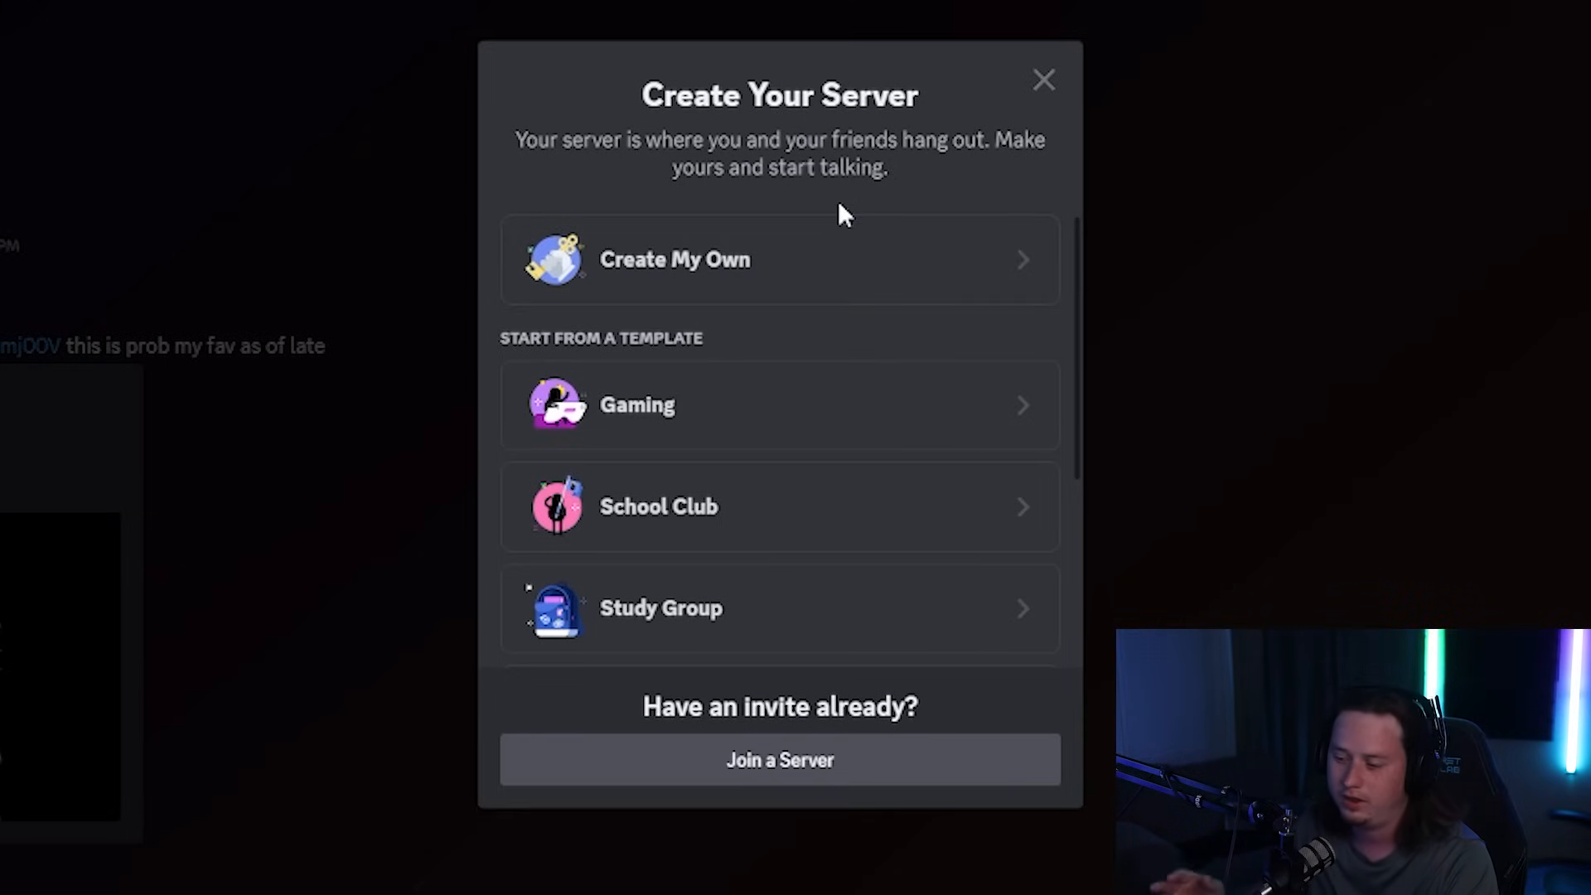
Create a custom server for a club or community named "Gehsture's YT Hangout", with the blue crown-and-shield logo as its icon.
click(878, 287)
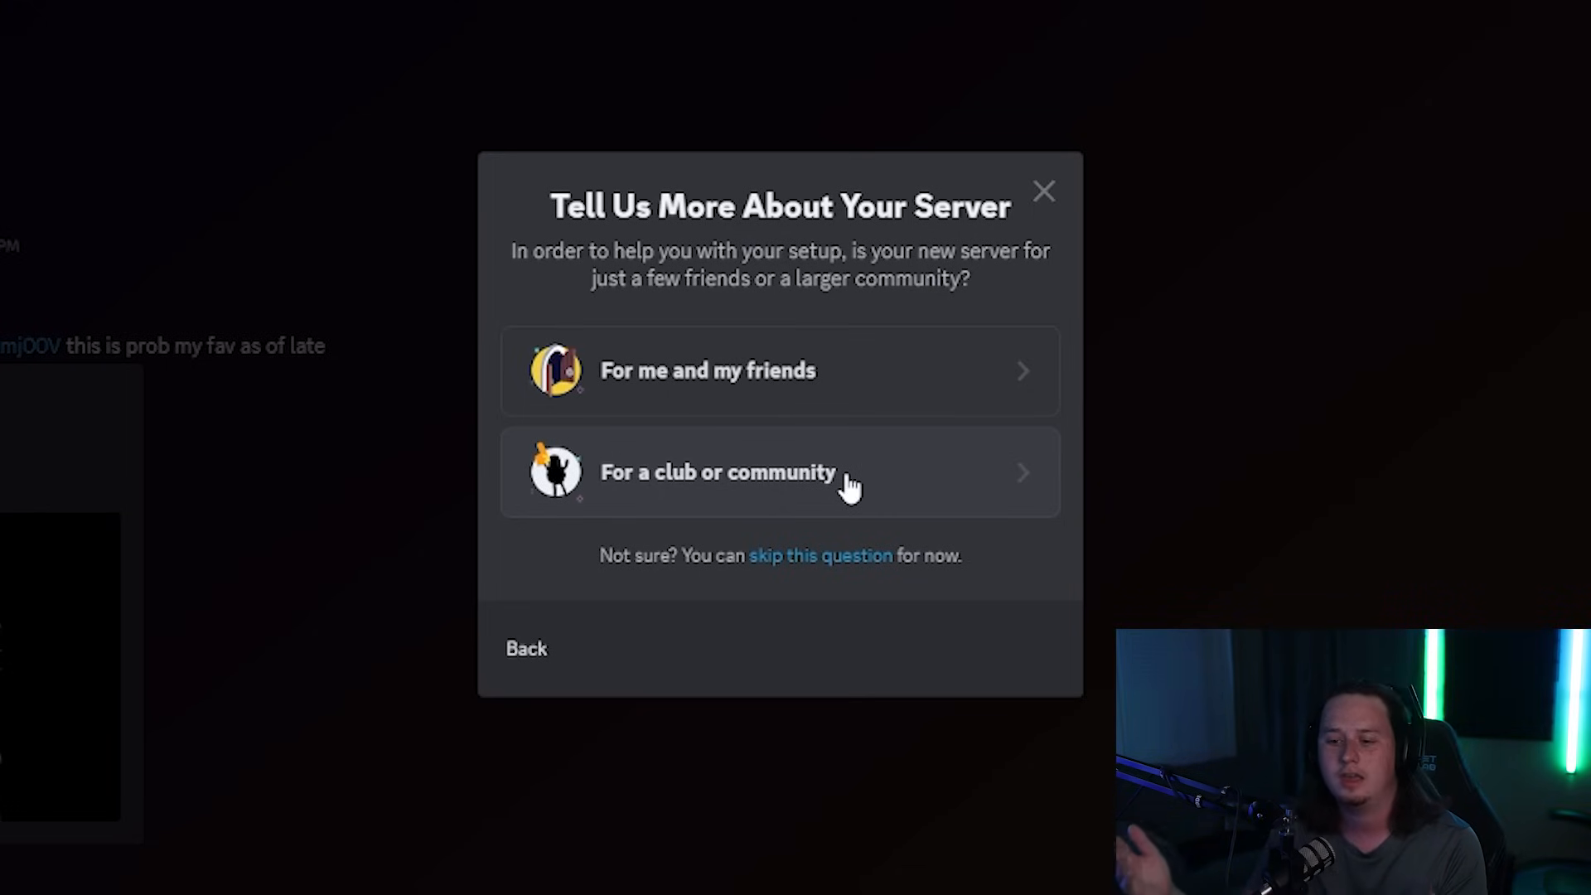
click(798, 483)
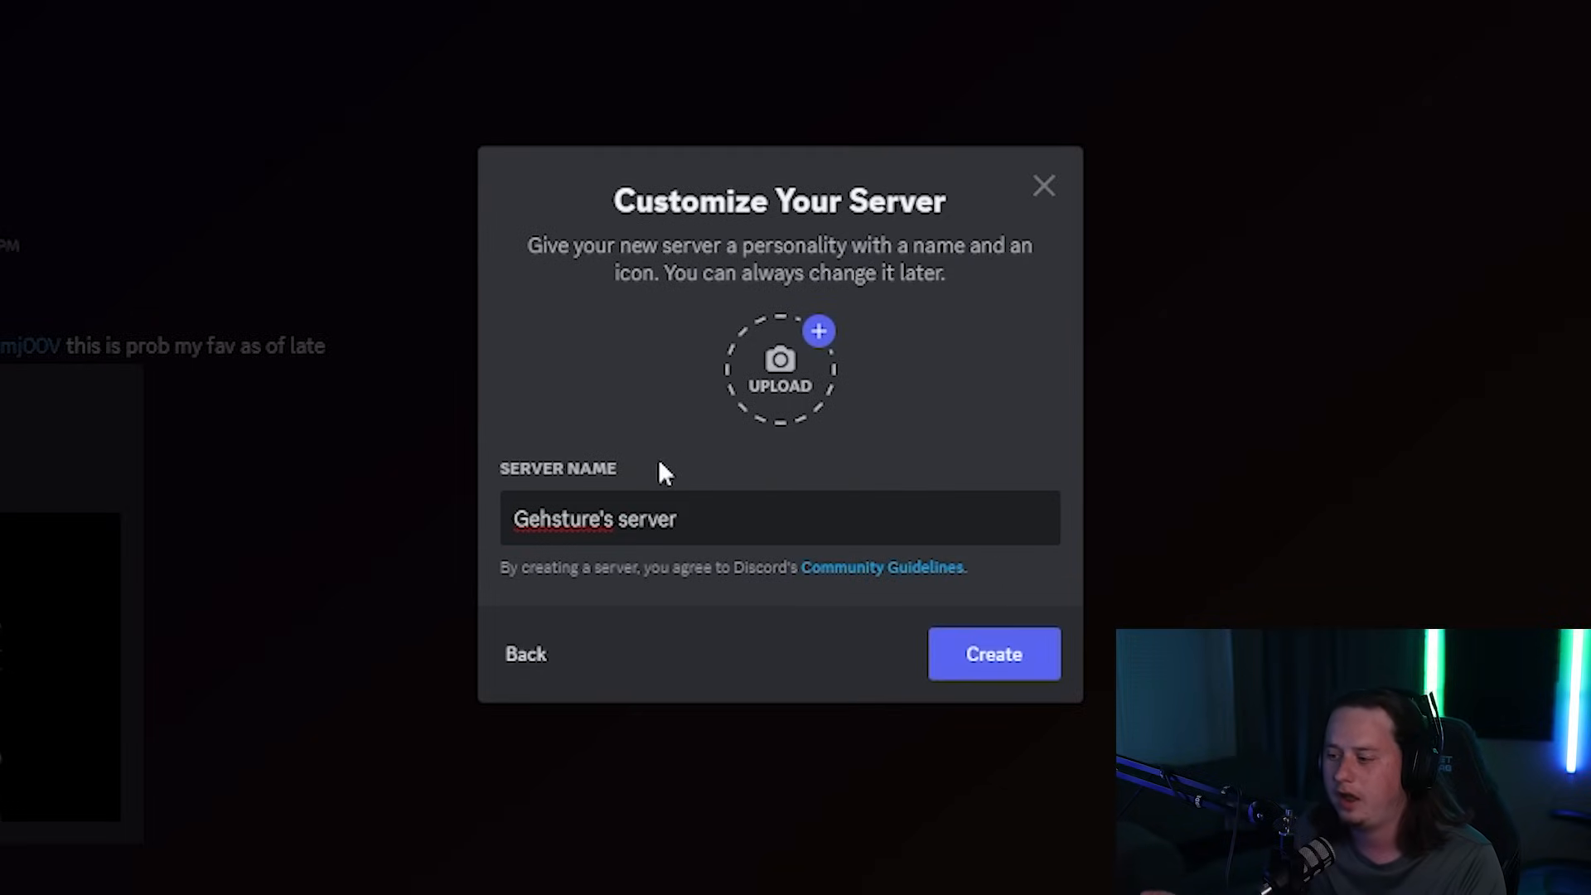
drag(710, 505, 510, 520)
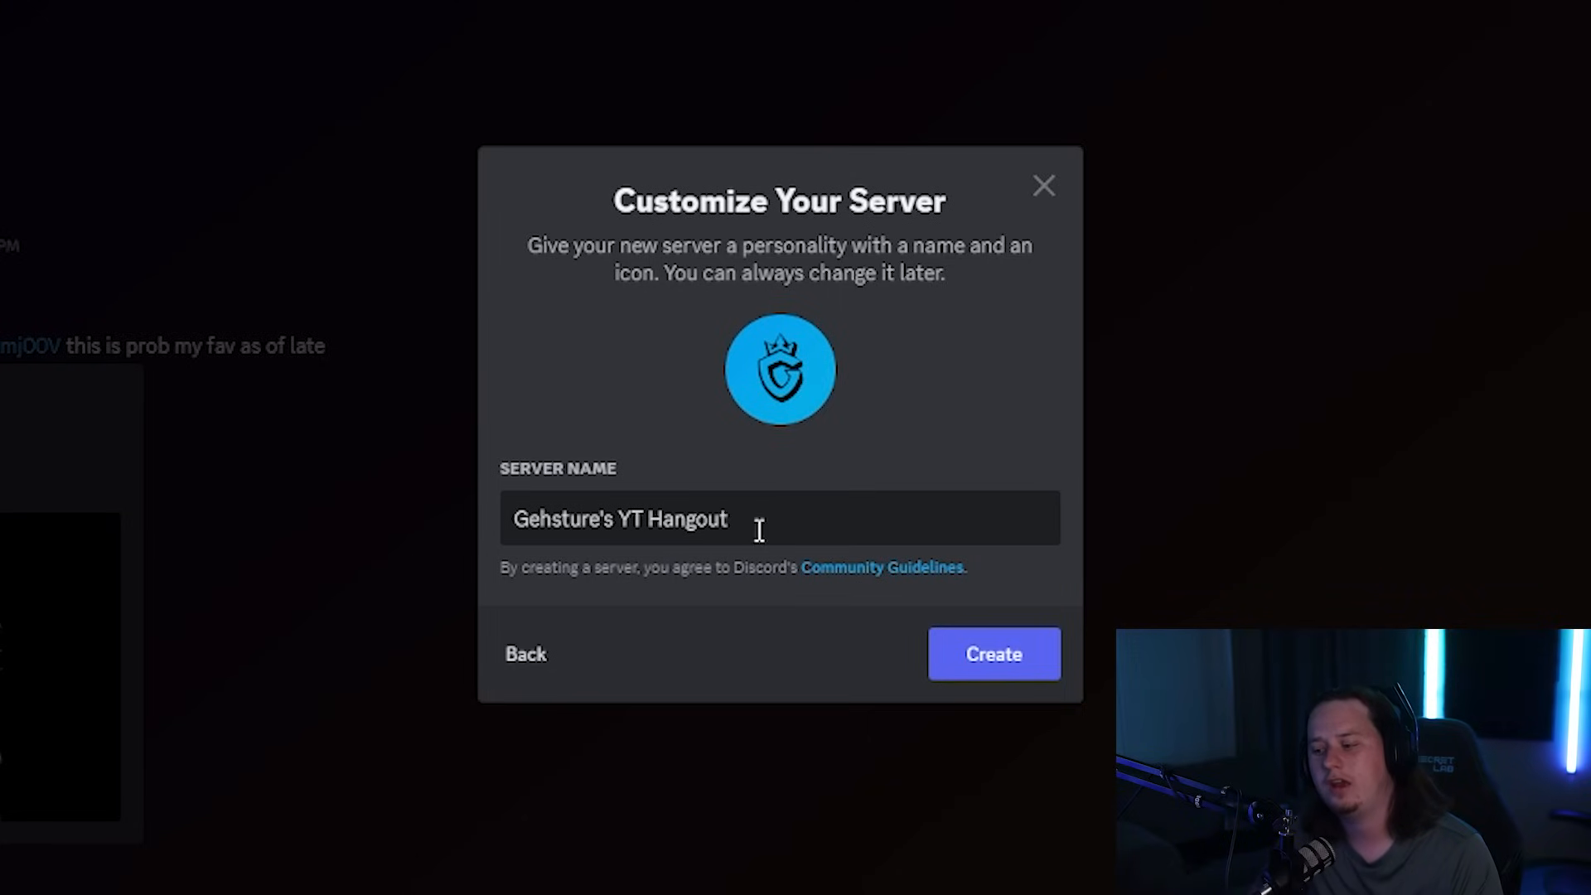
drag(759, 530, 551, 520)
click(614, 519)
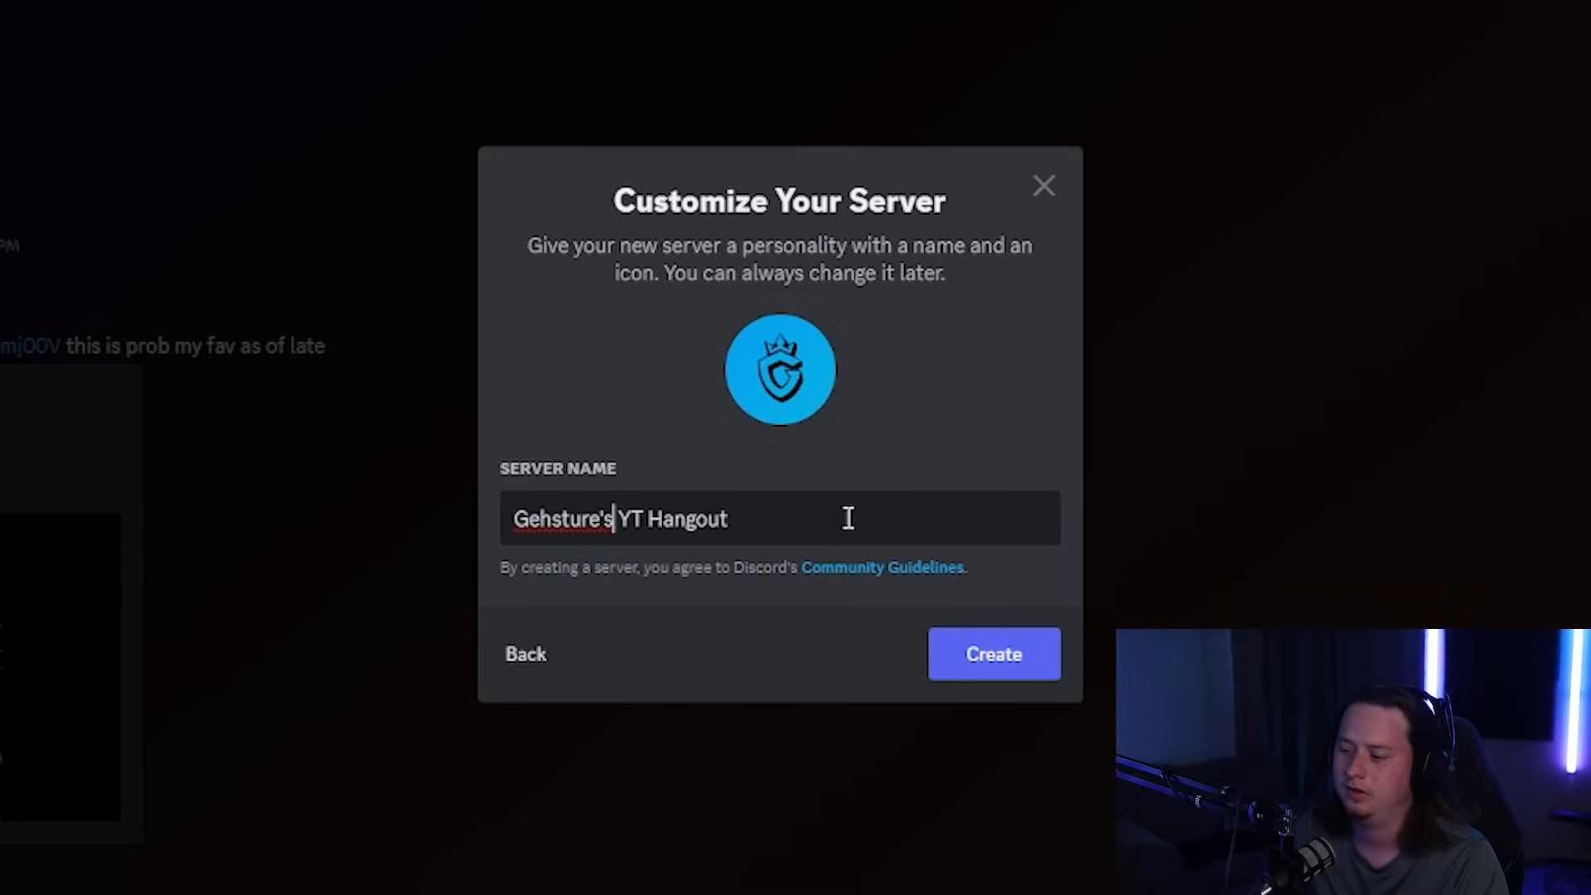
click(957, 655)
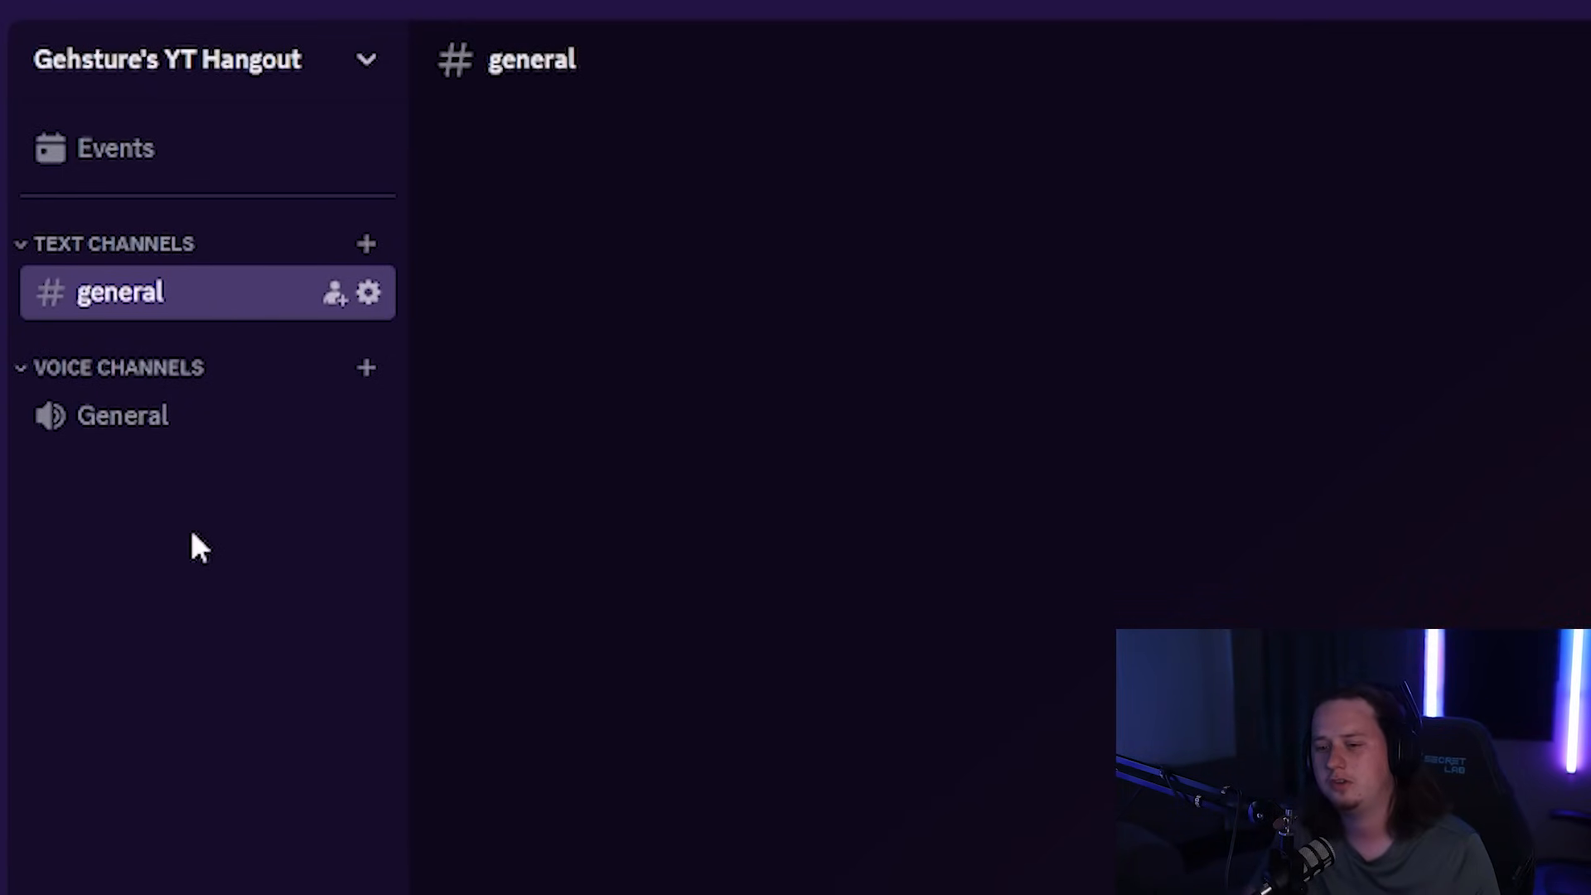
Create a non-private channel category named "Welcome" in the new server.
right_click(137, 530)
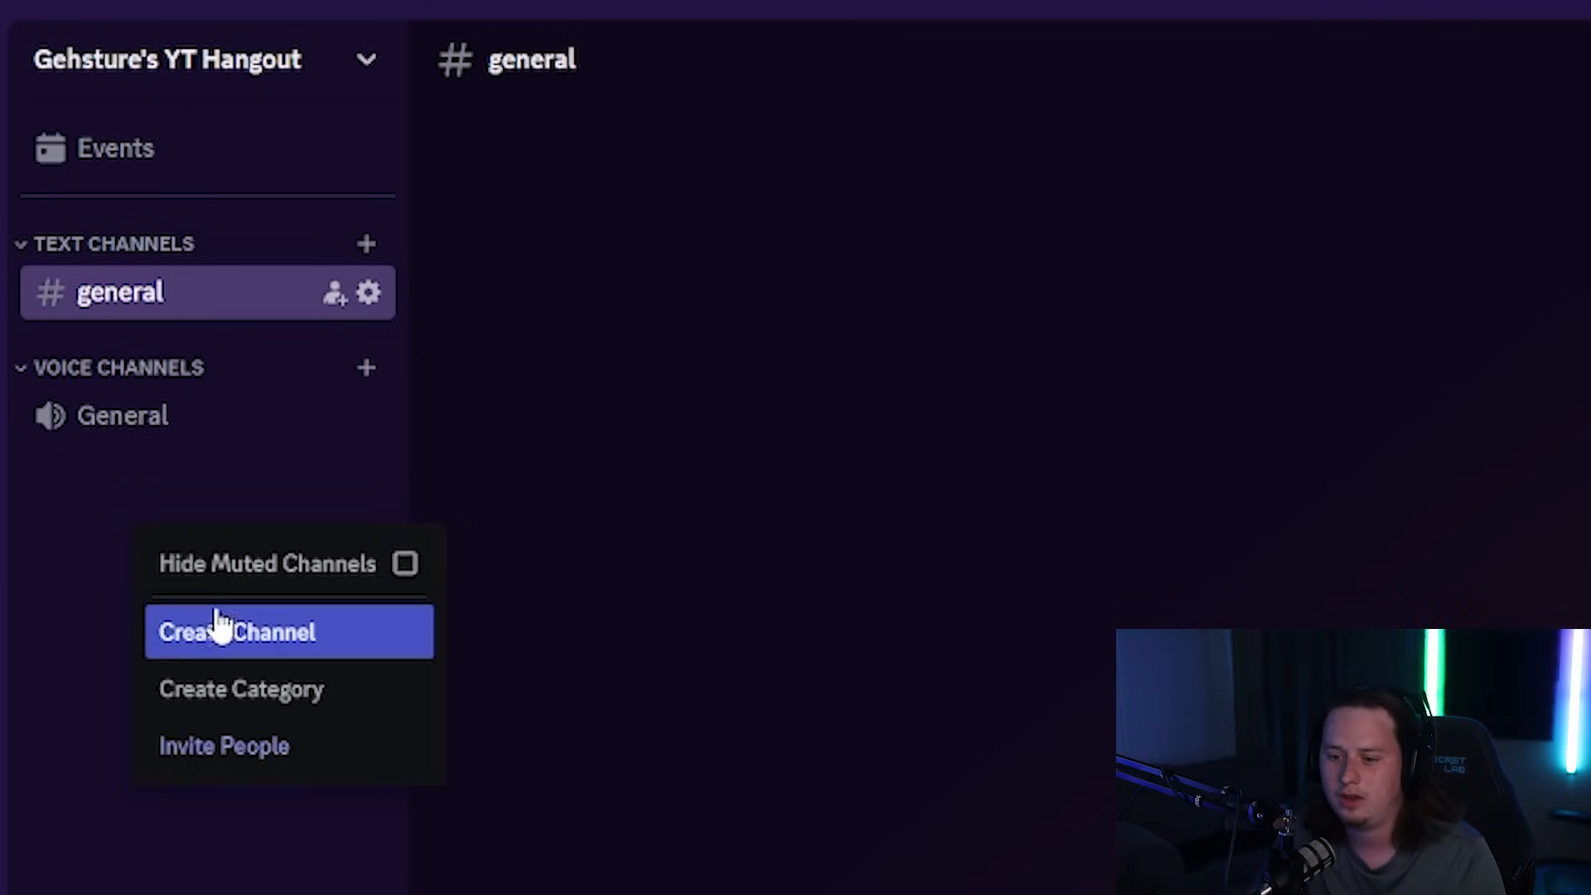
right_click(149, 501)
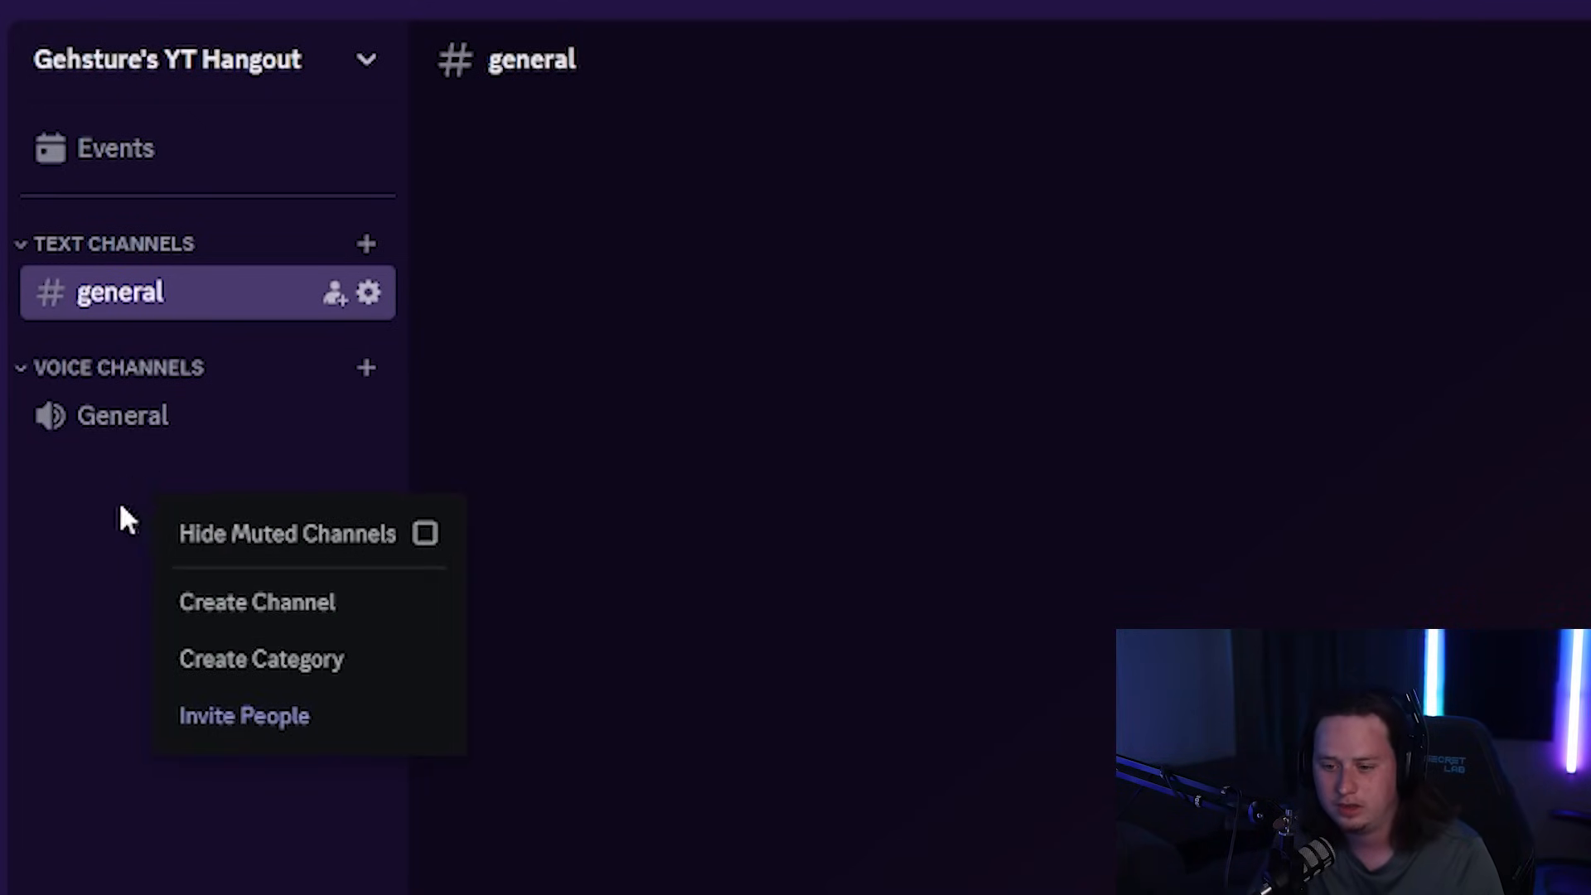
click(232, 667)
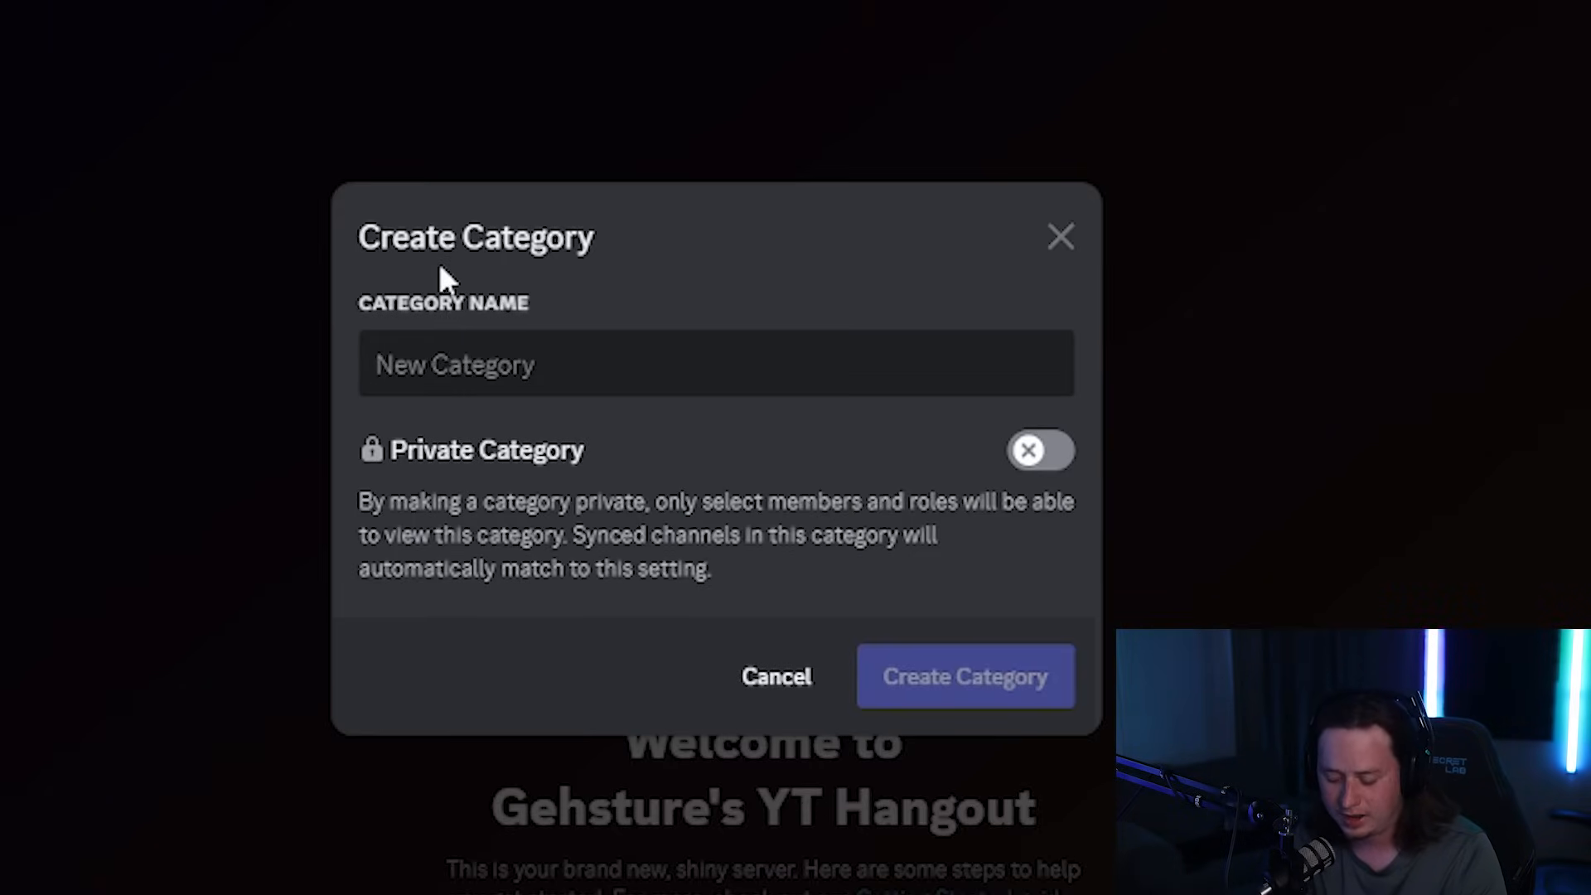
text(Web)
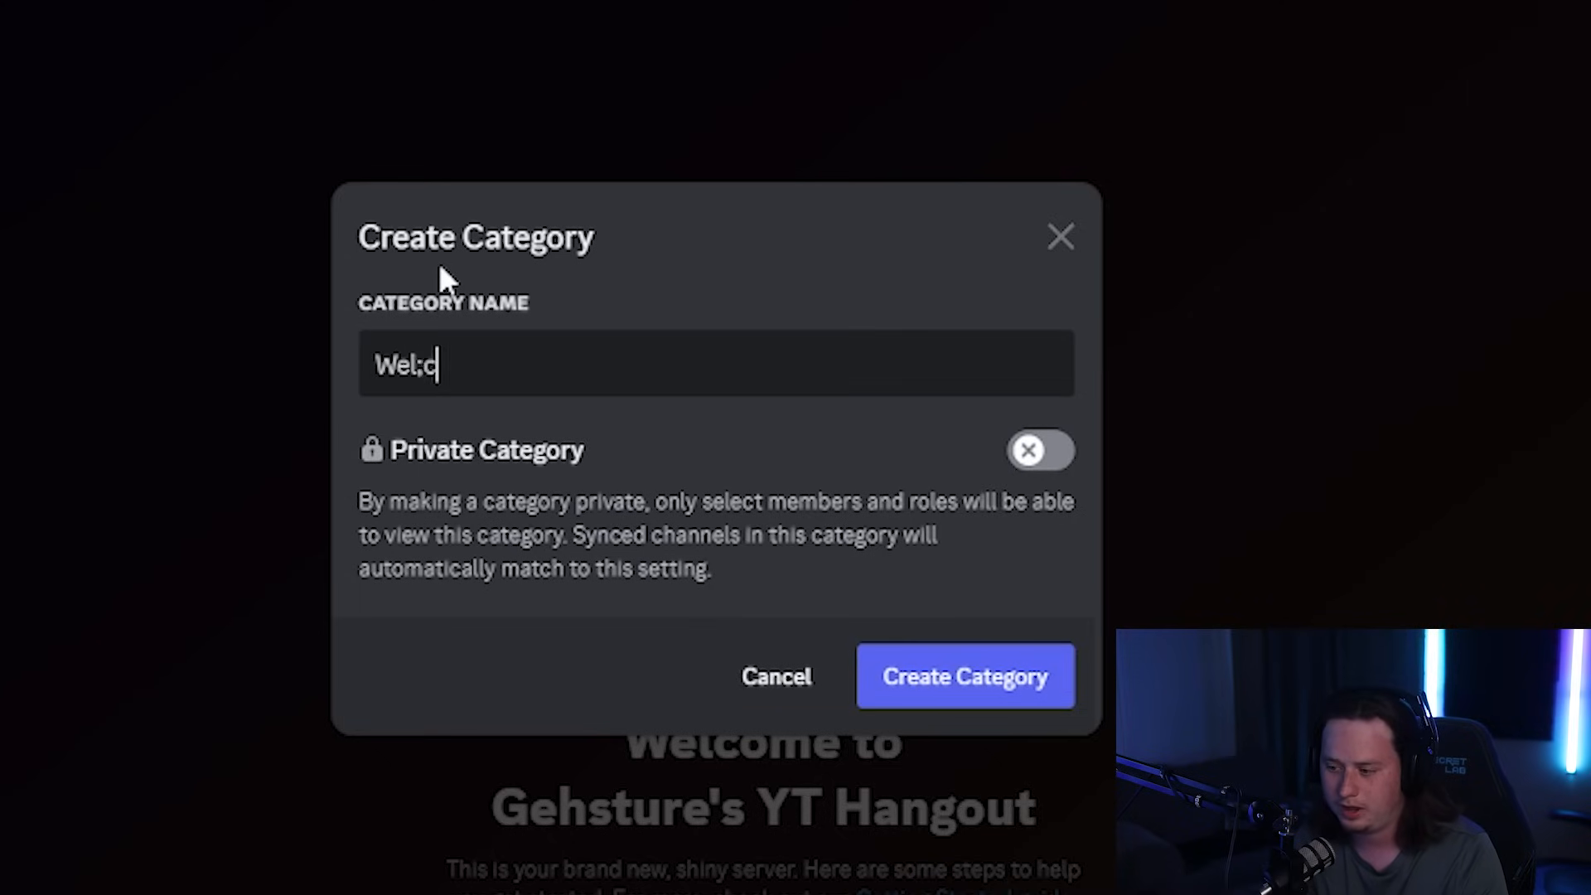
key(BackSpace)
text(kcome)
key(BackSpace)
key(BackSpace)
key(BackSpace)
key(BackSpace)
key(BackSpace)
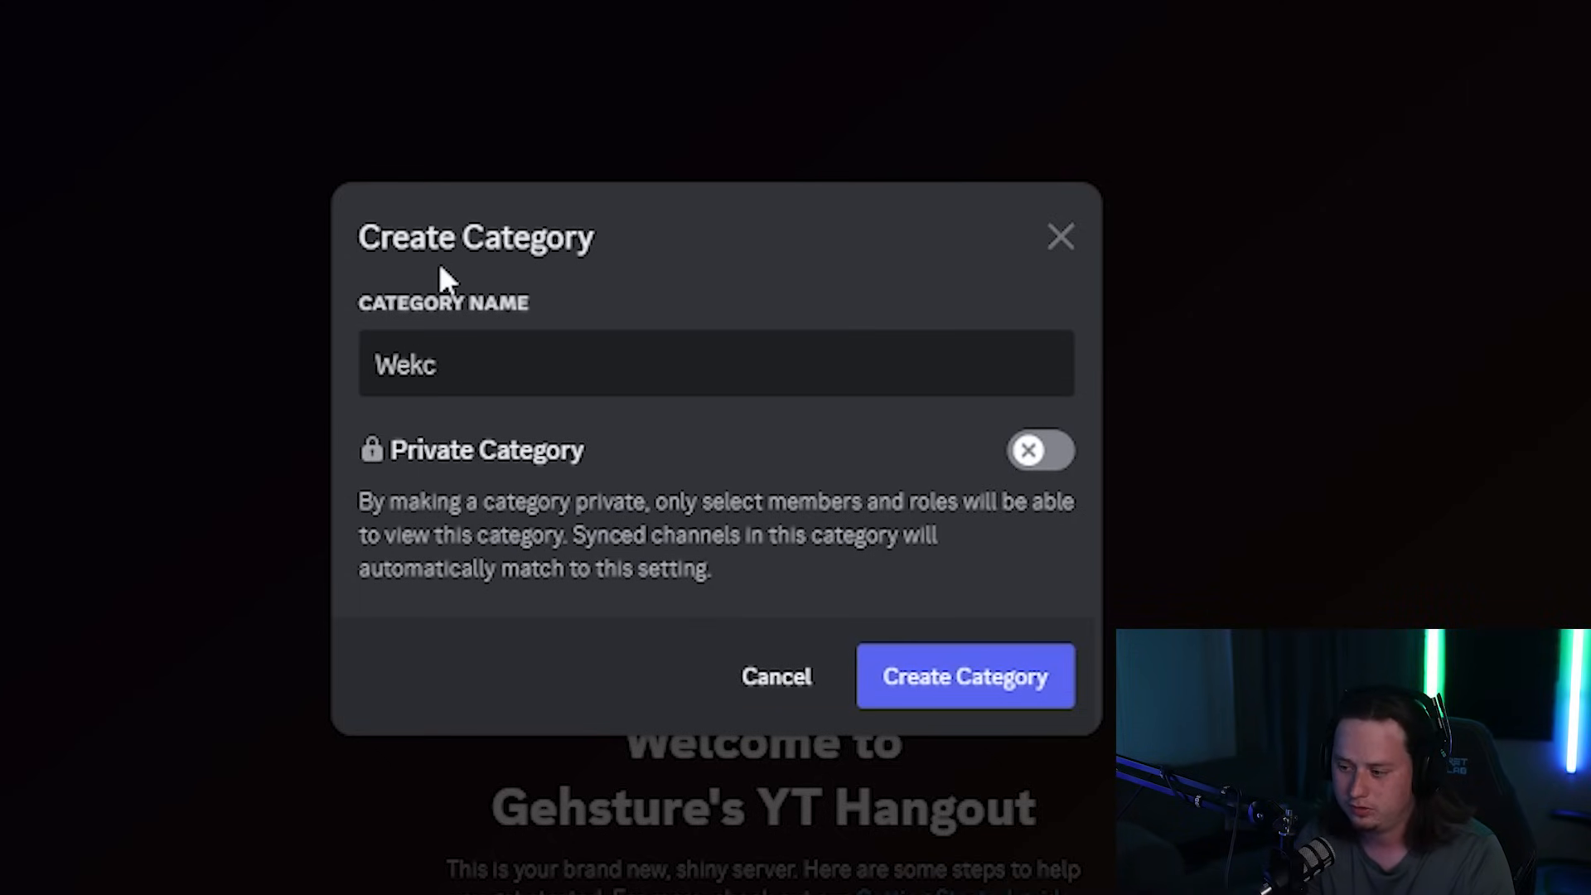
text(lcome)
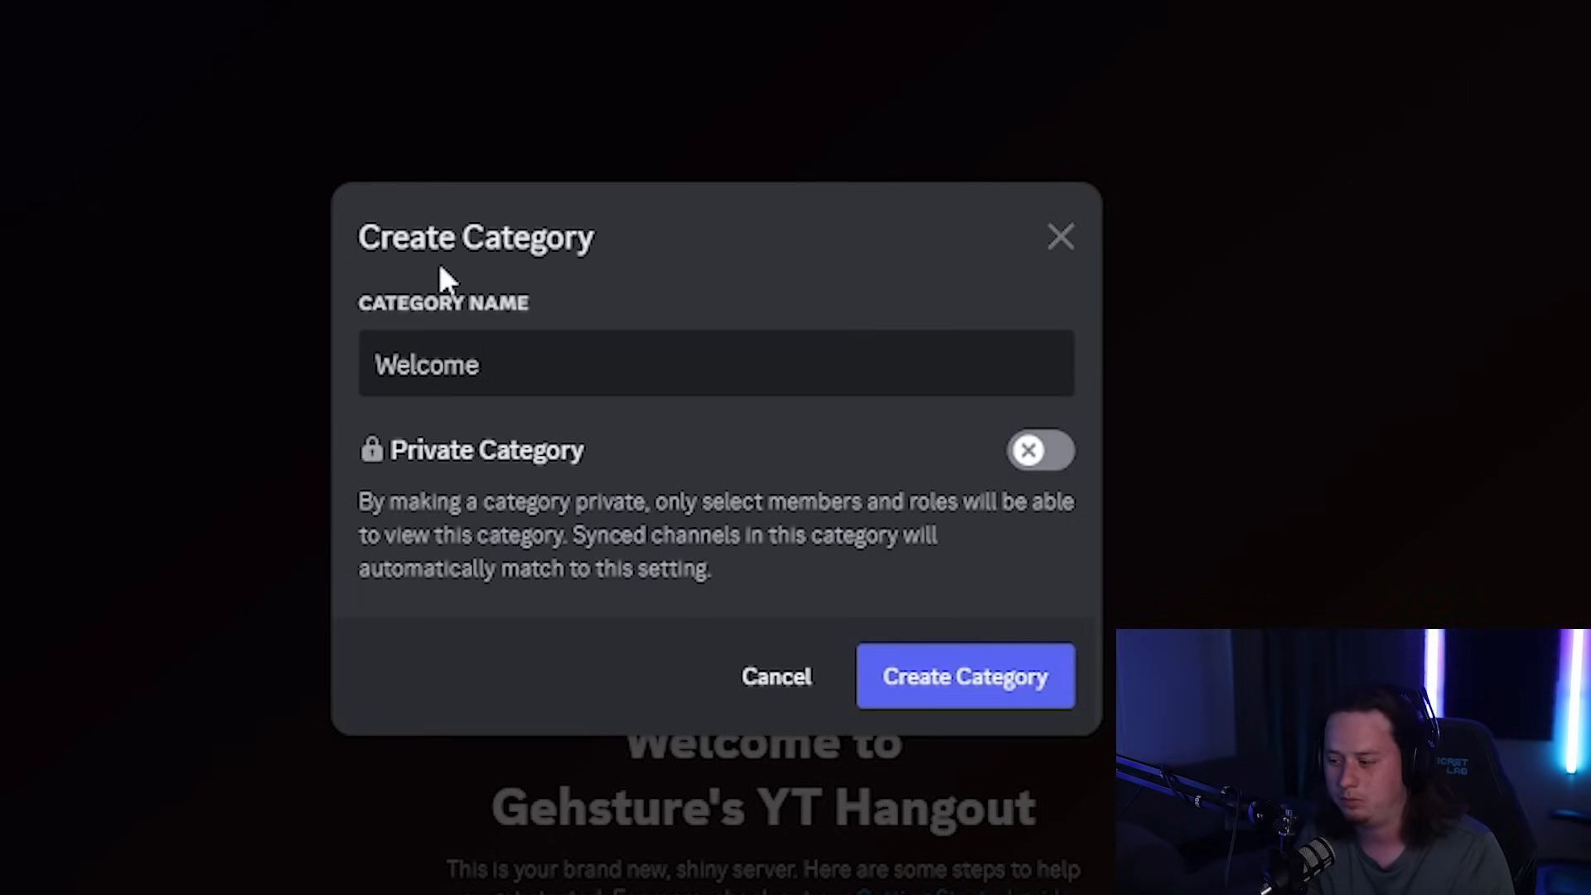
click(994, 691)
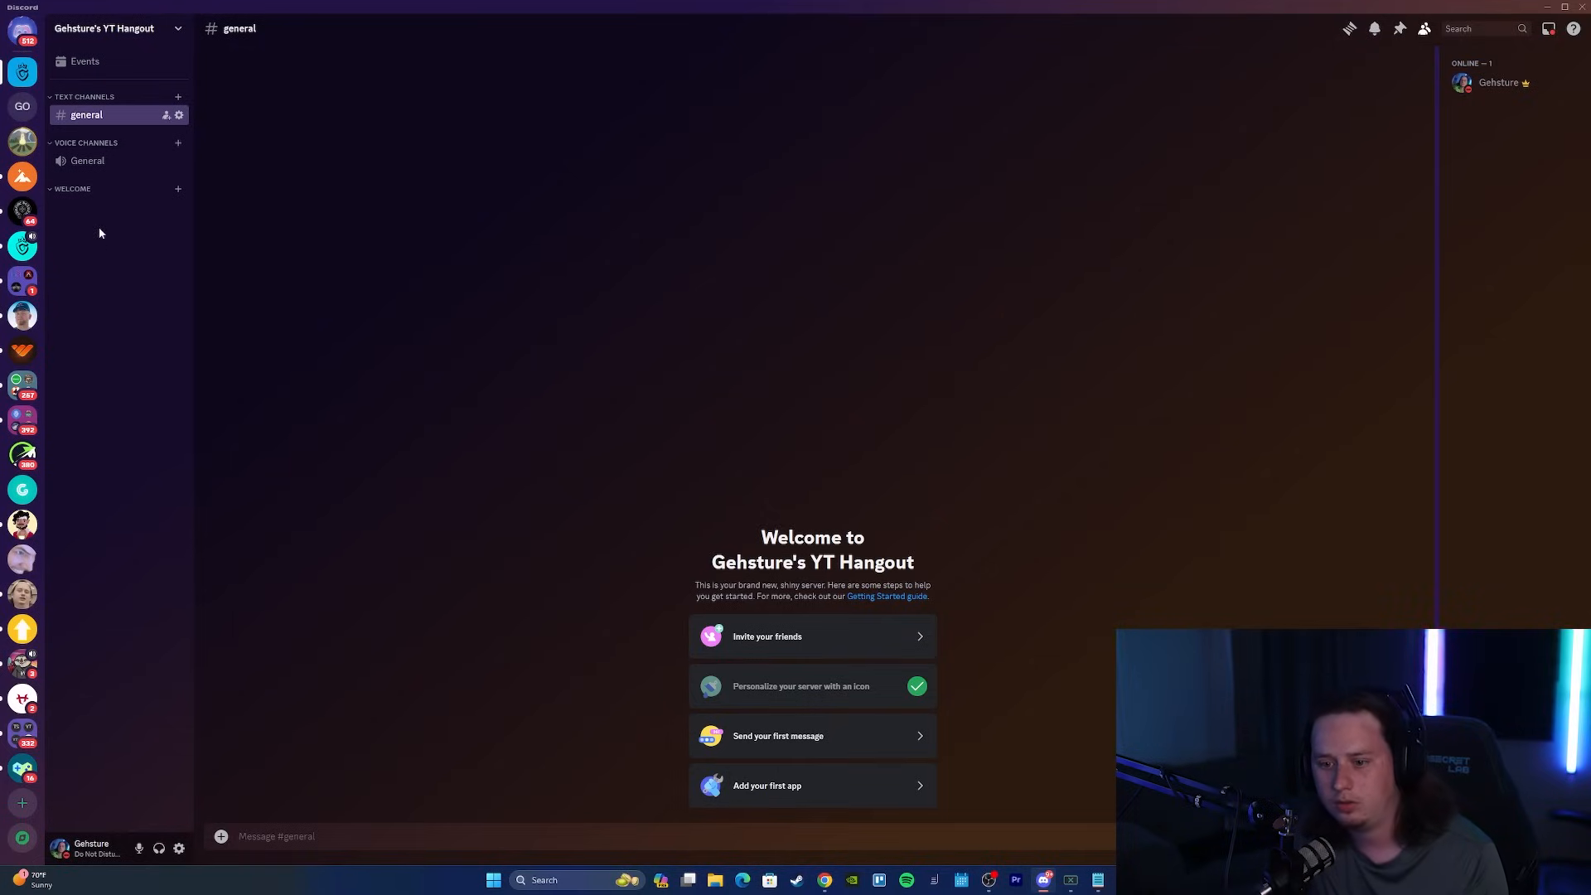
Add another non-private category to the server, named "Gehsture".
right_click(169, 613)
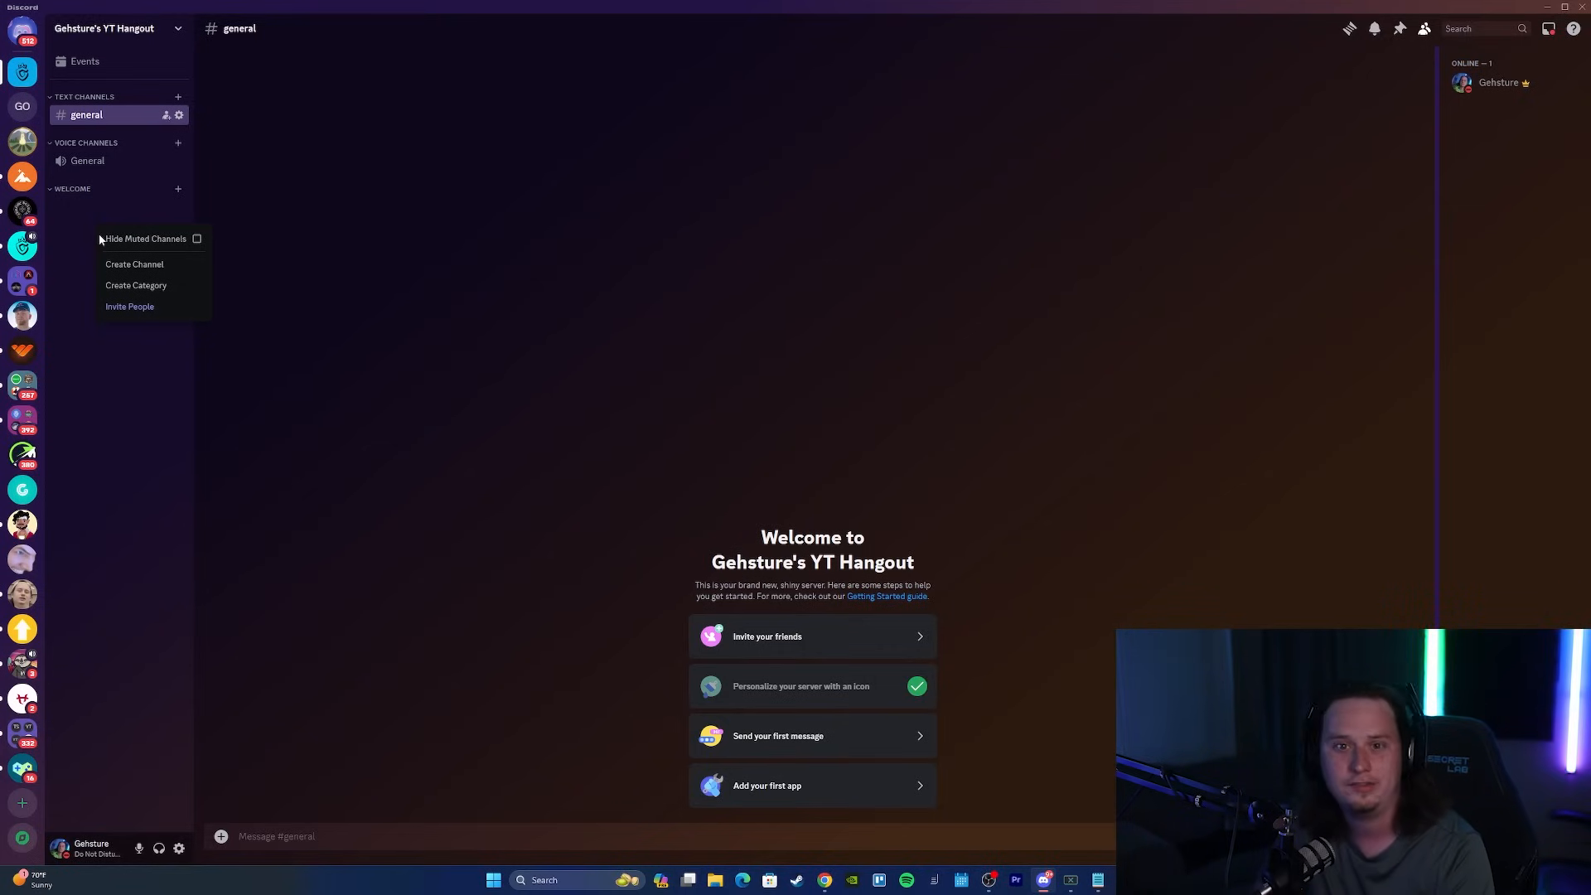
click(159, 288)
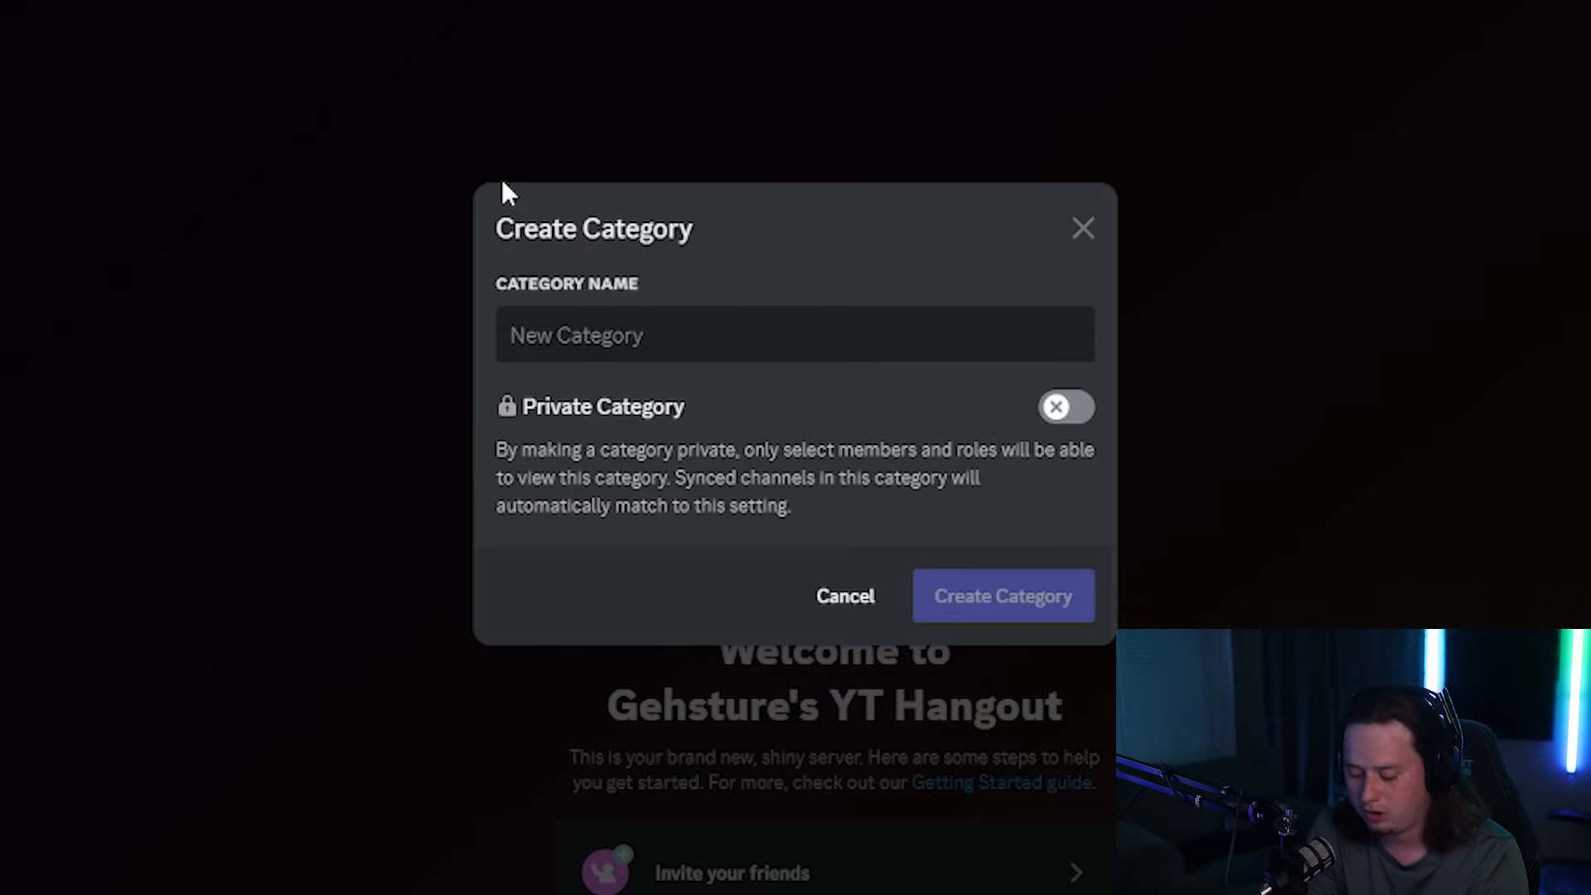
text(Gehsture)
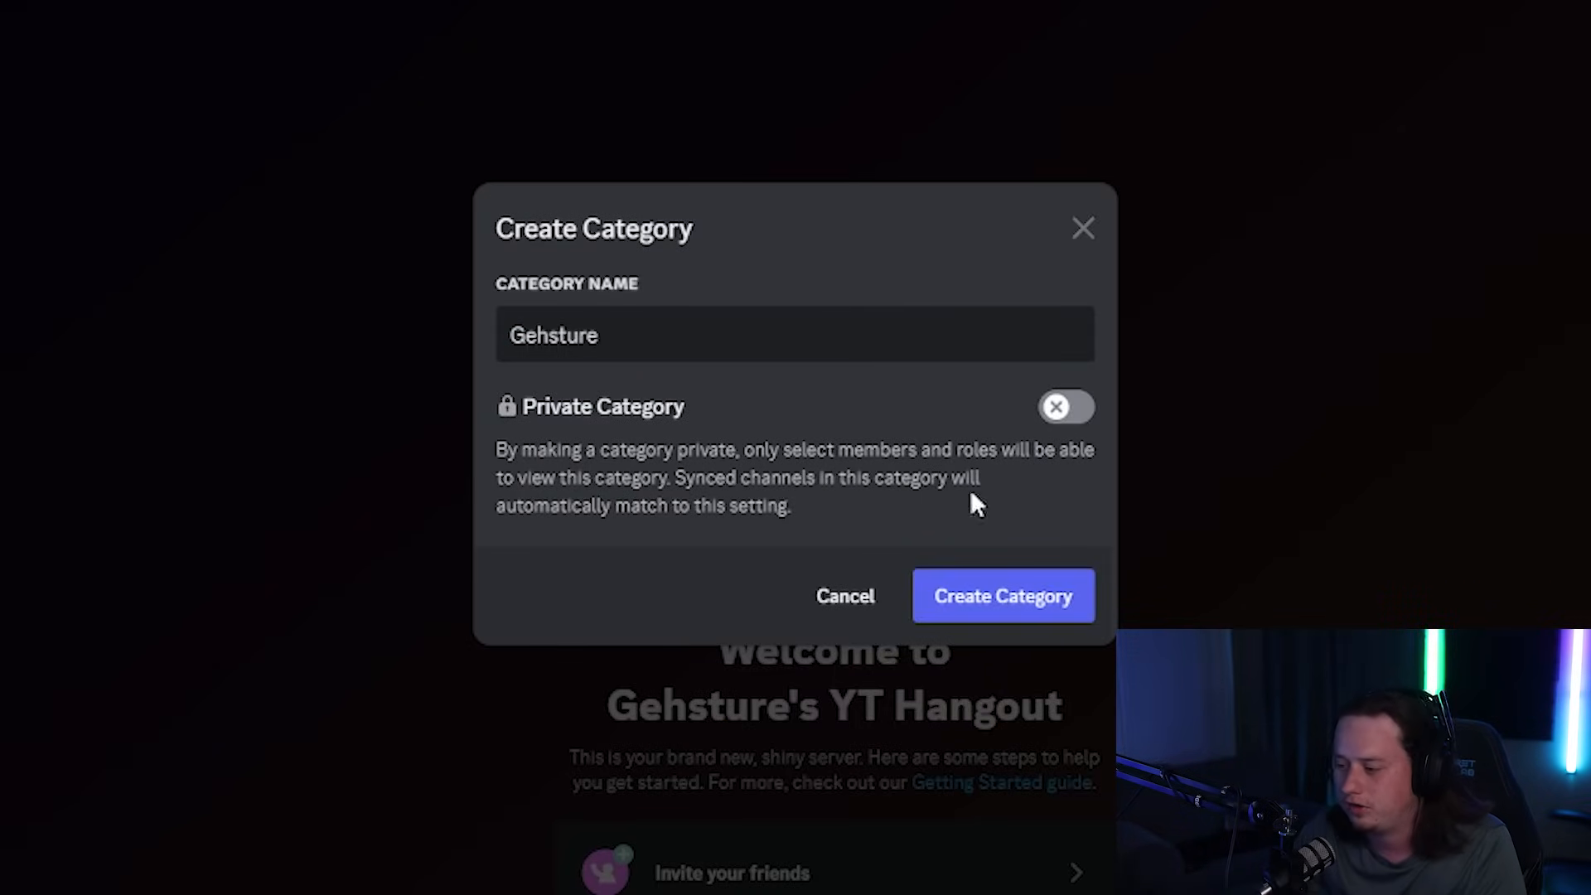
click(1005, 596)
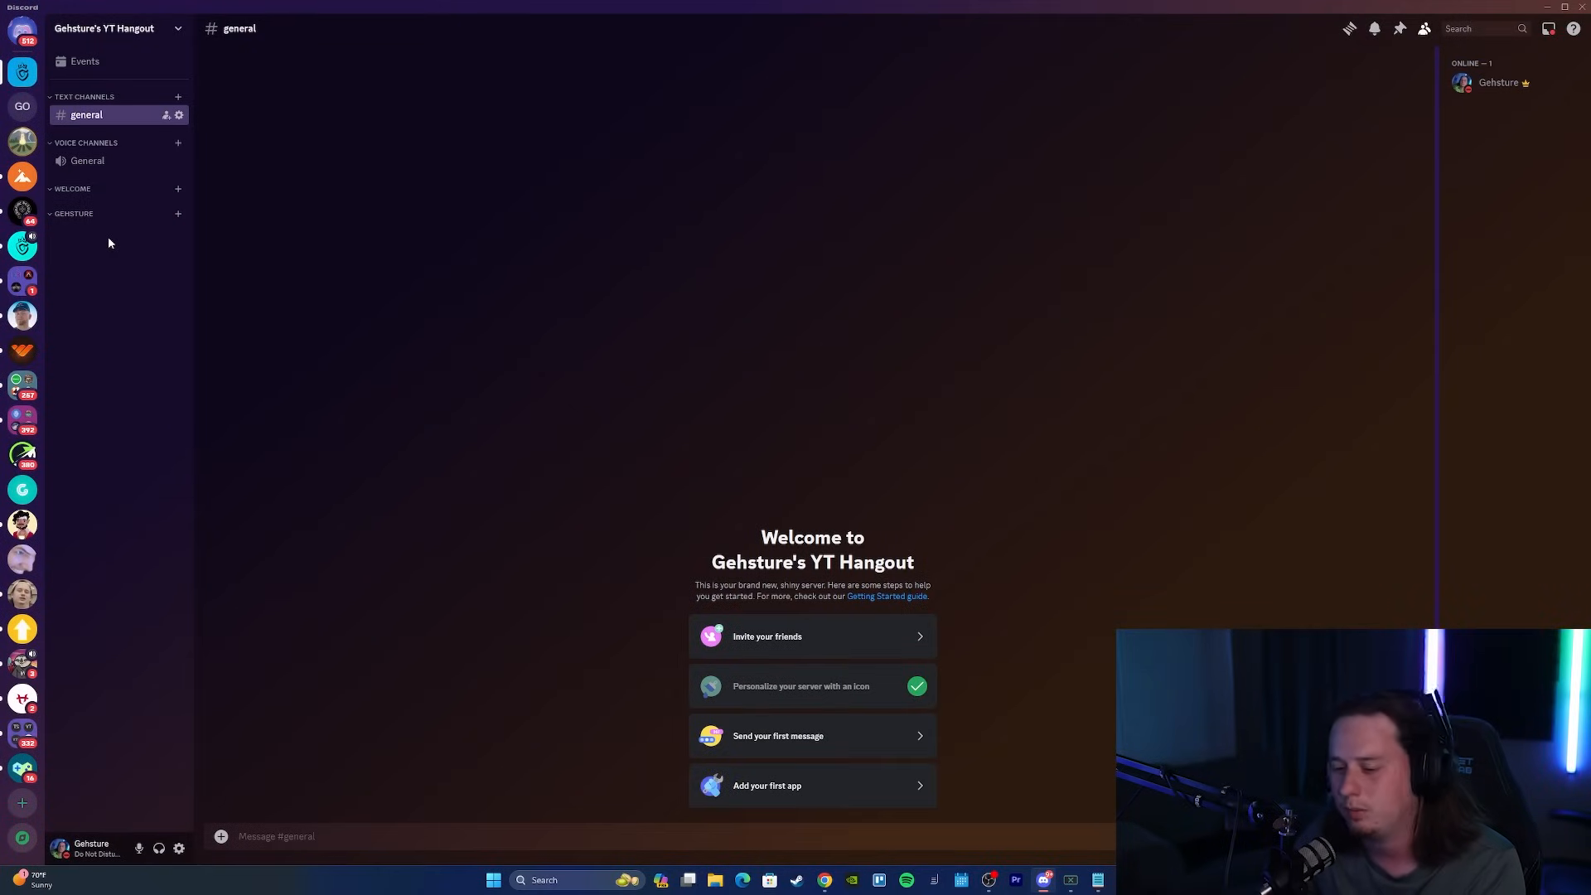
Add a category named "Mod/Admin" to the server, leaving the private option off.
right_click(109, 238)
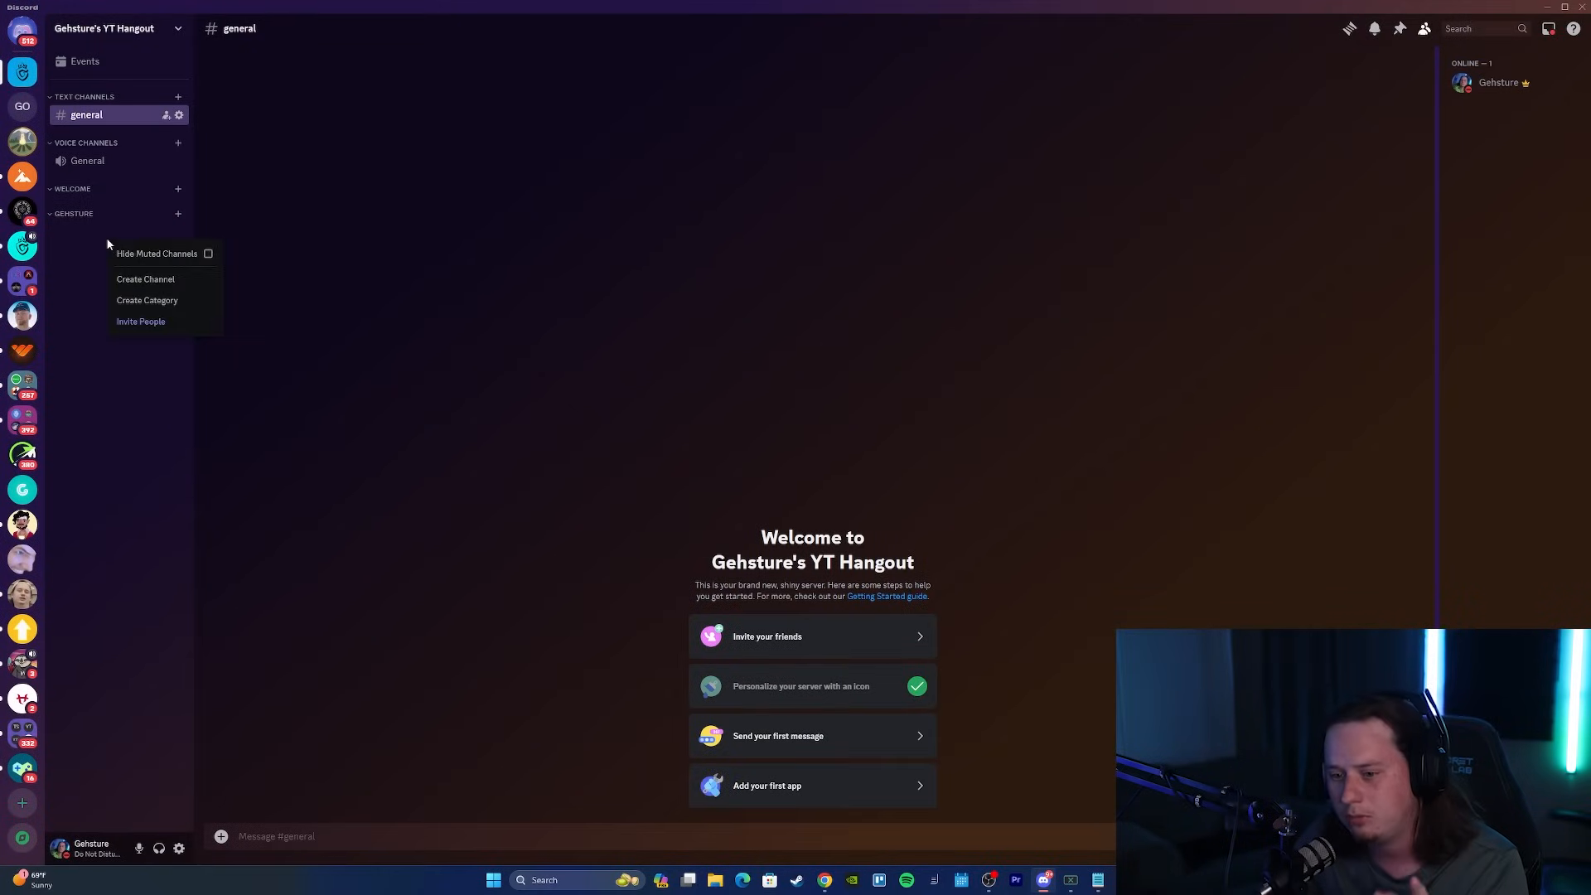
click(135, 303)
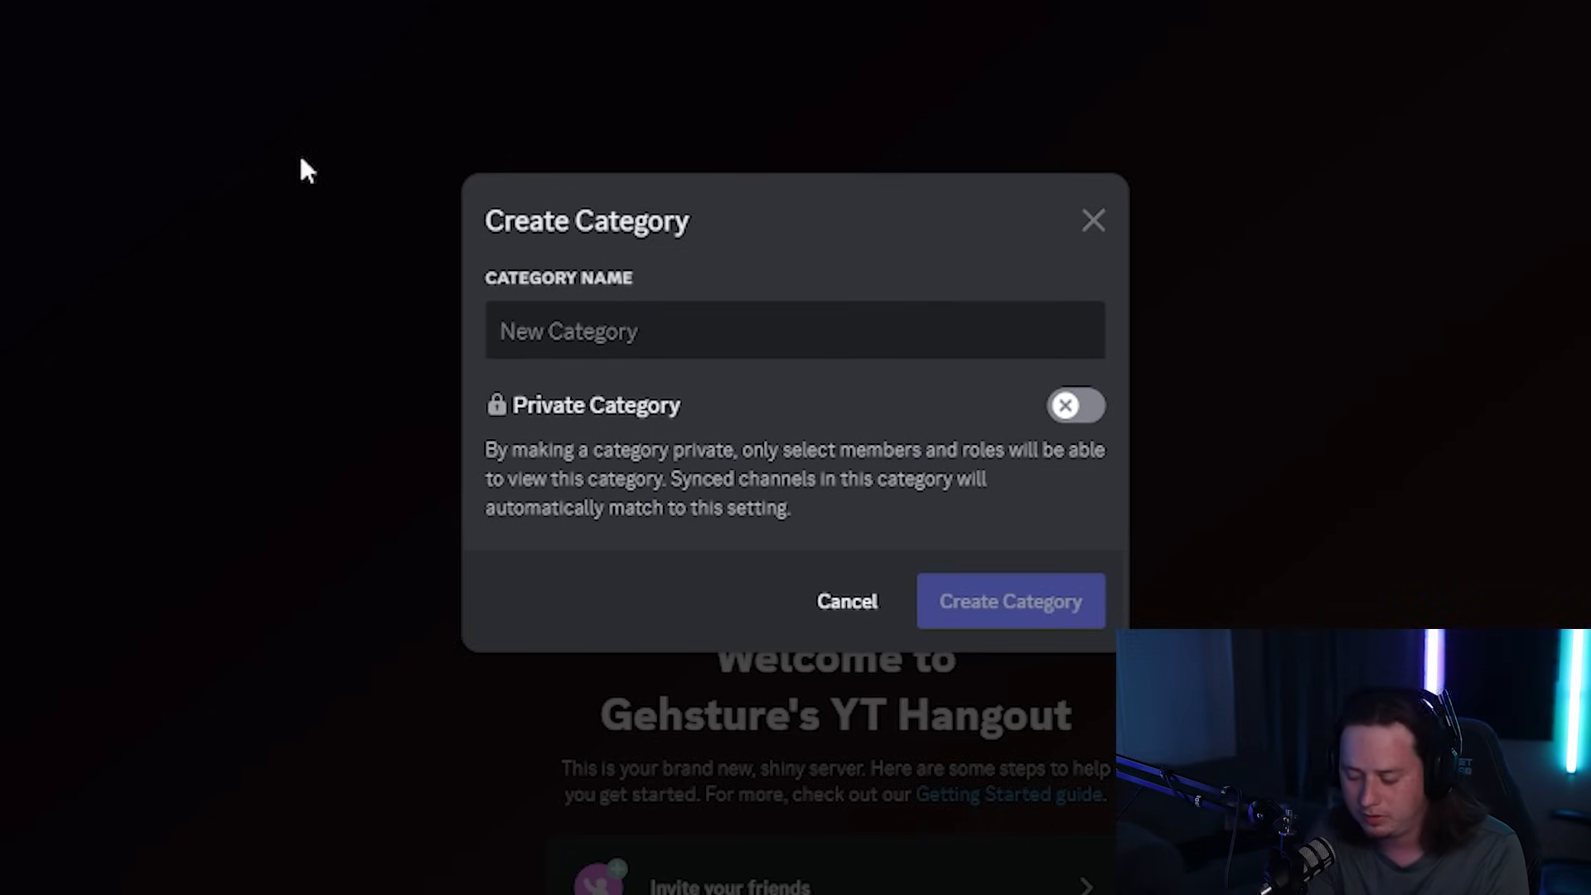
text(Mod/Admin)
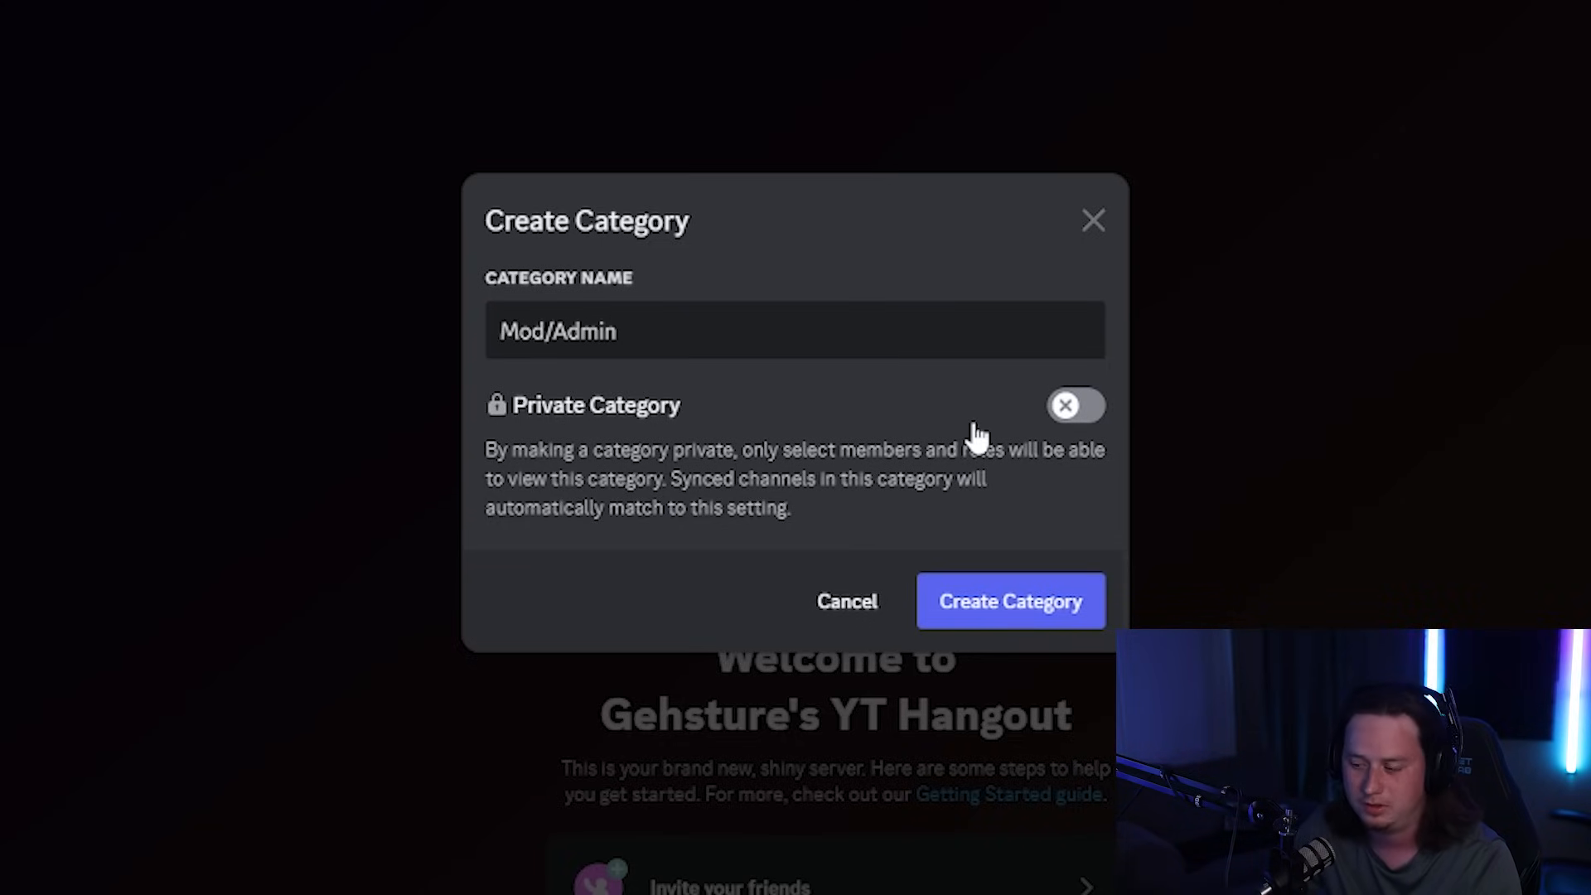
click(1028, 612)
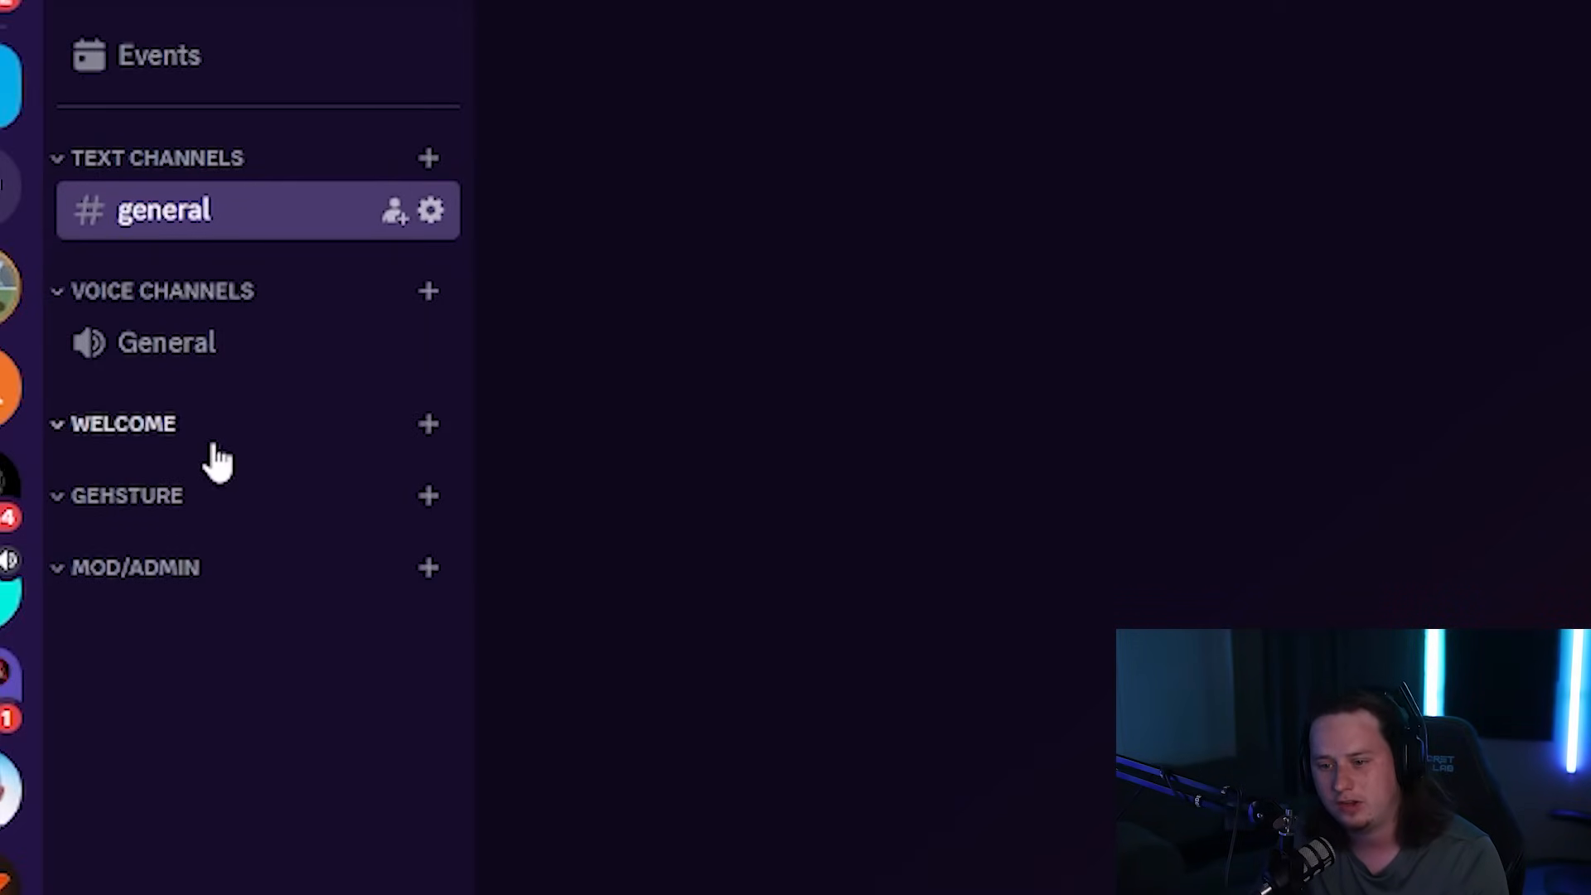
Create a public text channel named "welcome" in the Welcome category.
click(430, 431)
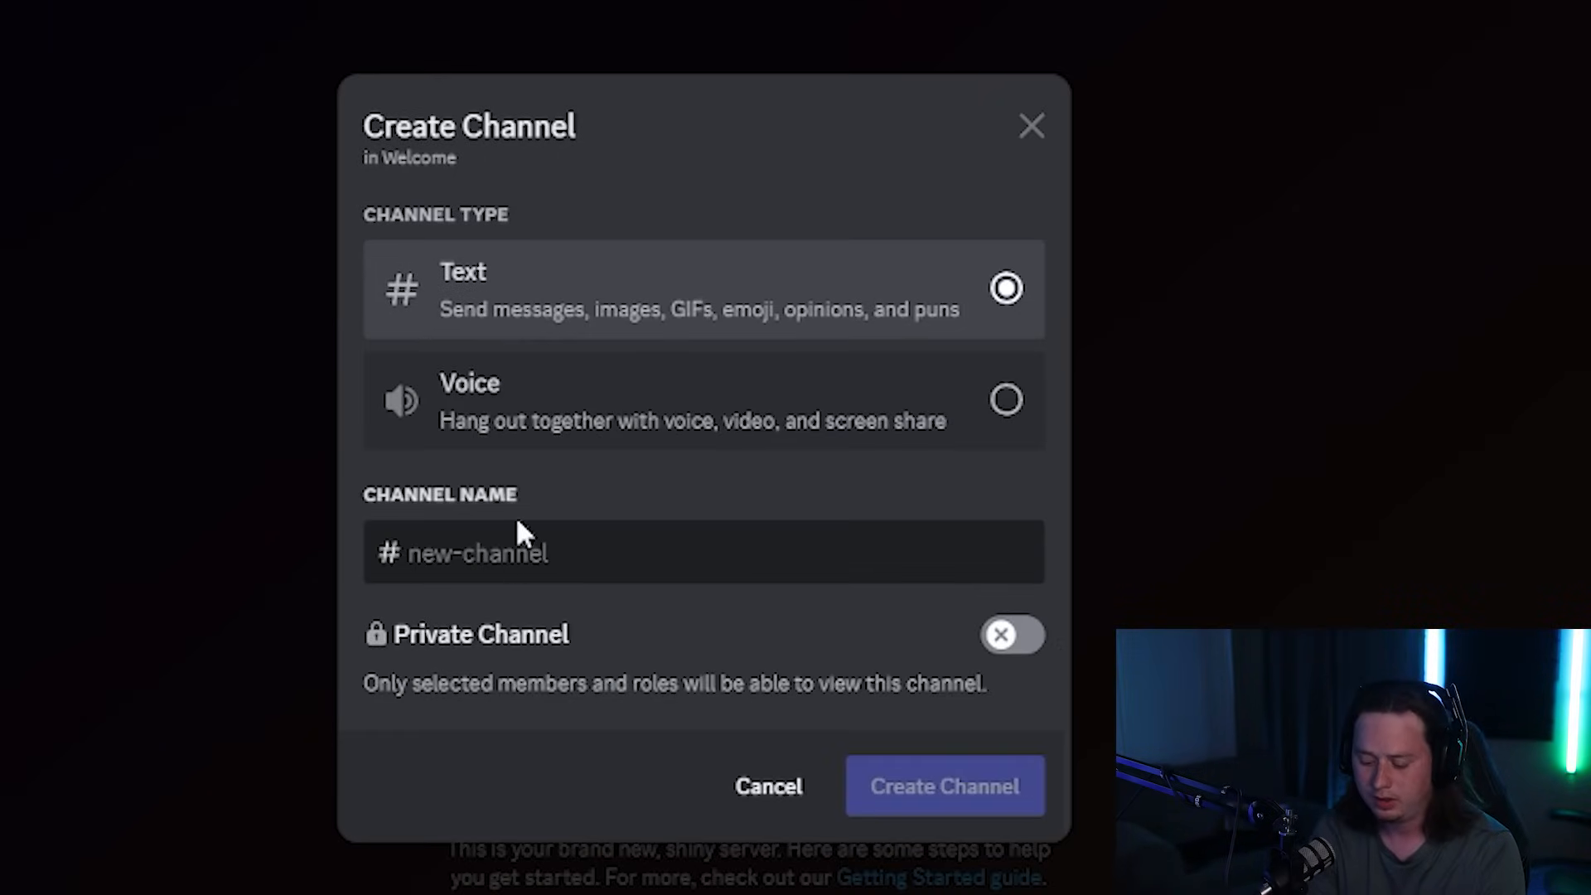
text(w)
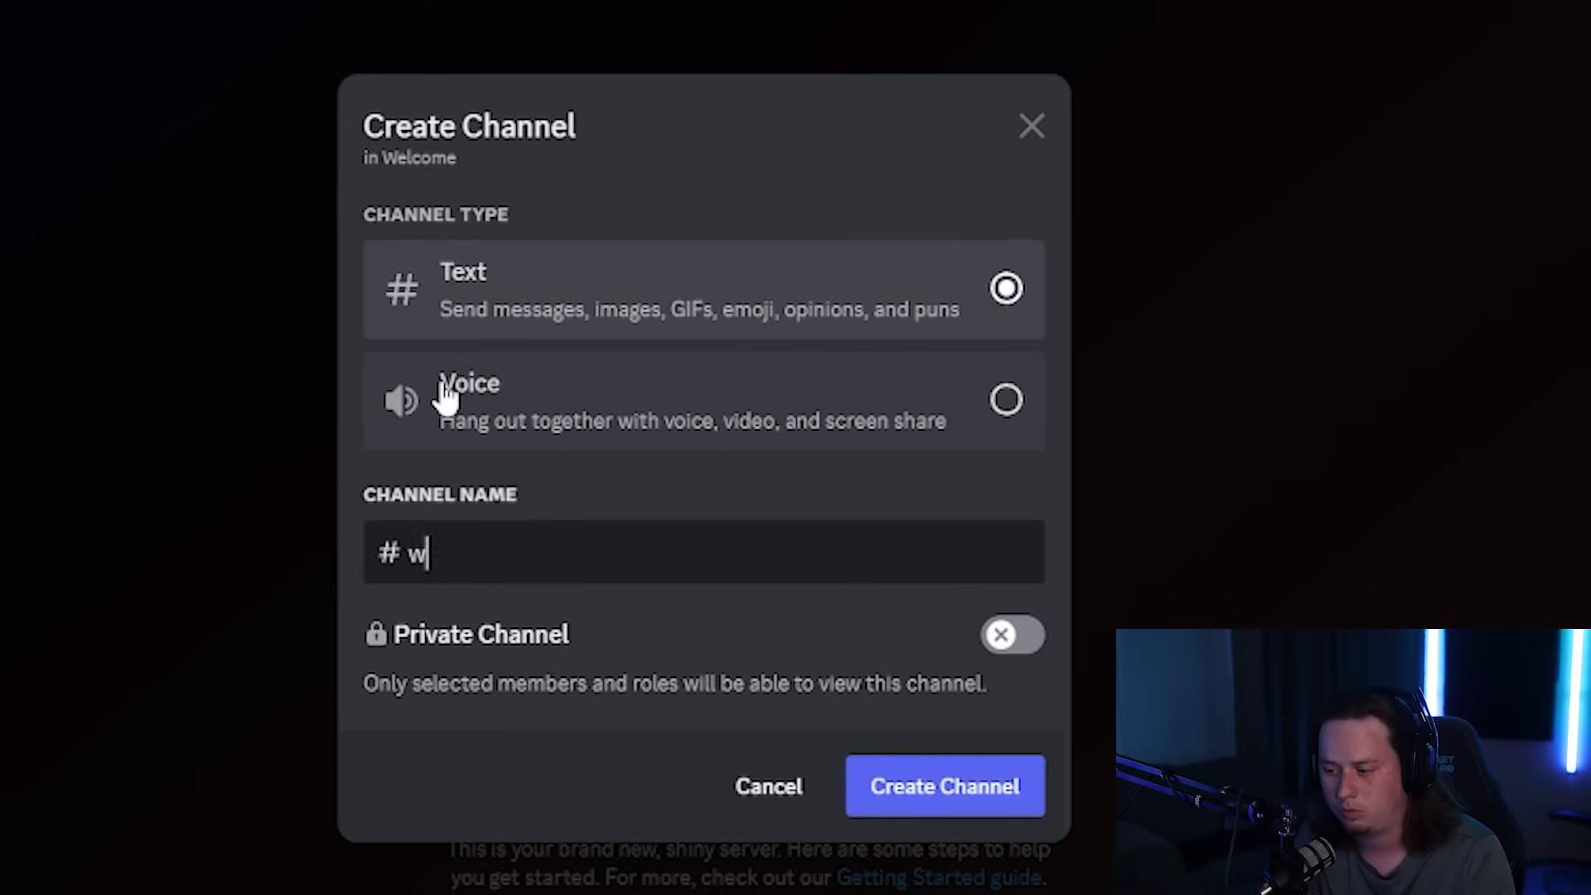
text(elcome)
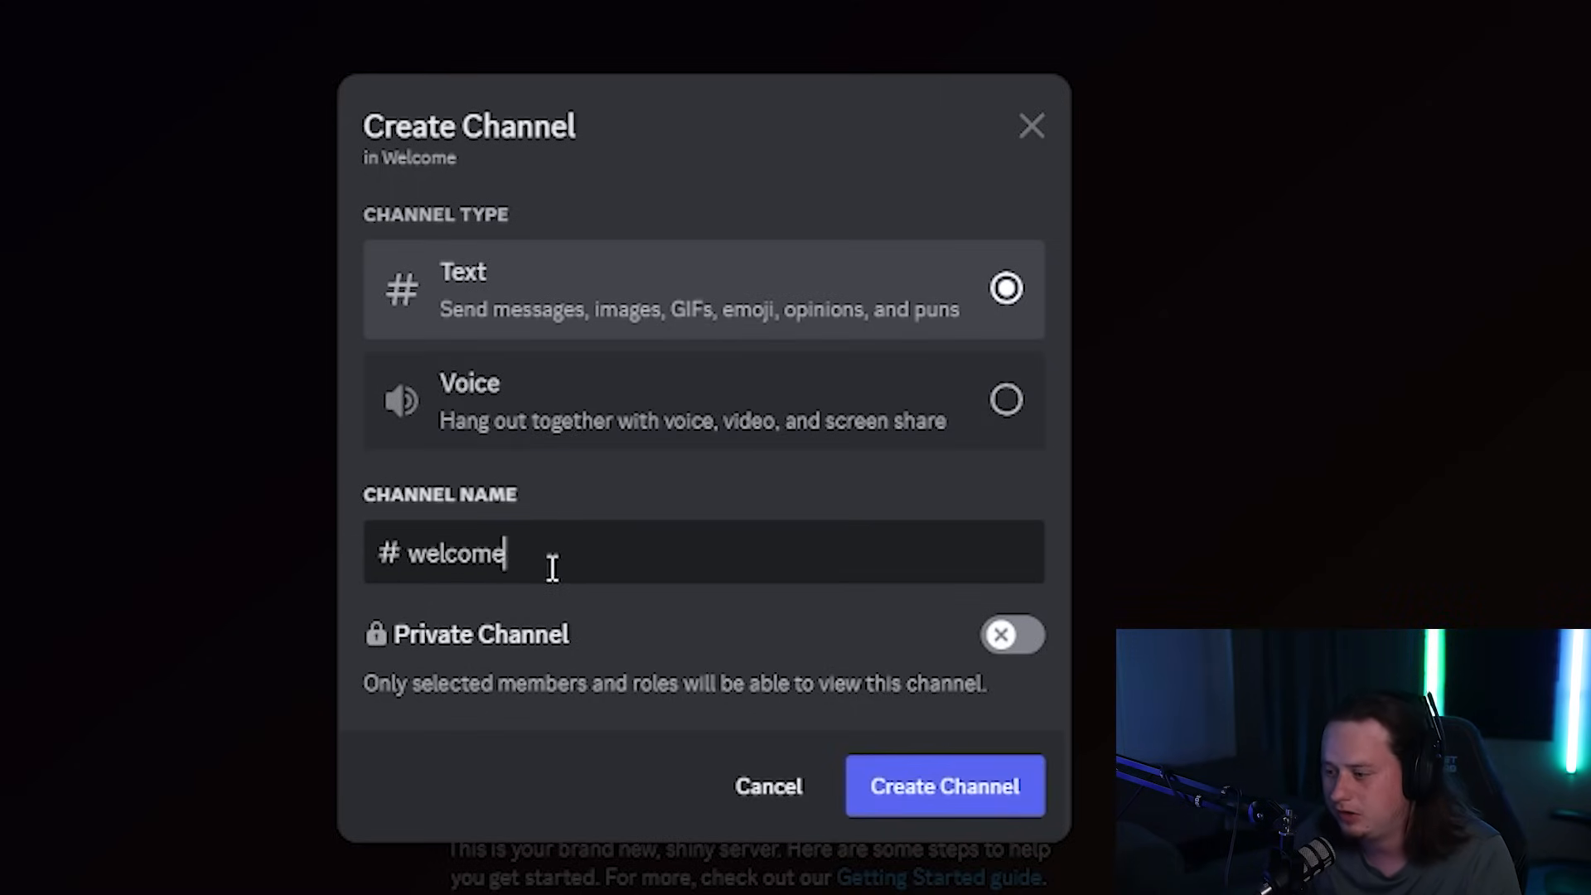
click(930, 787)
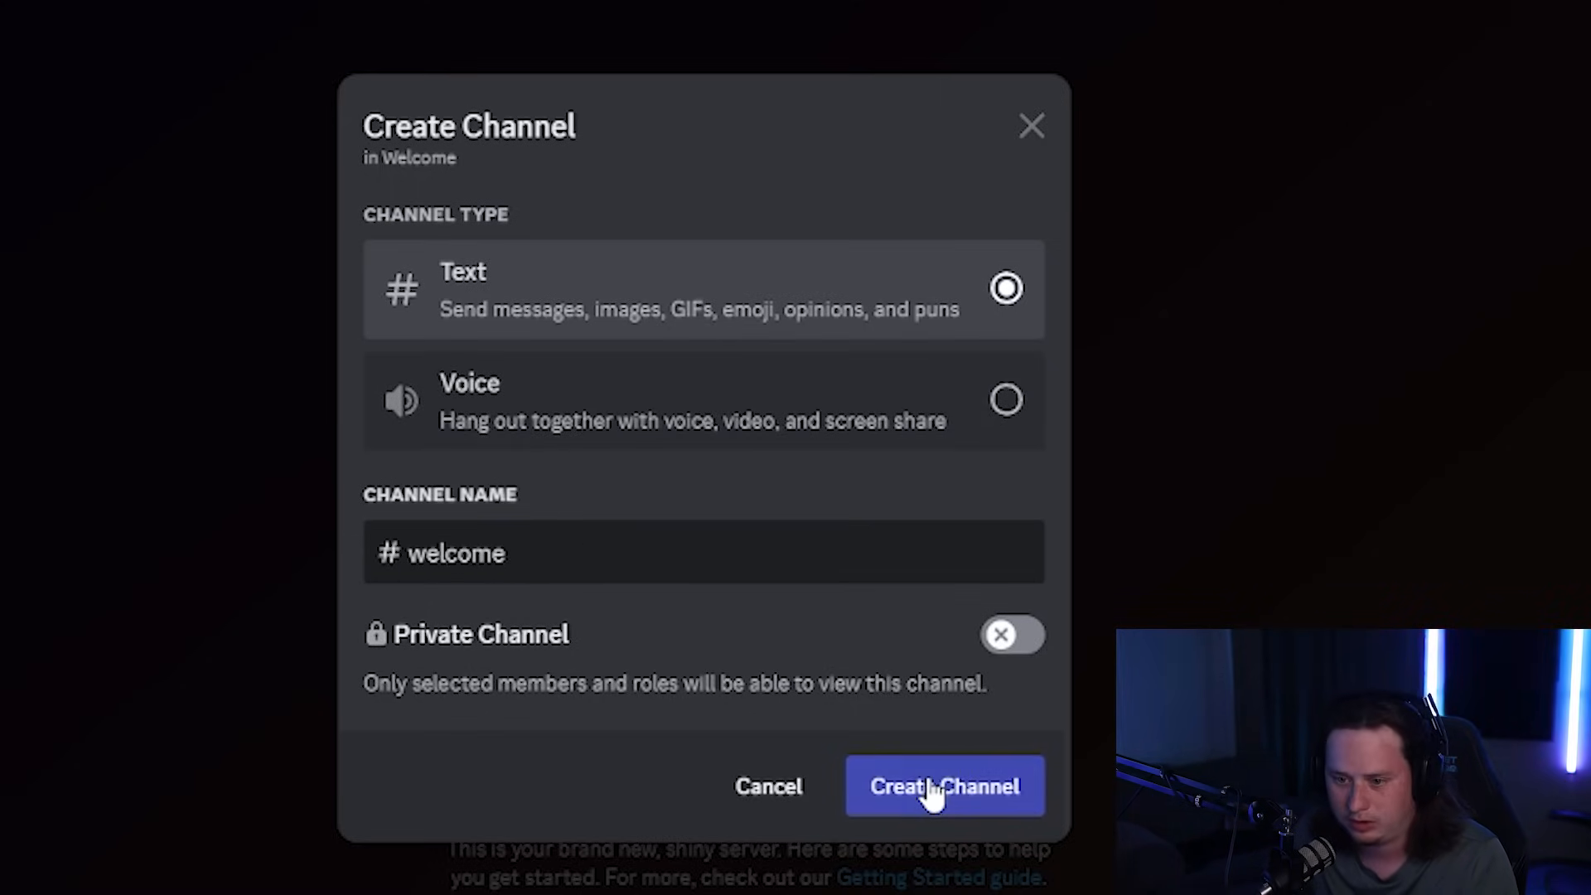
Add two more text channels to the Welcome category, "rules" and "announcements".
click(181, 188)
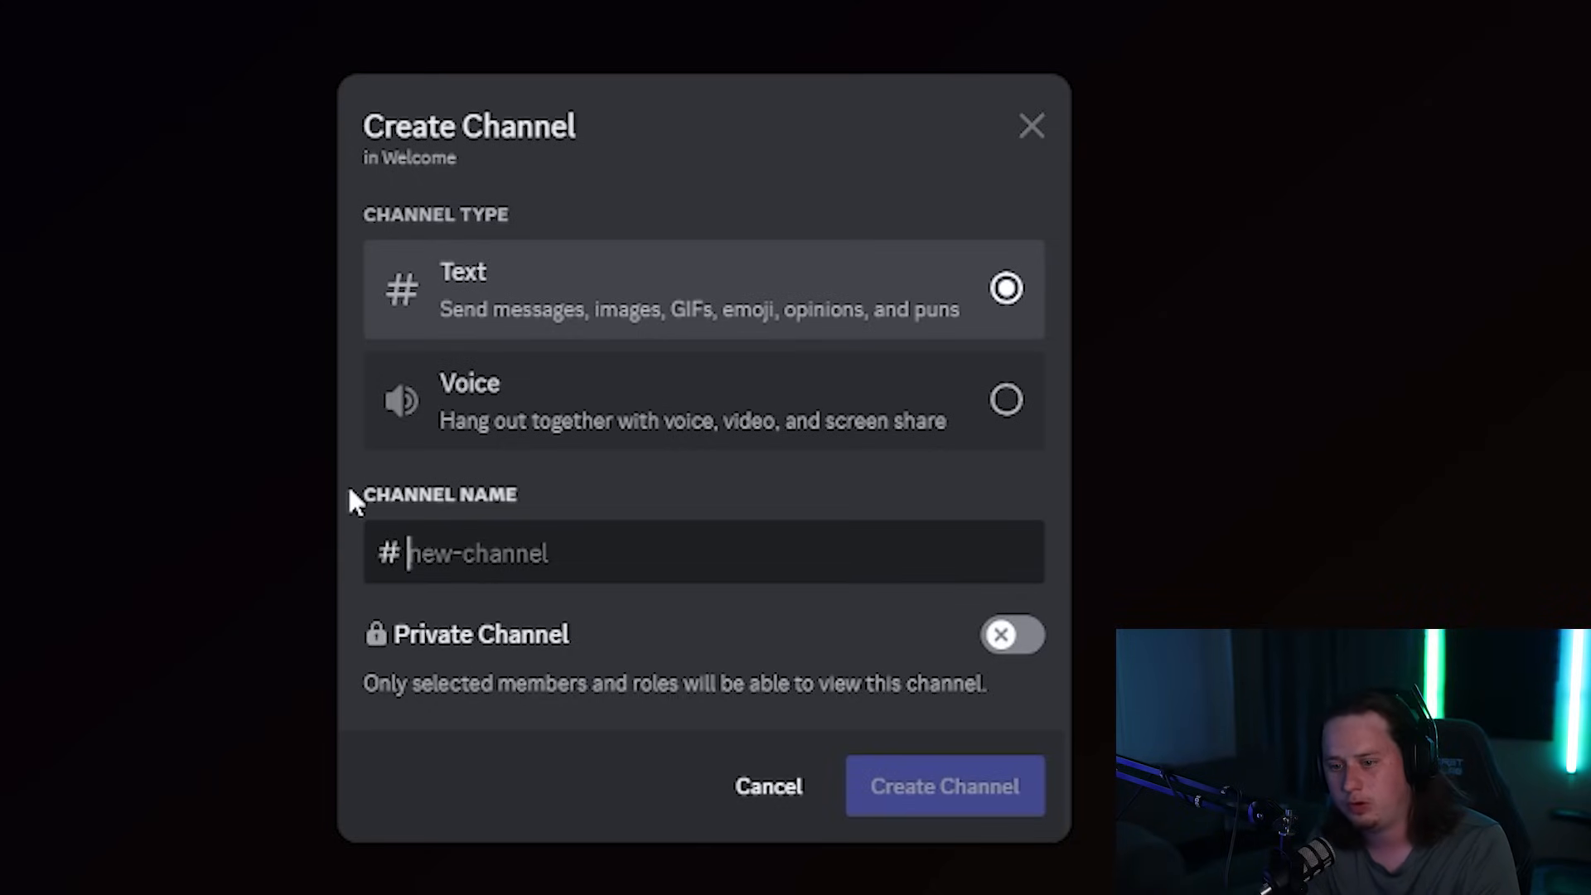
text(rules)
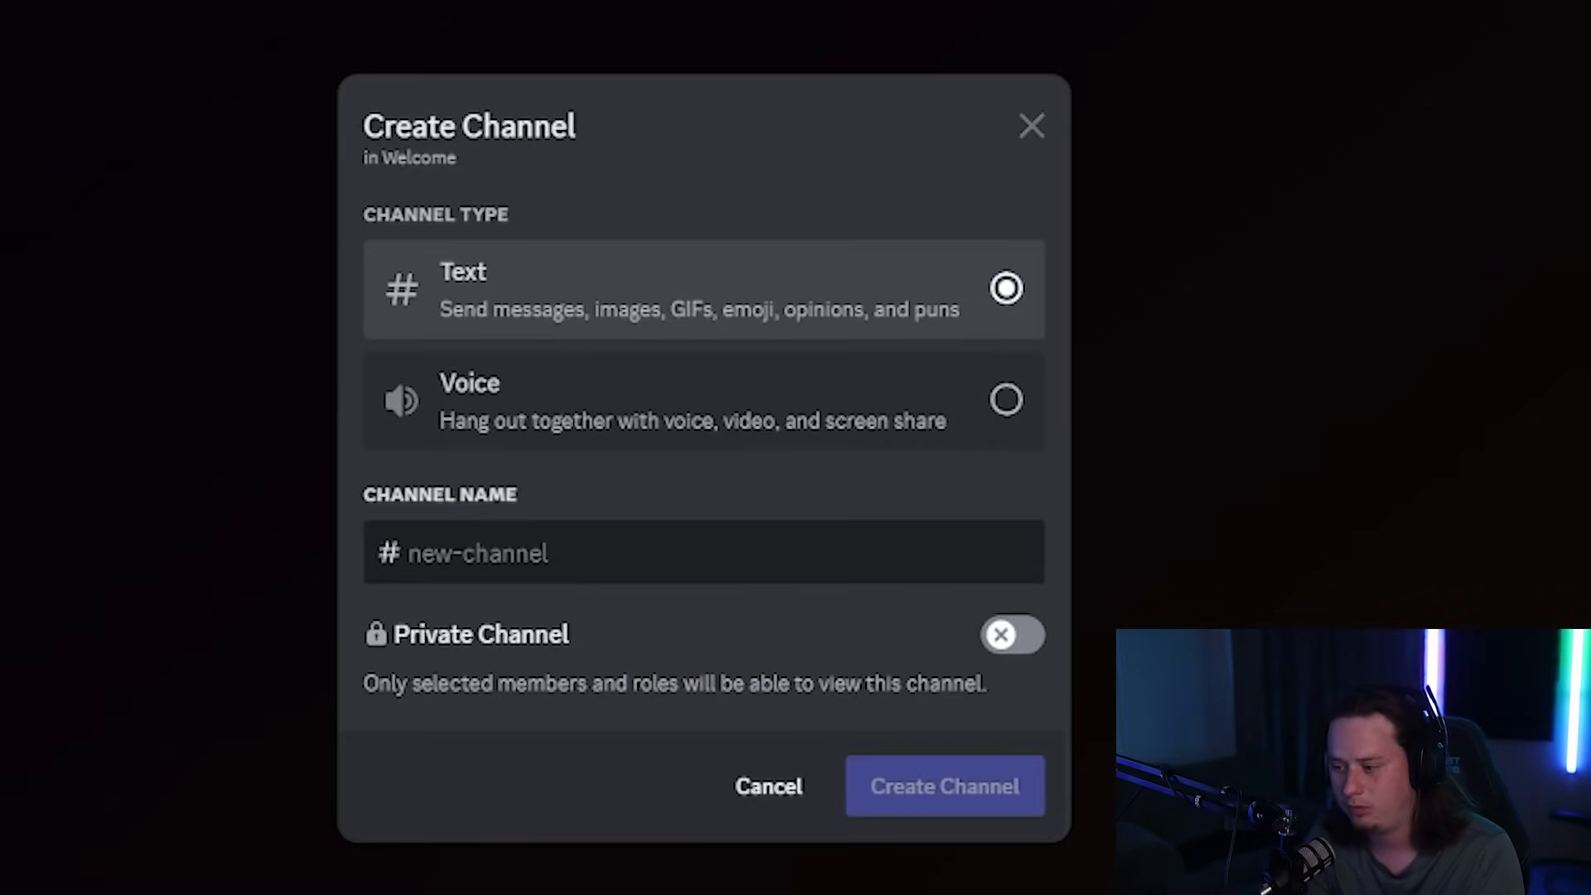
text(a)
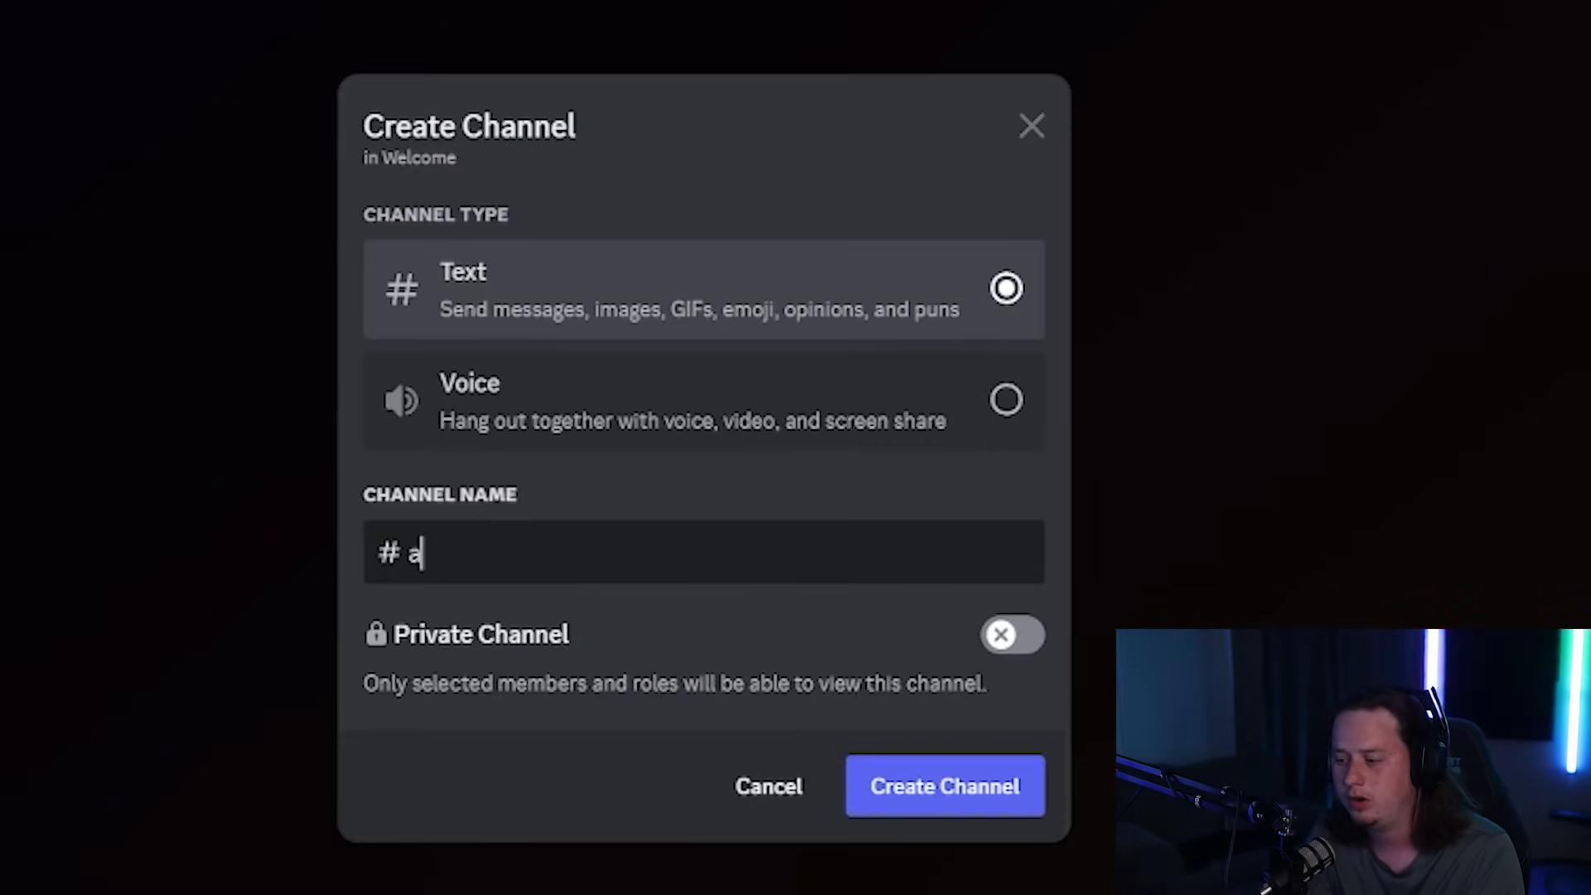
text(nnouncem)
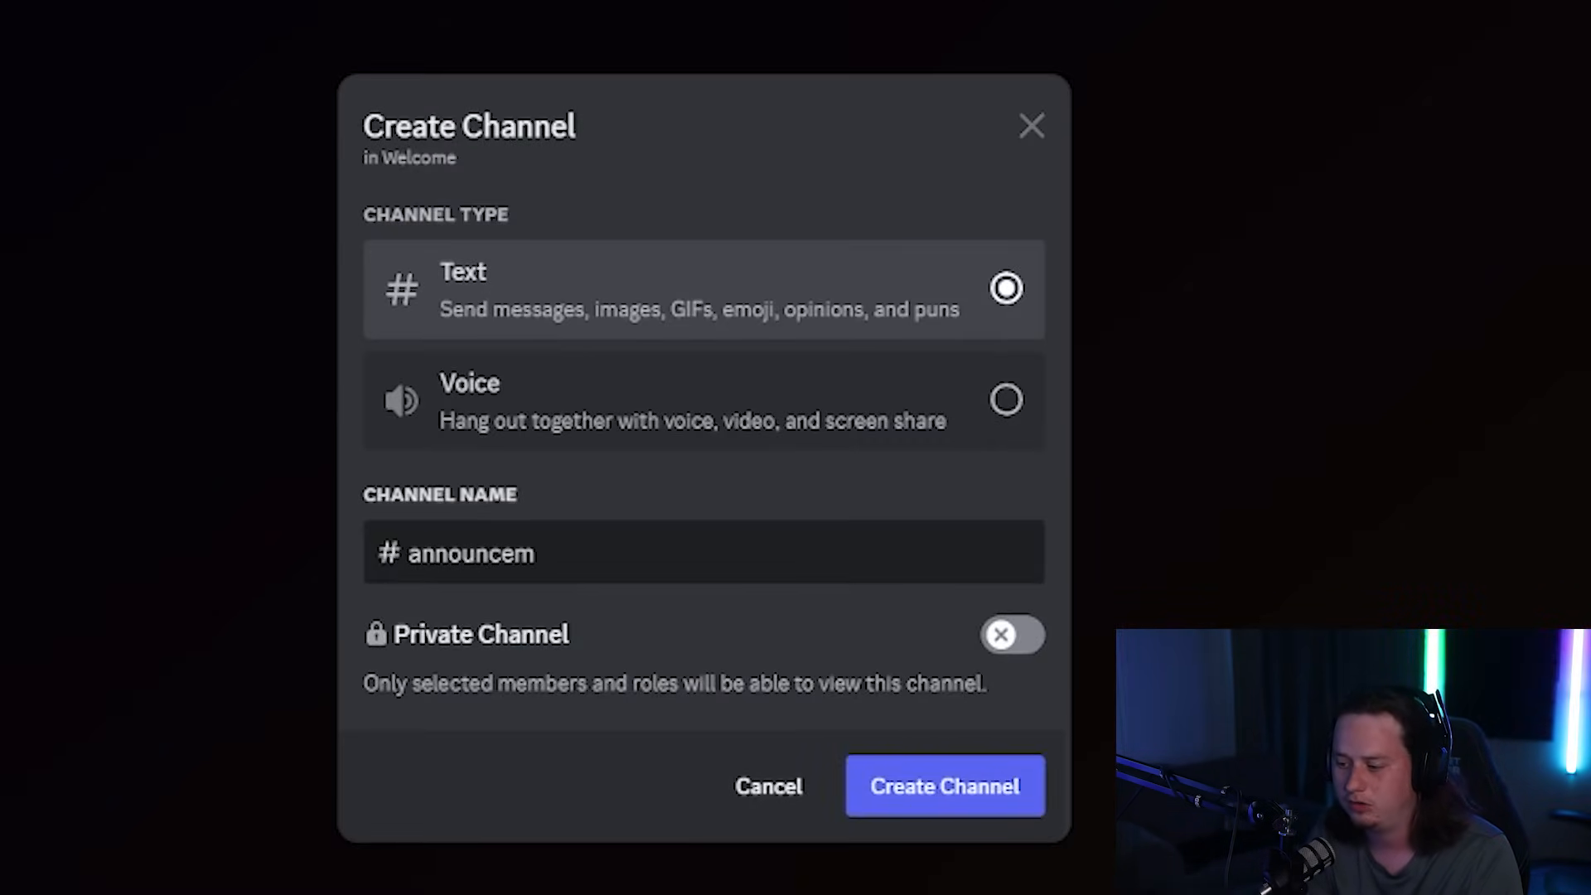
text(ents)
key(Return)
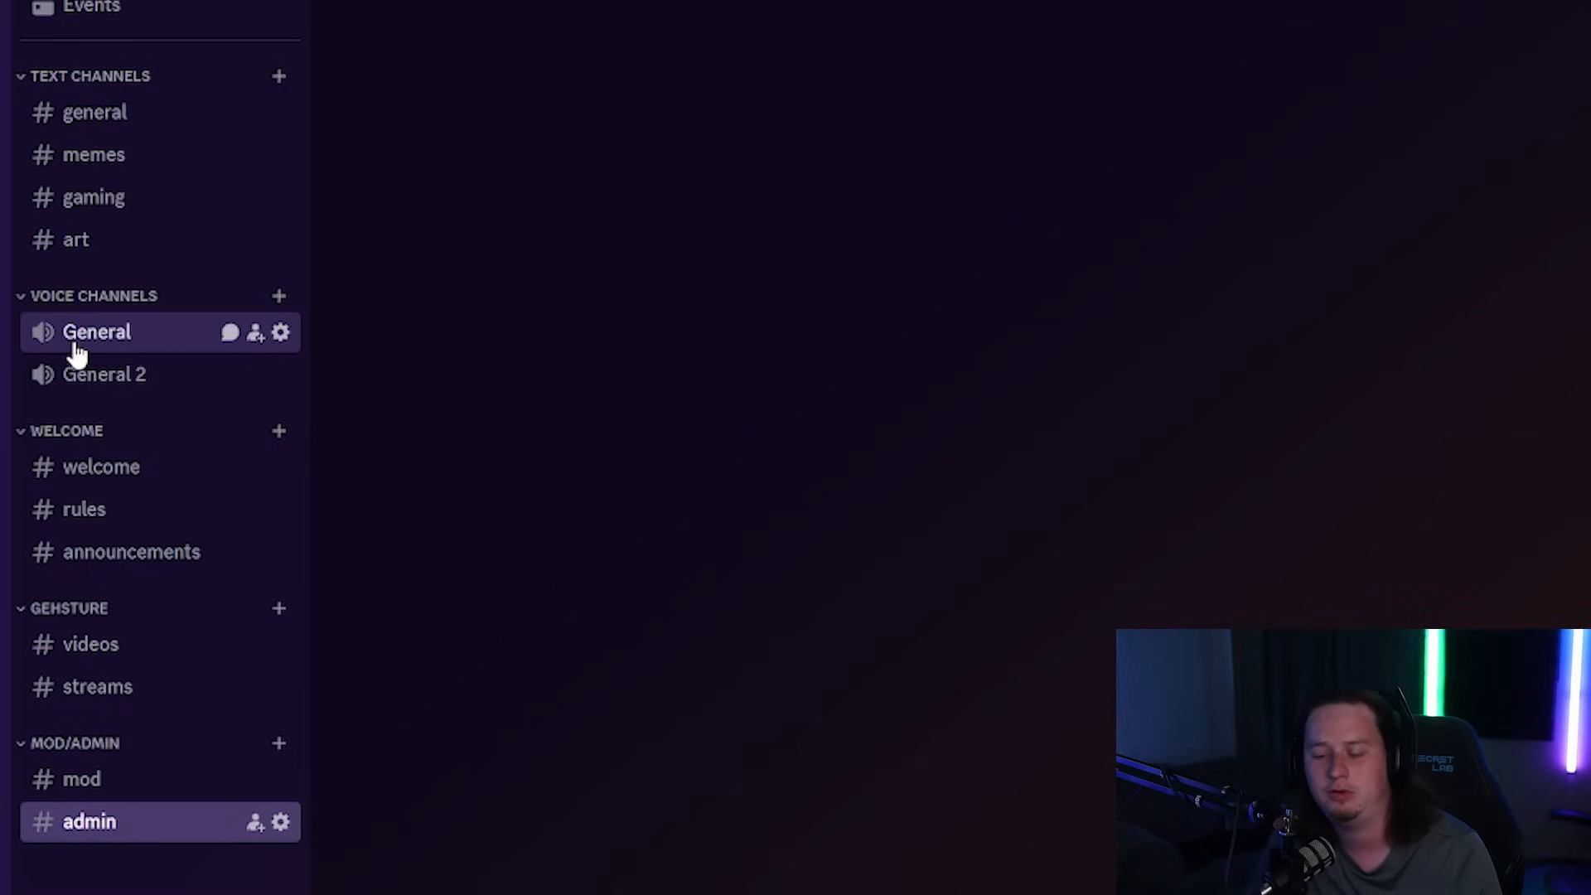
click(279, 300)
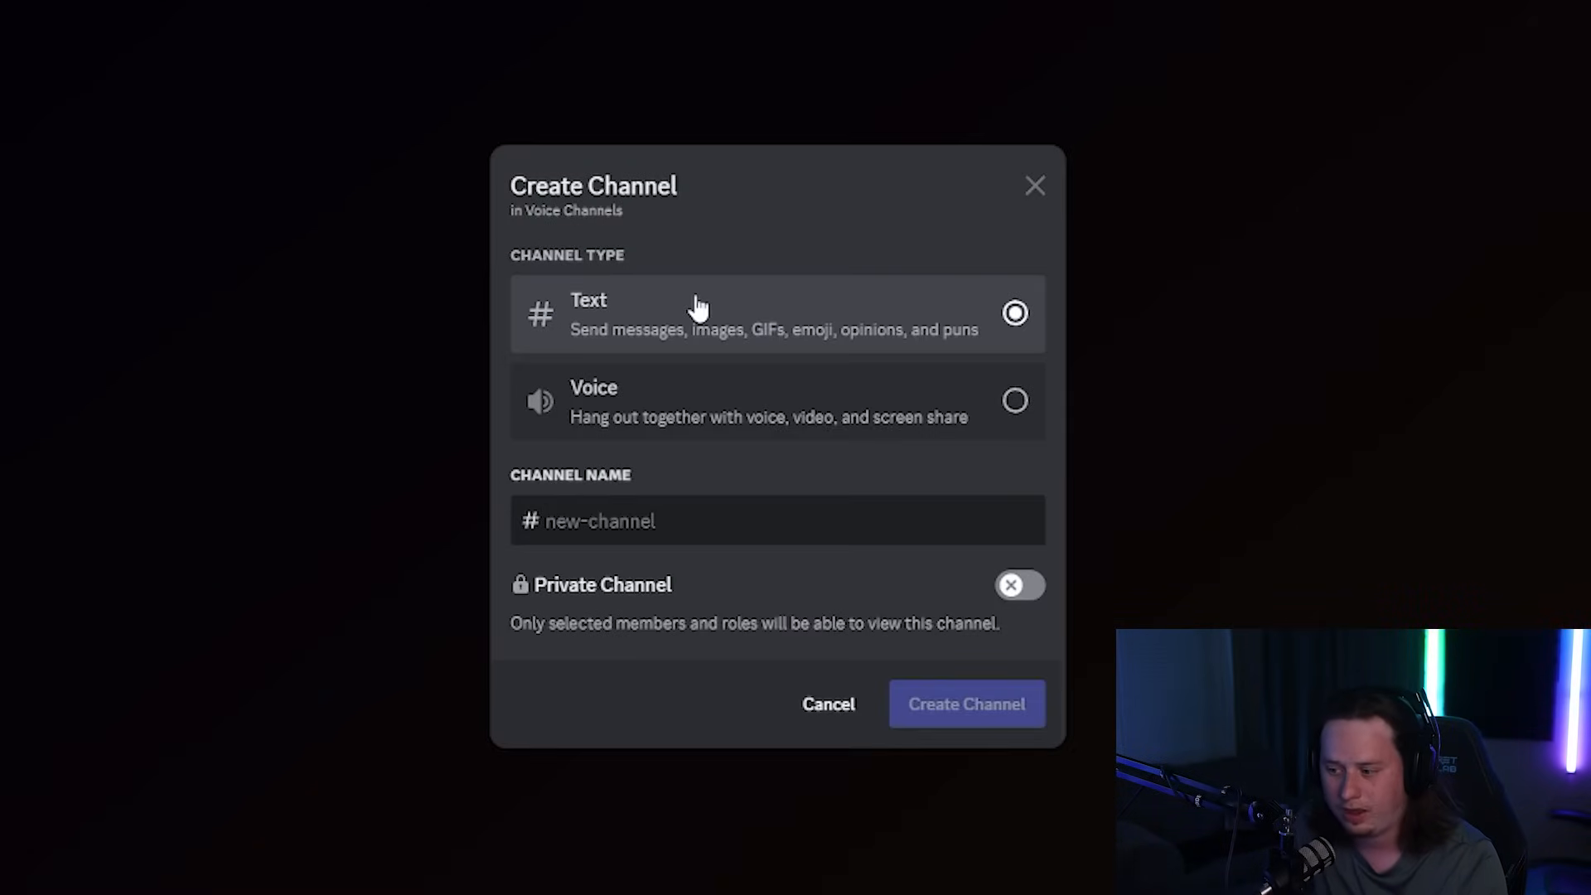
text(iif)
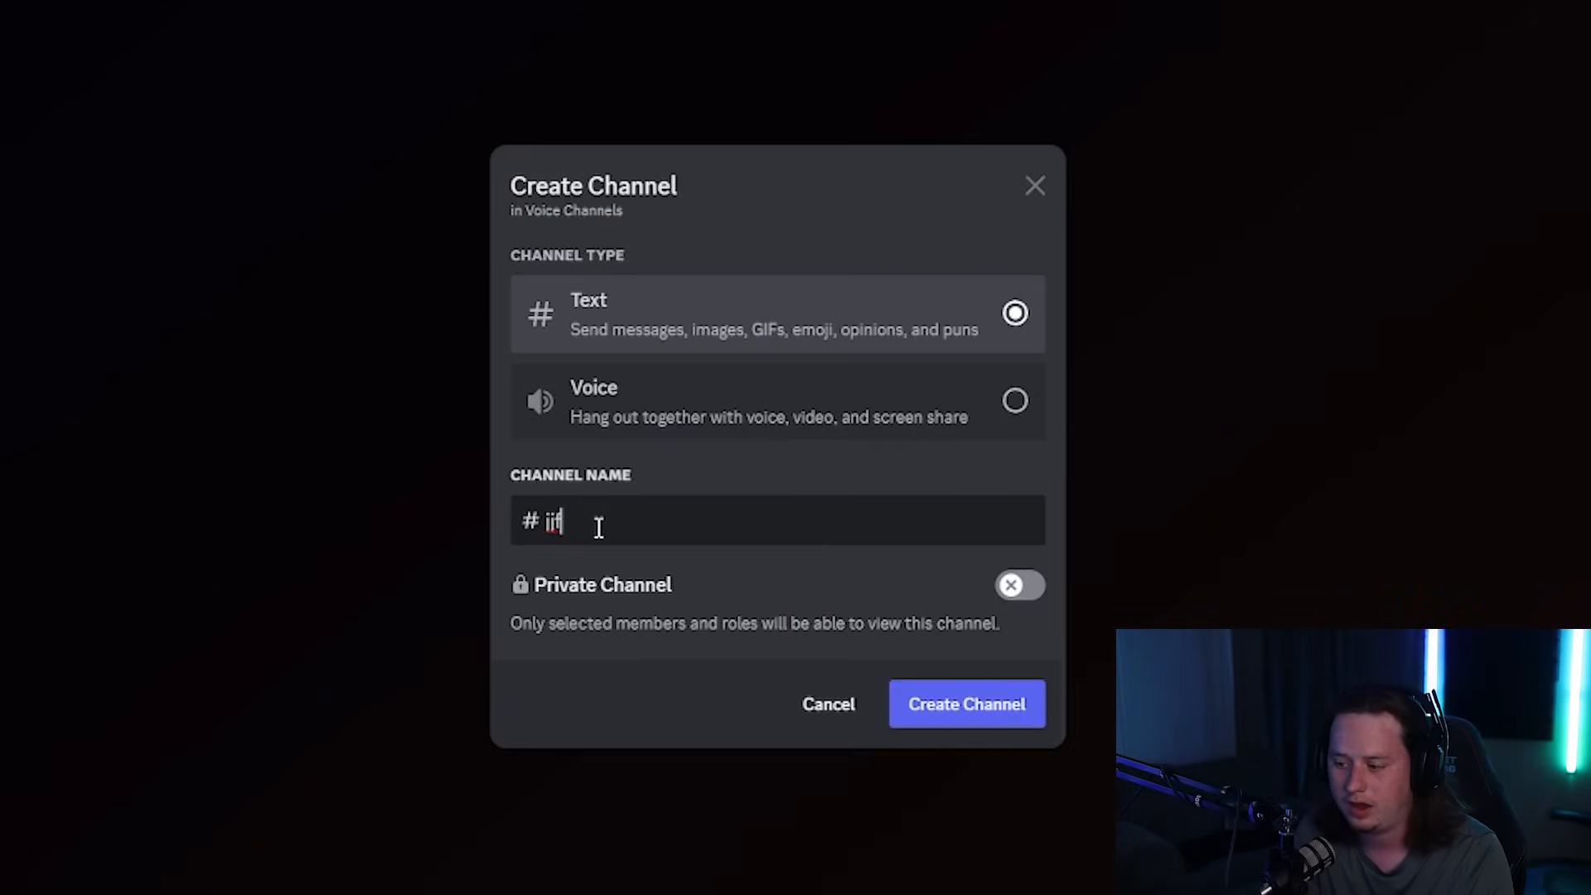
key(ctrl+a)
key(BackSpace)
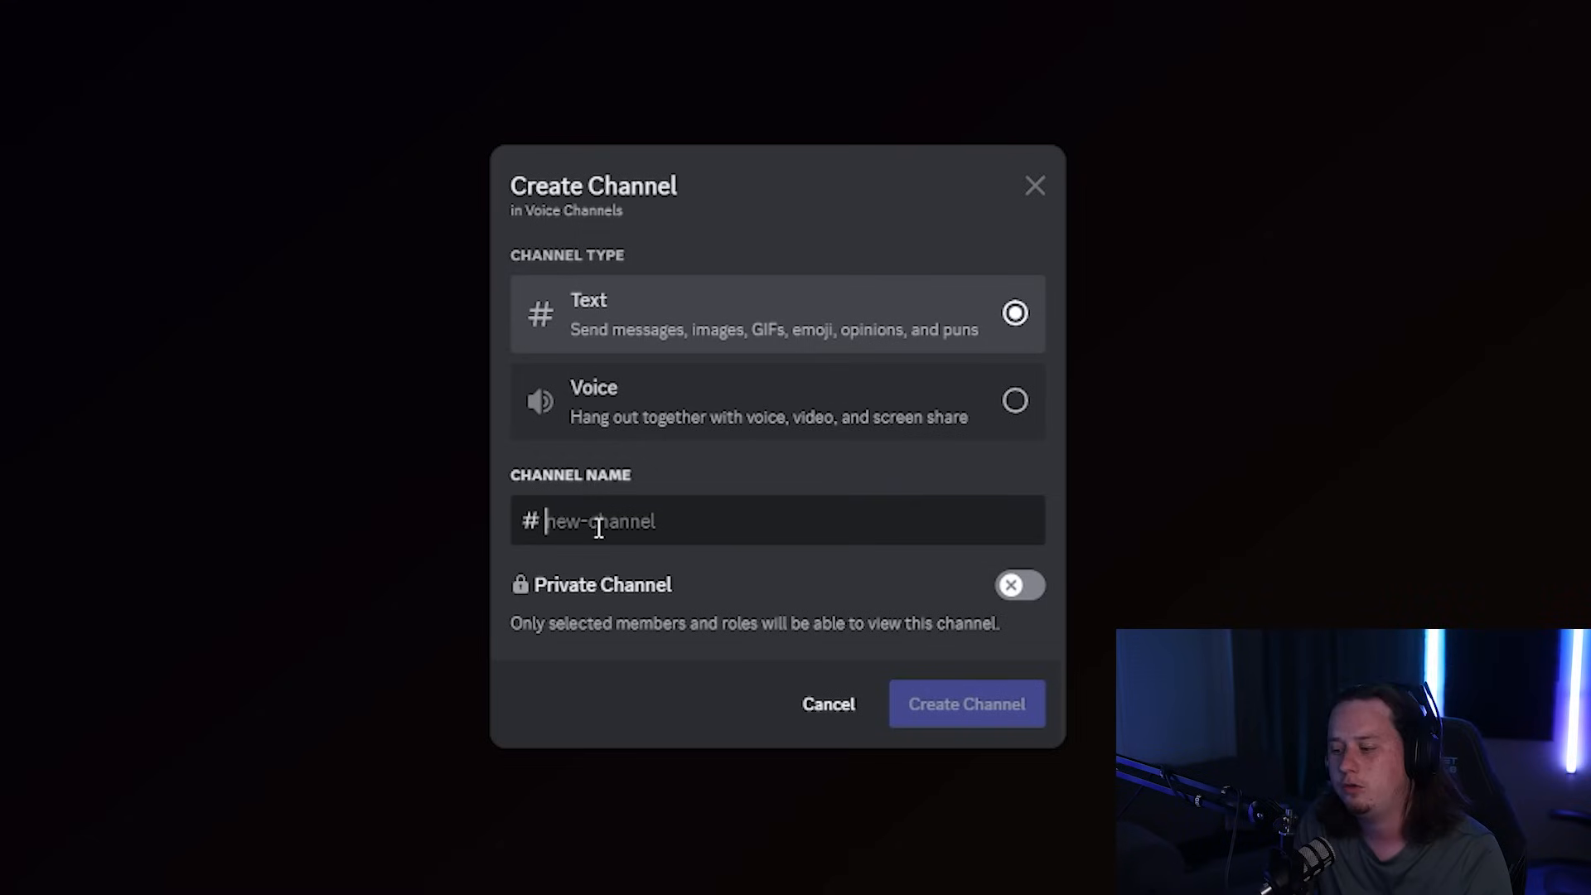
text(sdf-)
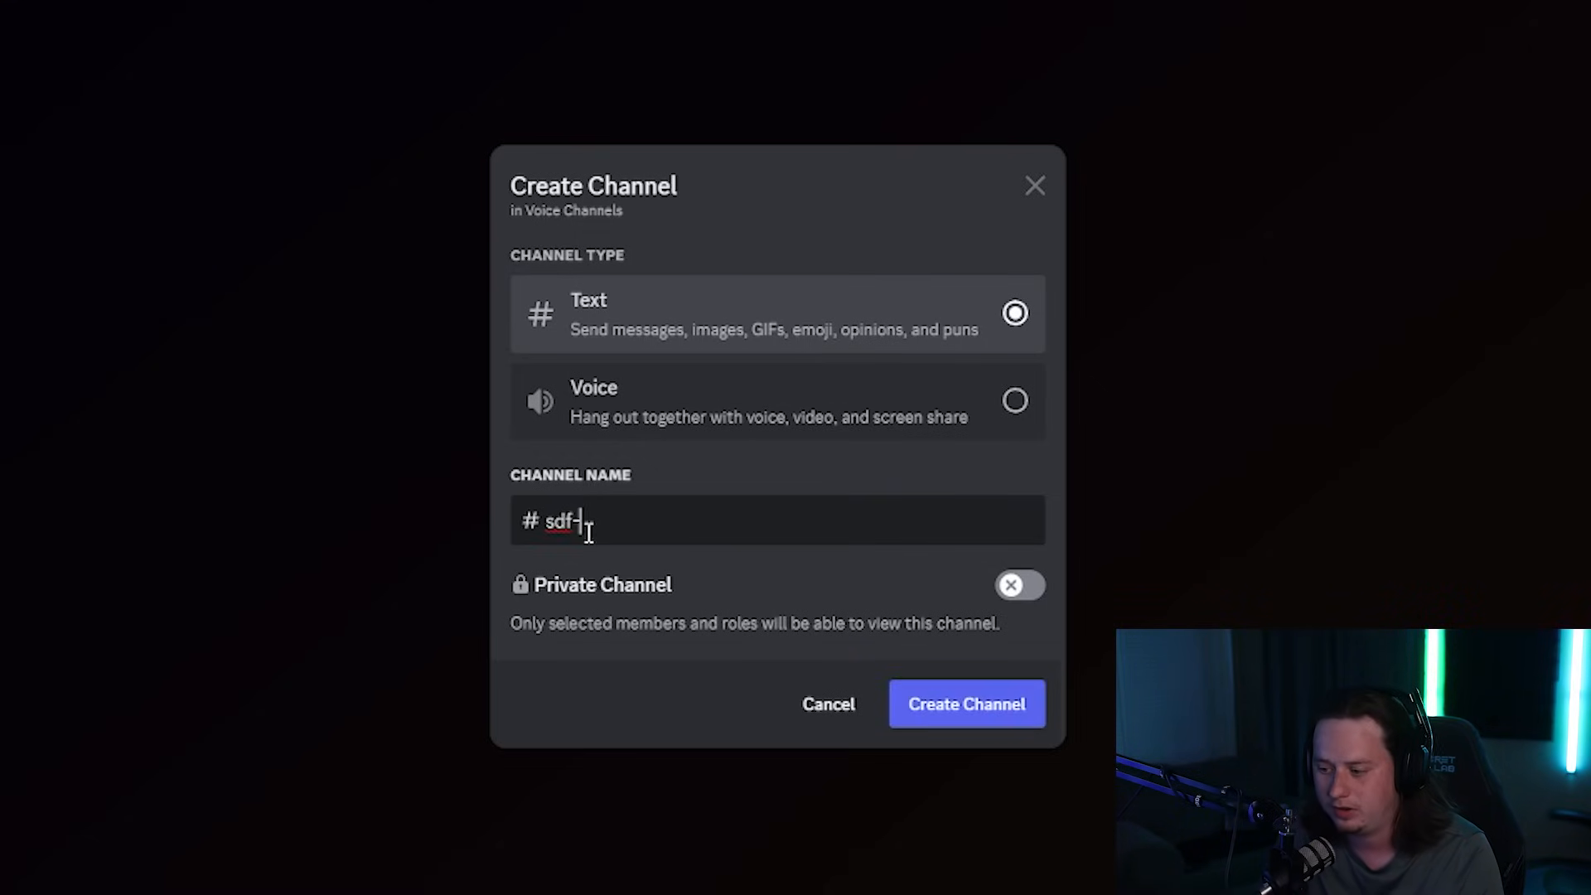
click(617, 532)
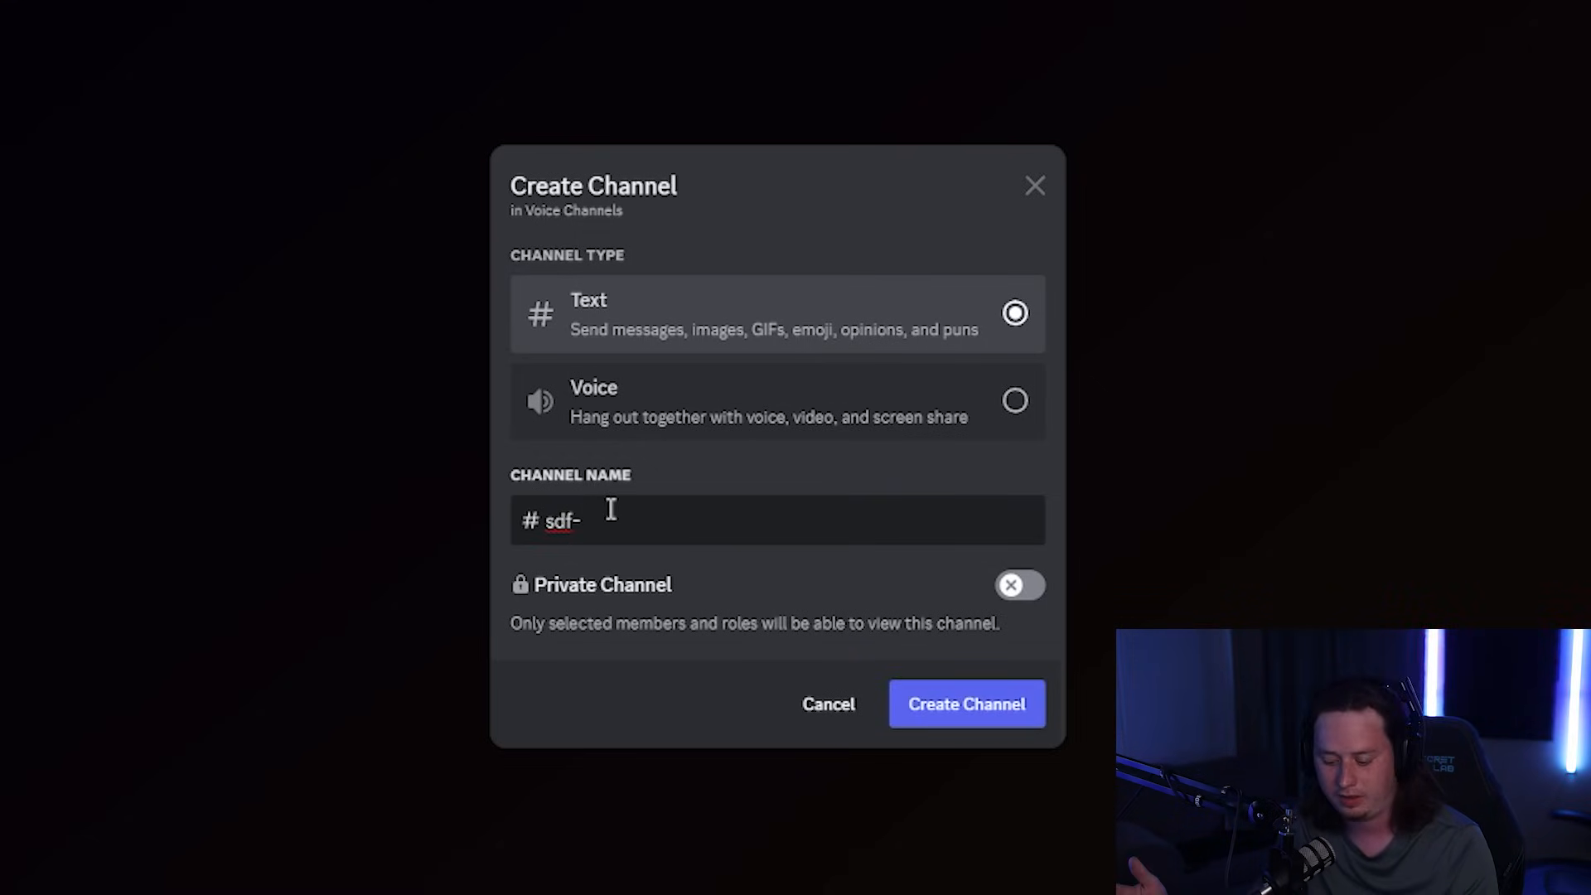
key(BackSpace)
key(BackSpace)
key(BackSpace)
key(BackSpace)
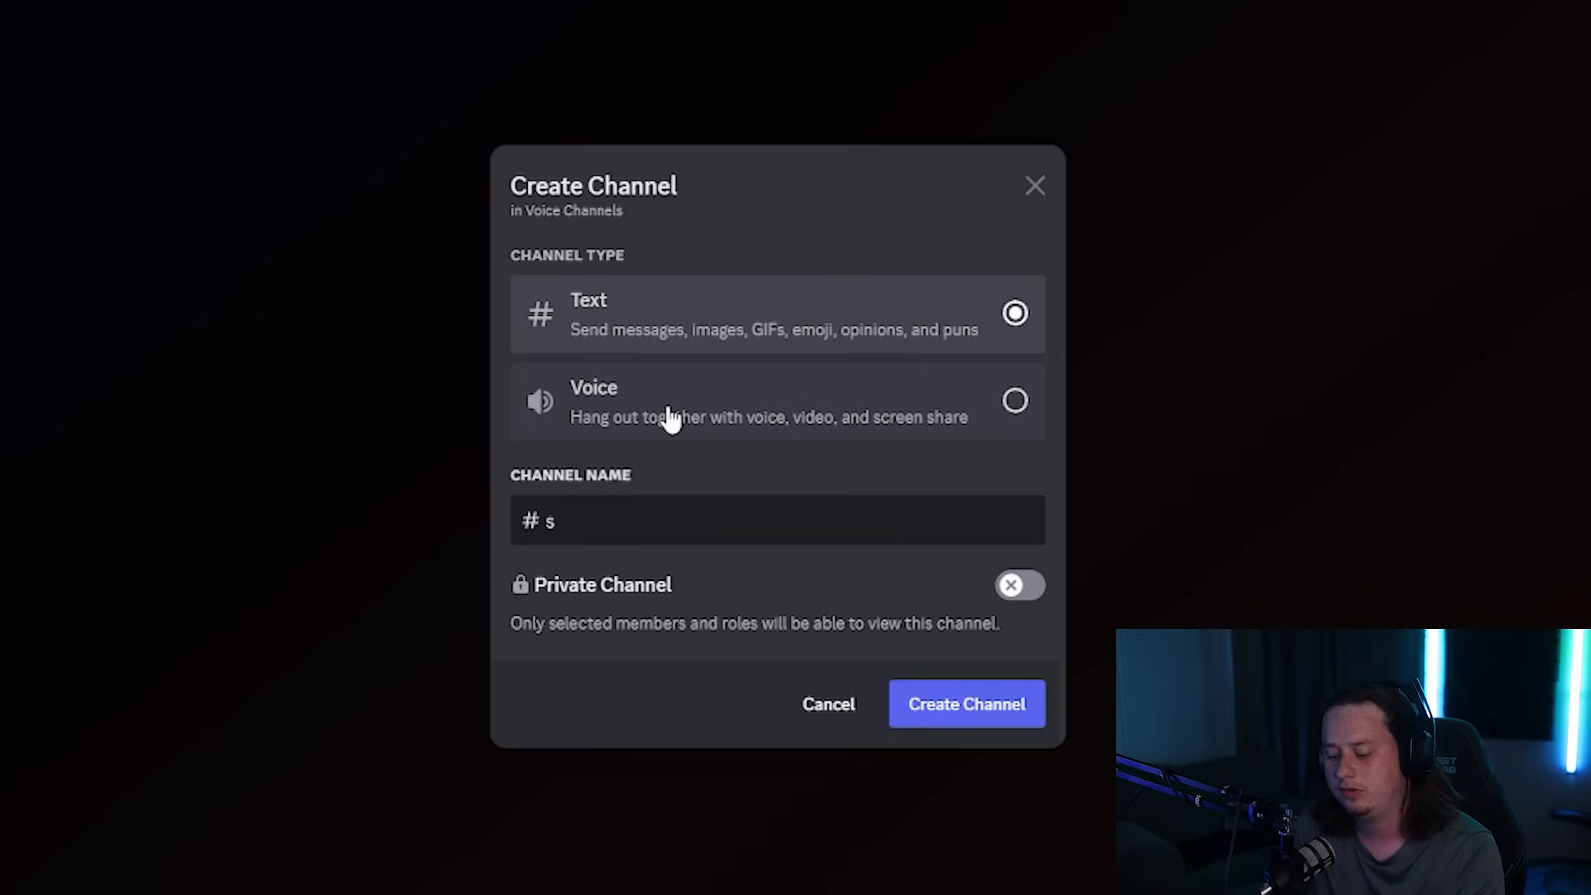
click(671, 418)
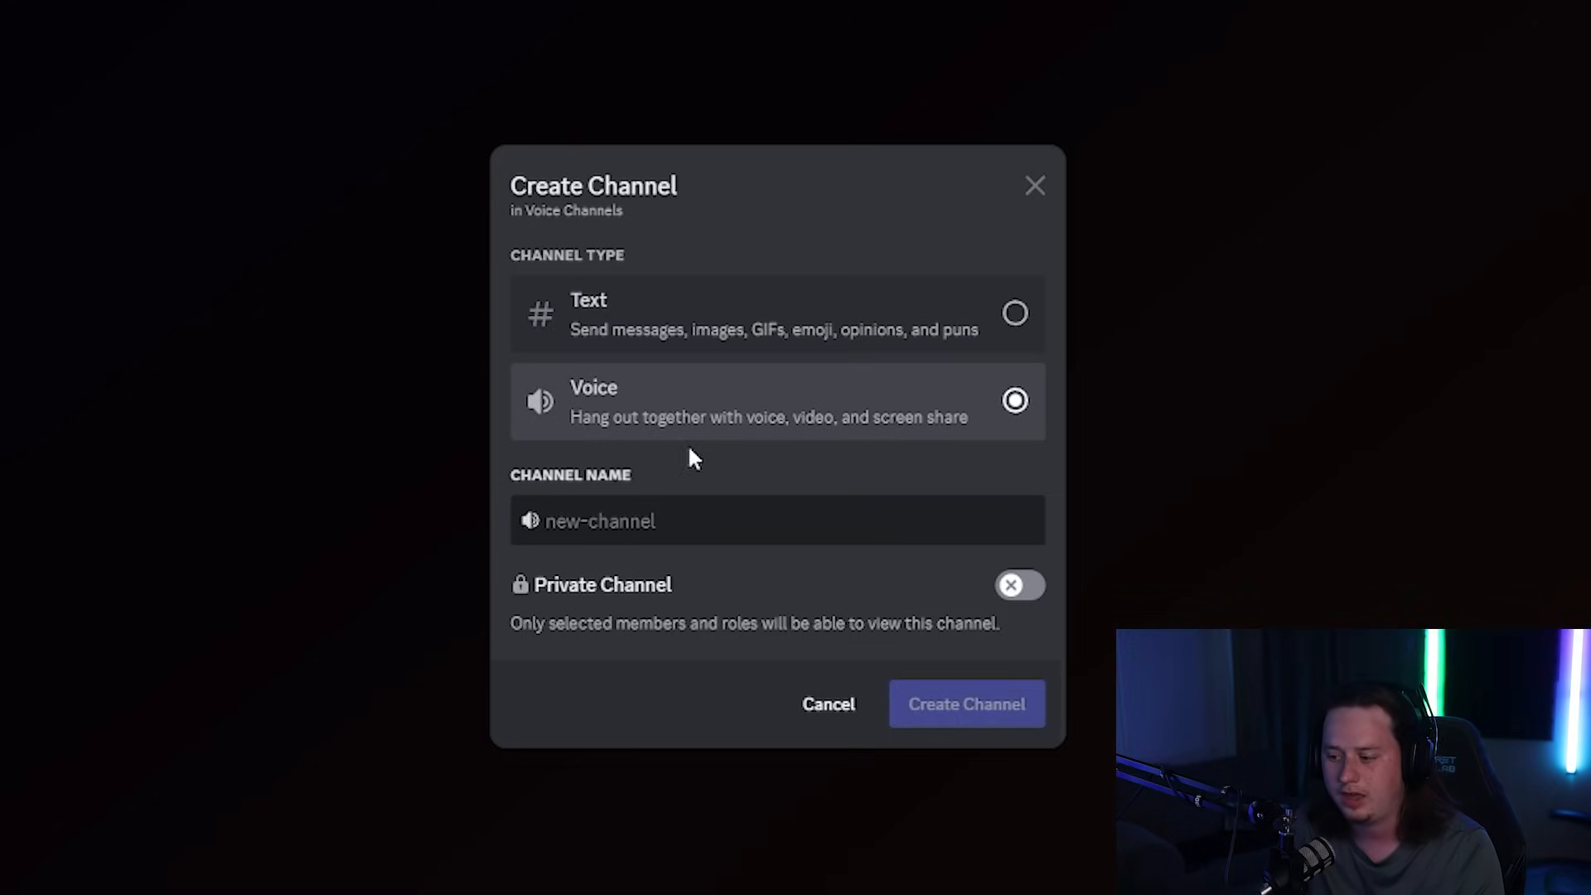
click(701, 507)
text(FFF)
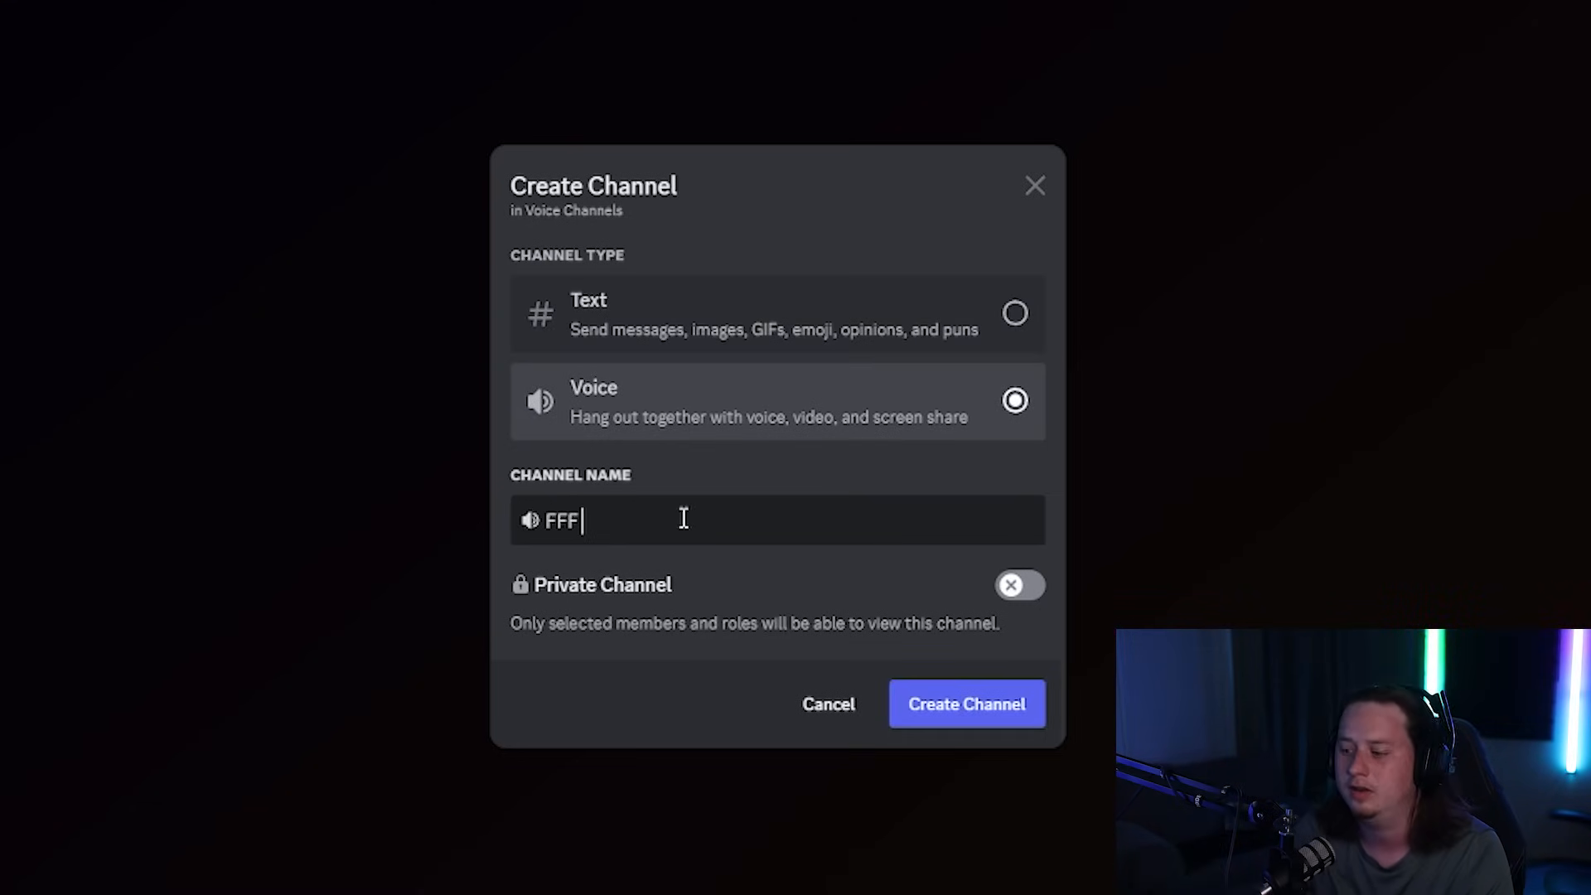
key(BackSpace)
key(BackSpace)
key(BackSpace)
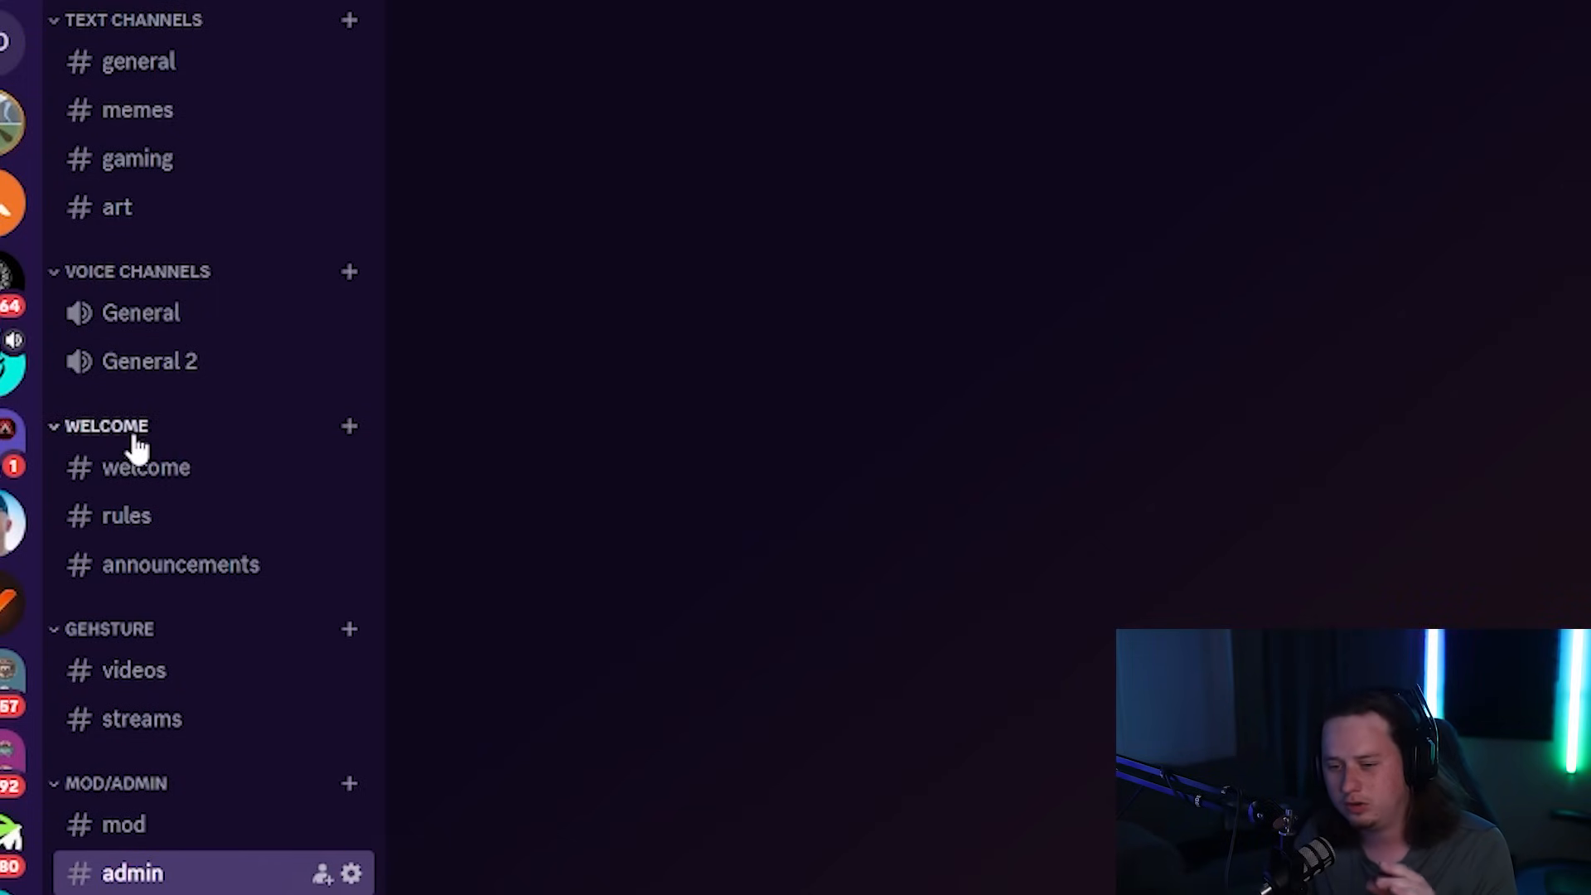
Move the Welcome category to the top of the channel list and place the Gehsture category directly below it.
drag(135, 444, 157, 42)
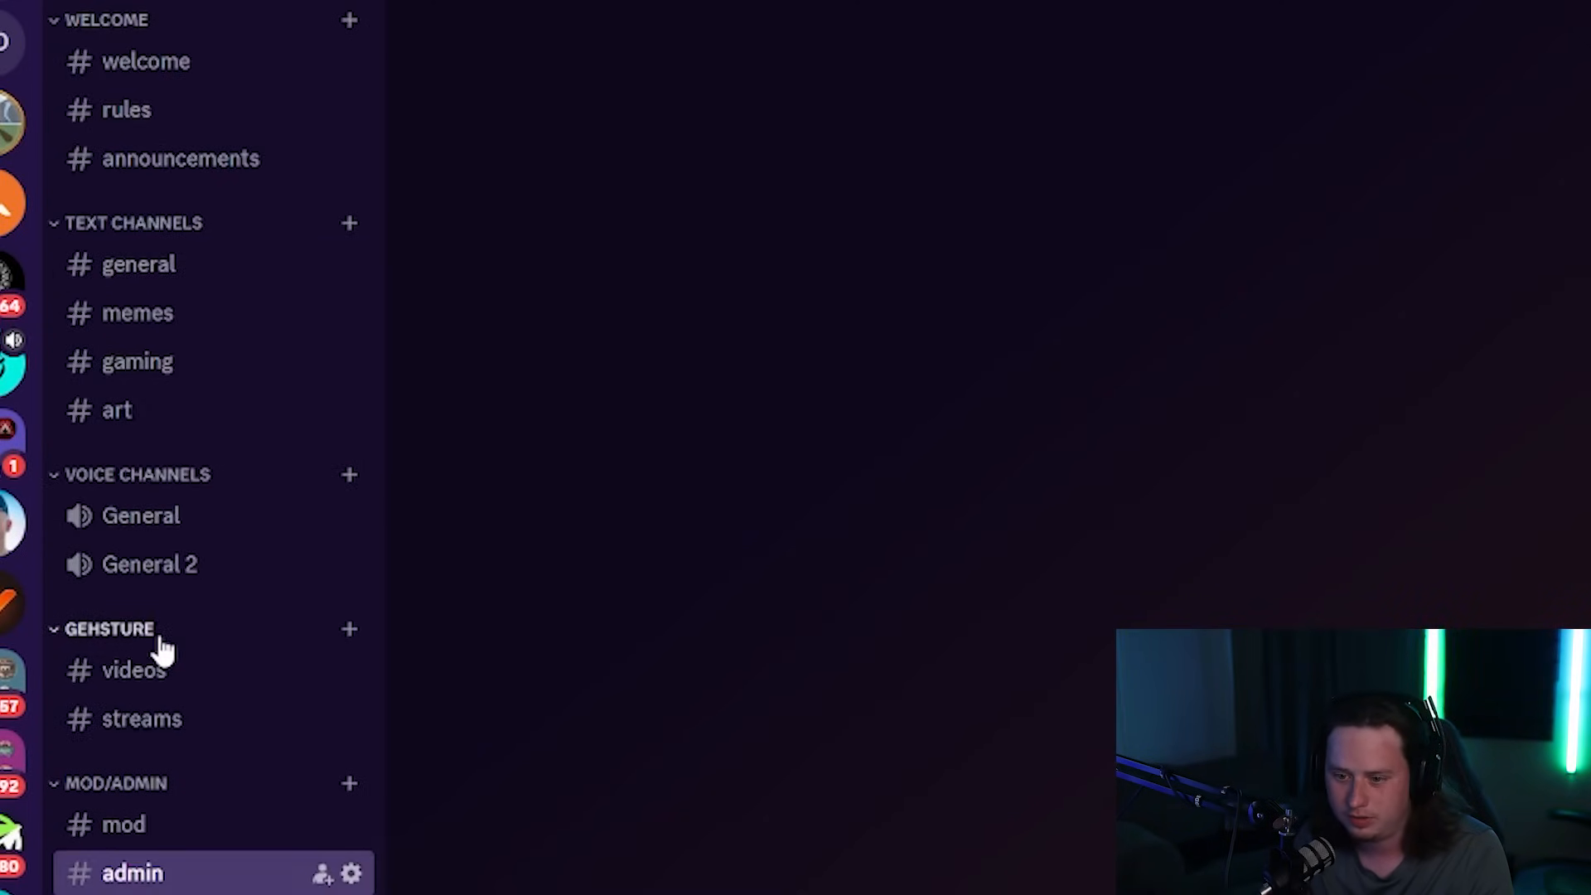
drag(159, 640, 179, 221)
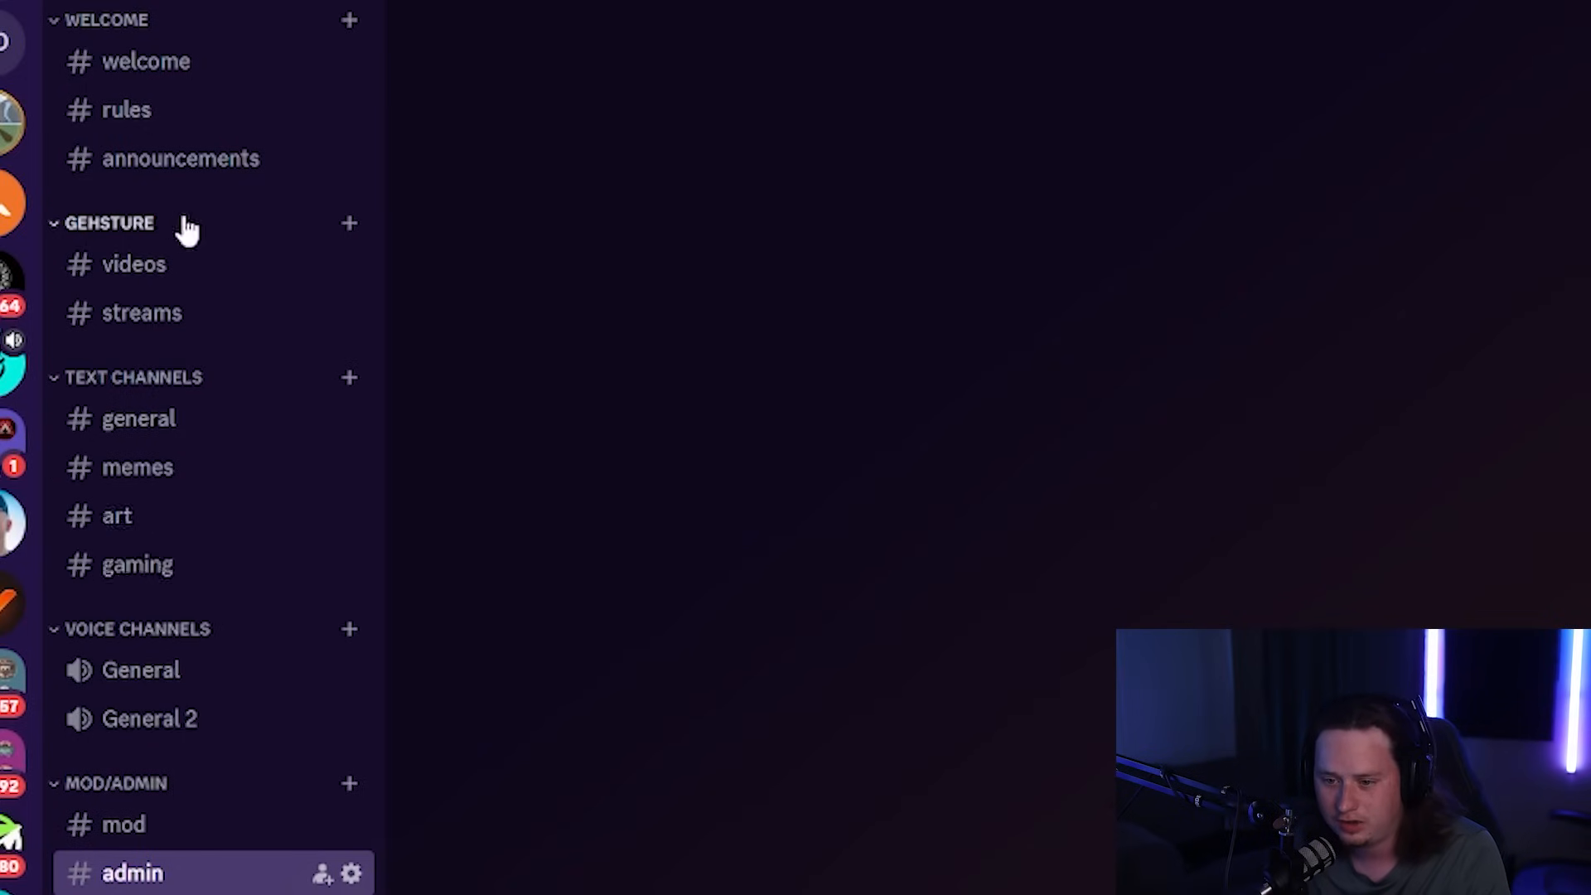
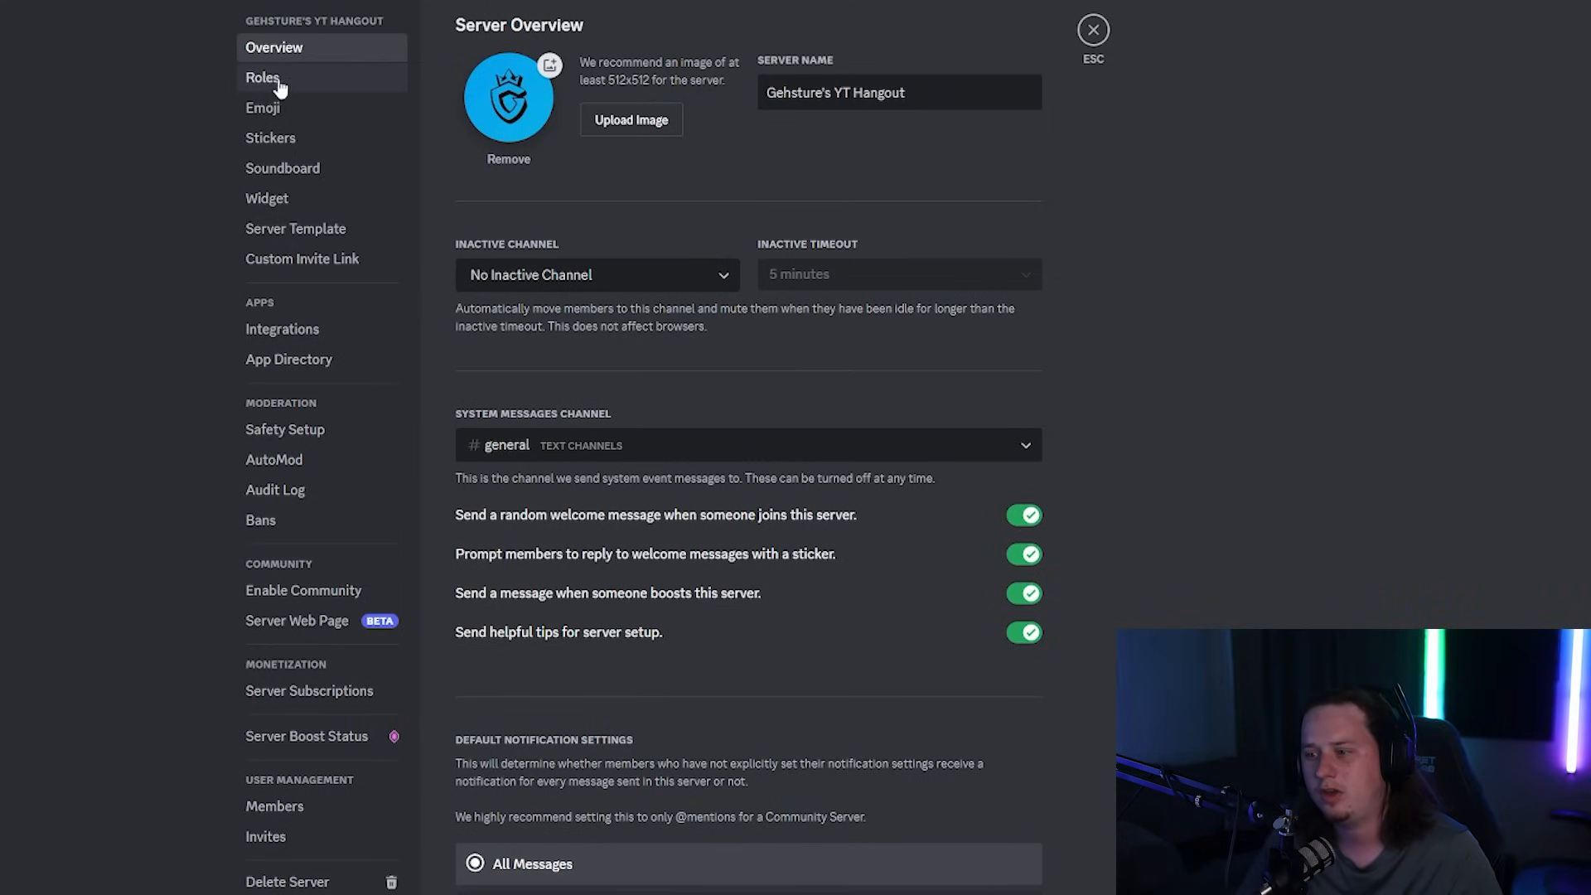
Create a new server role named "Member".
click(327, 79)
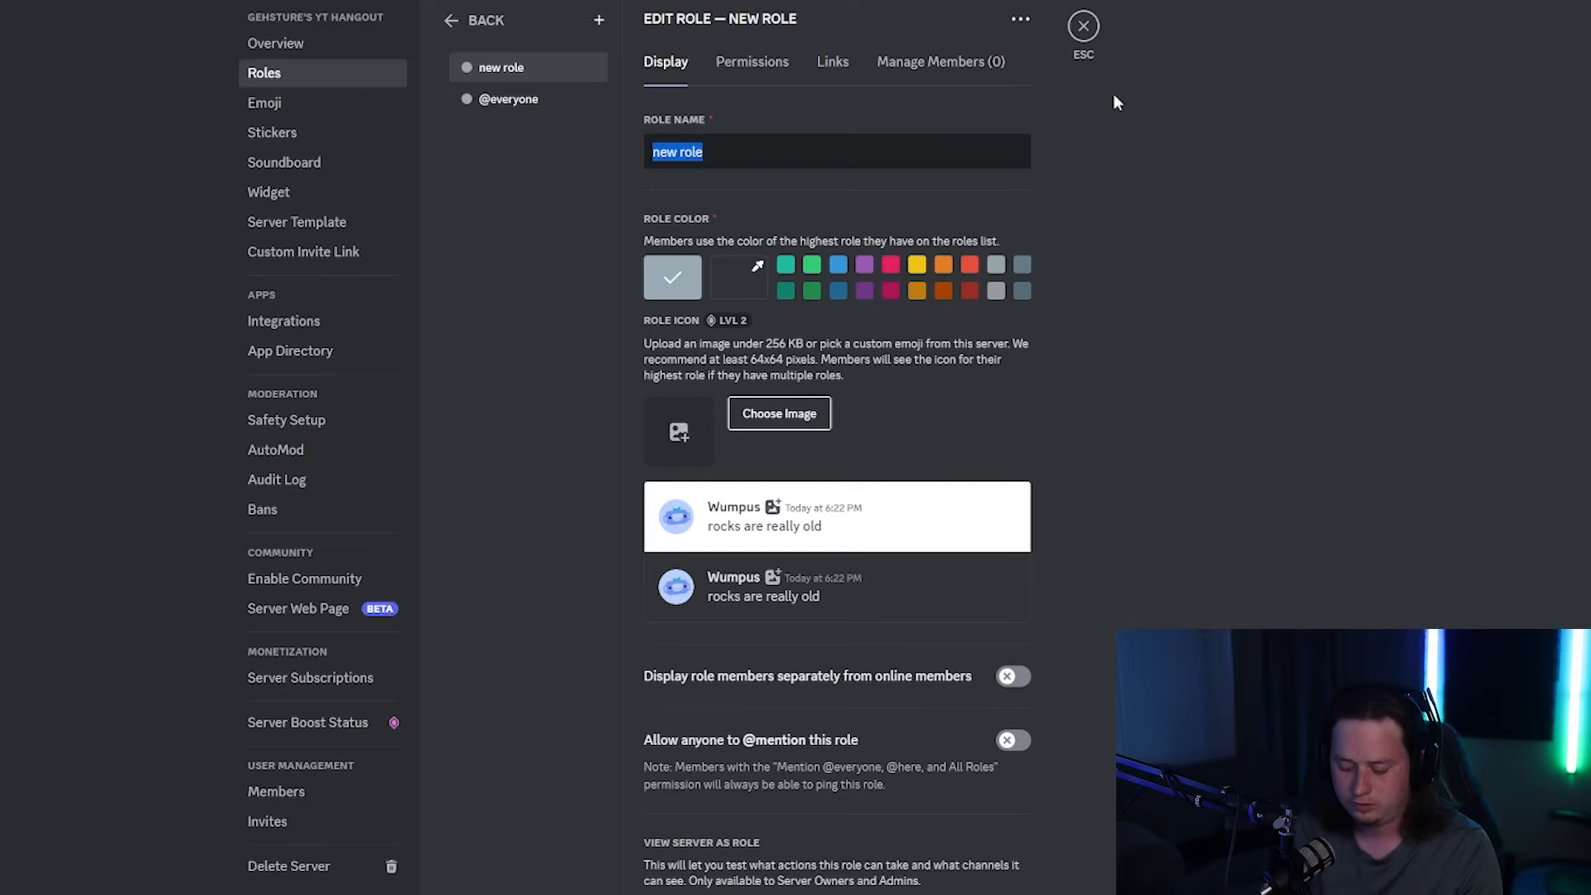
text(M)
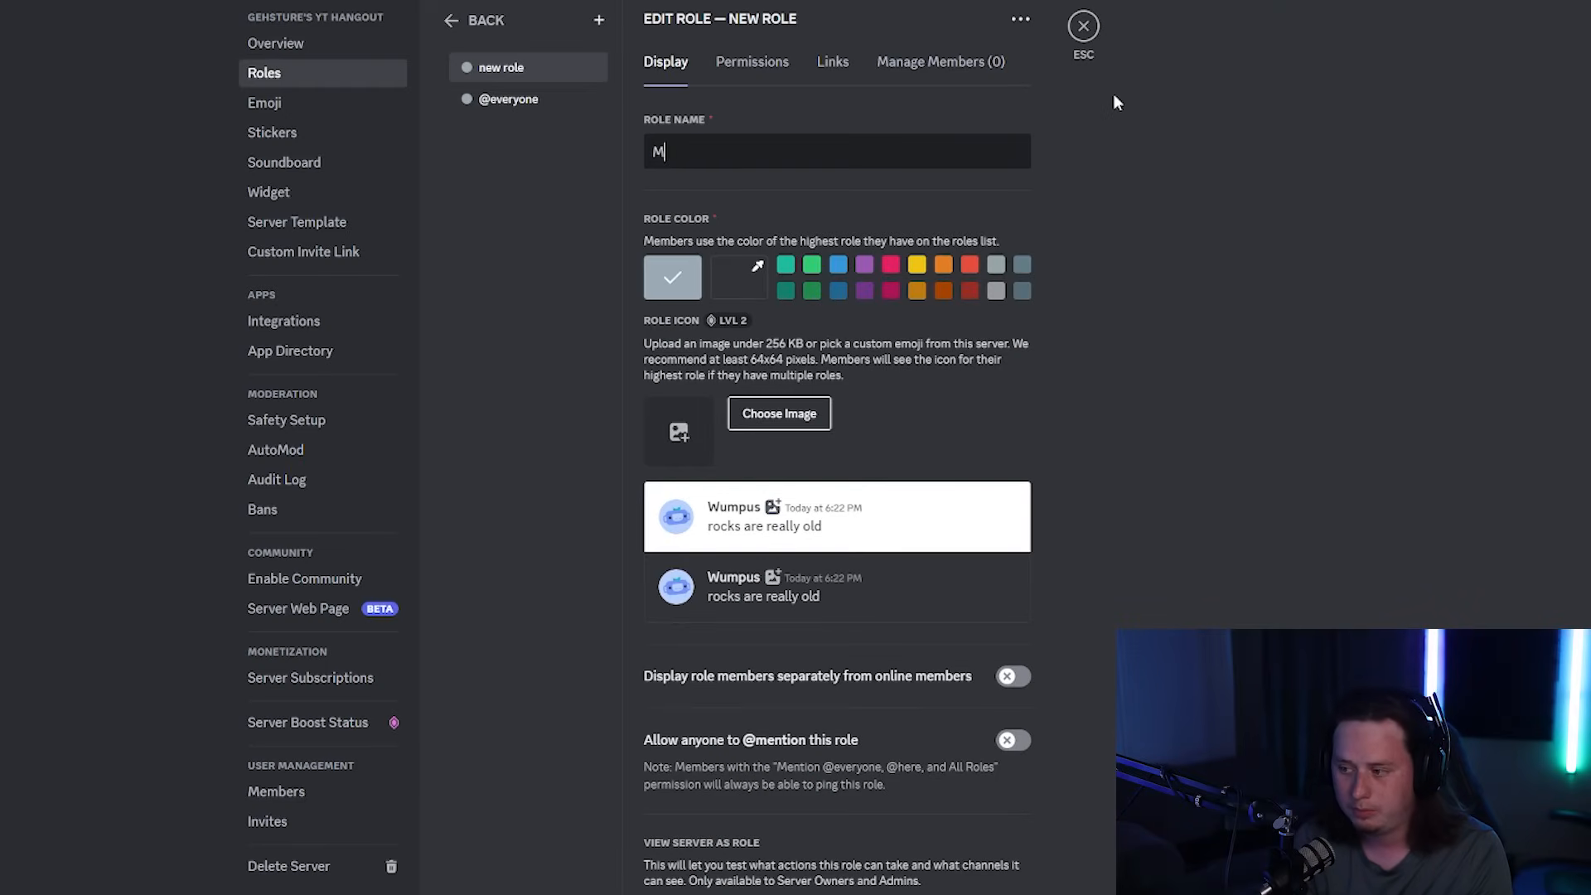
text(ember)
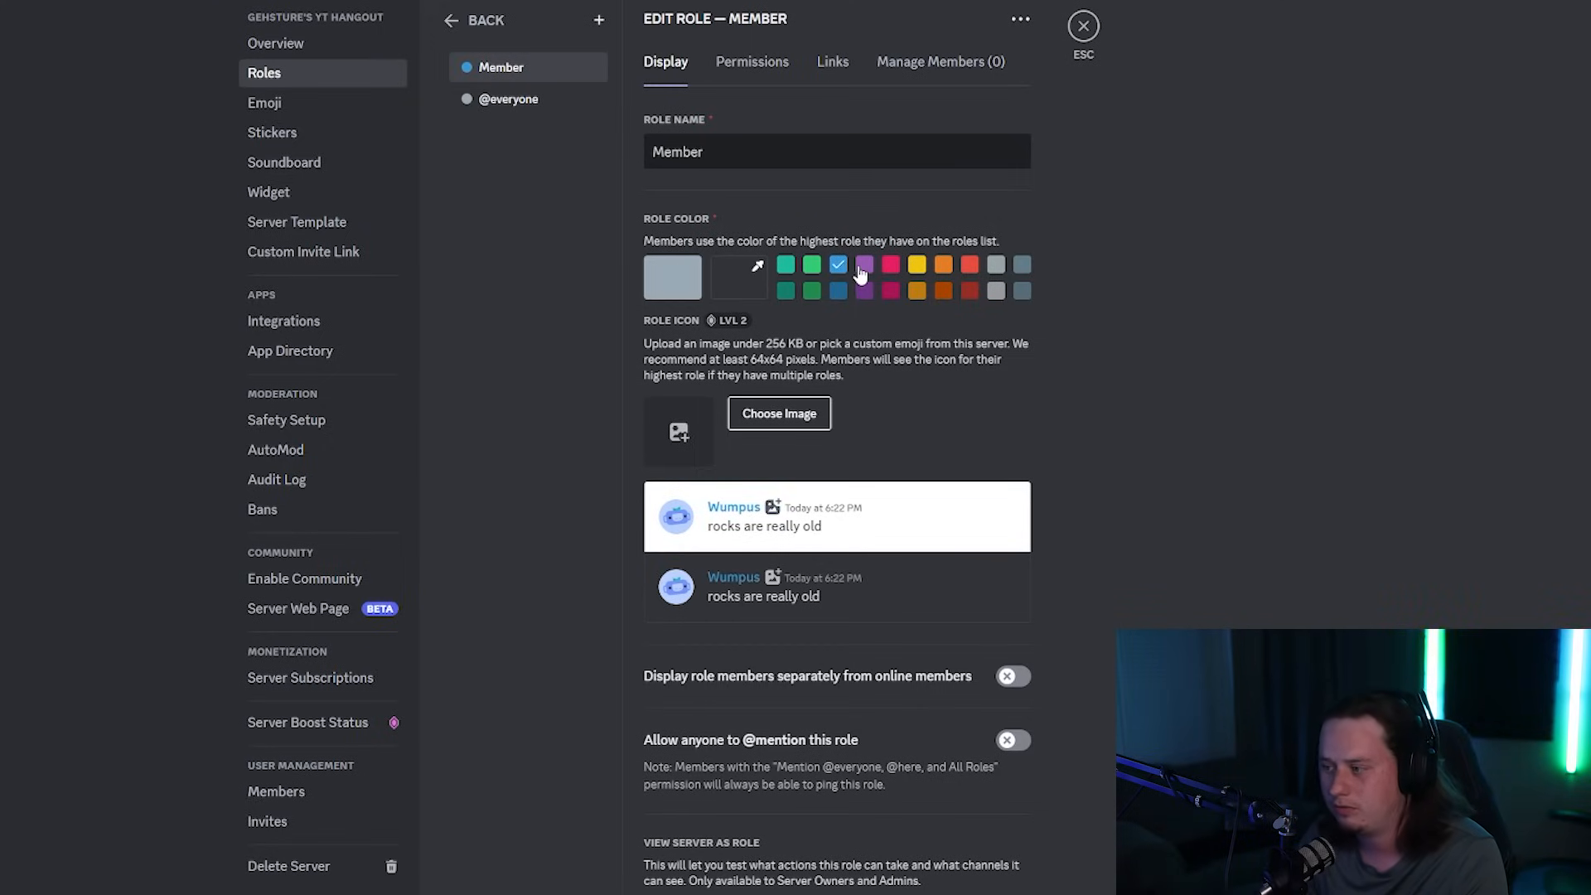
Try the pink and blue preset colours on the Member role.
click(891, 265)
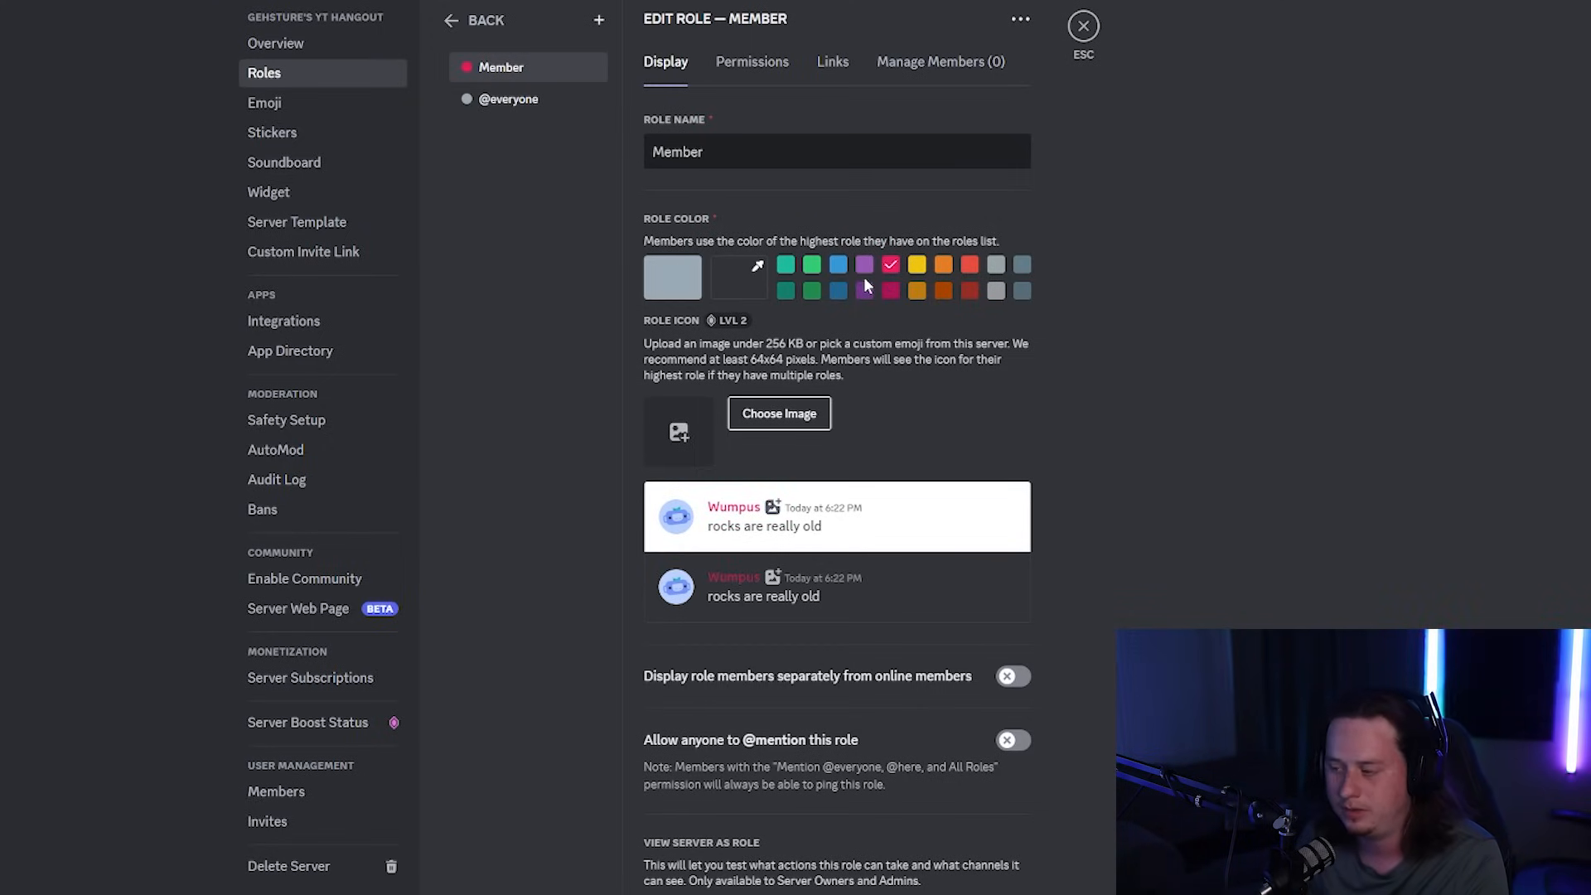
click(840, 266)
click(840, 293)
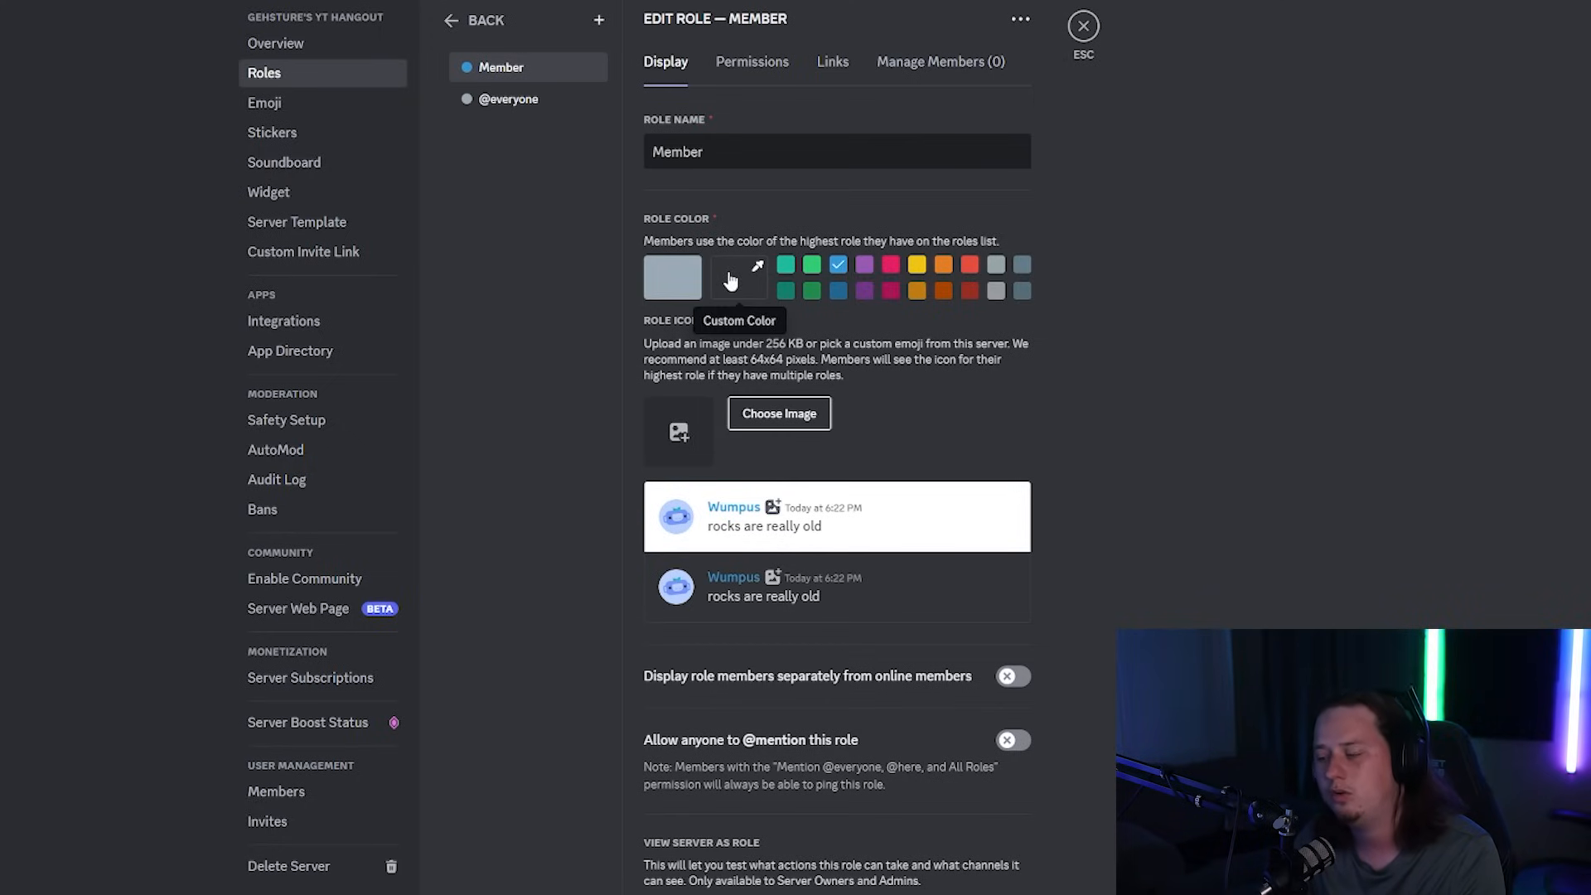
Give the Member role a custom turquoise colour, #52dfdf.
click(737, 283)
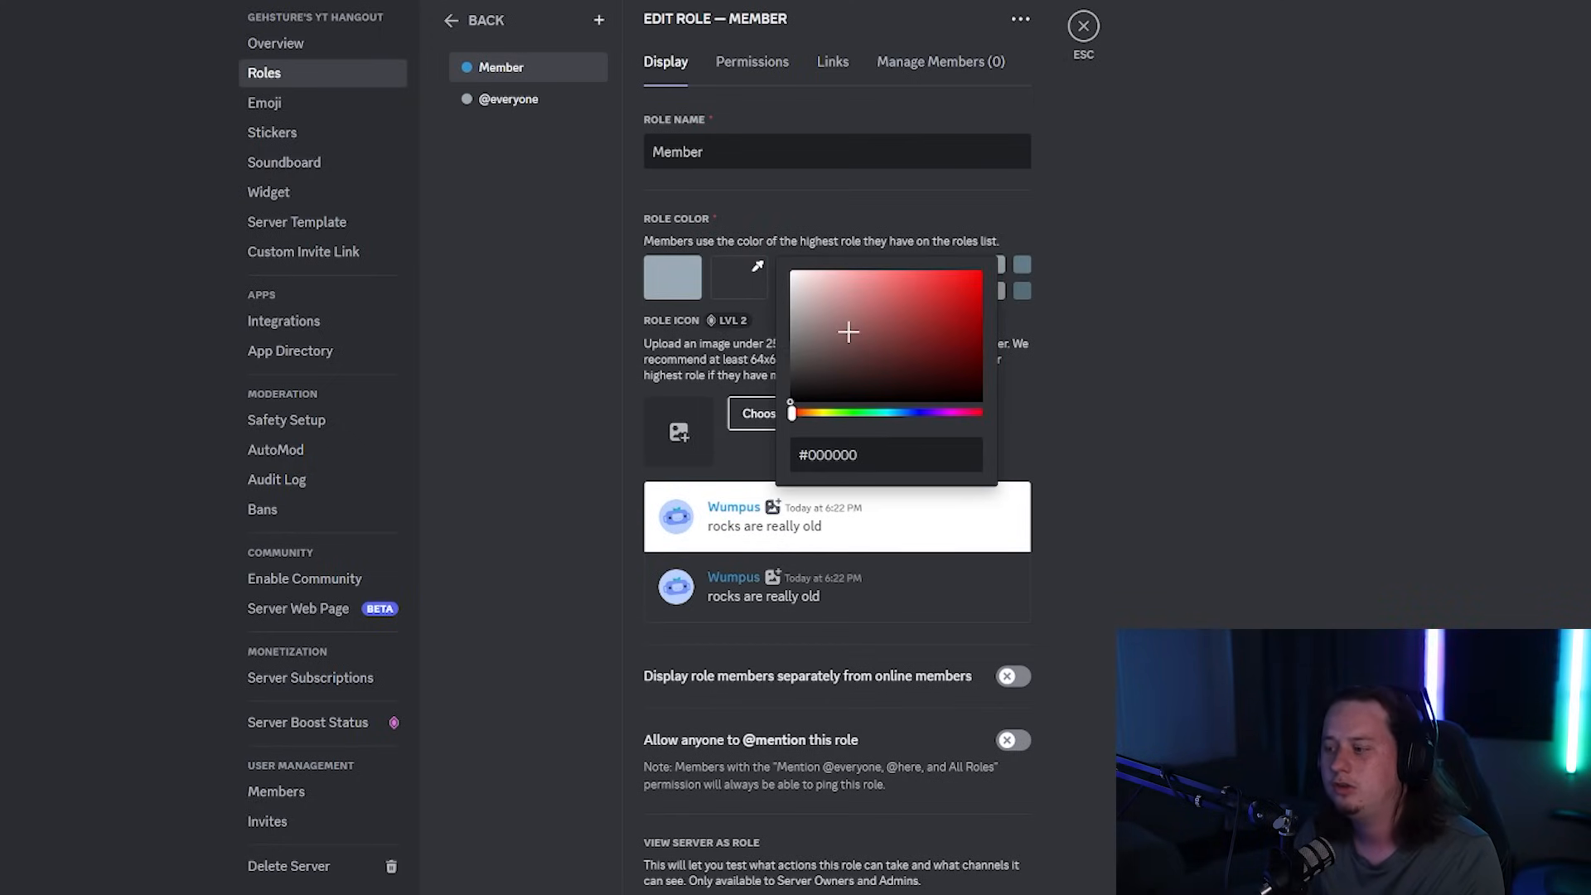
drag(859, 458, 803, 461)
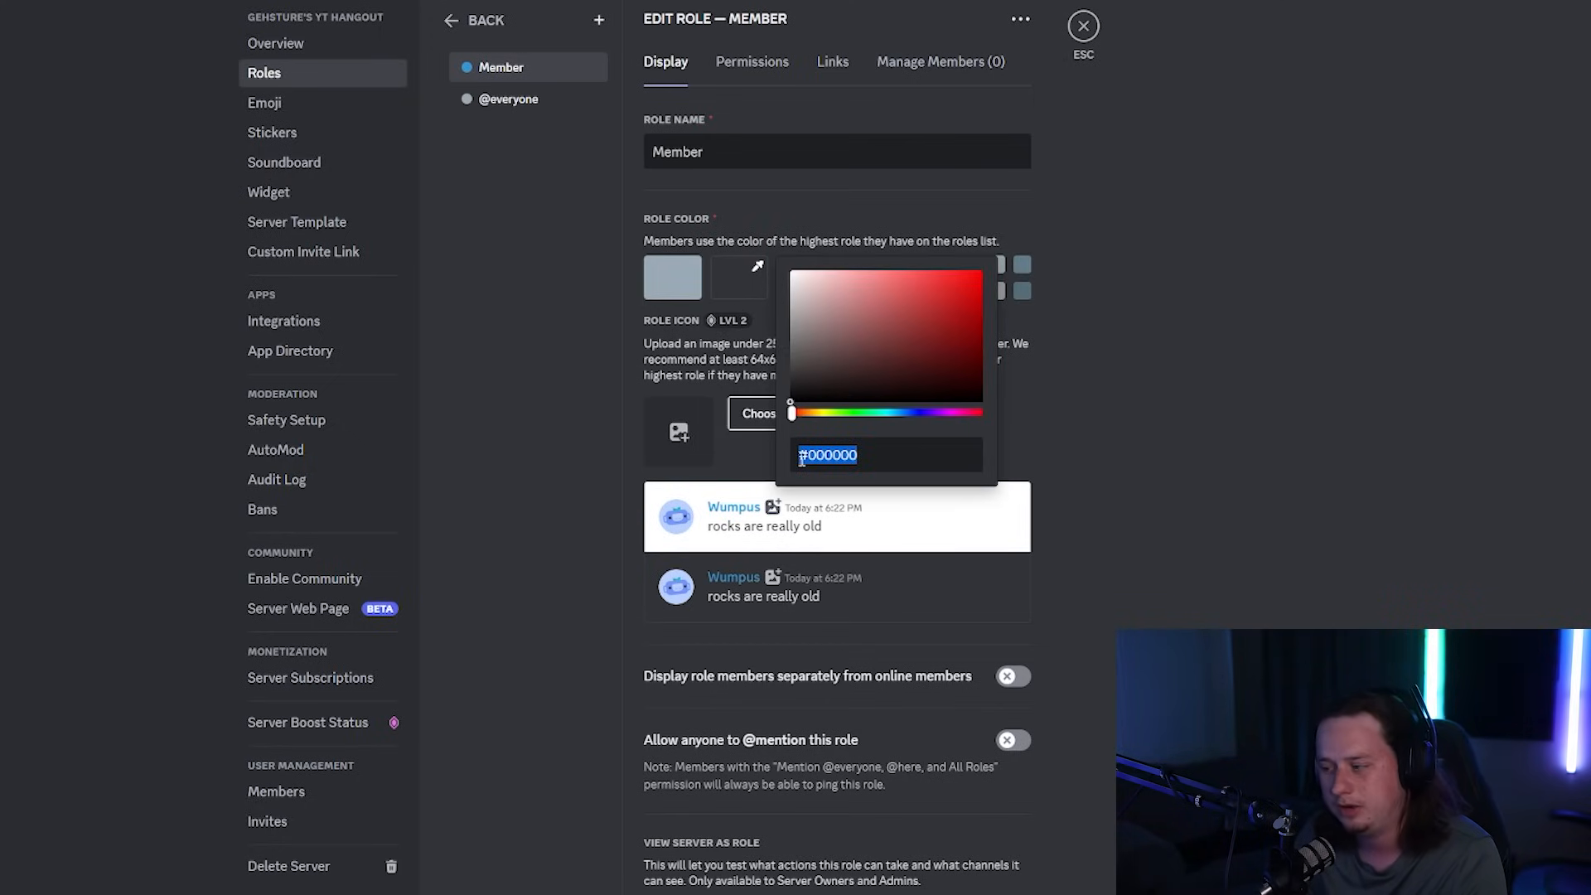
click(872, 464)
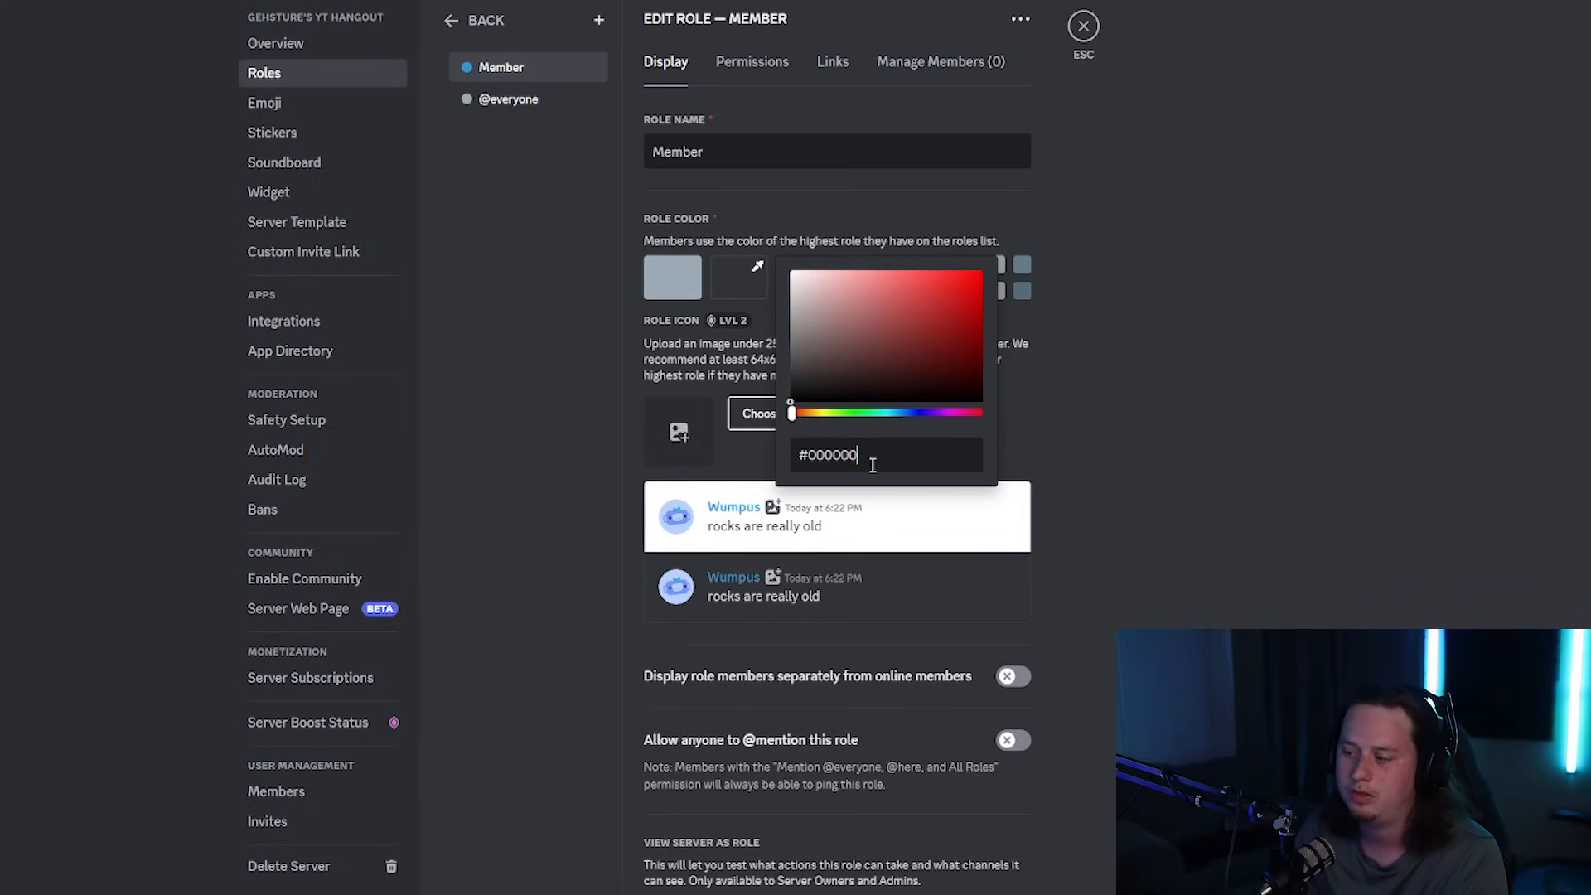
drag(840, 415, 889, 414)
mouse_move(903, 315)
mouse_down()
mouse_move(918, 292)
mouse_move(845, 301)
mouse_move(941, 296)
mouse_move(943, 279)
mouse_move(913, 286)
mouse_up()
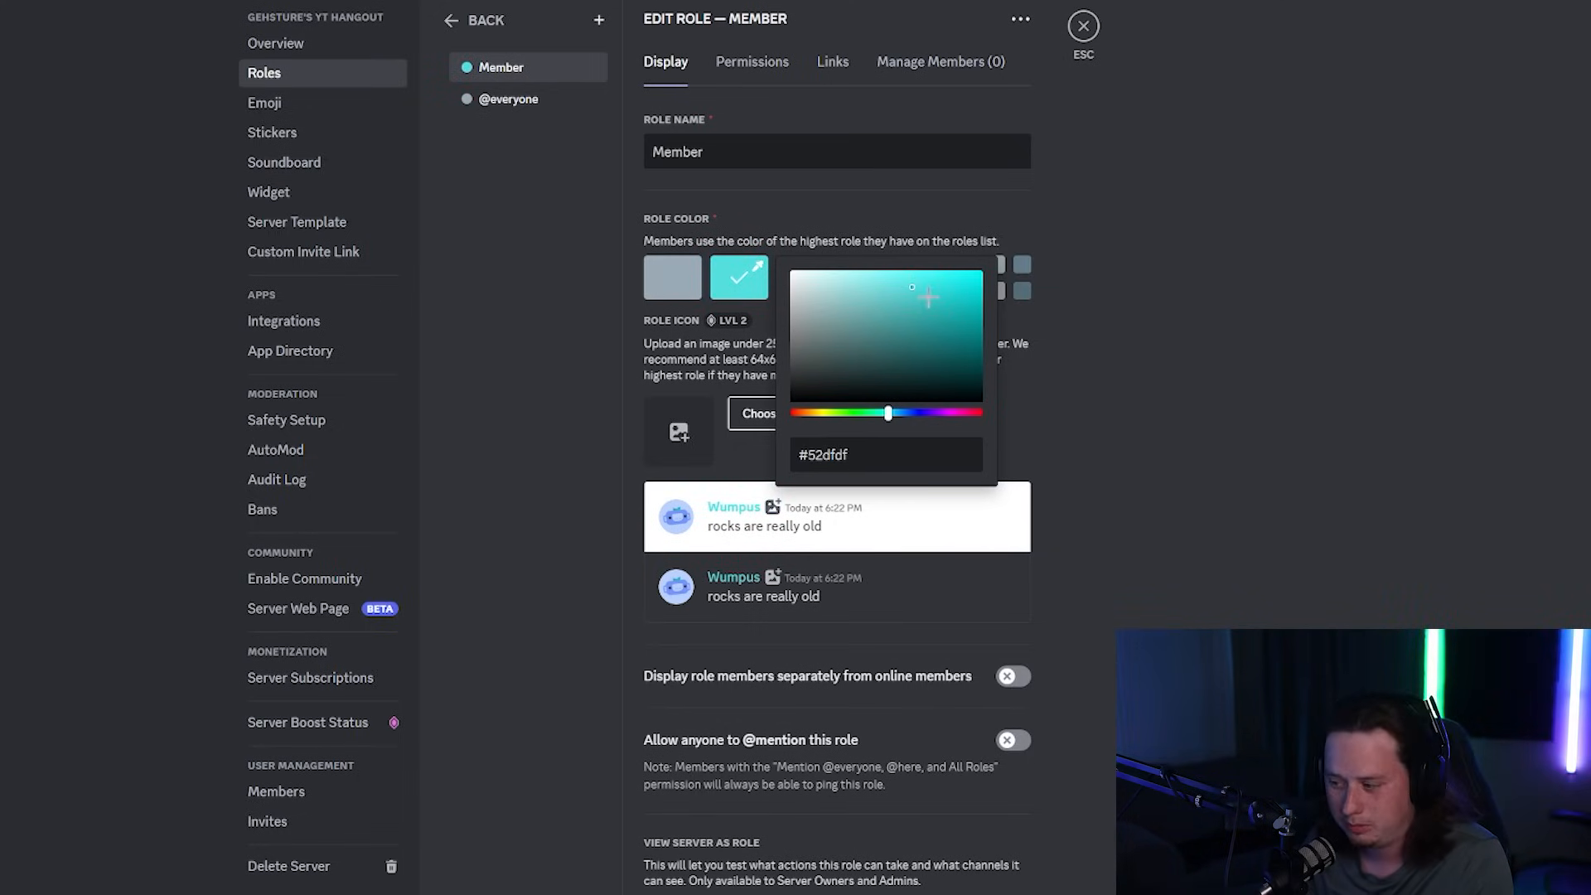
click(1148, 315)
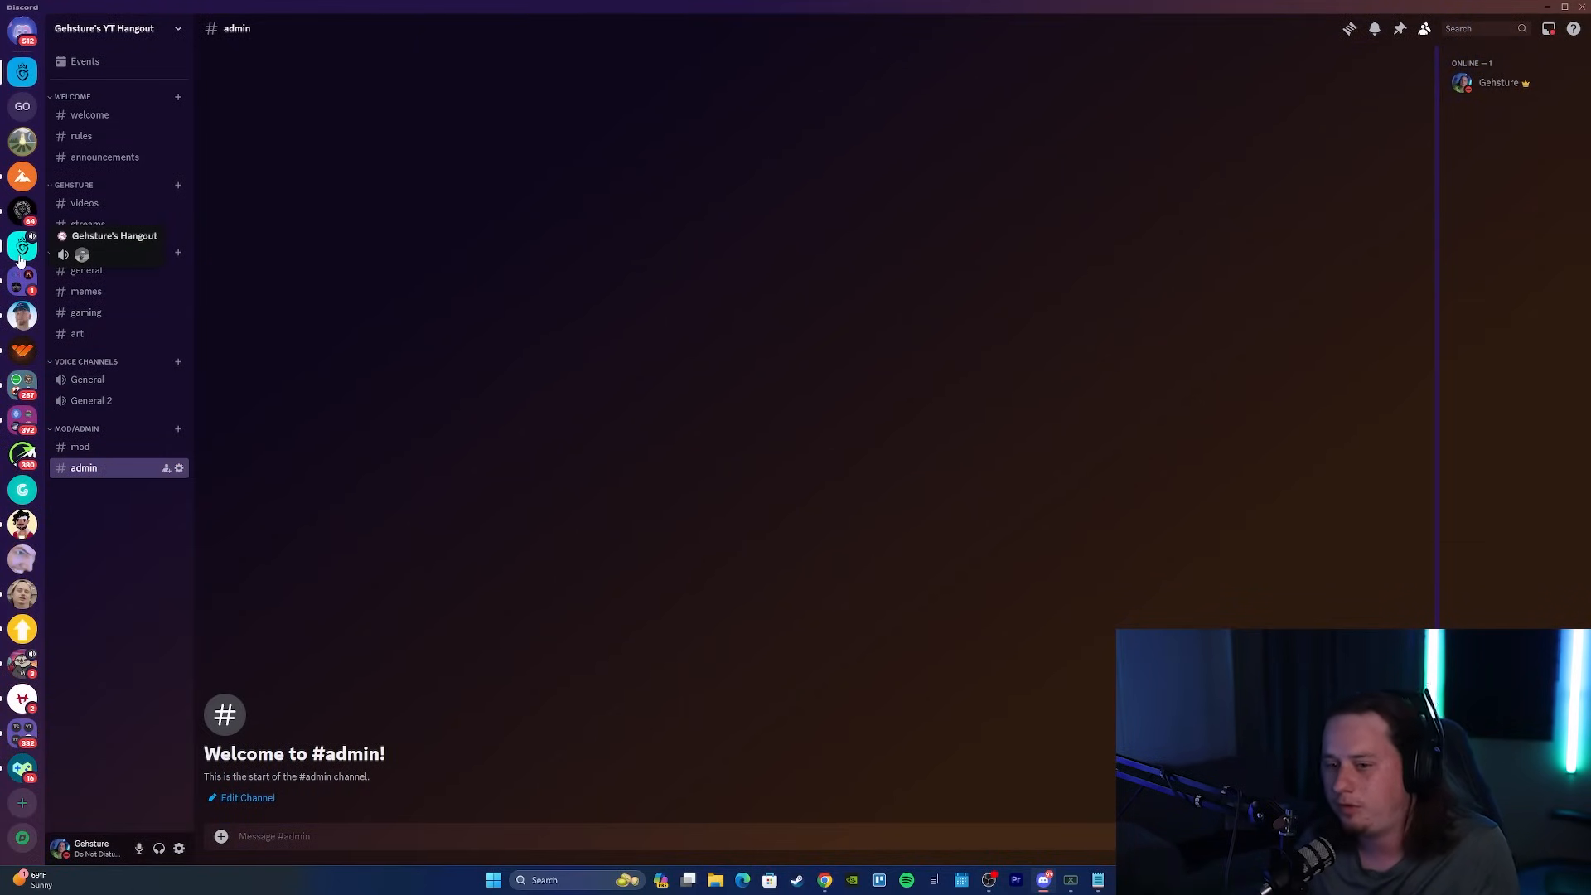
Check the role grouping in the Gehsture's Hangout member list and turn on separate display of members for the Member role.
click(20, 258)
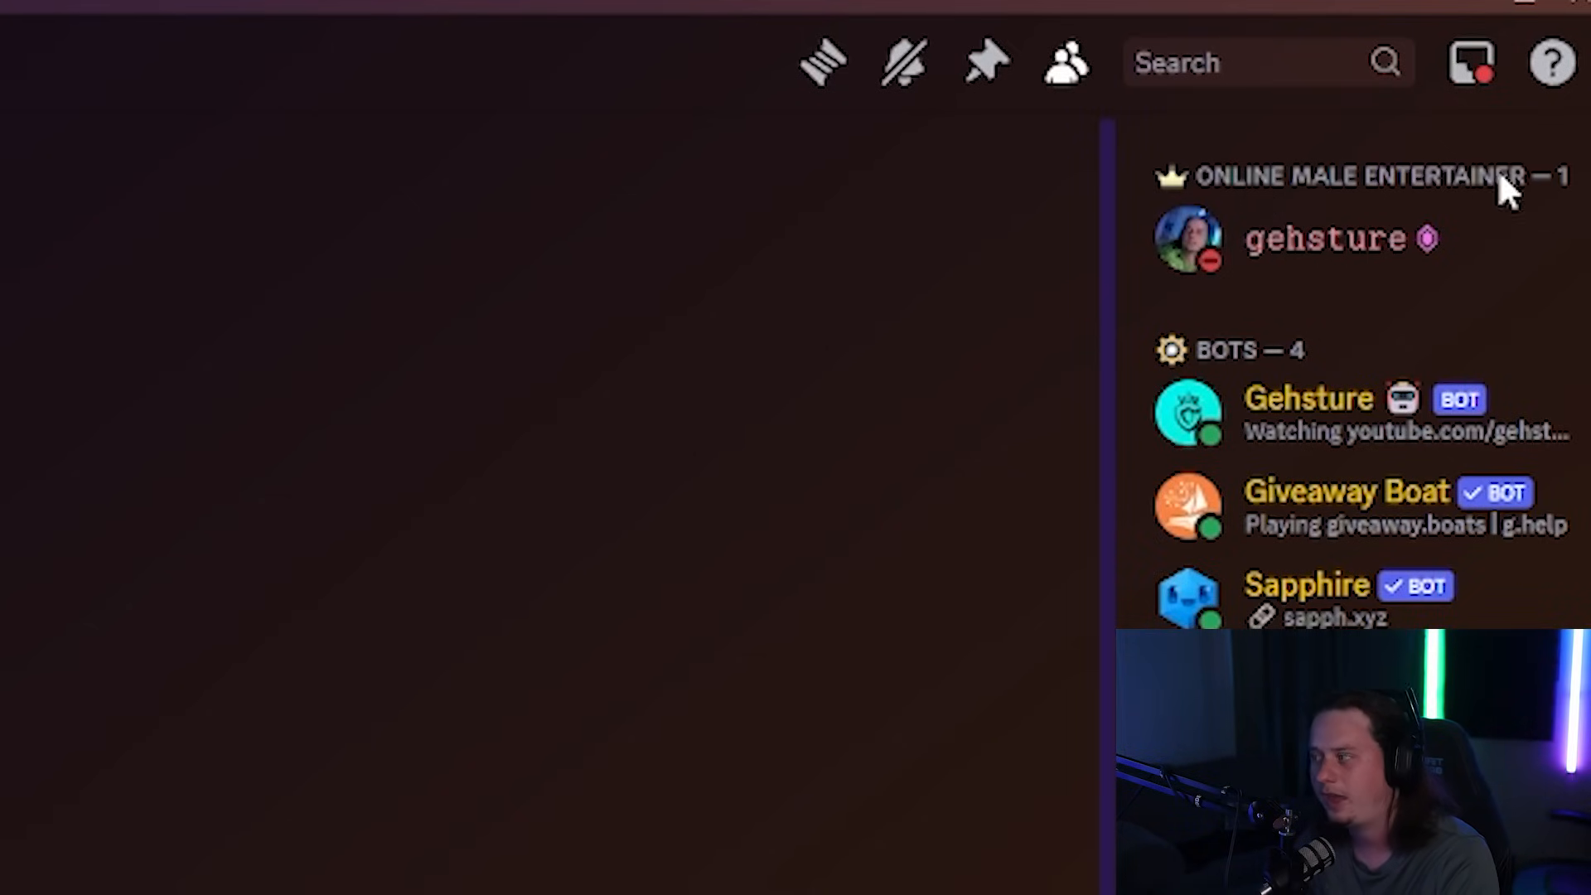
mouse_move(671, 292)
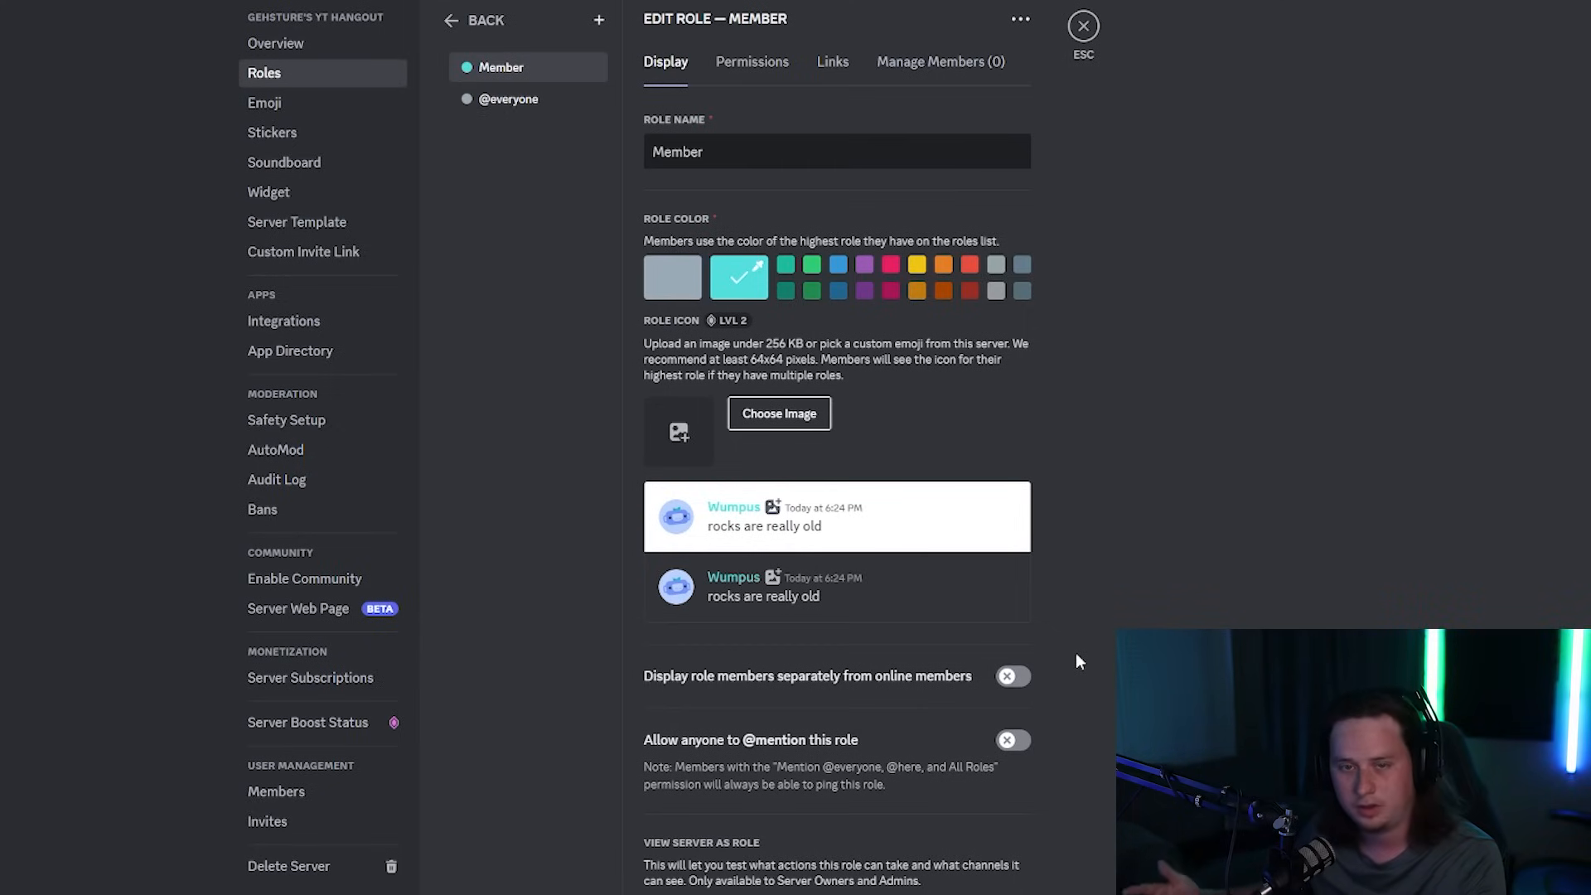
click(1019, 676)
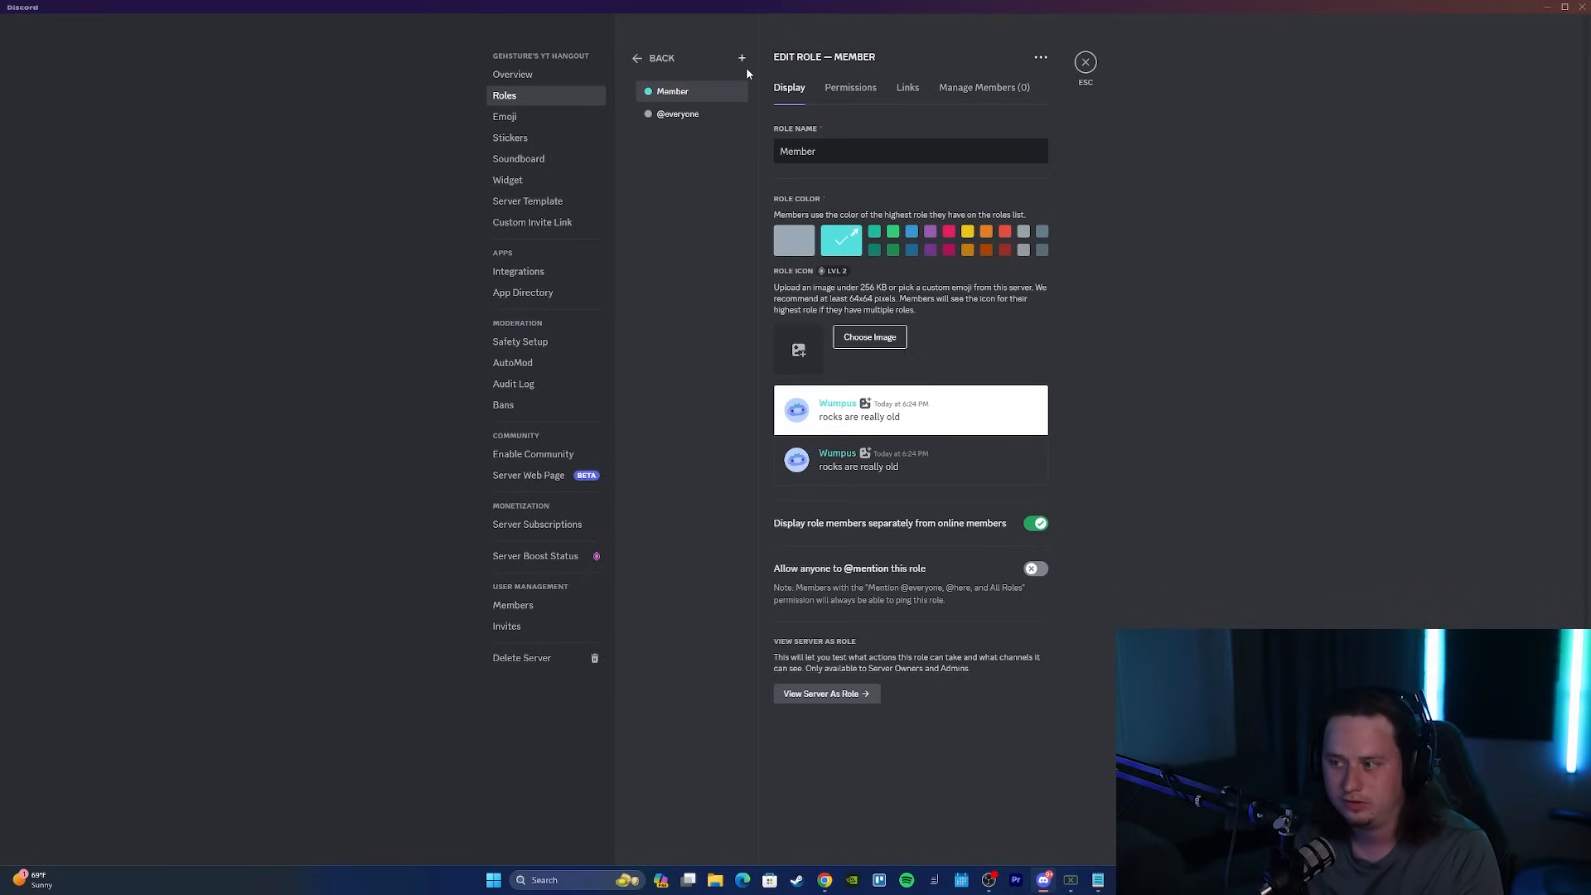
Review the display settings of the Admin, Moderator, Bot and Member roles, including their colours and separate member display.
click(843, 99)
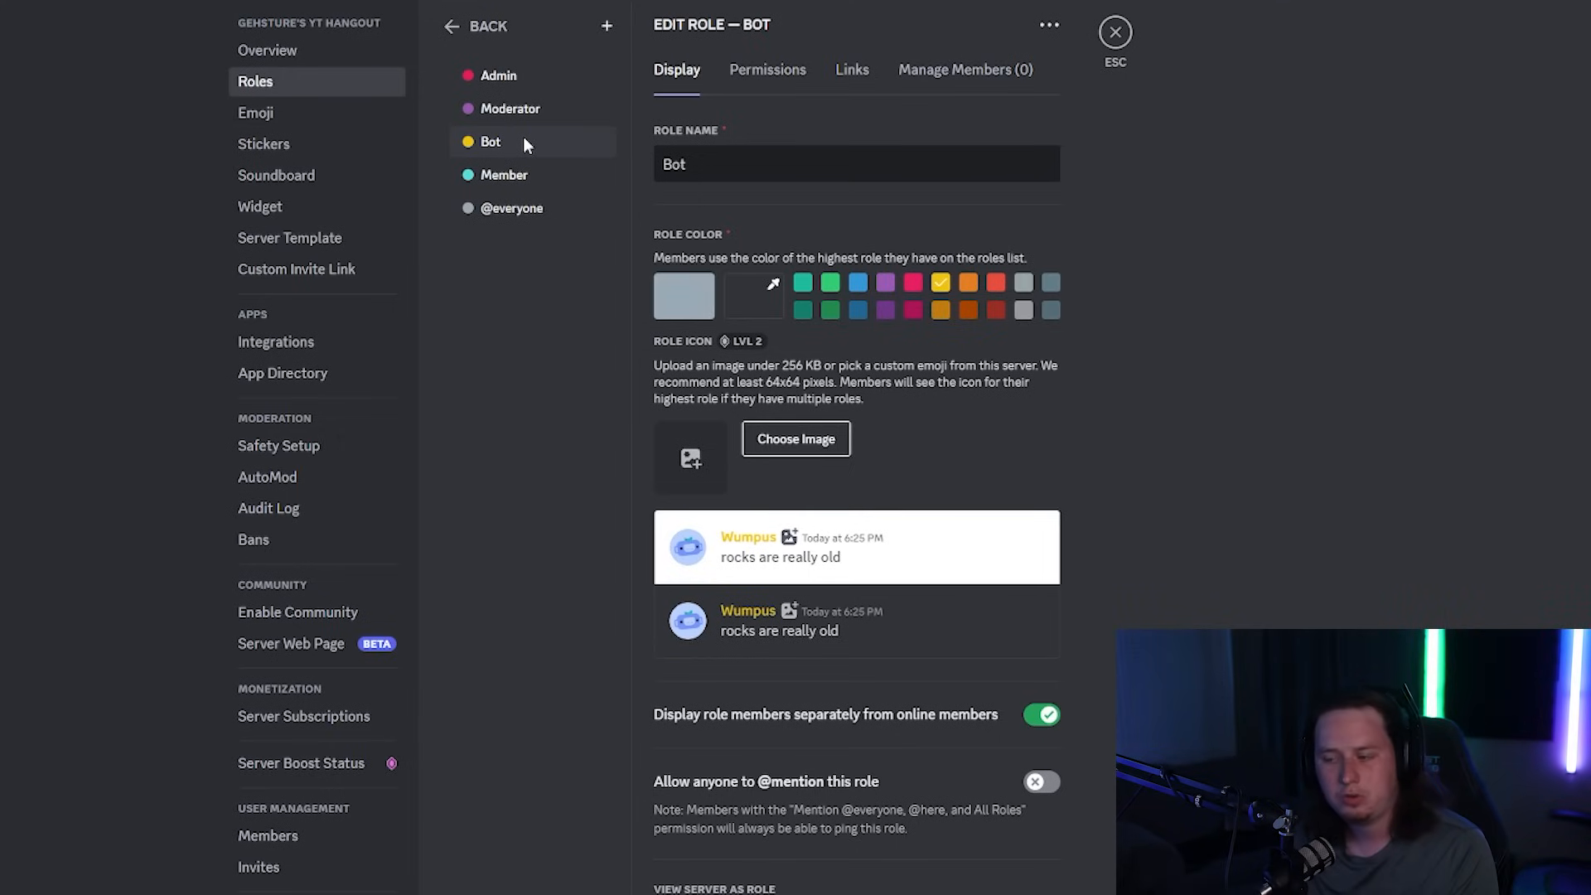
click(512, 116)
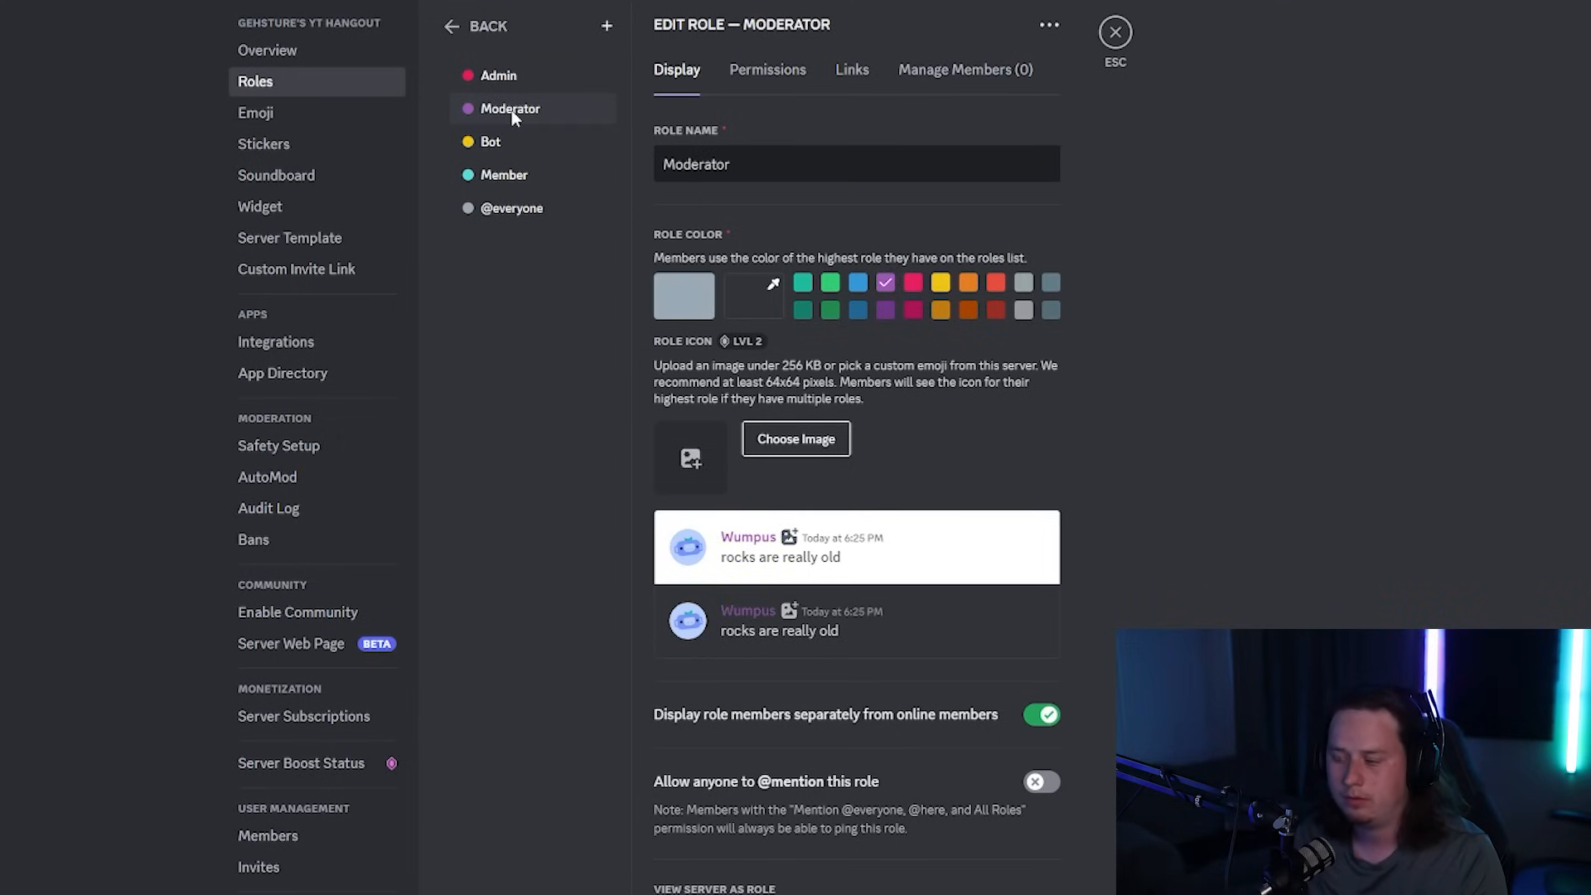
click(522, 78)
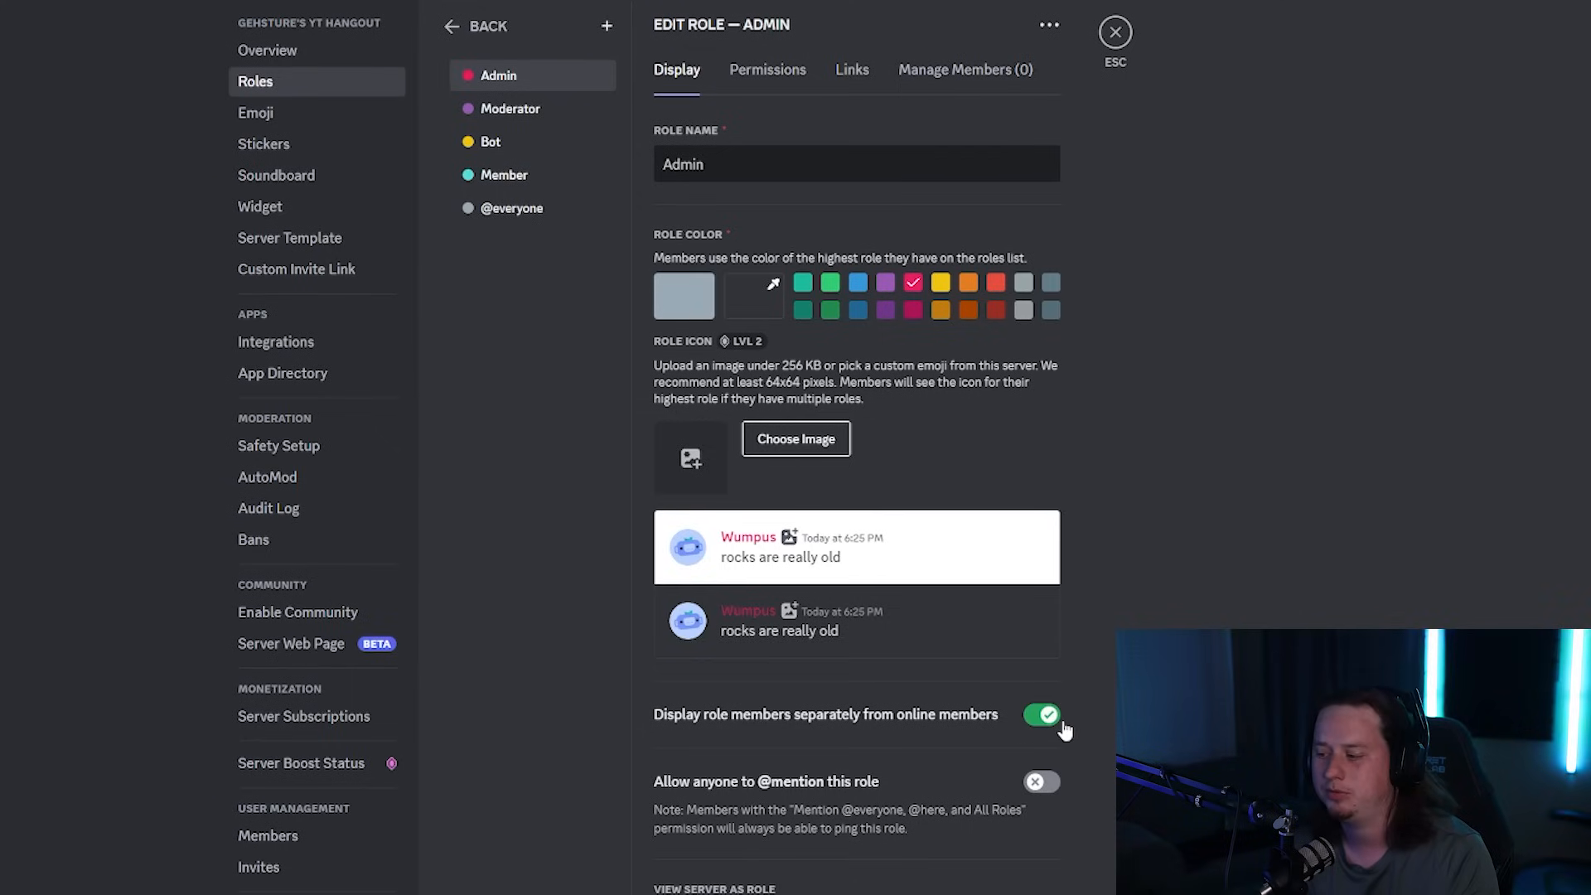
click(538, 111)
click(542, 149)
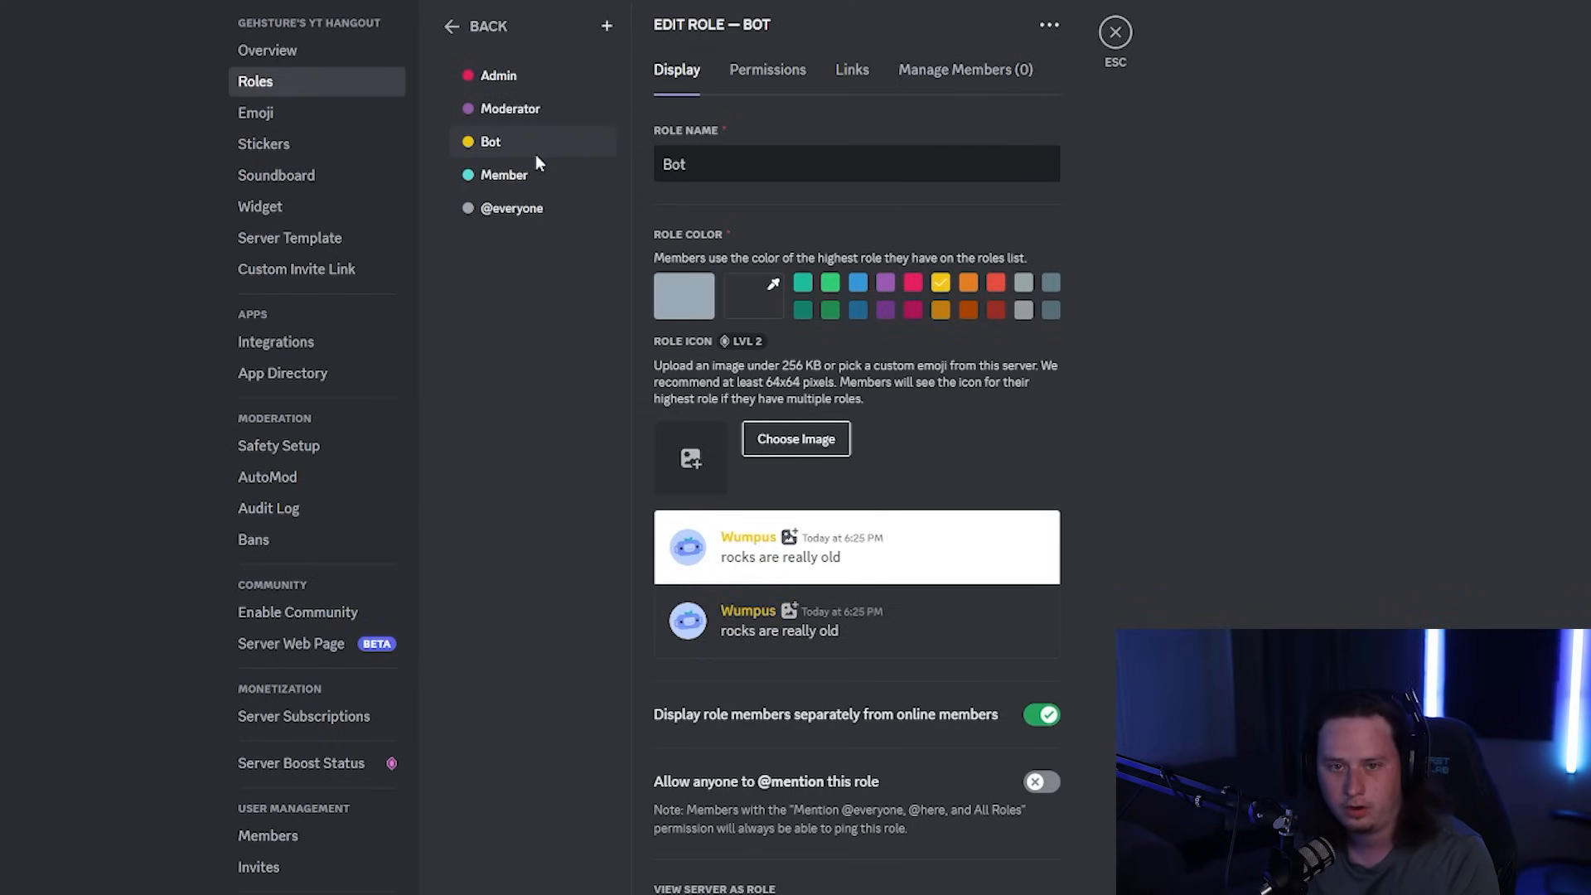
click(538, 175)
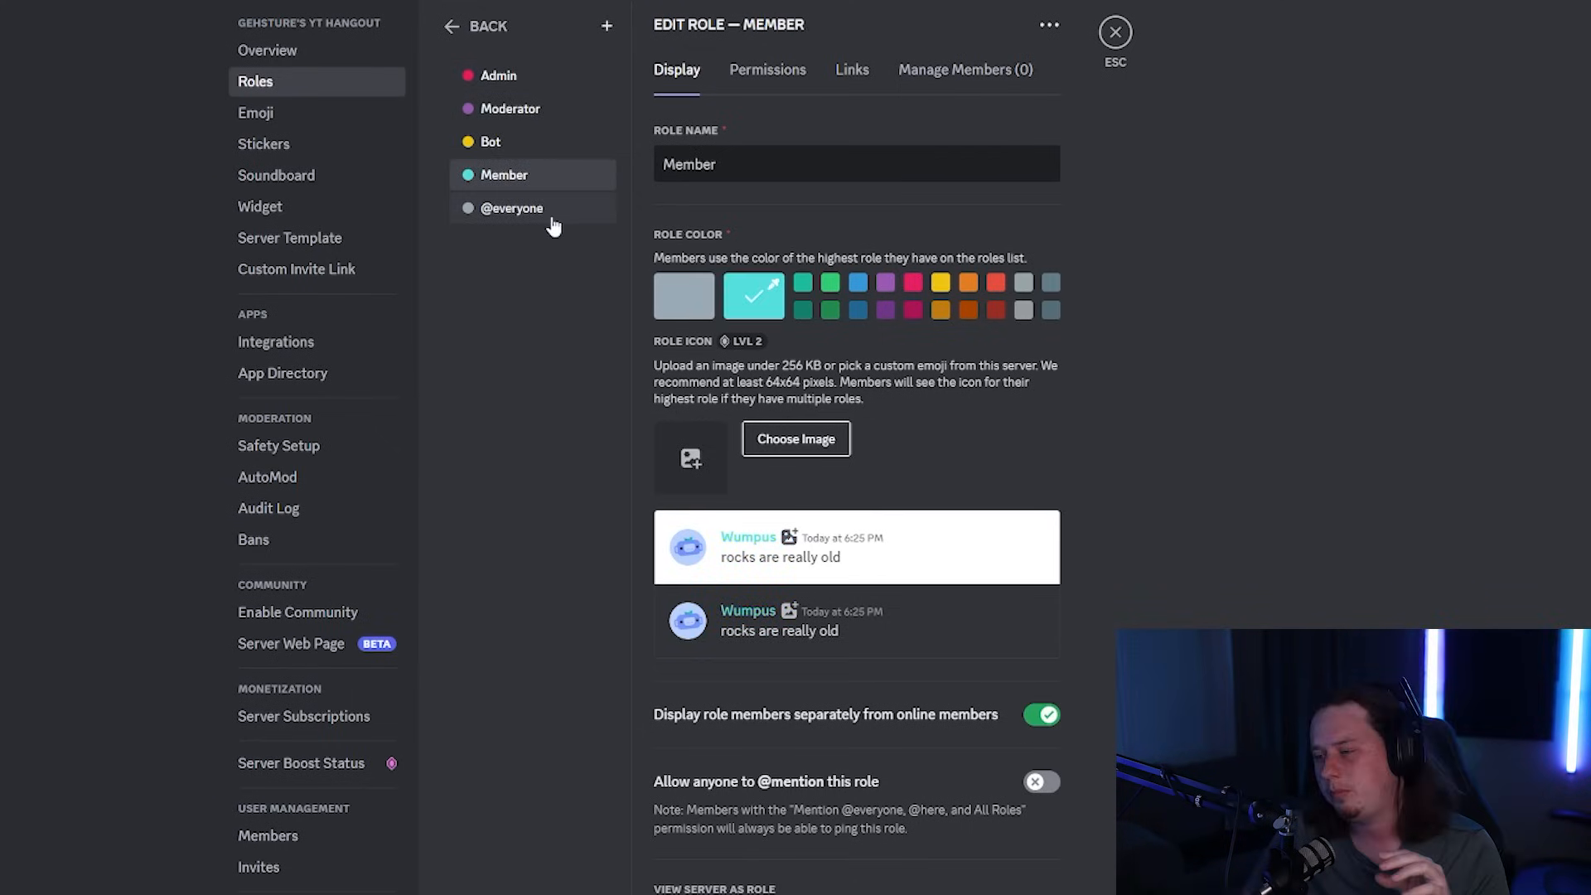
click(526, 214)
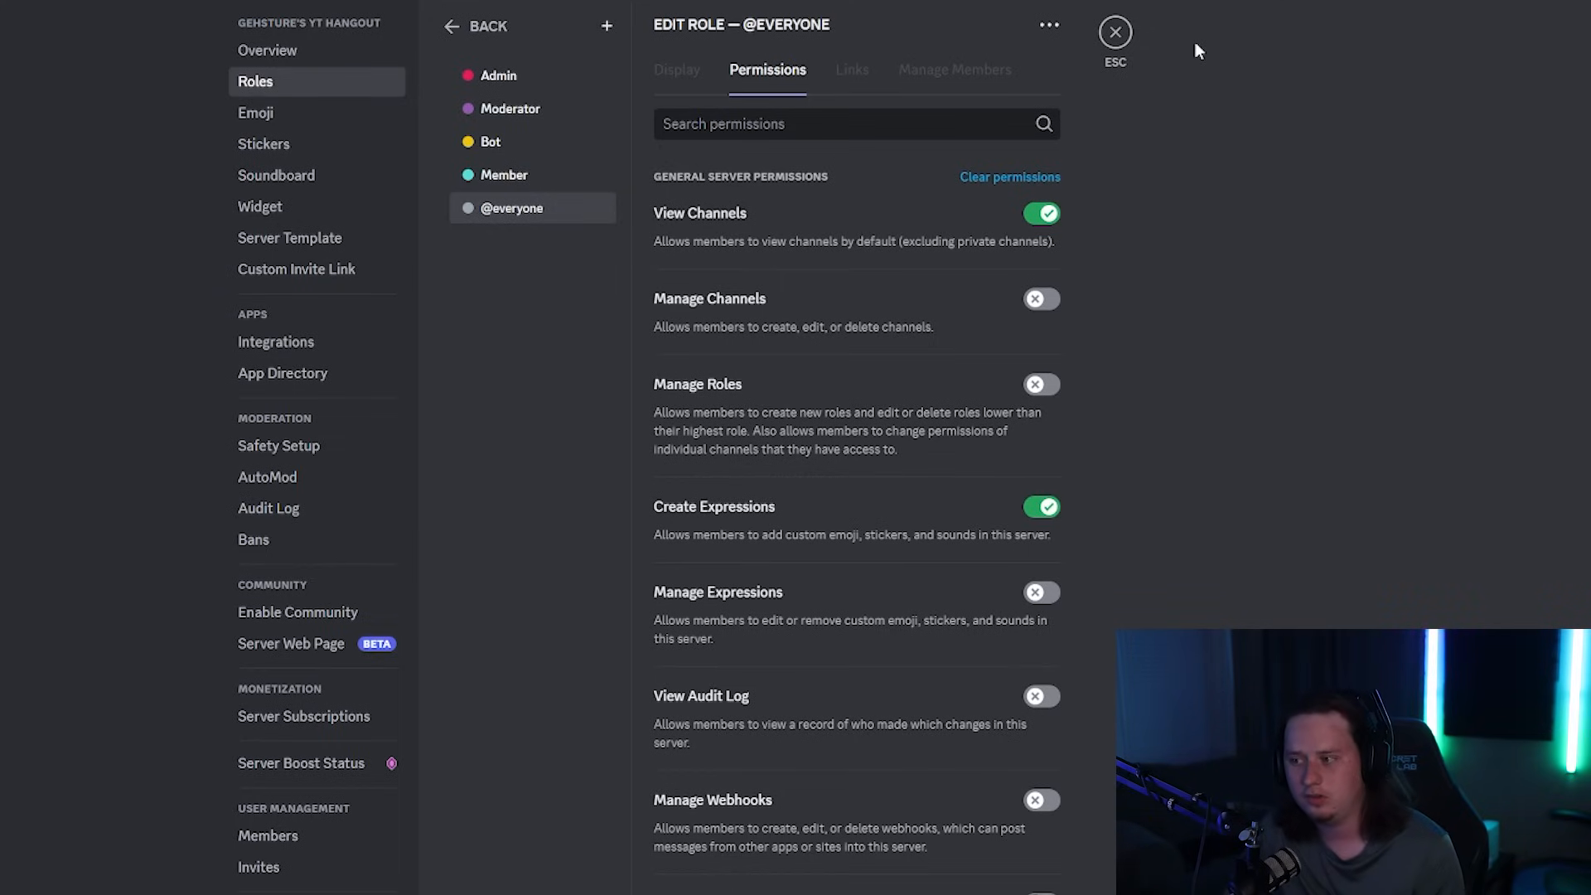
click(464, 210)
scroll(1013, 305, down, 1)
scroll(1018, 313, up, 1)
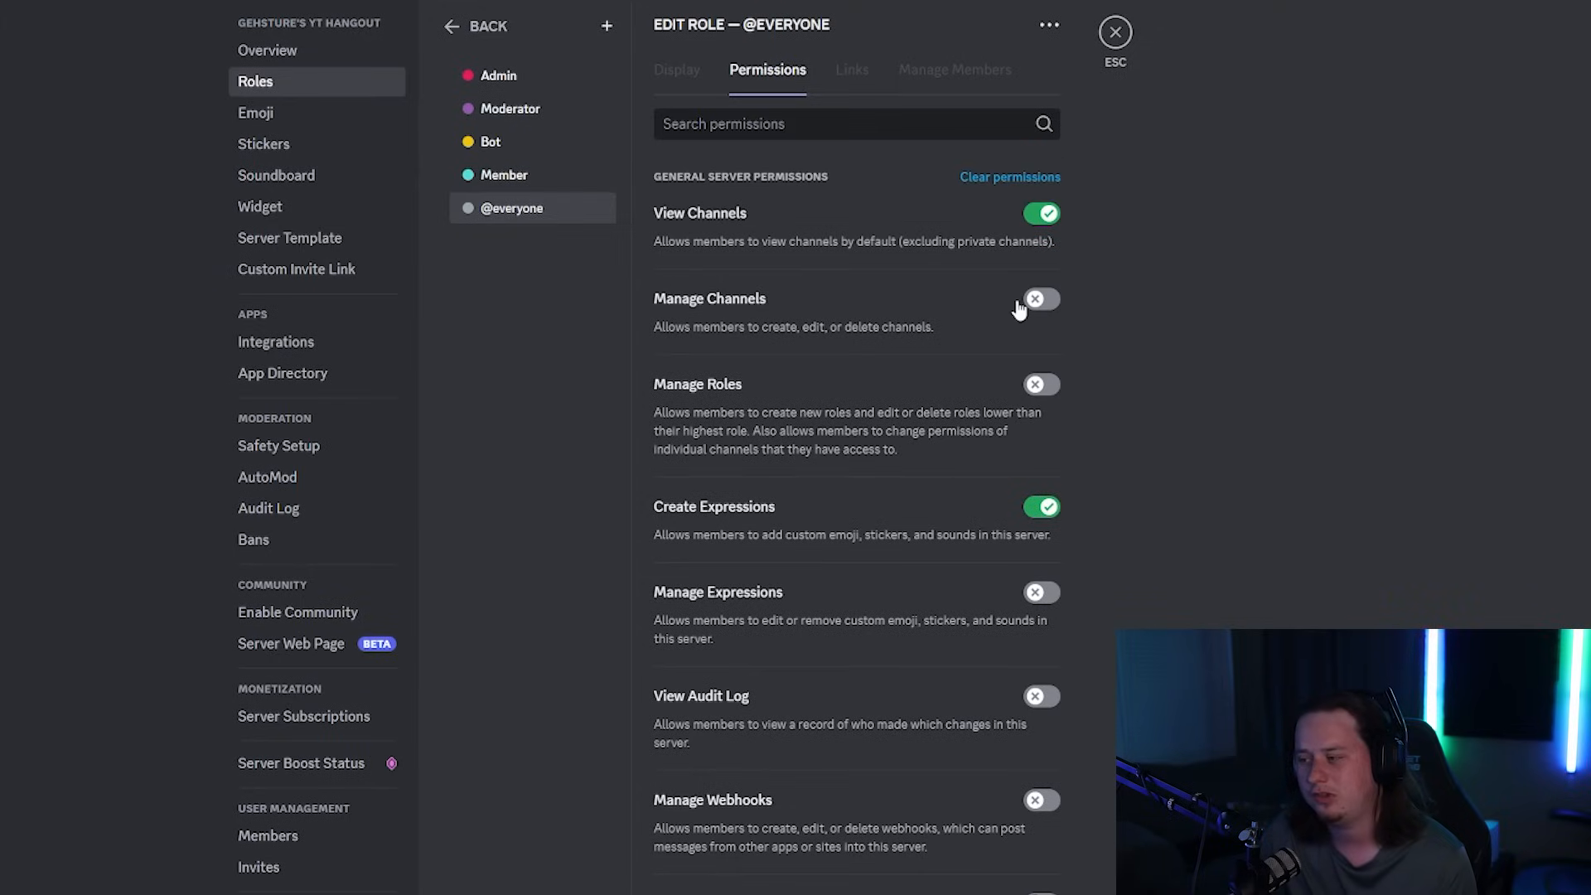
scroll(1069, 275, down, 8)
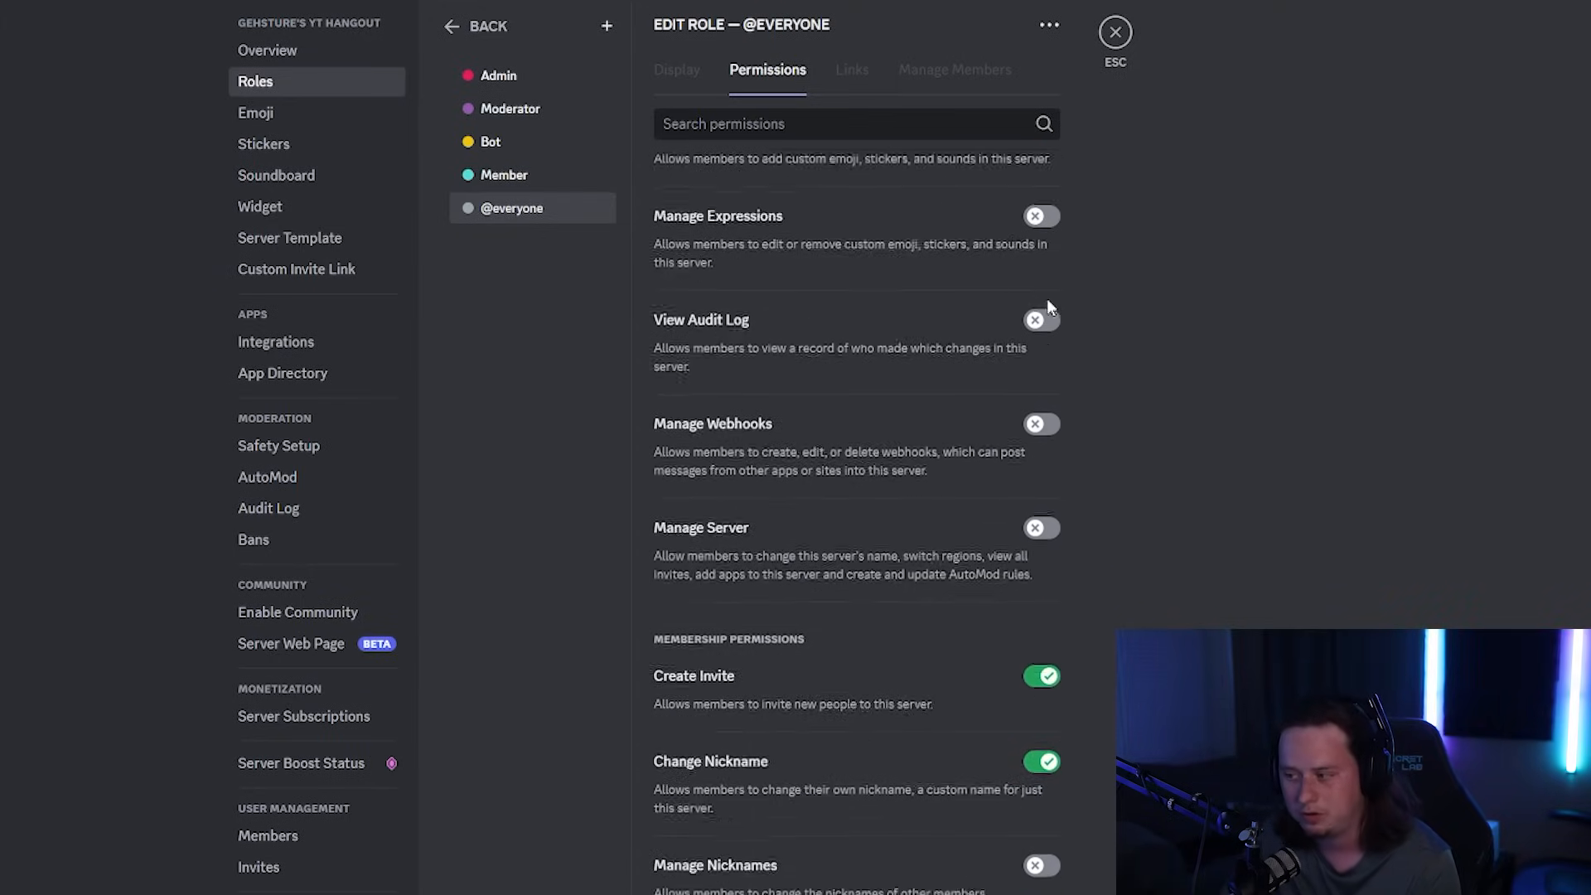
scroll(1049, 309, up, 8)
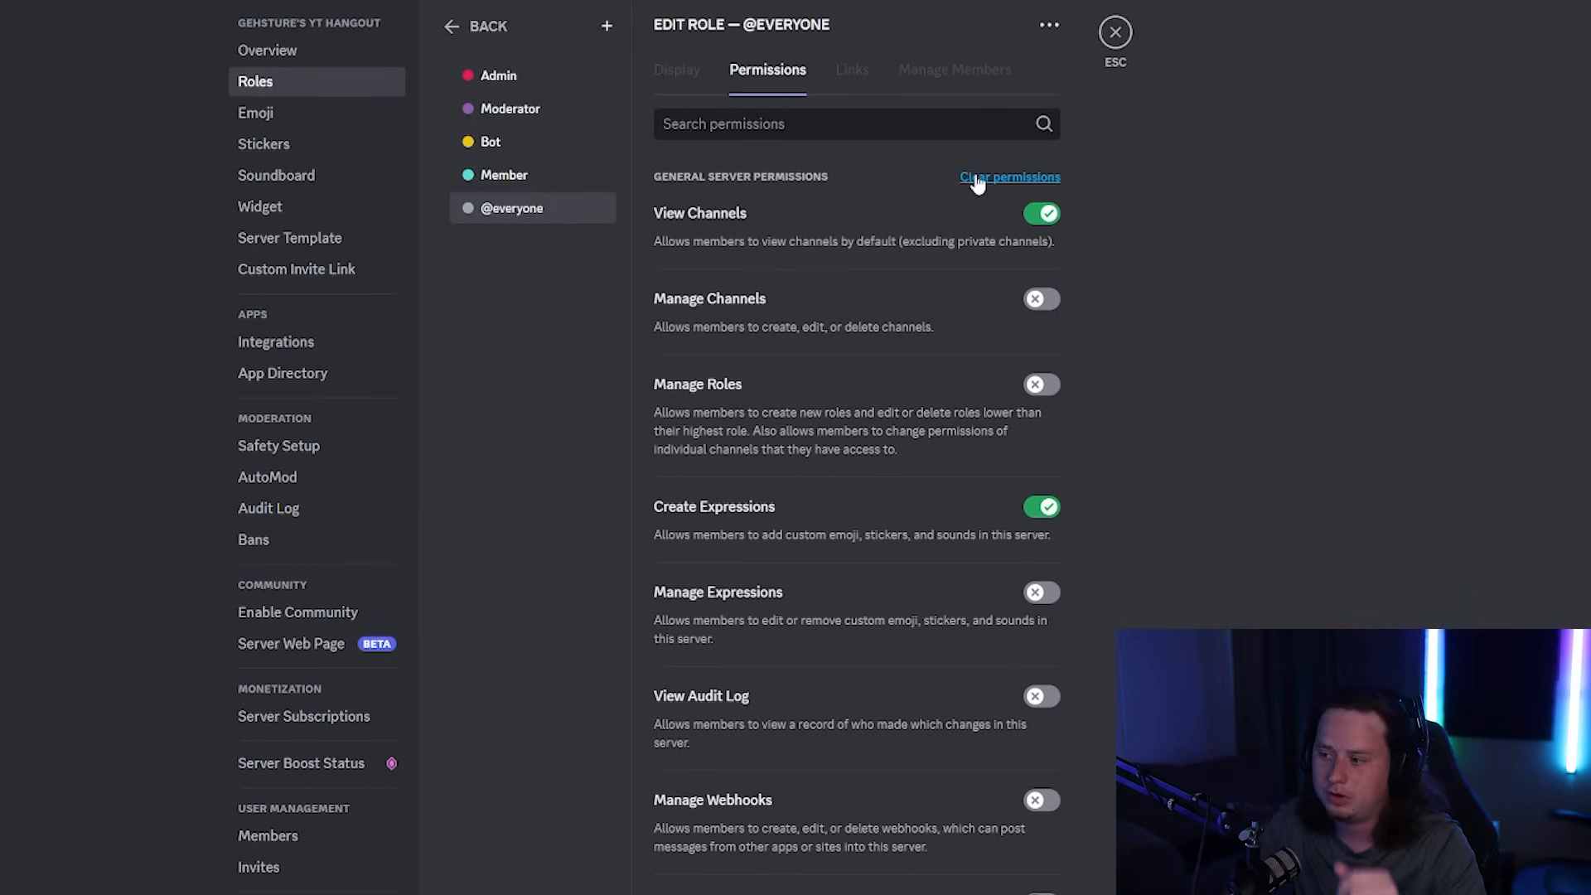
scroll(1036, 248, down, 1)
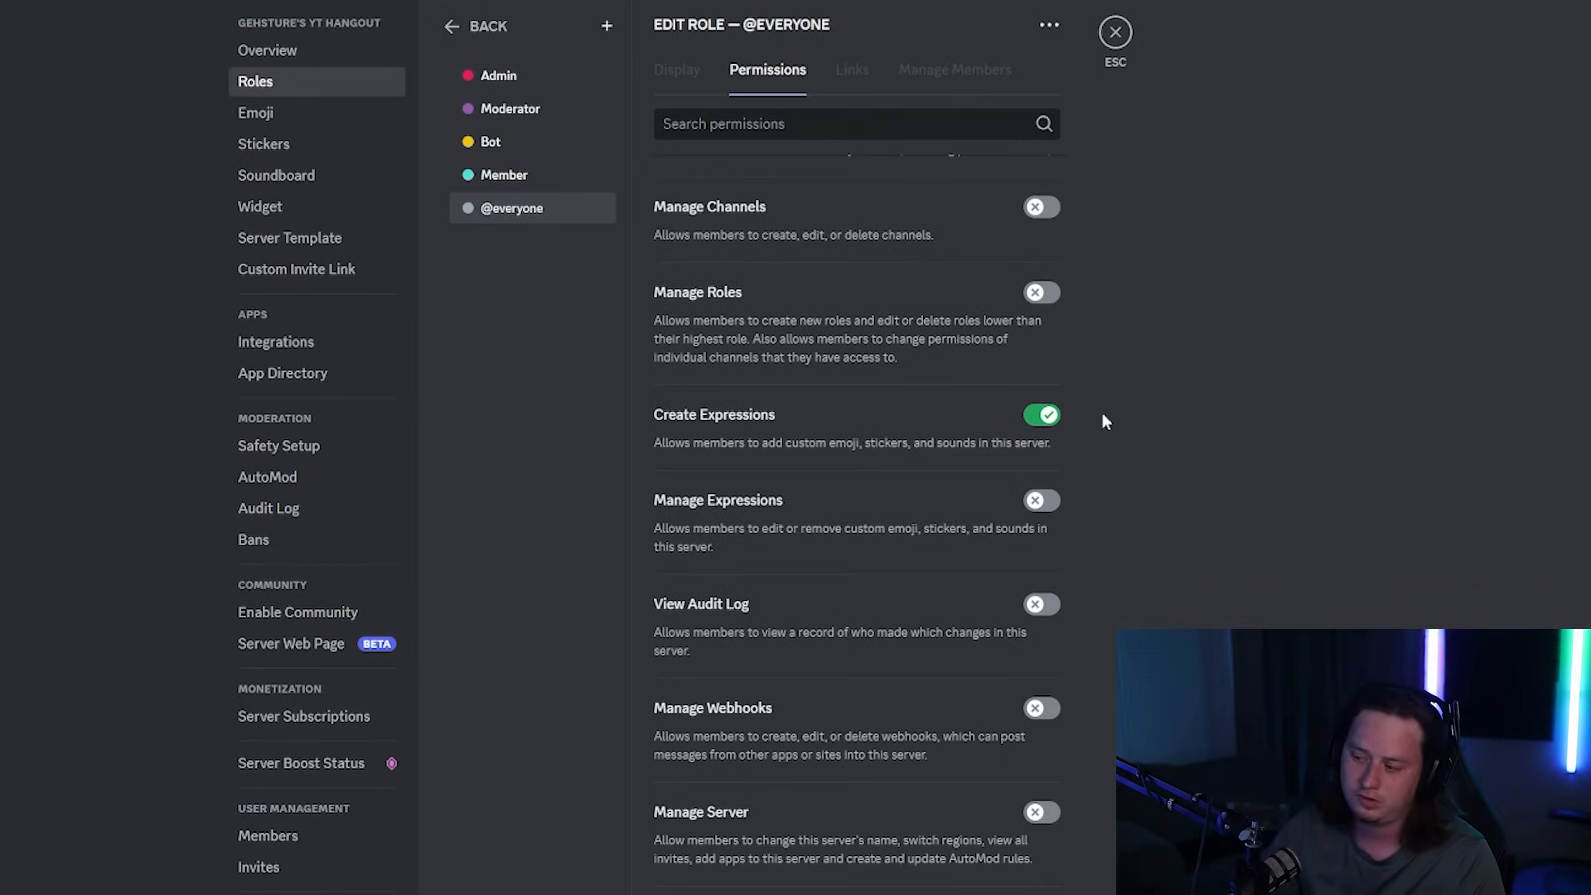
scroll(798, 565, down, 5)
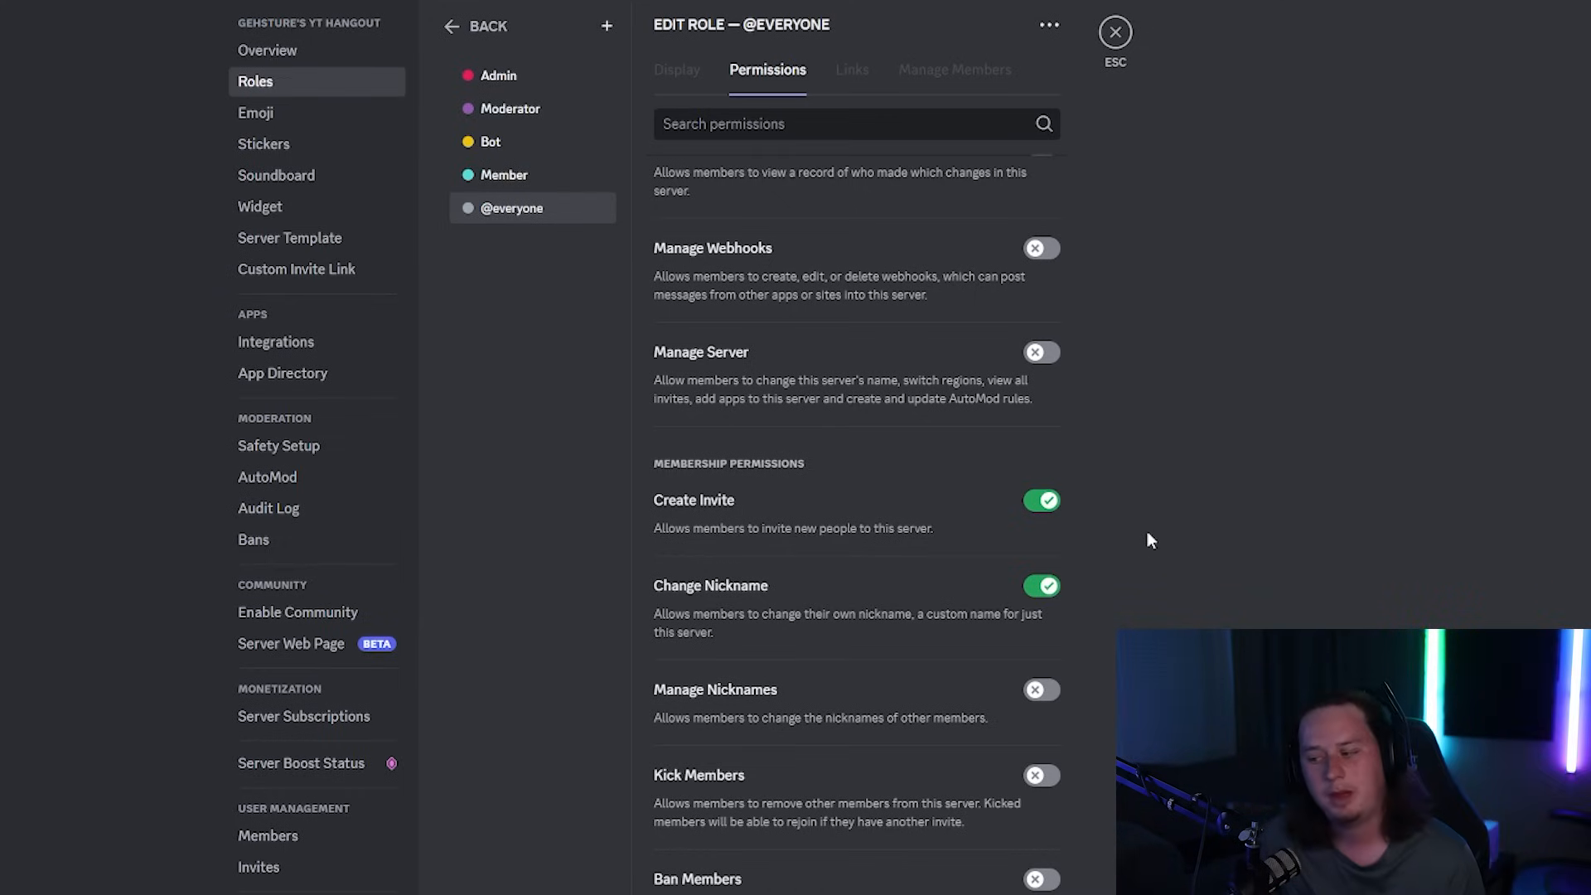
click(1039, 590)
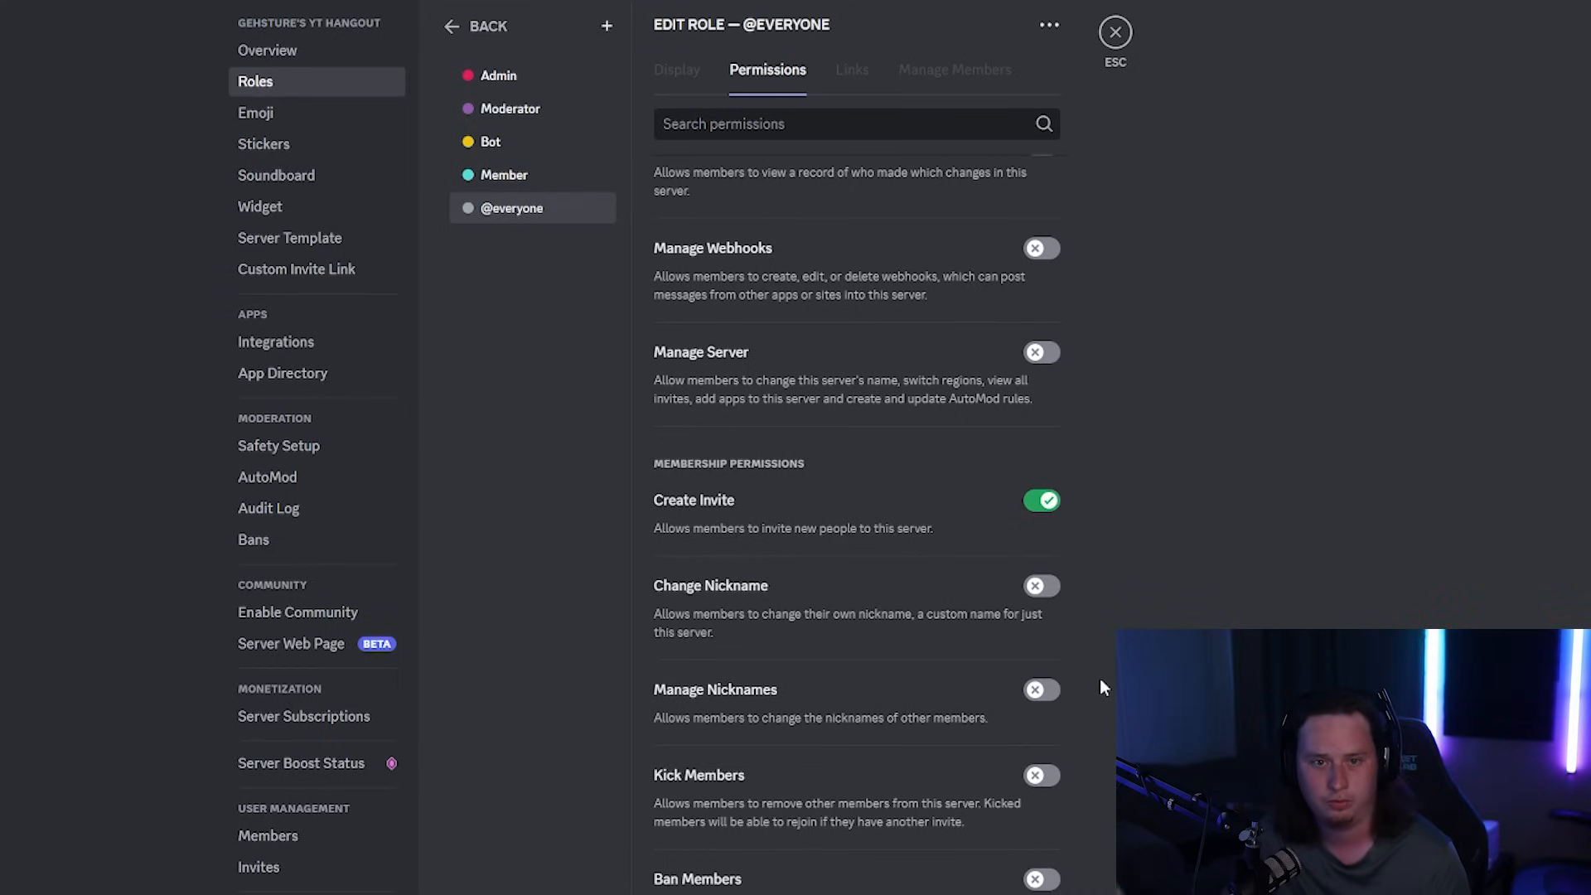
click(1051, 589)
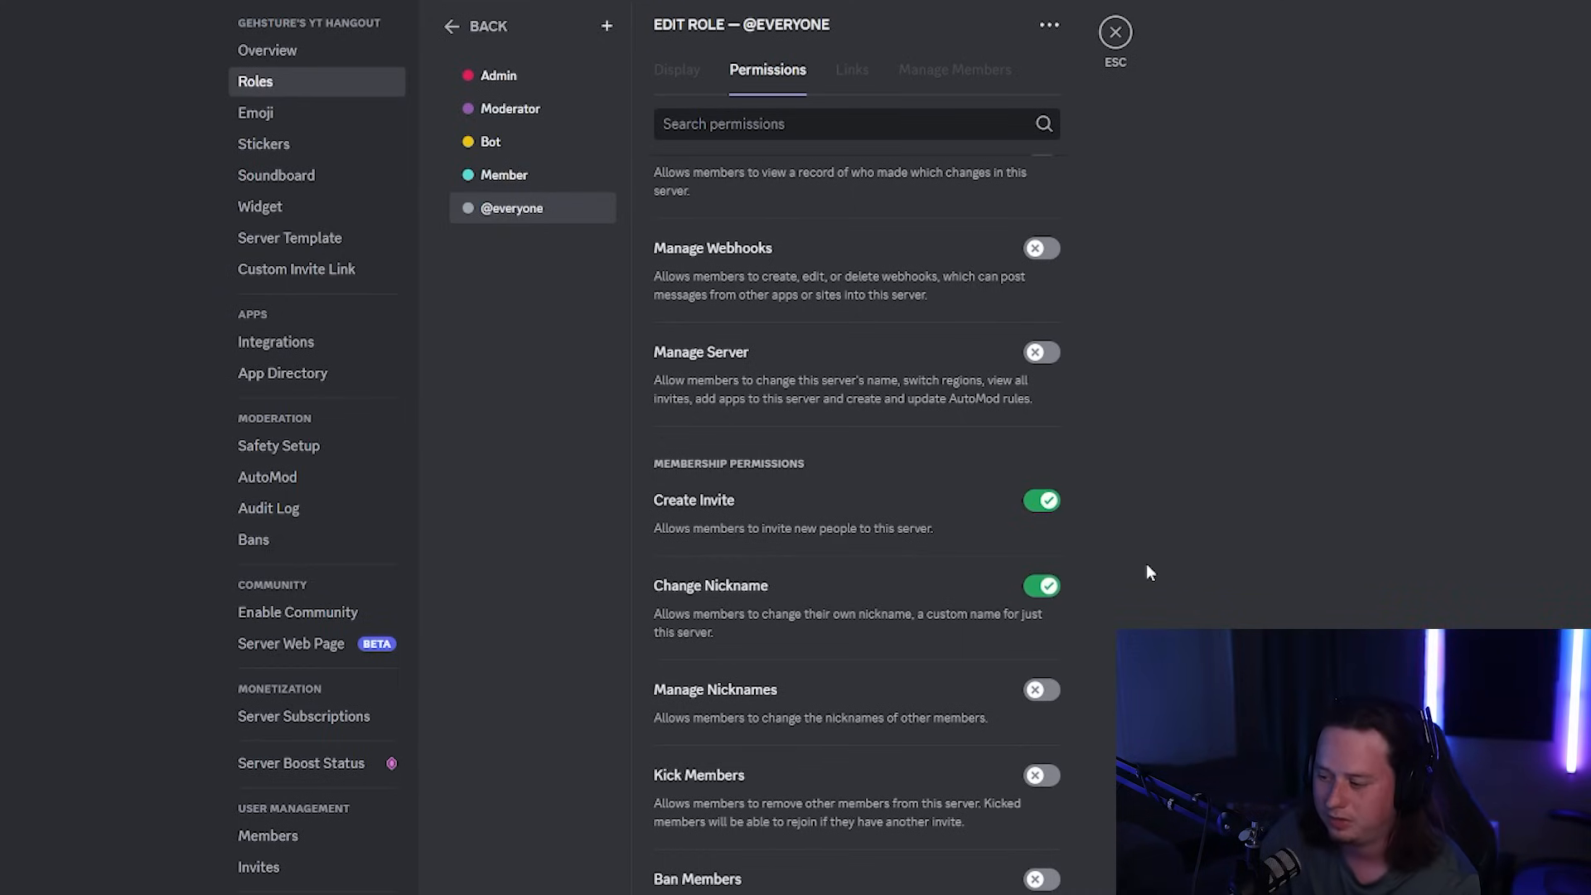
scroll(1045, 597, down, 6)
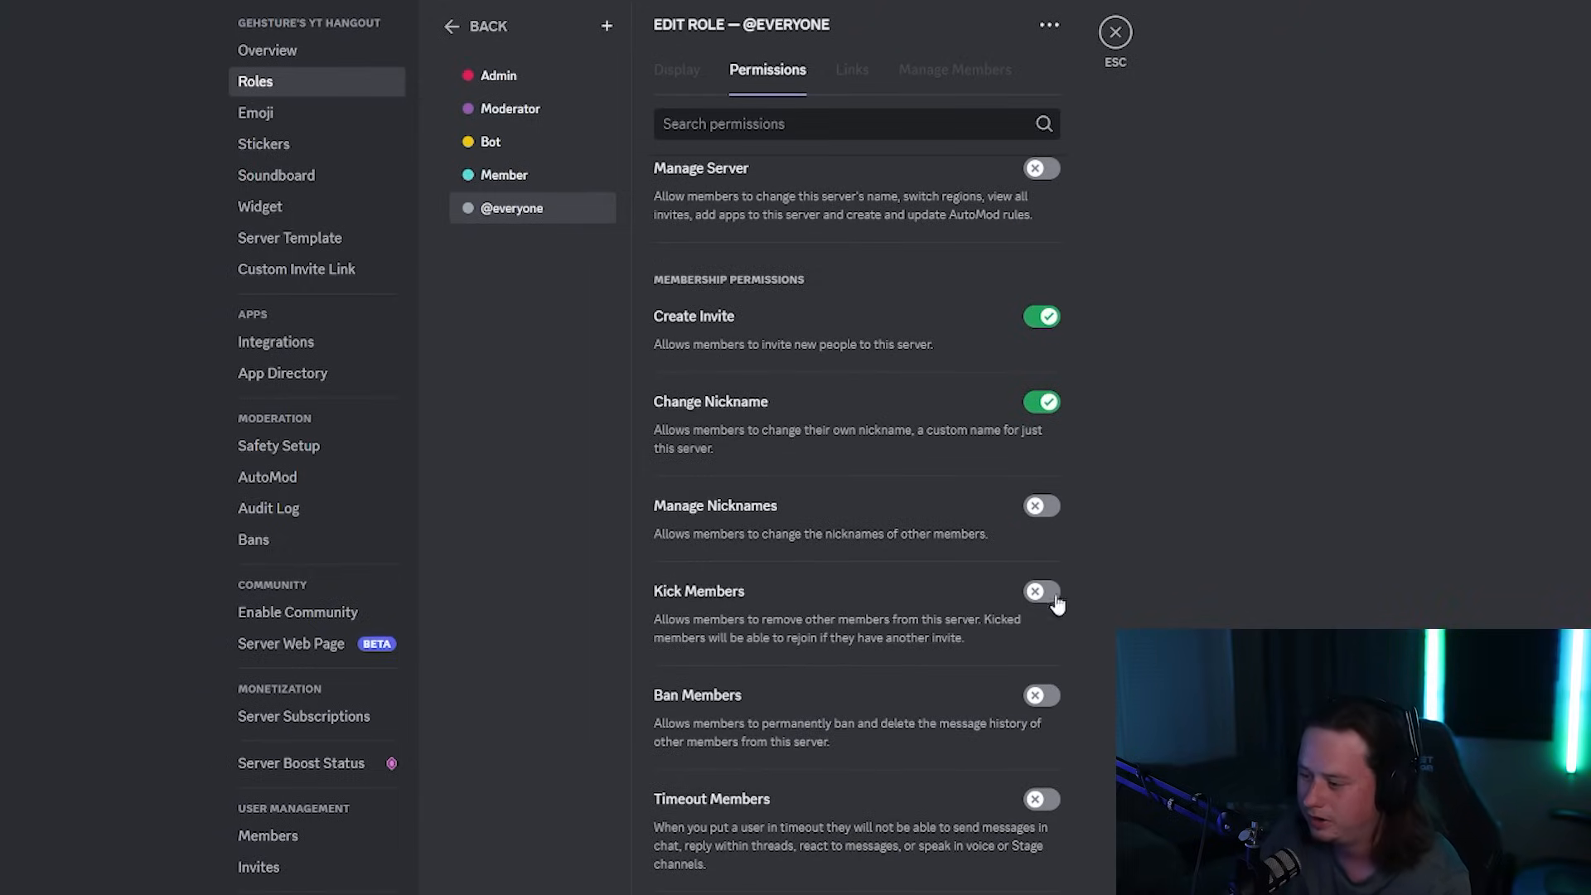
scroll(747, 554, down, 1)
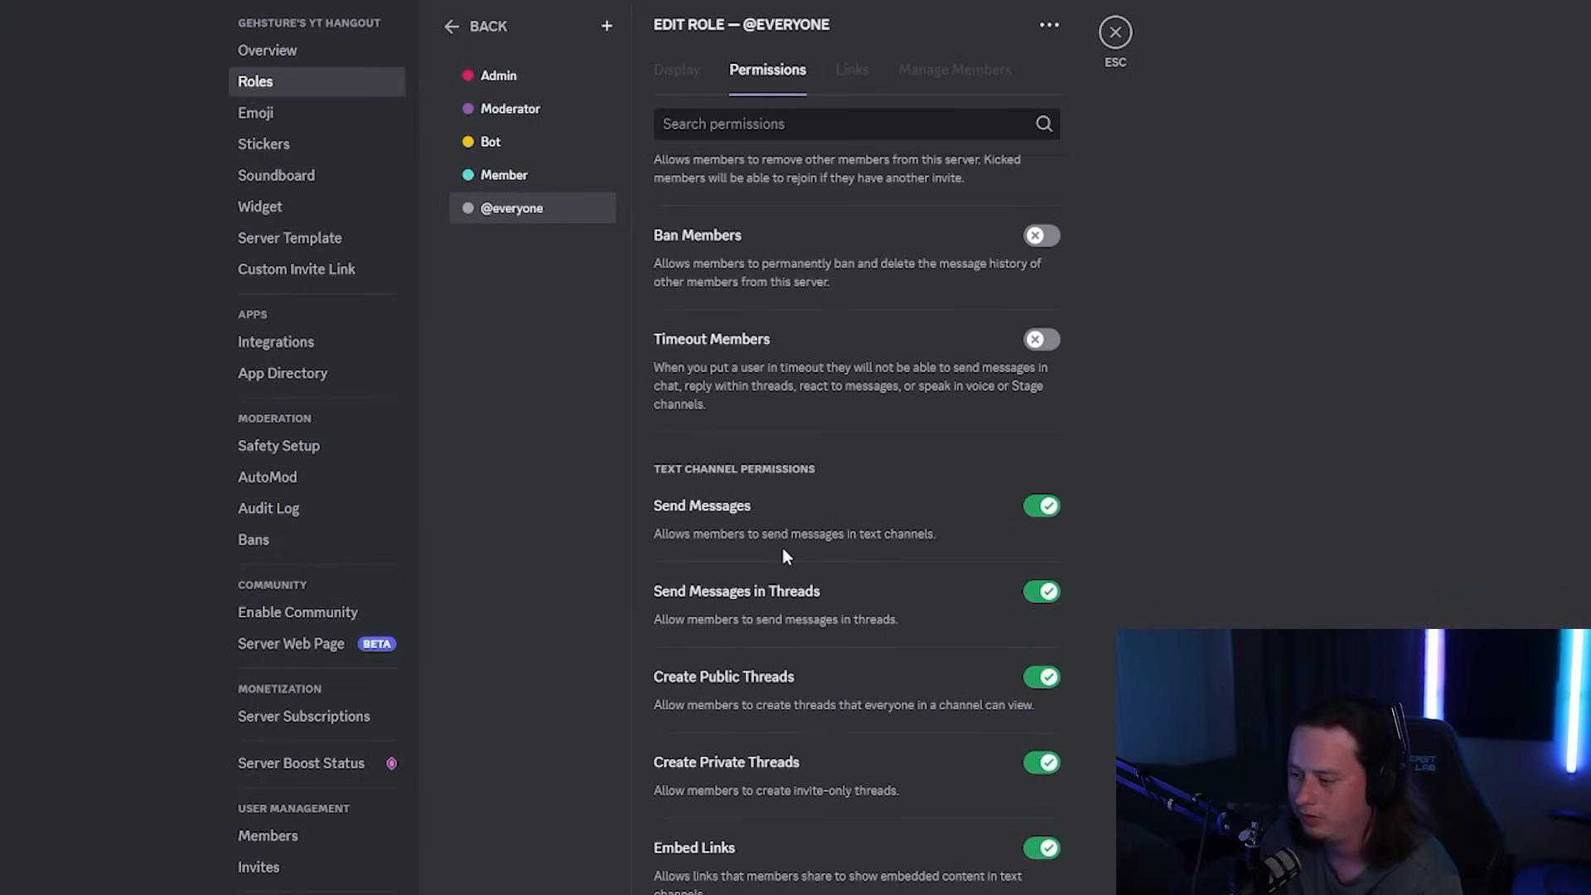
scroll(845, 538, down, 1)
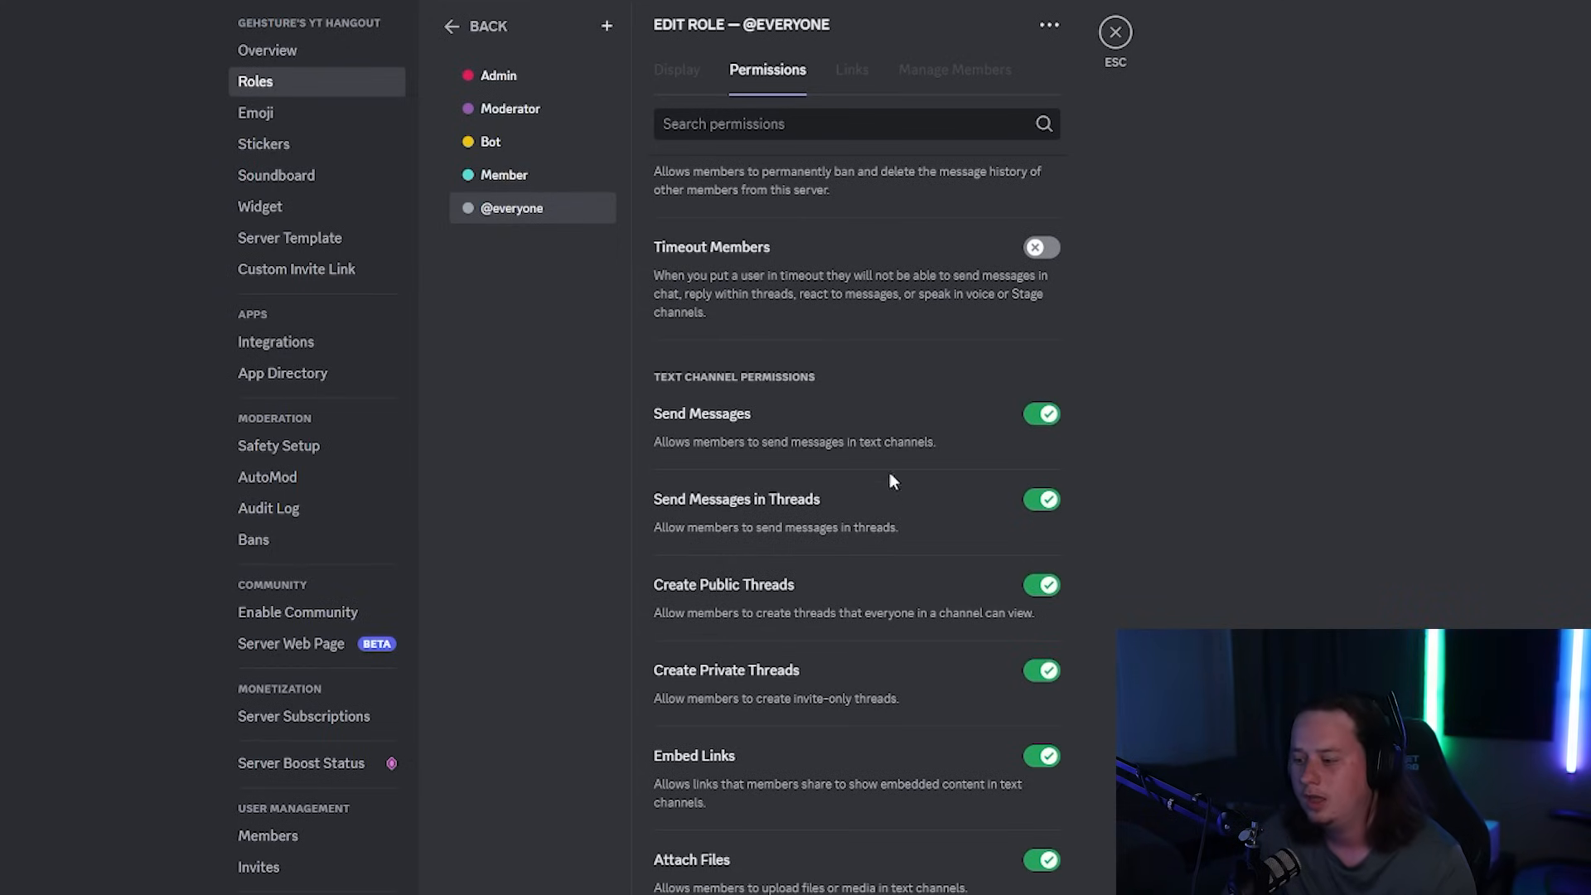
scroll(784, 504, down, 3)
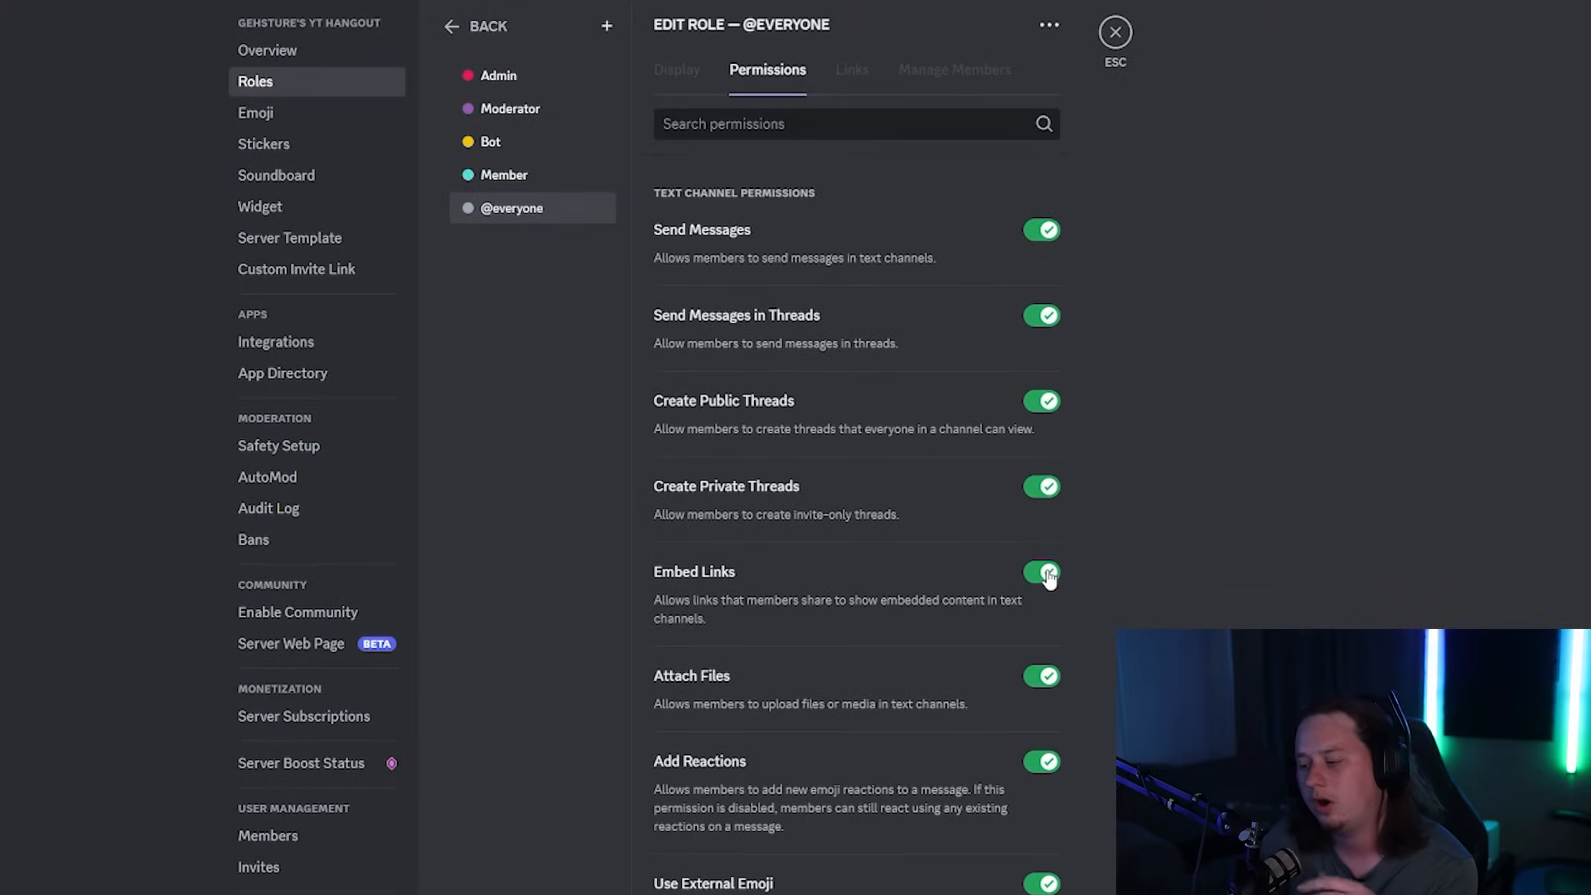
click(1048, 569)
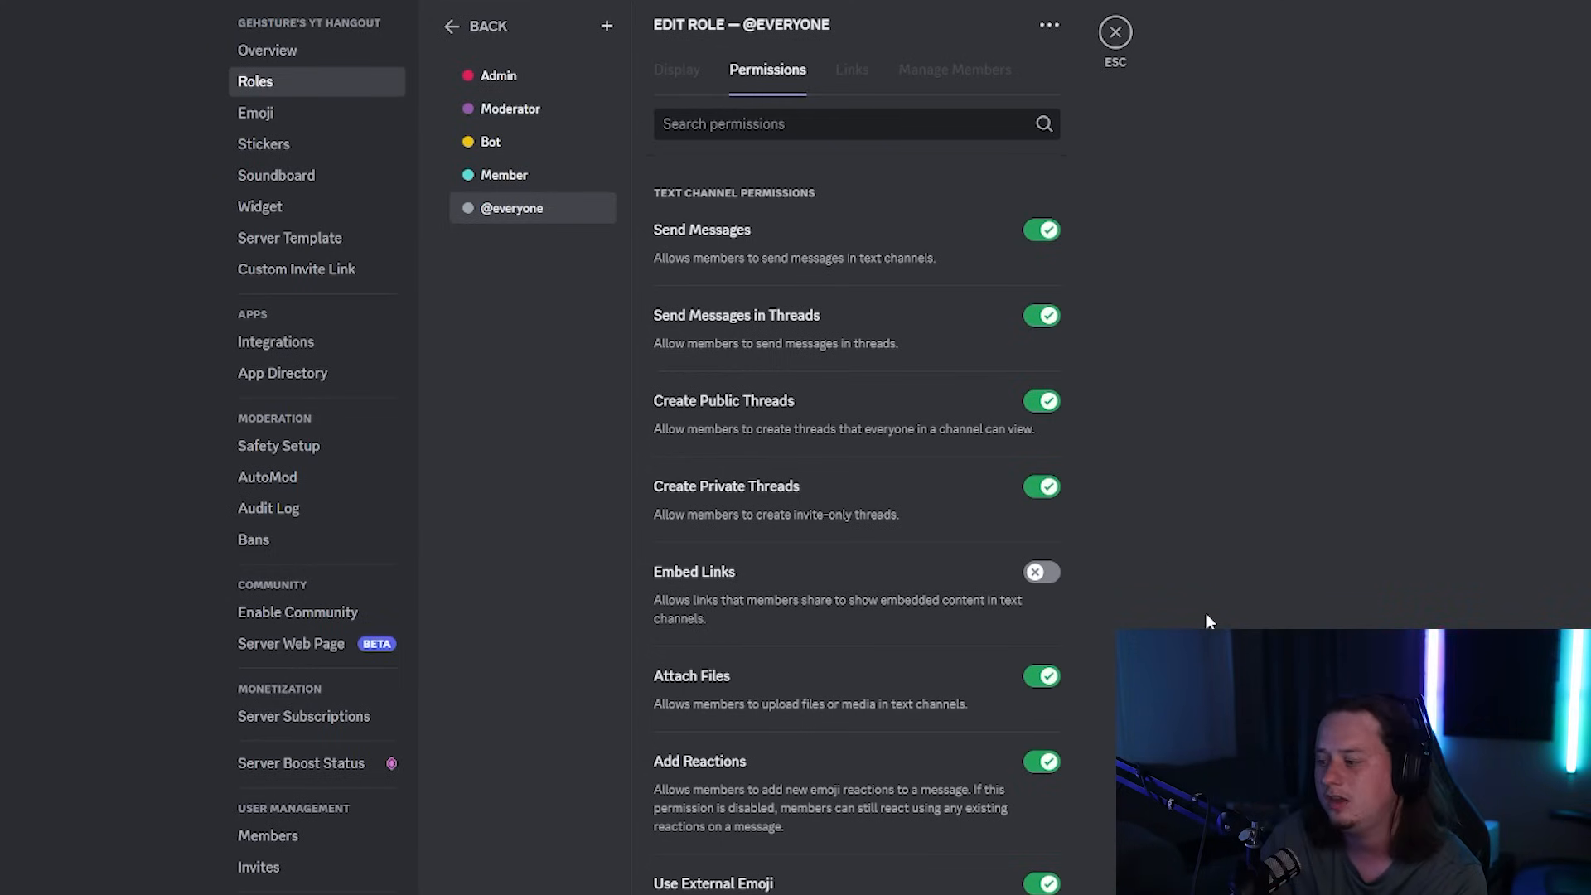
scroll(1041, 580, down, 3)
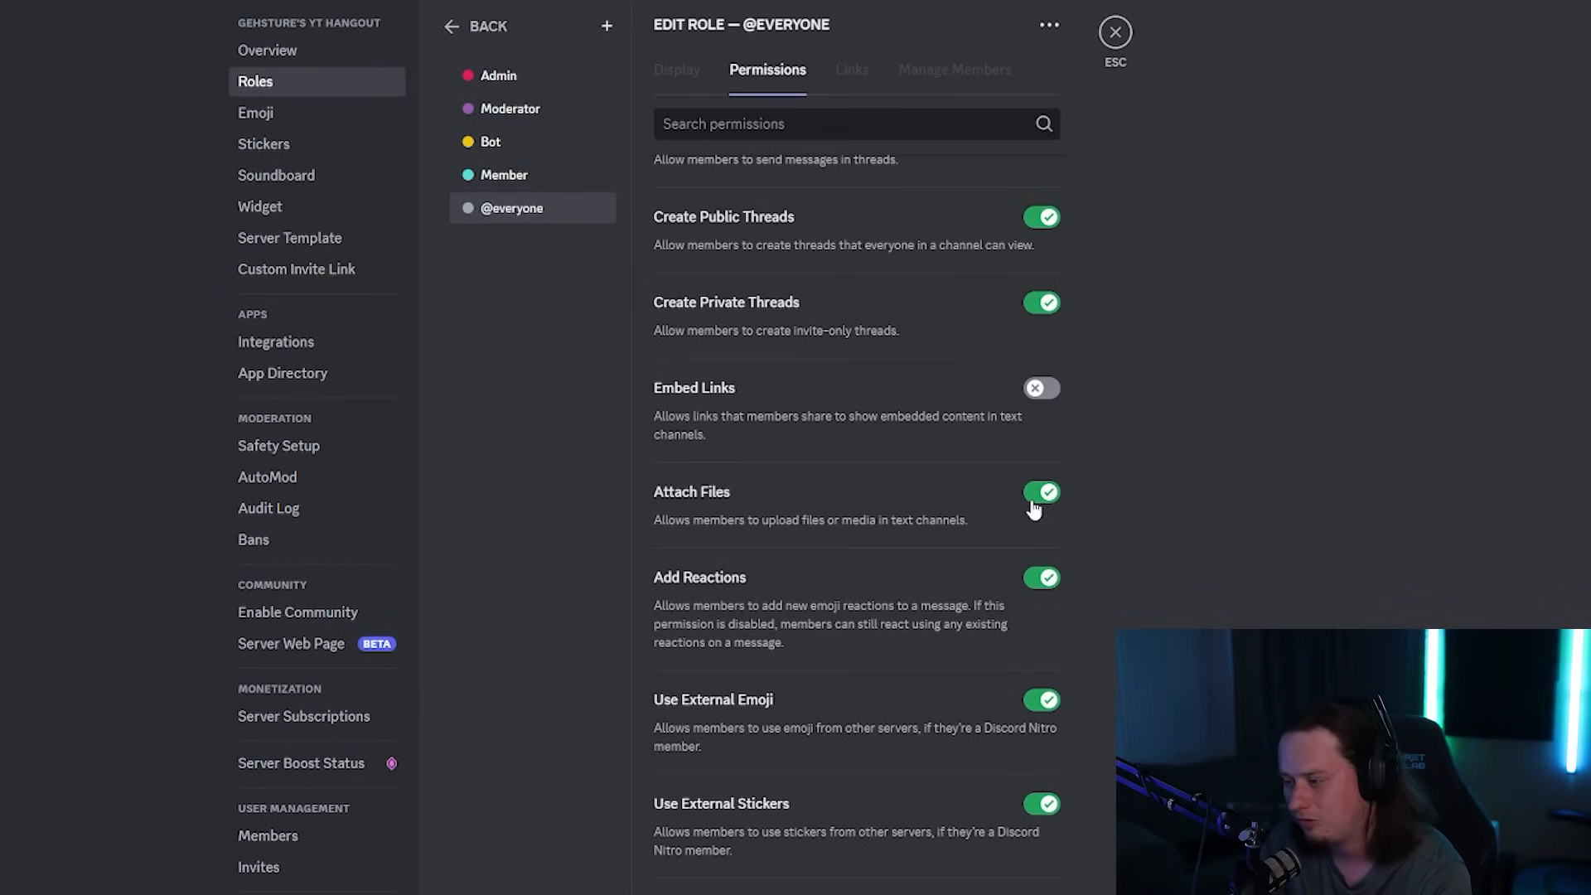
scroll(1032, 506, down, 5)
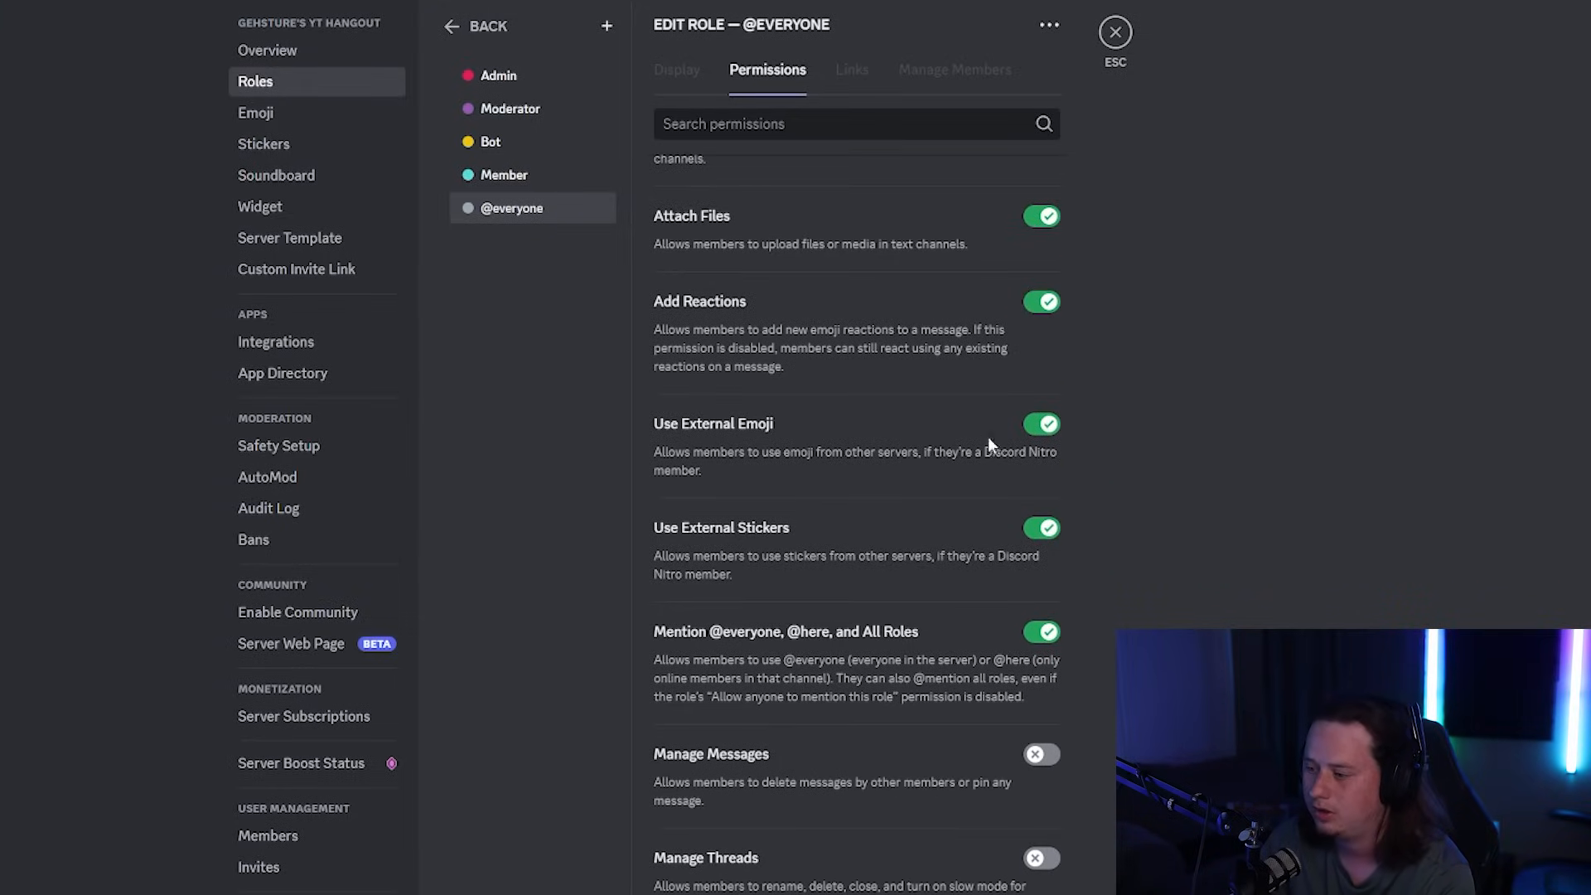
scroll(1053, 544, down, 1)
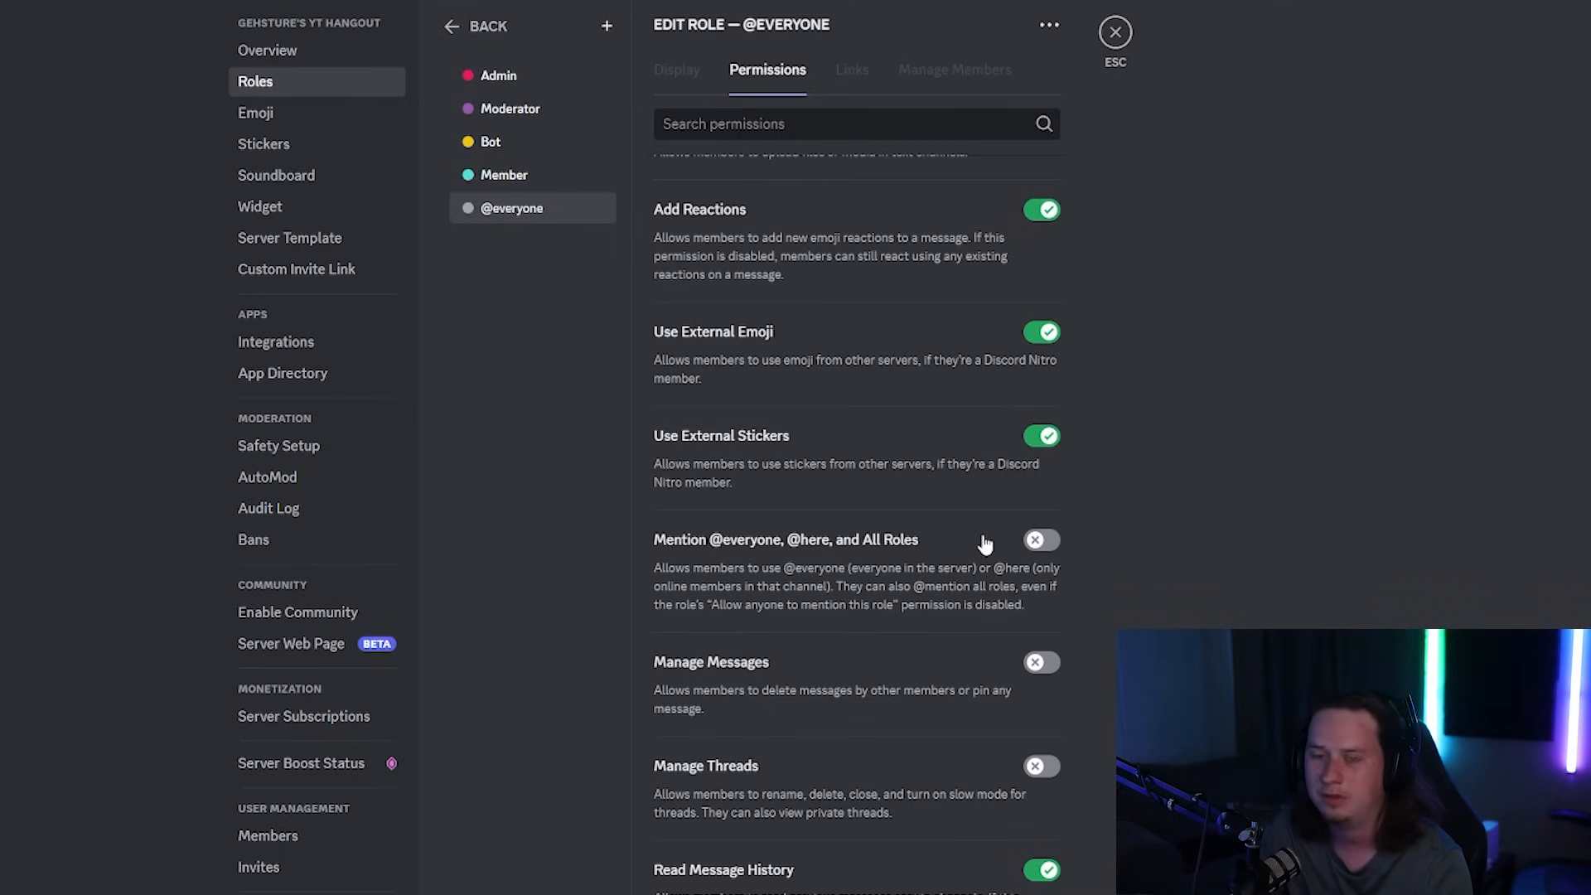
scroll(985, 543, down, 15)
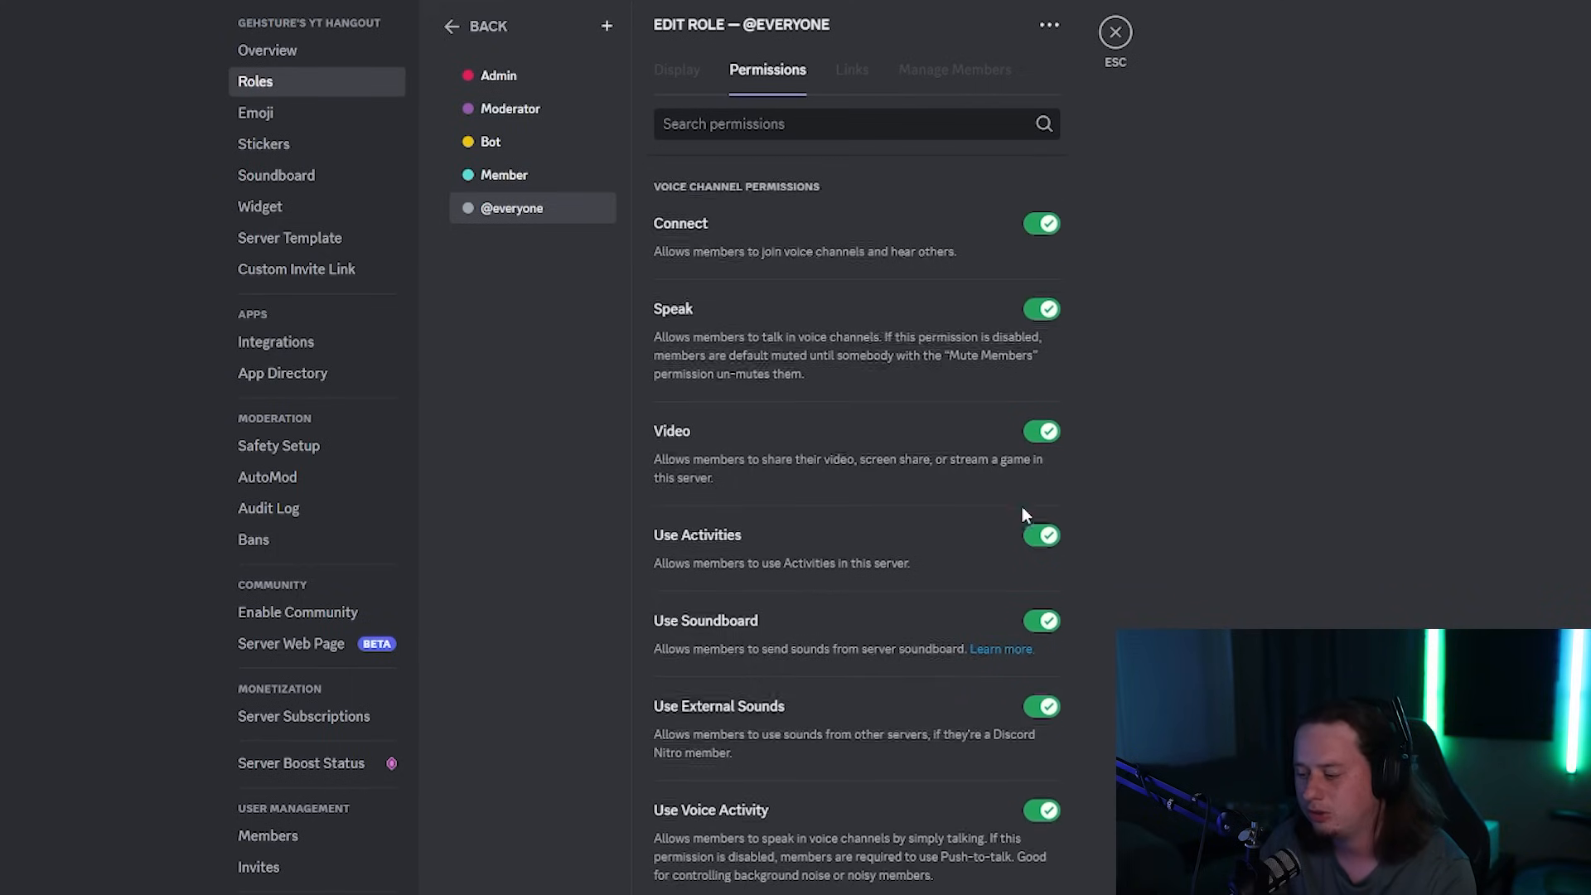
scroll(1028, 514, down, 5)
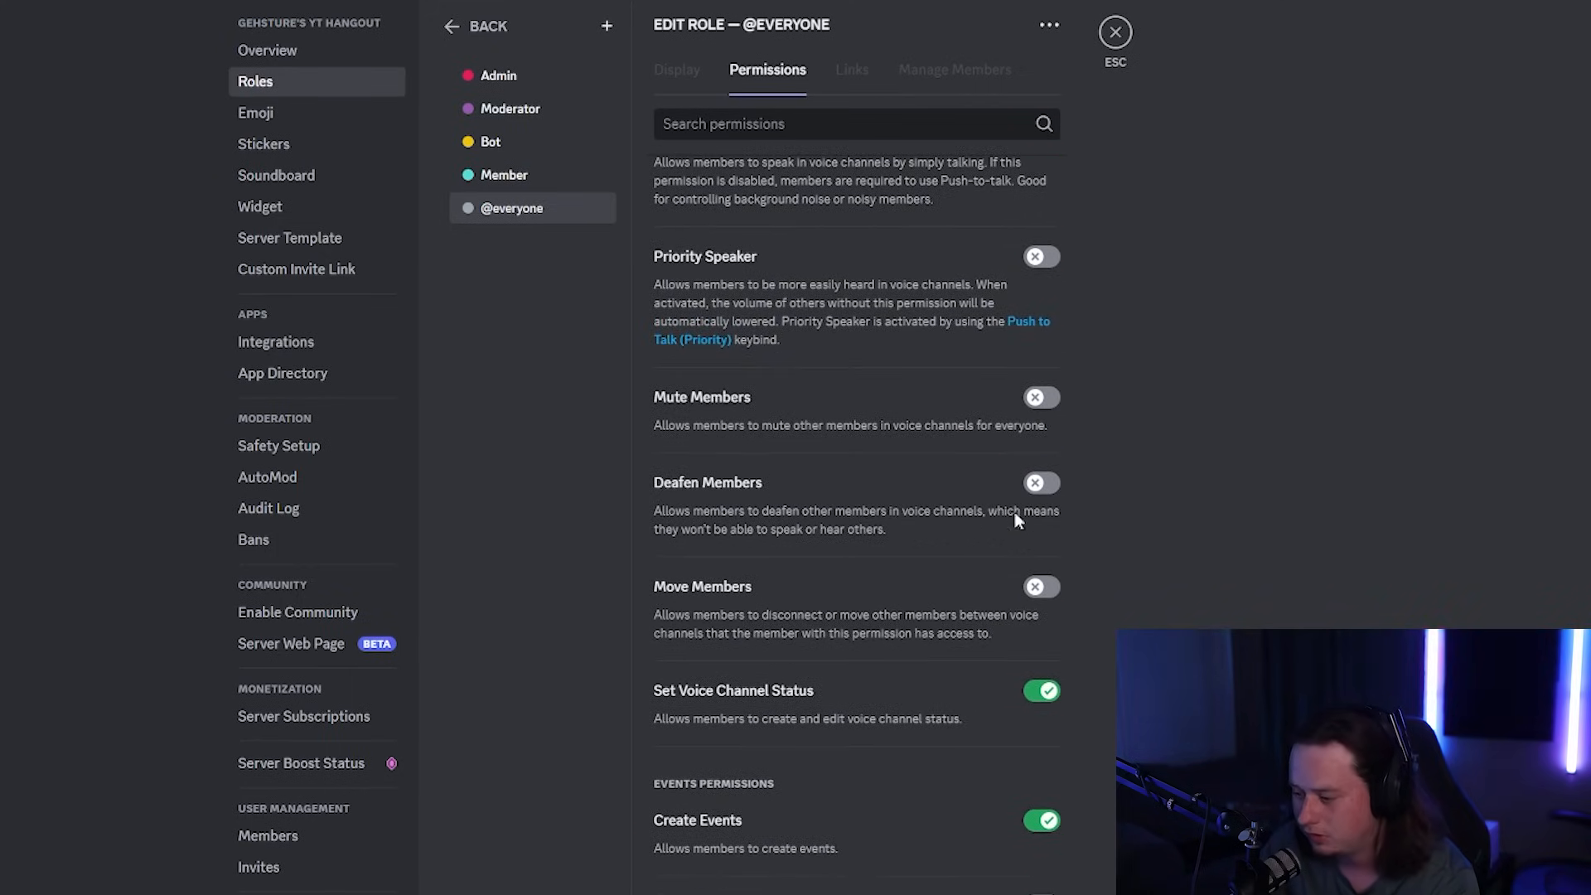
click(1036, 831)
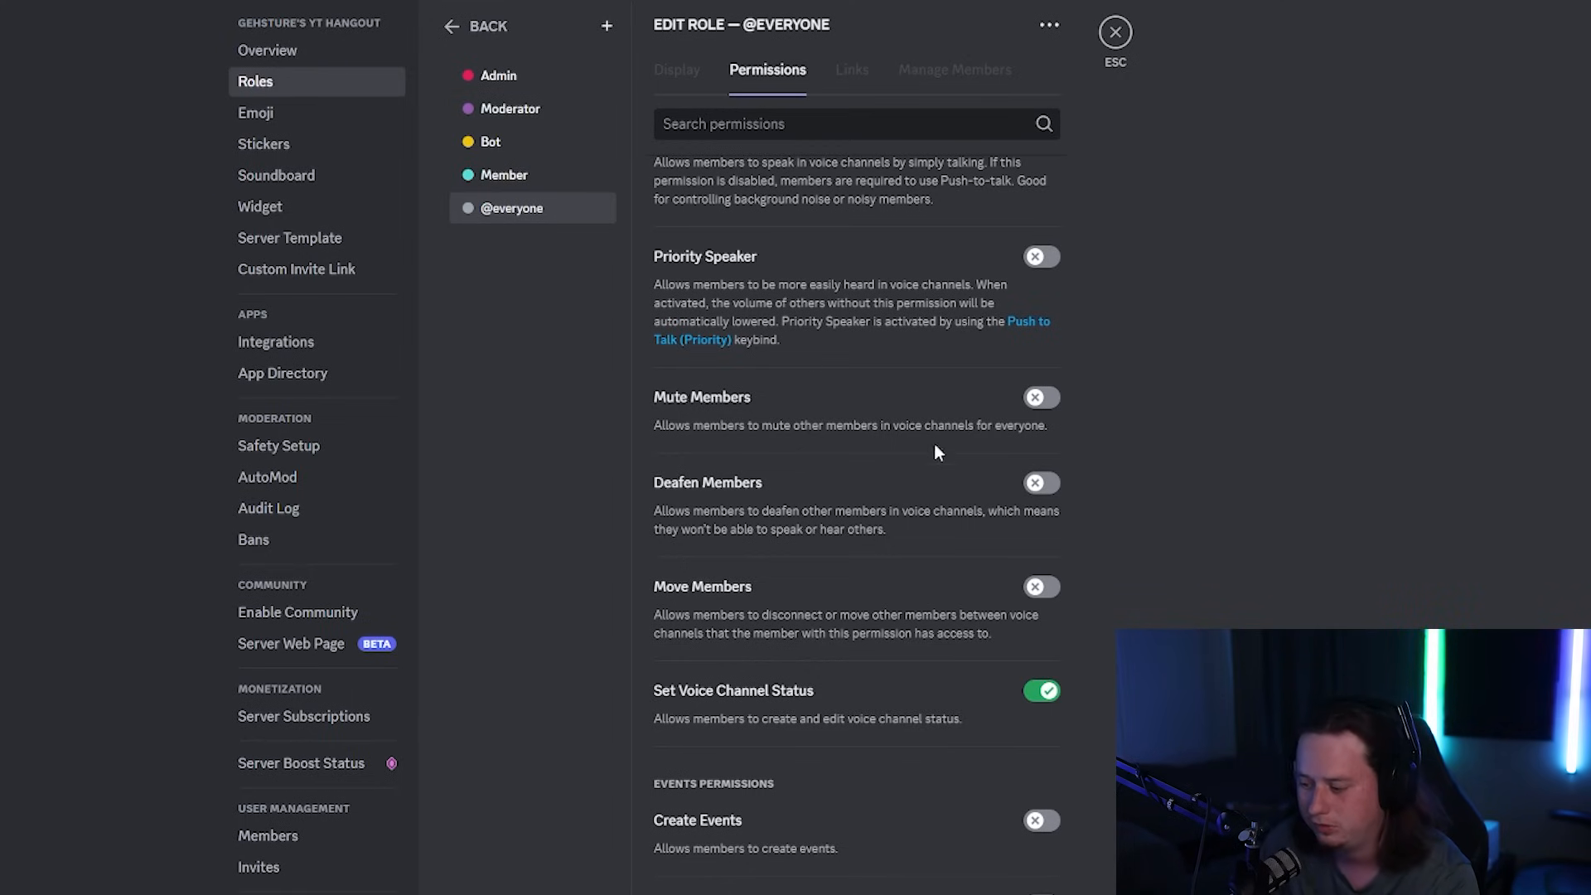
scroll(1014, 696, up, 5)
scroll(1038, 789, up, 10)
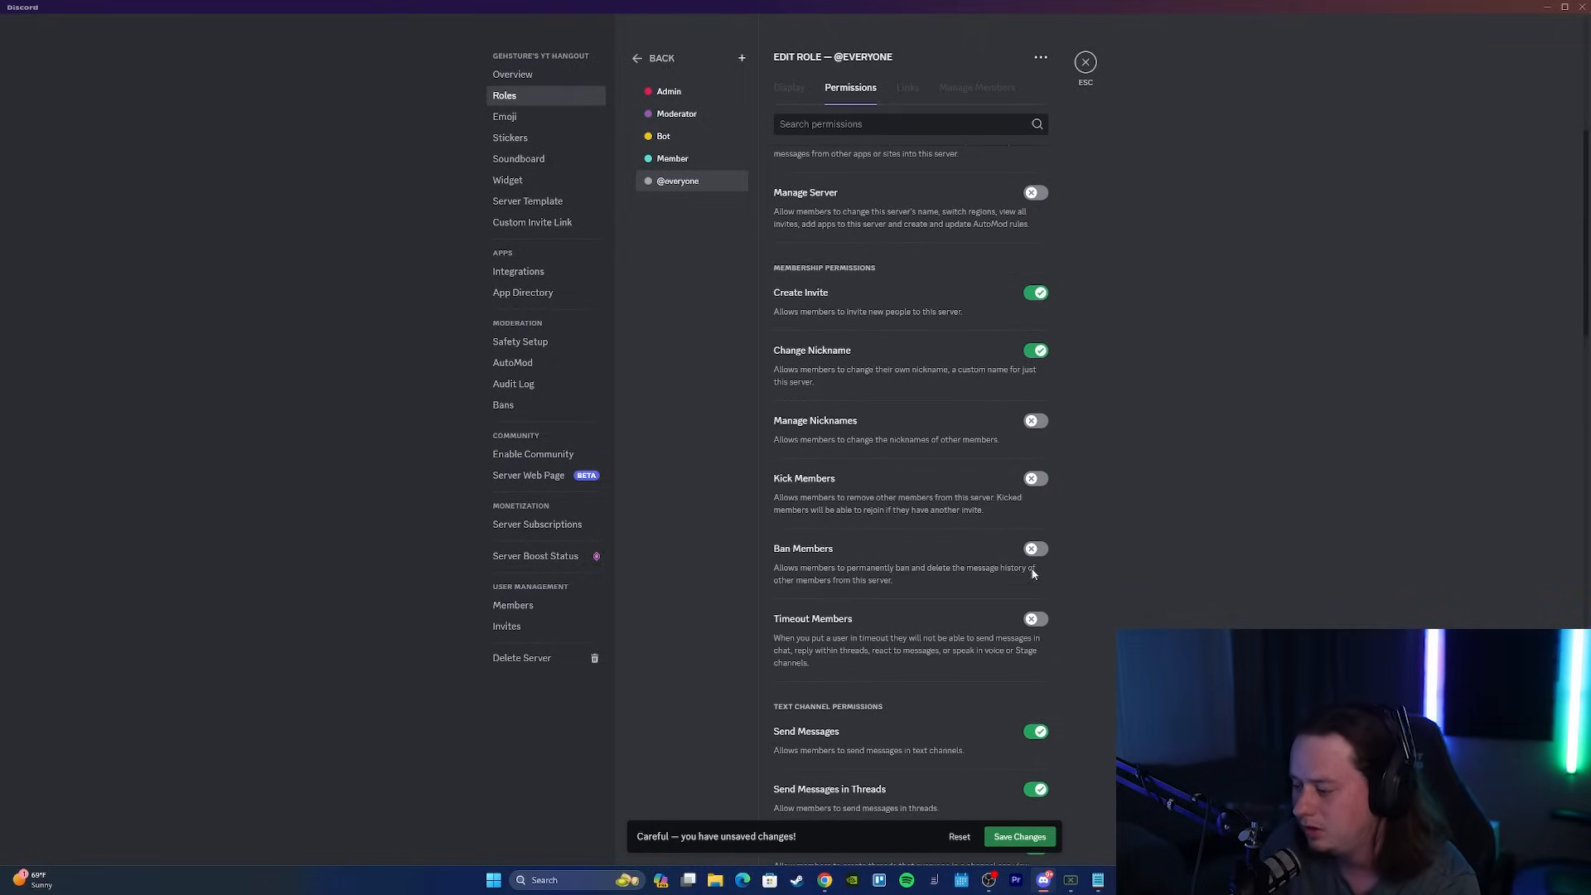
click(1019, 836)
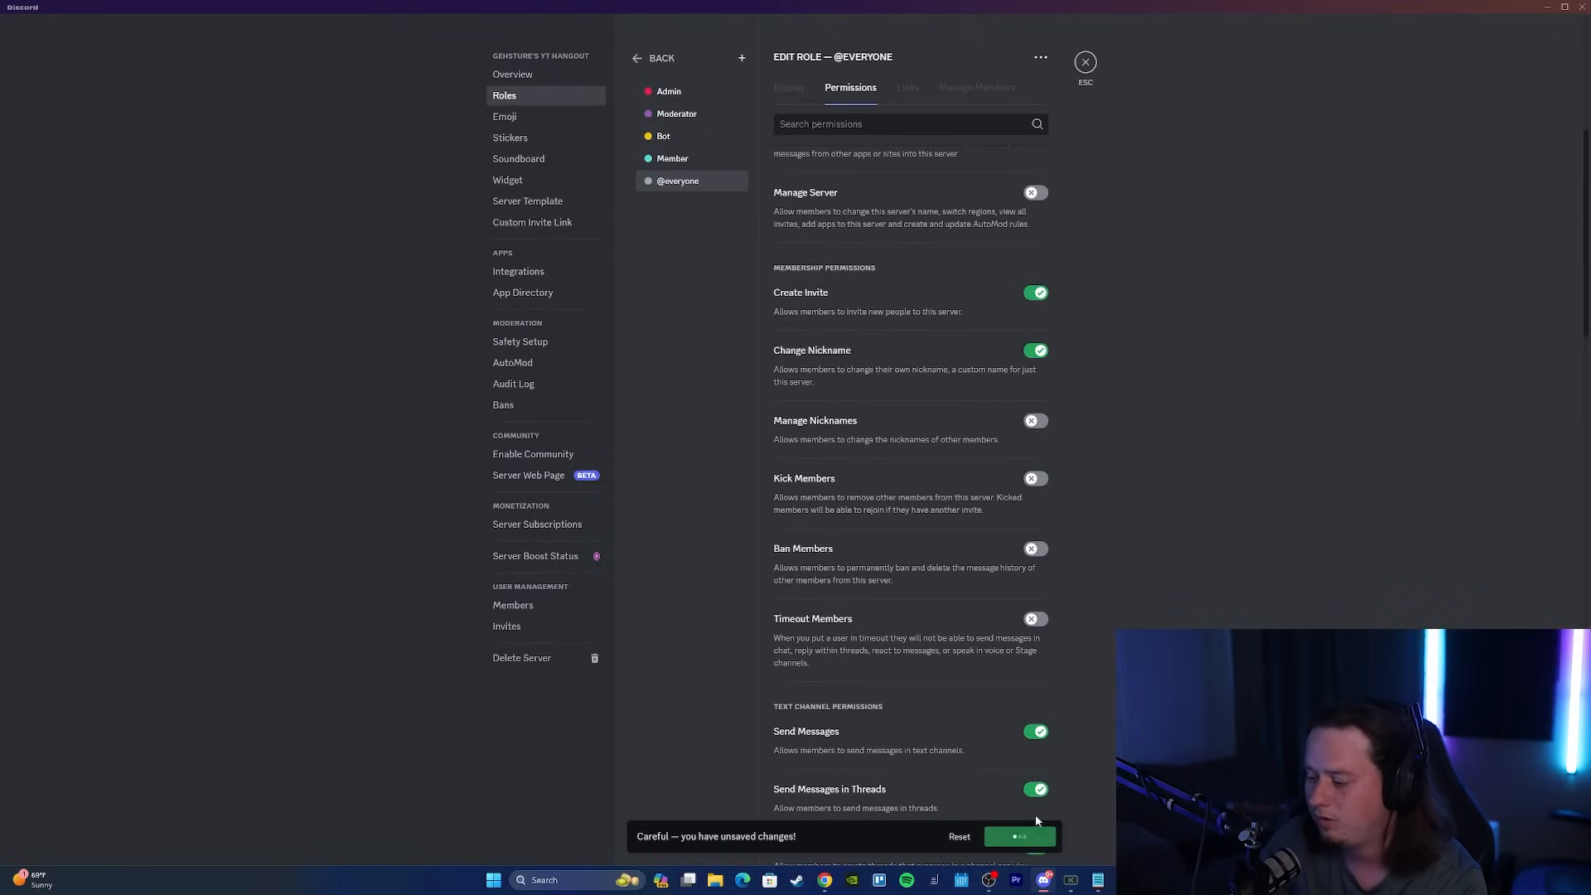
scroll(1090, 472, up, 3)
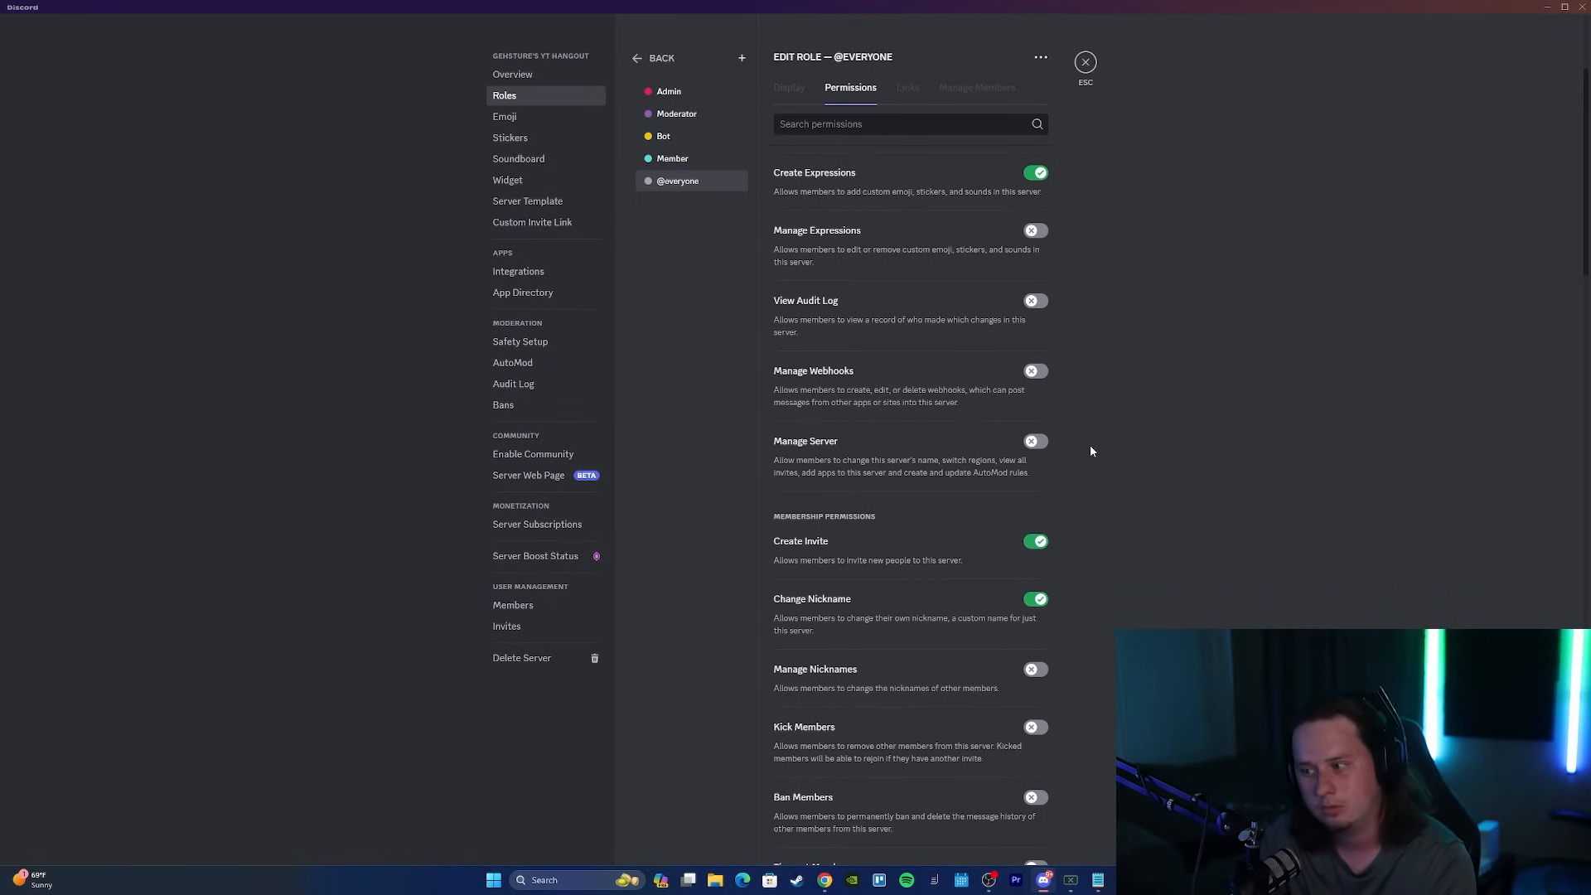
Review the server, membership, text and voice channel permissions of the Member role.
click(651, 162)
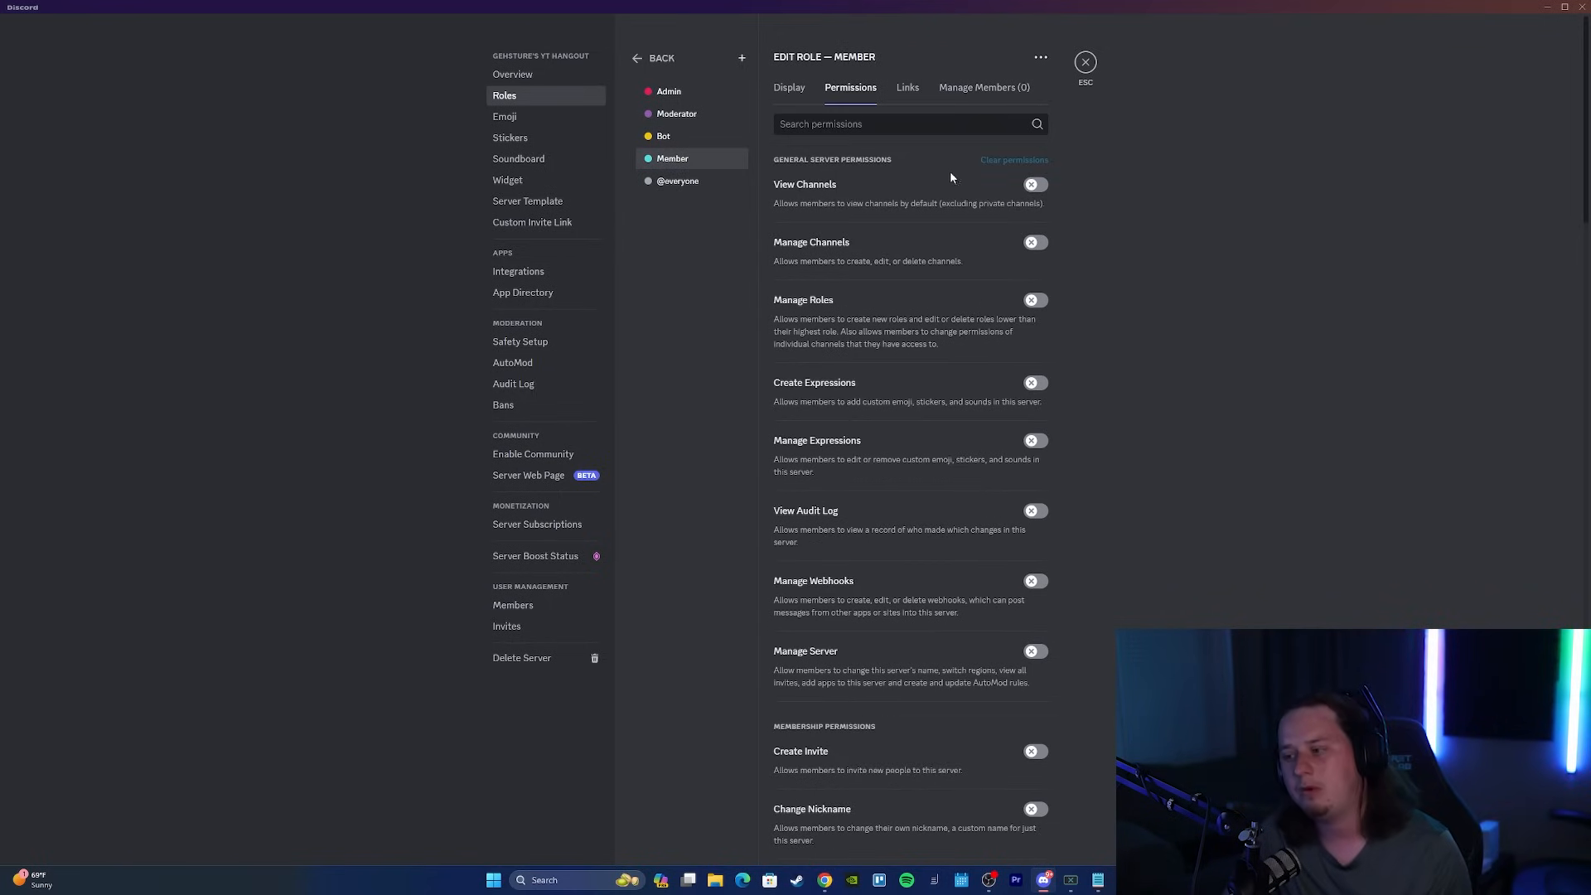
scroll(951, 170, down, 10)
scroll(961, 165, down, 5)
scroll(969, 162, up, 12)
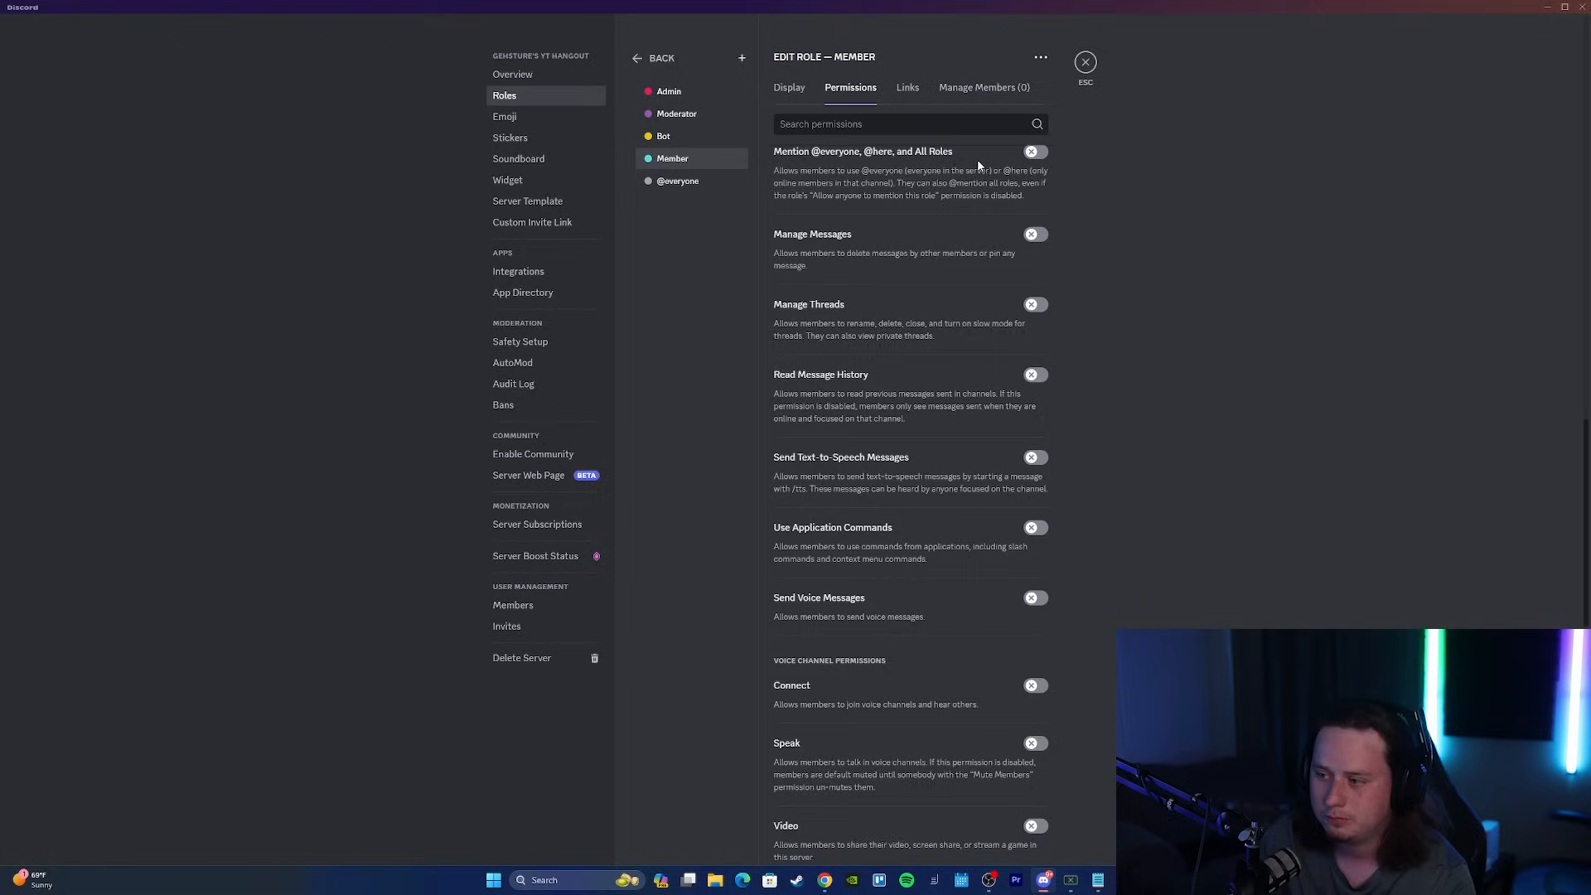
scroll(914, 207, up, 3)
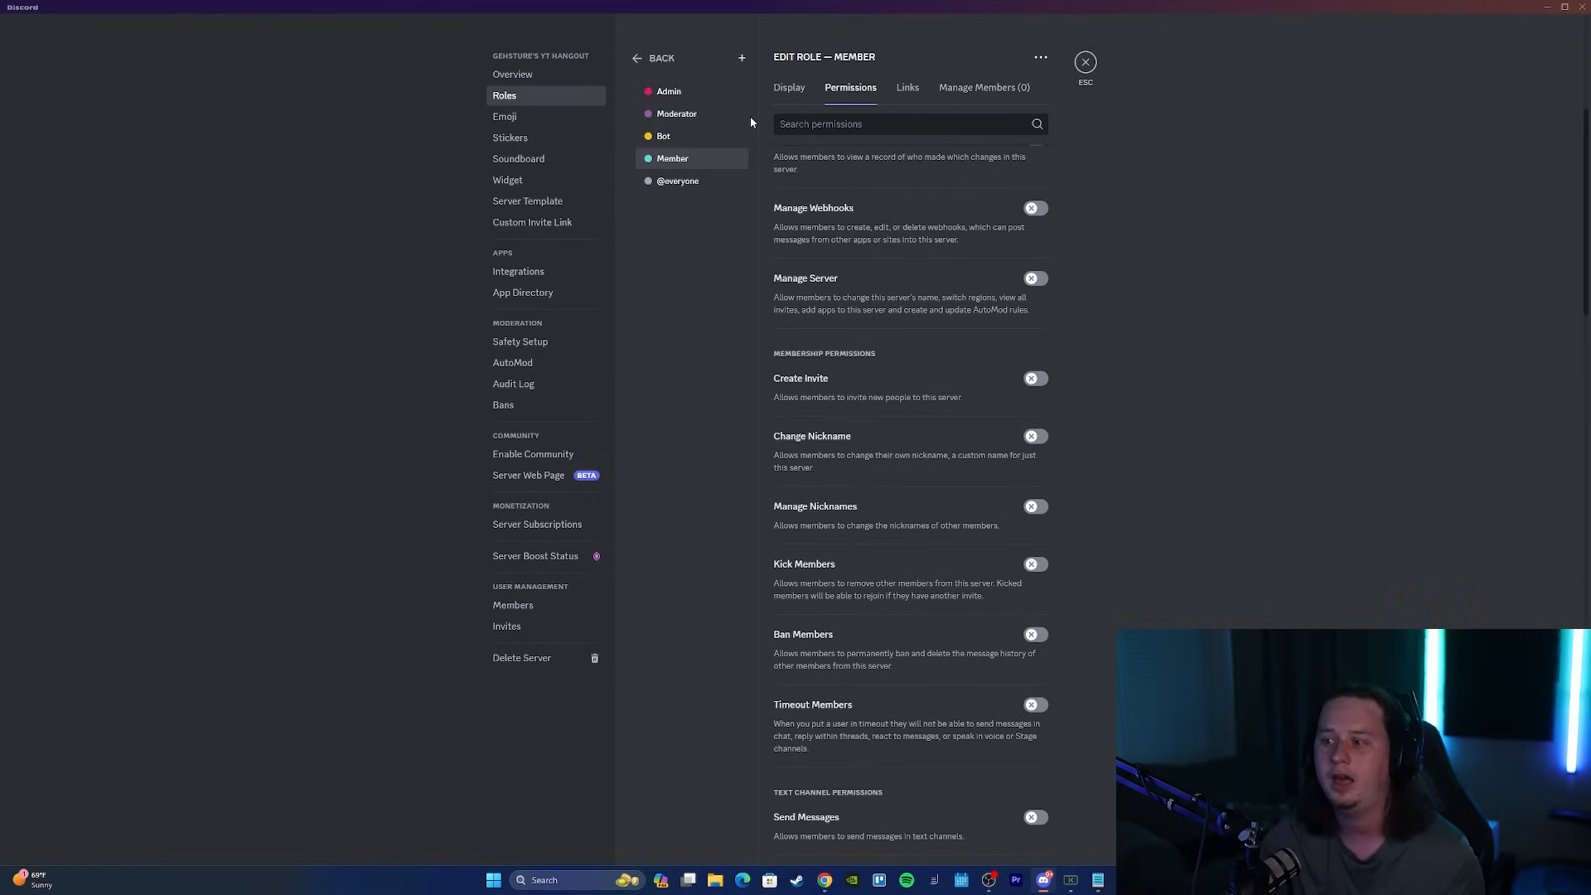
scroll(941, 323, up, 5)
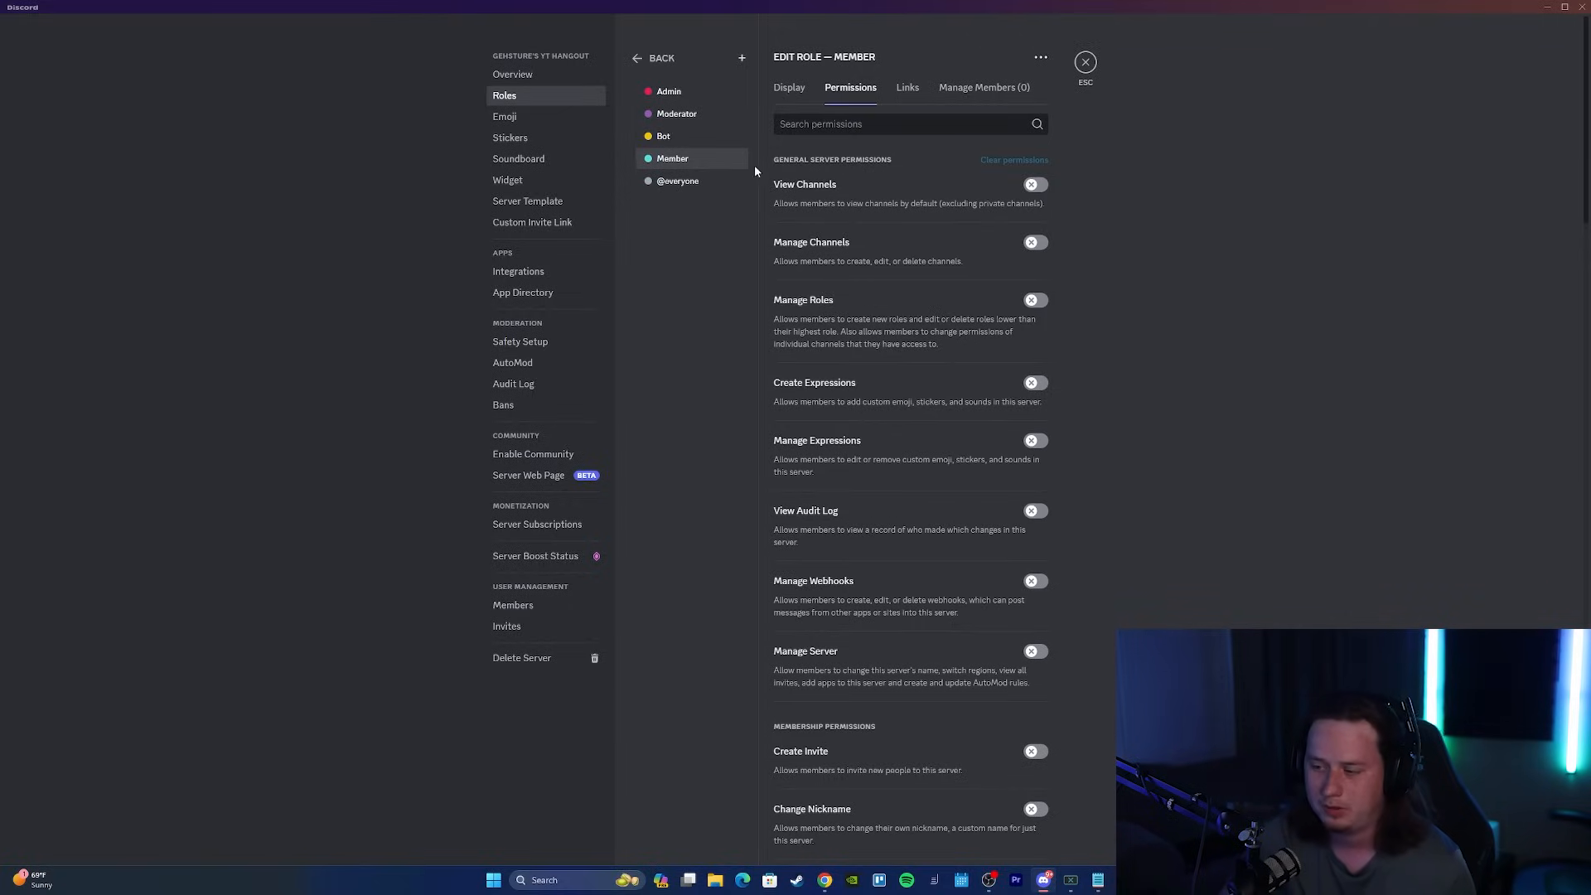
Grant the Bot role the Administrator permission and save the change.
click(712, 141)
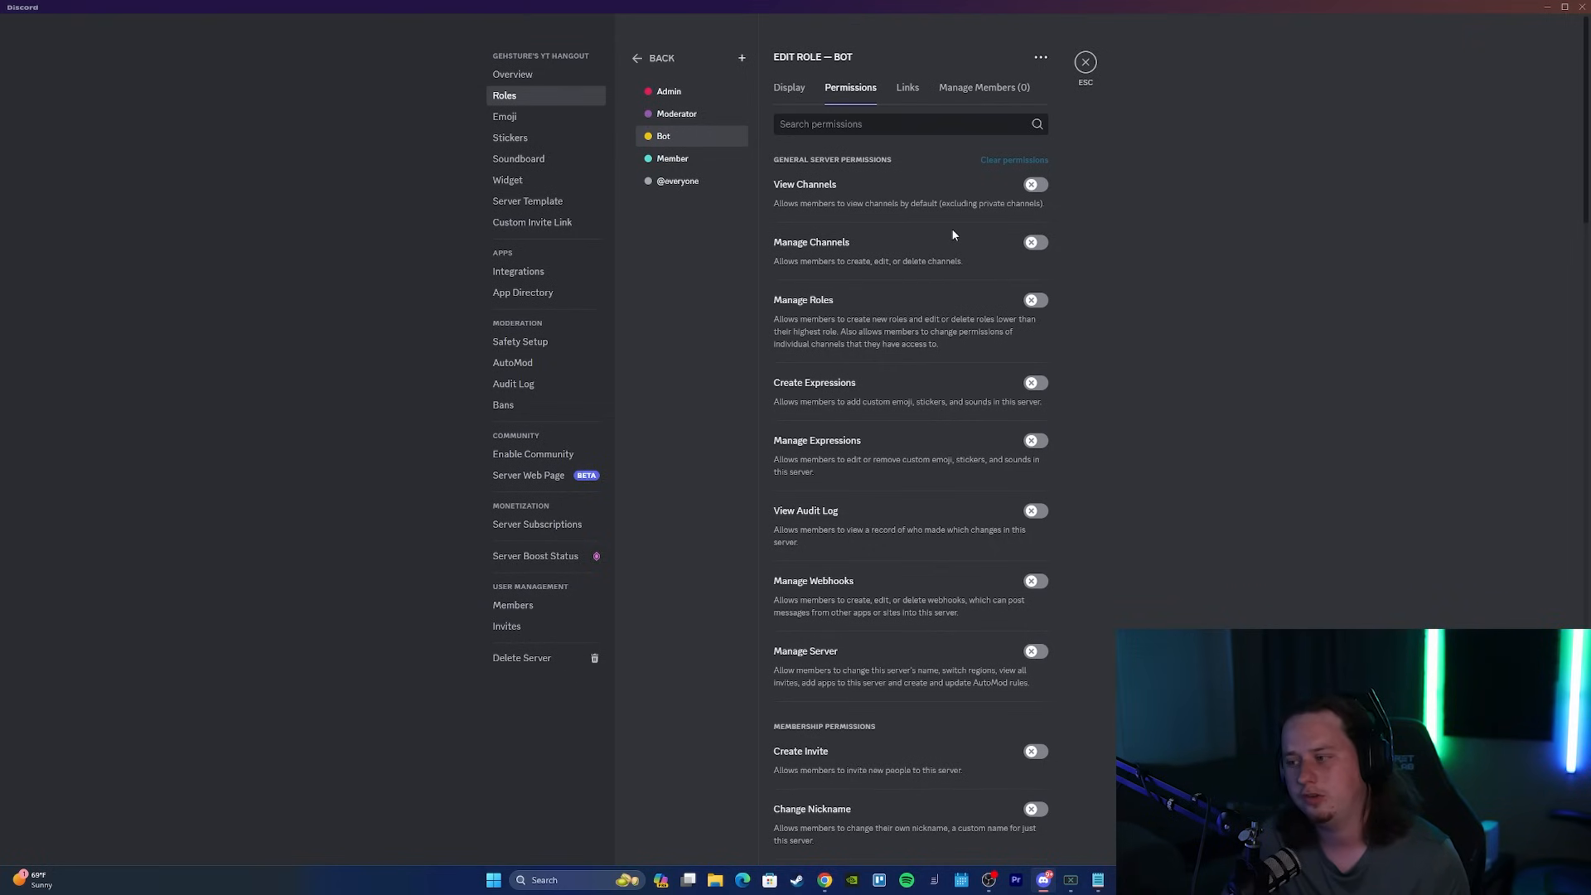
scroll(945, 241, down, 15)
scroll(928, 253, down, 5)
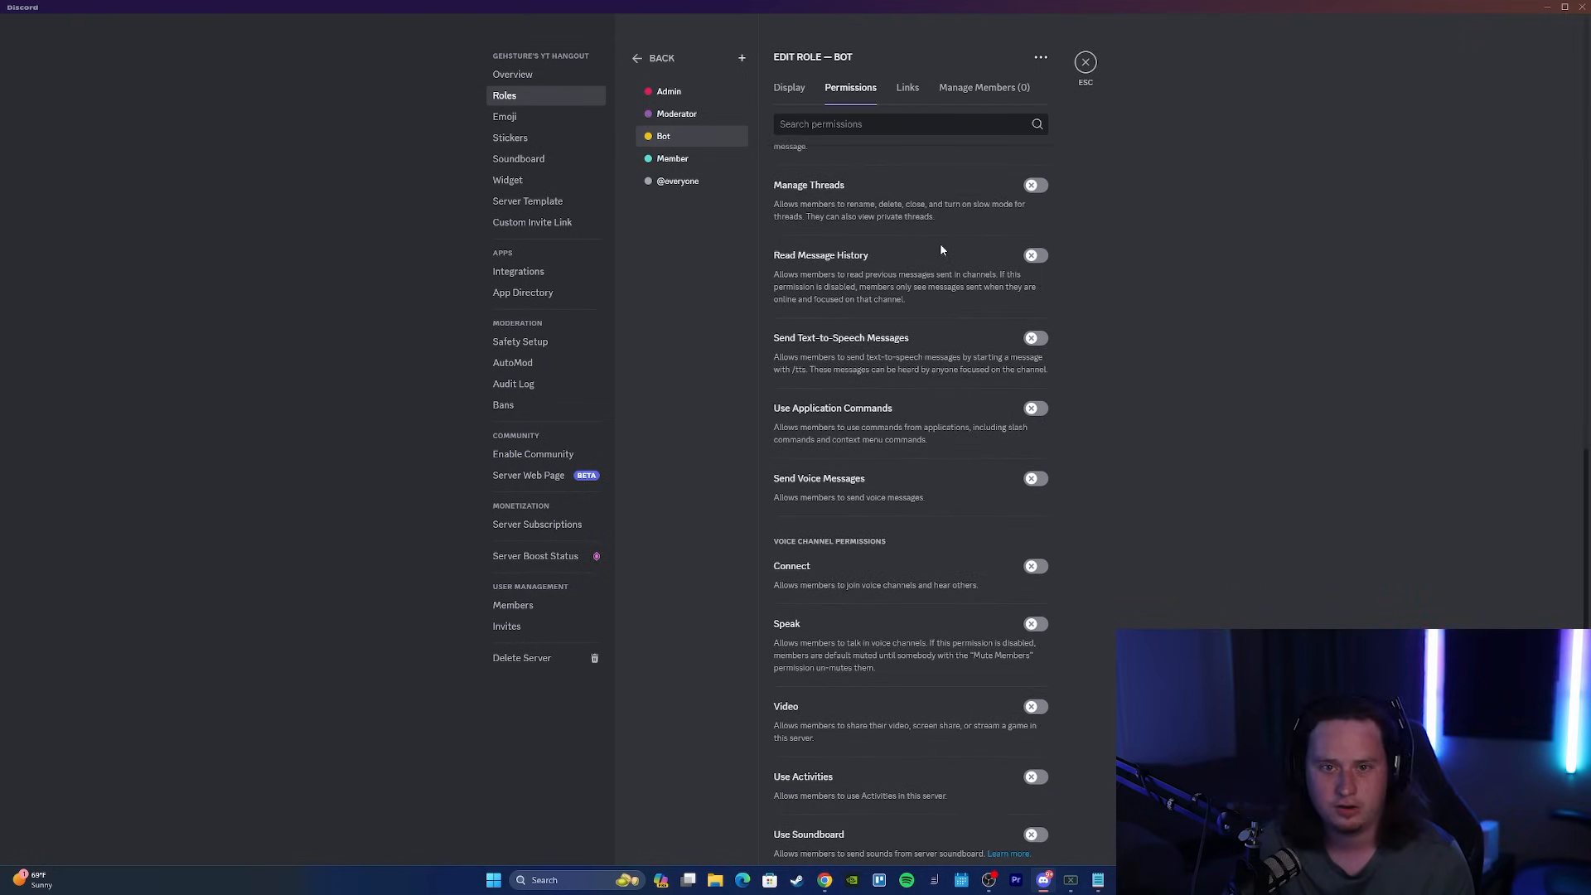
scroll(940, 242, down, 10)
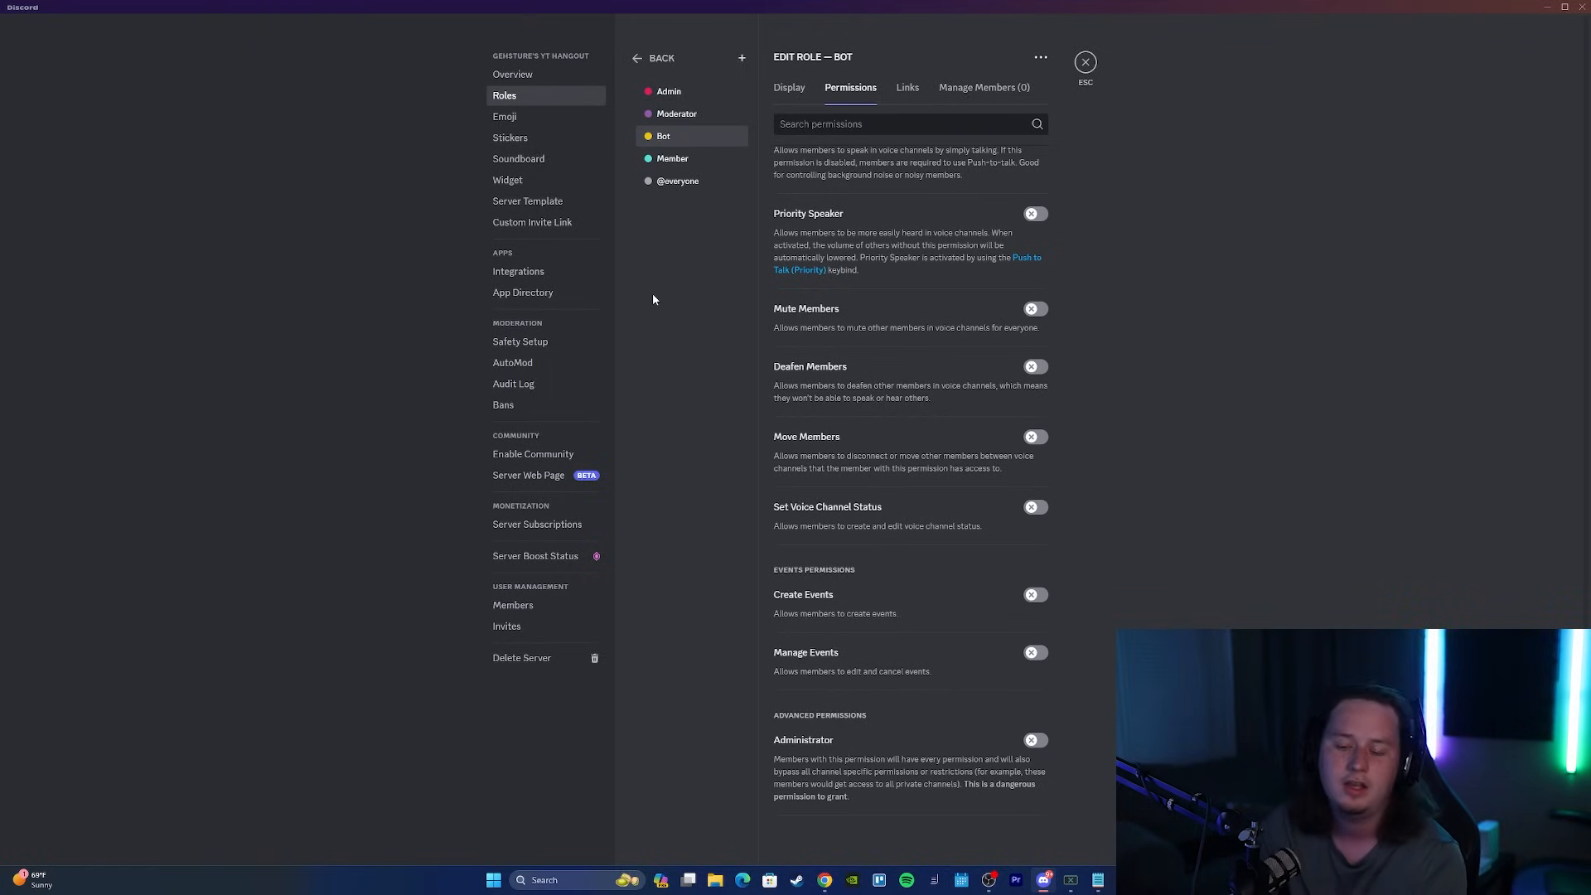
click(1036, 740)
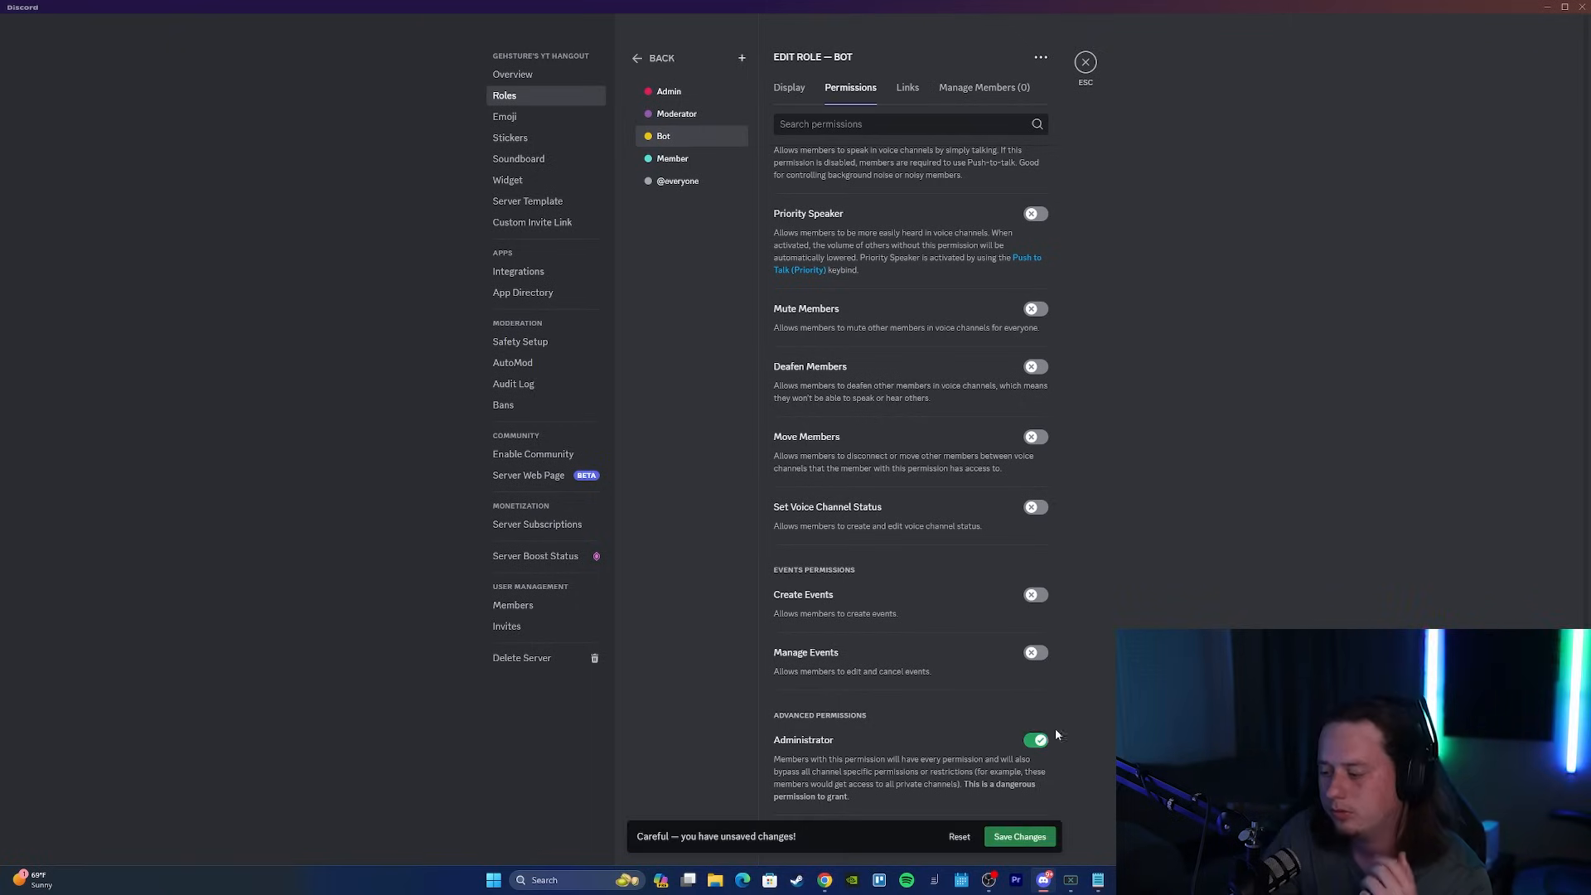
click(1019, 837)
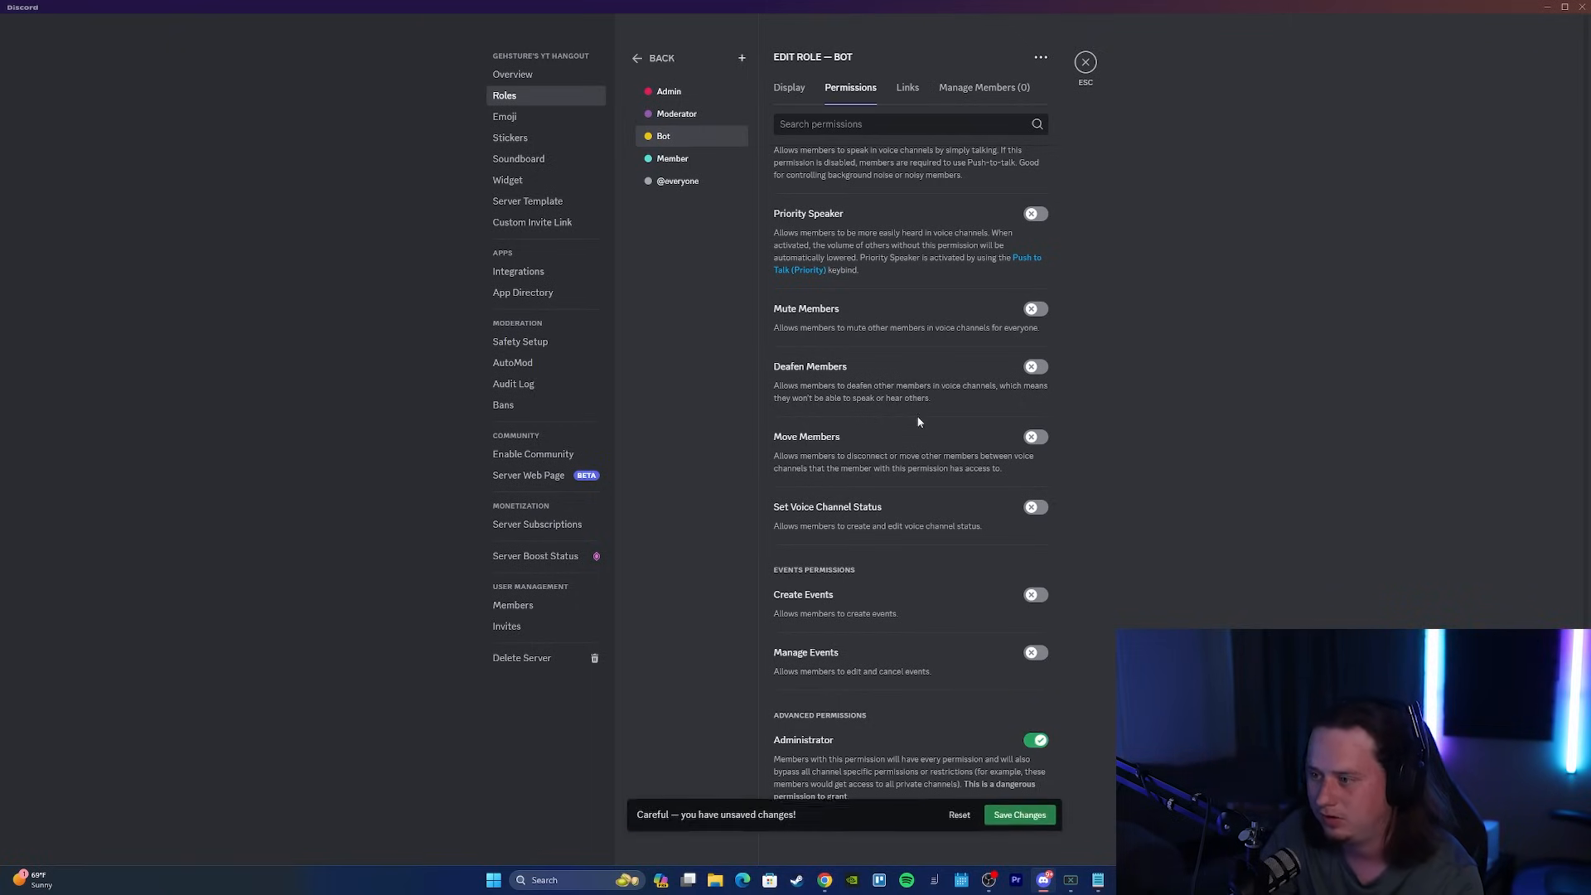
Grant the Admin role the Administrator permission and save the change.
click(672, 93)
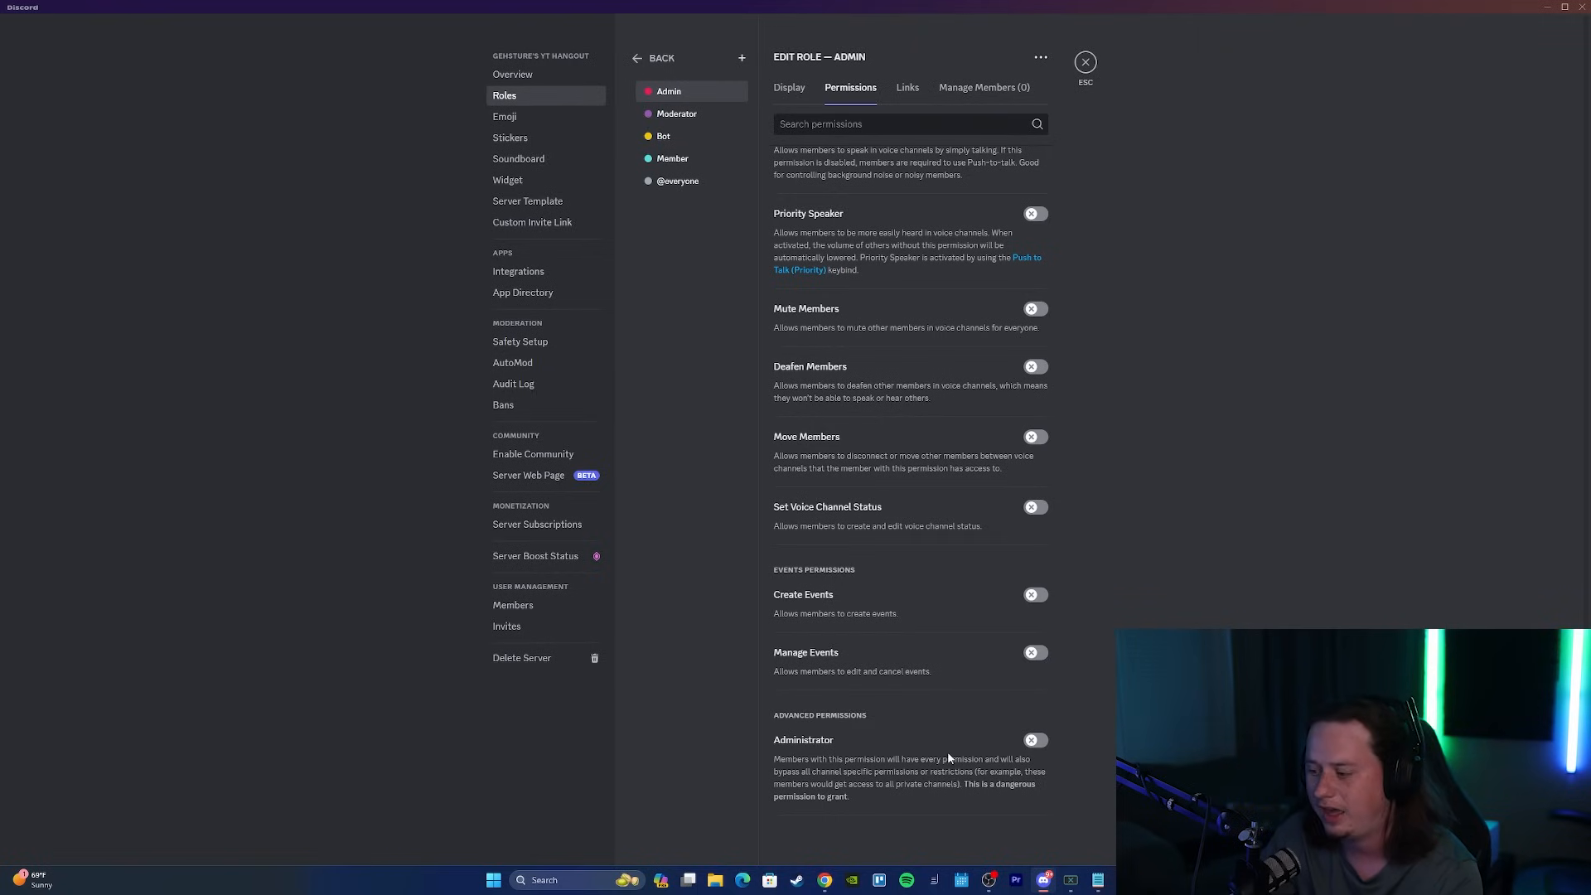
click(1035, 740)
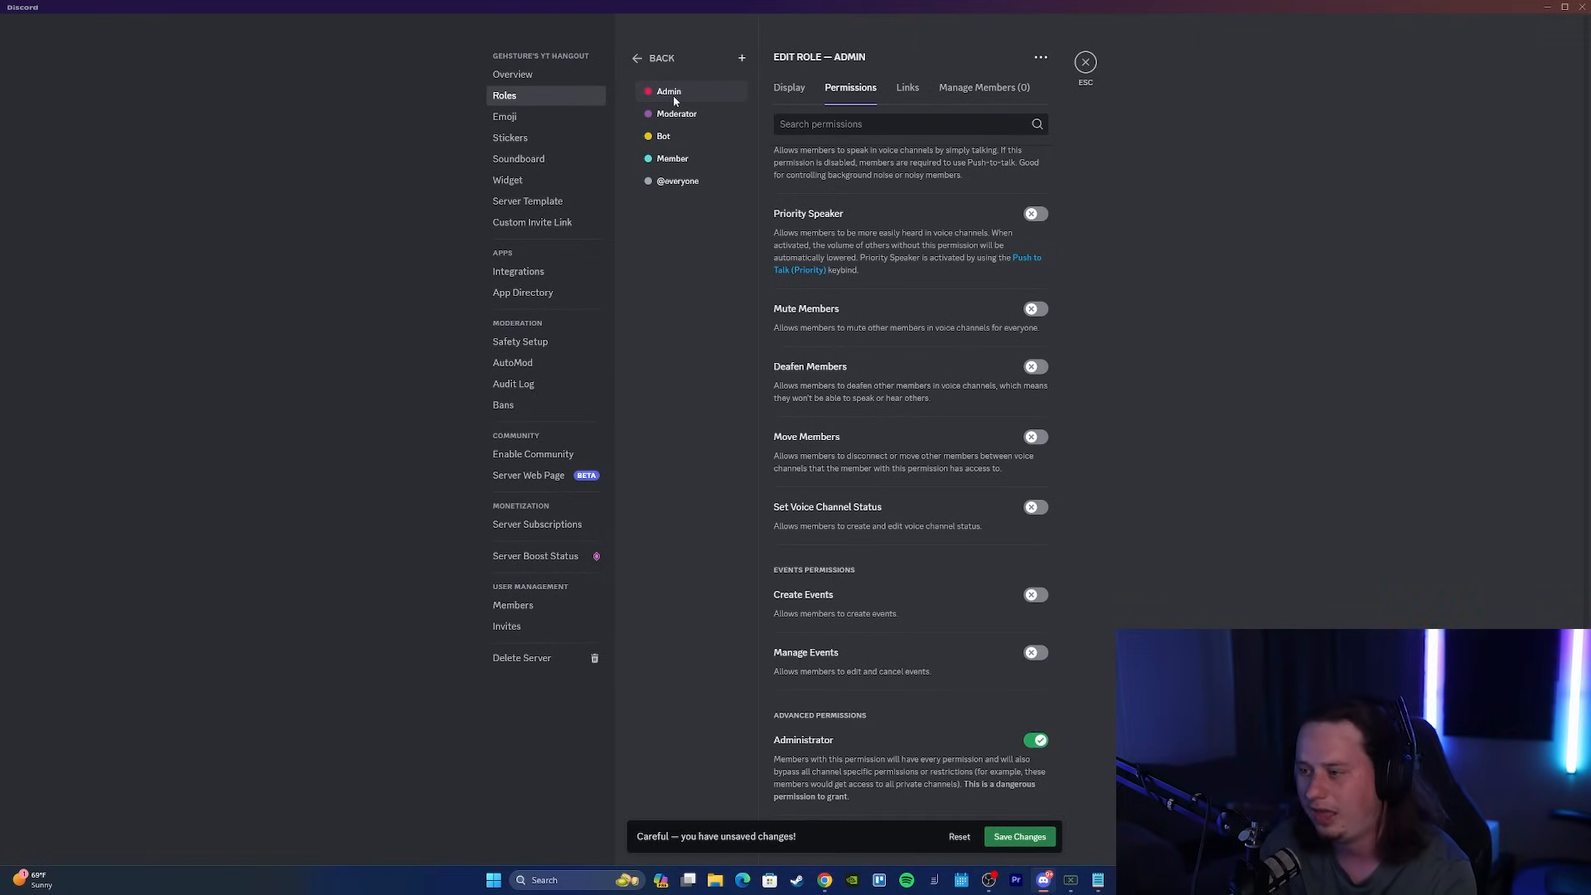
click(1019, 837)
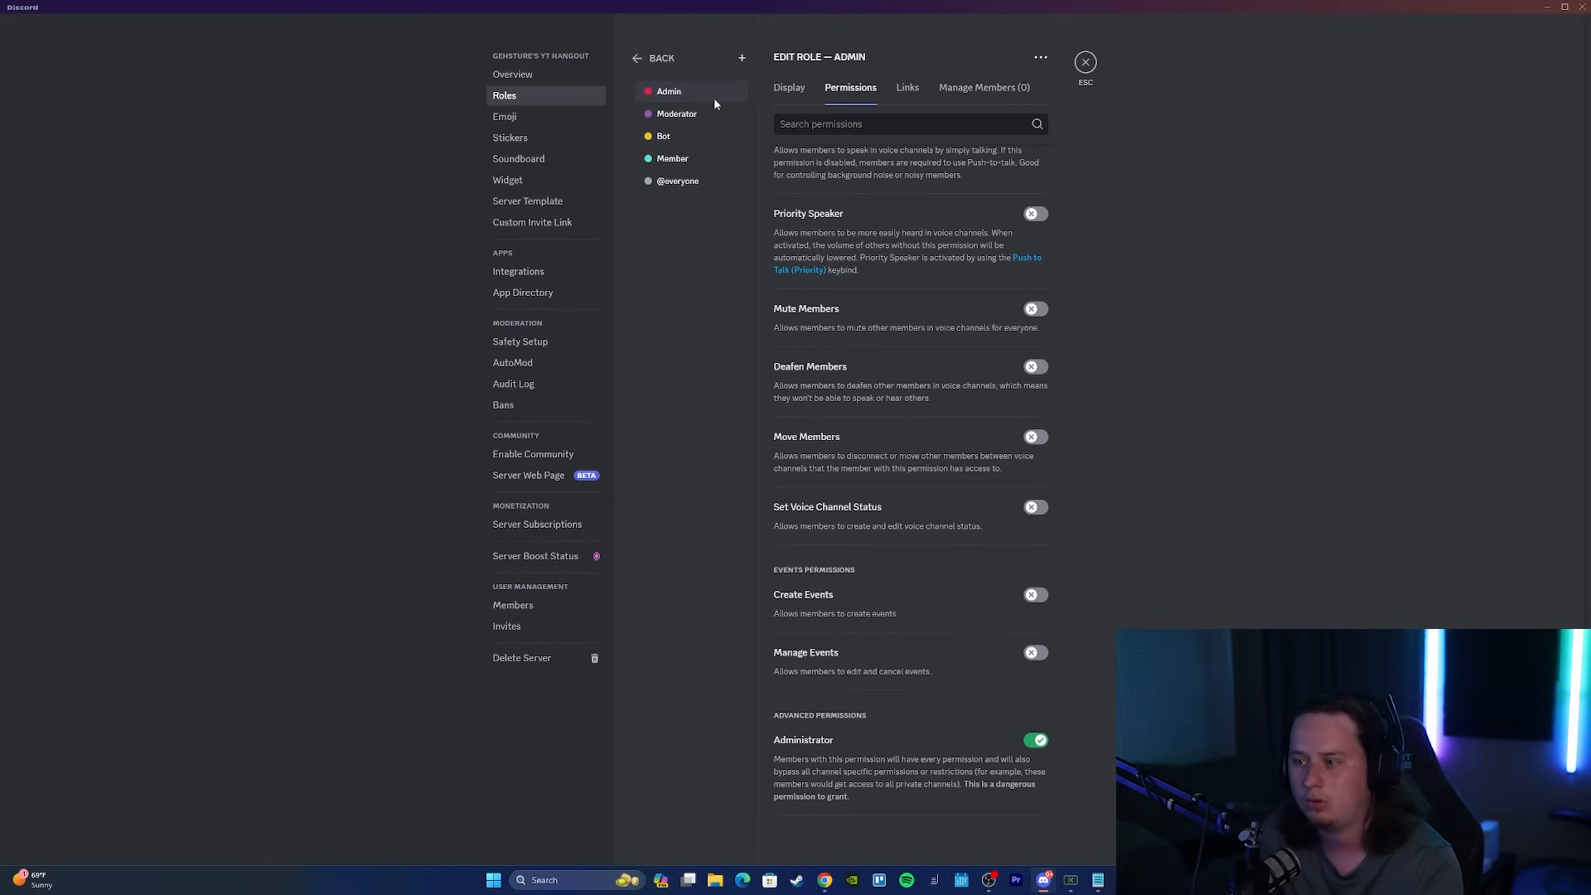
drag(692, 100, 699, 95)
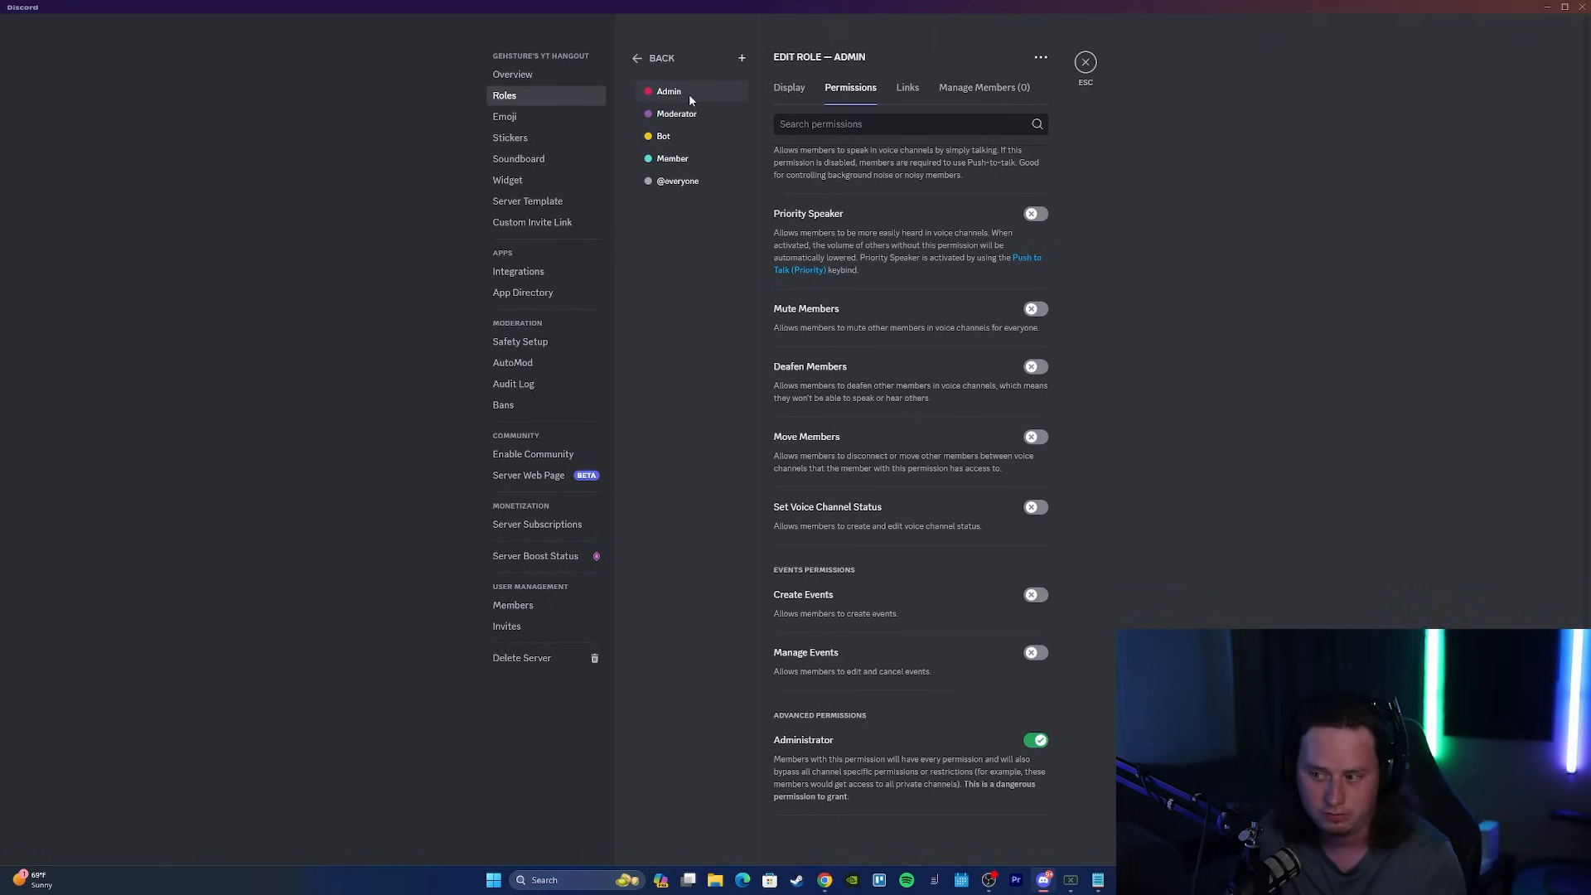
Turn on the Kick Members, Ban Members, Timeout Members and Manage Nicknames permissions for the Moderator role.
click(710, 116)
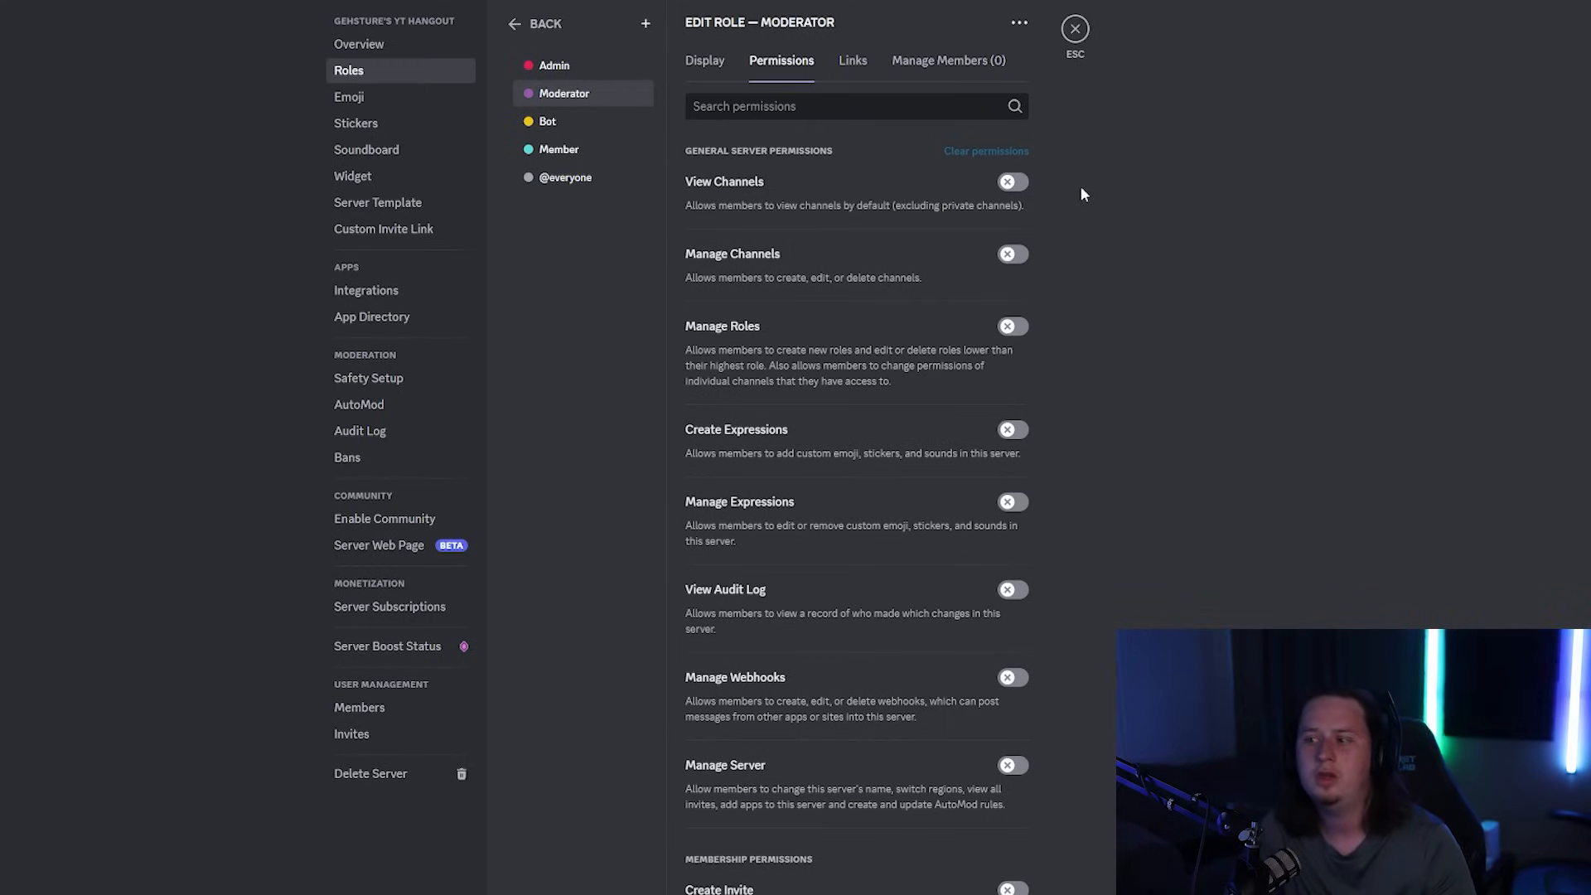
scroll(1066, 356, down, 6)
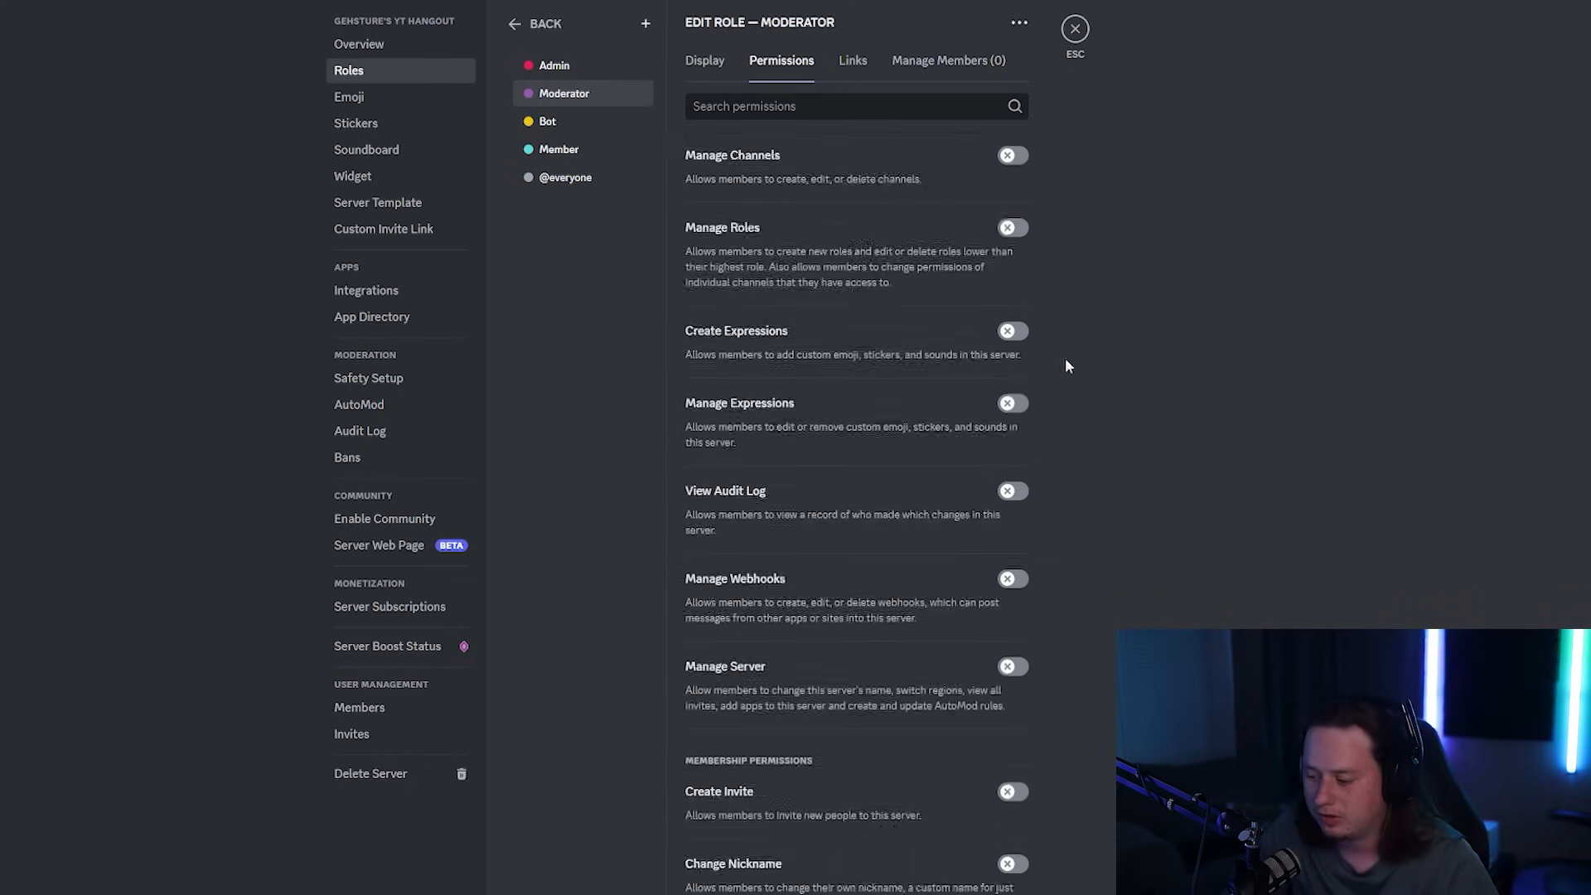
scroll(968, 554, down, 1)
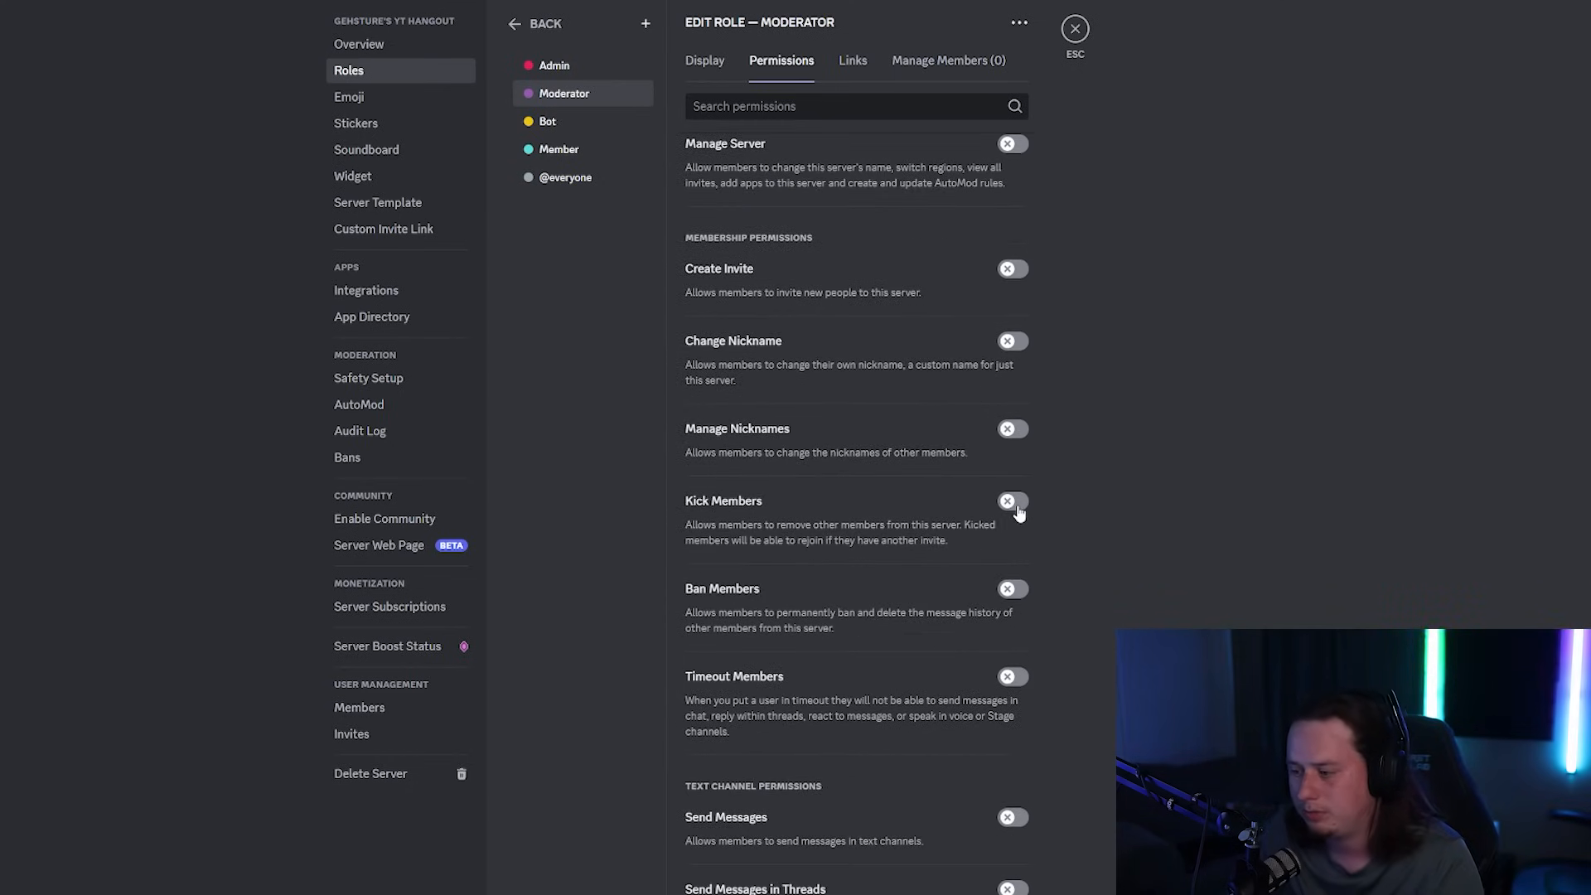
click(1016, 502)
click(1009, 590)
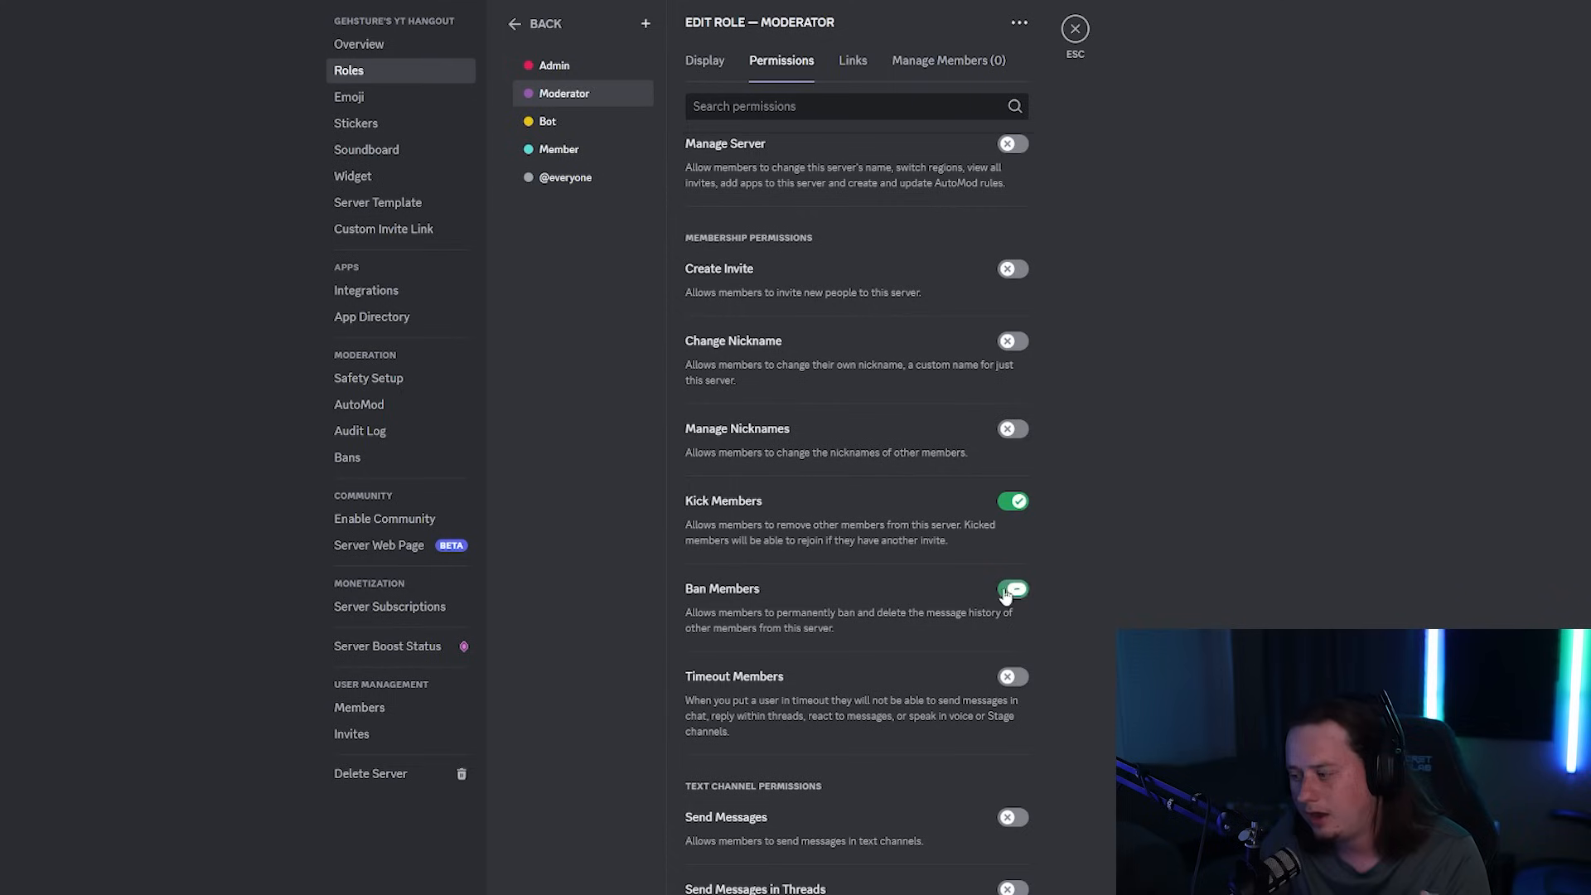
click(1011, 678)
click(1007, 438)
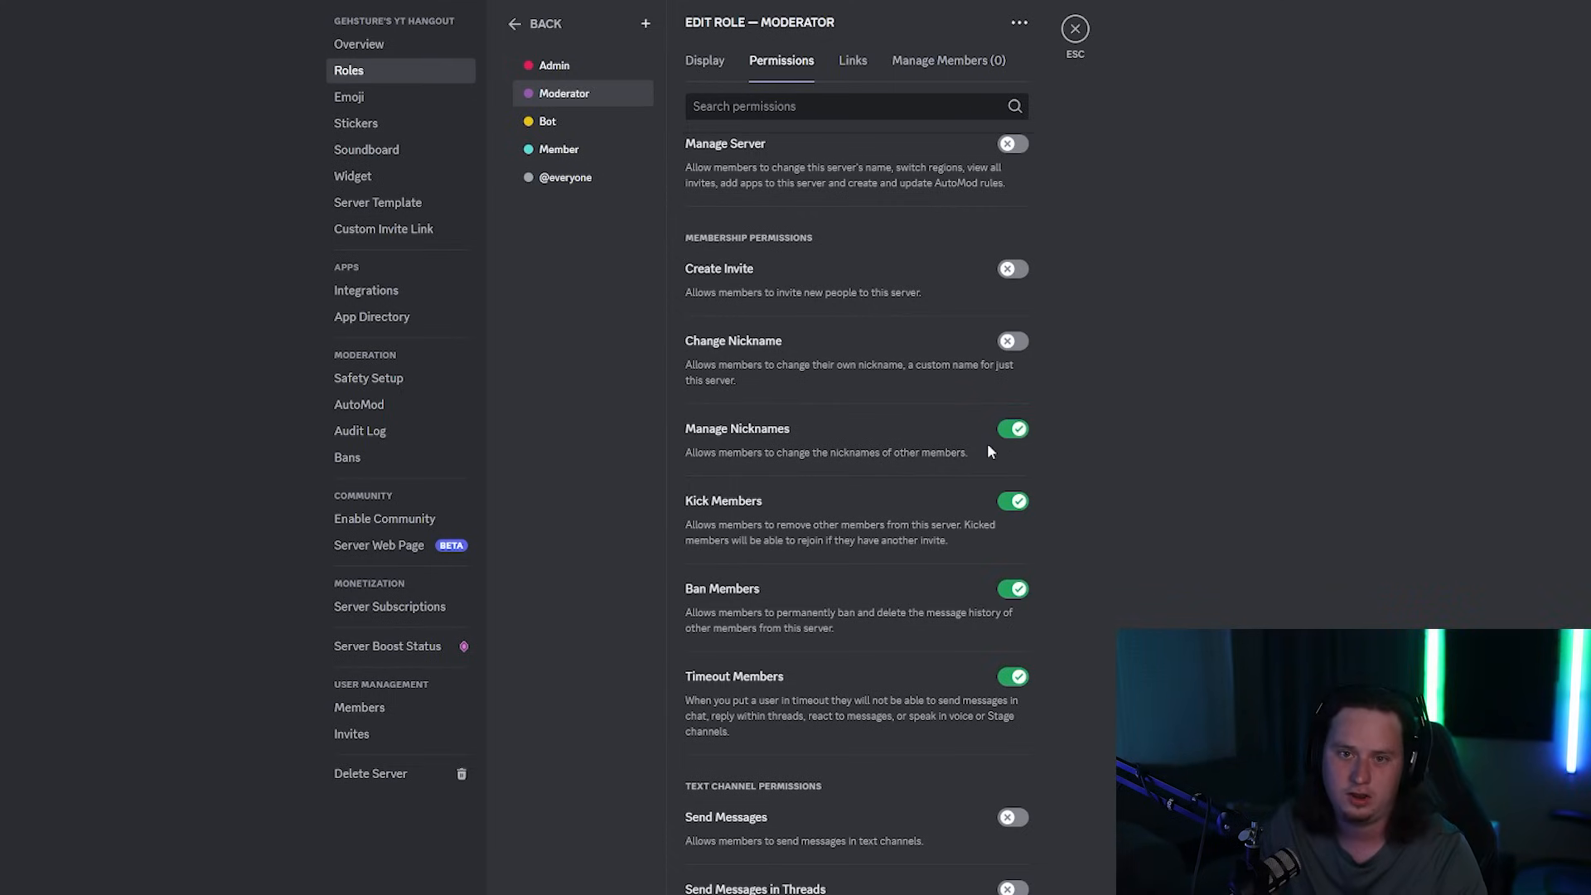
Turn on the Manage Messages permission for the Moderator role and save the changes.
scroll(1060, 596, down, 5)
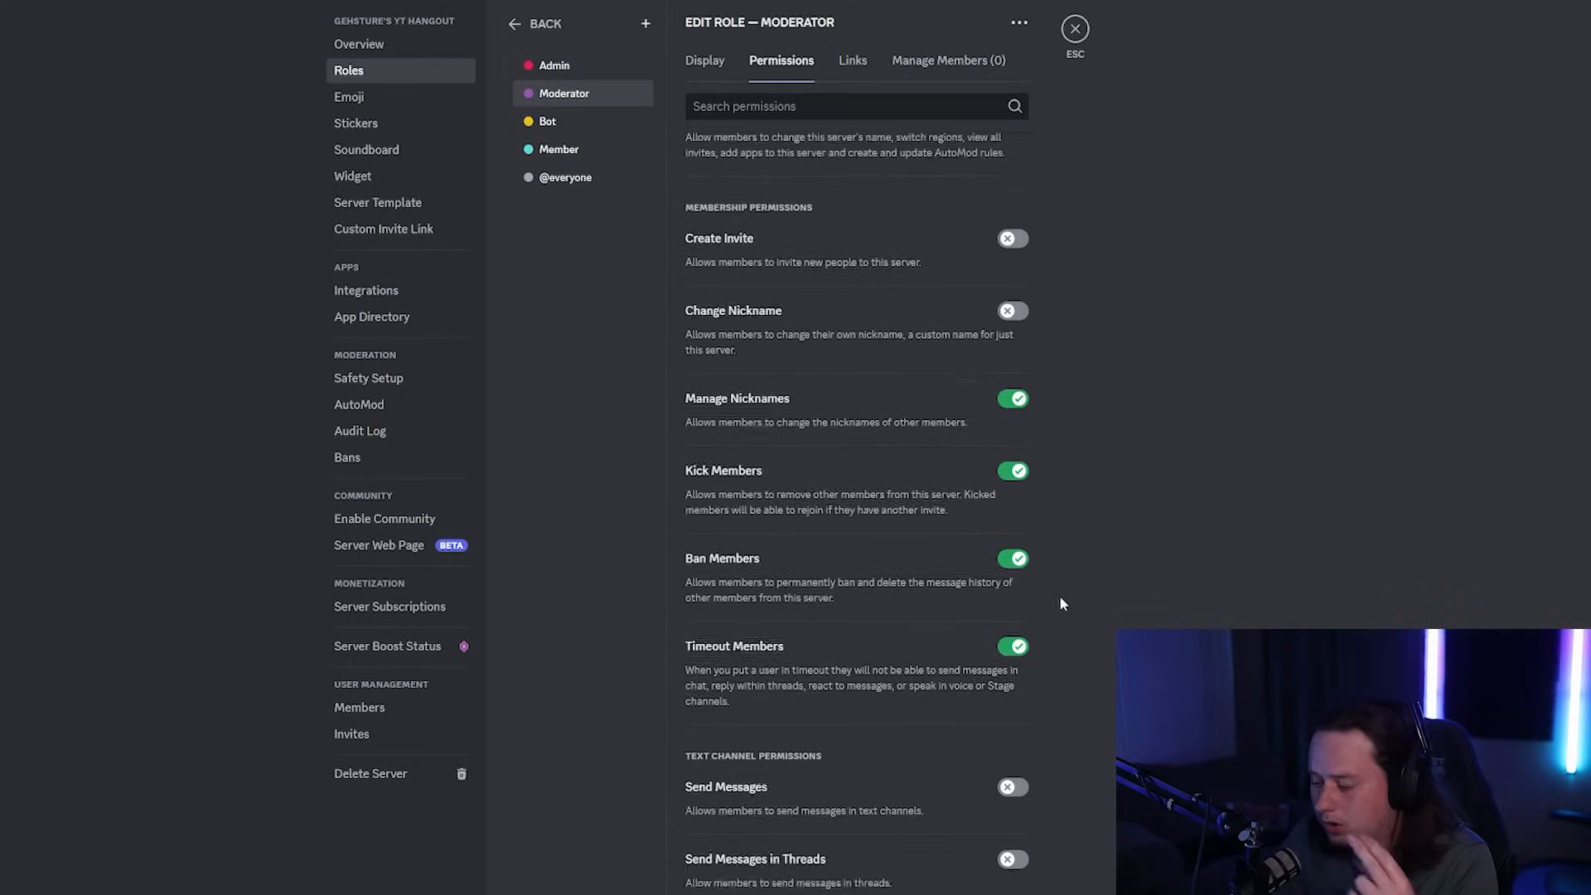
scroll(1034, 702, down, 6)
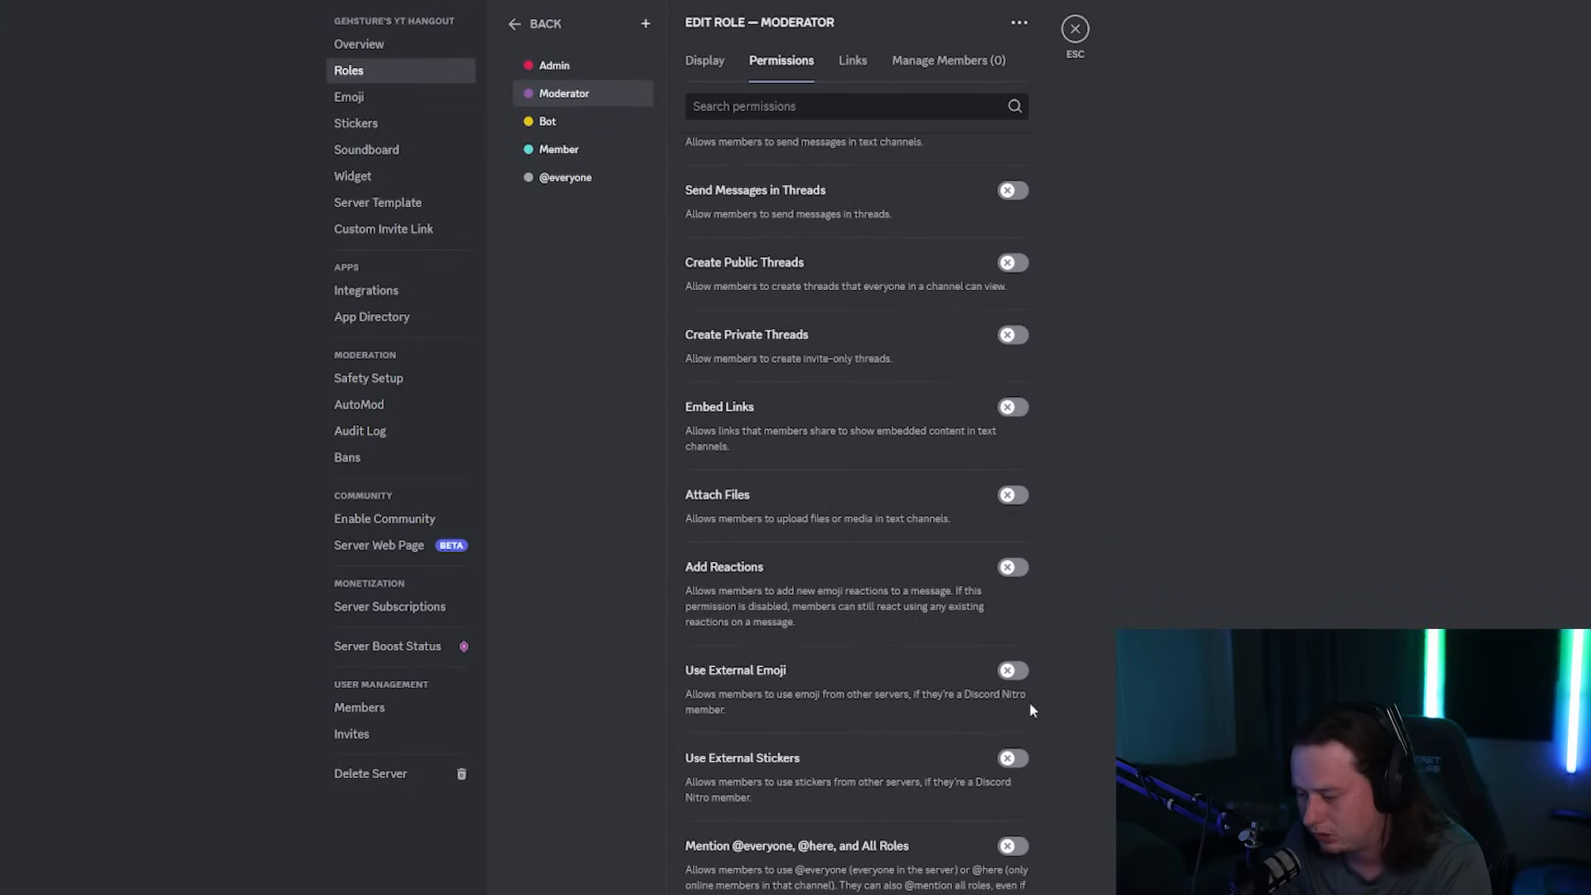
scroll(1036, 704, down, 2)
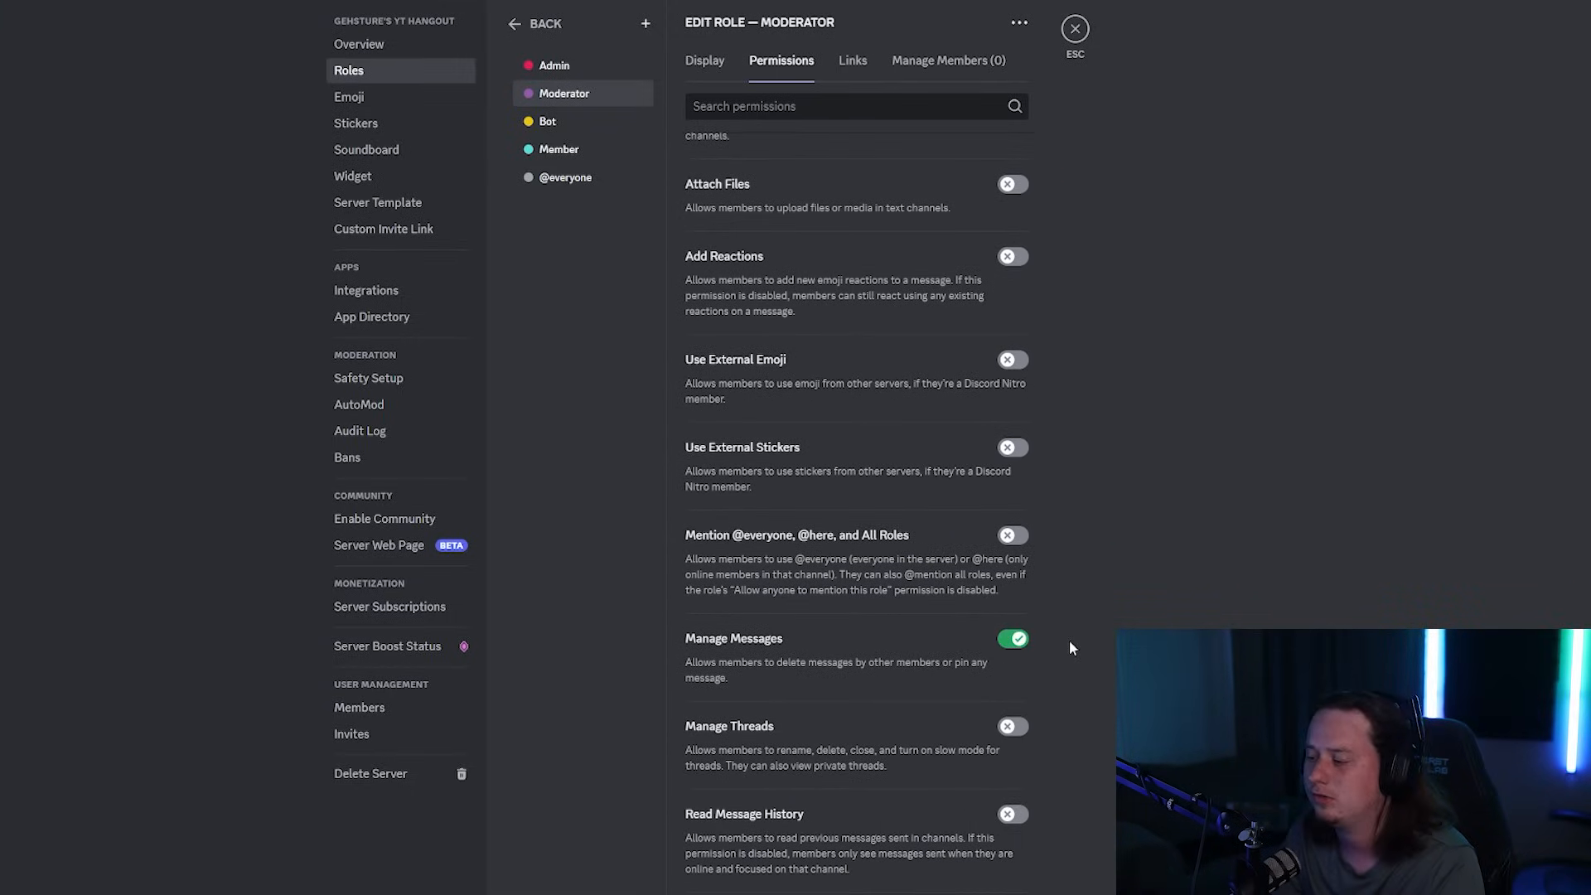
click(1023, 831)
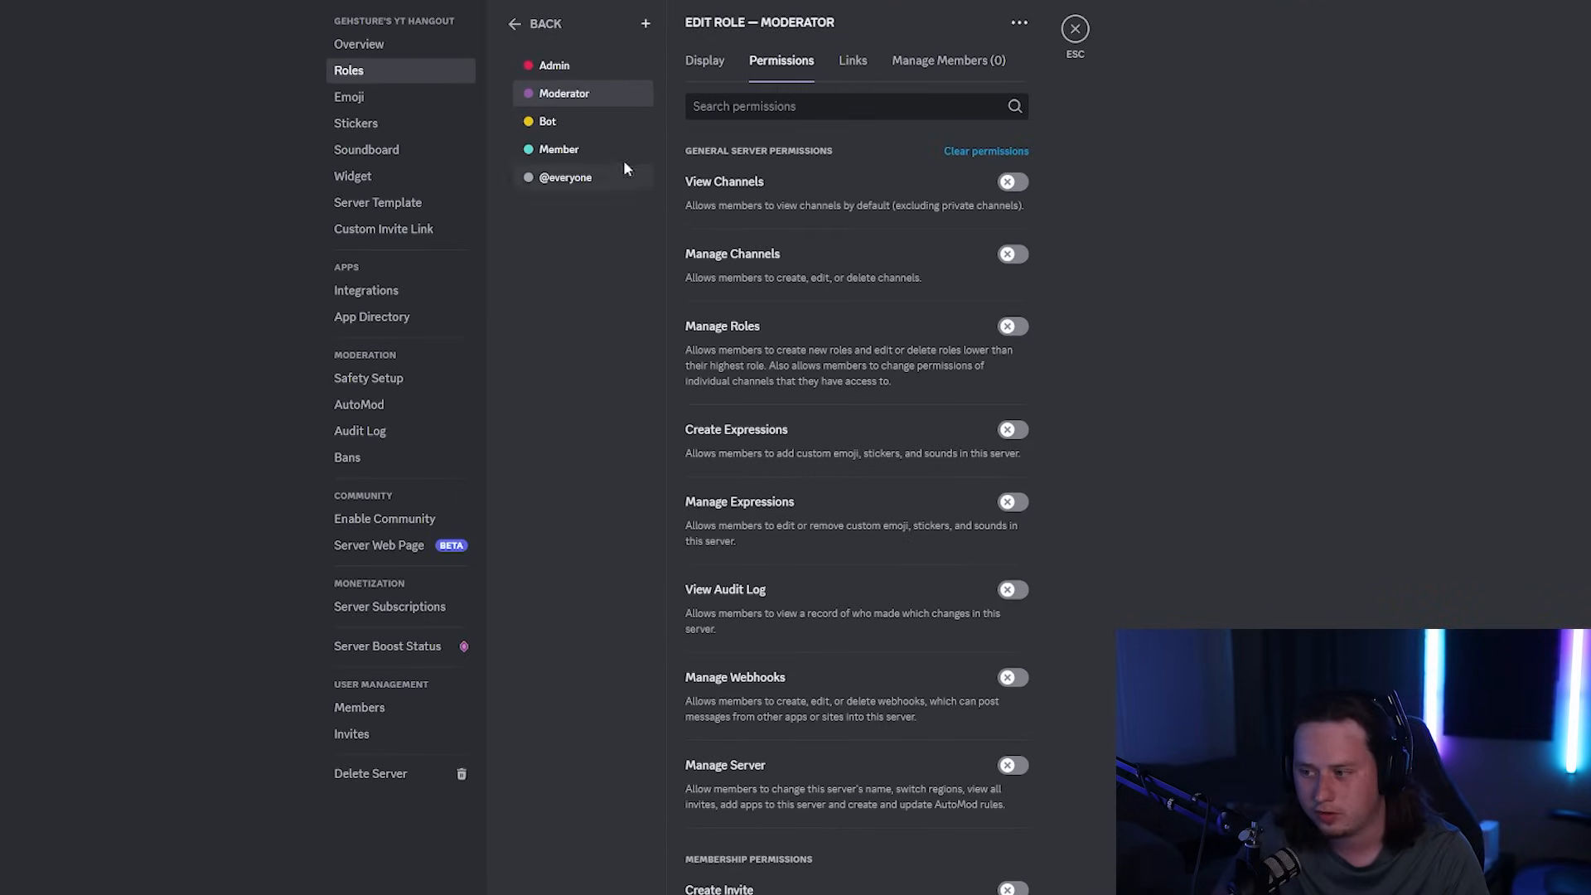
Review the Moderator role's permissions and look at the Bot and Admin roles.
scroll(931, 224, down, 8)
scroll(850, 166, up, 5)
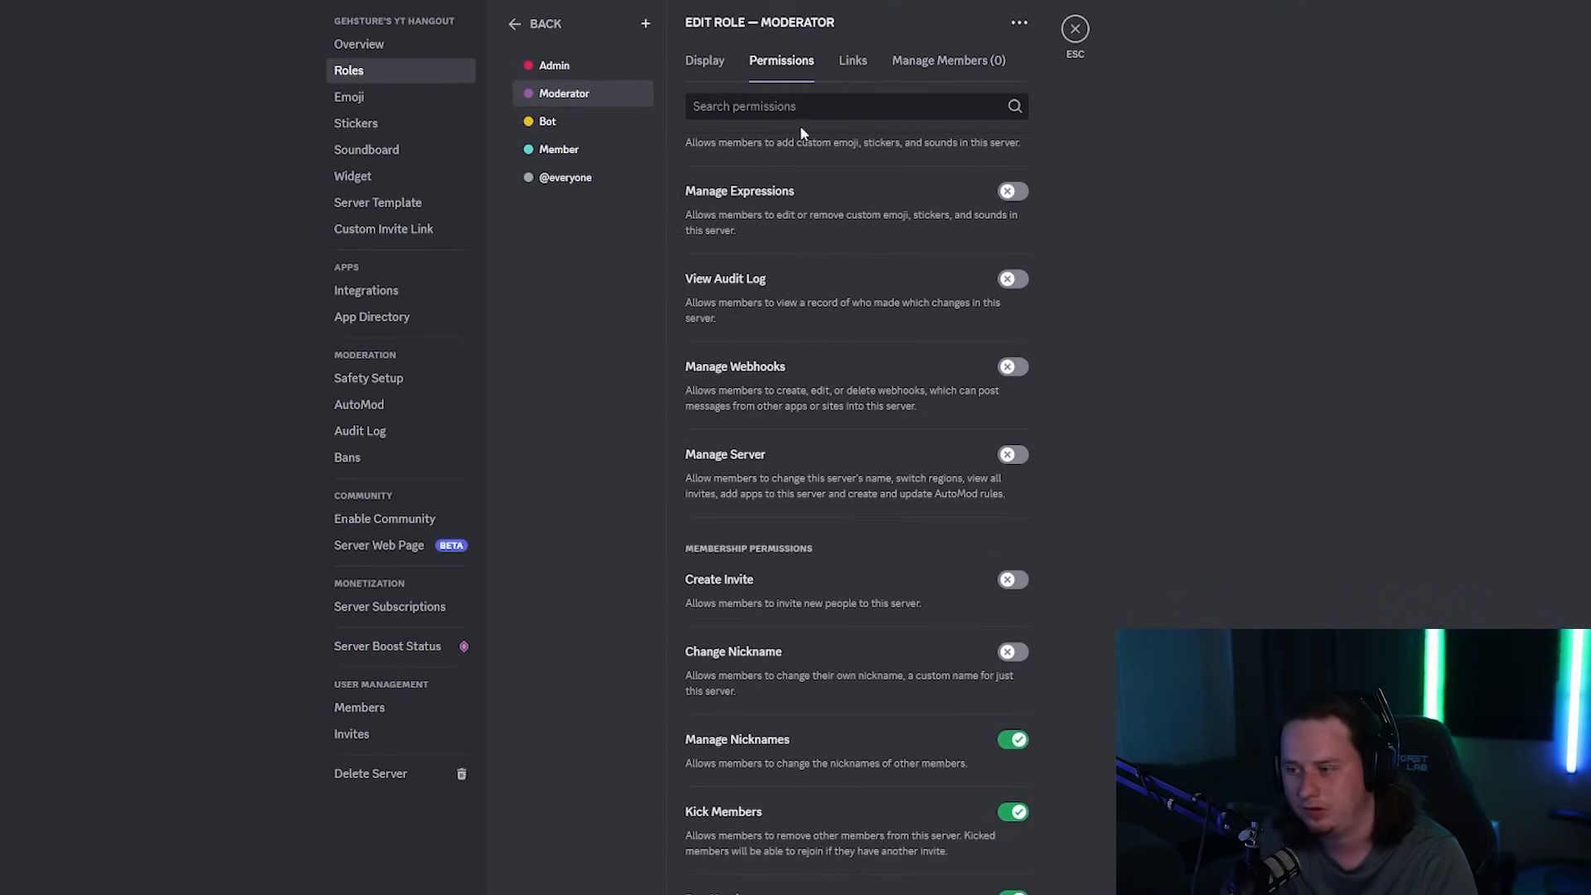
click(580, 124)
click(576, 68)
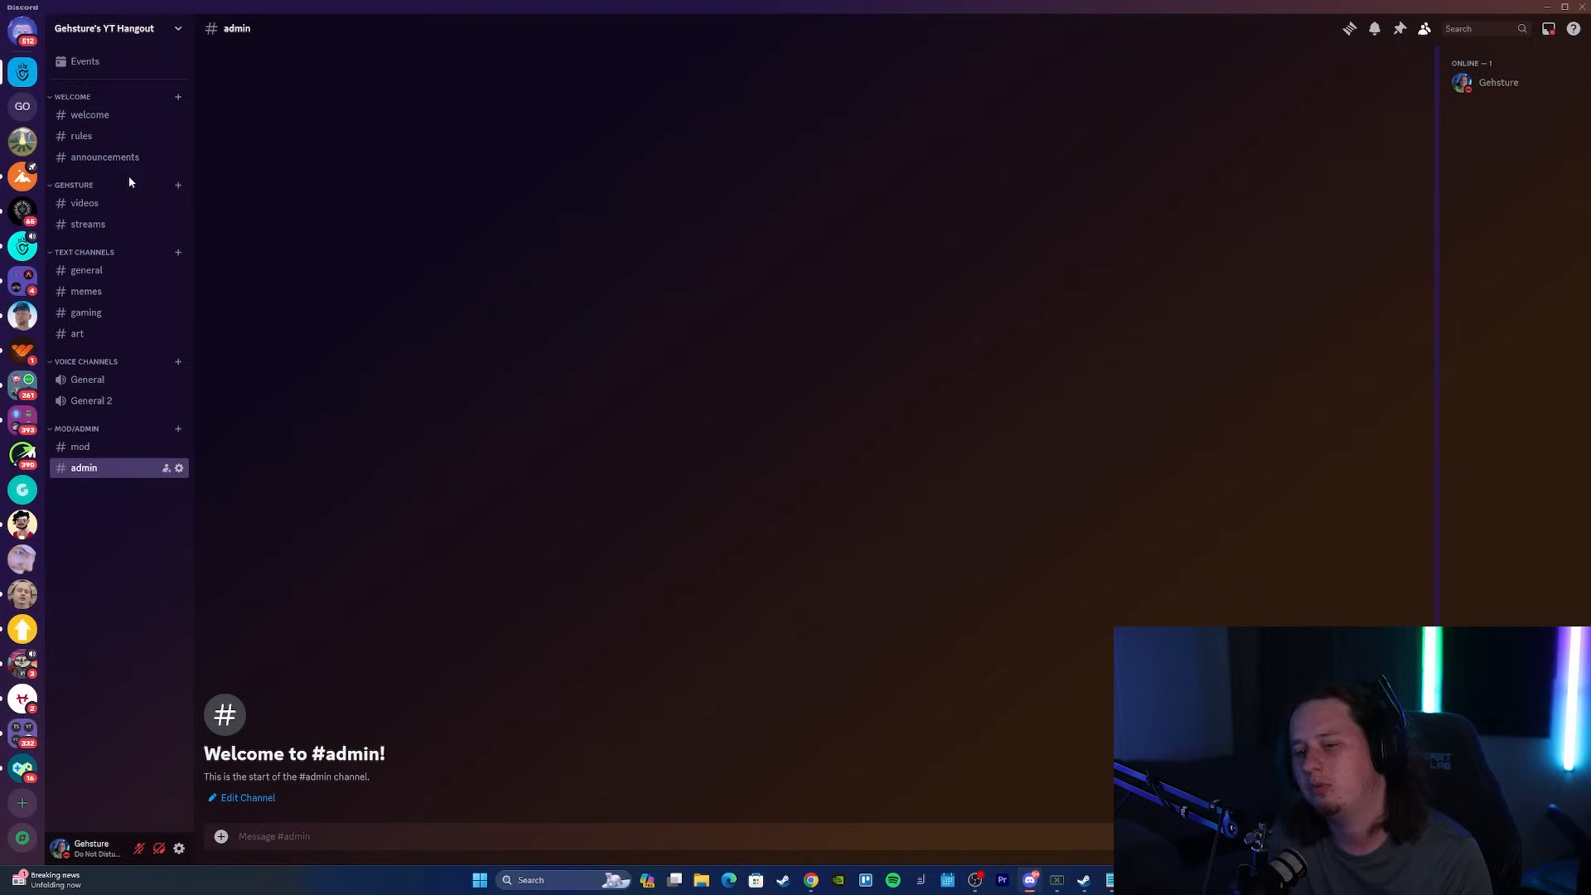
Send the test messages "sdf", "asdf", "asef" and "aews" in the streams channel, clearing any unsent text.
click(95, 225)
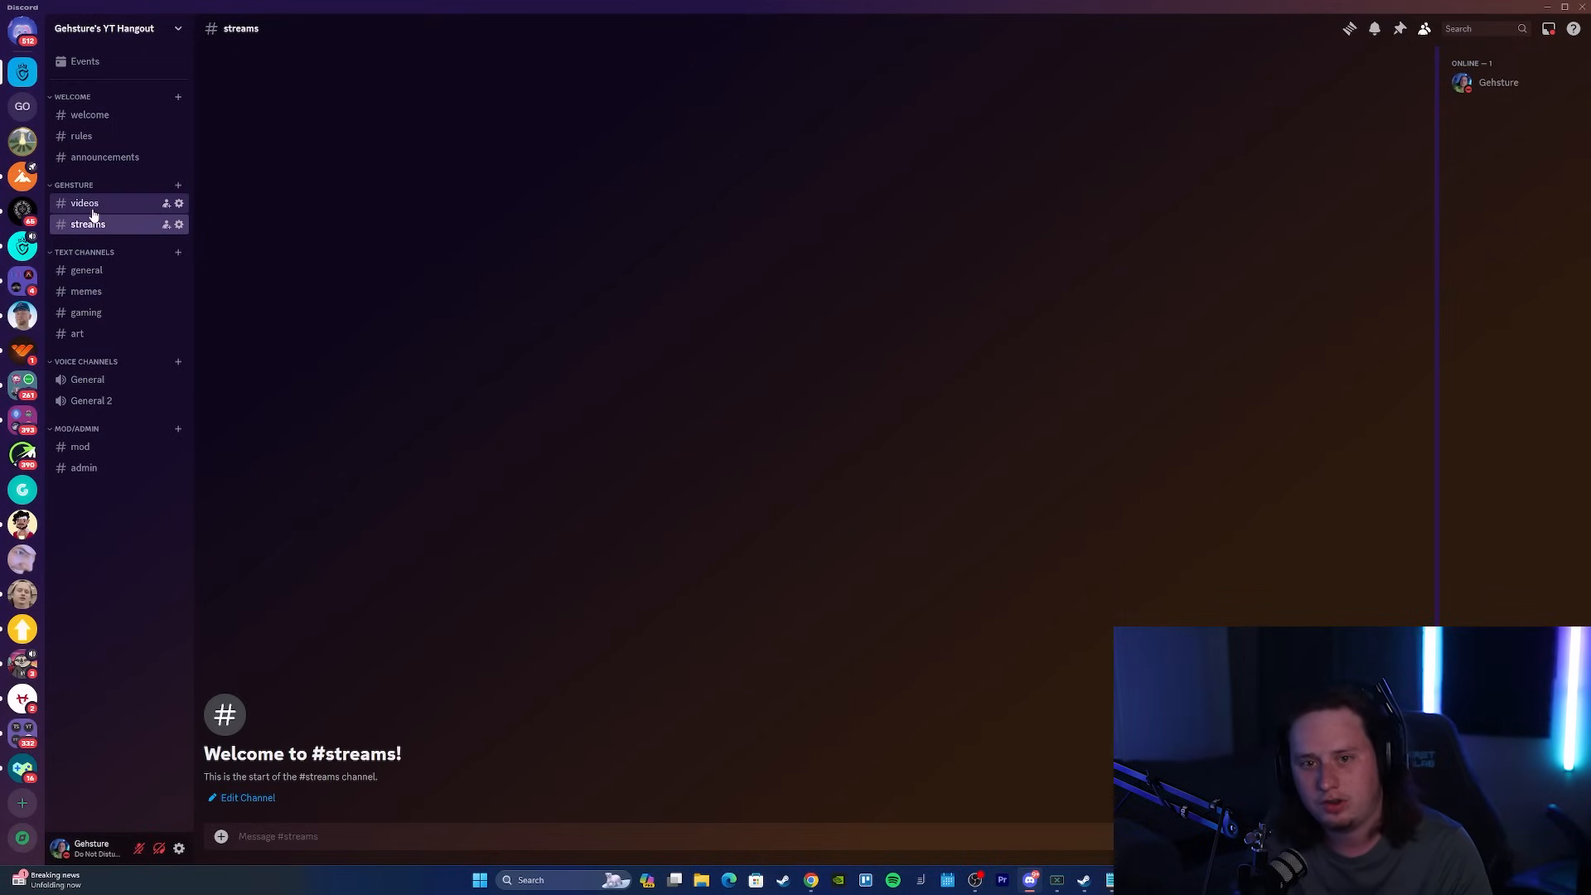
text(sdf asdf asef aews f)
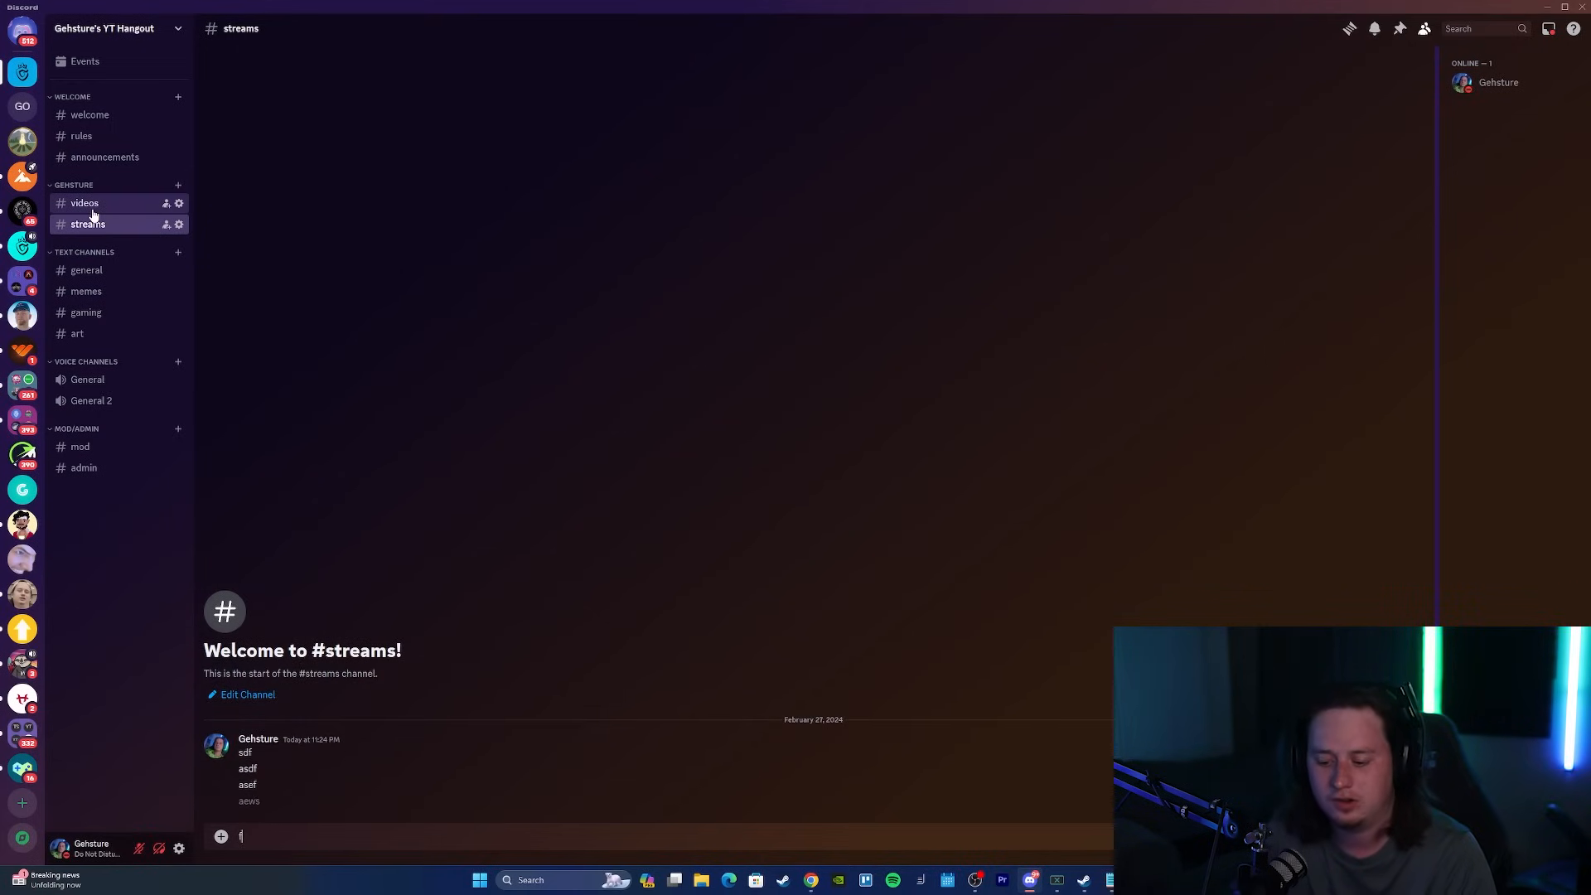
key(BackSpace)
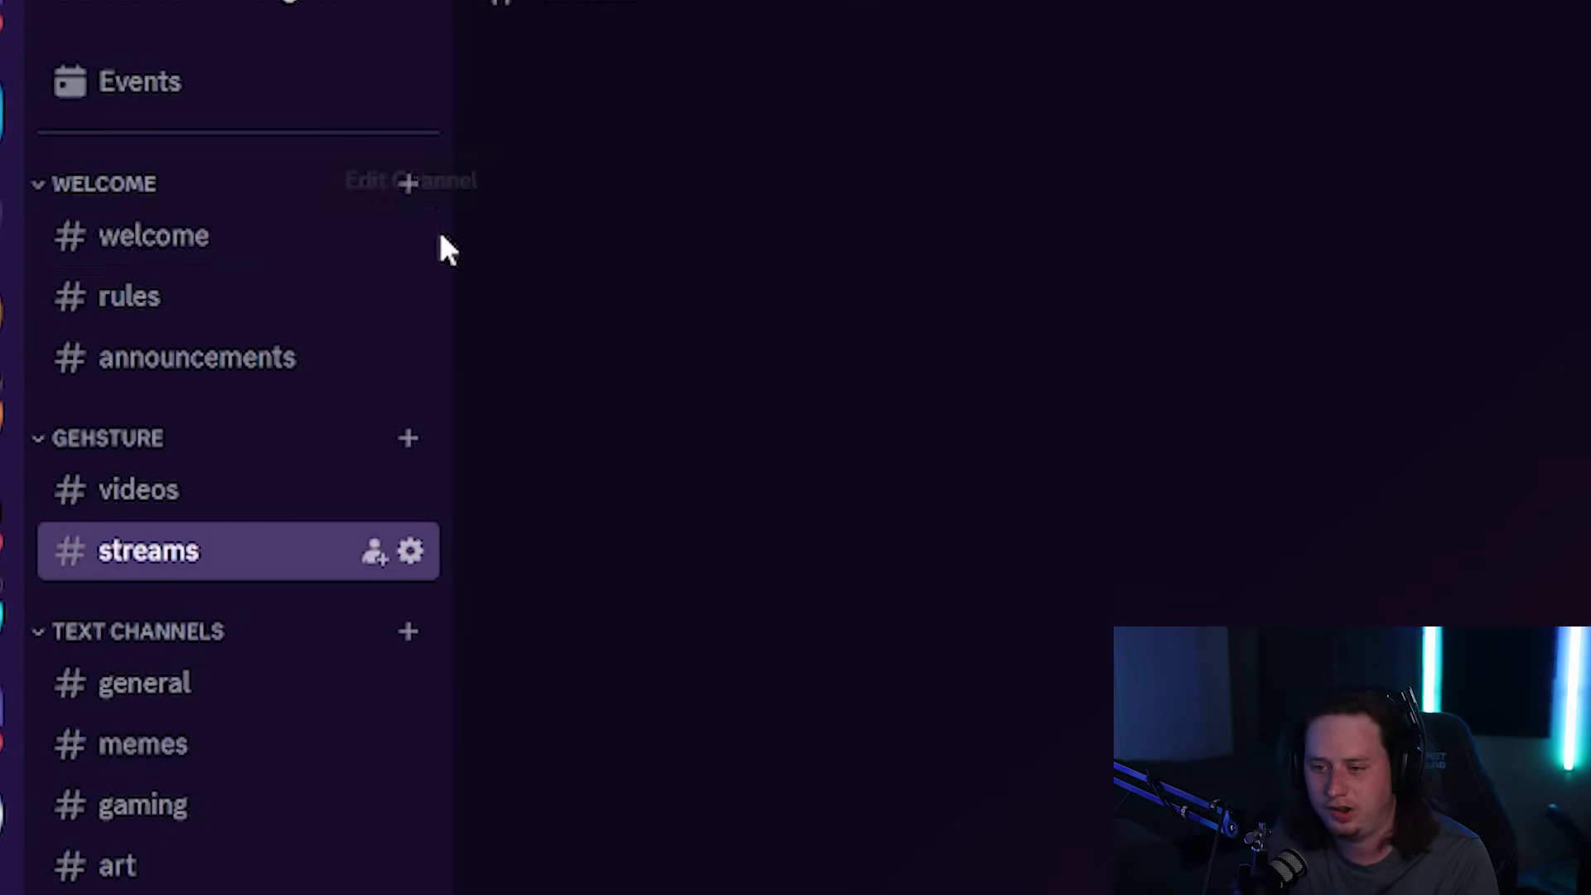
Review the welcome channel's permissions, and look at the videos and streams channels.
click(415, 240)
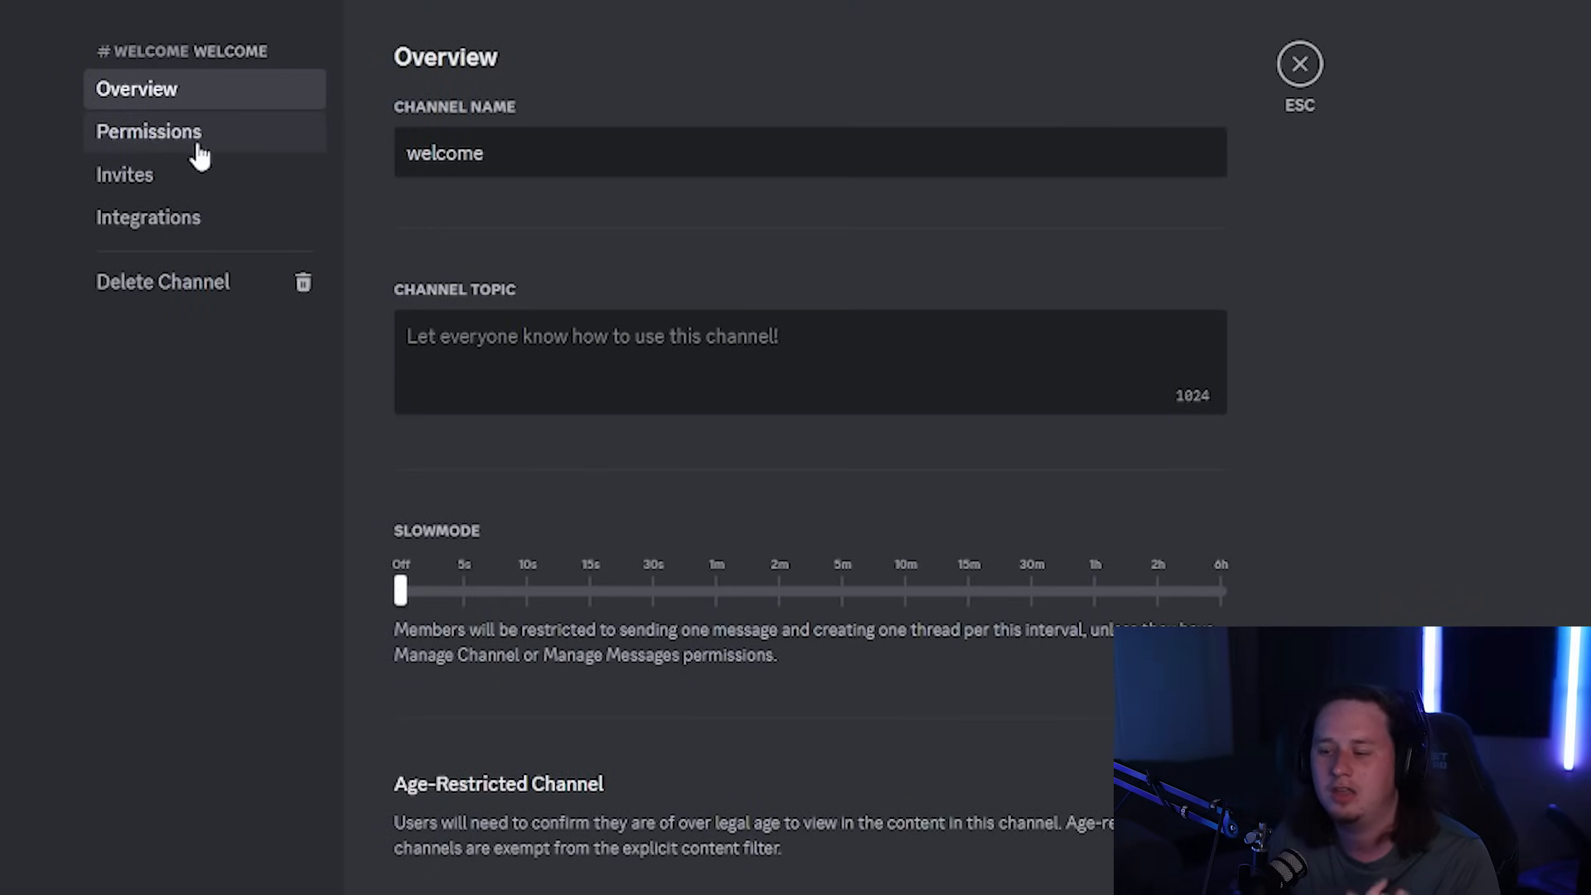
click(266, 143)
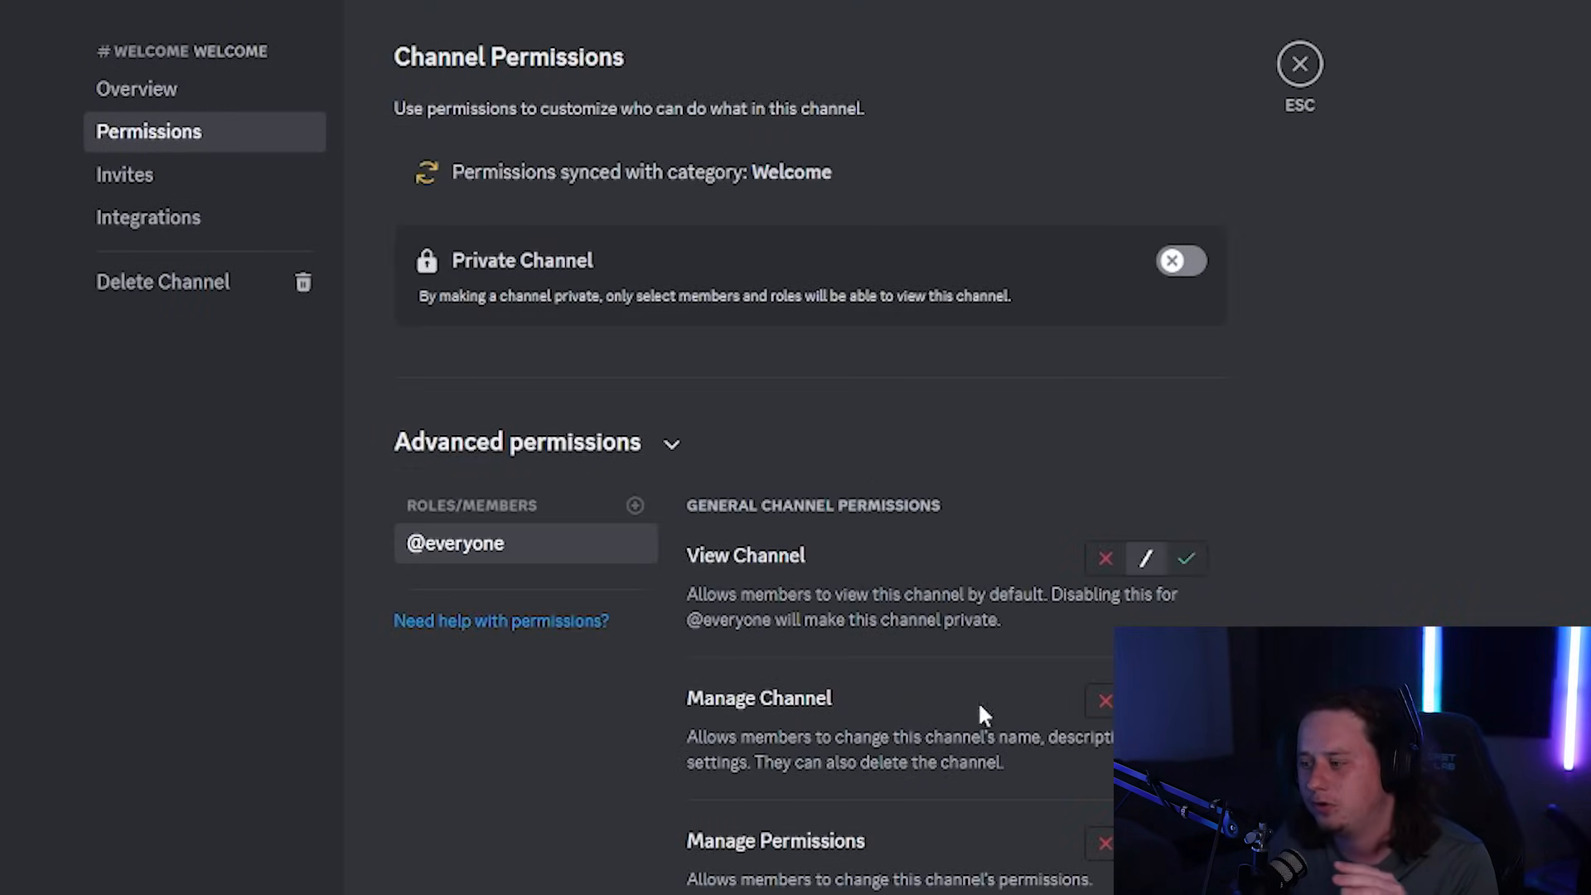
scroll(979, 706, down, 2)
scroll(980, 706, up, 2)
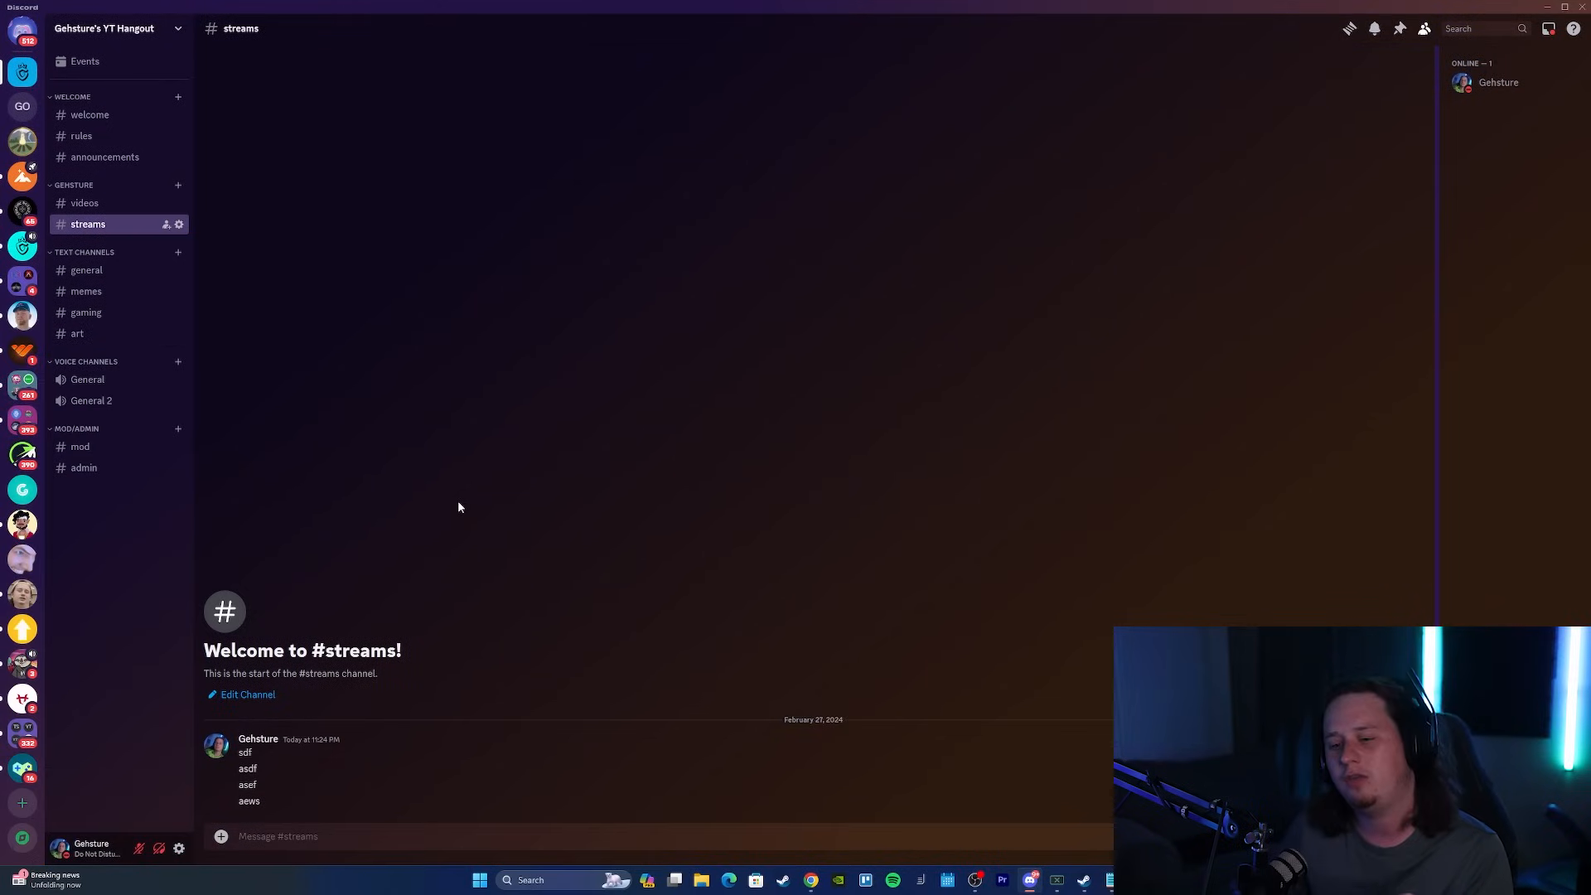
click(85, 203)
click(96, 222)
click(103, 205)
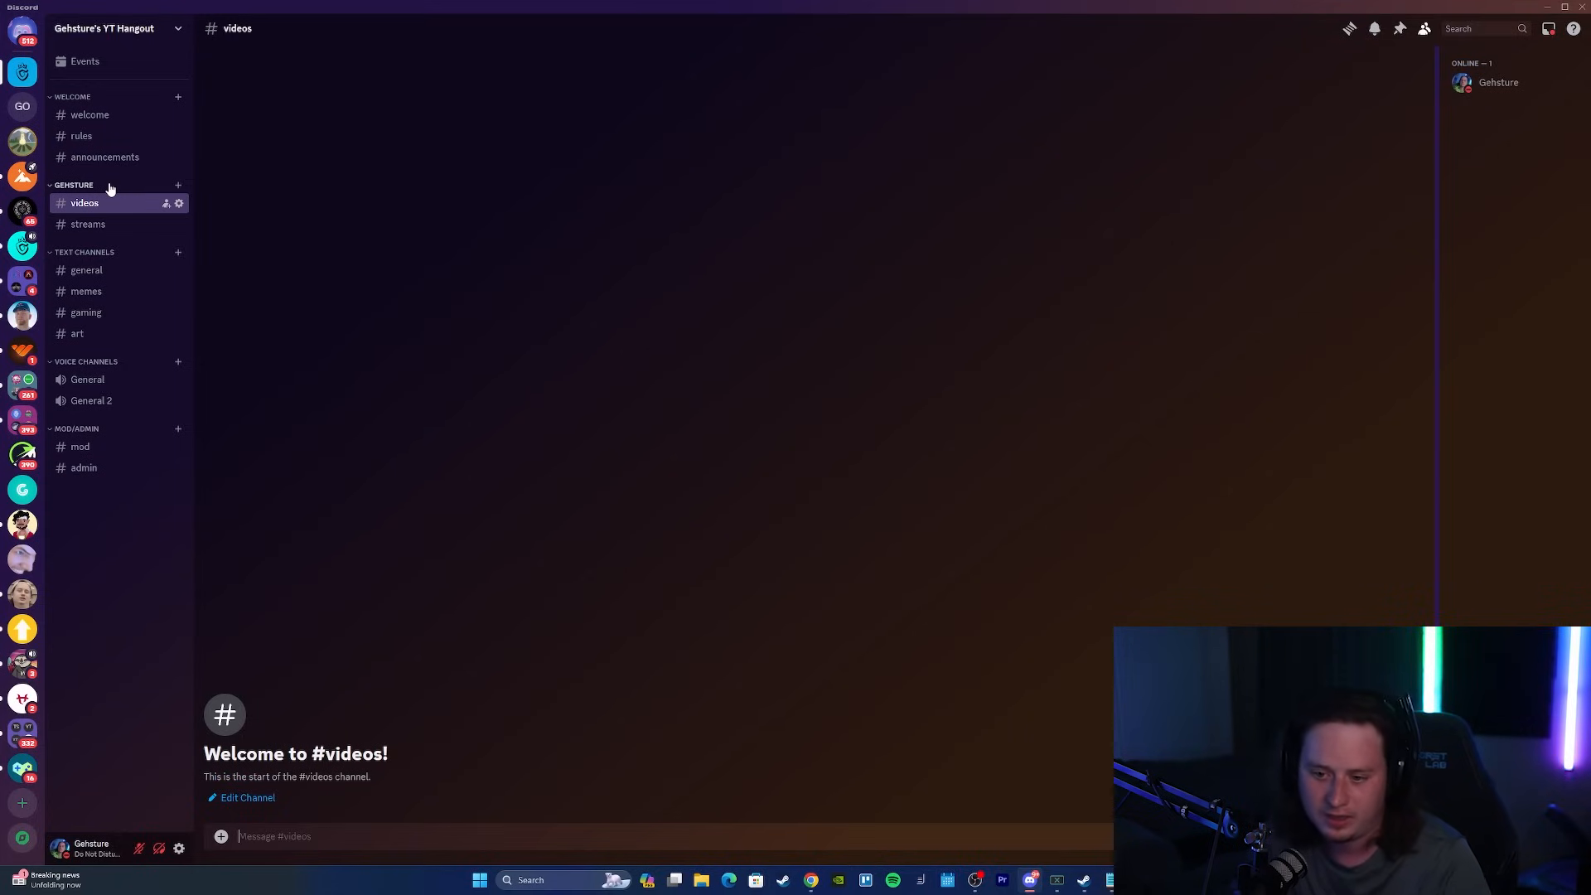
Create a text channel named instagram in the Gehsture category and view its settings.
click(178, 187)
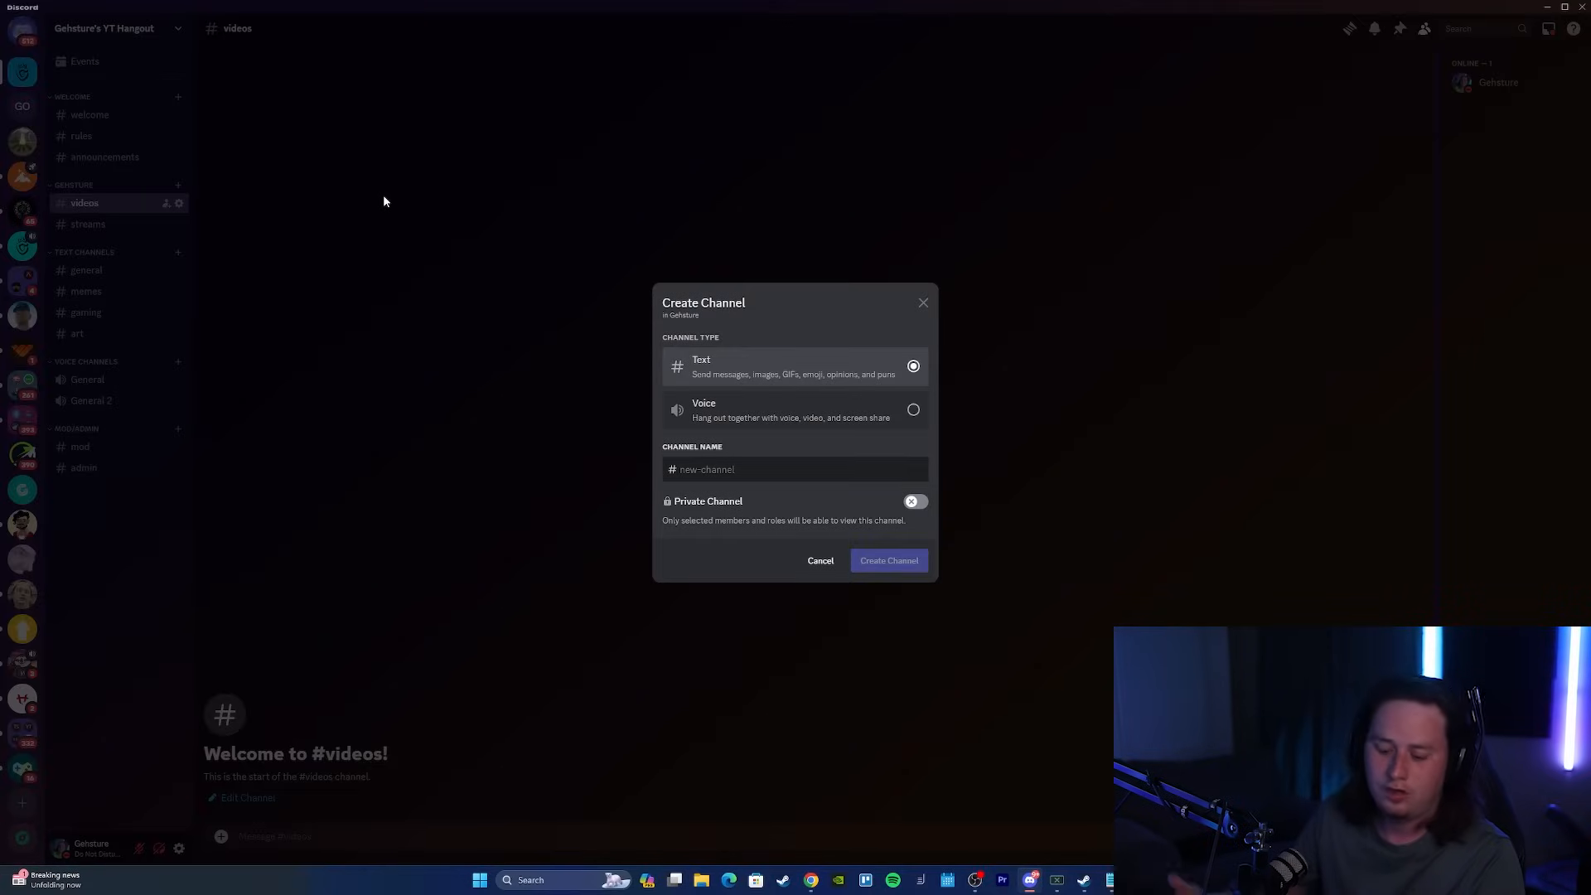
text(instagram)
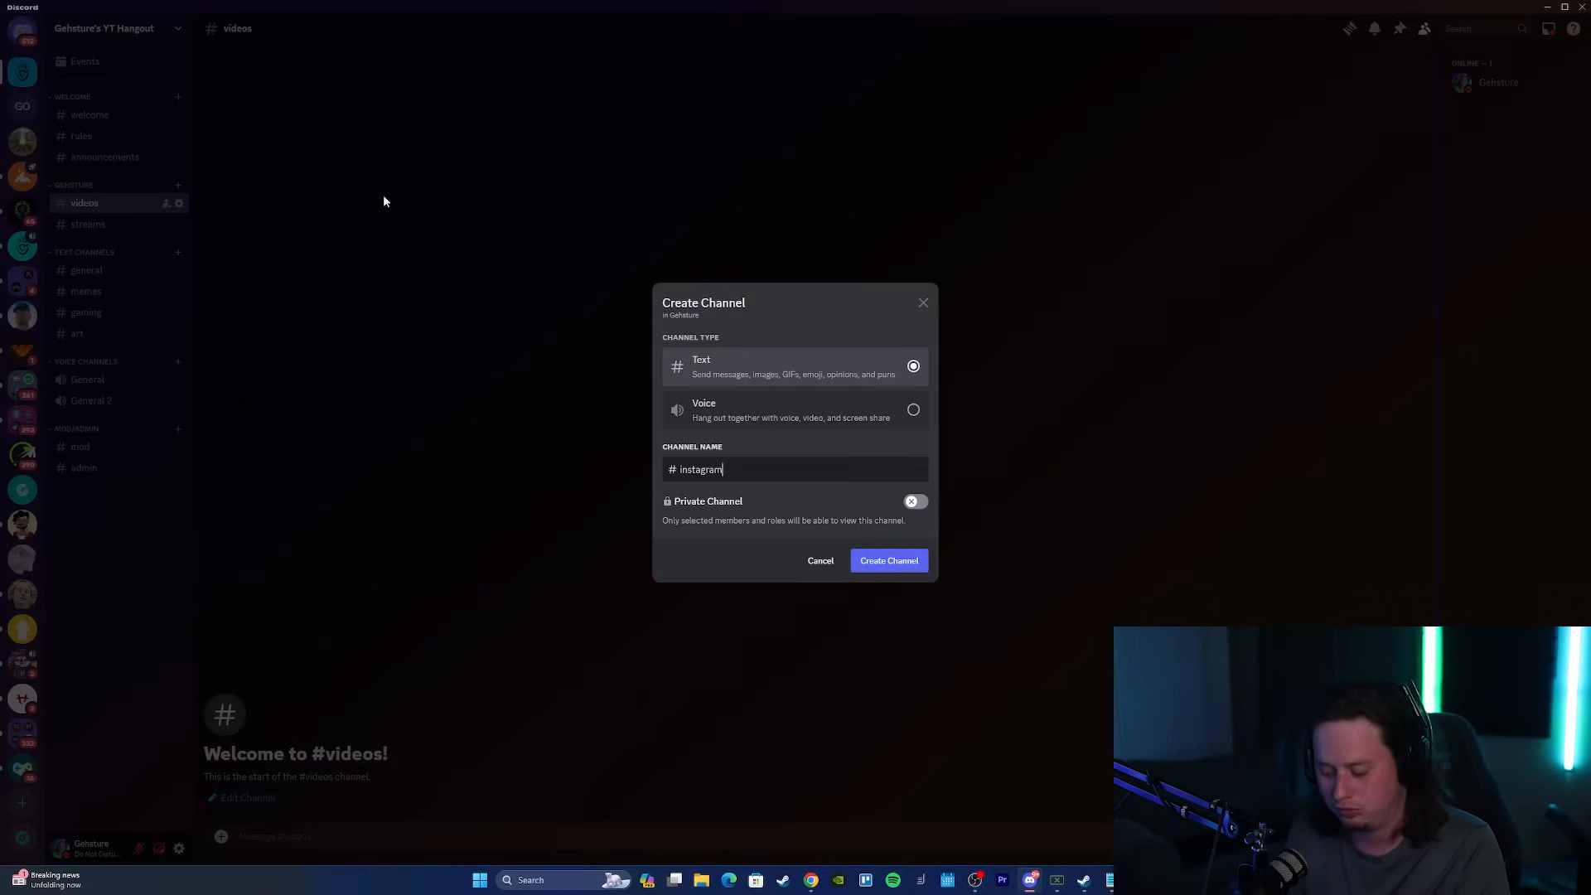
key(Return)
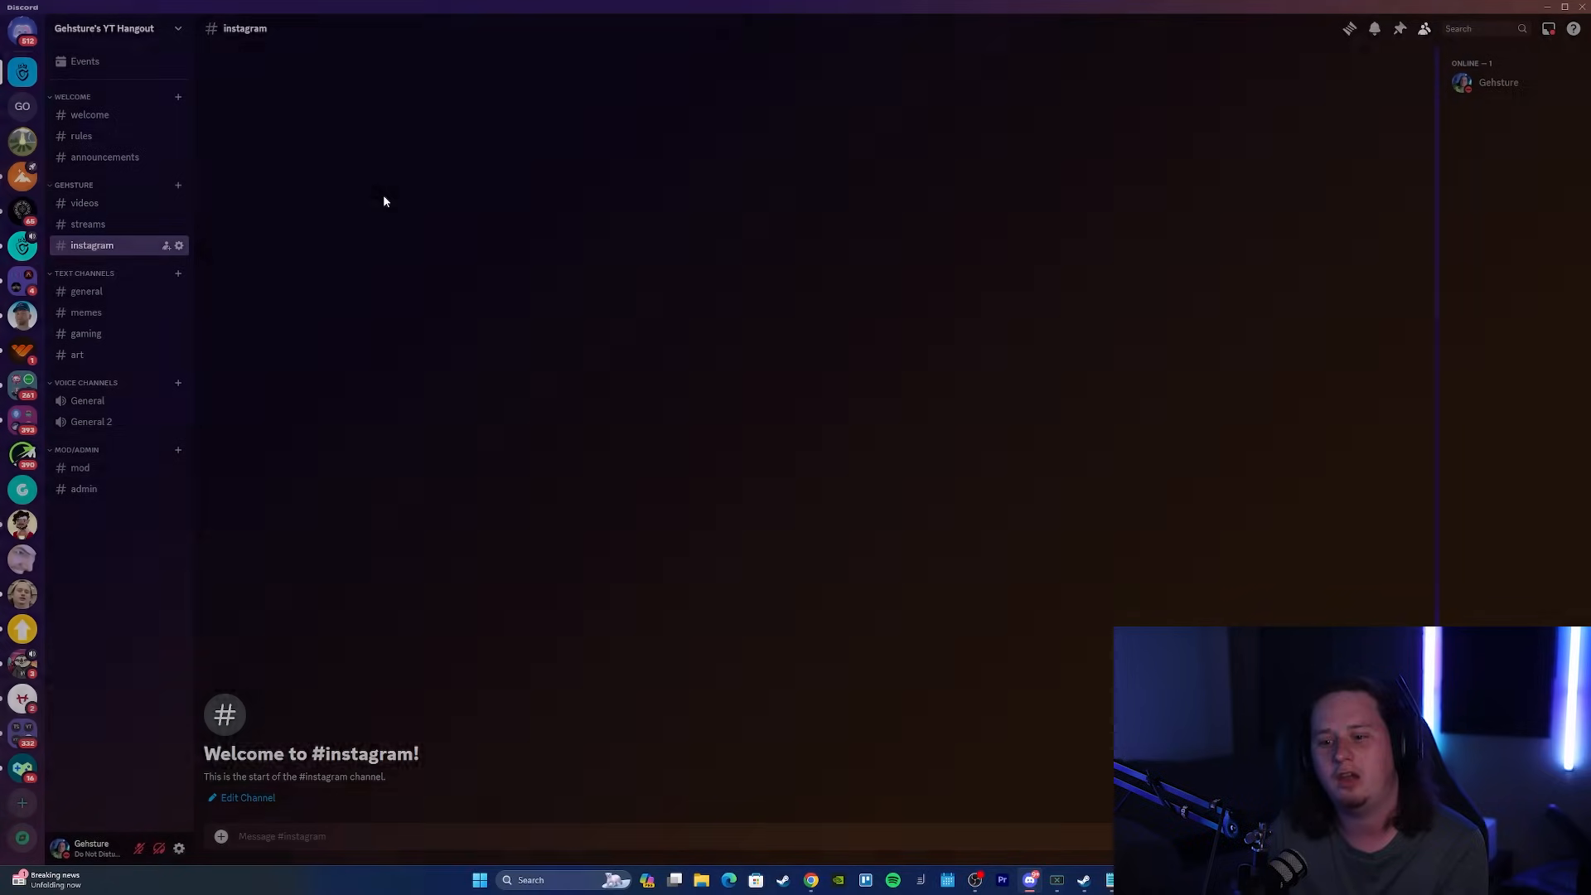
click(177, 246)
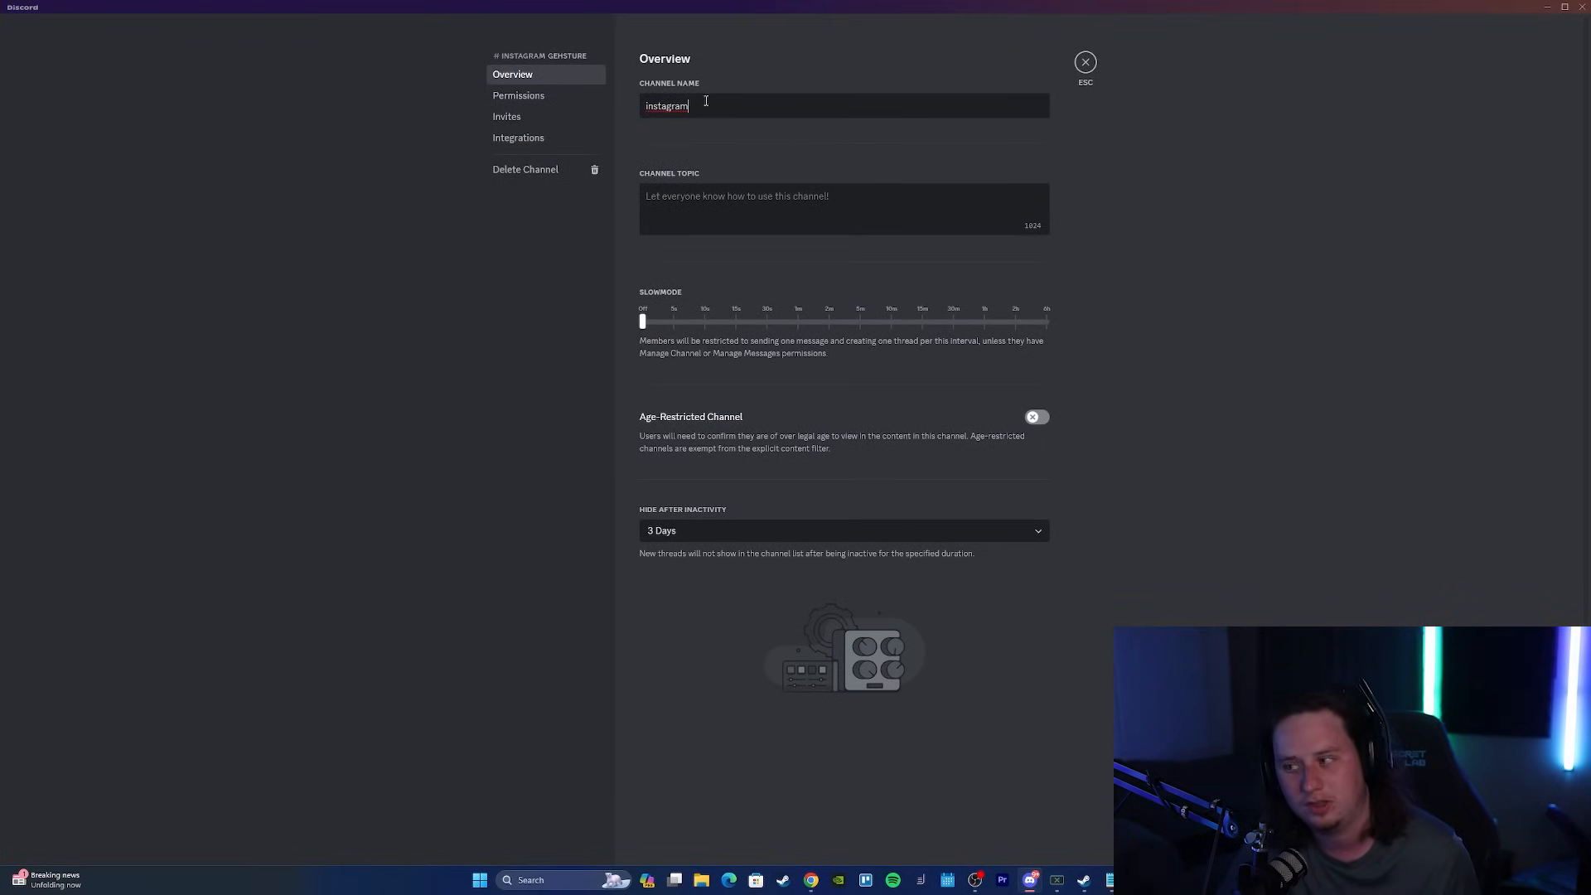
click(1085, 62)
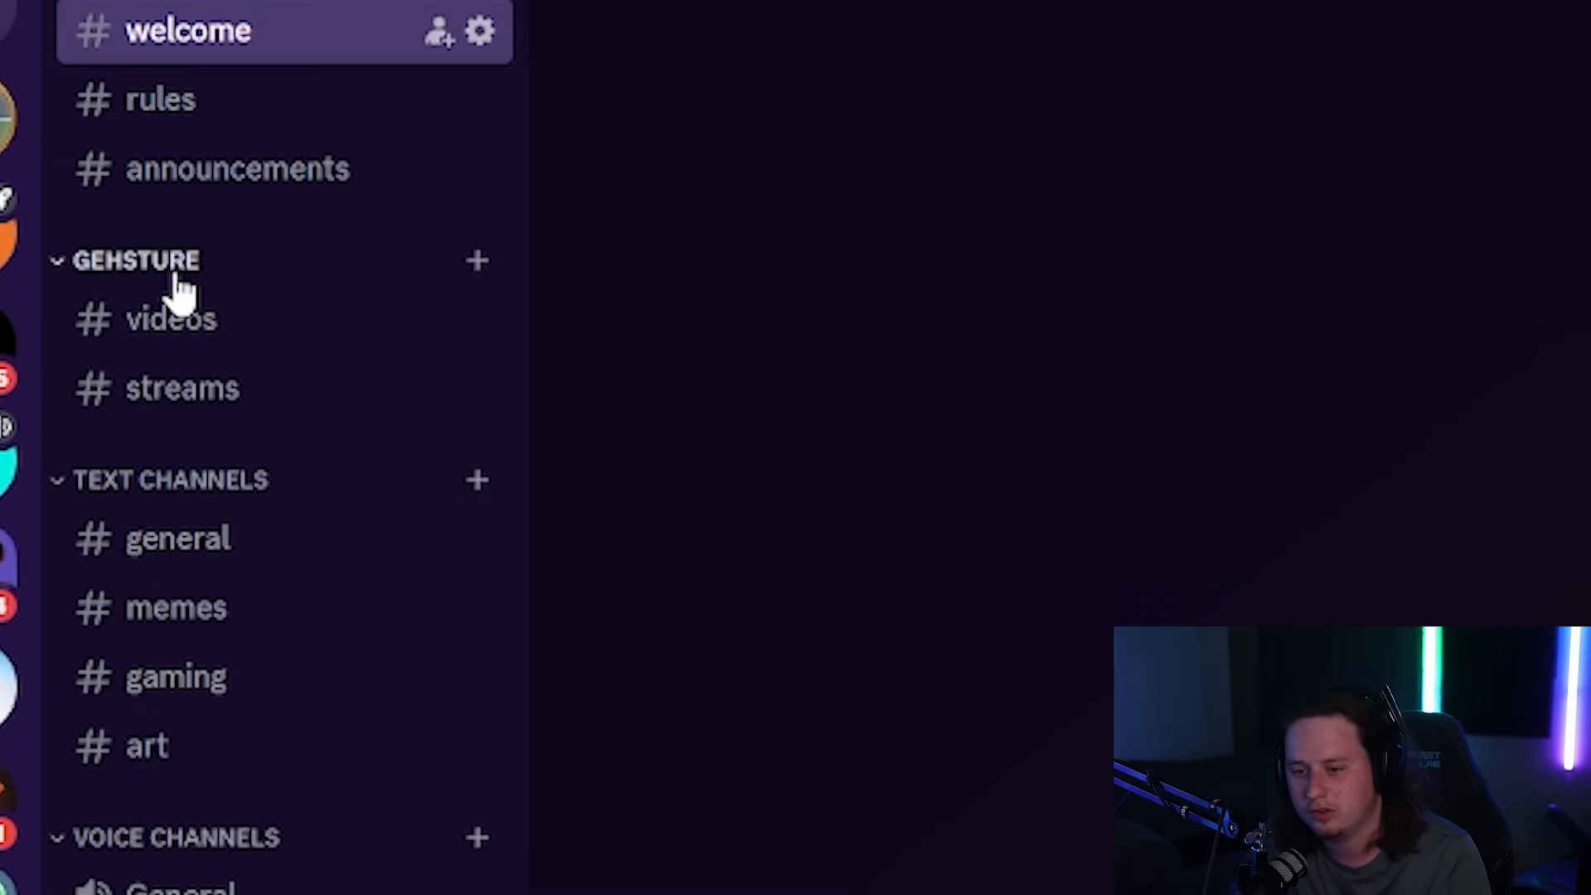
right_click(183, 286)
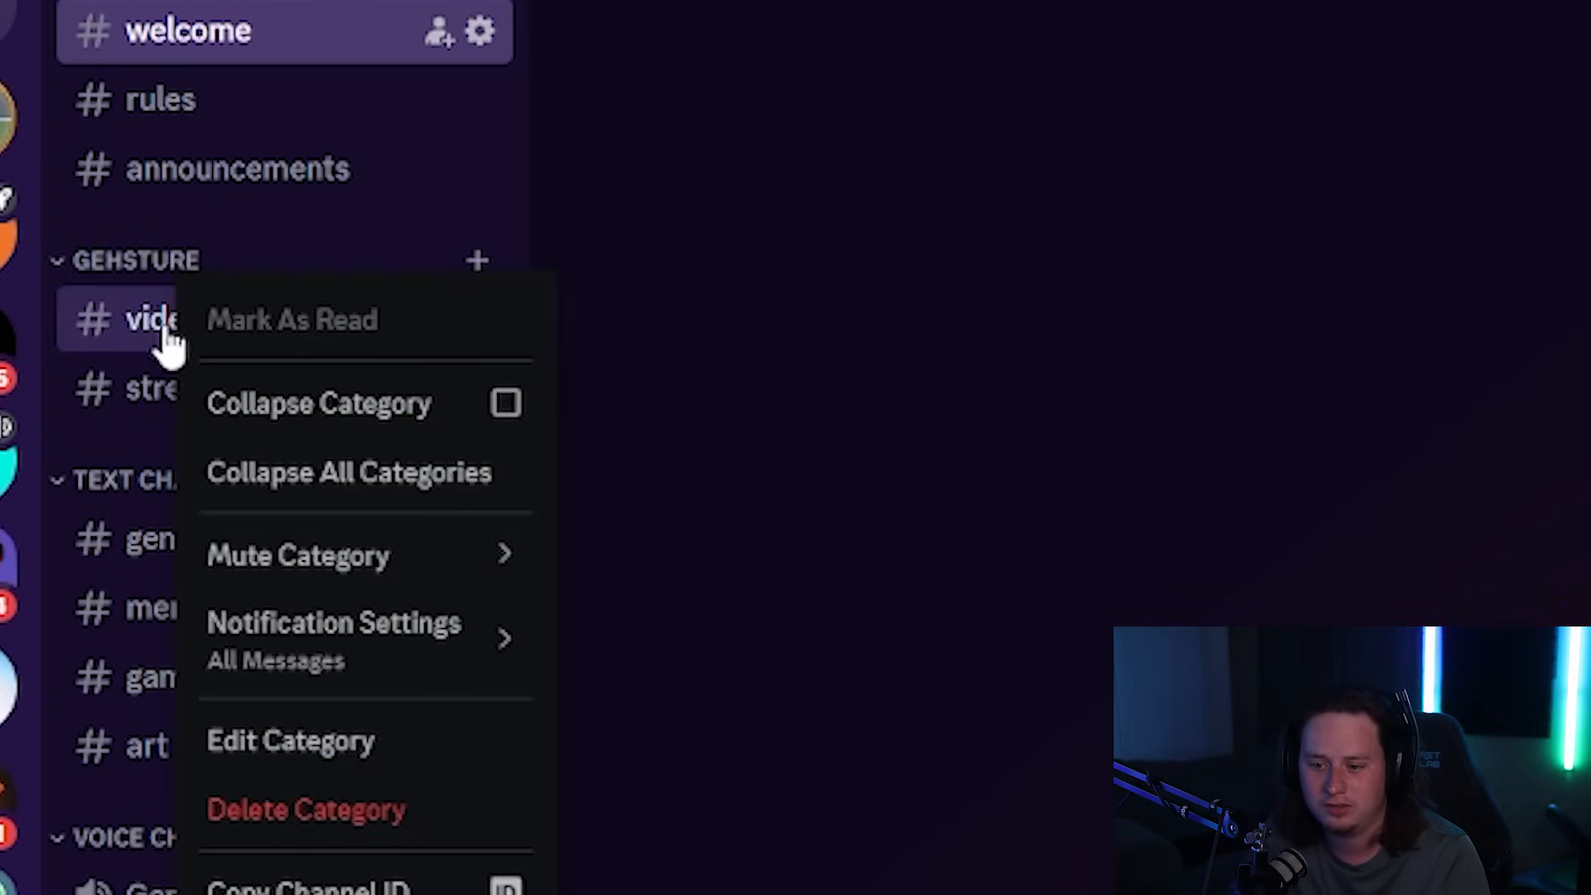
click(356, 746)
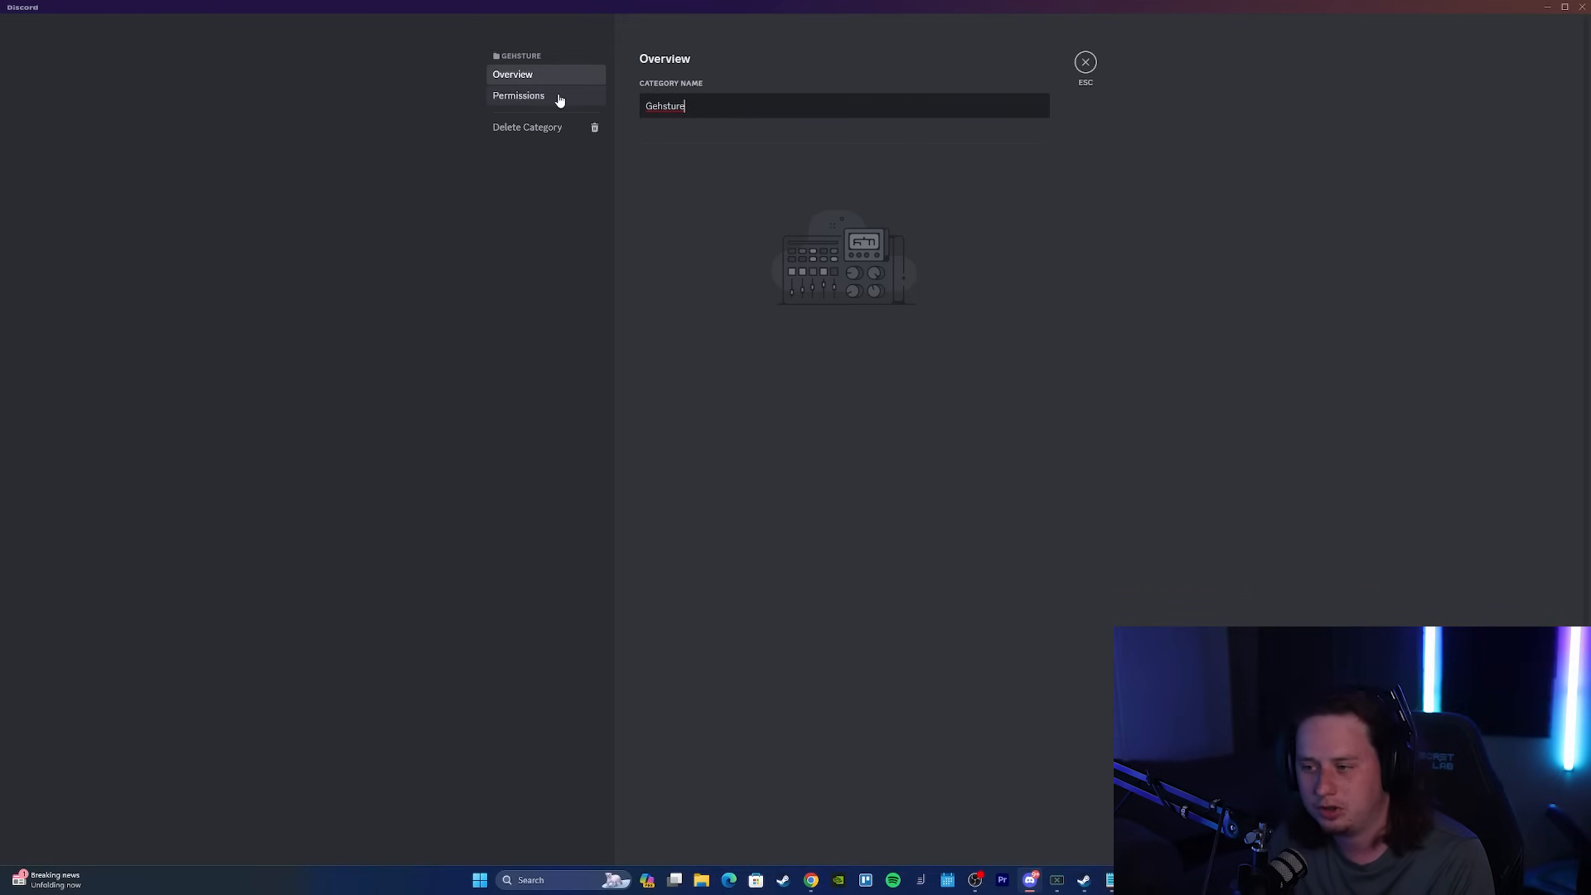
click(560, 98)
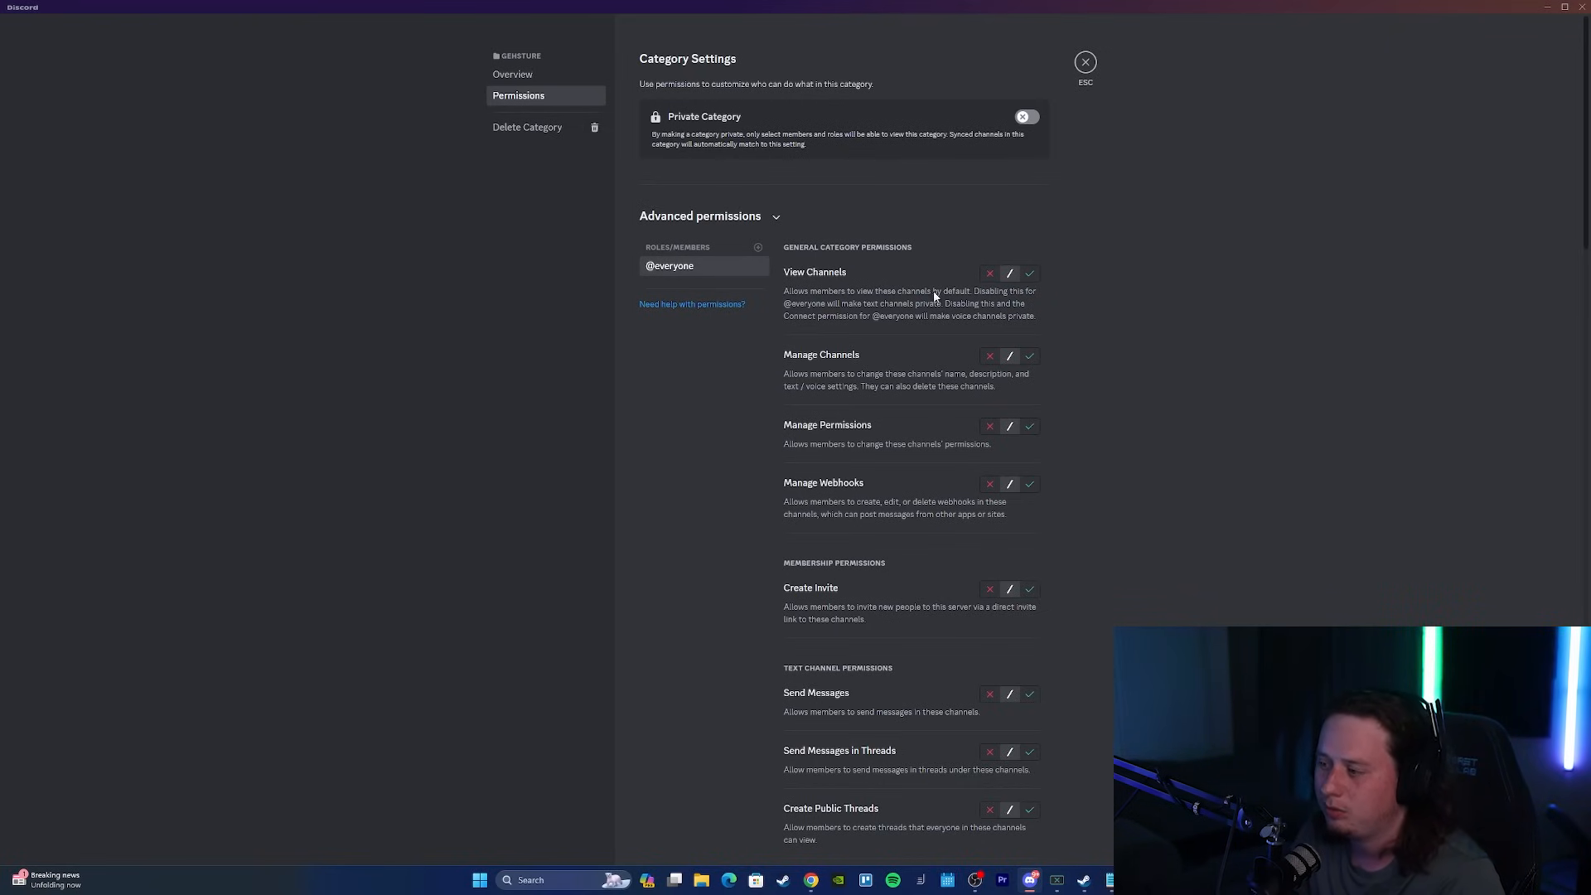
scroll(1013, 240, down, 1)
scroll(1013, 240, down, 7)
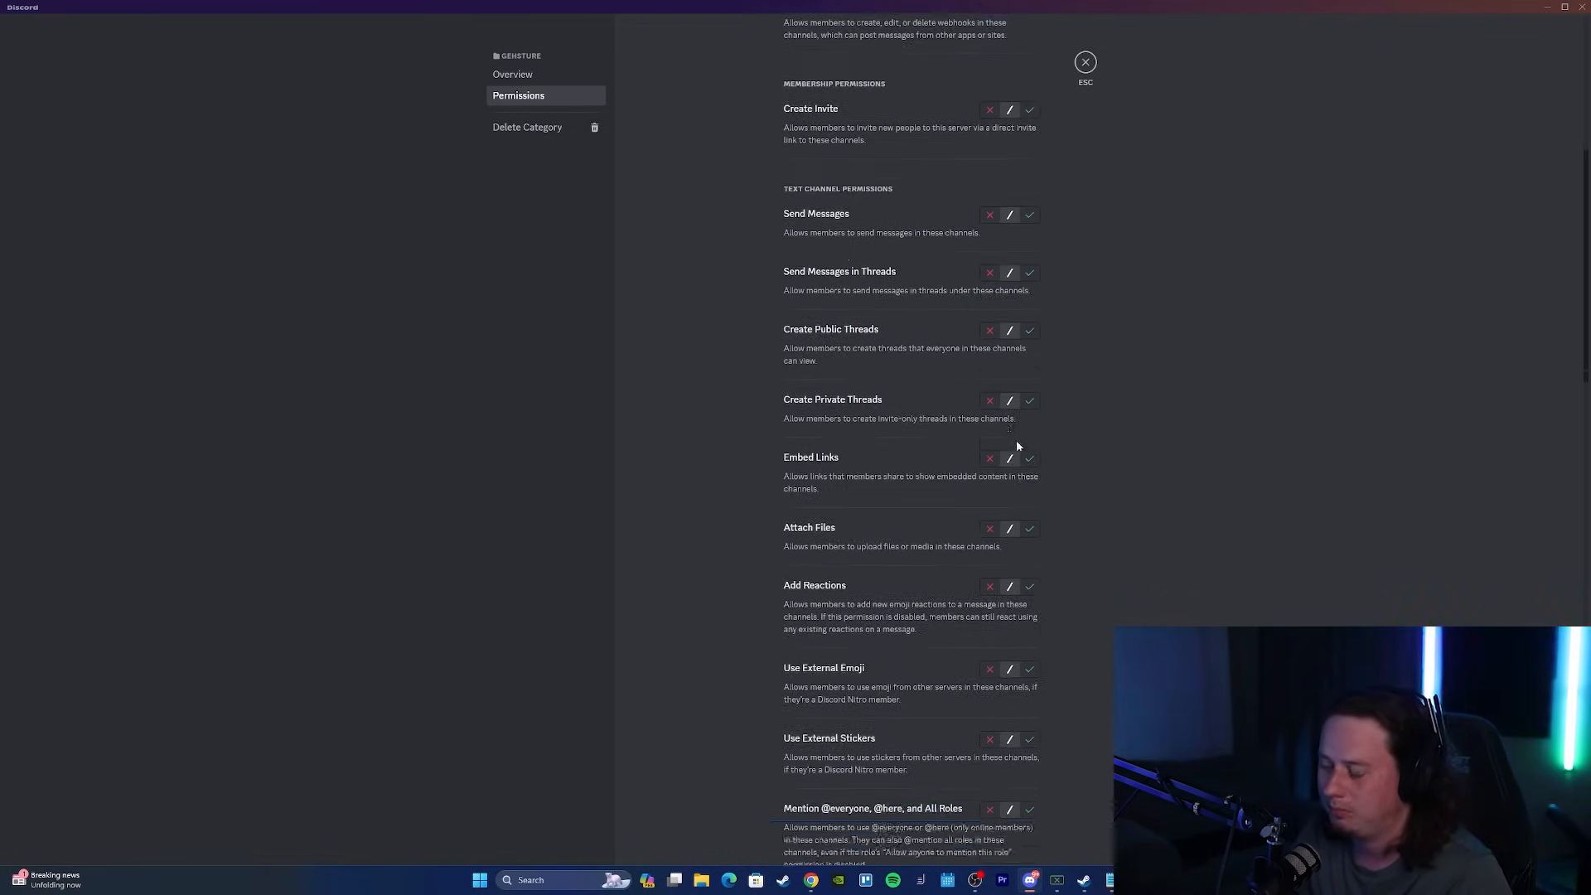
scroll(1016, 447, up, 6)
scroll(1019, 414, down, 2)
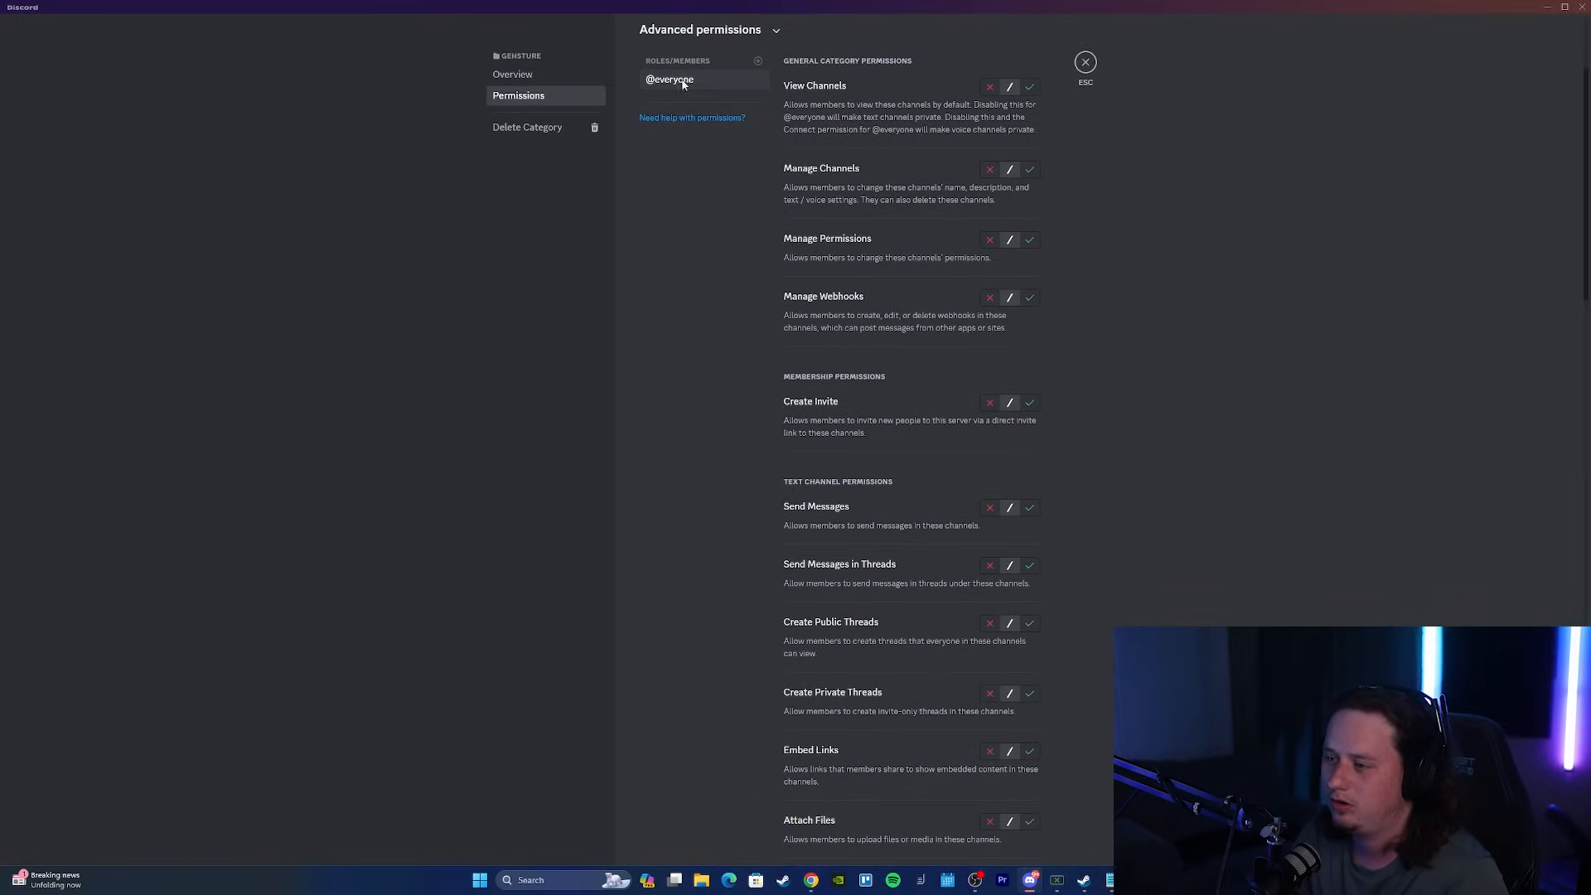
click(989, 507)
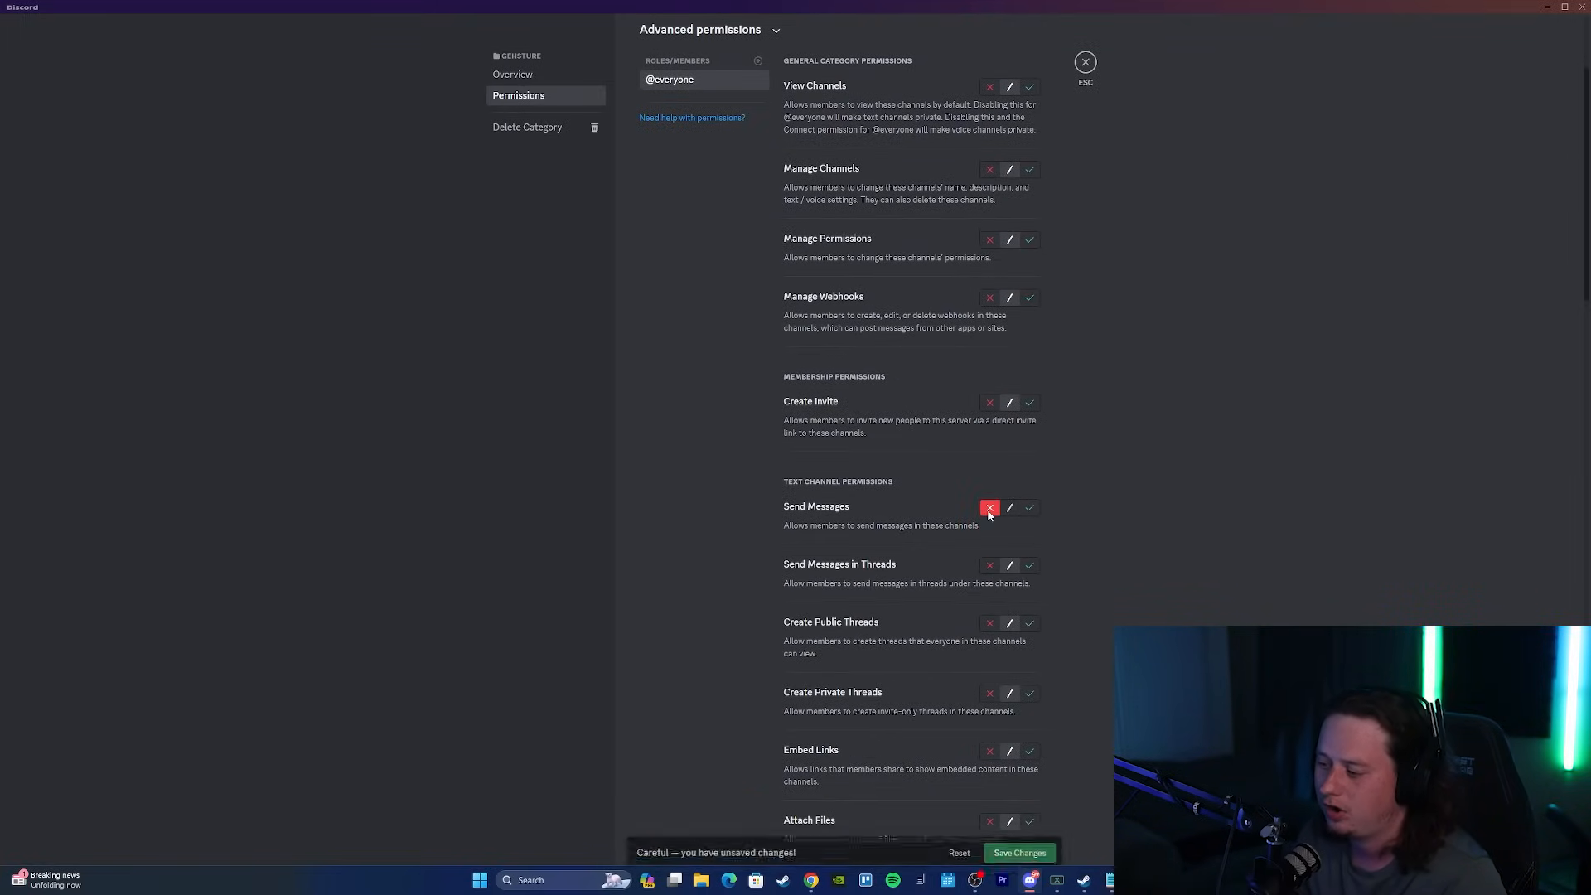
scroll(989, 507, up, 3)
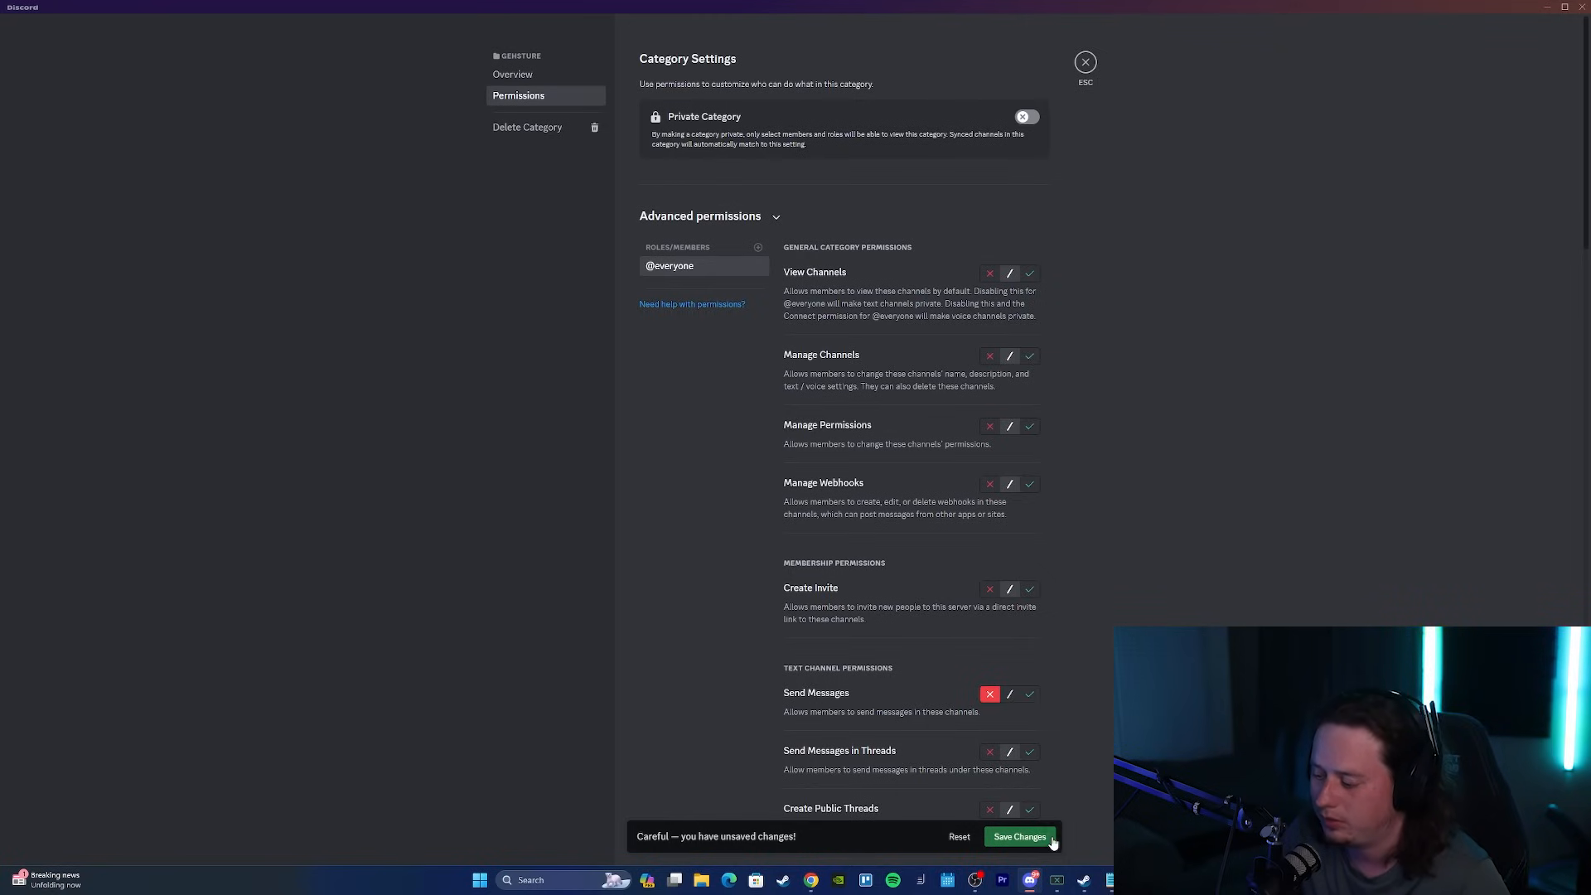
click(1020, 837)
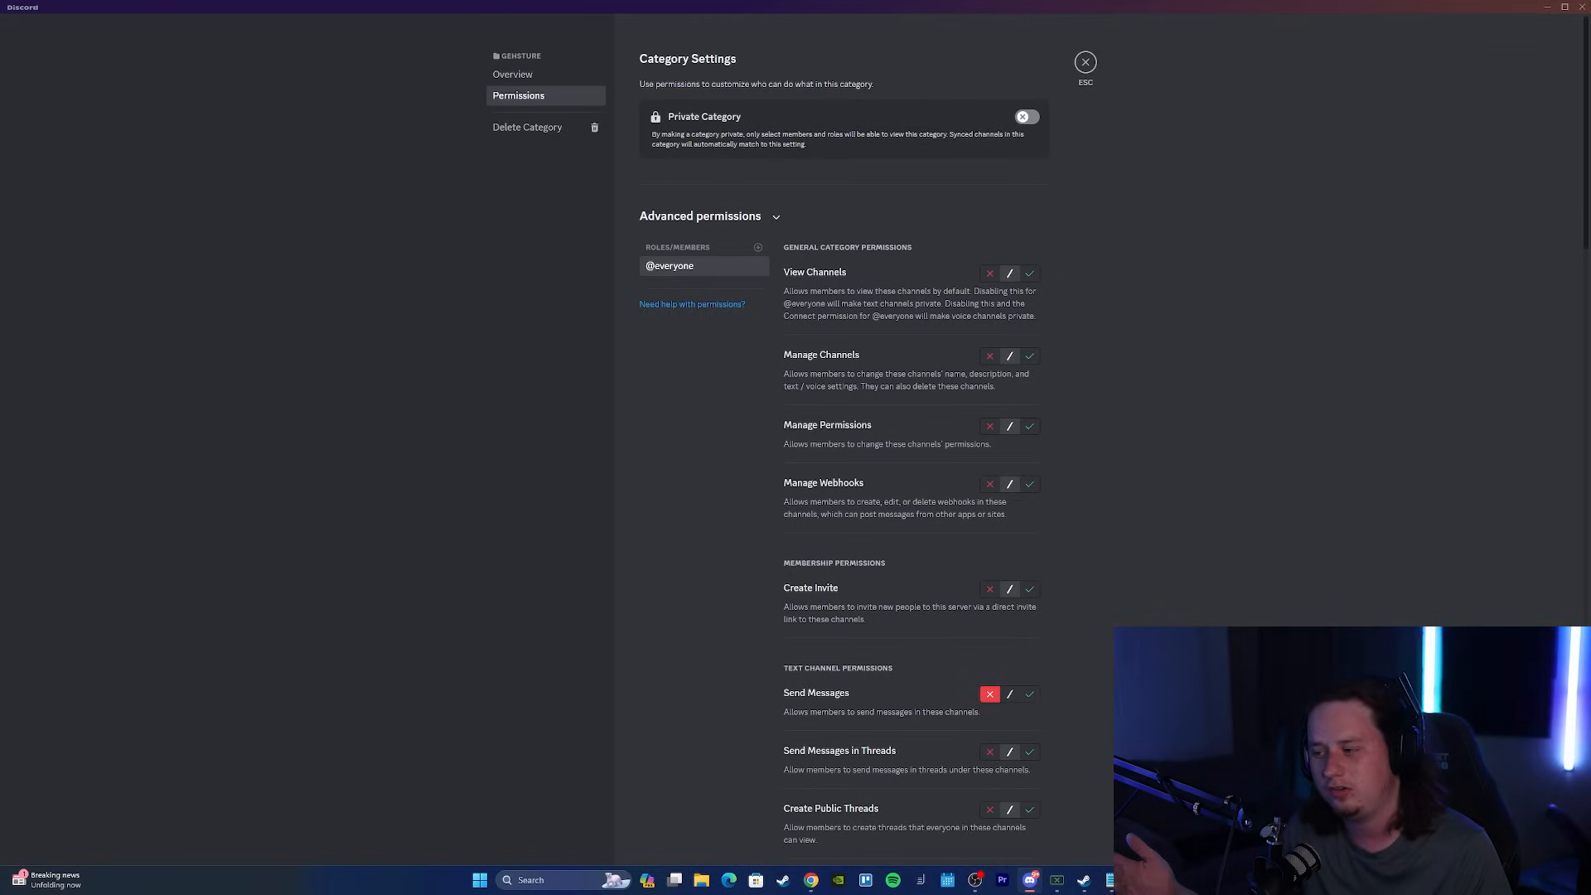
scroll(1141, 275, down, 2)
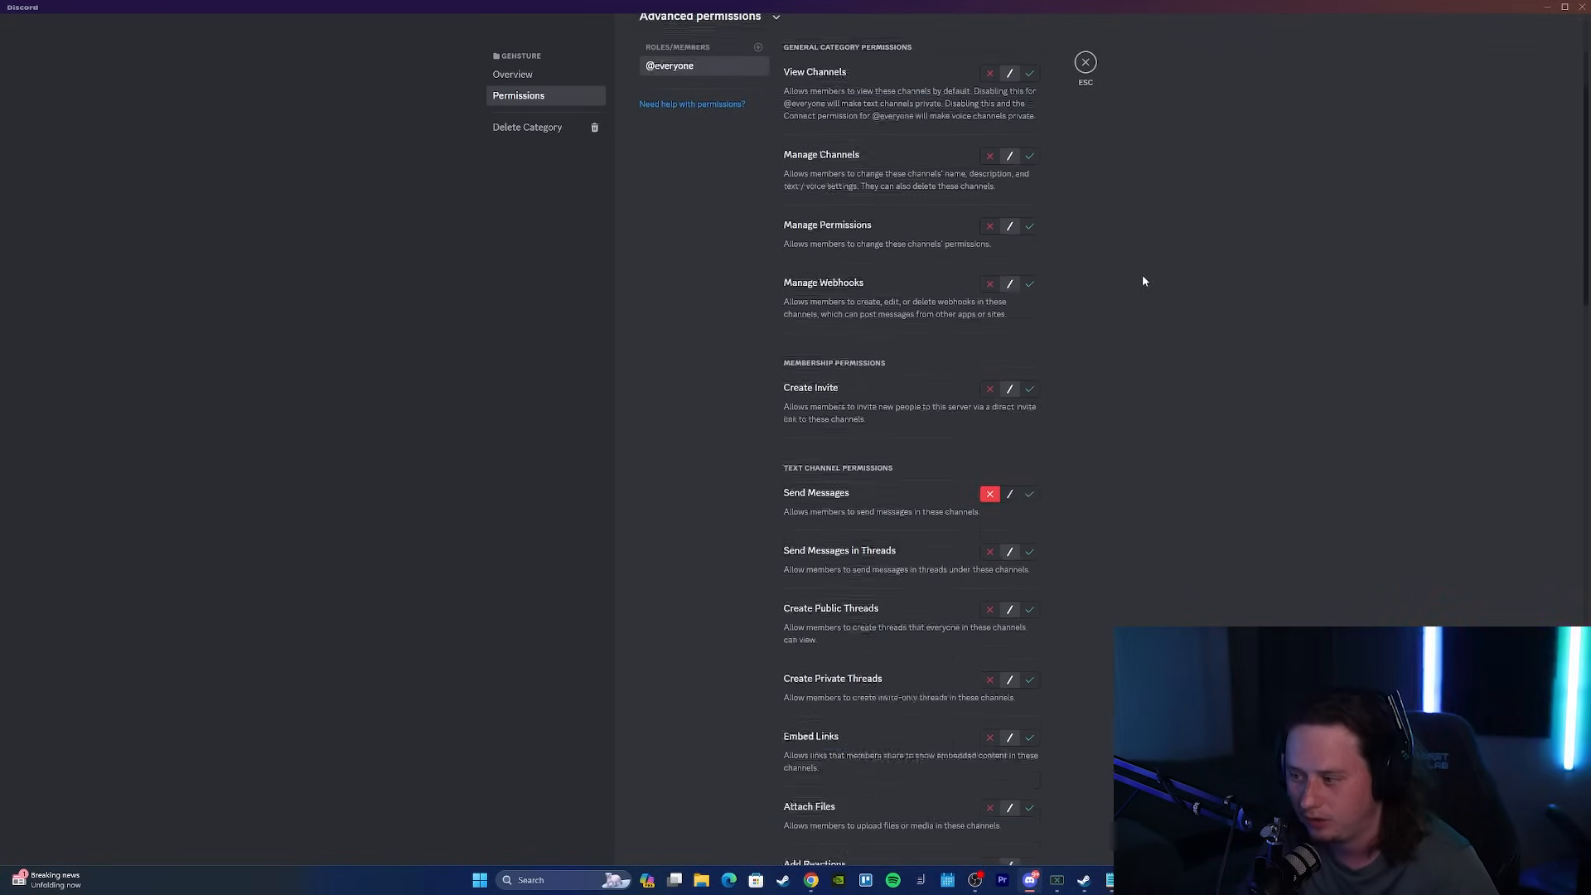
key(Escape)
click(124, 207)
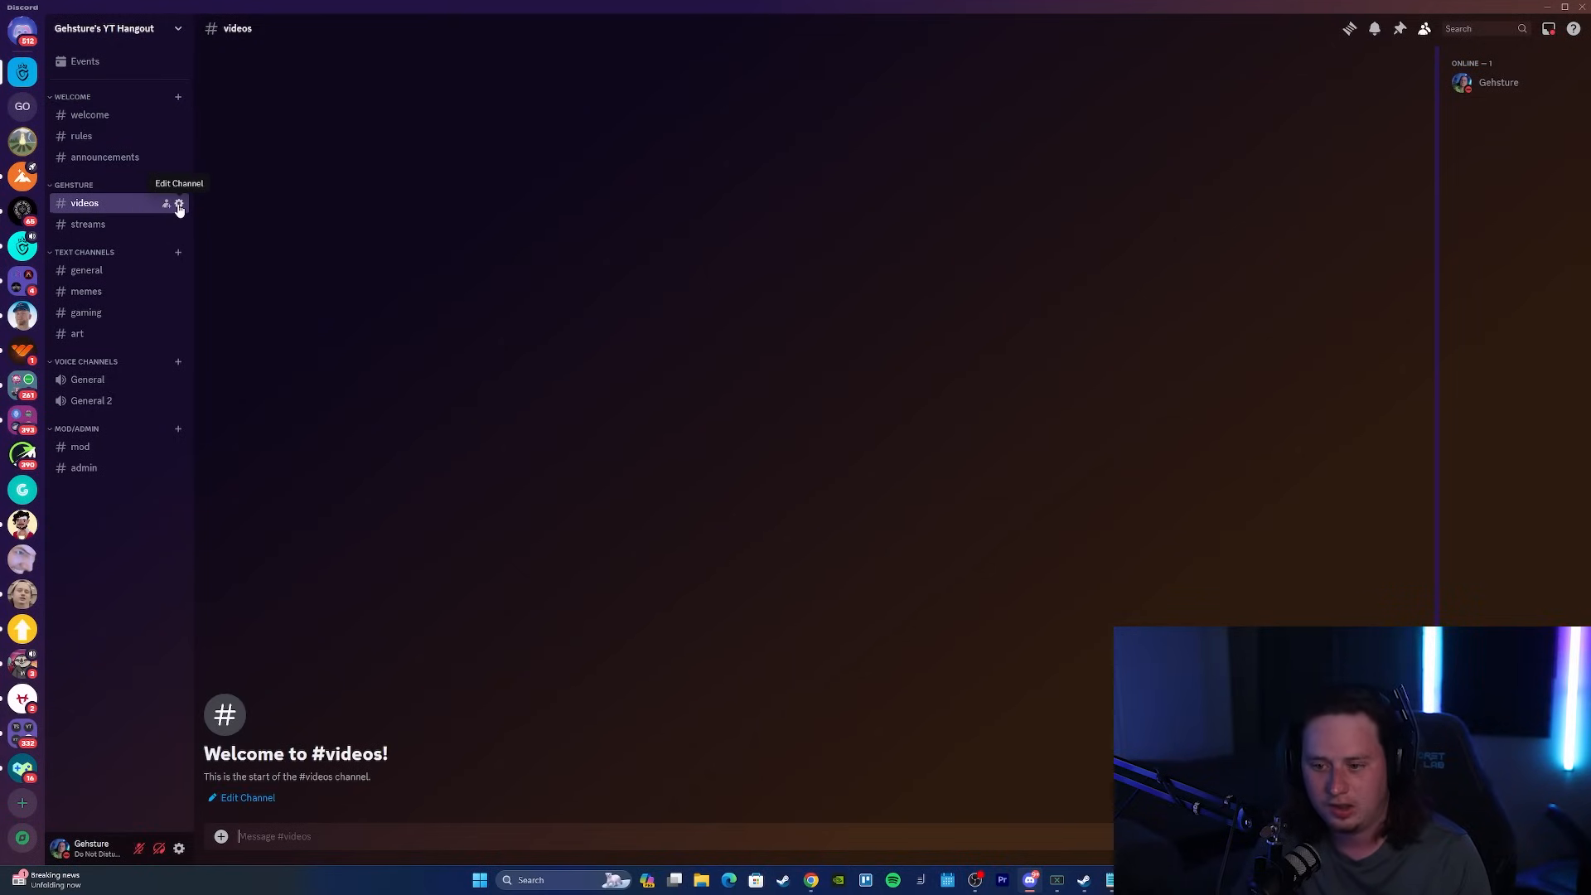
click(178, 206)
click(535, 101)
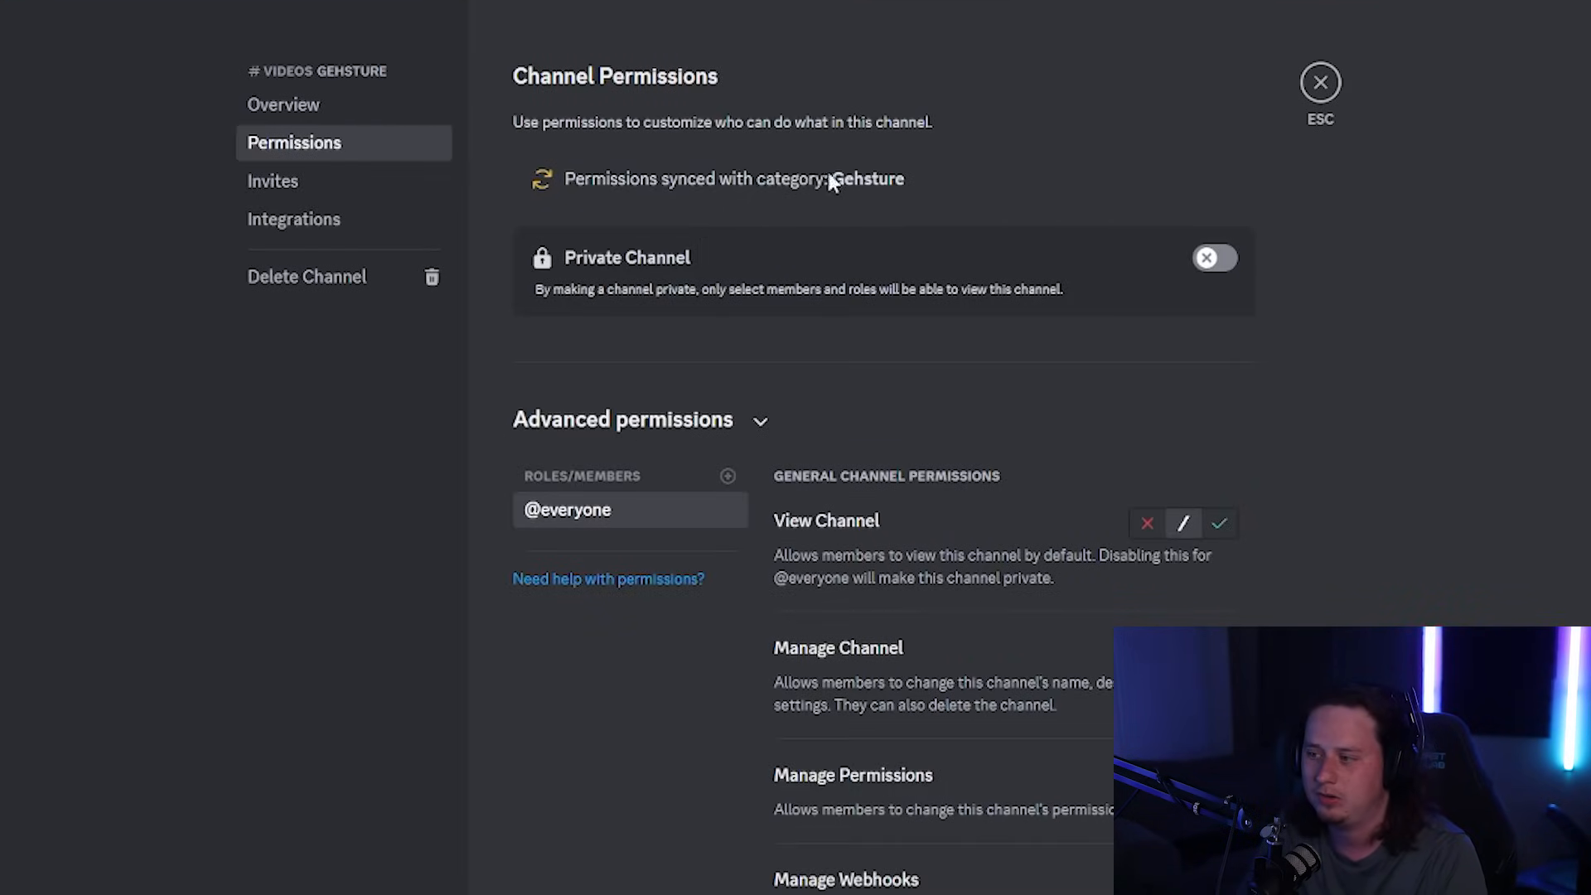
scroll(951, 391, down, 8)
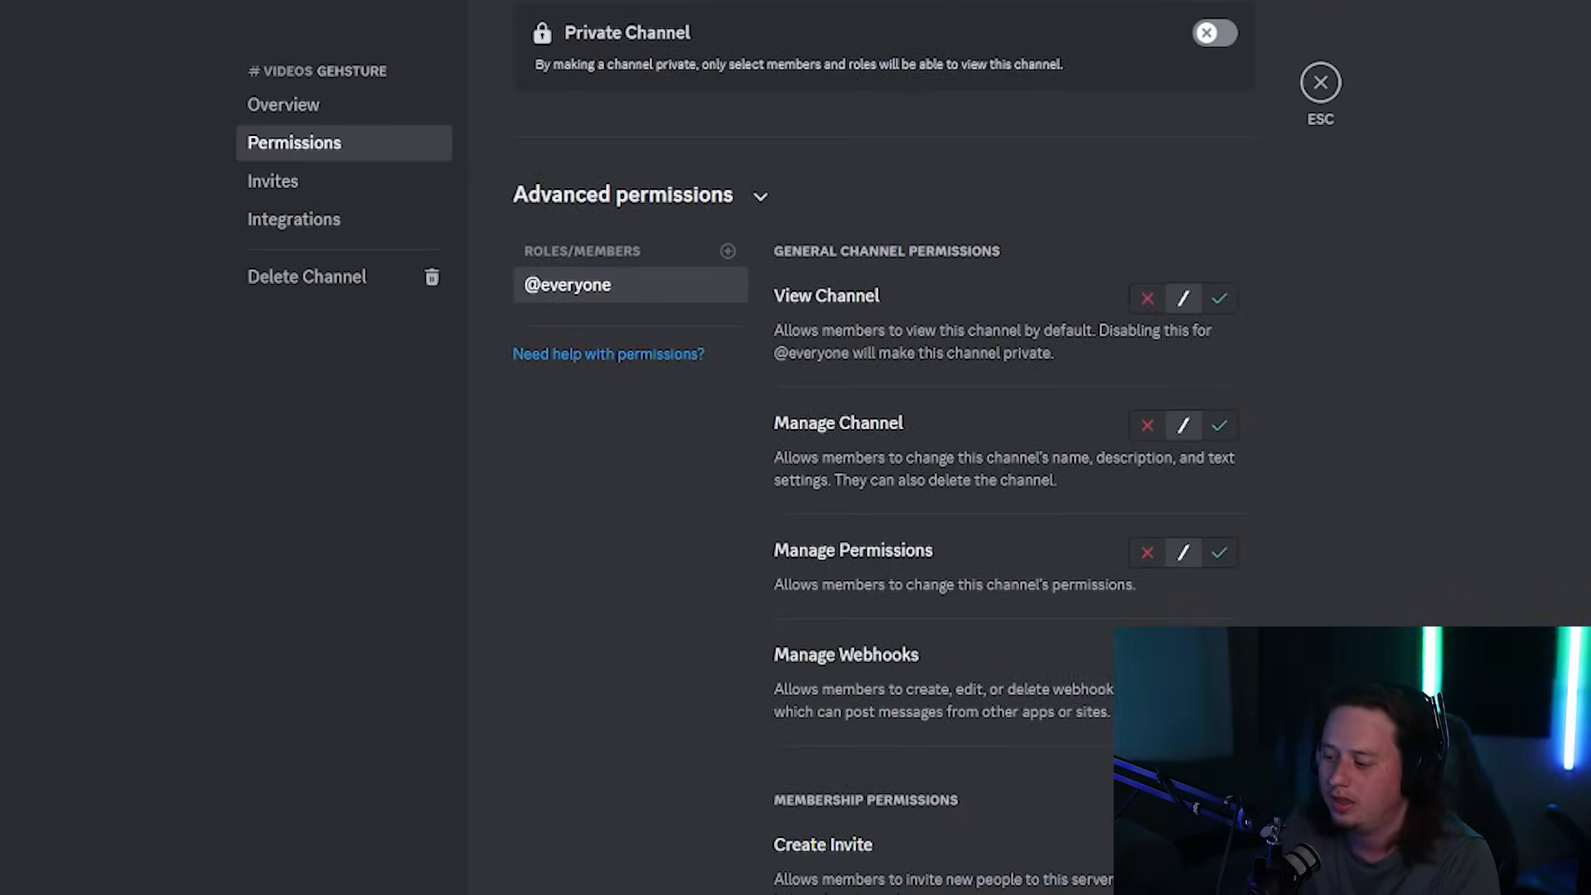
click(1147, 441)
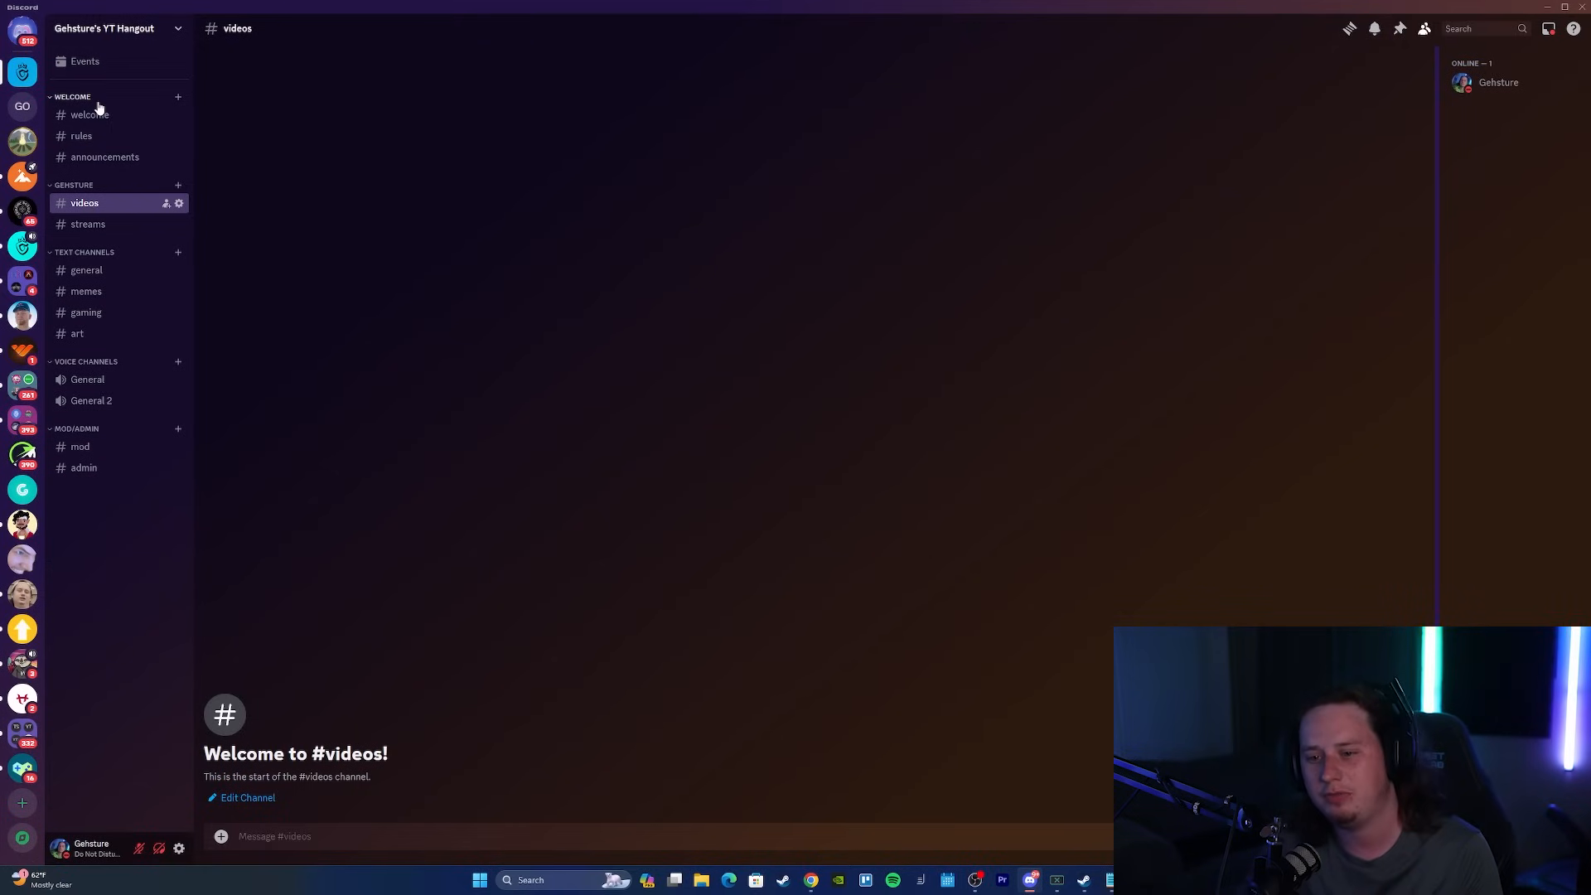
right_click(98, 104)
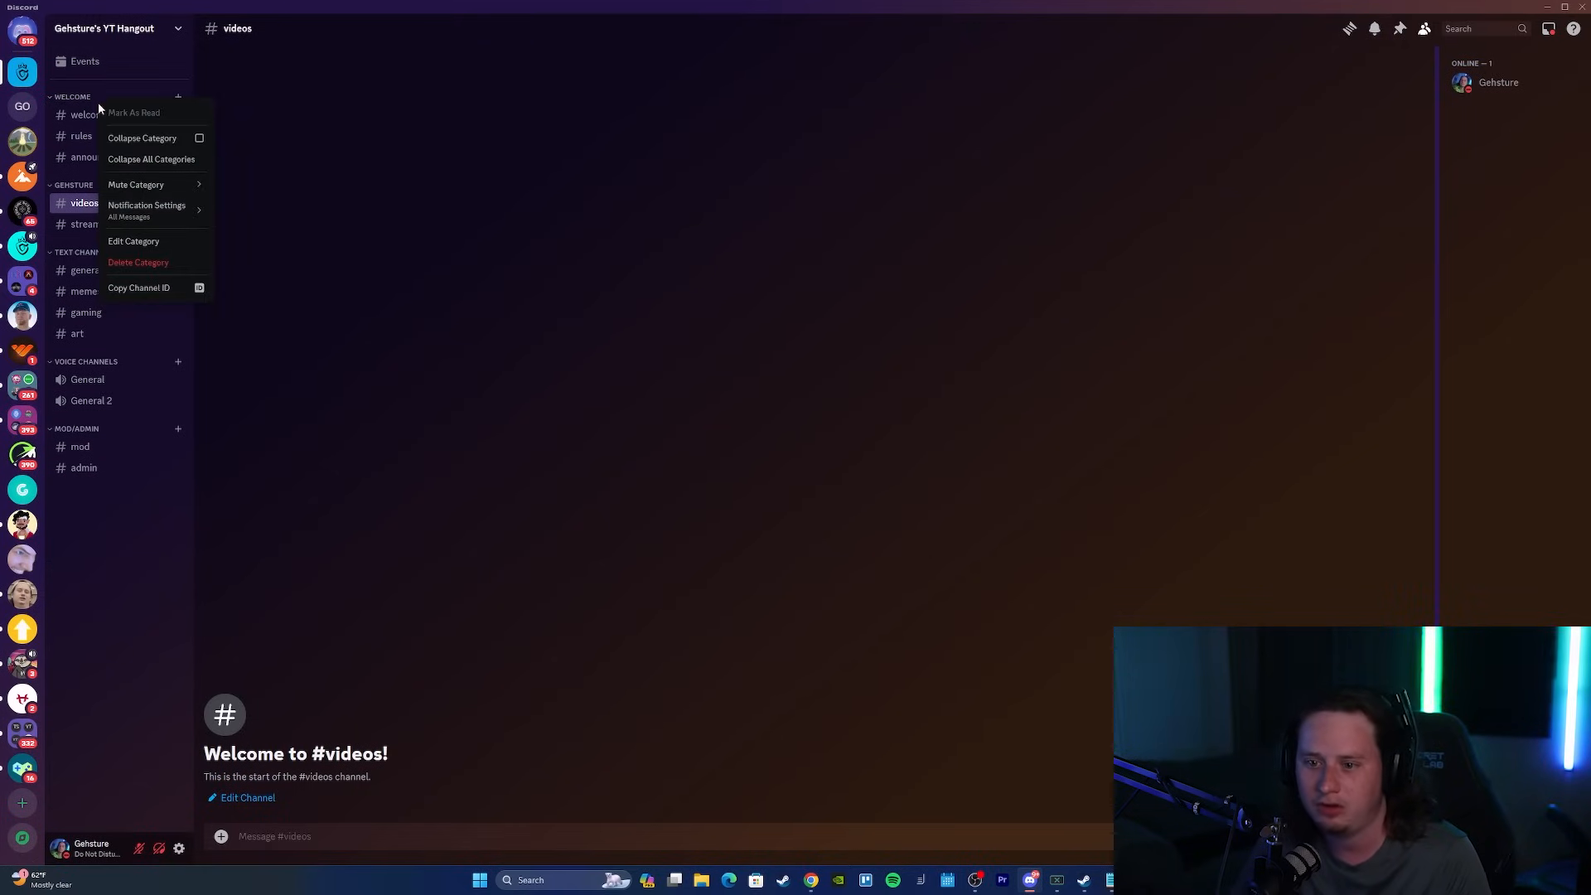
click(134, 241)
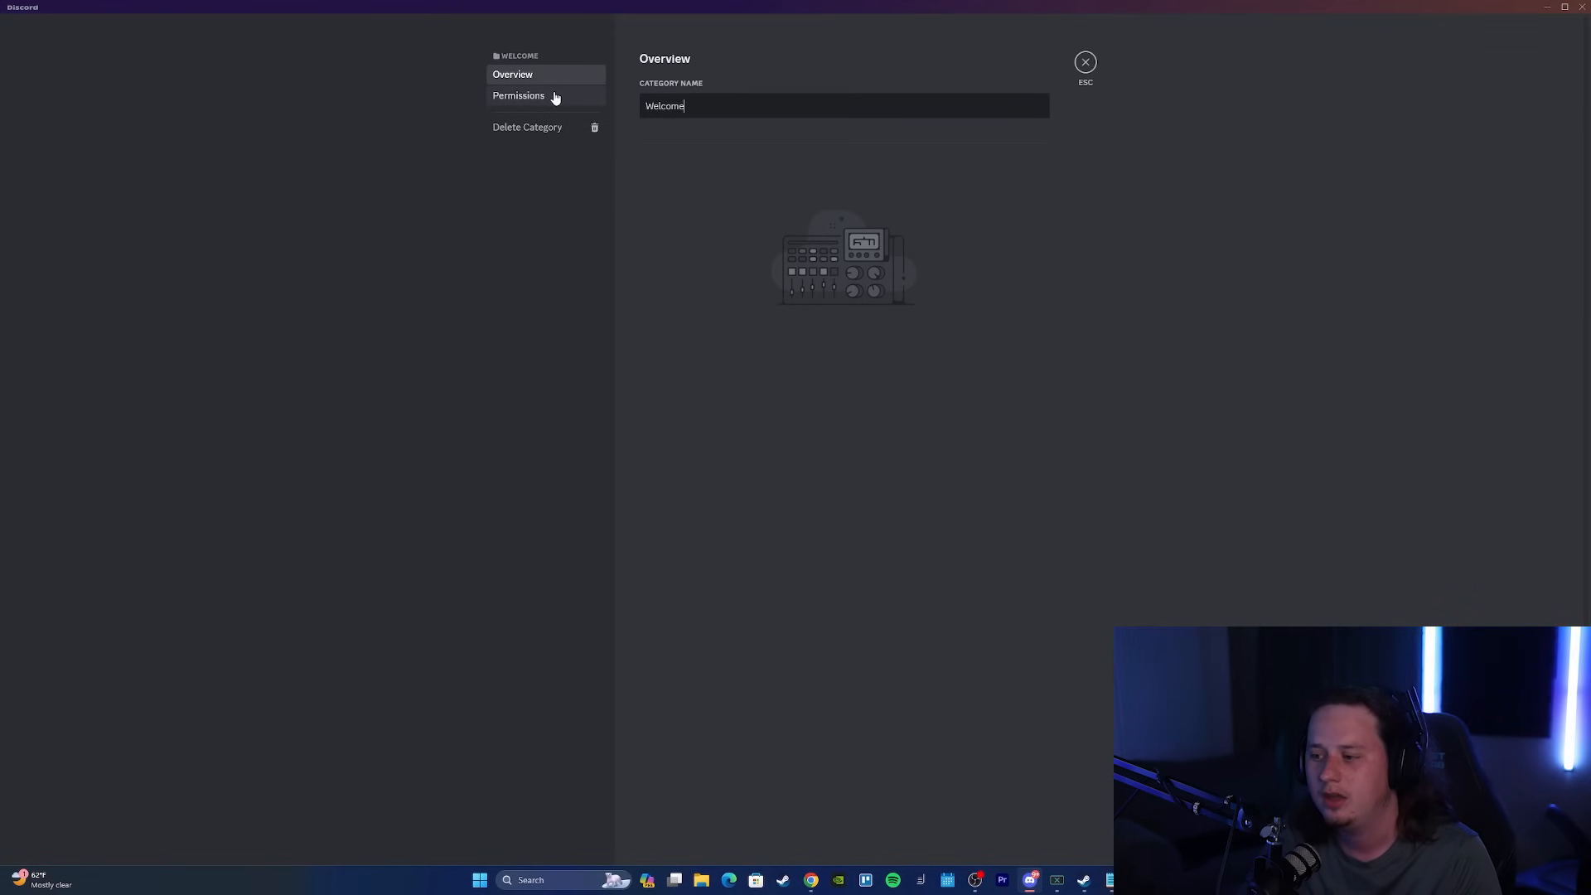
click(555, 95)
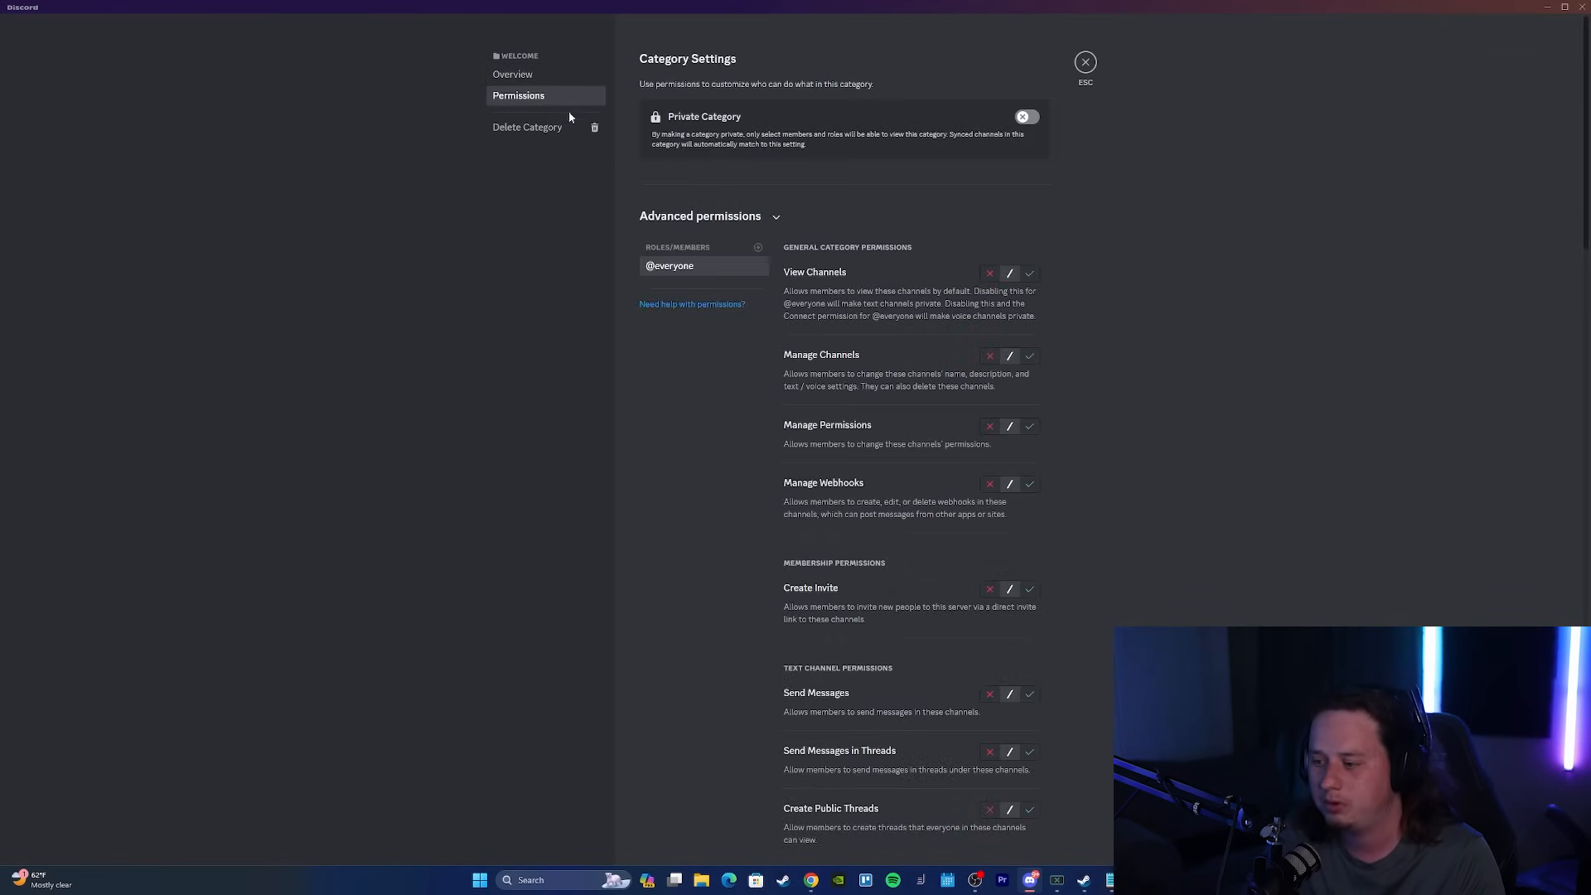
click(990, 694)
scroll(1047, 684, down, 1)
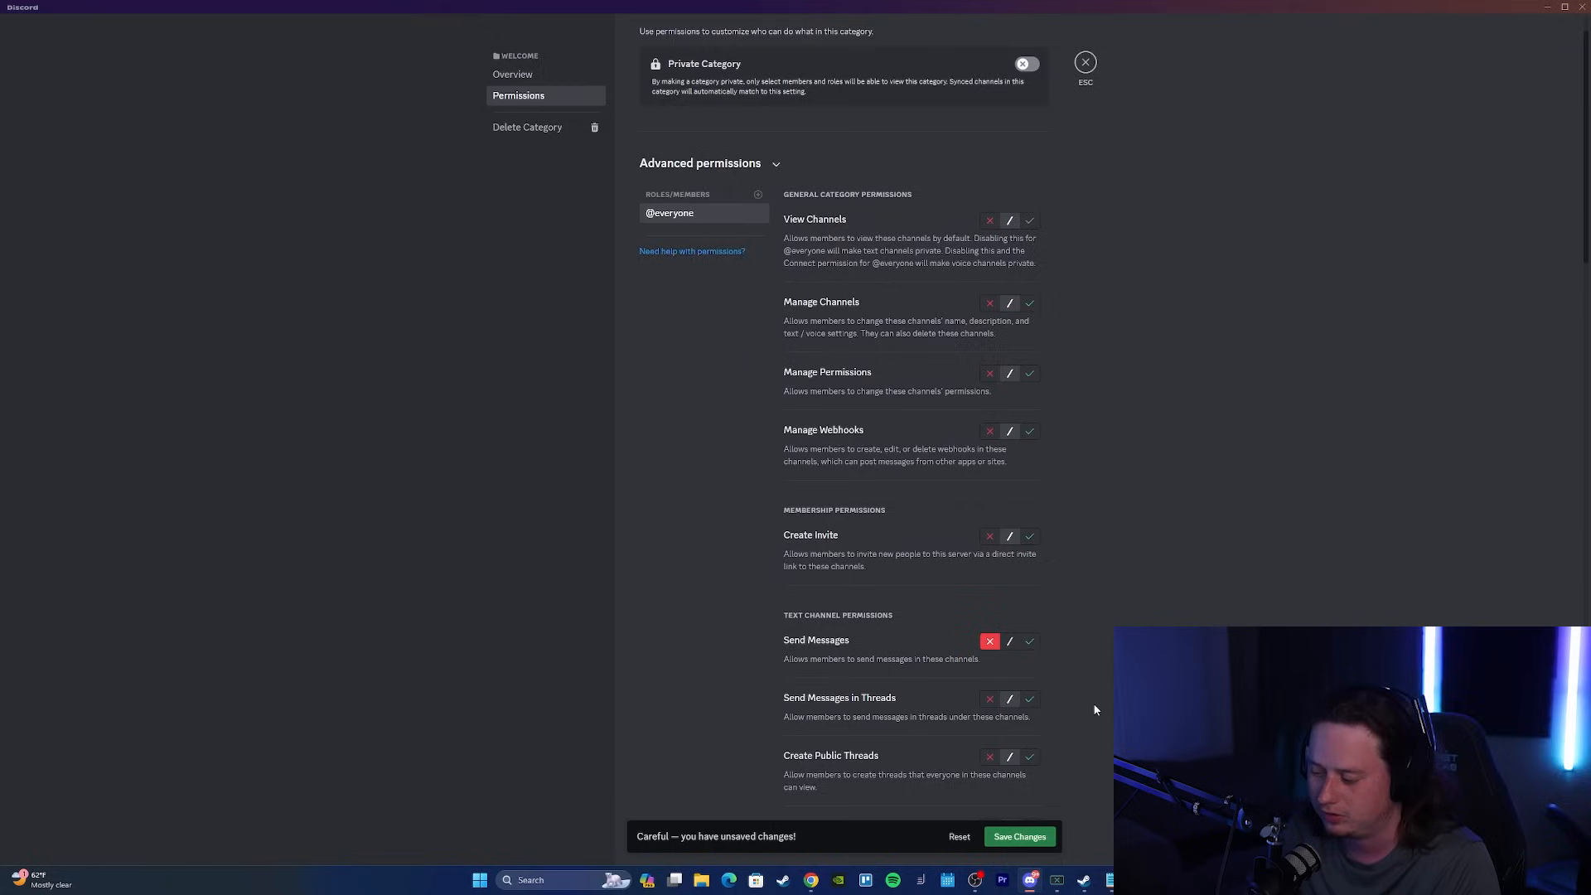
click(1042, 839)
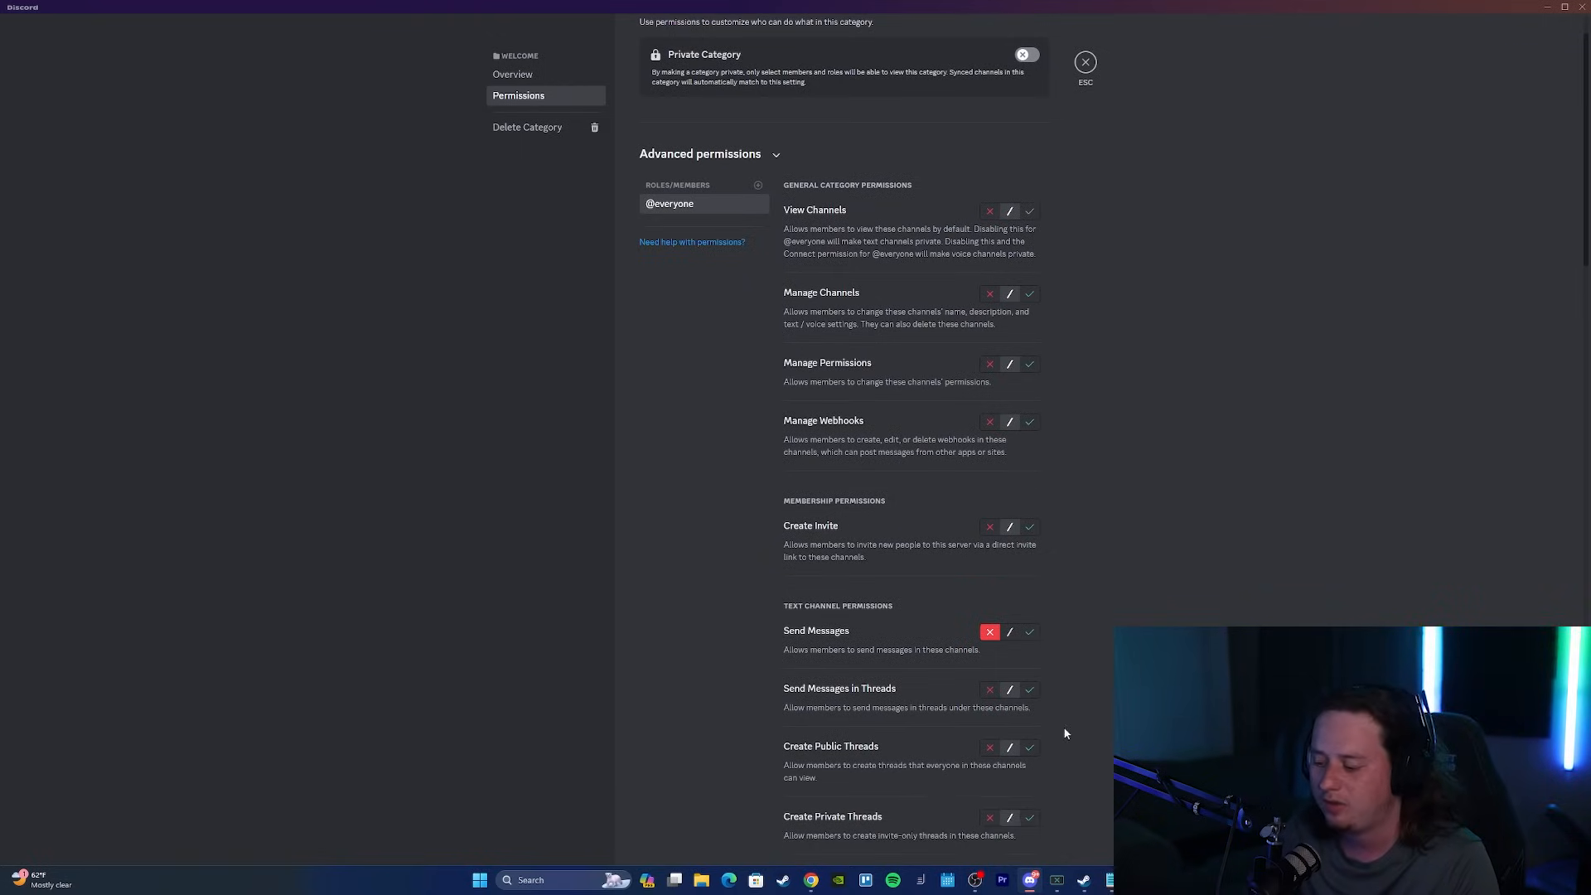
scroll(1073, 185, up, 1)
click(1085, 67)
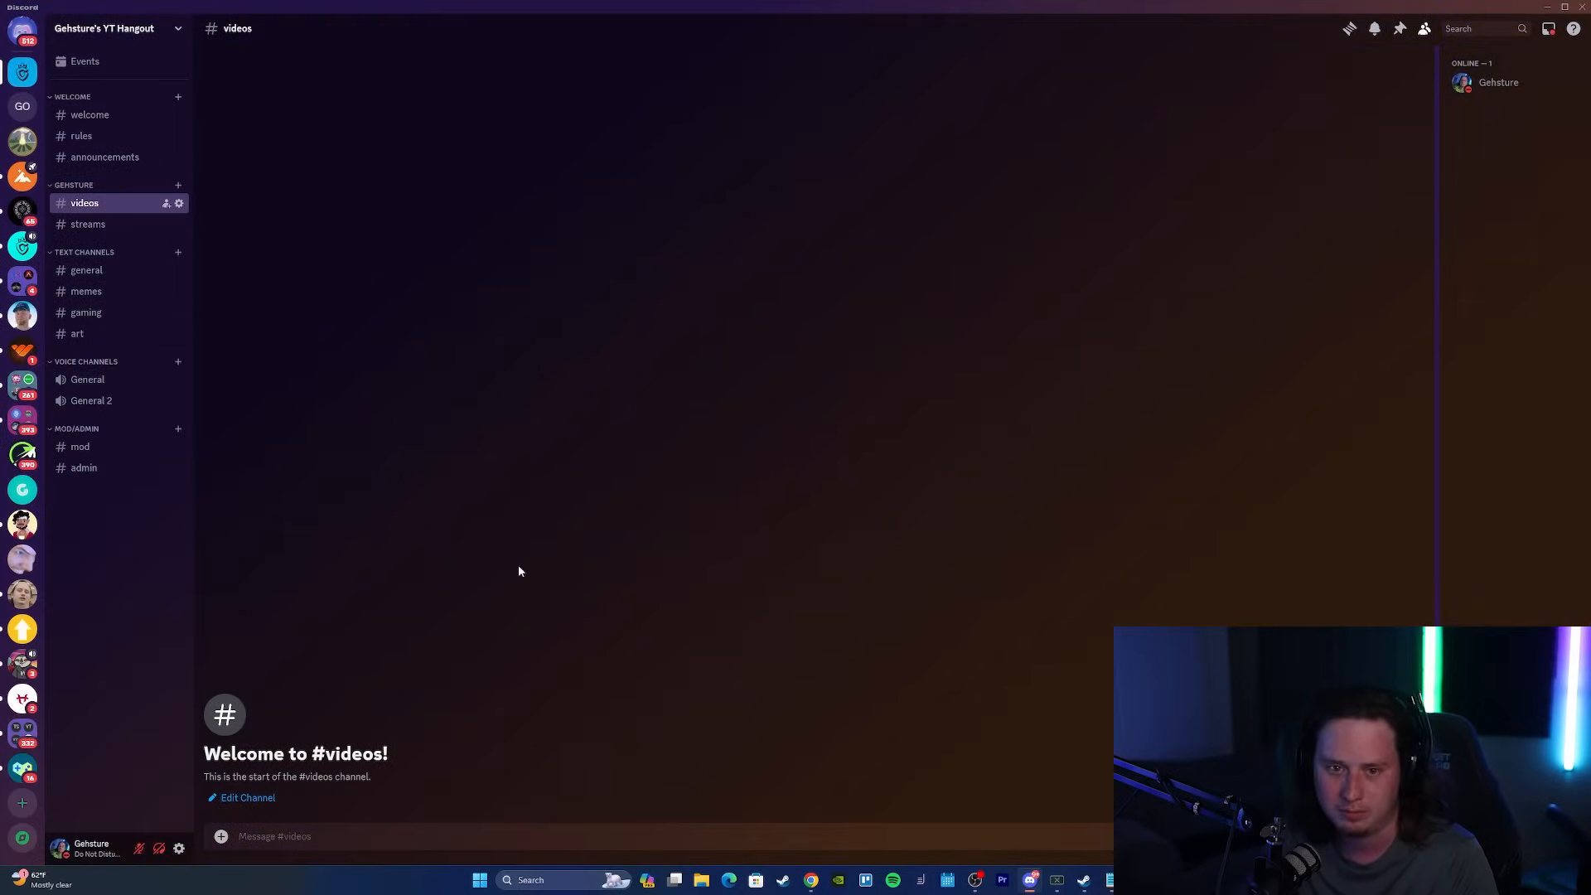
right_click(94, 436)
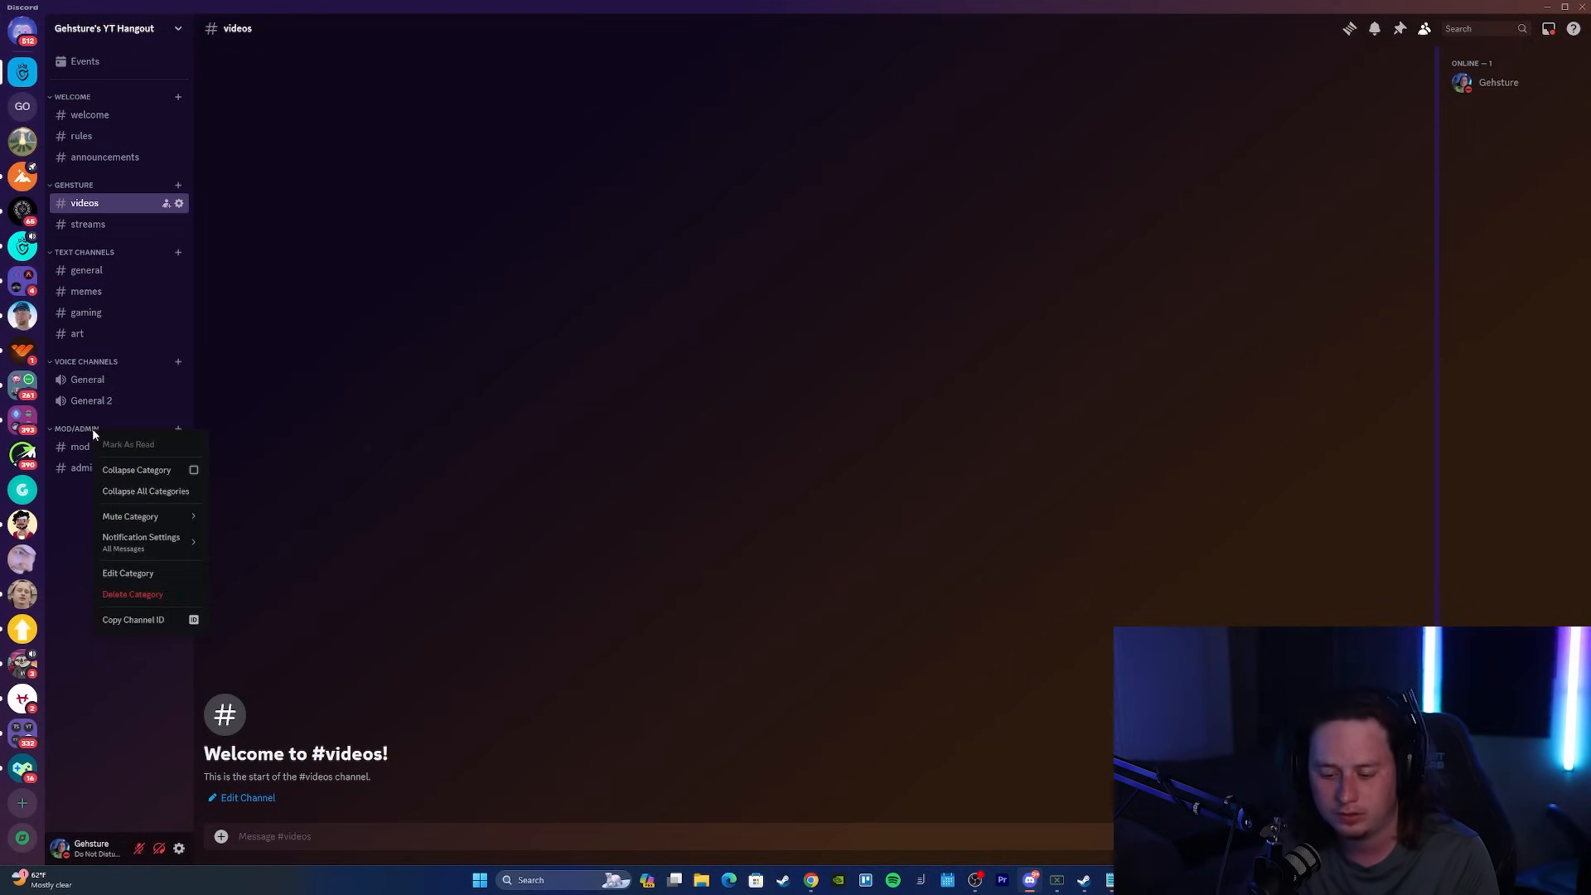
click(148, 575)
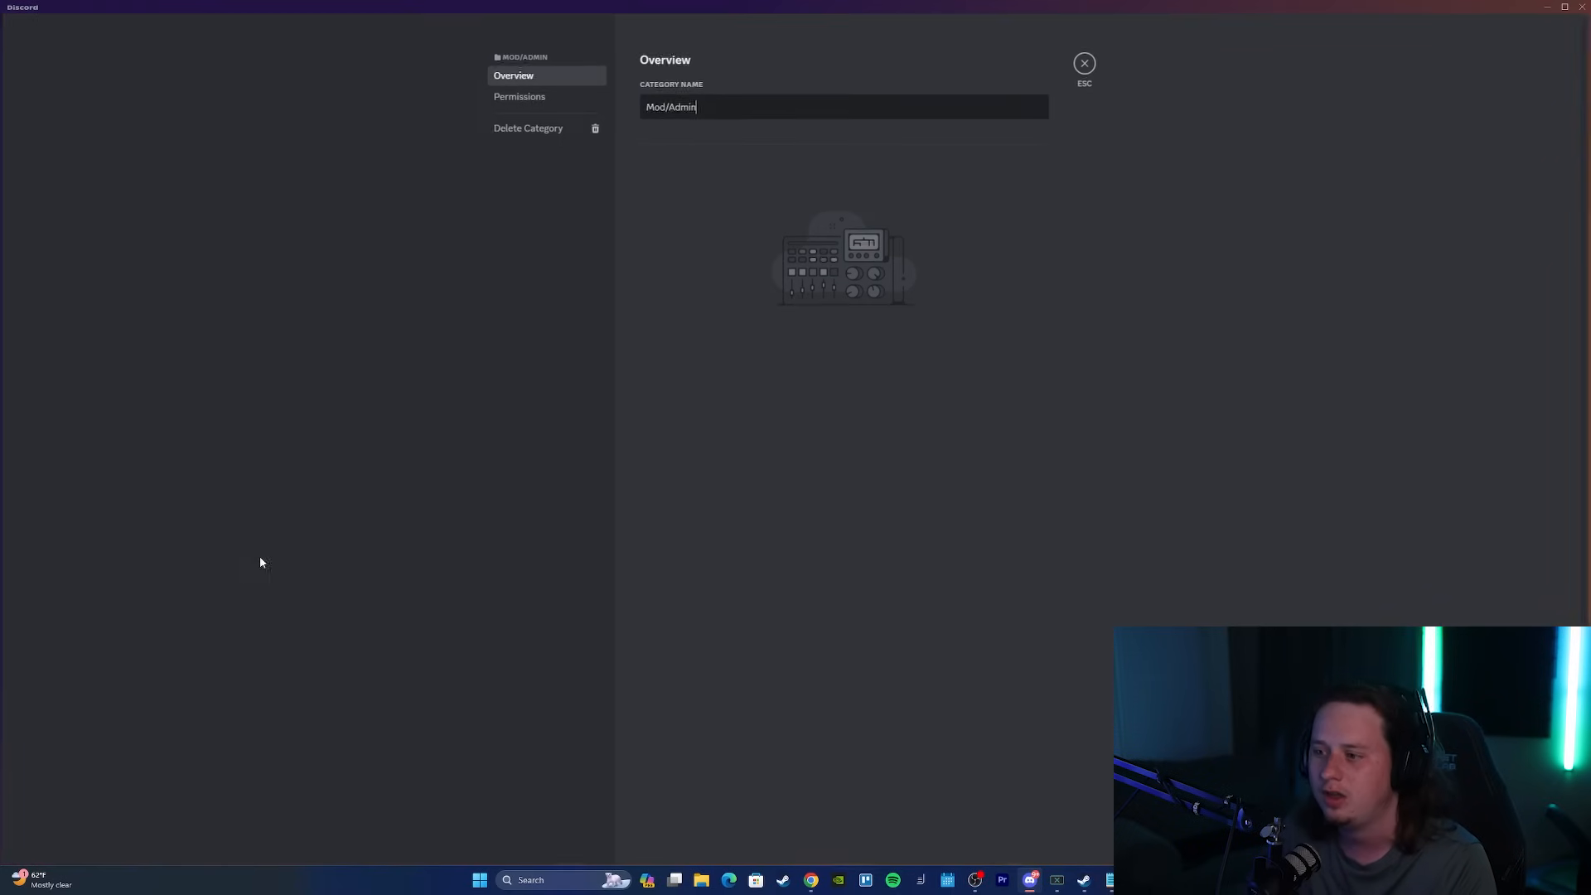
click(547, 98)
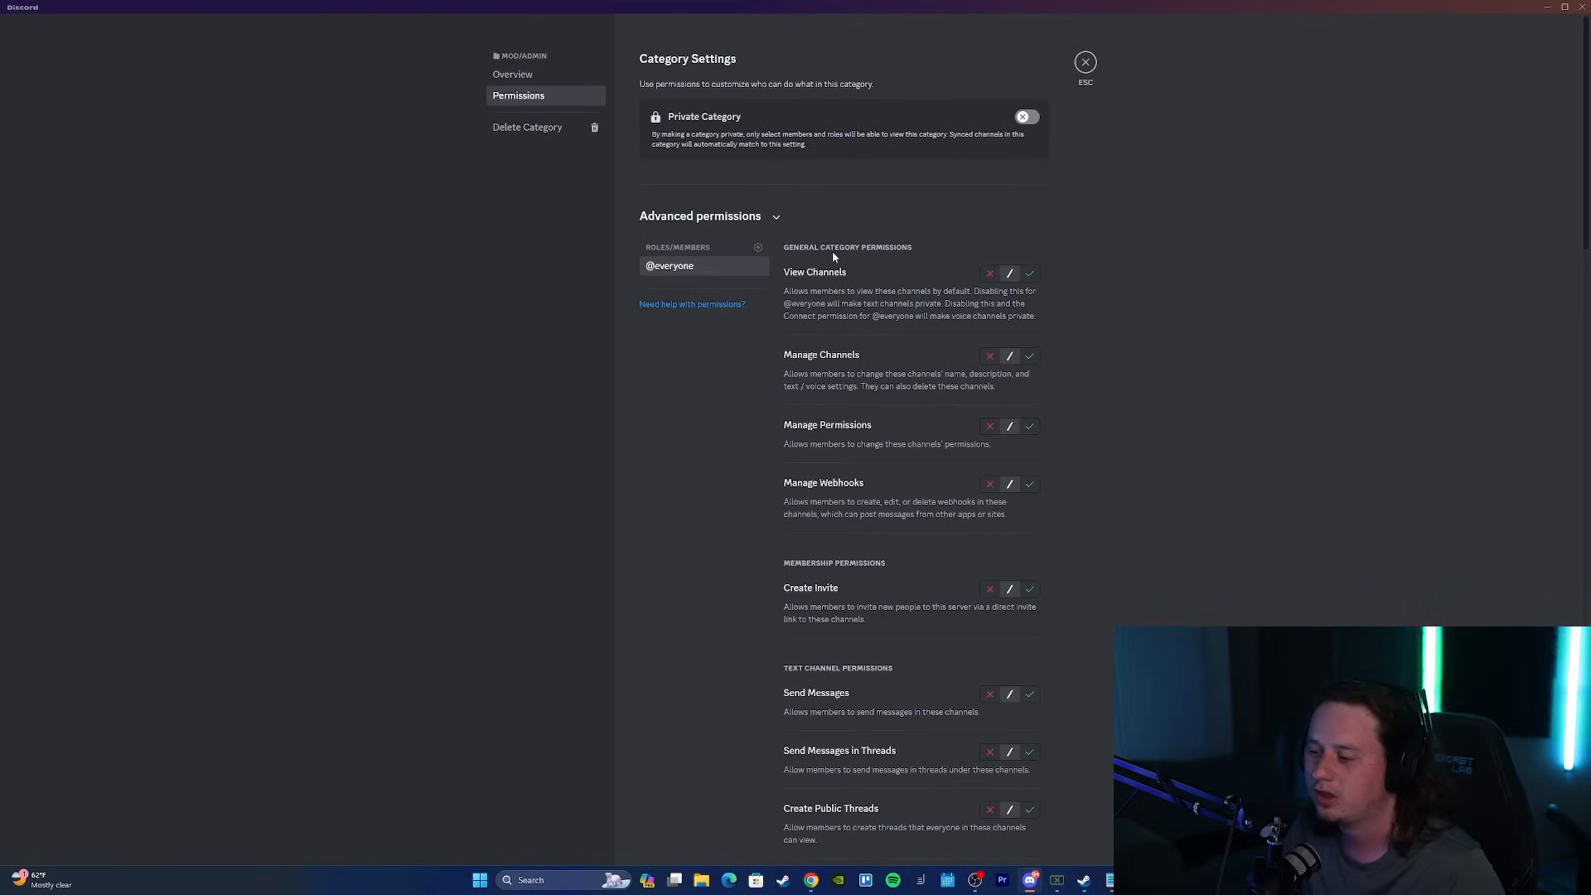
click(990, 275)
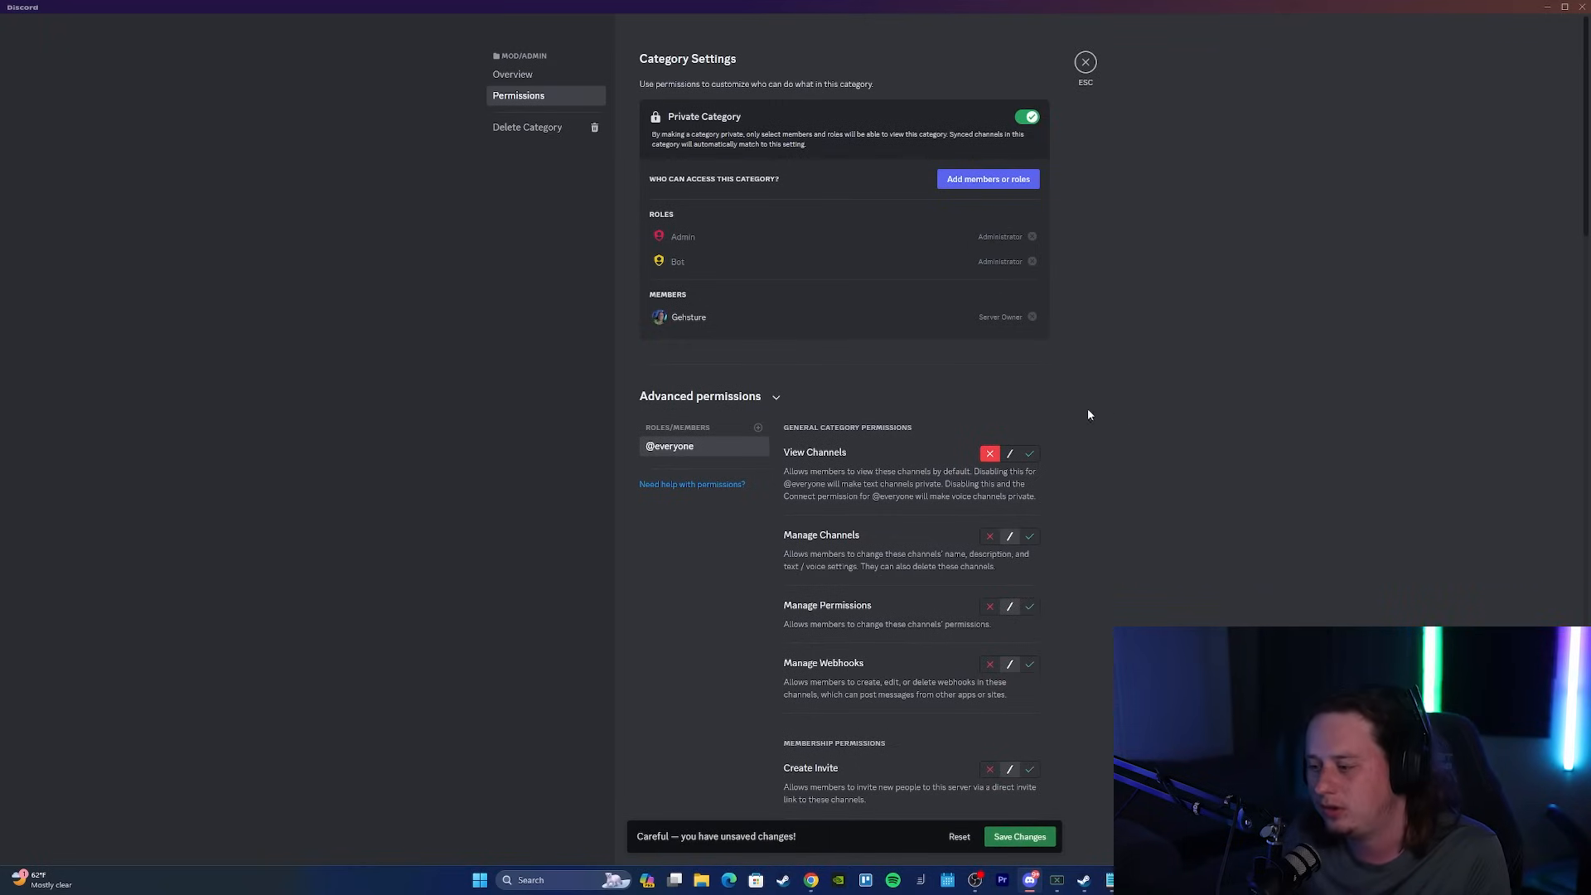
Add the Moderator role to the Mod/Admin category, allow it View Channels, save the changes and close the settings.
click(759, 430)
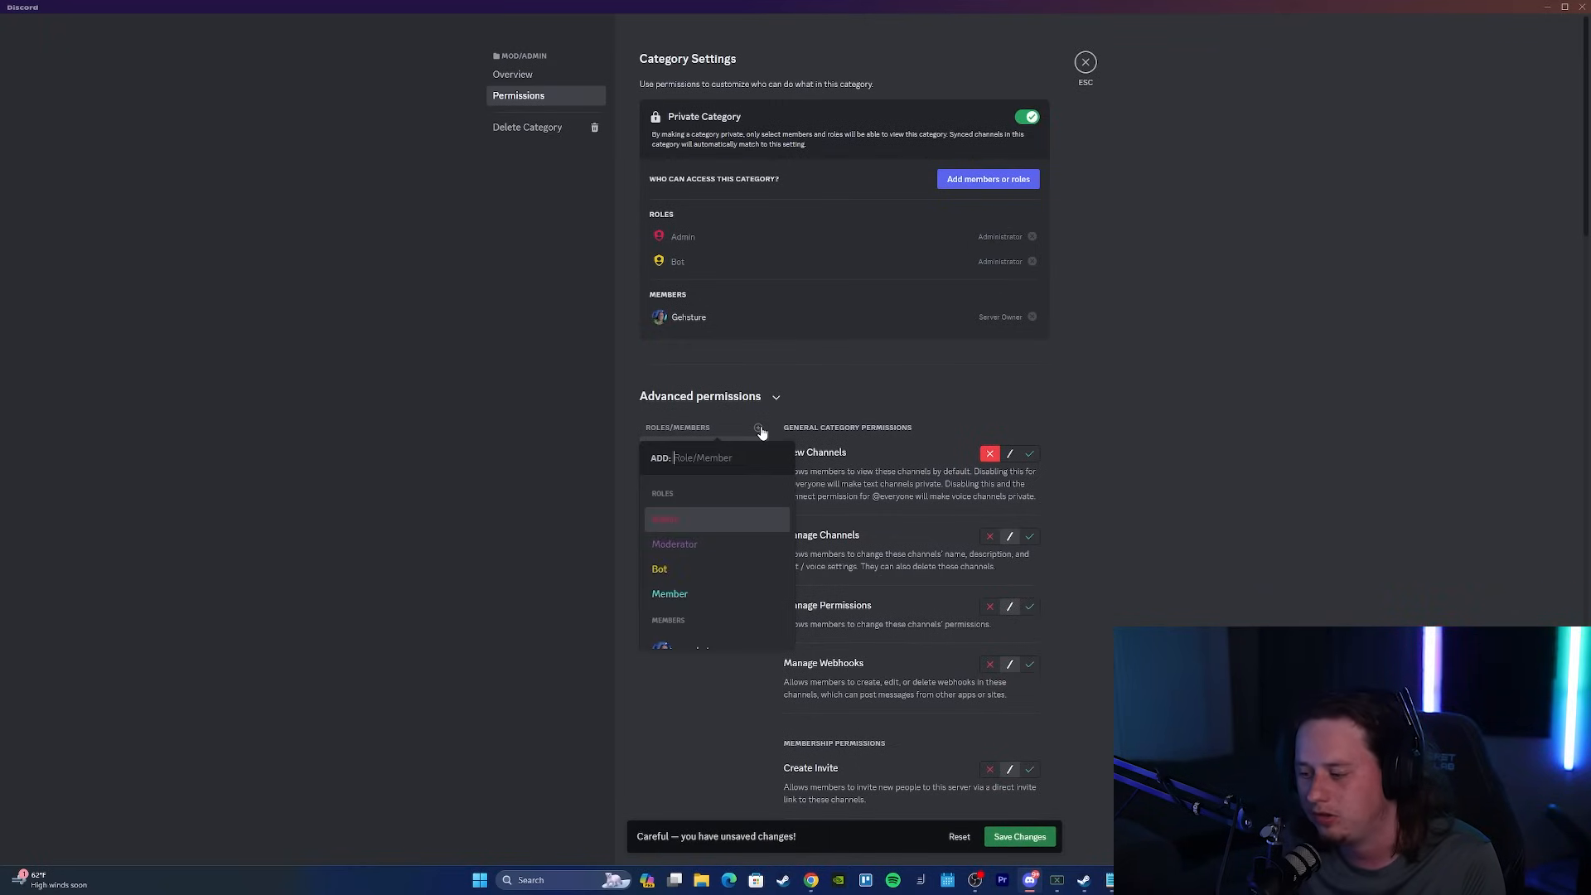
click(688, 547)
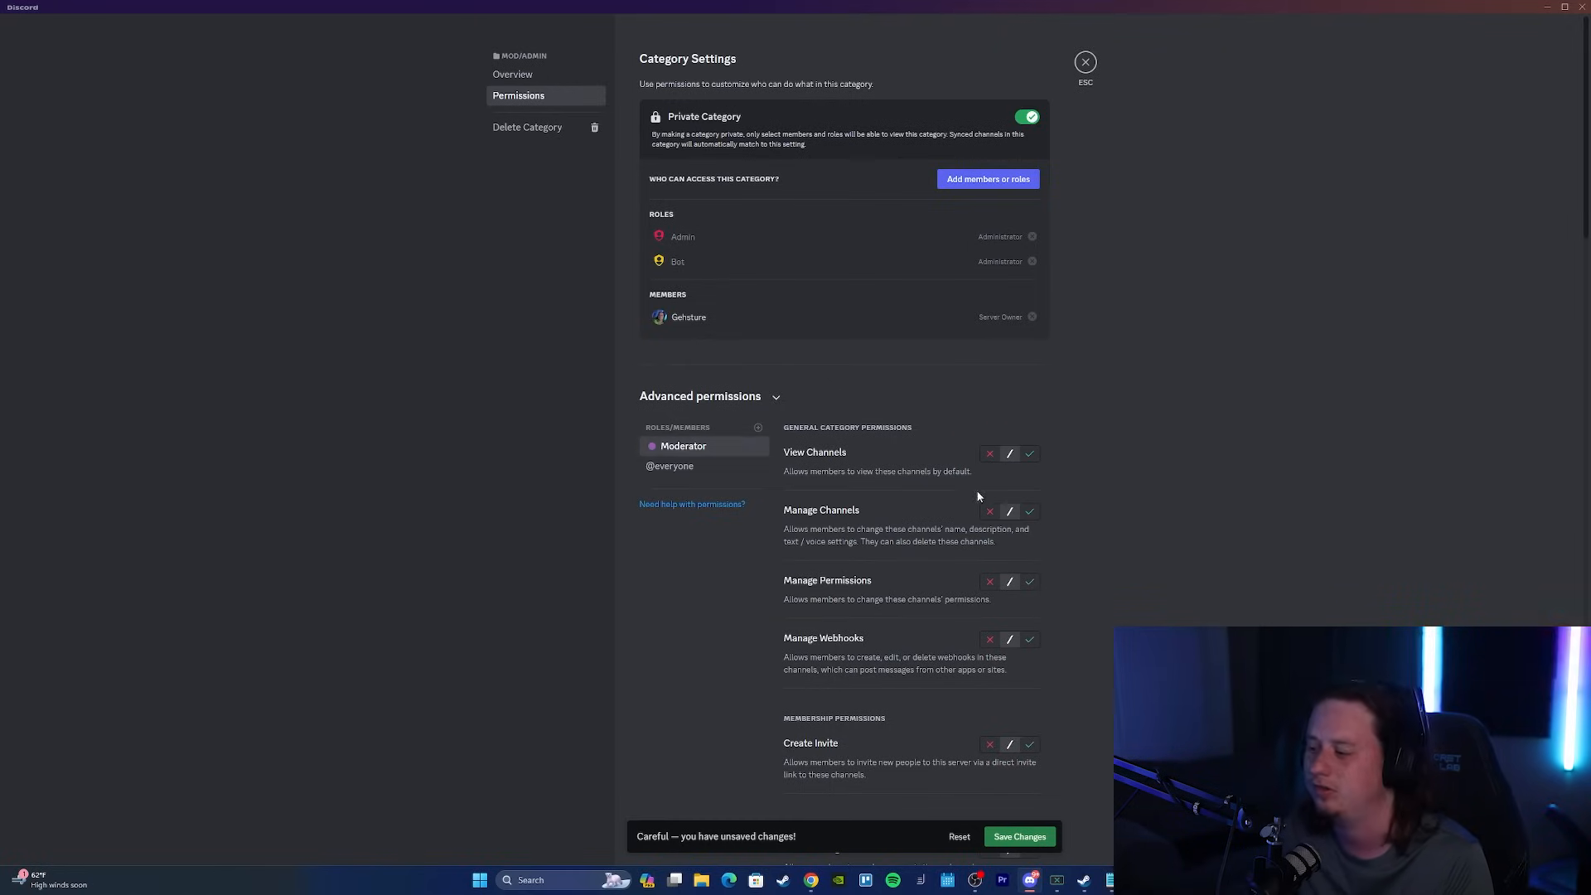
click(1030, 454)
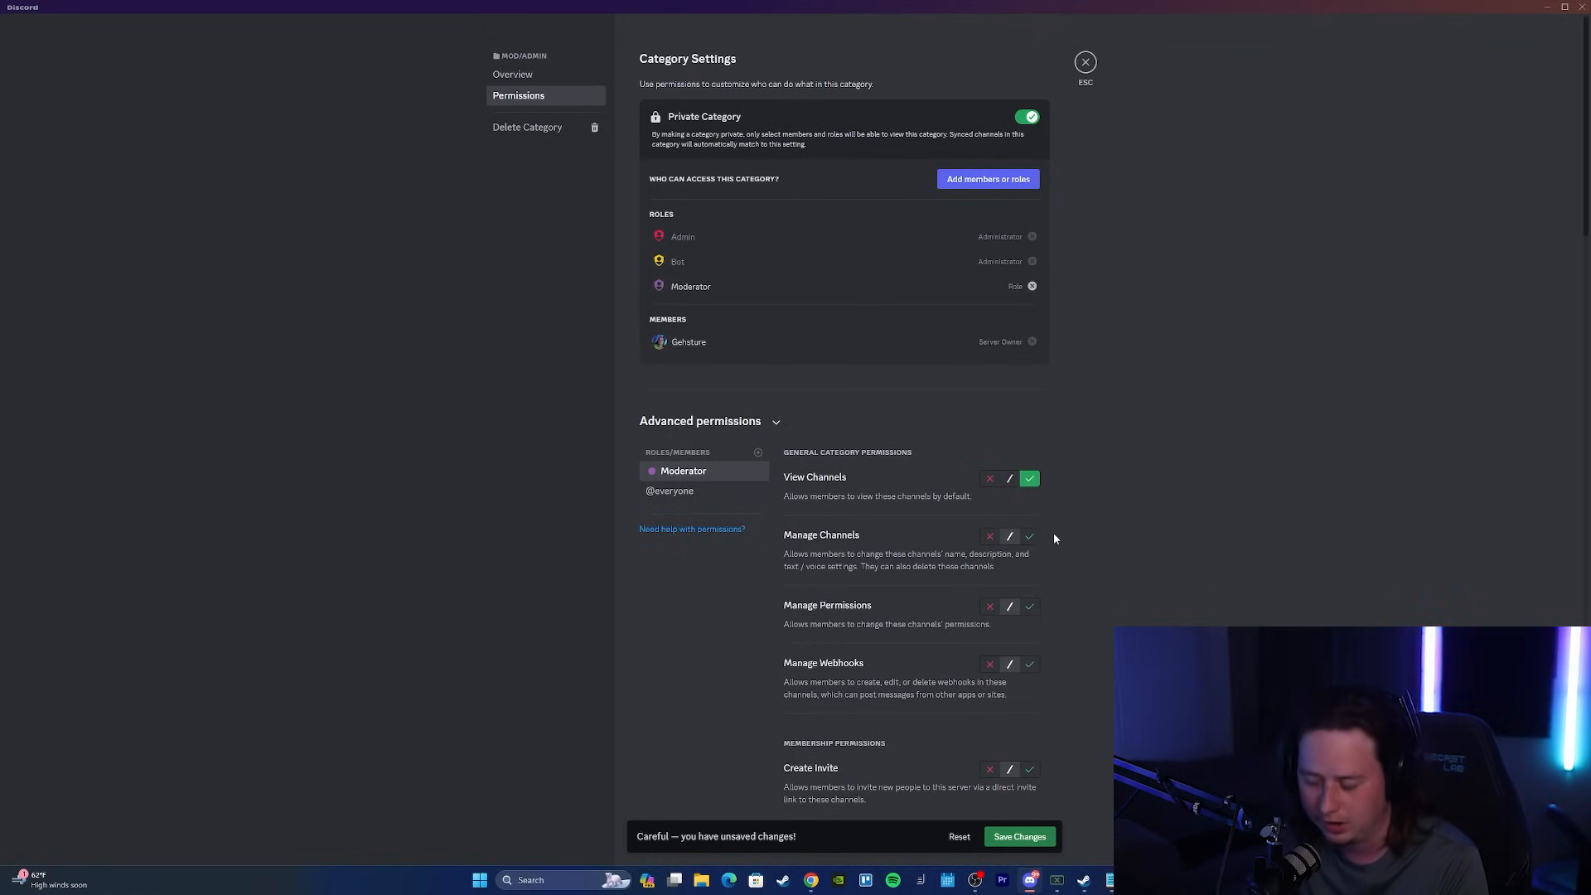
click(1007, 836)
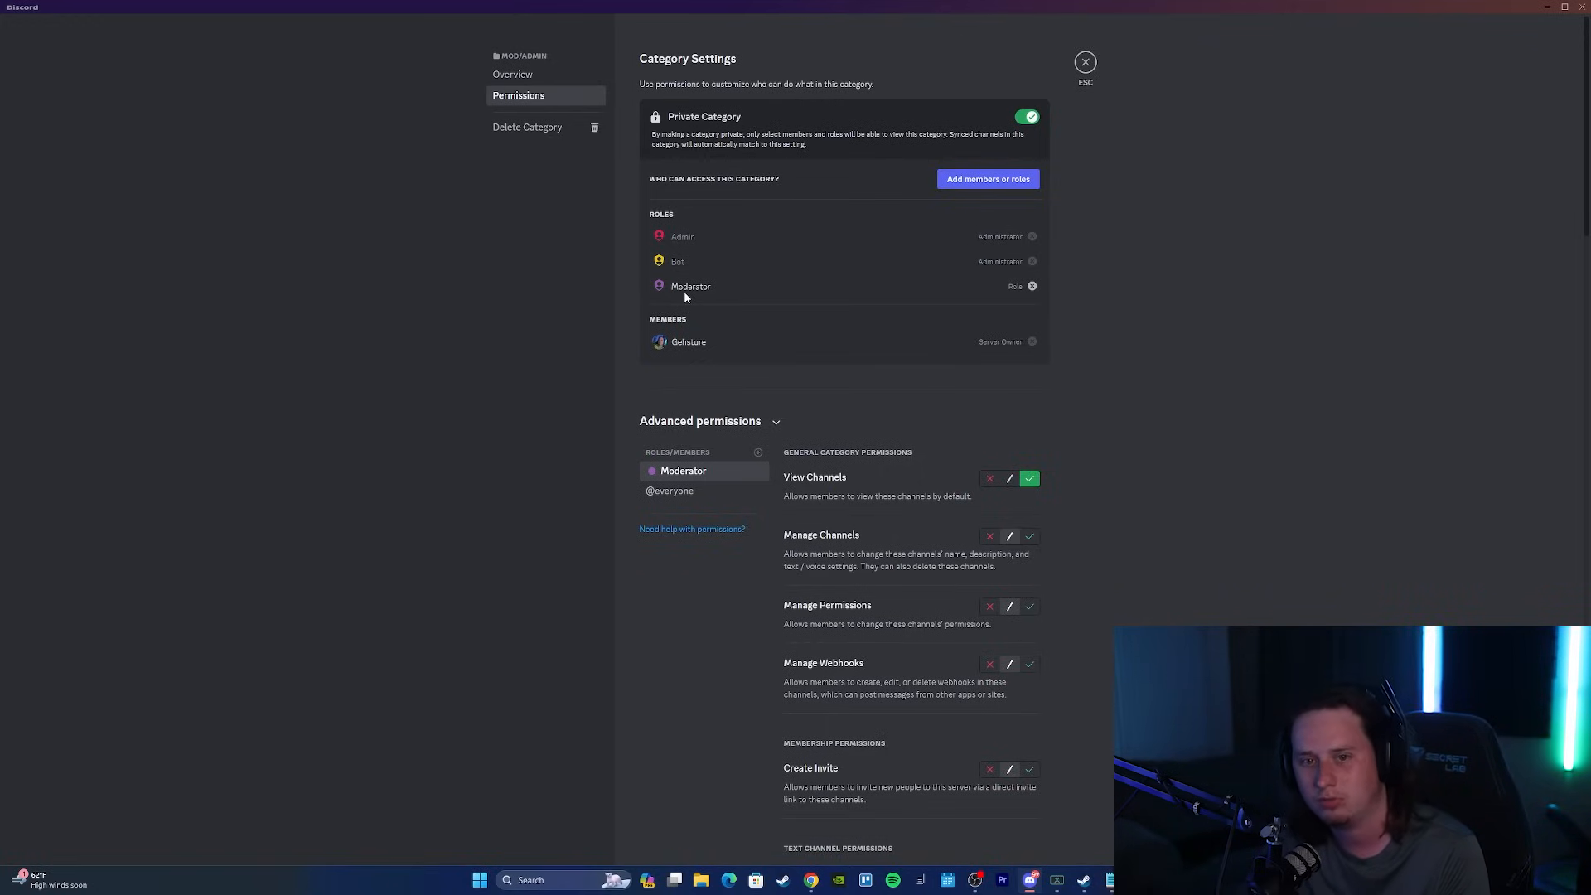
key(Escape)
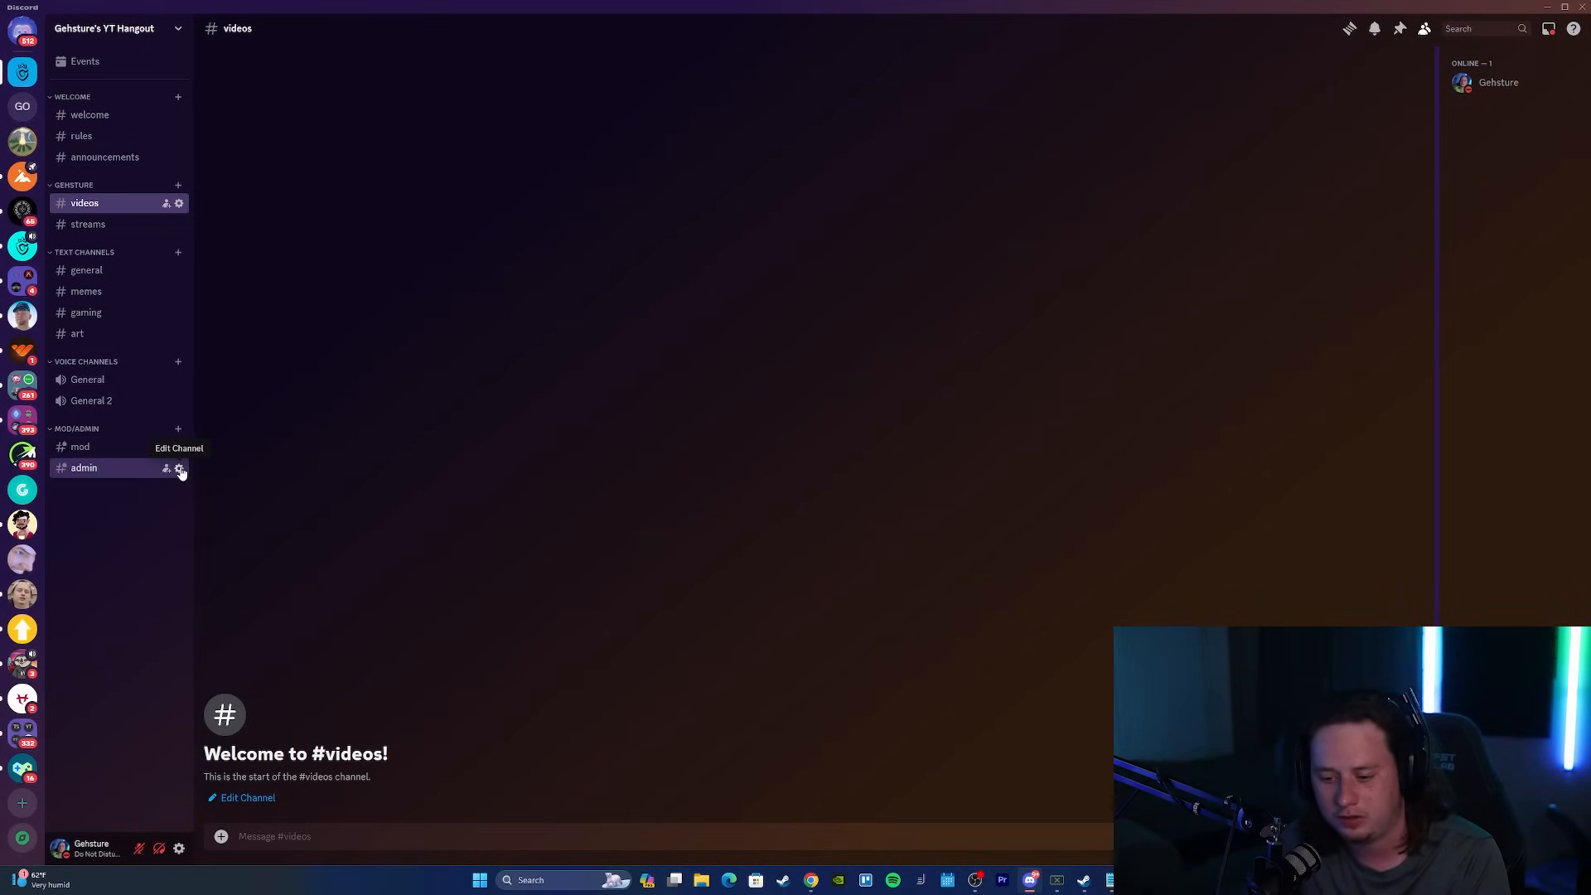
Deny the Moderator role View Channel in the admin channel, save, and try the permission sync with the Mod/Admin category.
click(179, 469)
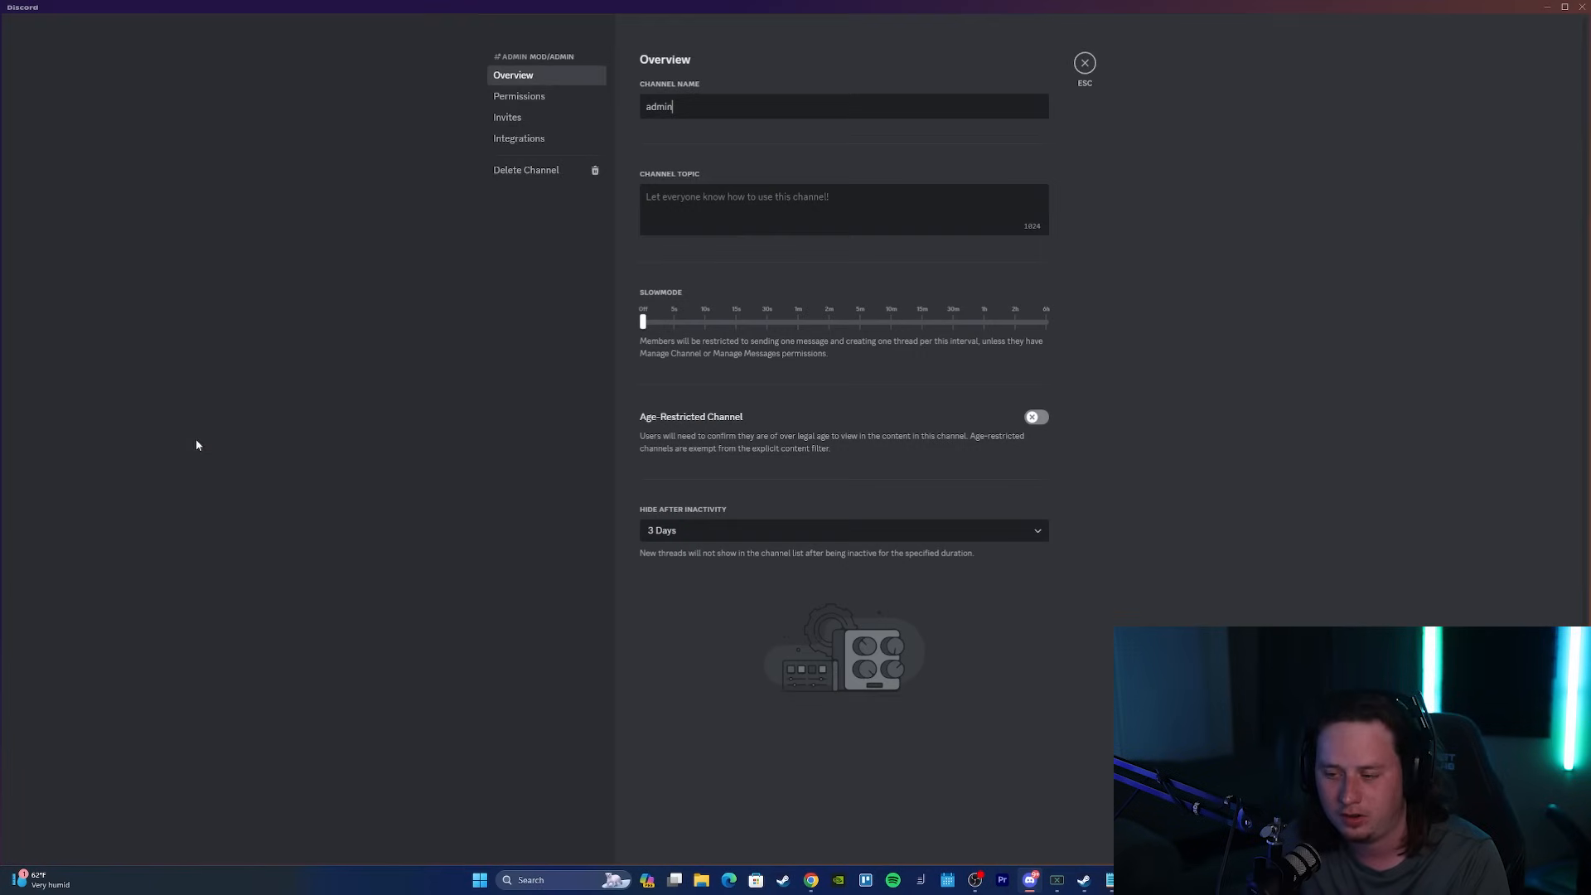
click(532, 99)
scroll(995, 371, down, 2)
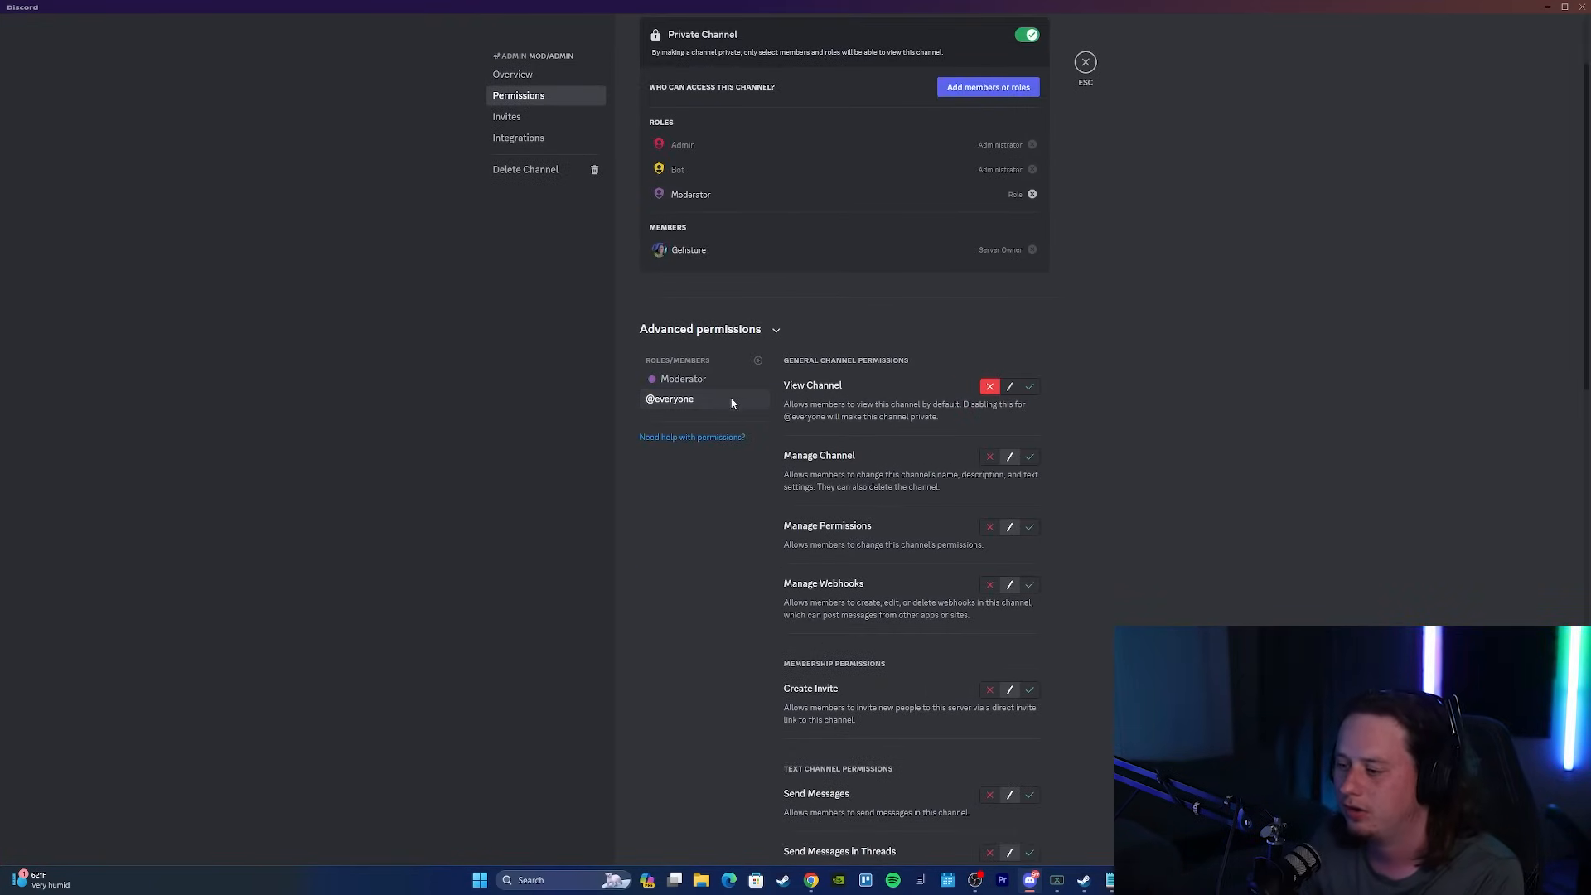
click(705, 381)
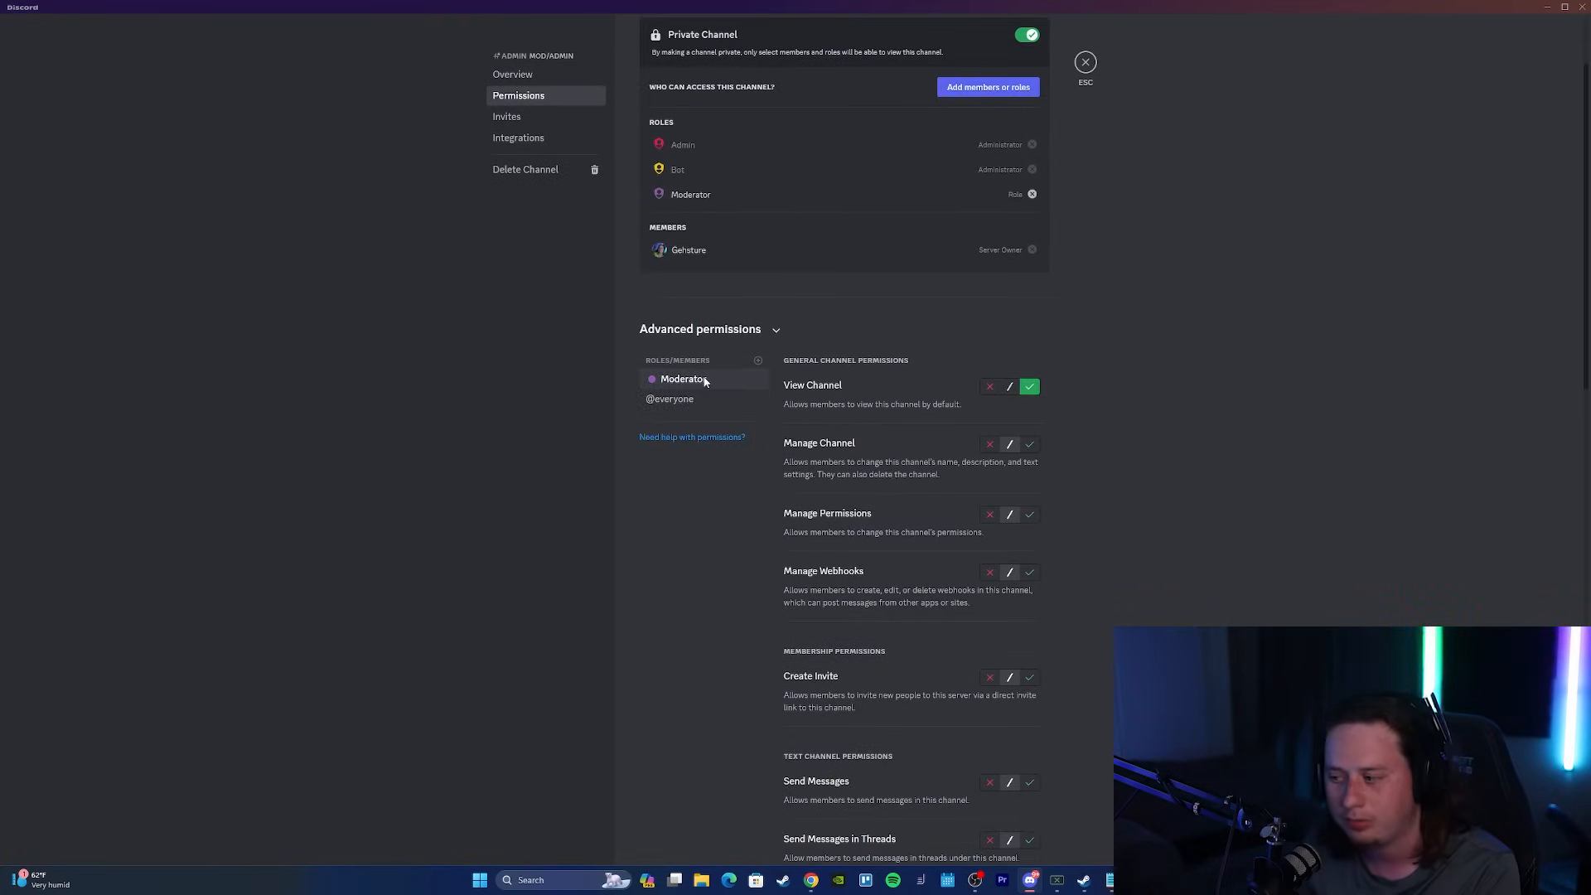
click(989, 387)
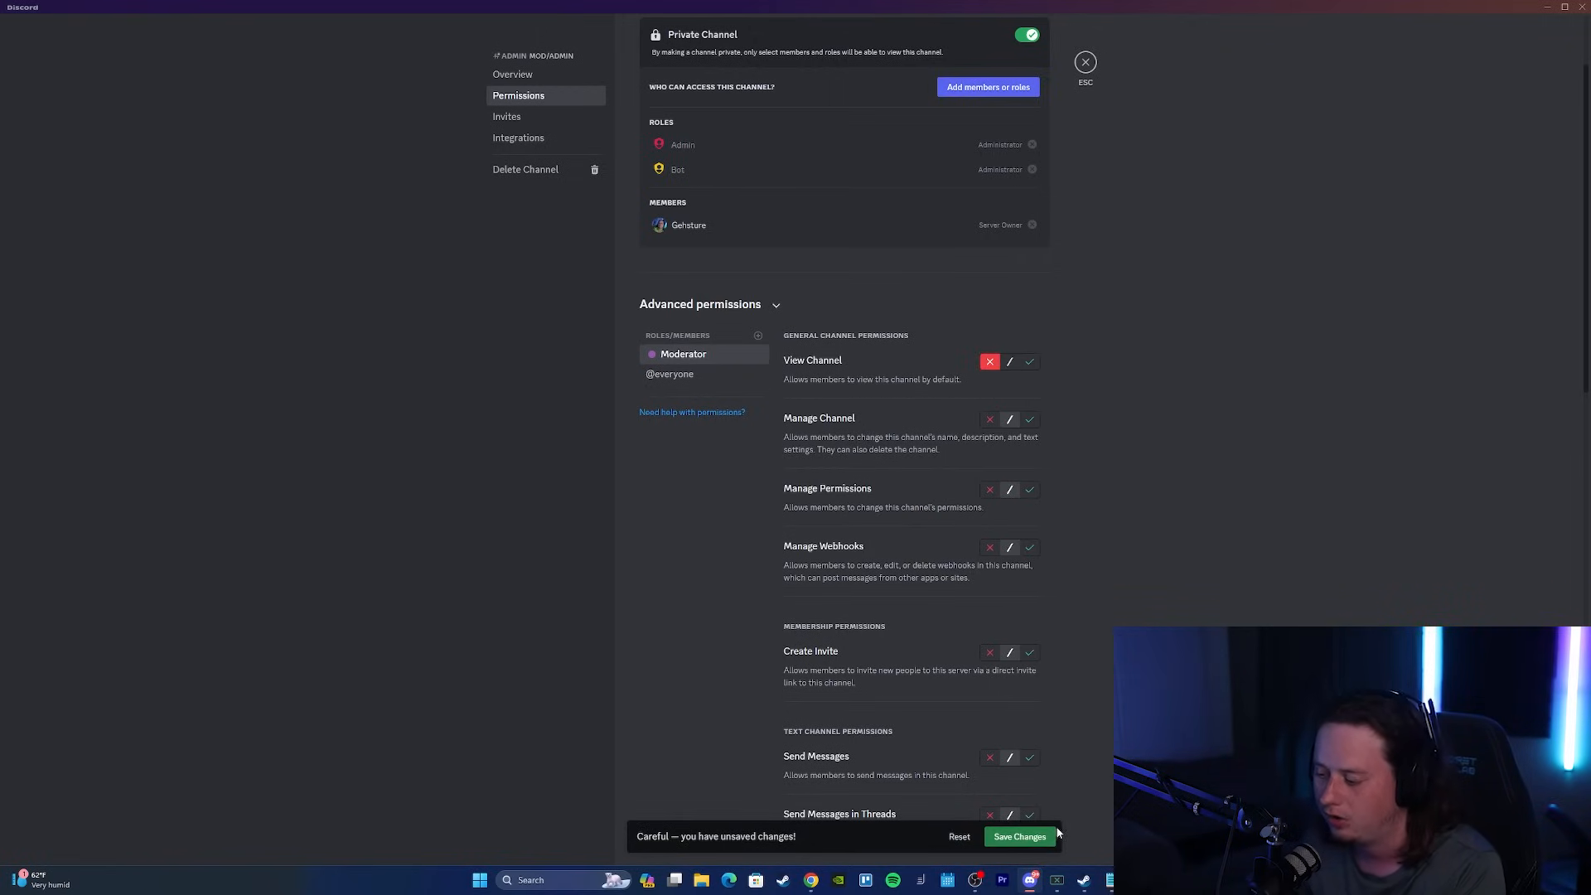
click(1019, 836)
scroll(702, 310, up, 3)
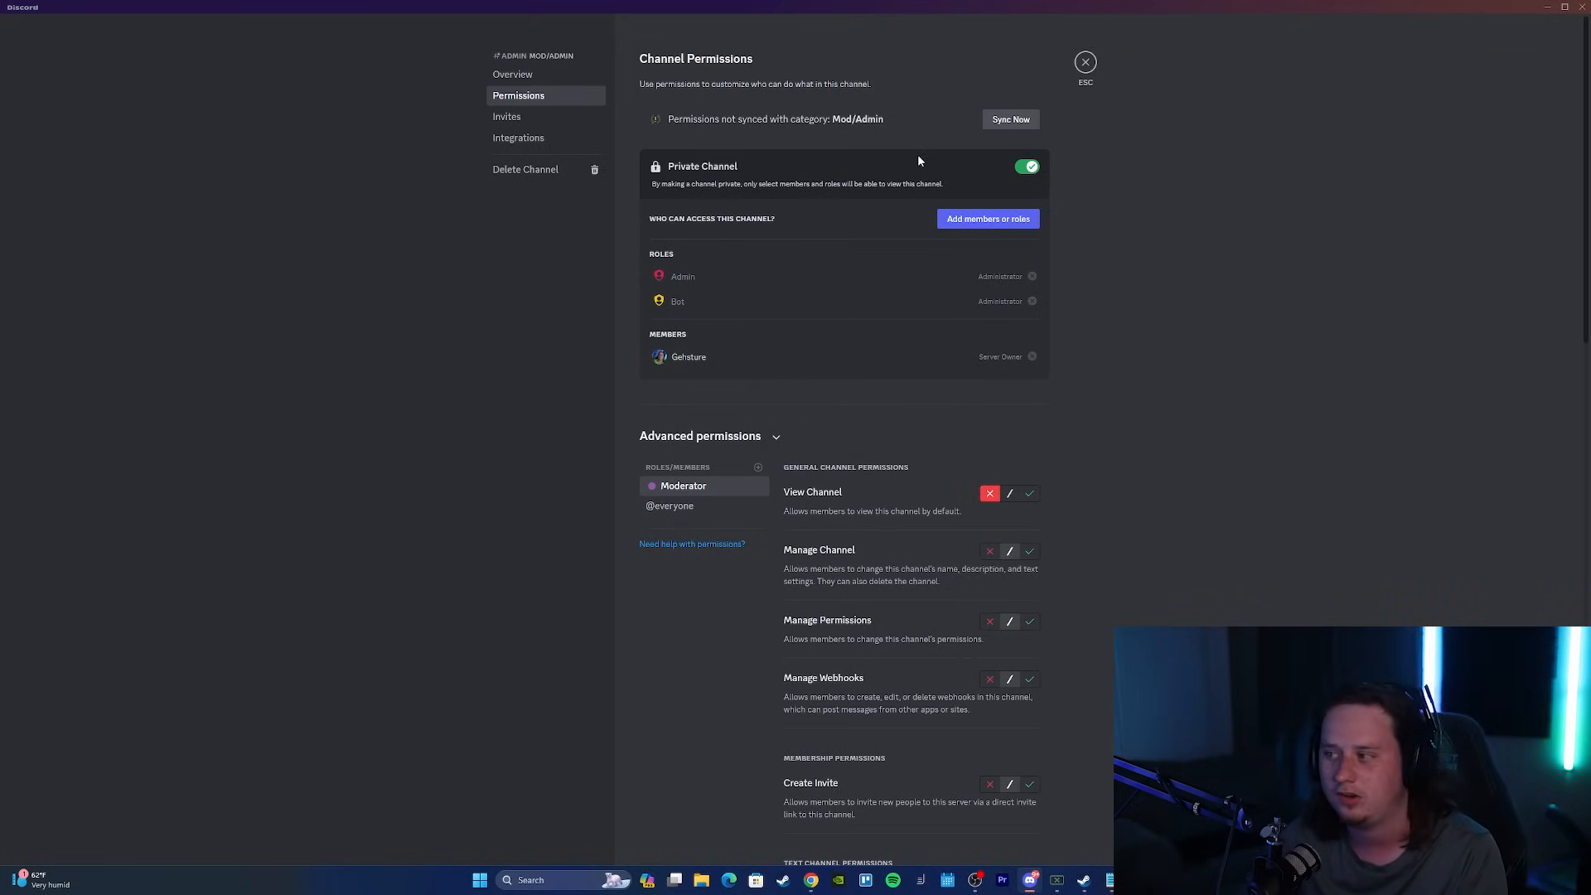
click(1031, 125)
click(906, 480)
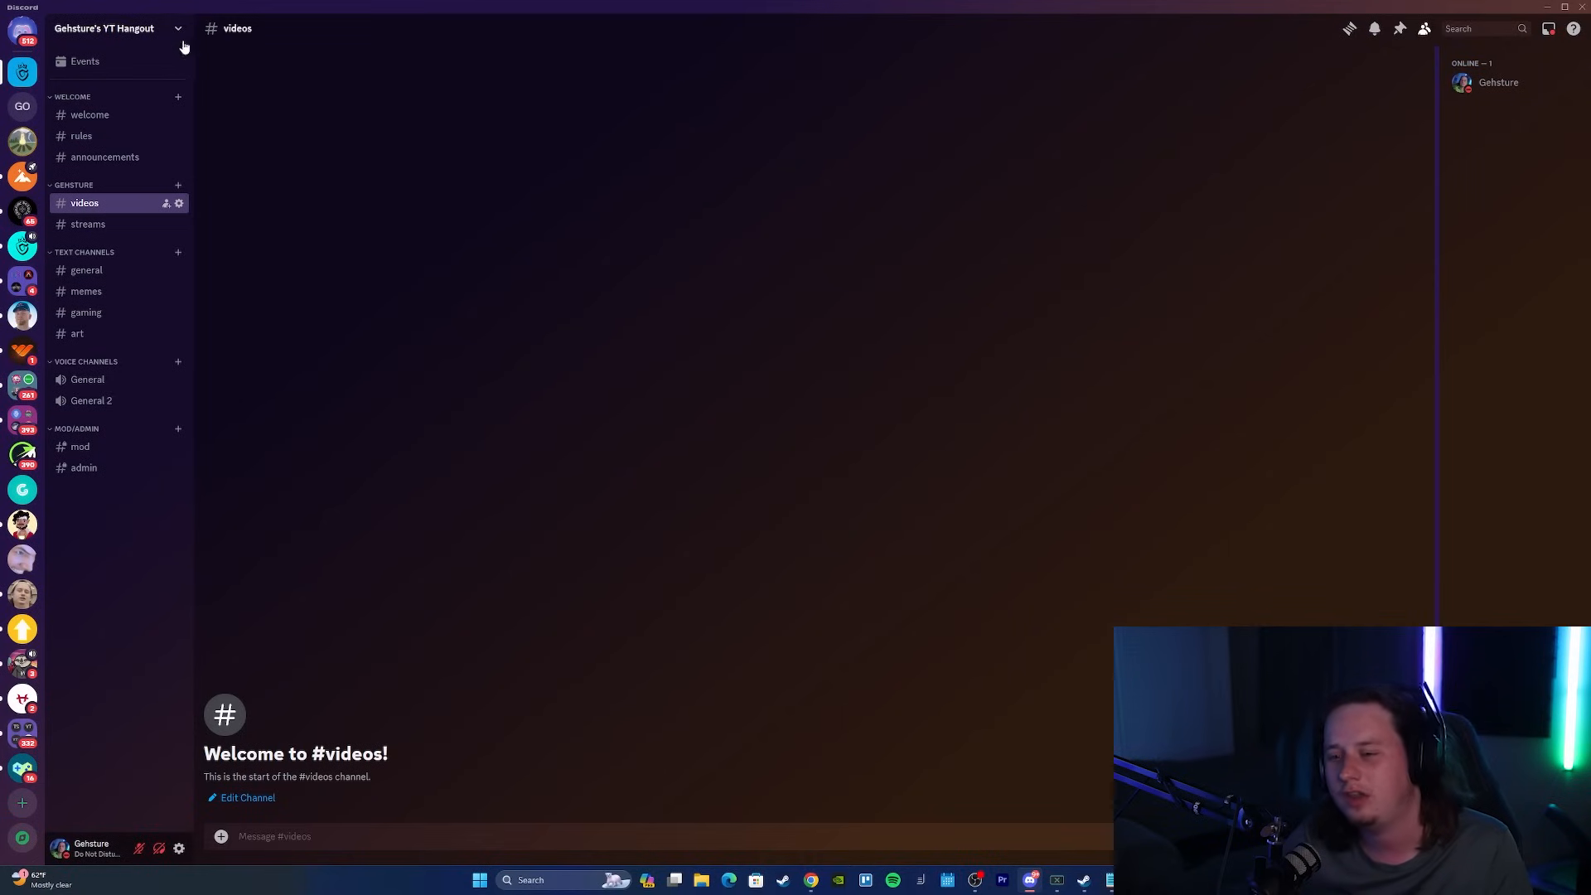
Start the Community Server setup and complete the safety checks by requiring verified email and scanning media content from all members.
click(172, 35)
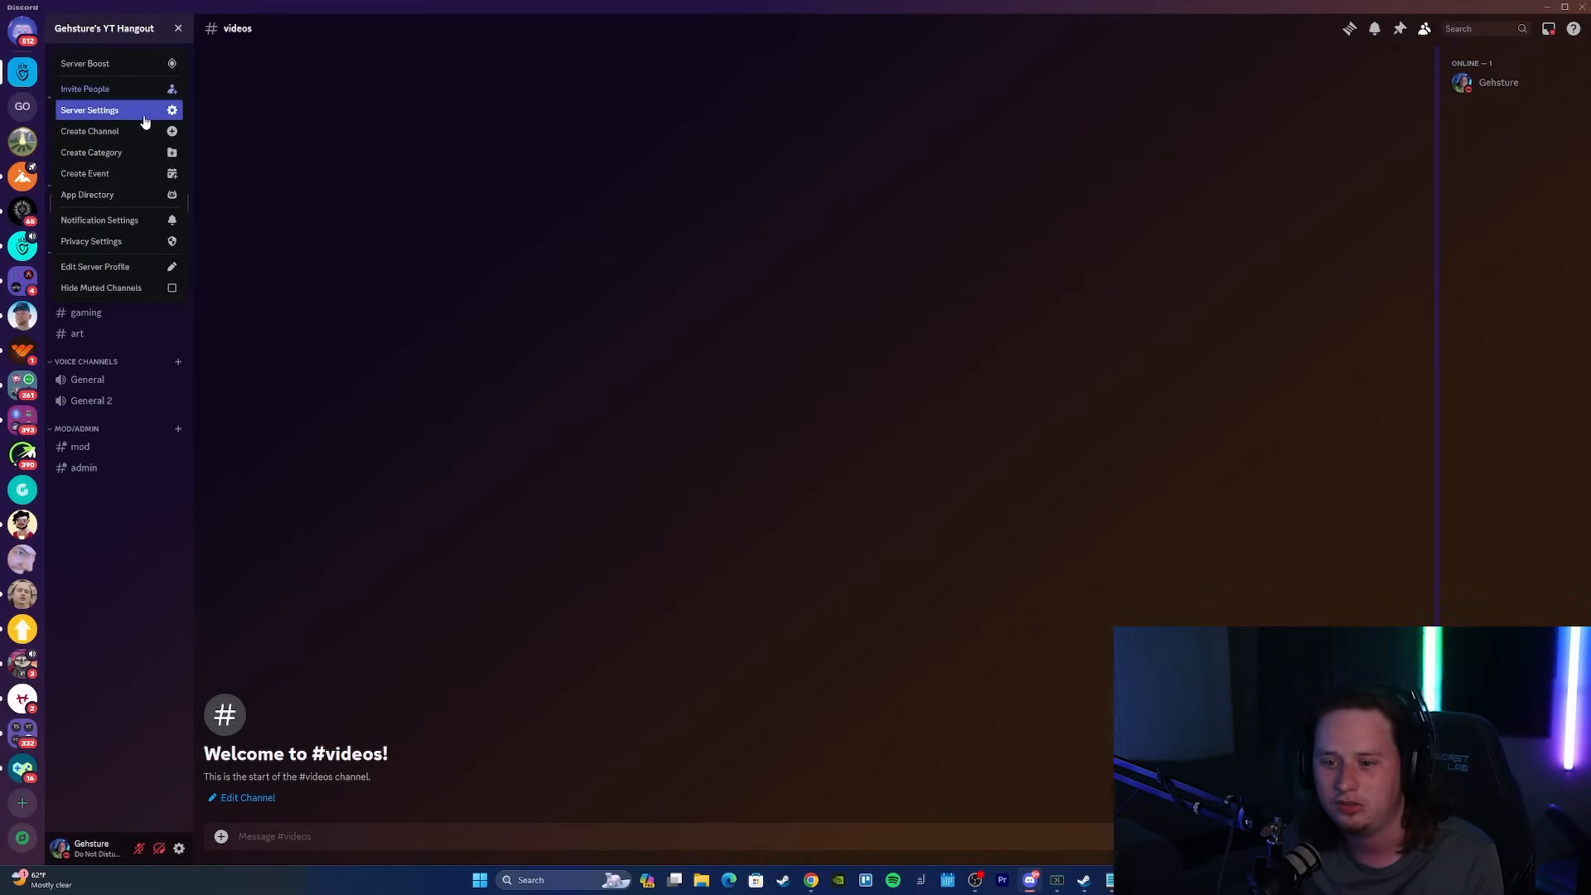
click(144, 116)
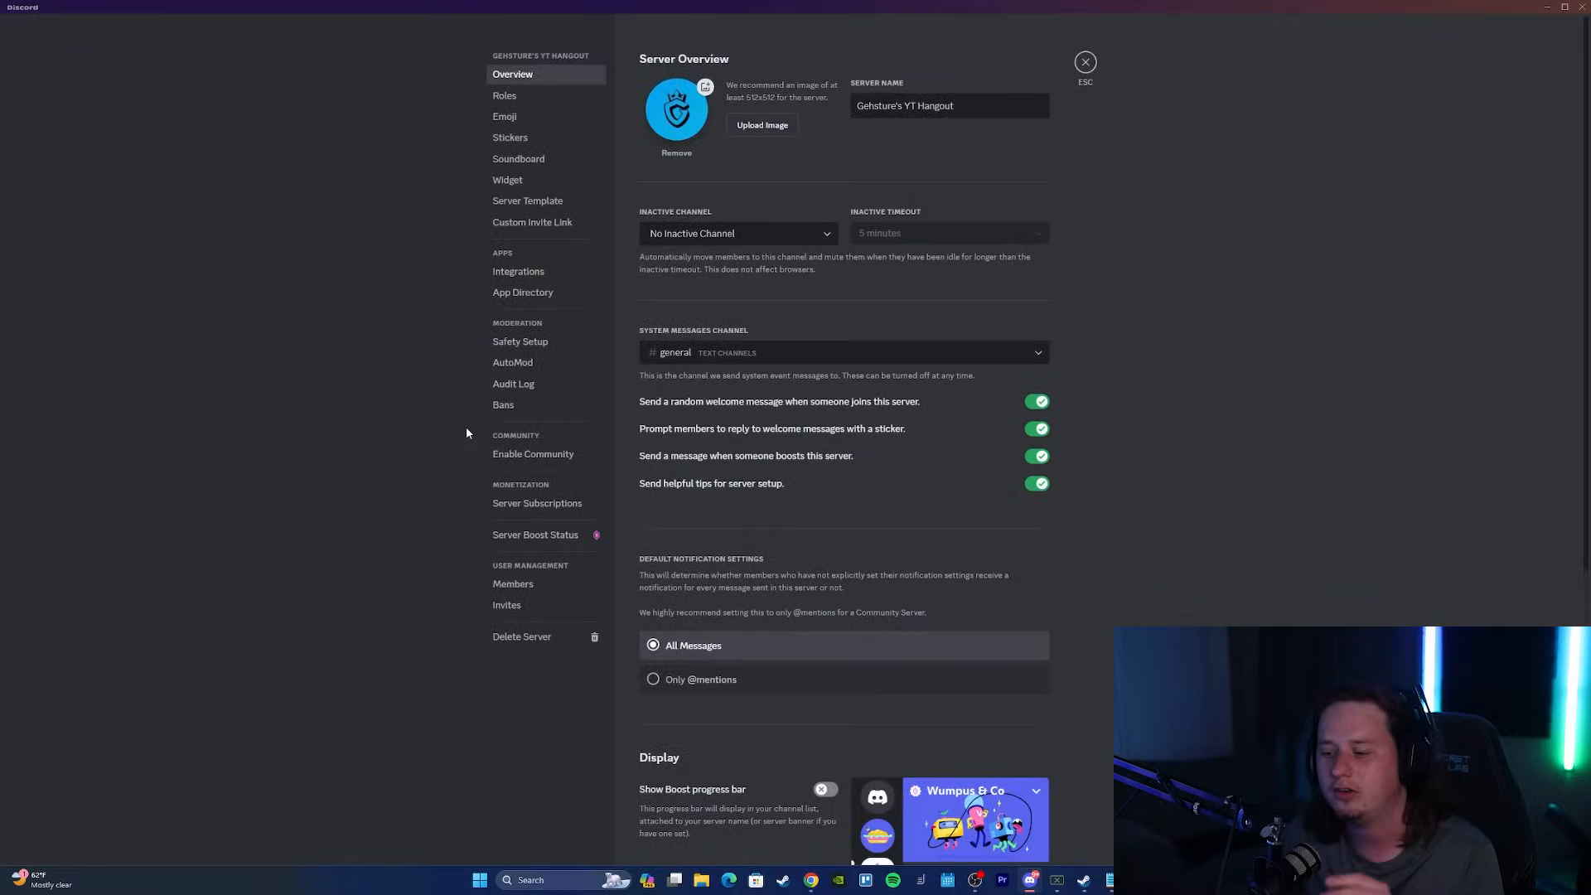
click(567, 455)
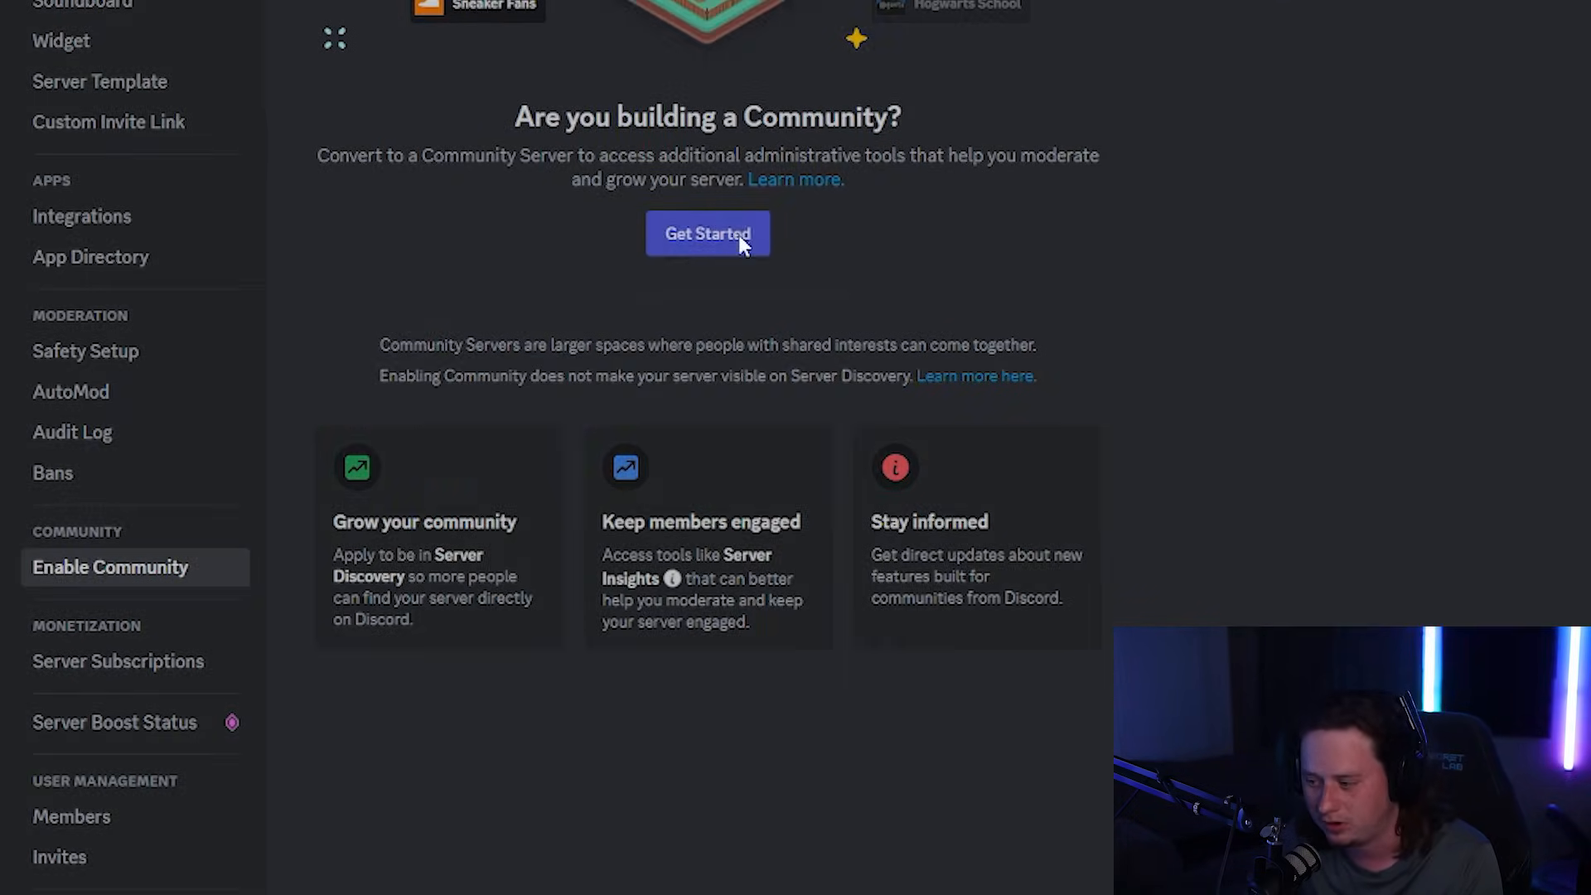
click(739, 236)
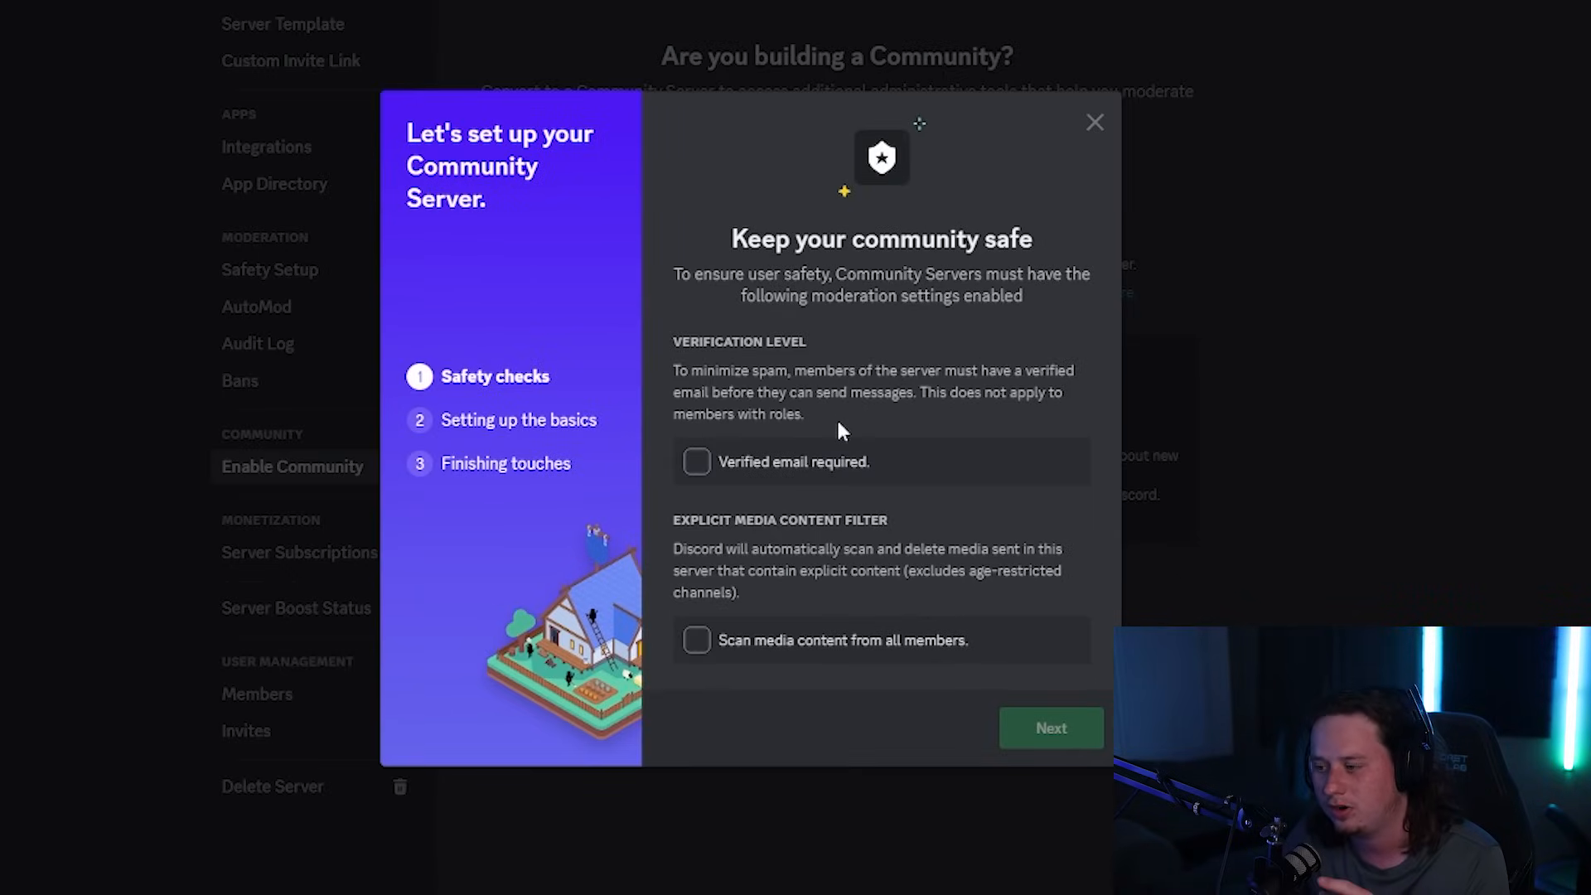
click(837, 466)
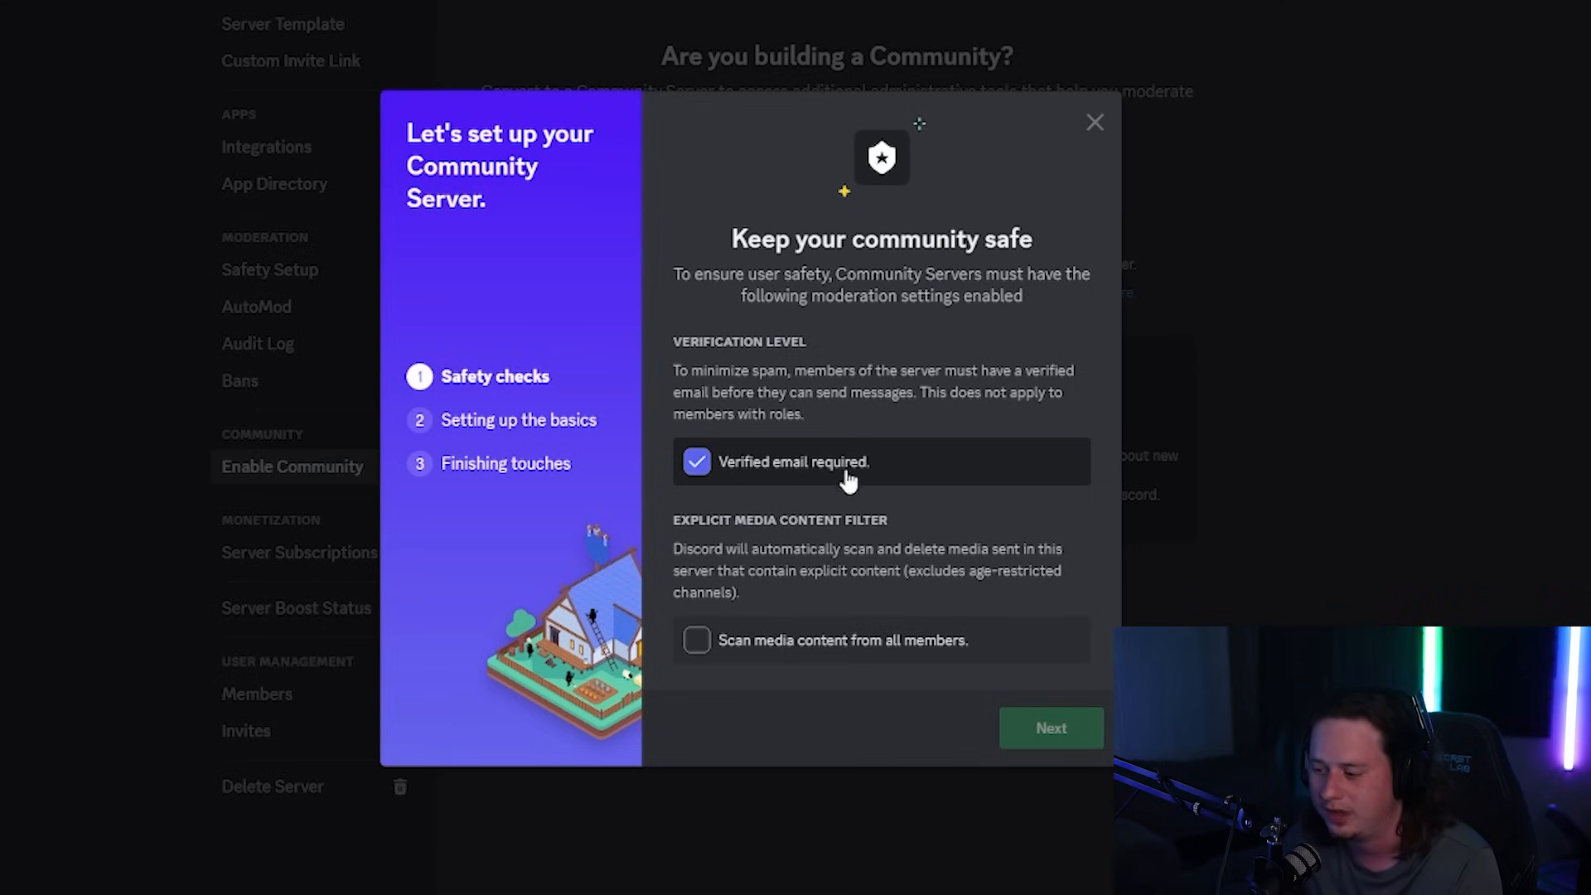
click(856, 646)
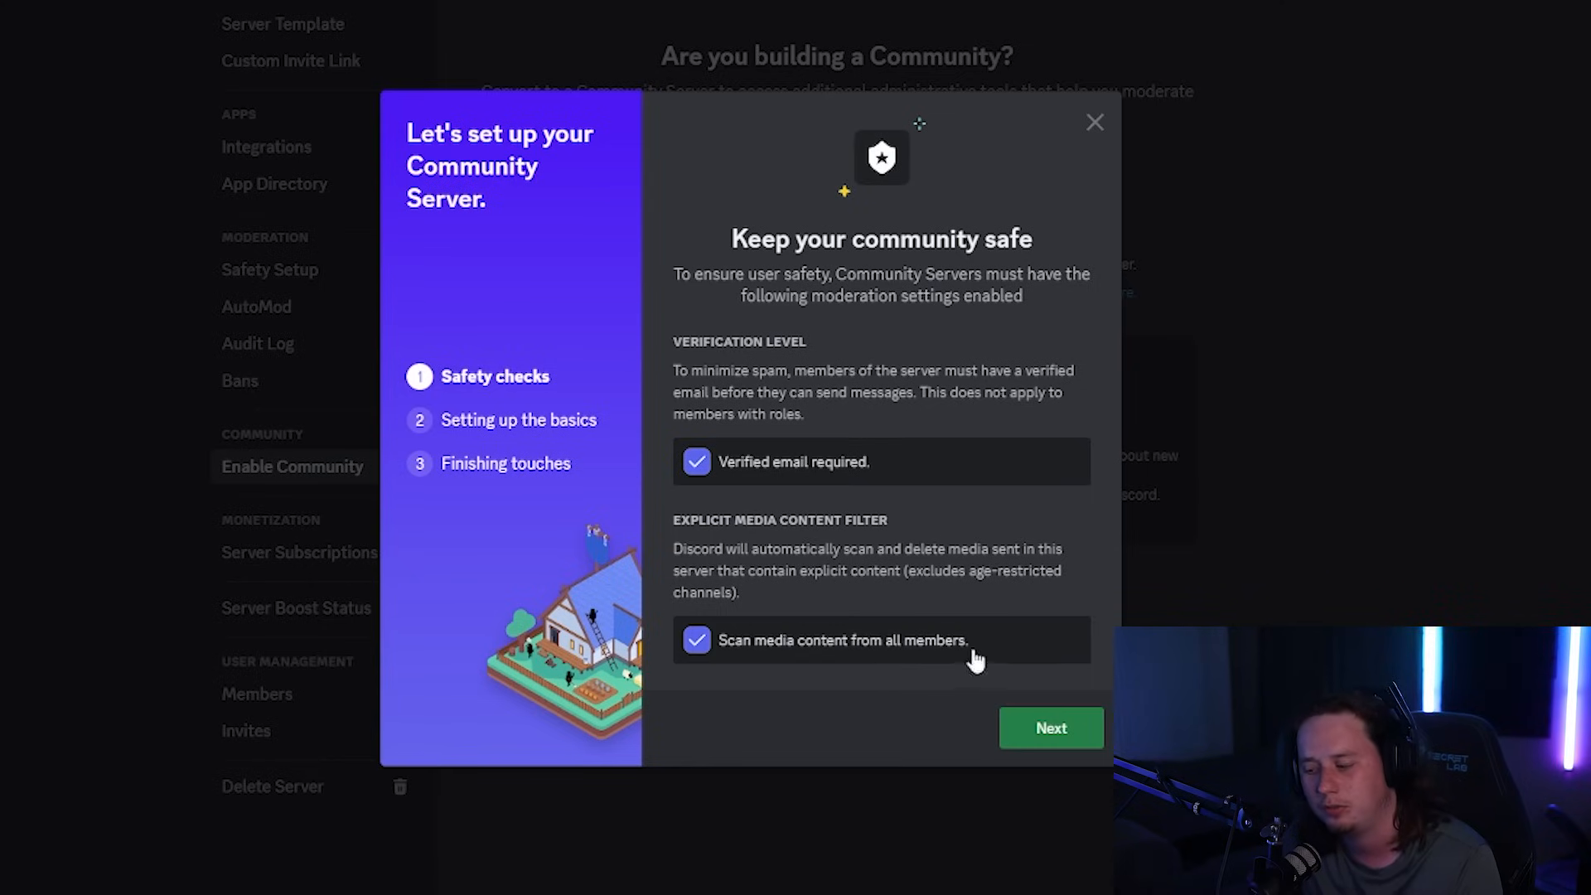
click(1037, 728)
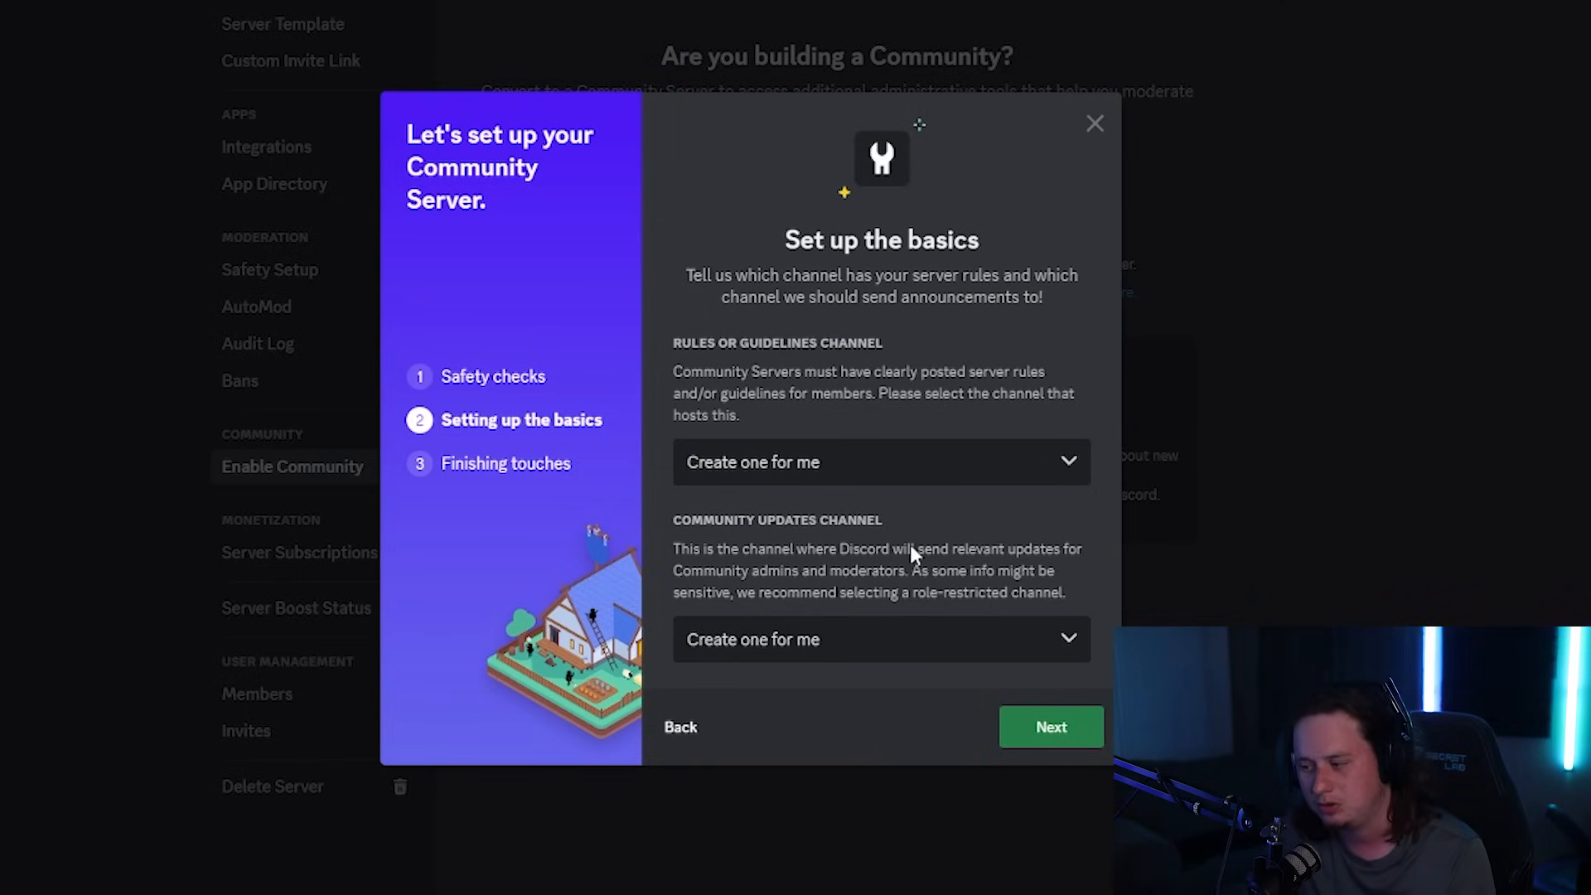
Set #rules as the rules or guidelines channel and #mod as the community updates channel, and continue to the finishing touches.
click(820, 448)
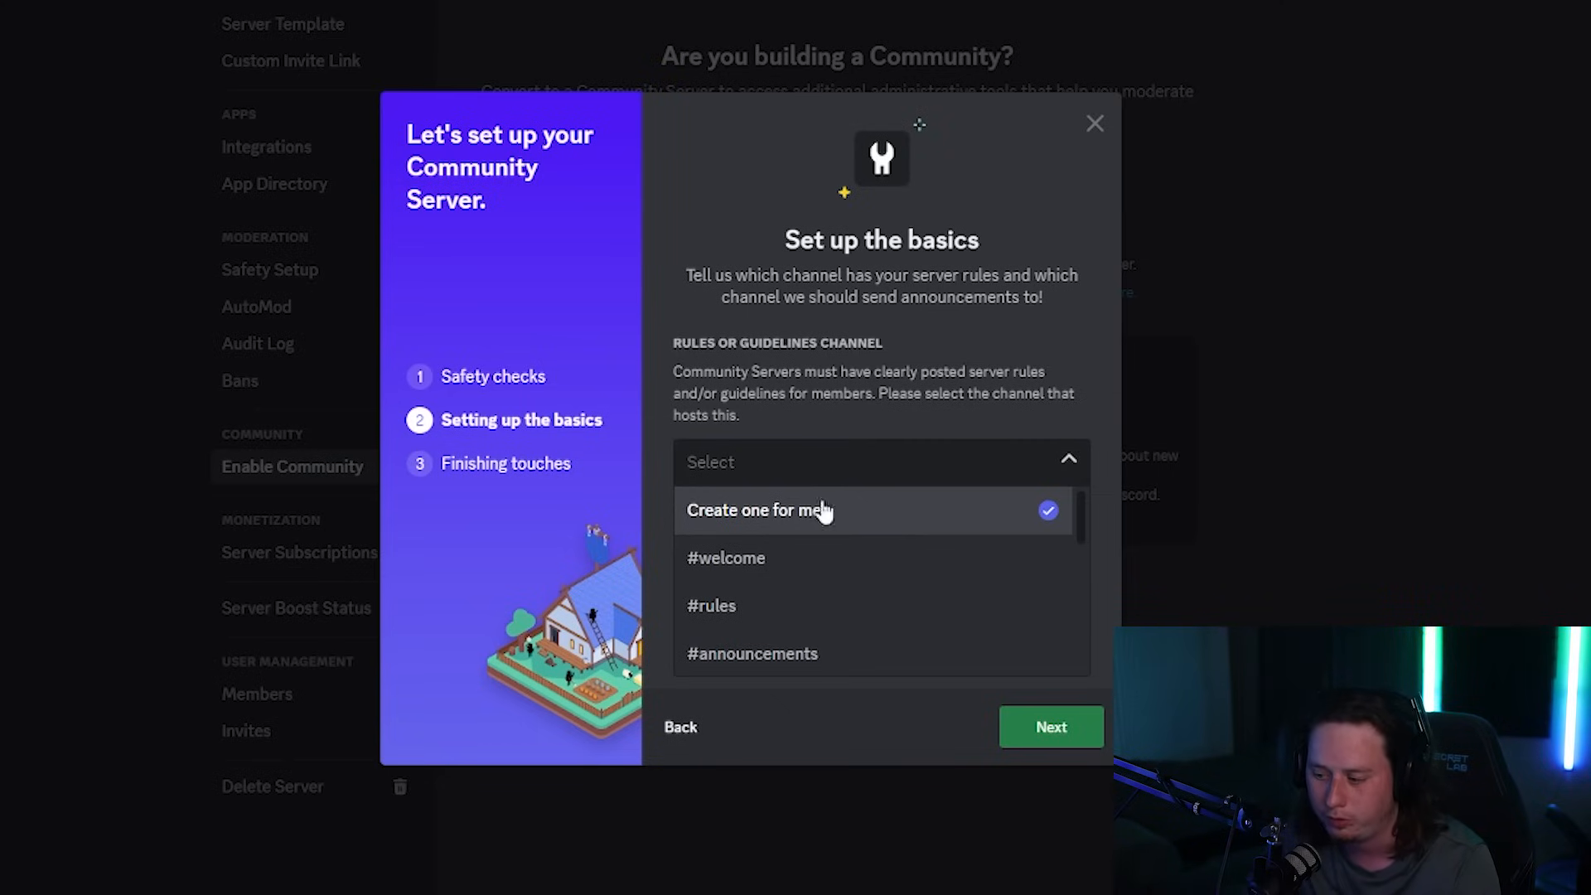
click(772, 614)
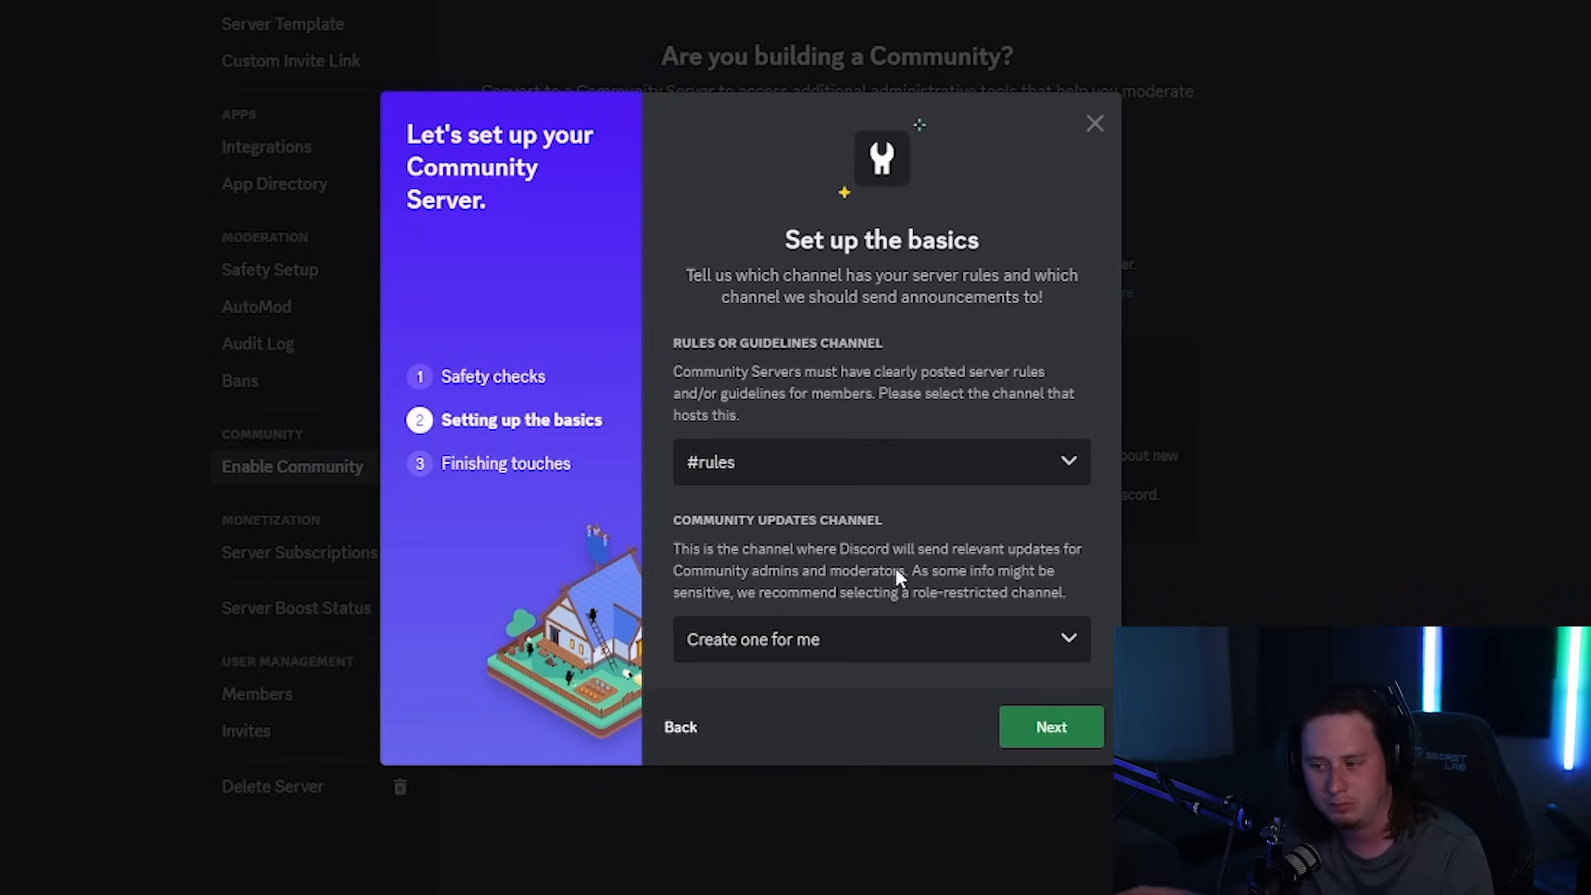
click(863, 639)
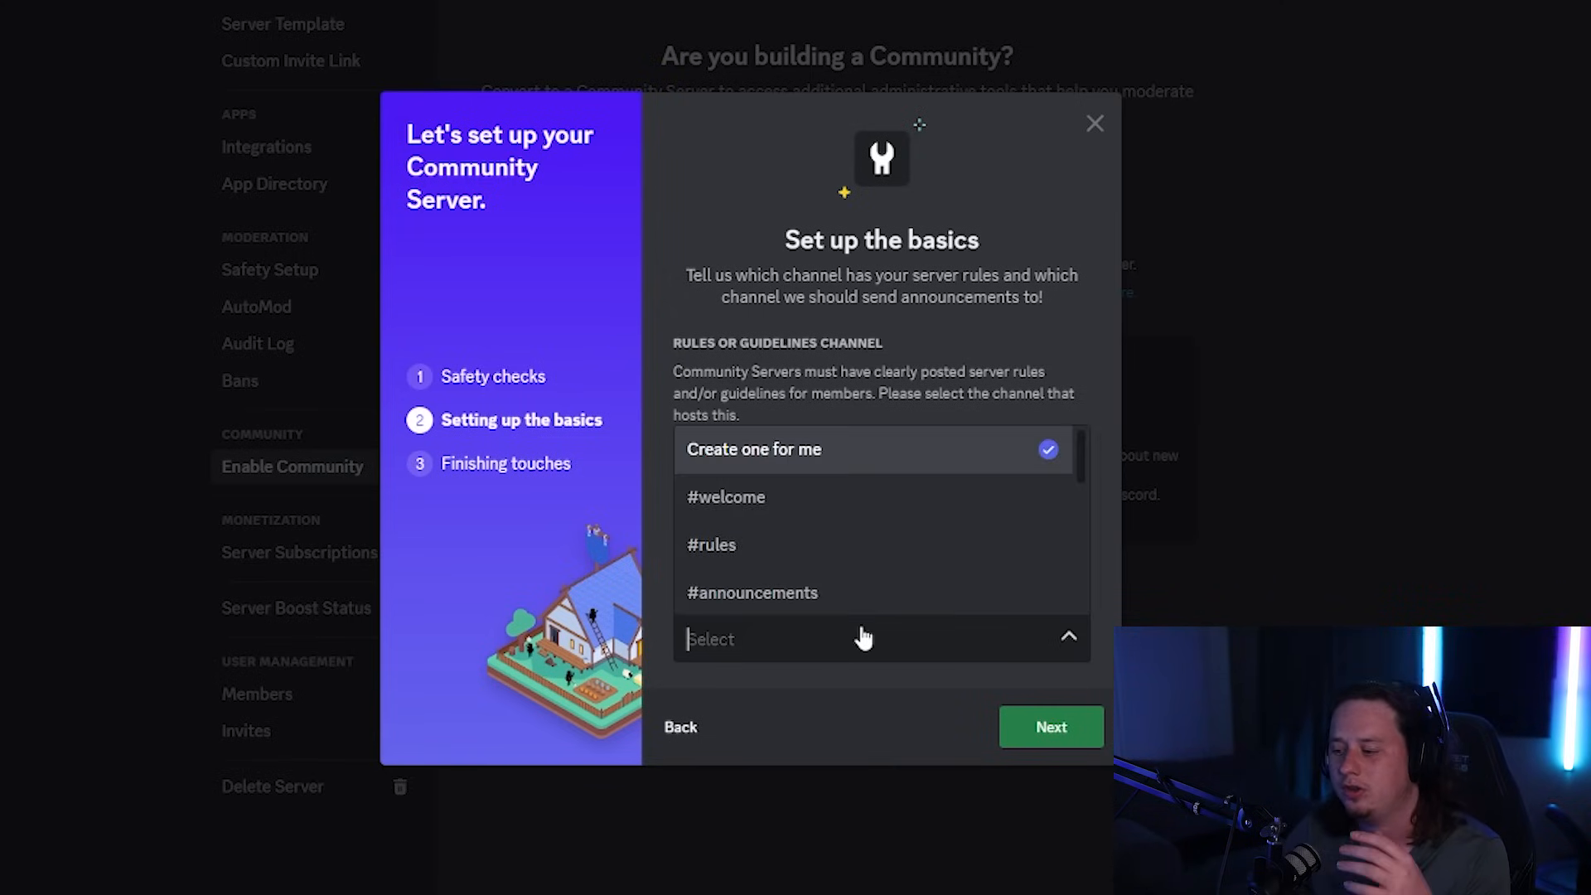
scroll(849, 535, down, 3)
scroll(850, 534, down, 3)
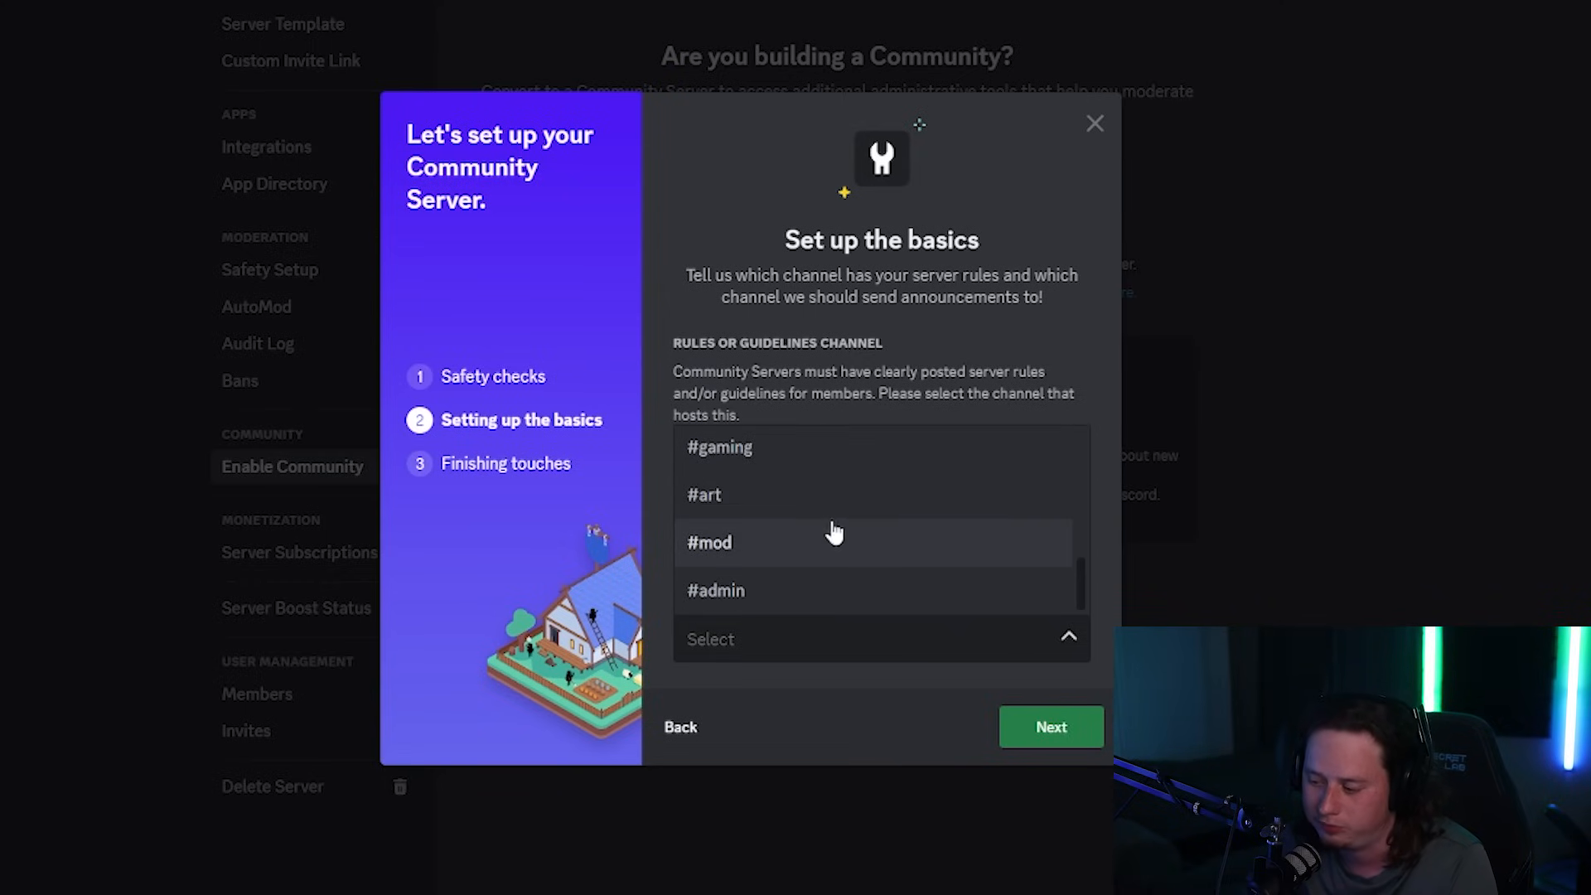
click(783, 547)
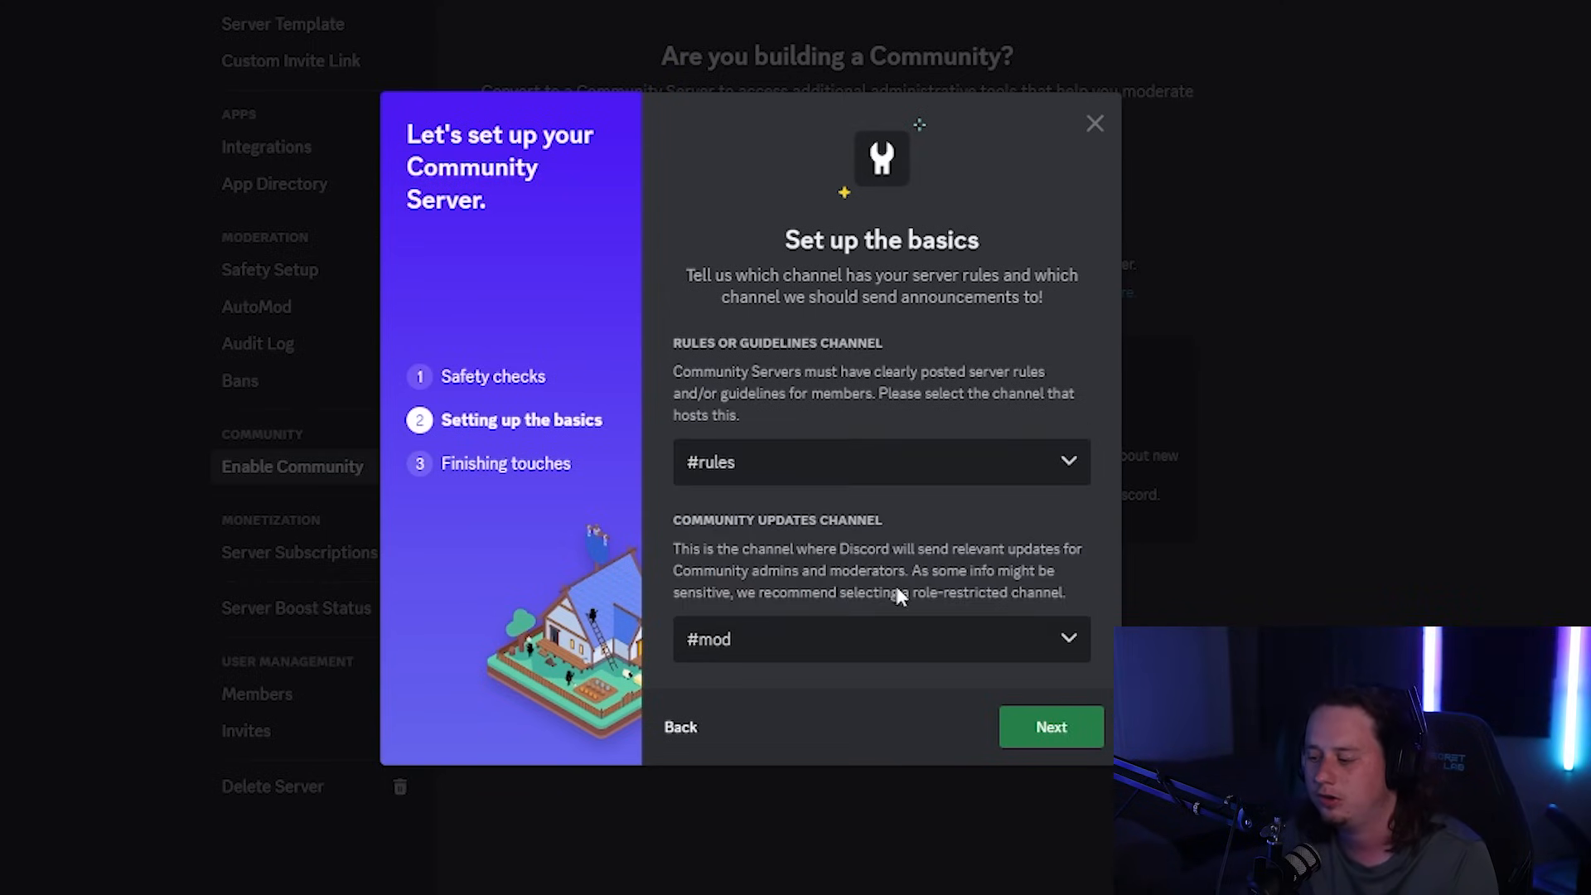
click(1050, 730)
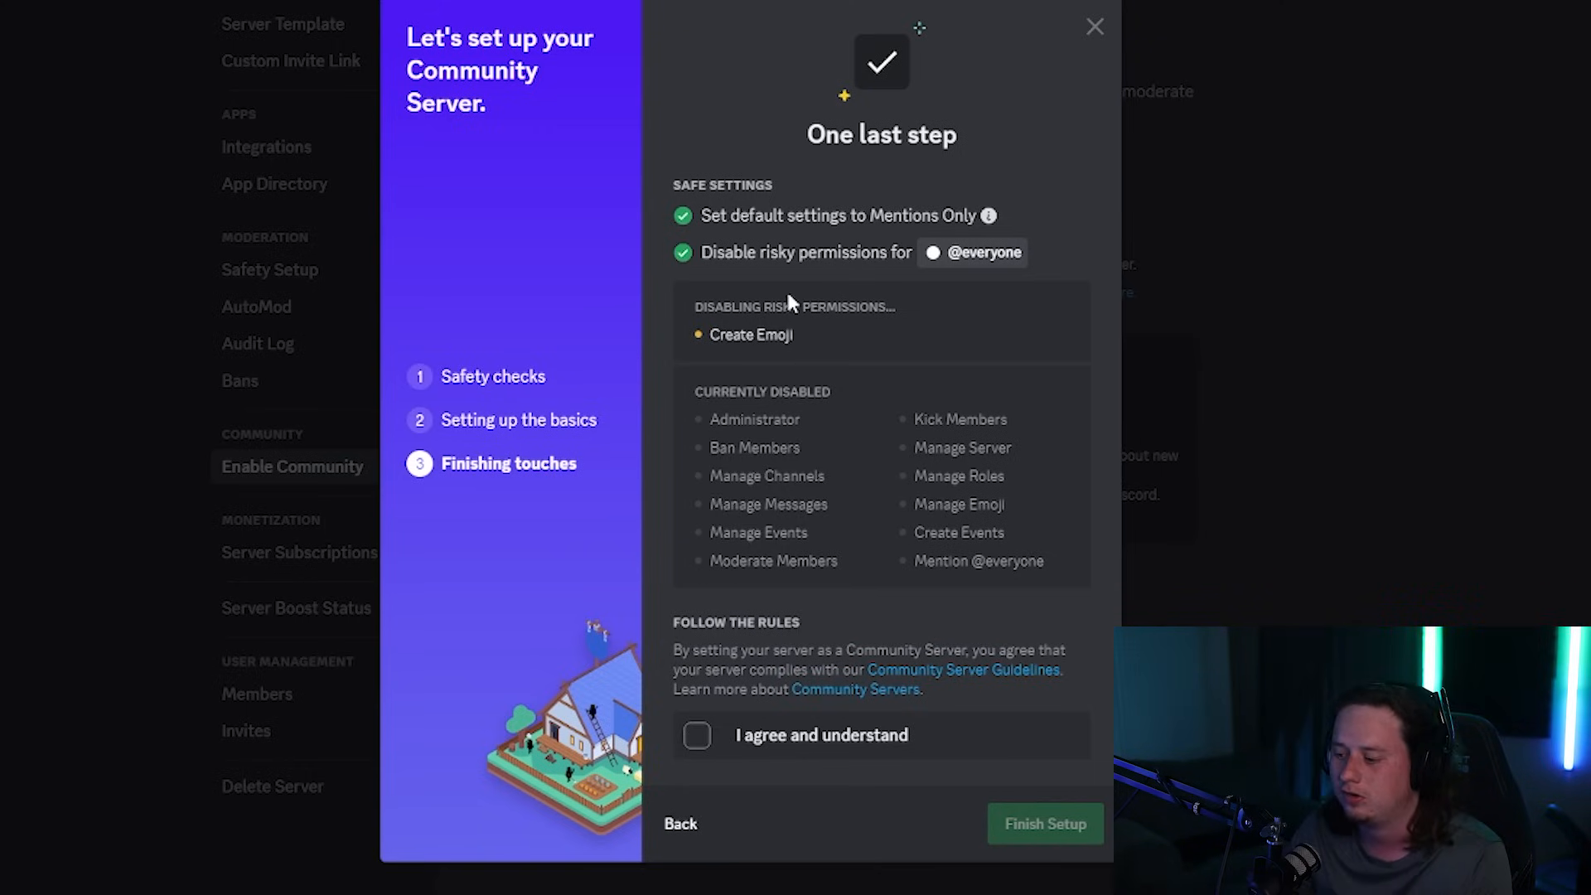
Agree to the Community Server rules and finish the Community setup.
click(823, 739)
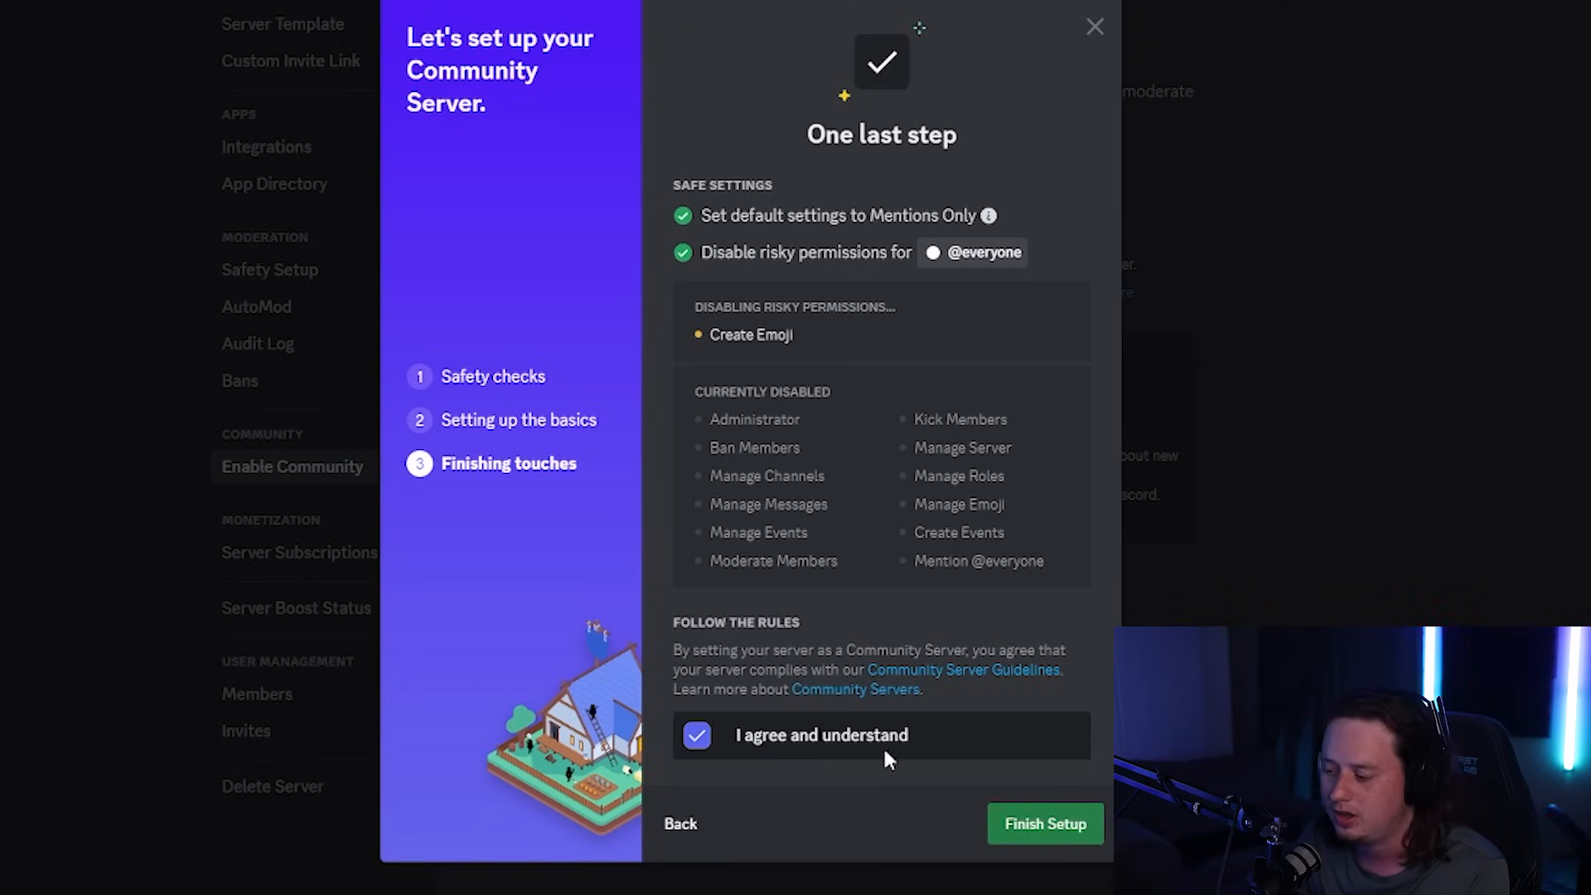
click(1036, 824)
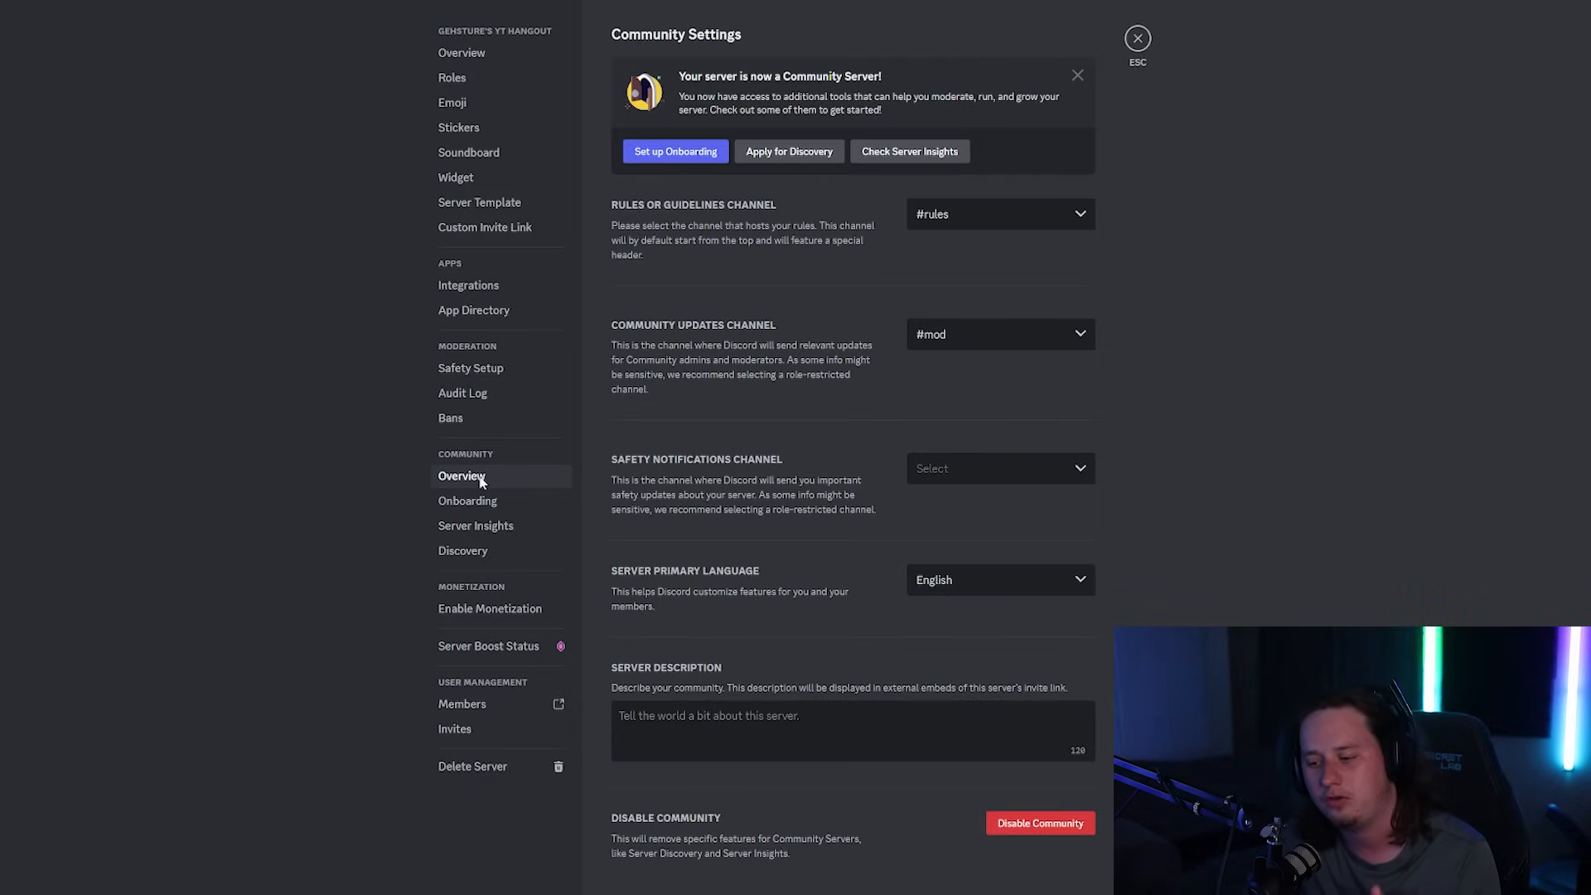
Look through the Community Overview, Server Insights and Discovery settings.
click(475, 477)
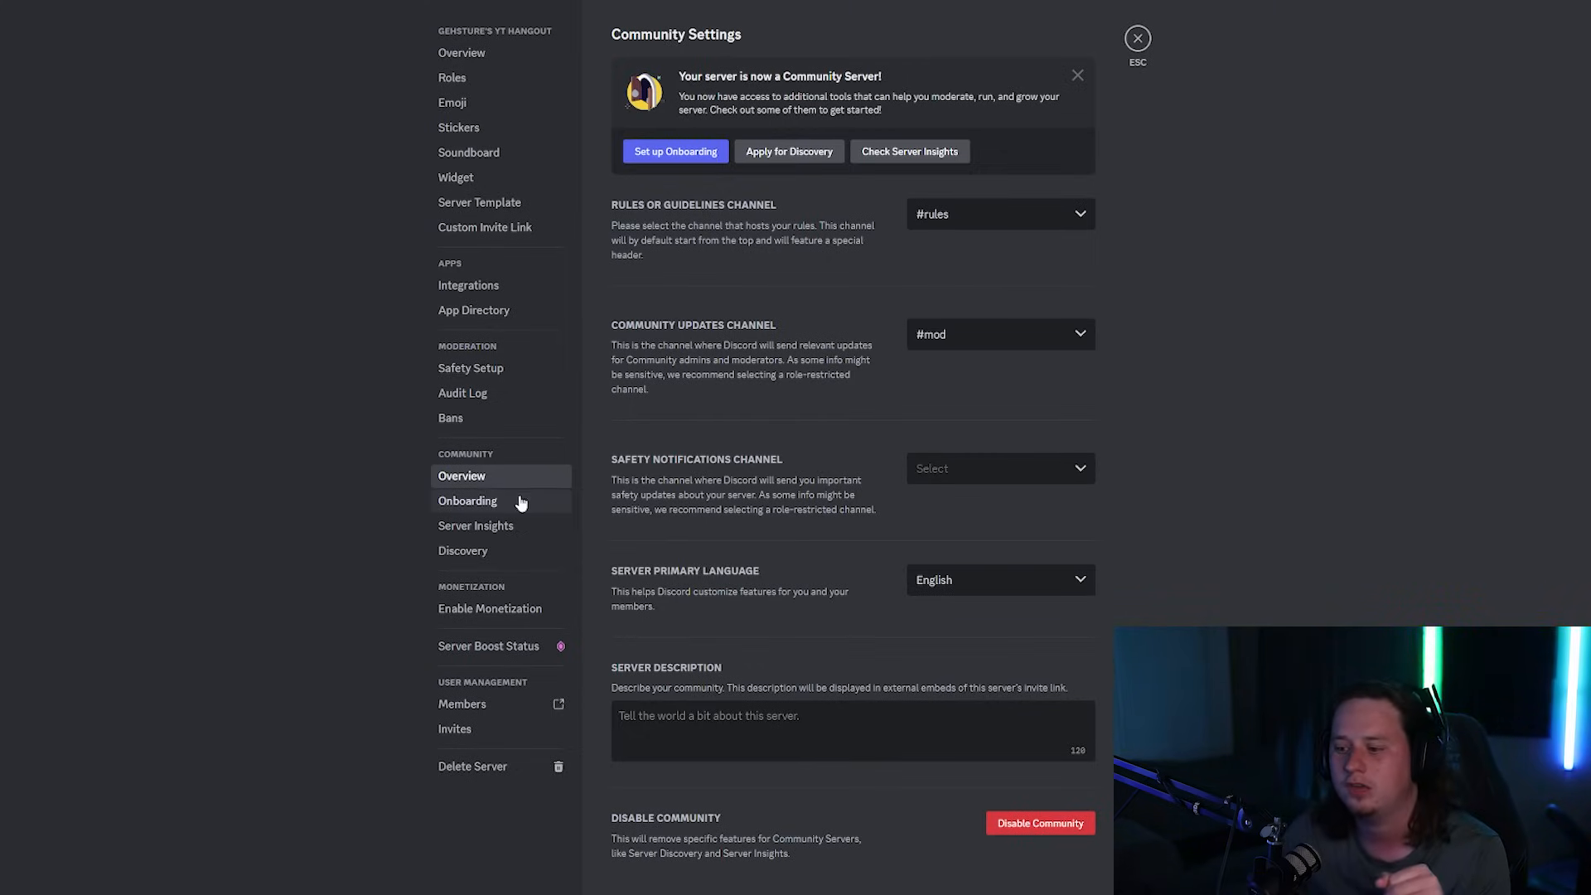
click(516, 528)
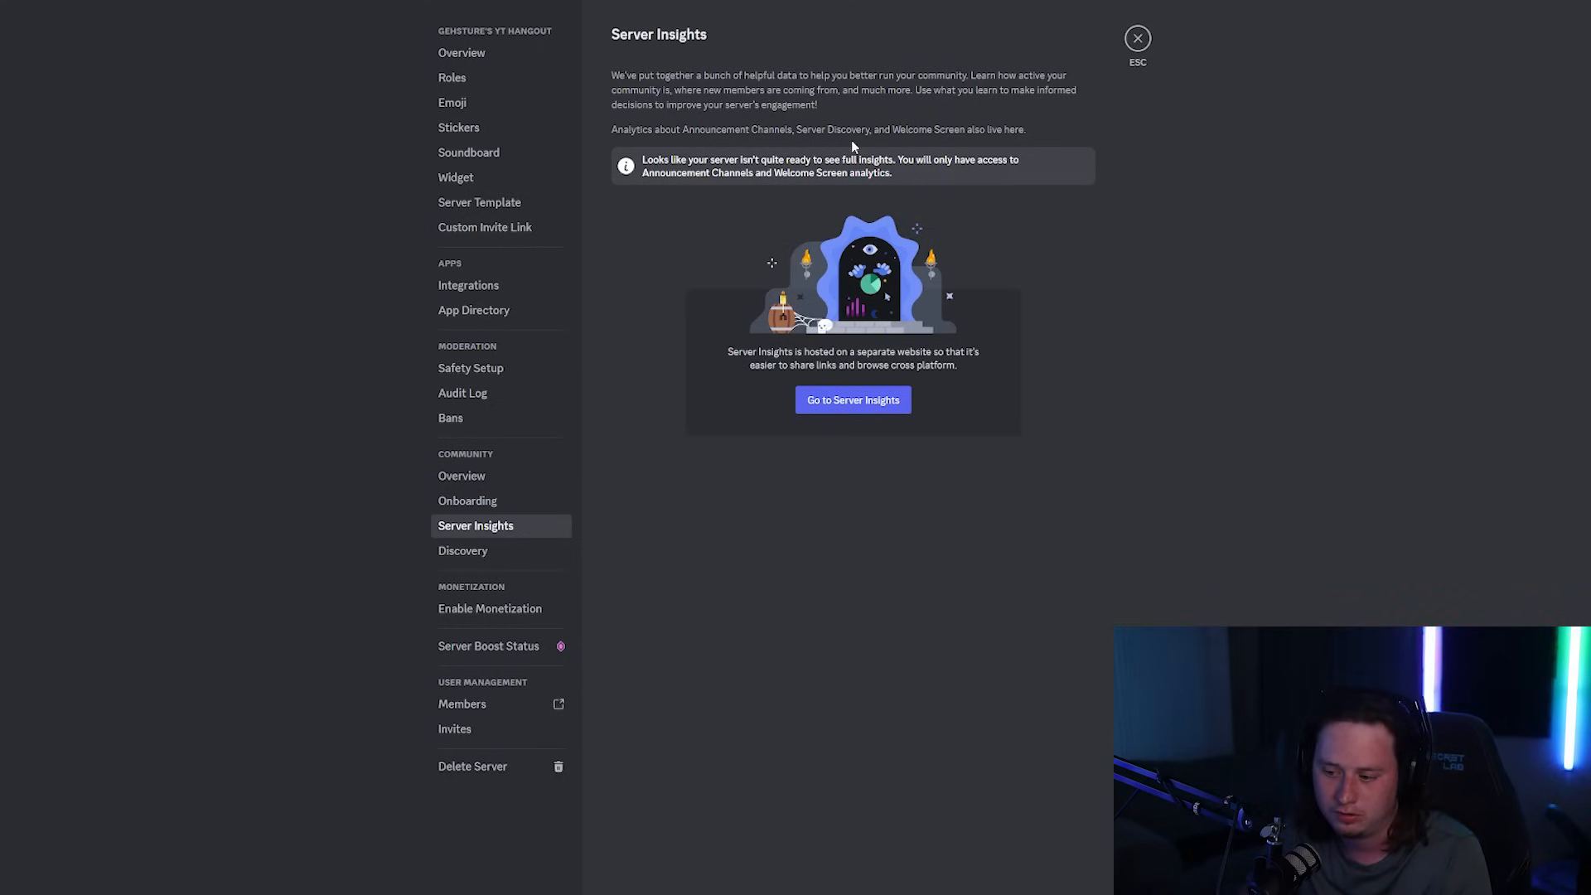
click(489, 551)
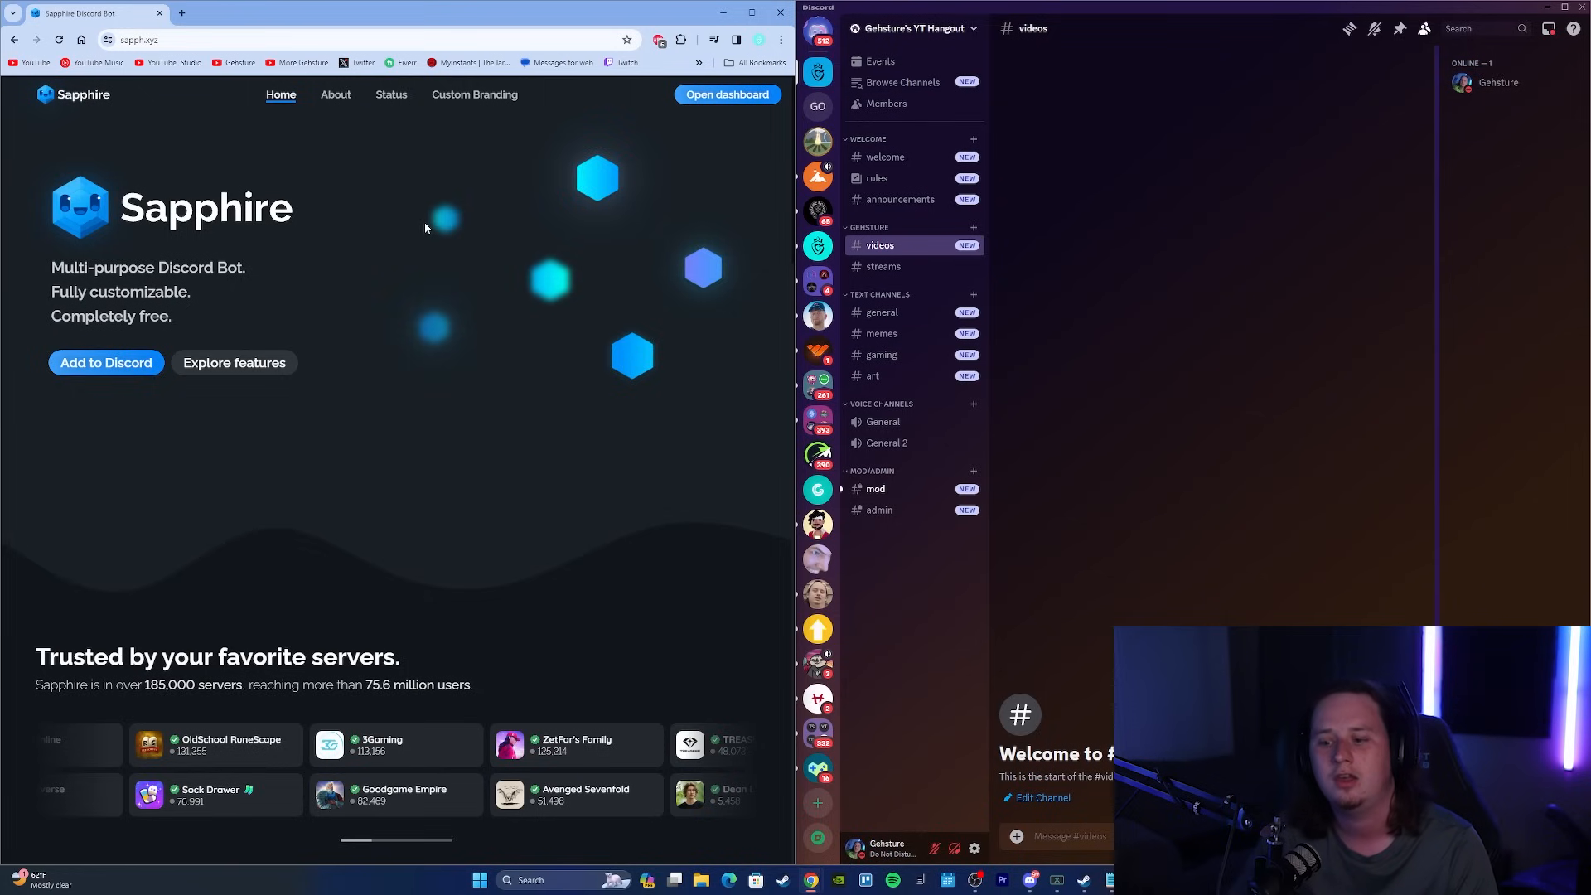
click(187, 38)
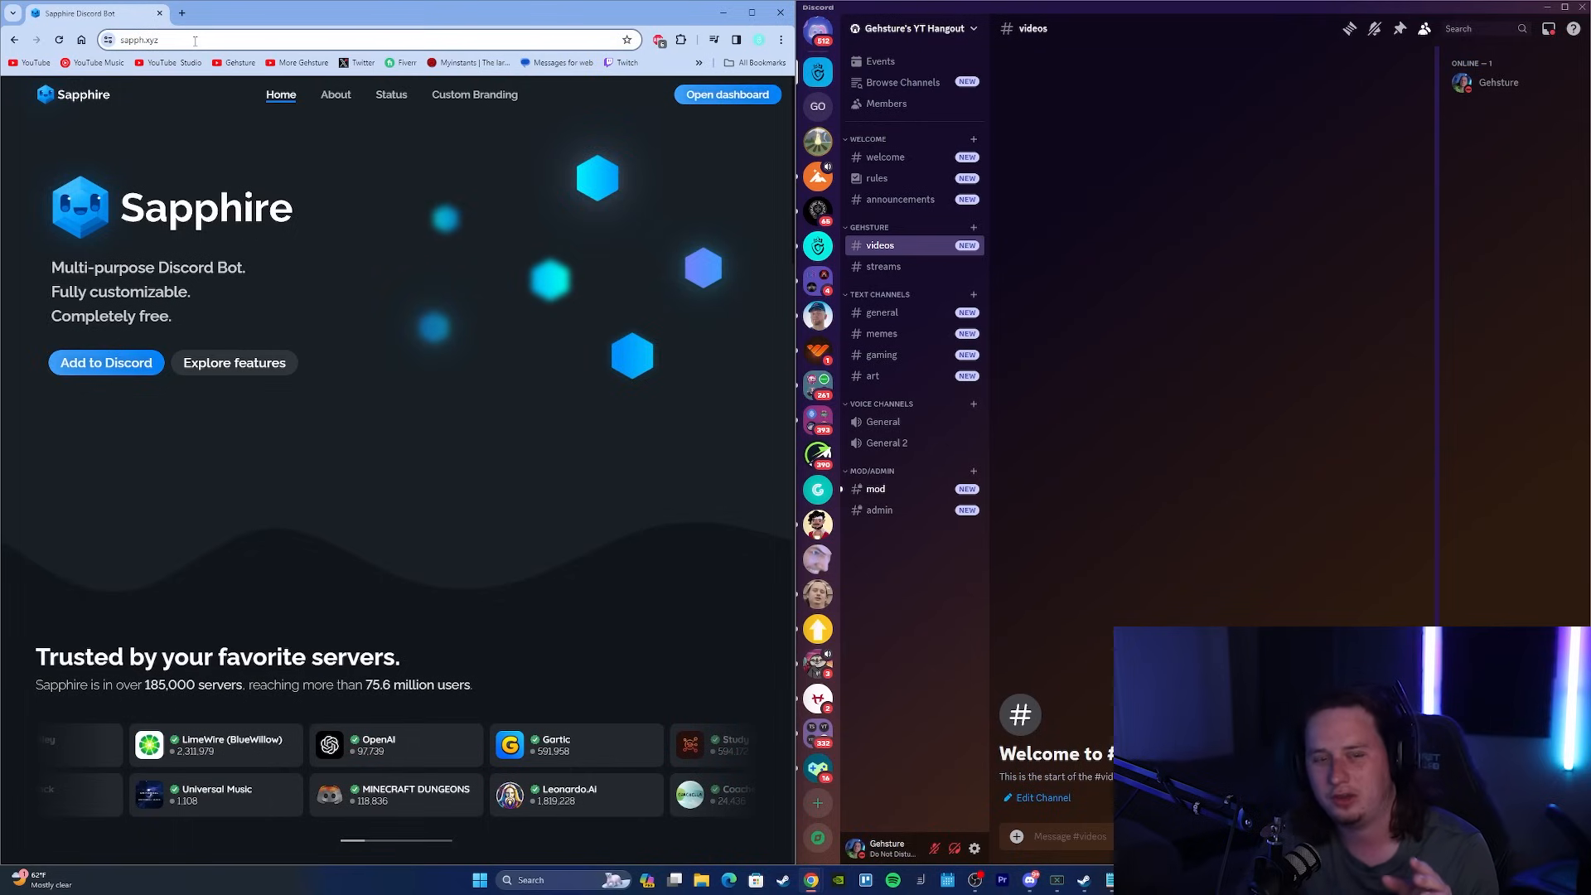
drag(188, 38, 119, 39)
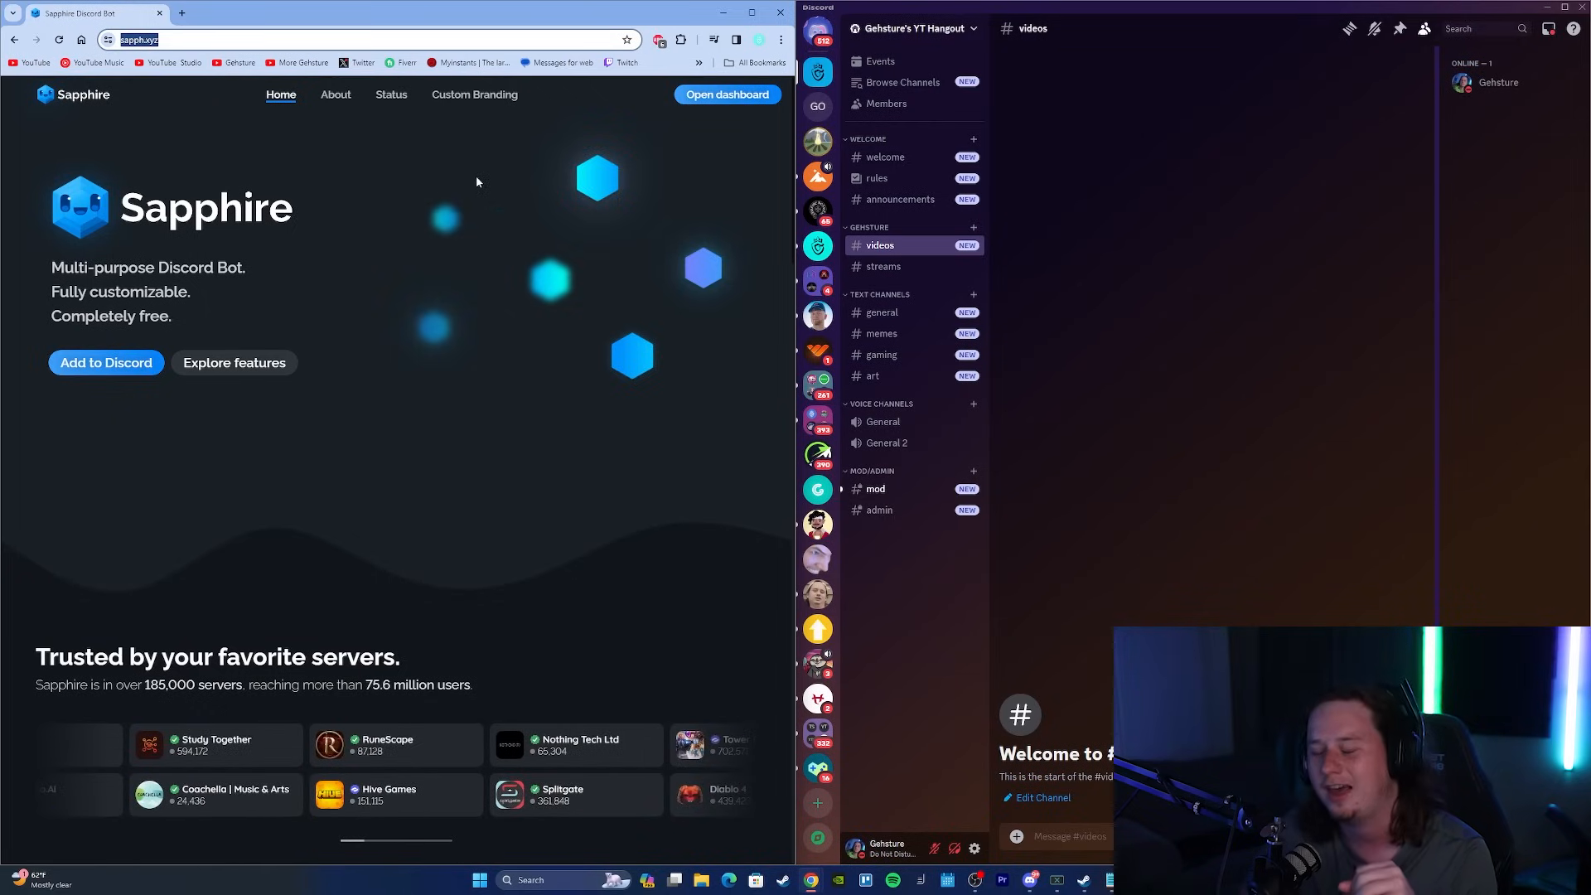
click(489, 199)
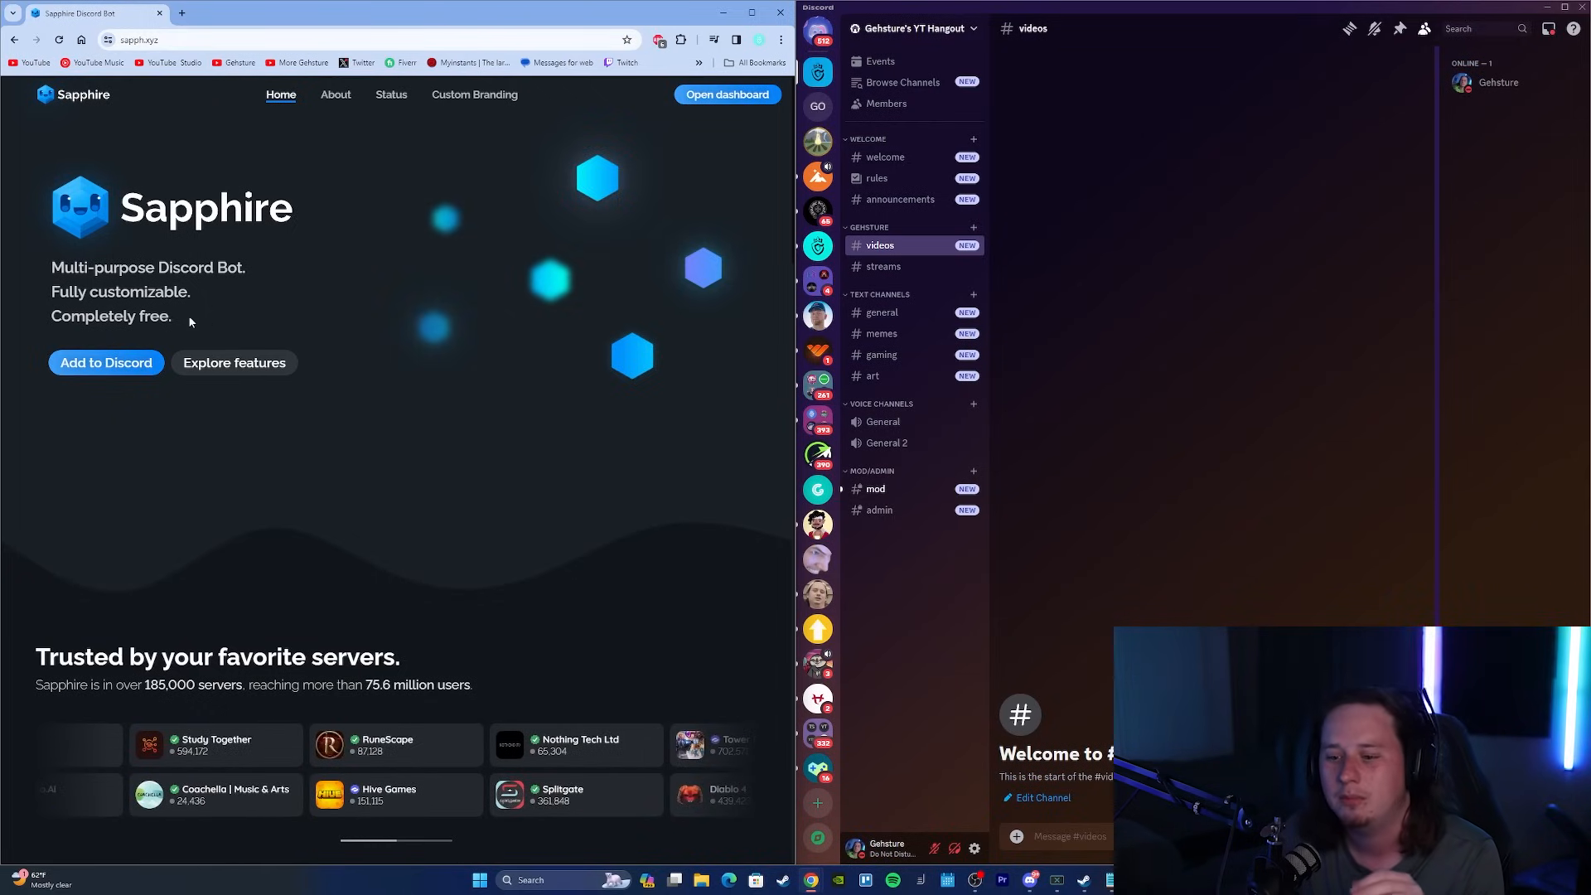
Add the Sapphire bot to the Gehsture's YT Hangout server and authorize it with all requested permissions.
click(134, 366)
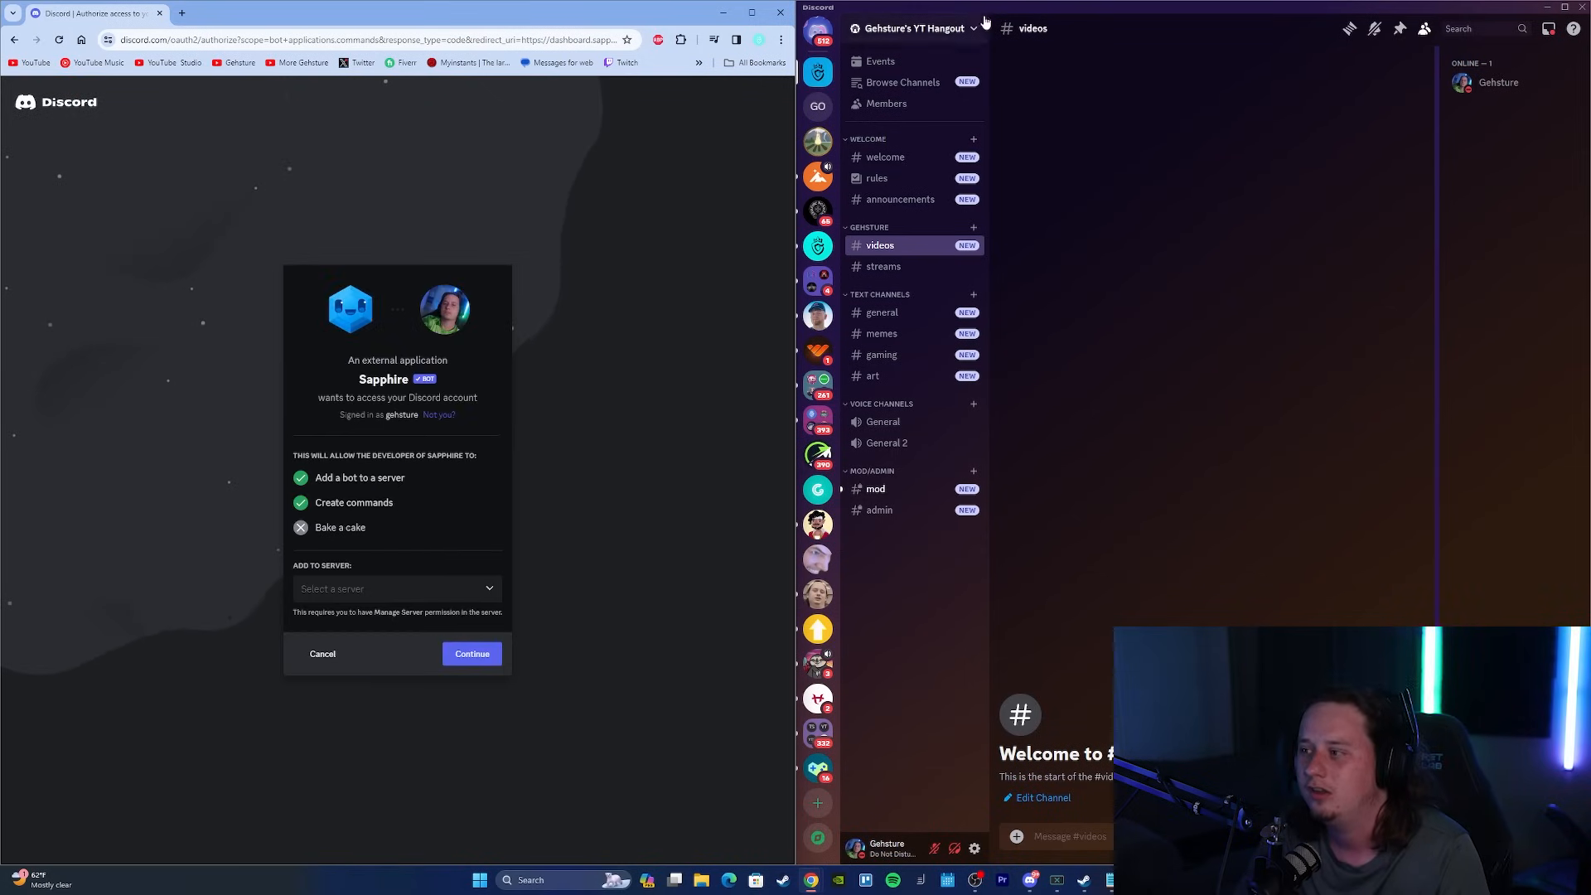
click(394, 589)
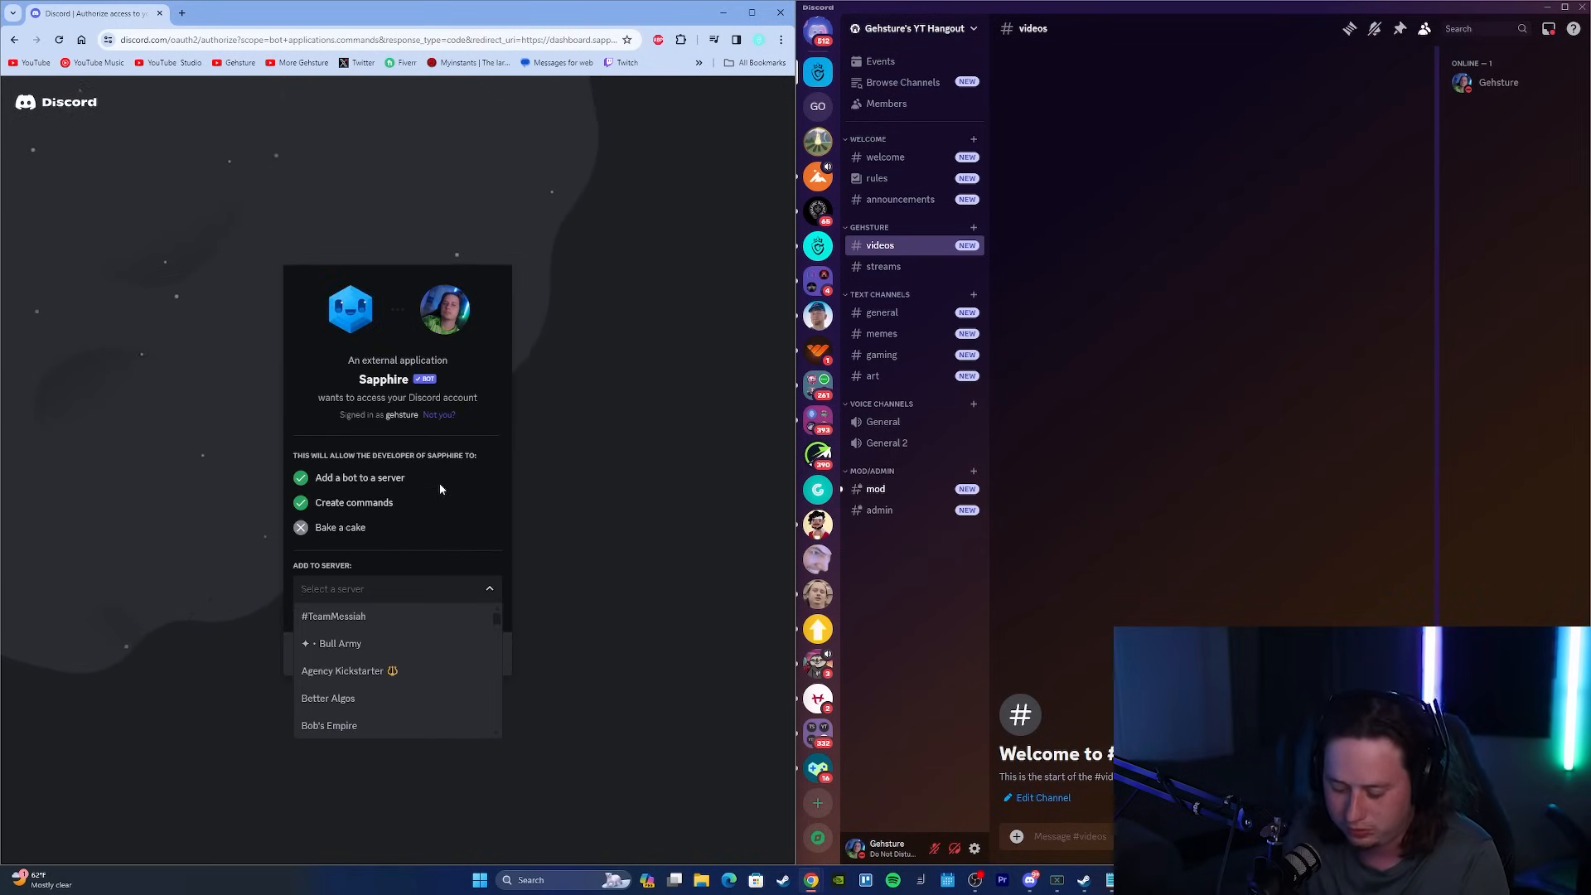
text(gehst)
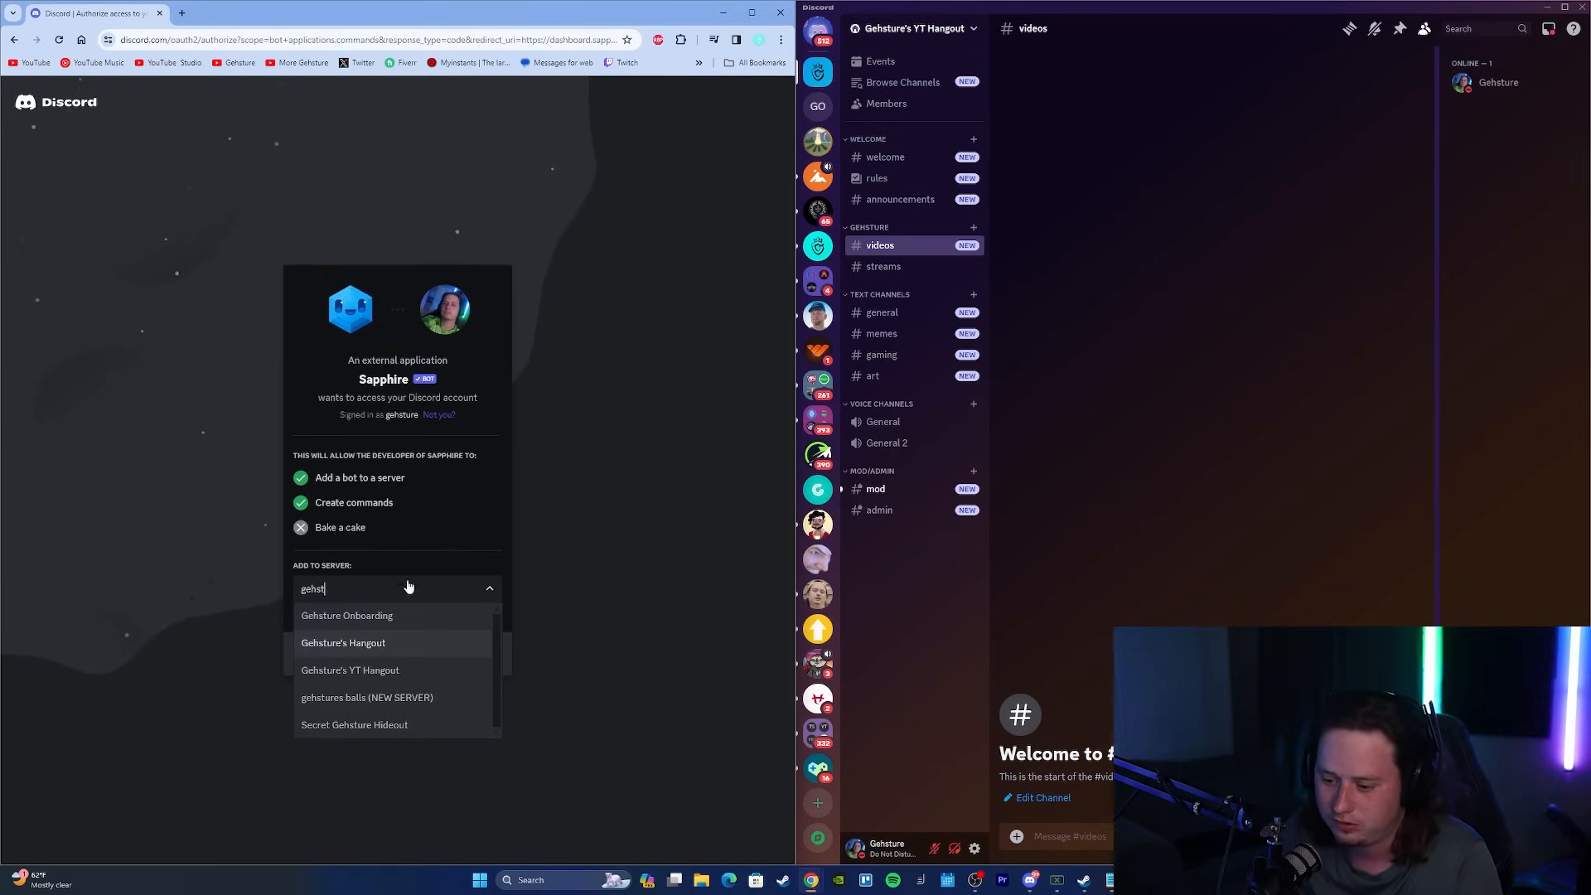
click(398, 669)
click(470, 655)
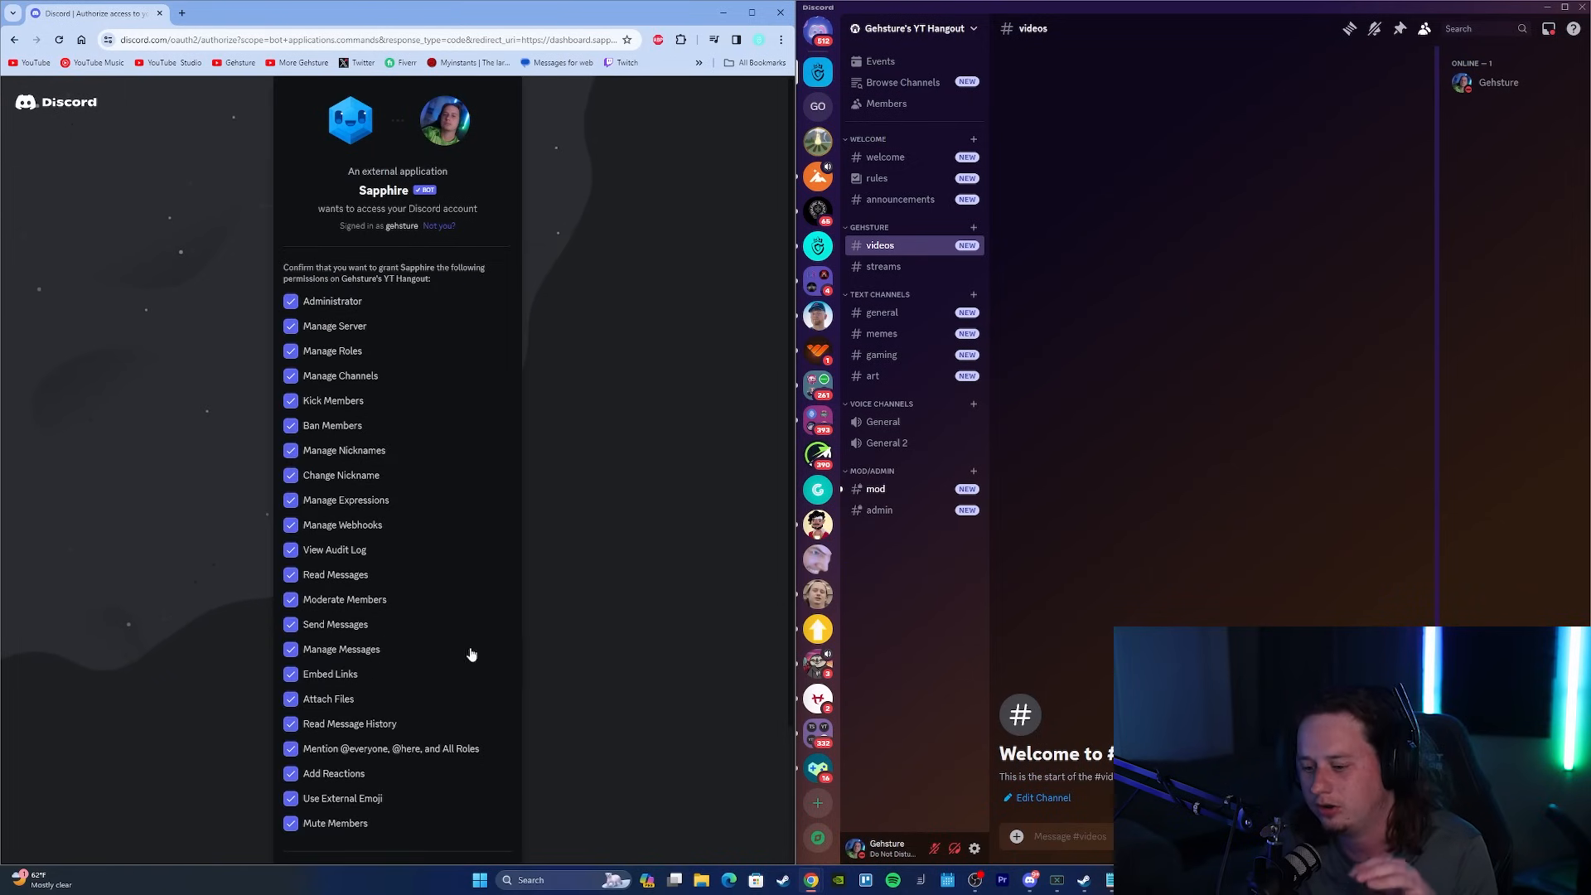
scroll(450, 440, down, 3)
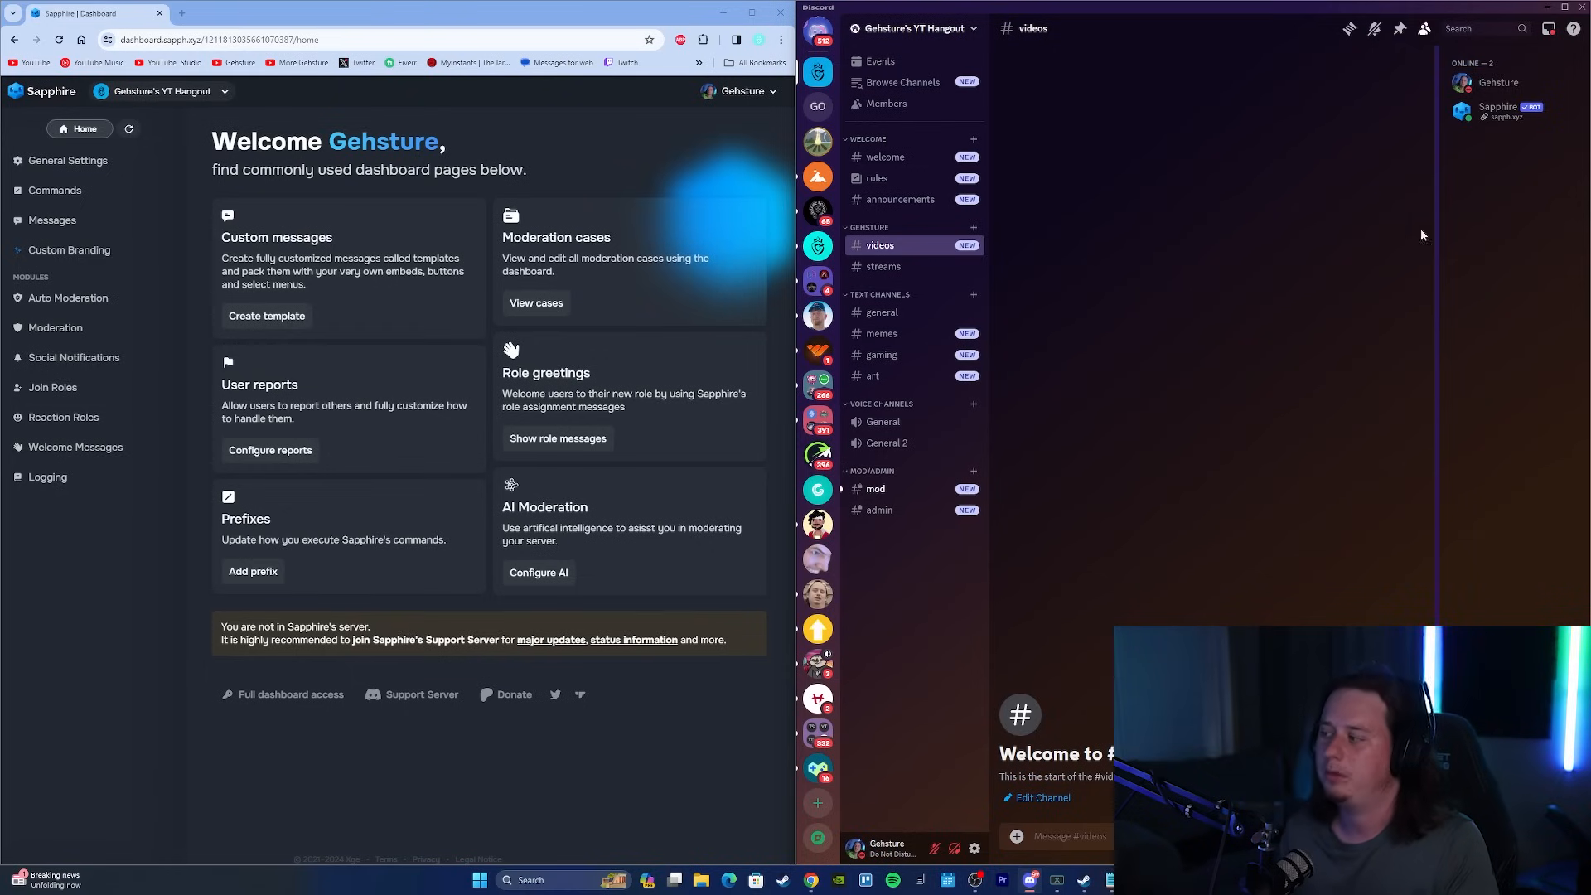
click(1471, 125)
click(569, 278)
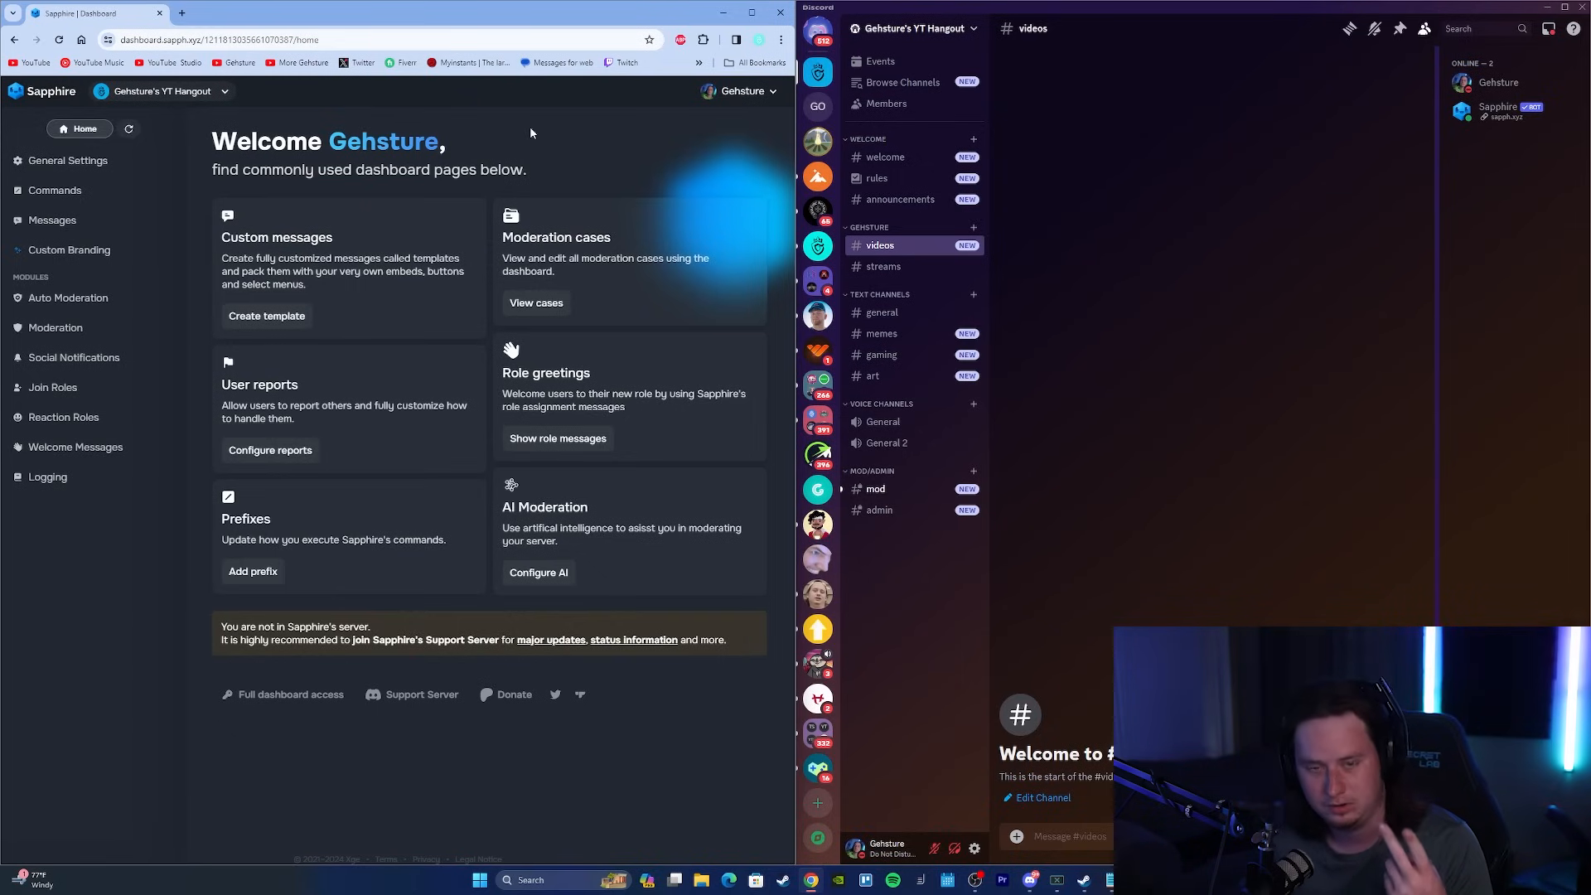
click(1216, 139)
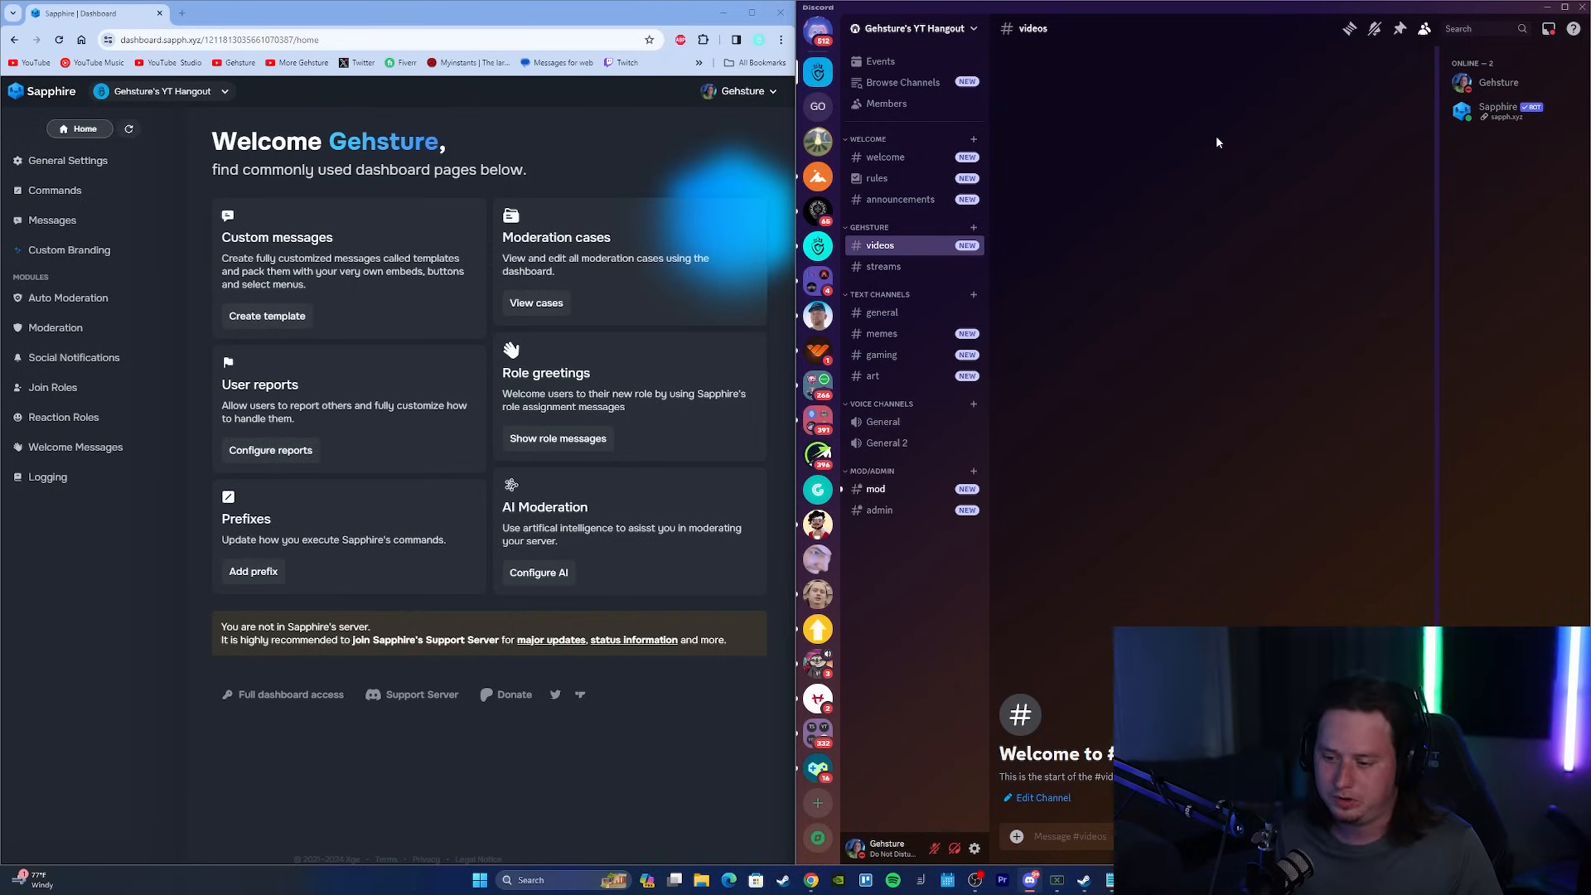
View the new server's welcome channel and examine the wording of the example welcome messages in Gehsture's Hangout.
click(935, 162)
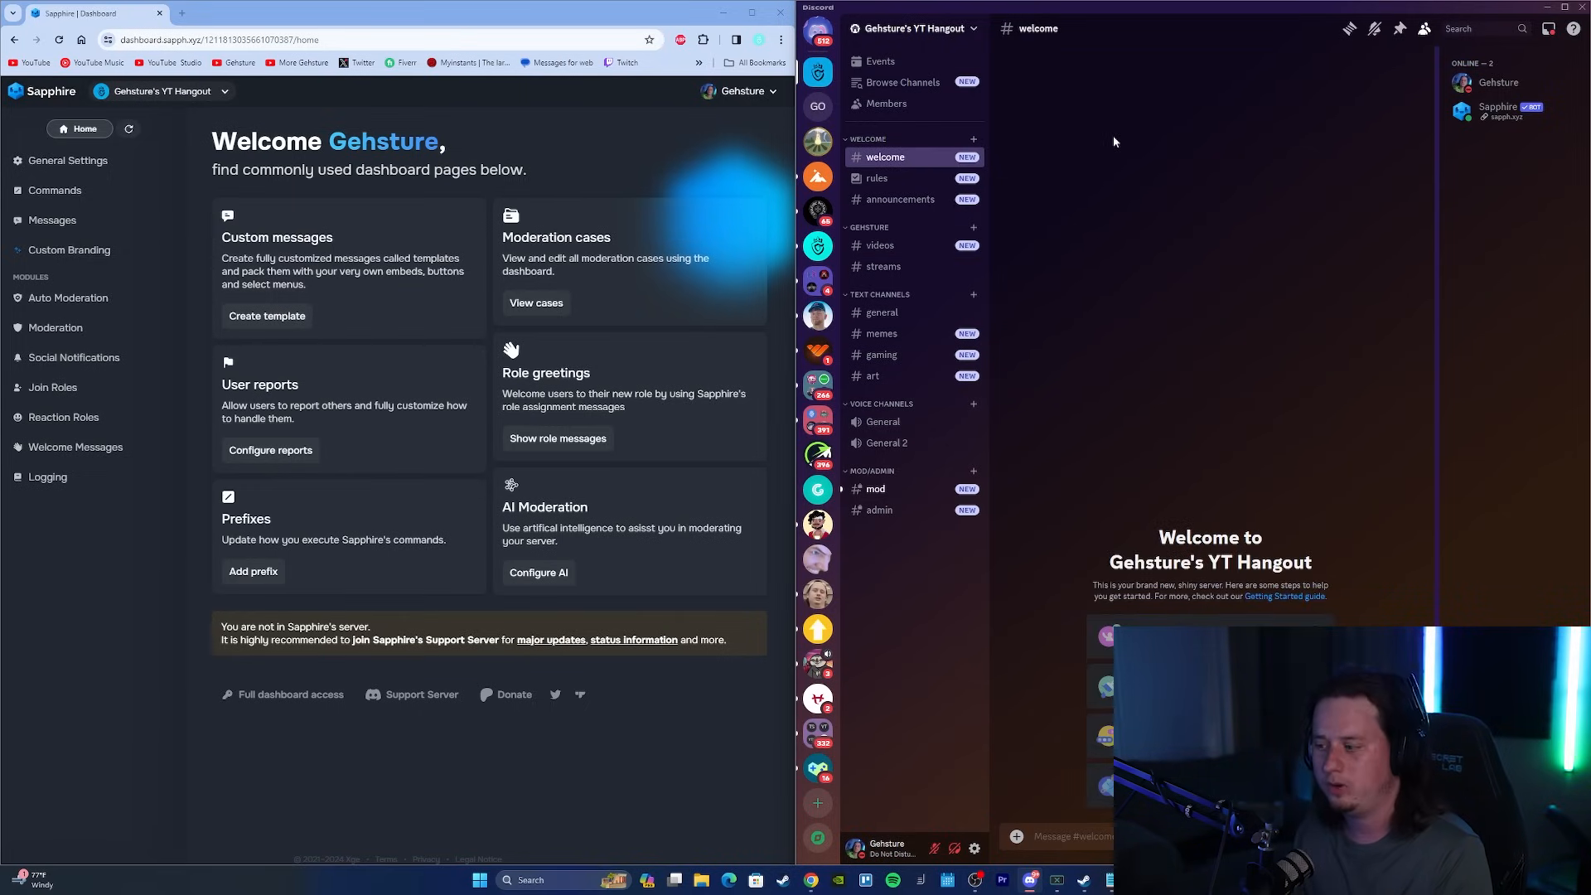
click(828, 255)
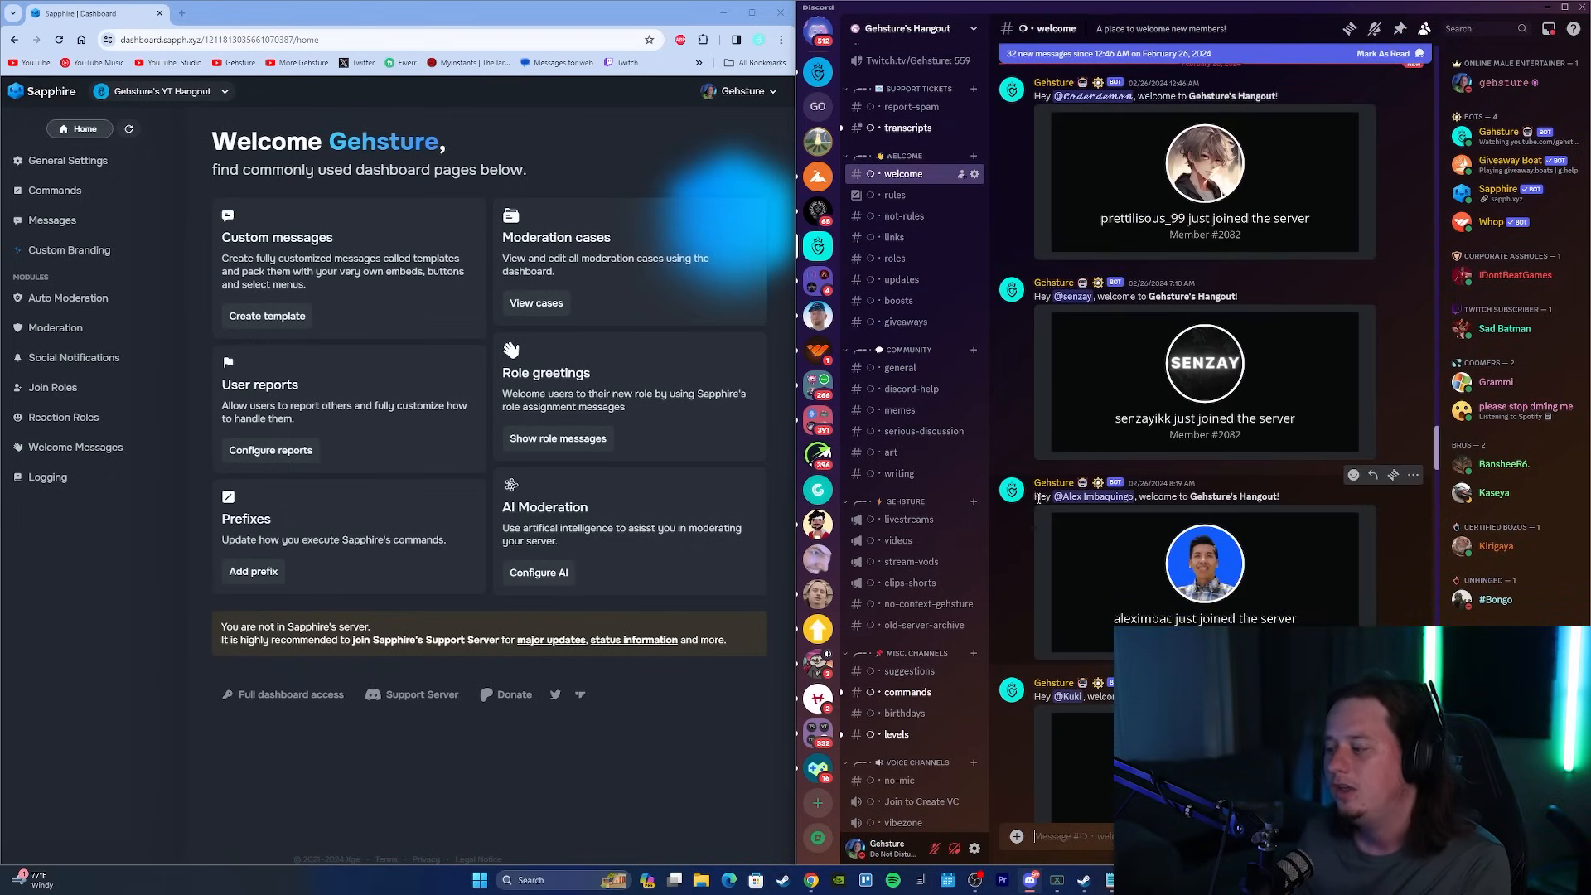
click(1154, 495)
drag(1268, 496, 1036, 495)
click(1243, 497)
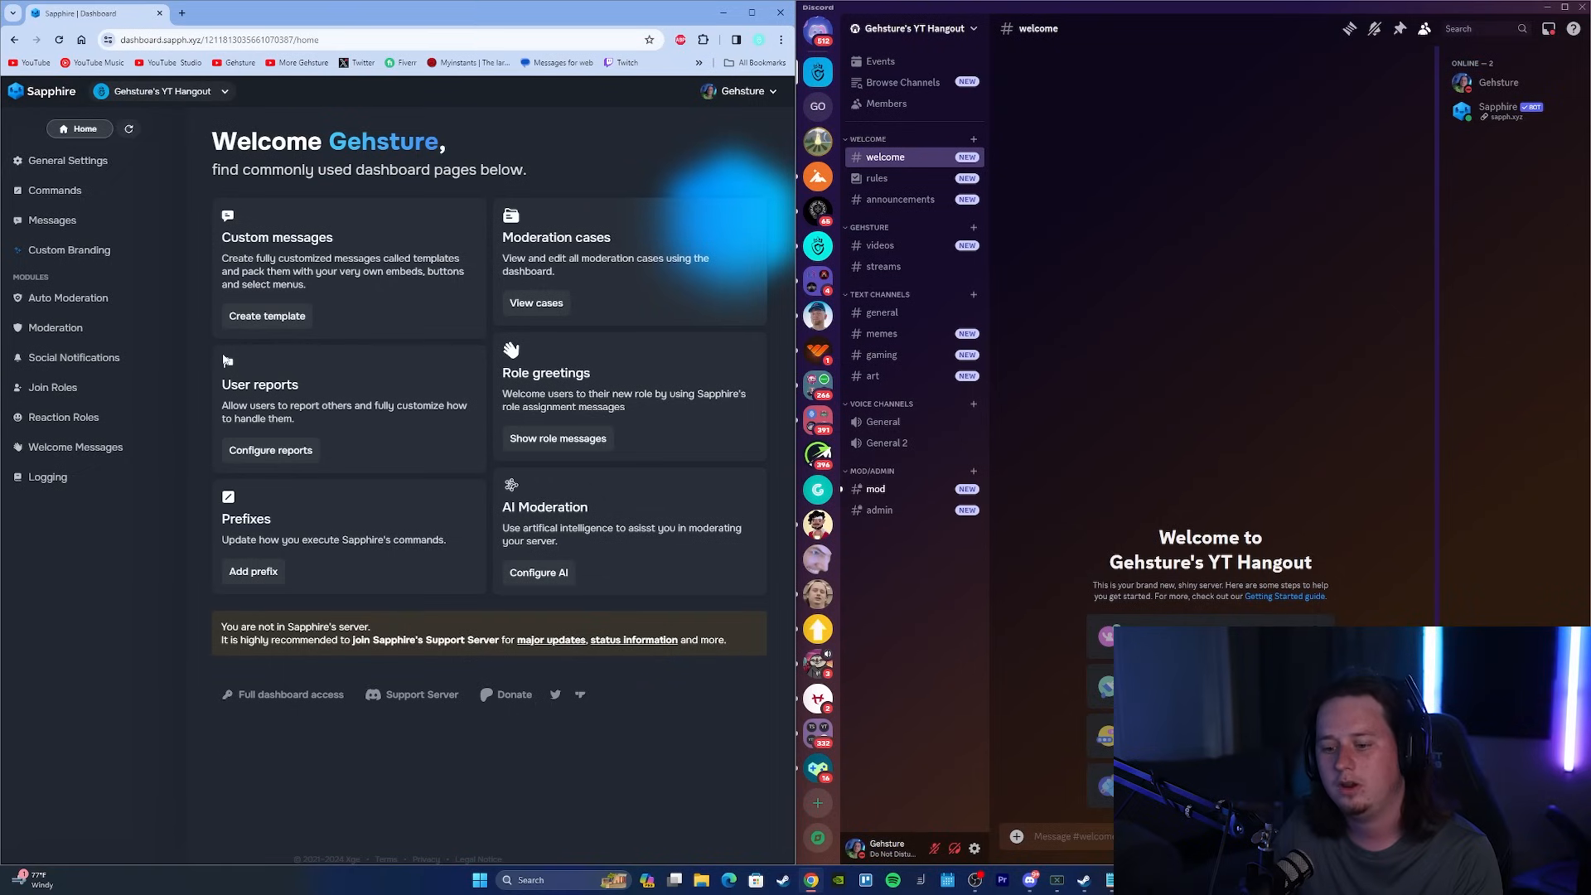
Create a new Sapphire join message that is sent to the server's #welcome channel.
click(70, 452)
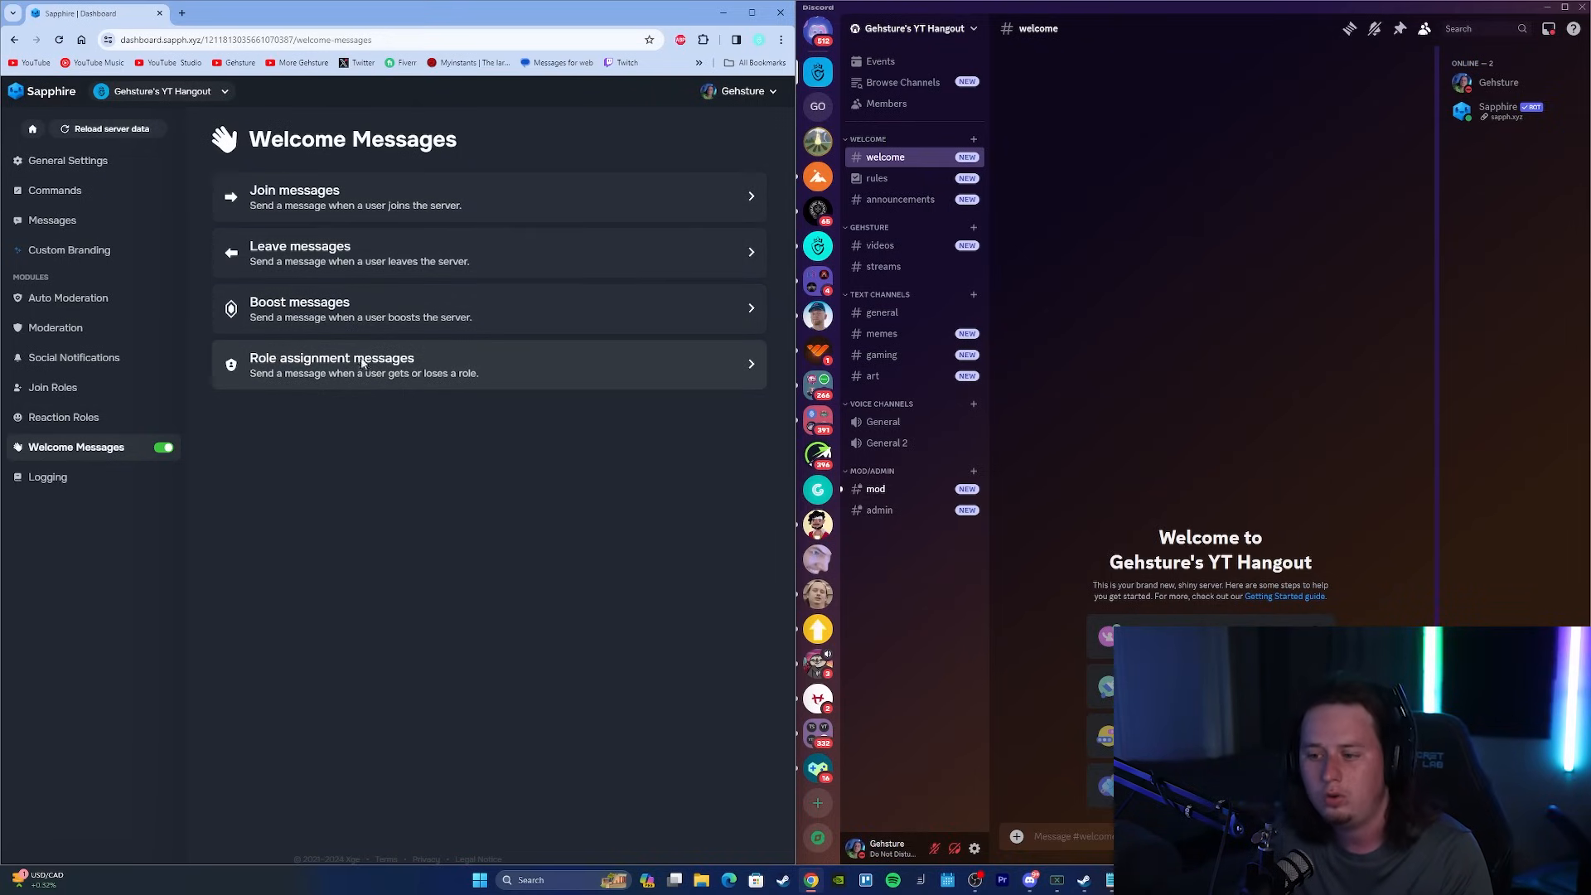
click(501, 206)
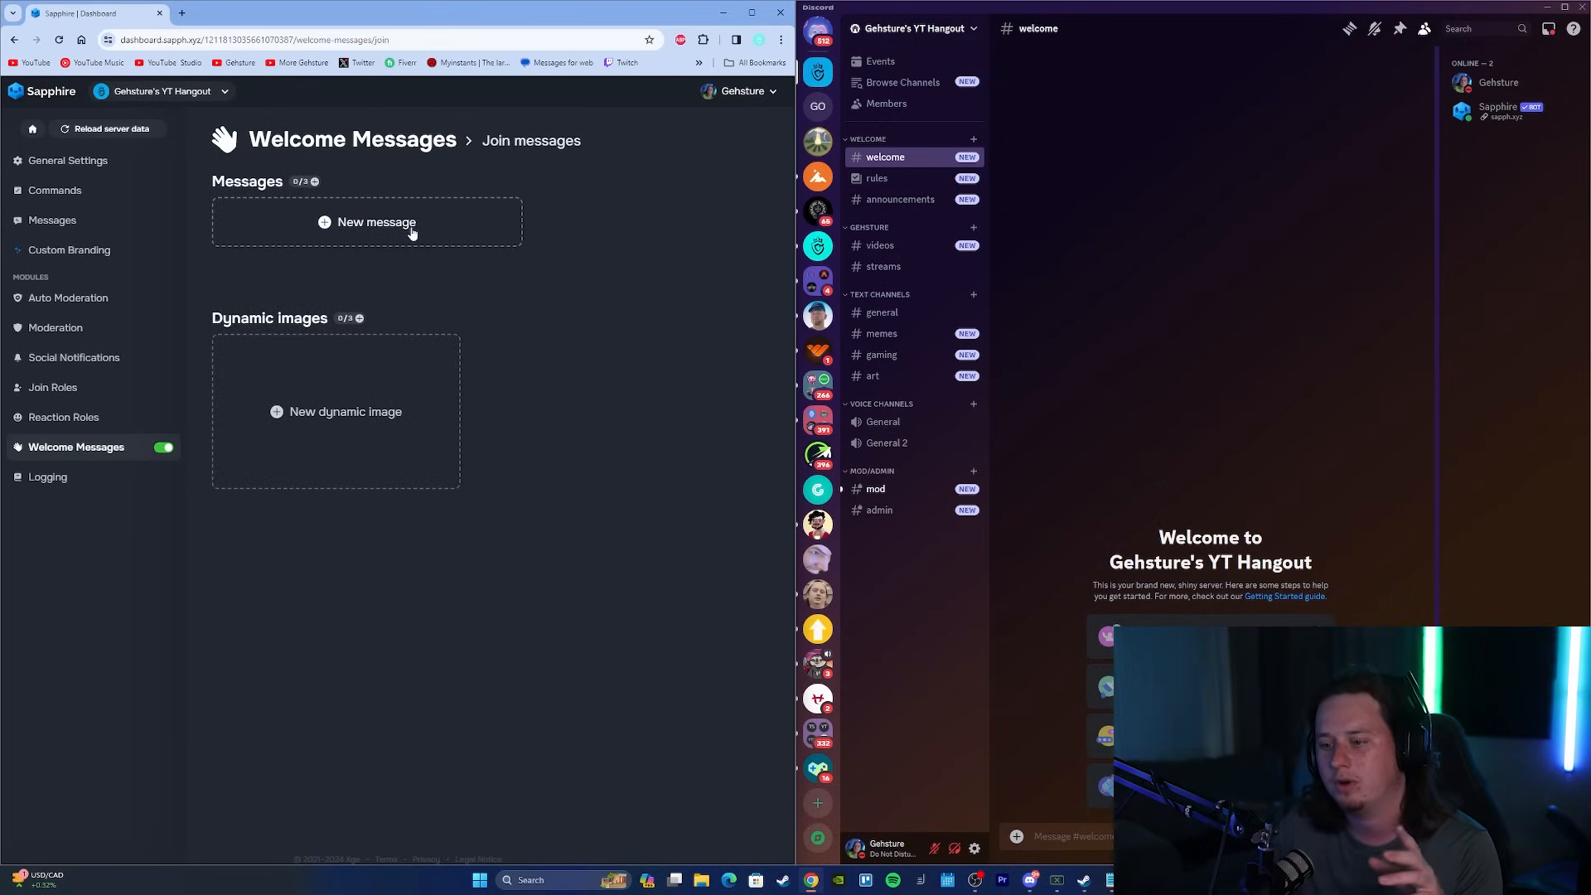
click(342, 229)
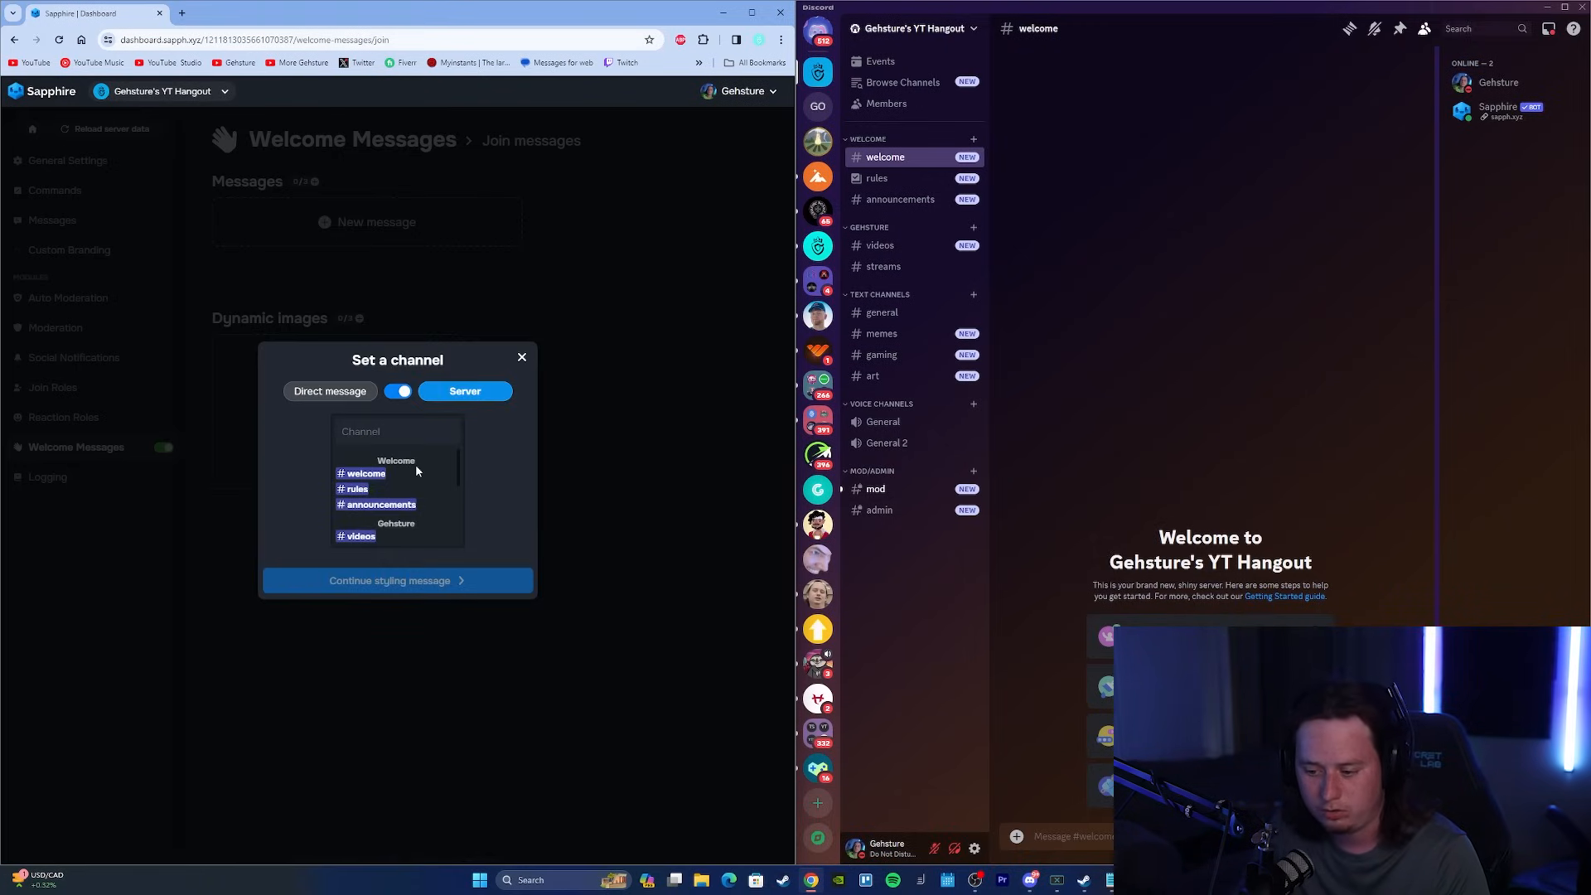
click(372, 478)
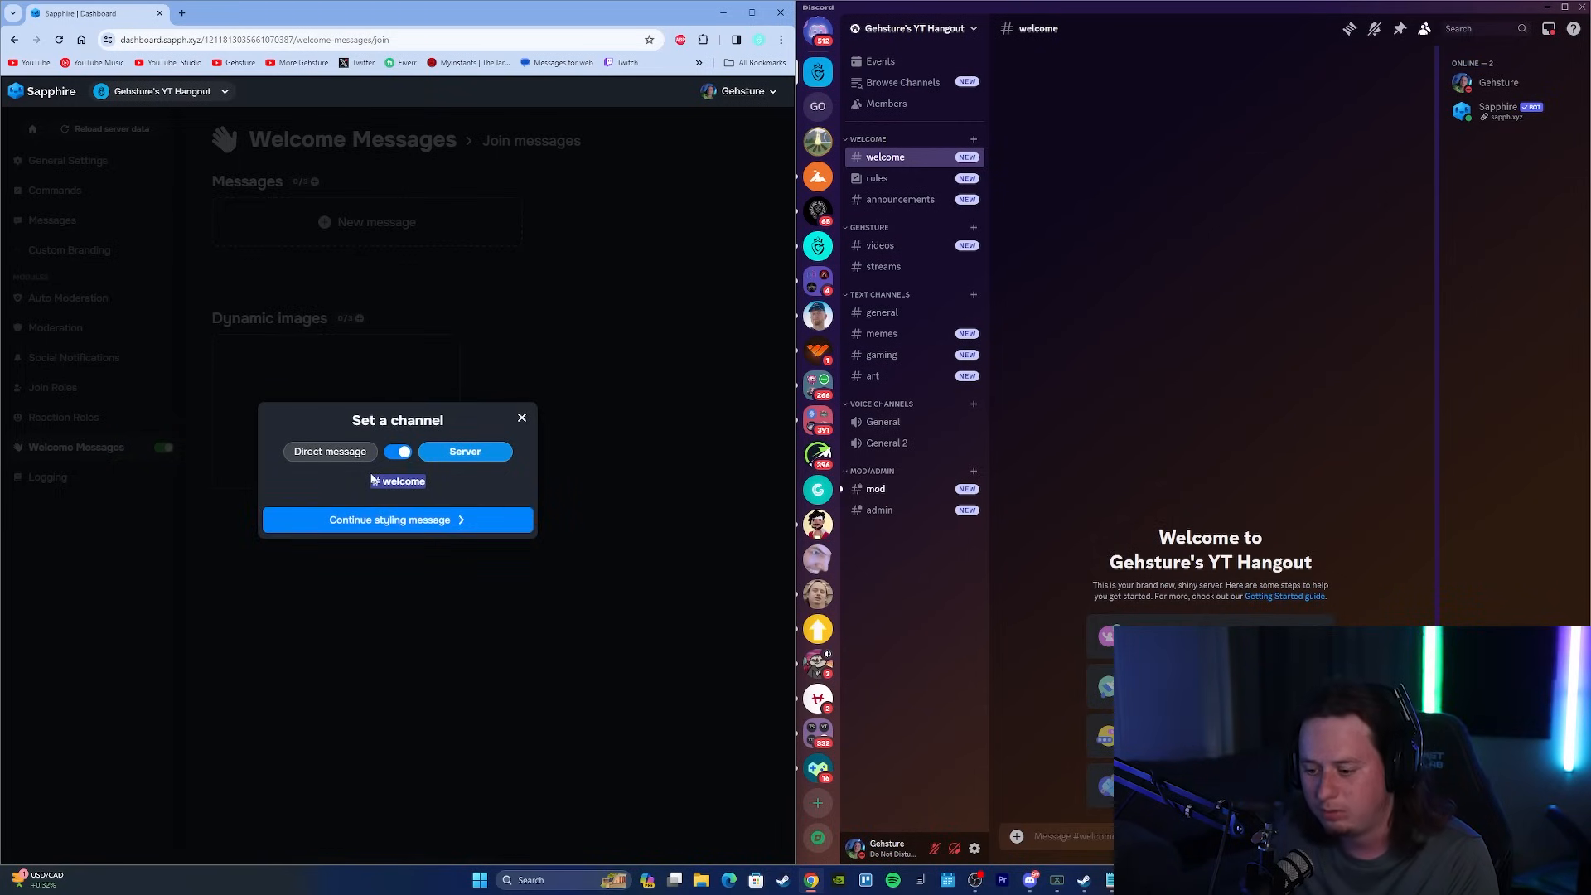
click(396, 520)
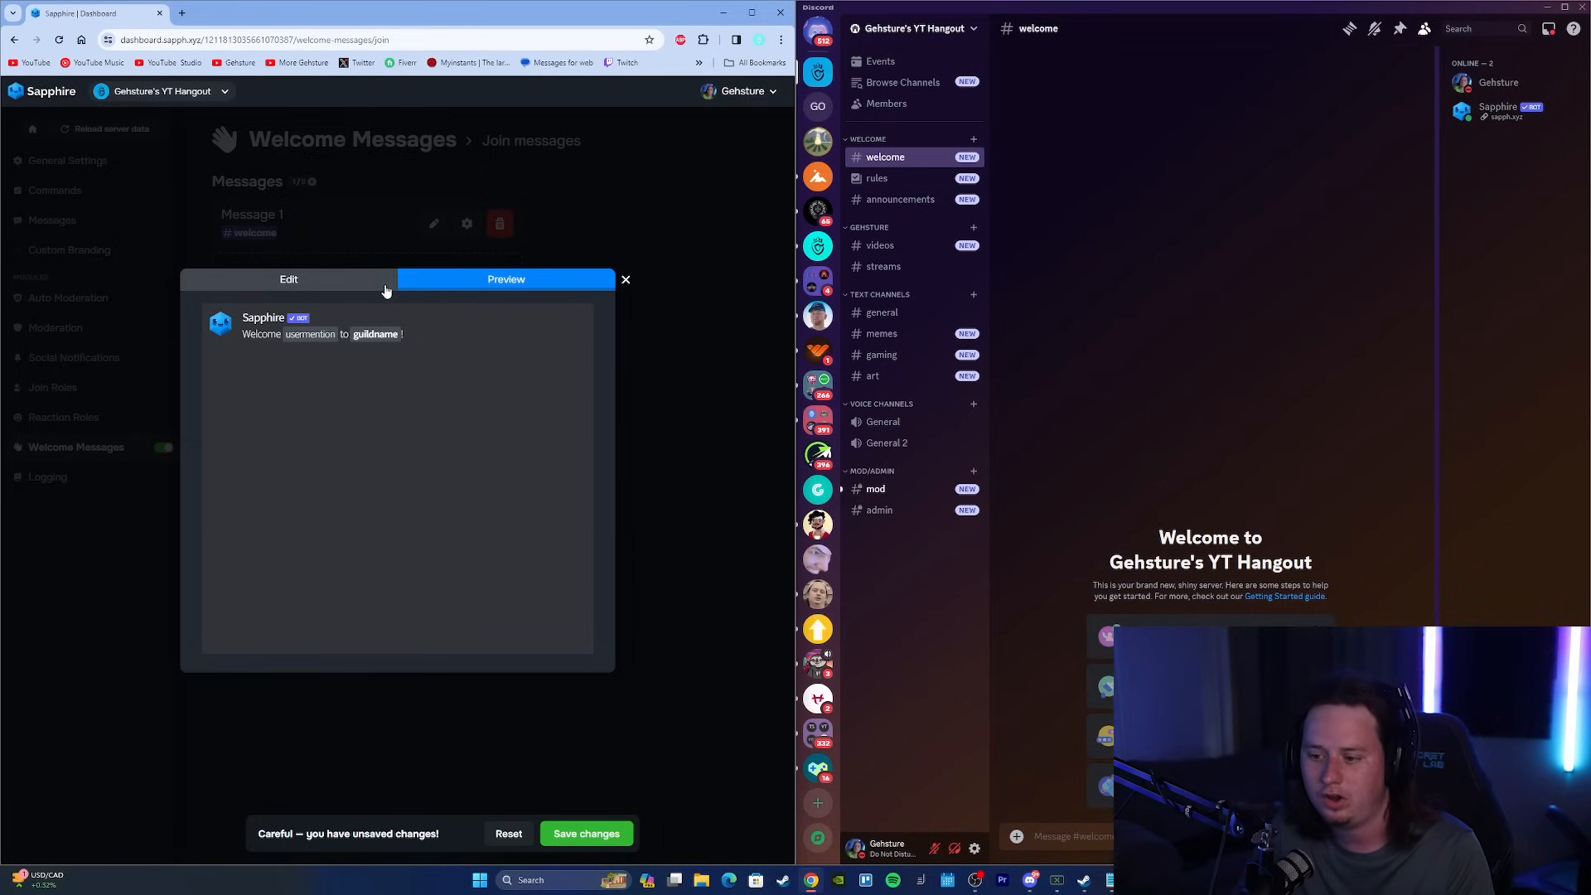
Try extra text and an embed in the join message, restore it to "Welcome $(usermention) to **$(guildname)**" and close the editor.
click(320, 286)
click(453, 372)
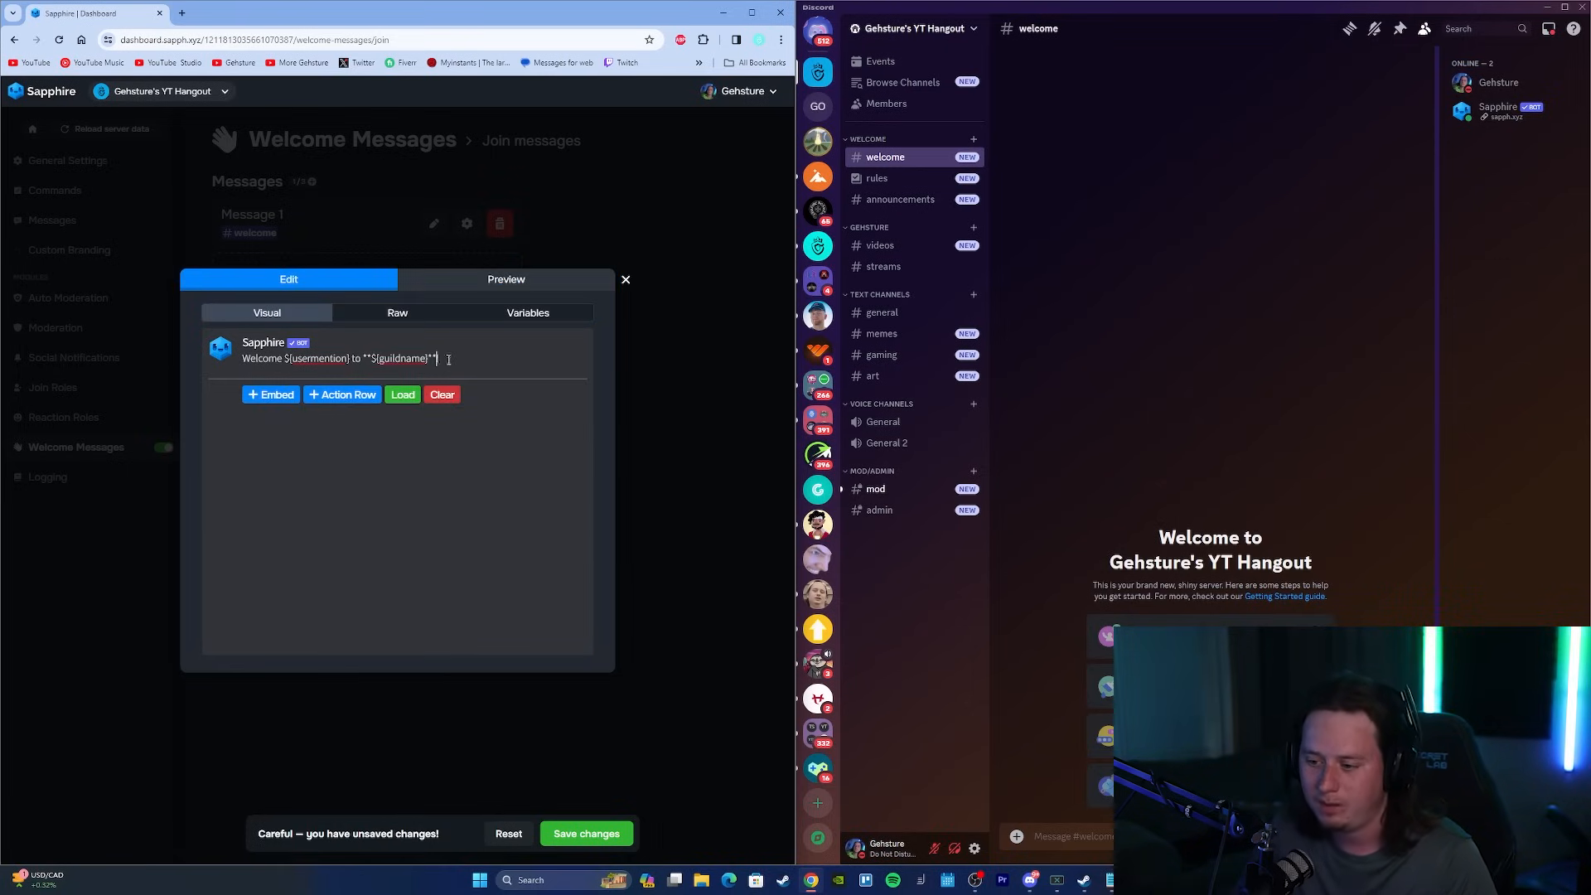
text(sdfsdf sddsAF)
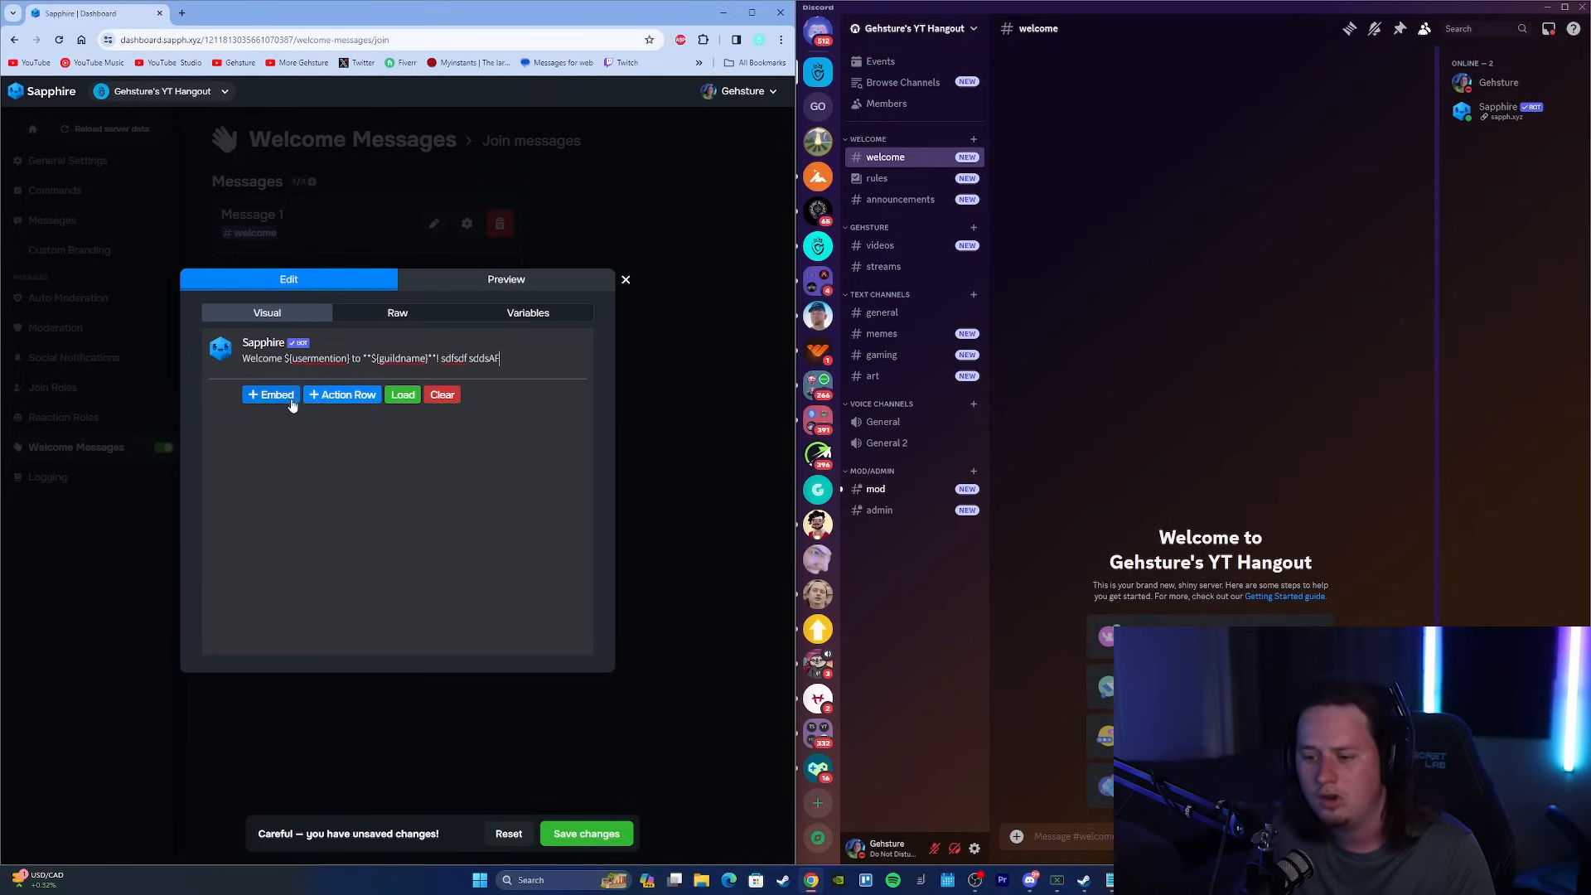
click(278, 401)
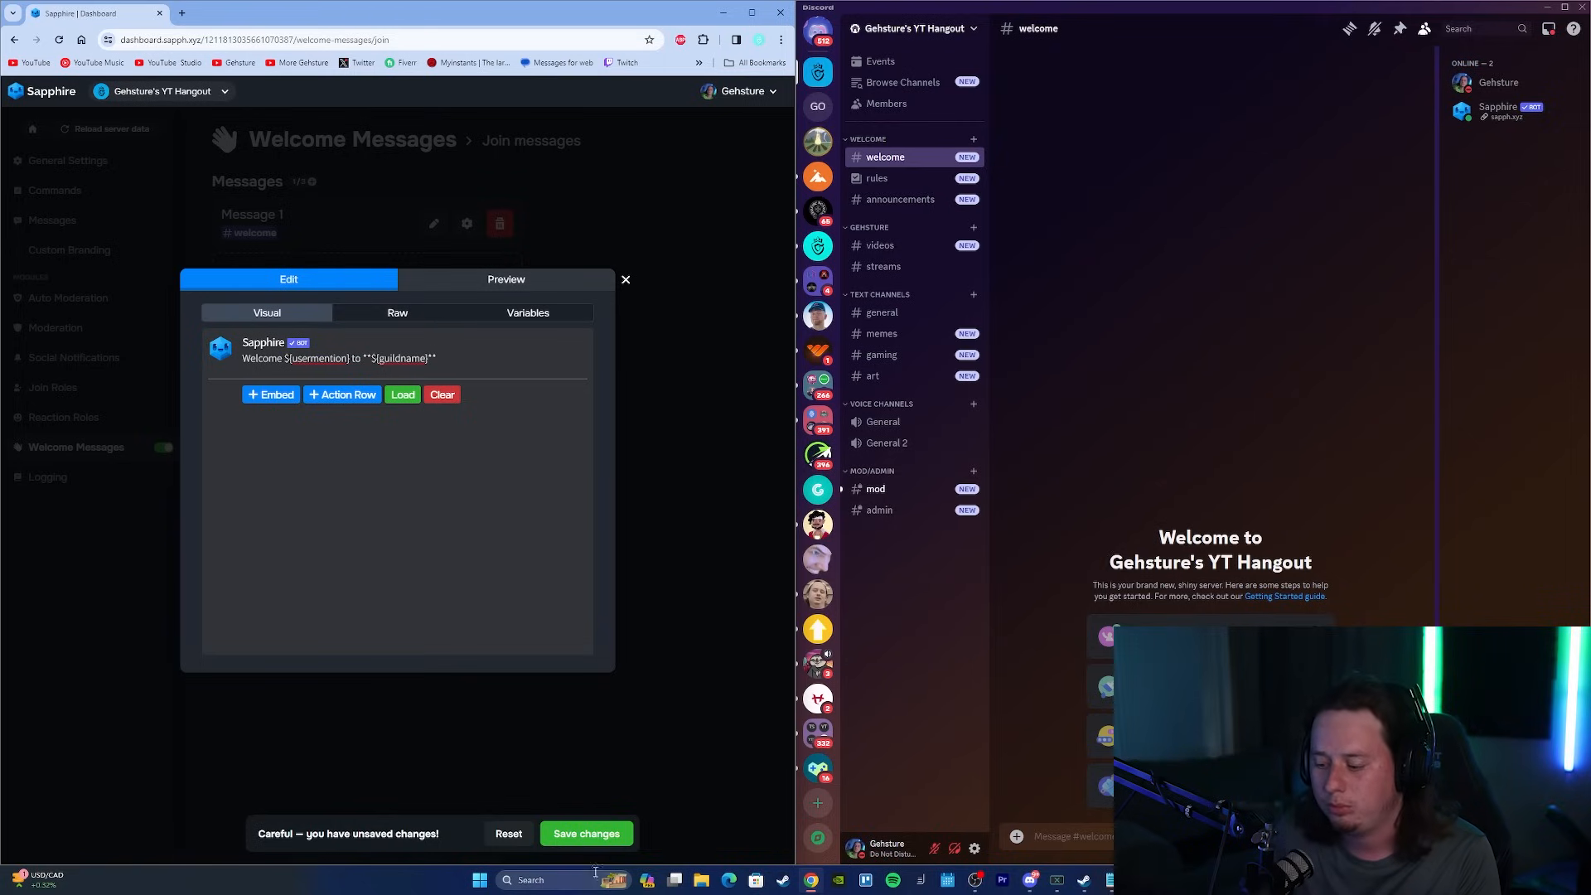
click(595, 288)
click(625, 279)
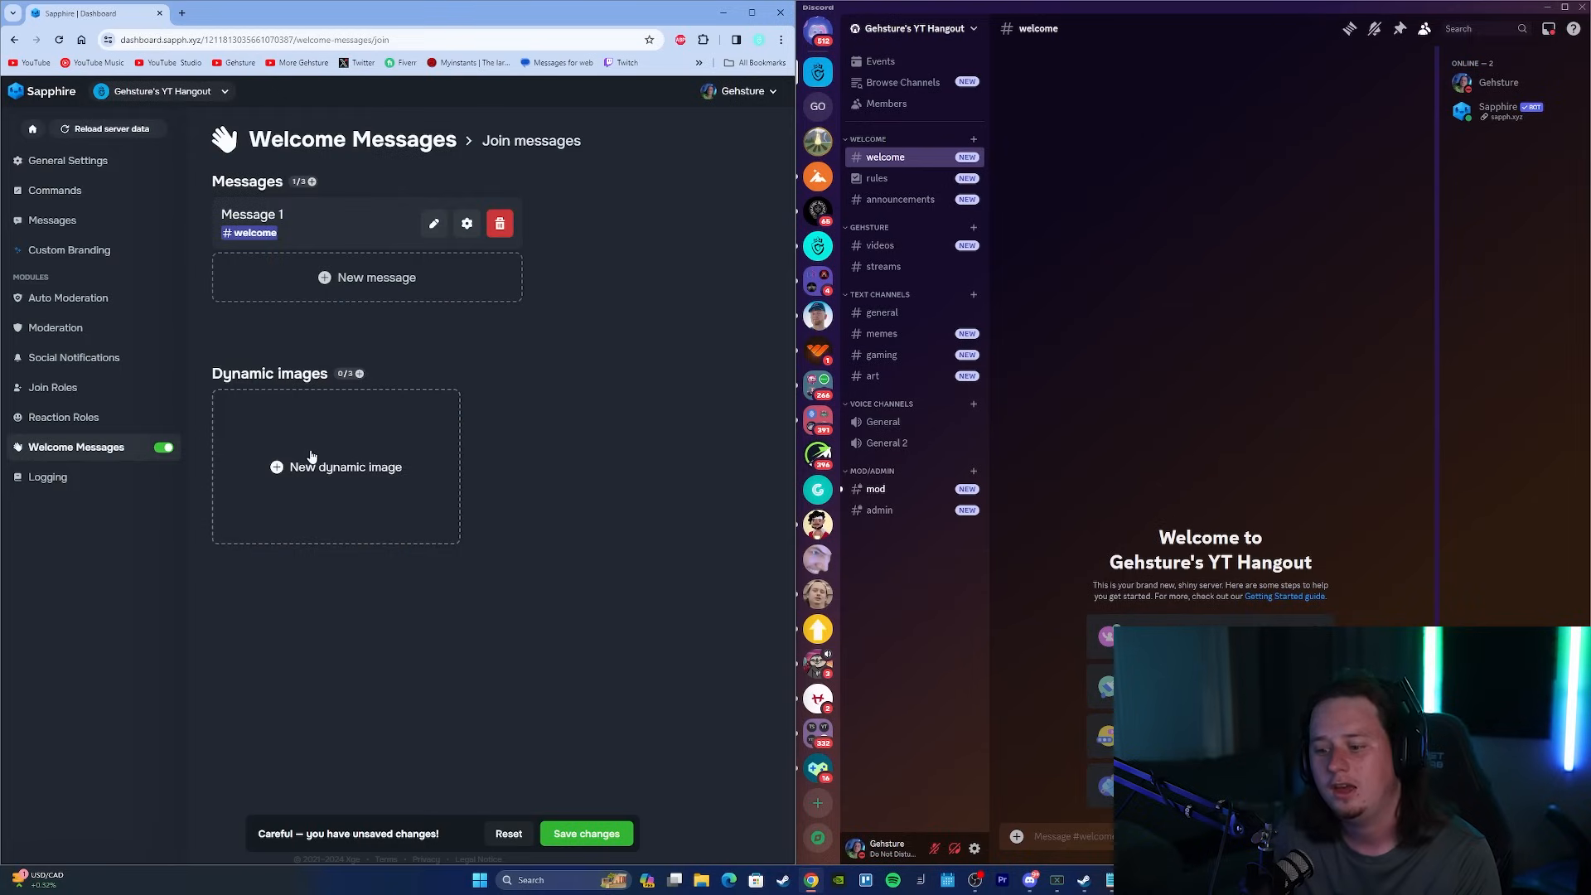
Create a dynamic image for the join messages and attach it to the image slot of Message 1.
click(336, 448)
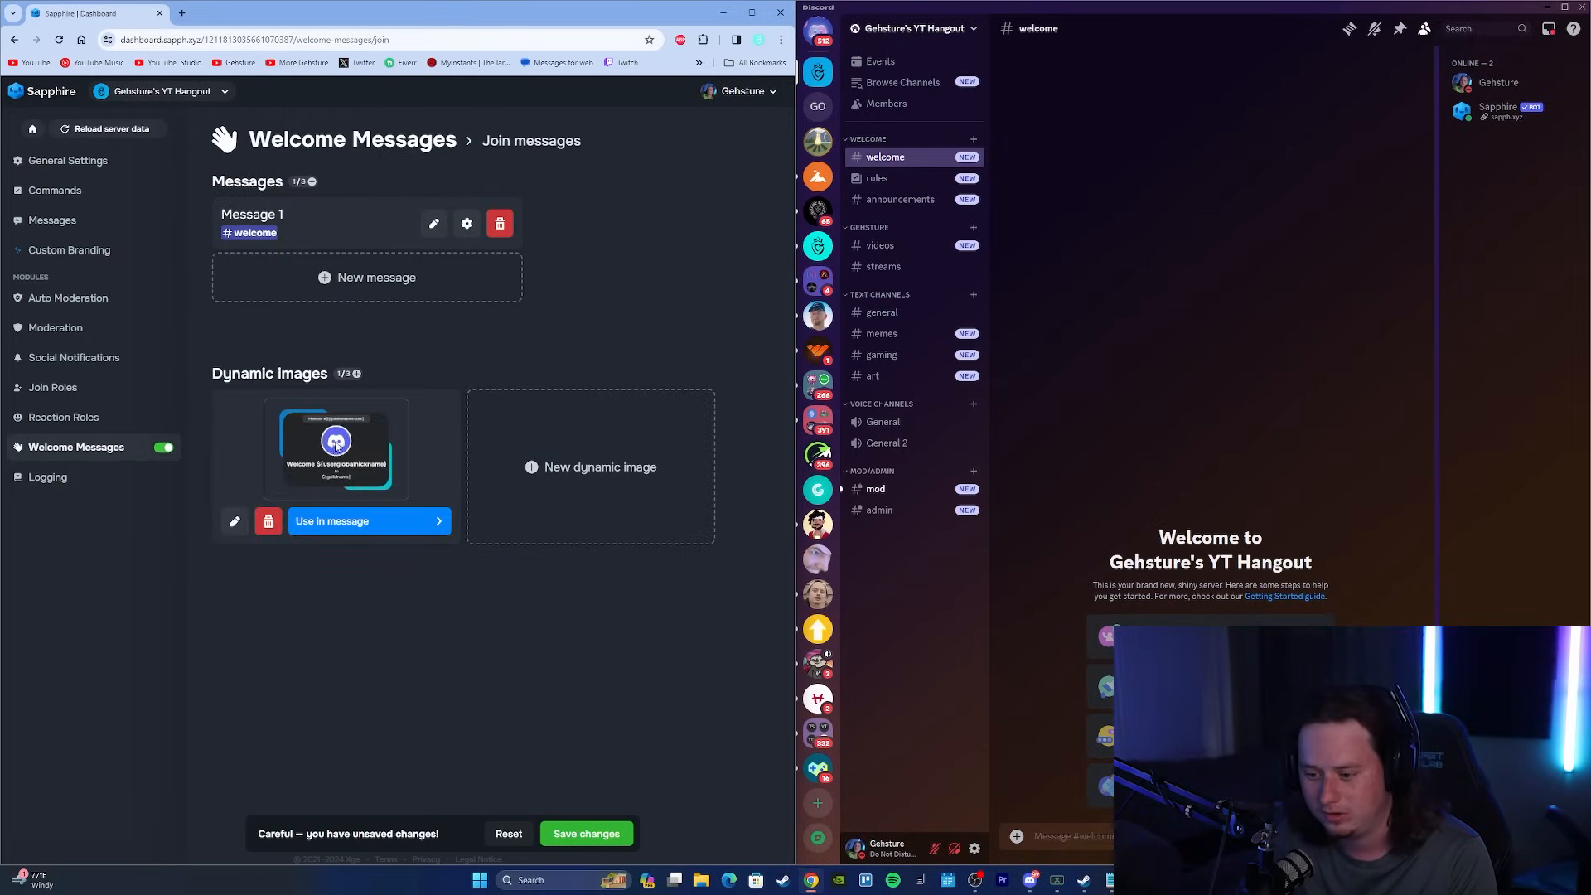
click(344, 522)
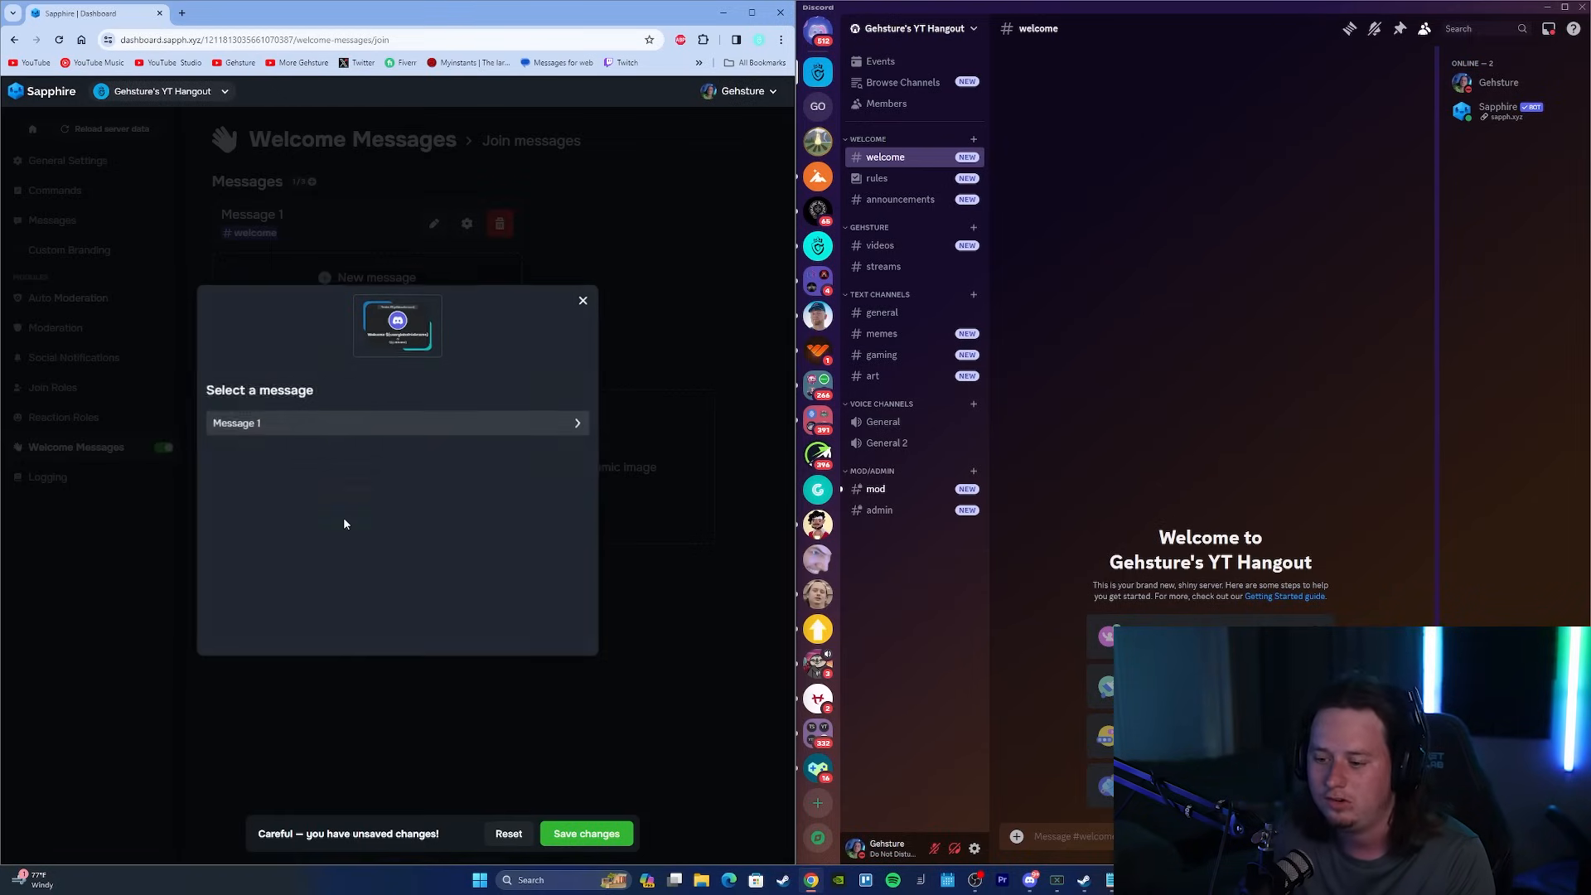
click(392, 430)
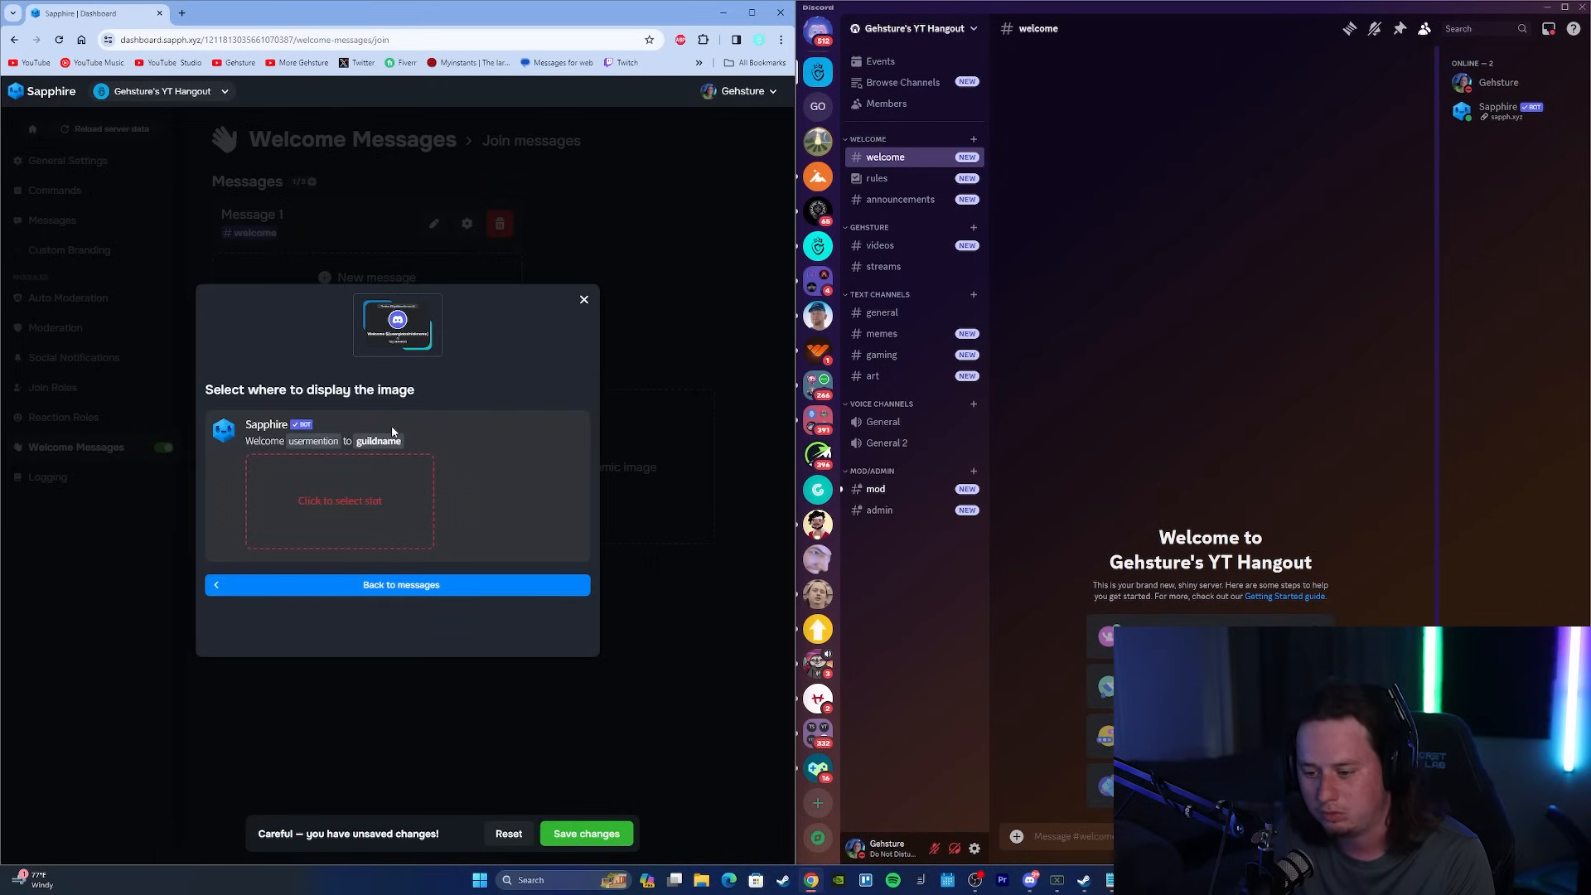
click(348, 517)
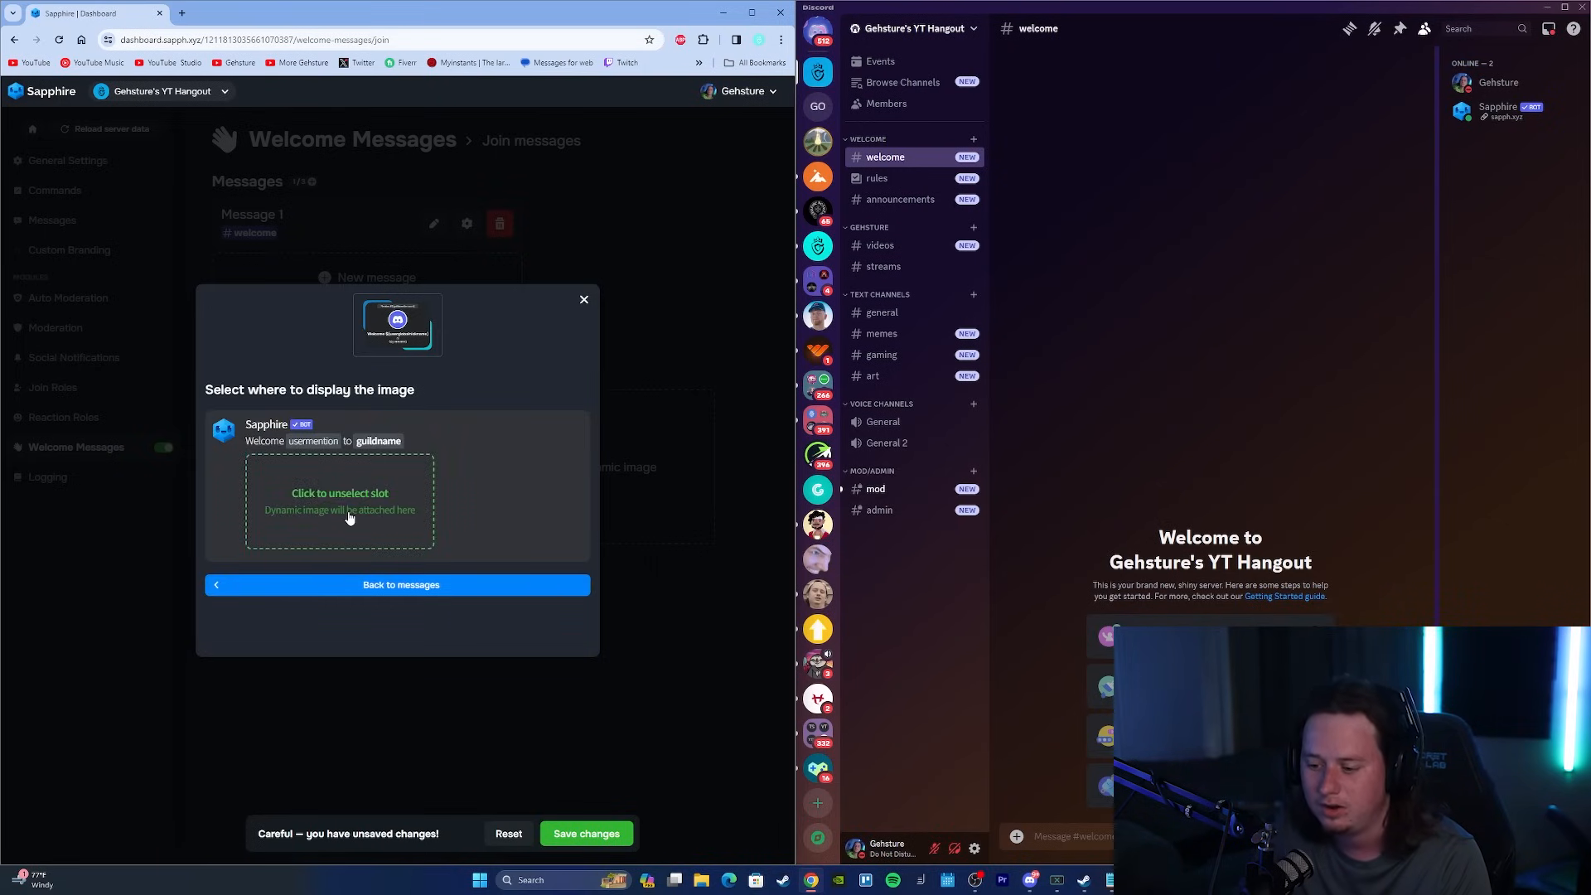
click(445, 586)
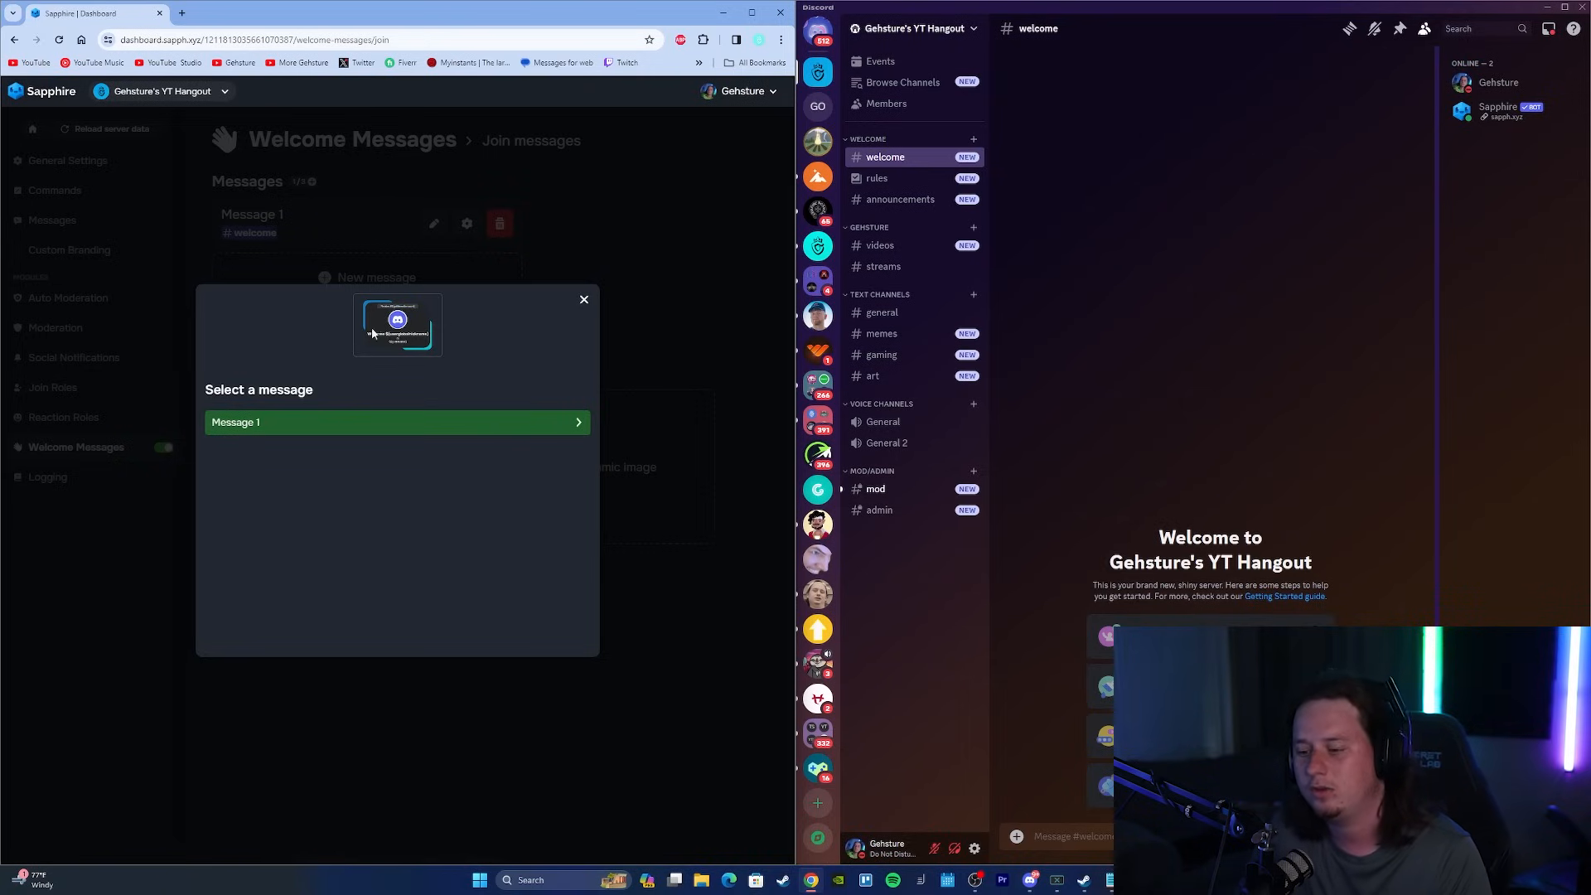
Check the example welcome images in the Gehsture's Hangout welcome channel, then close the message selection and save the join message changes.
click(818, 247)
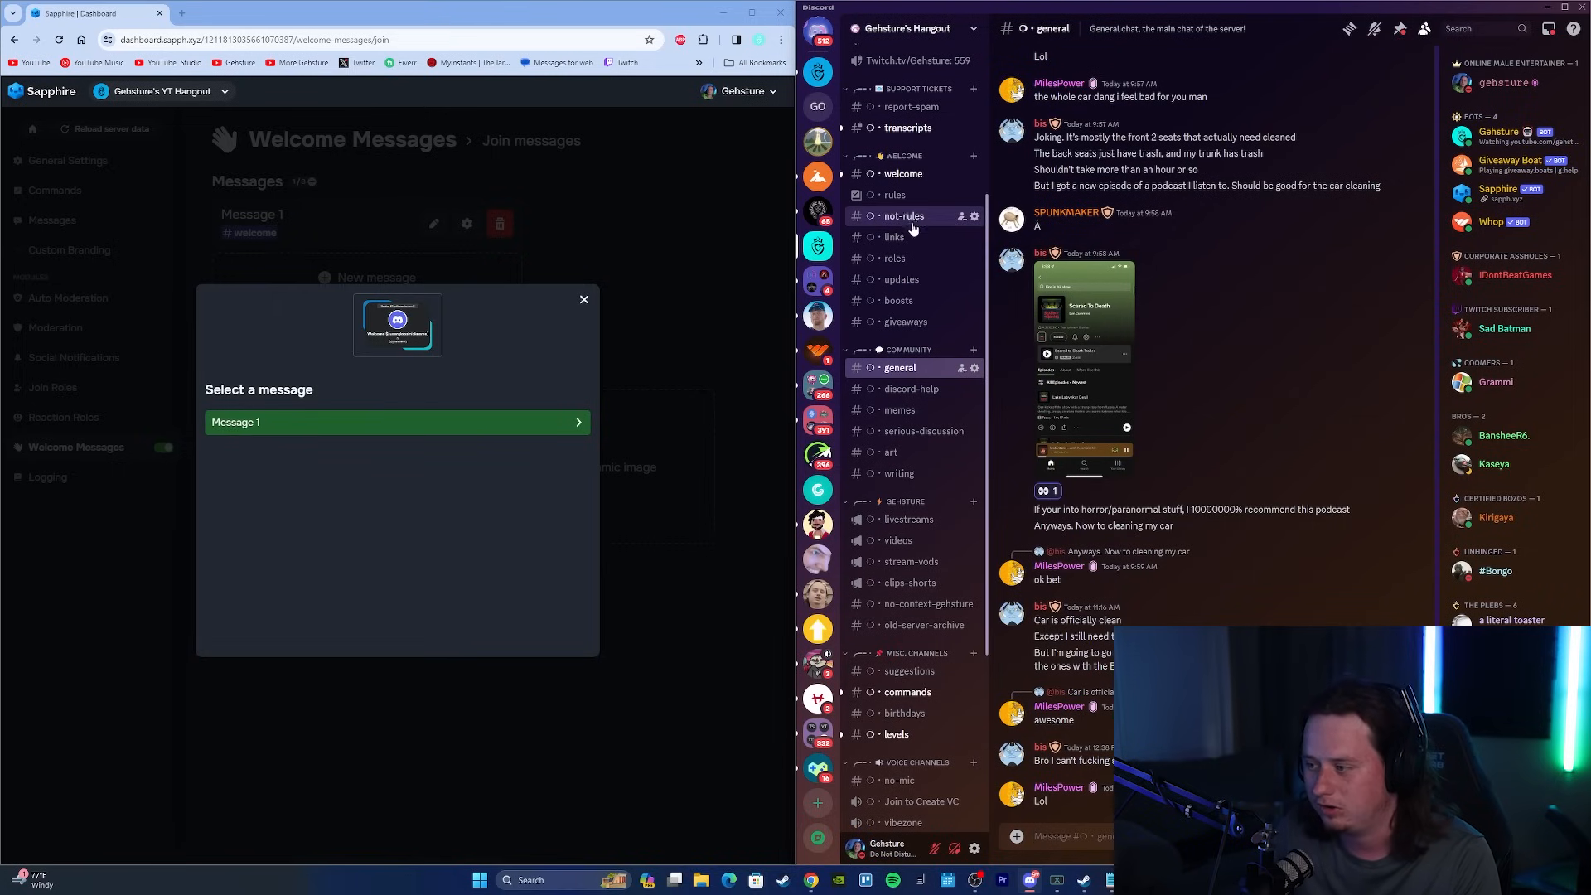
click(903, 174)
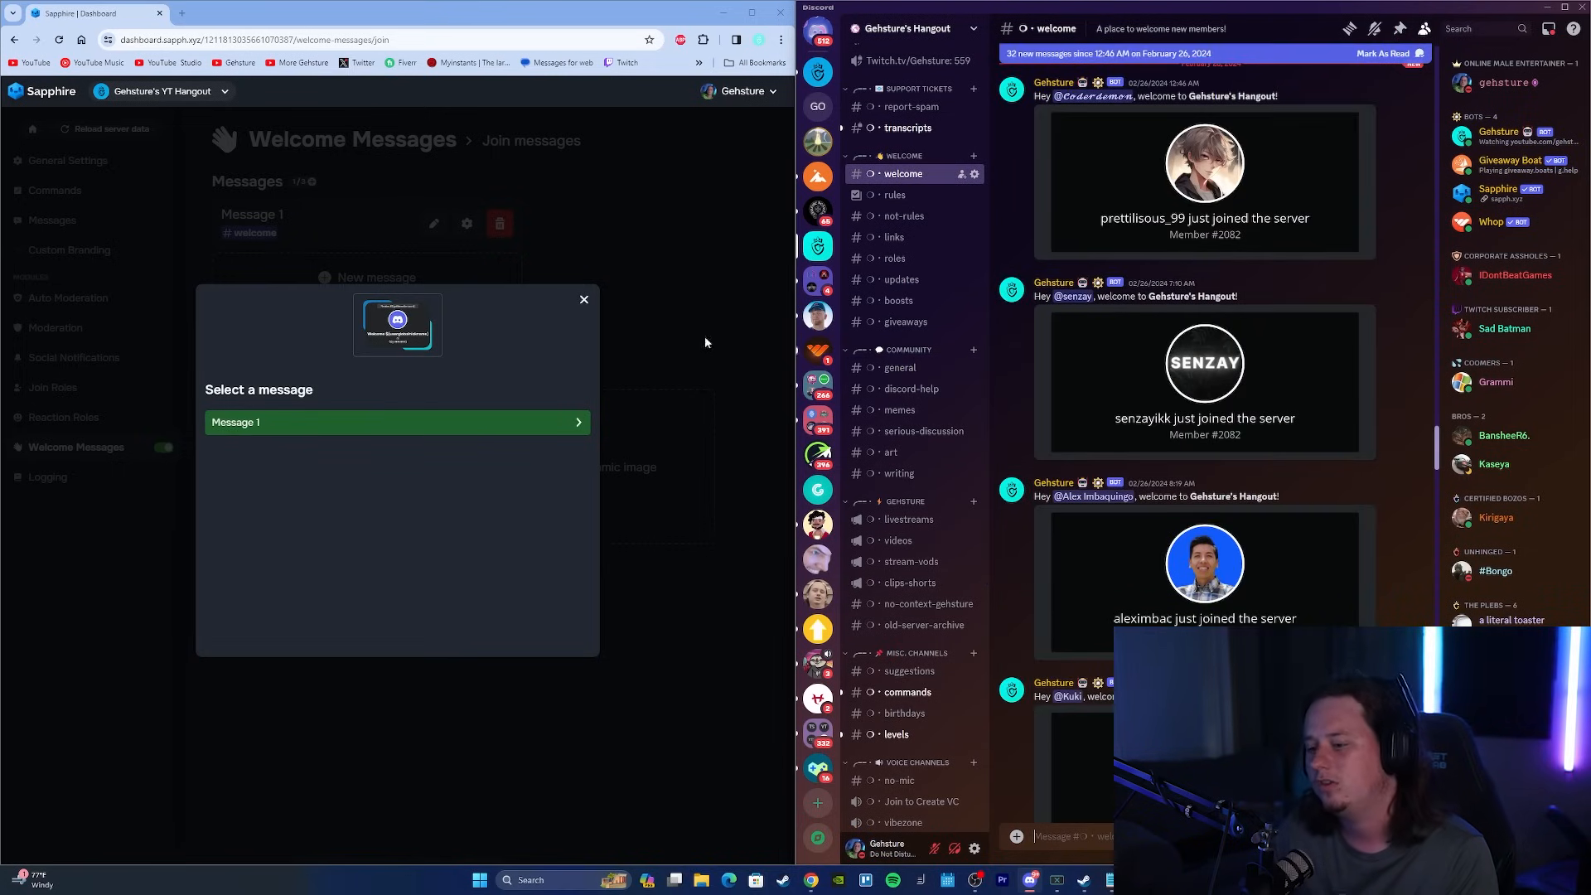
click(657, 203)
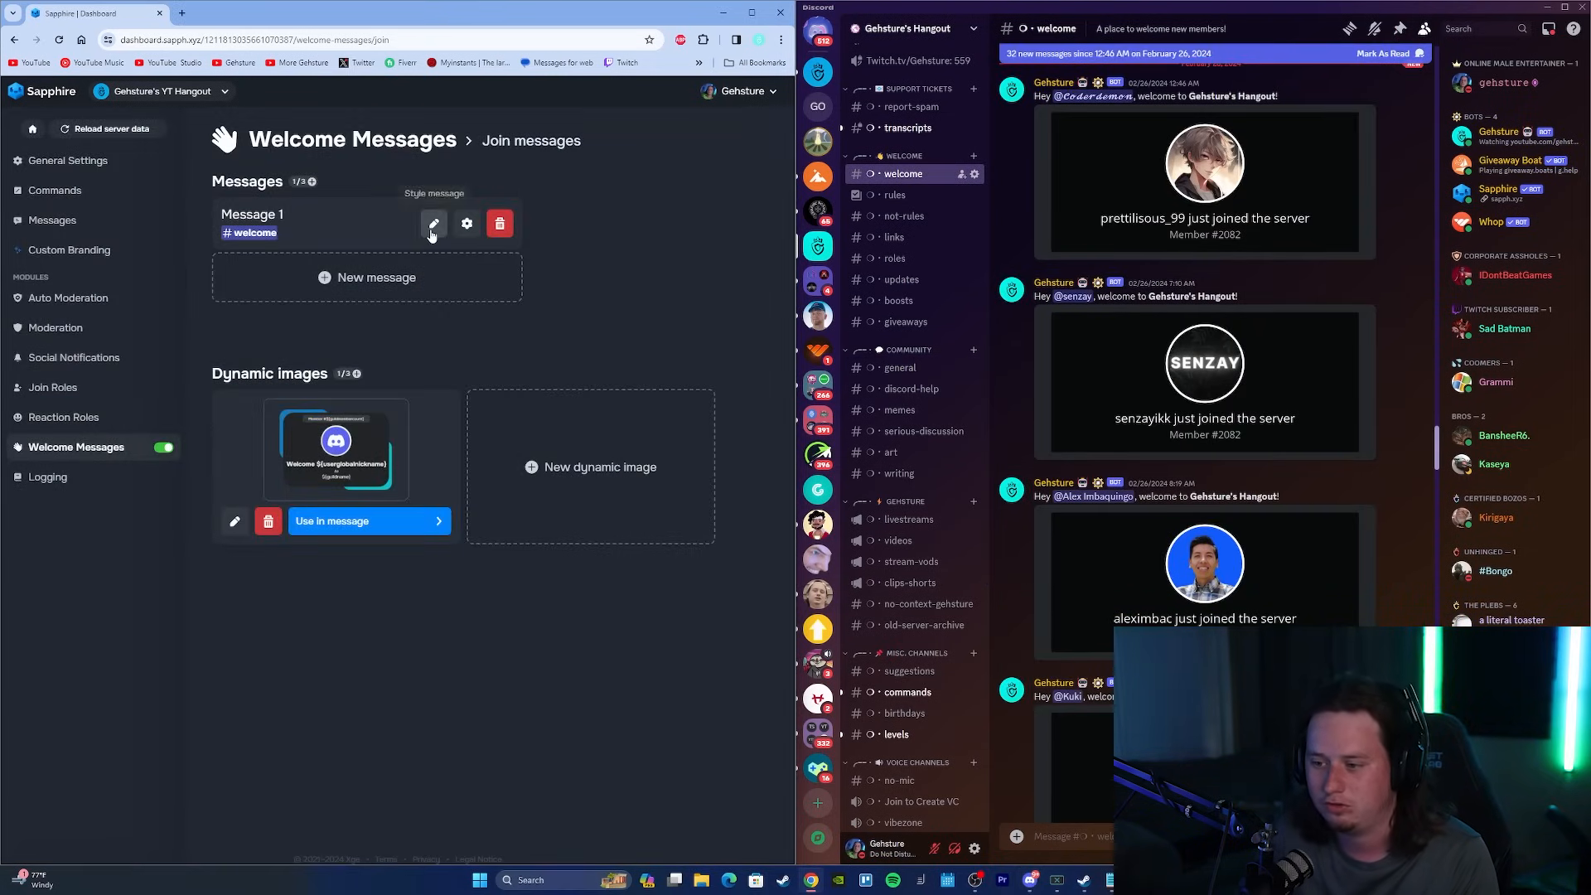
click(433, 222)
key(Escape)
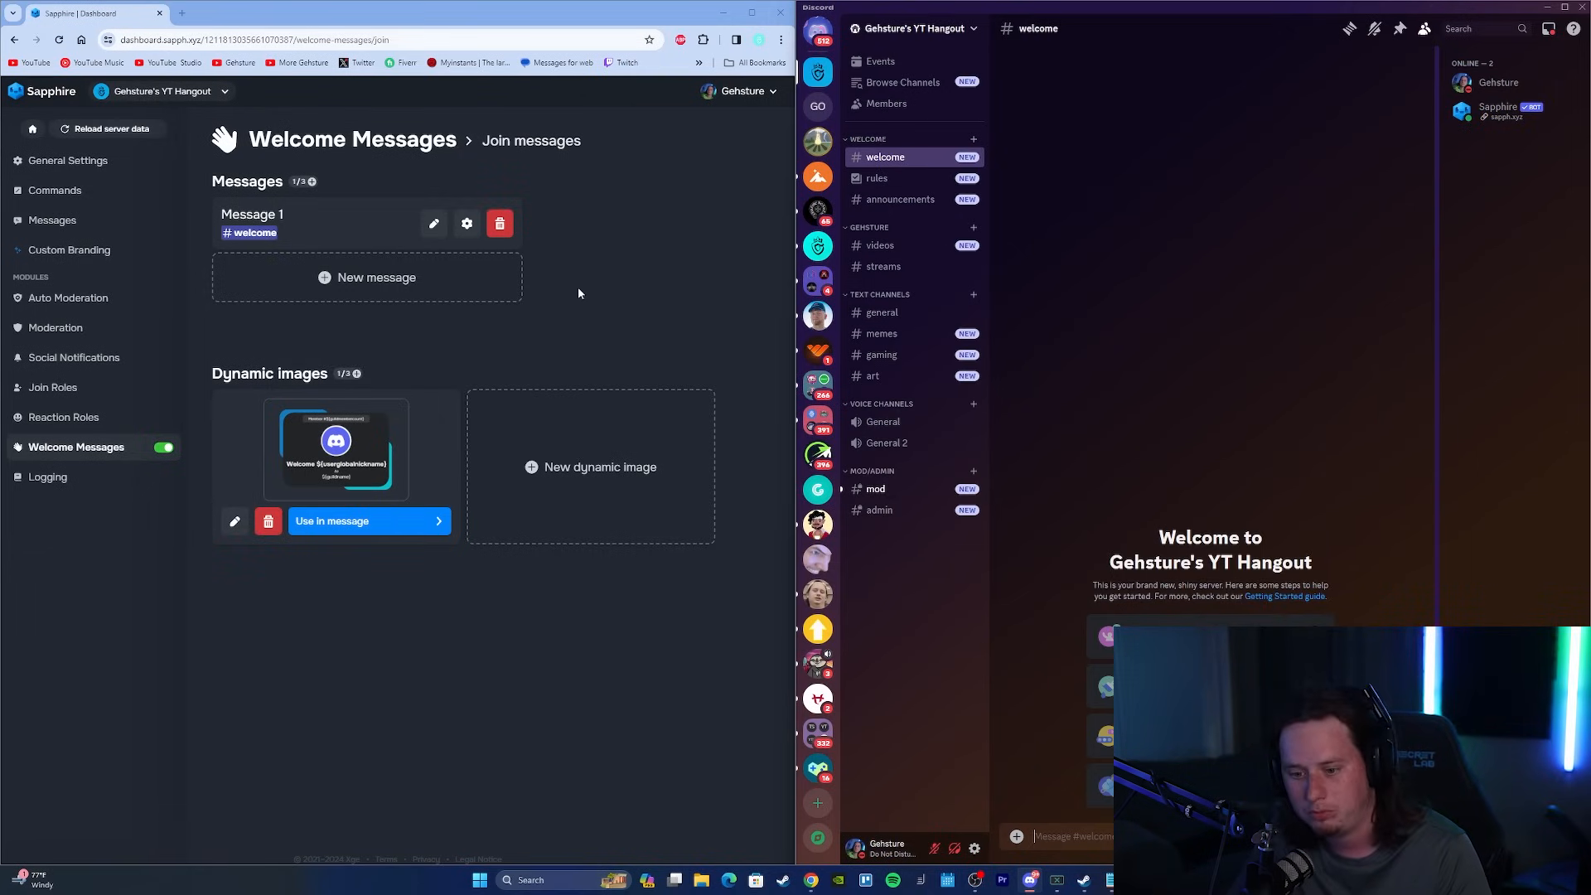
Add the Member role to Sapphire's join roles and save the changes.
click(158, 383)
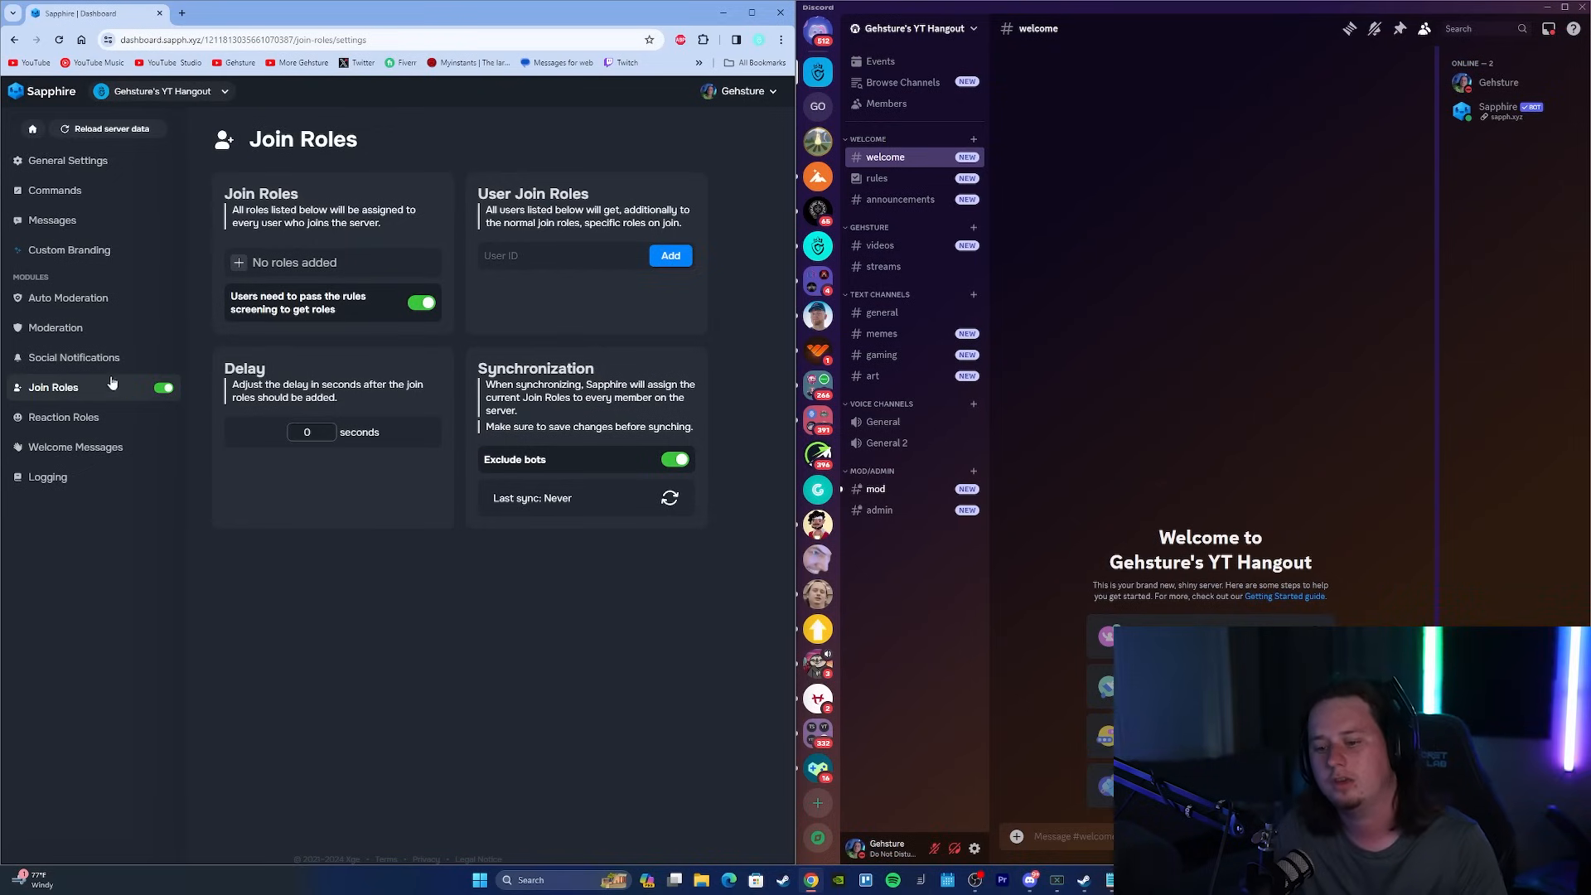
click(242, 263)
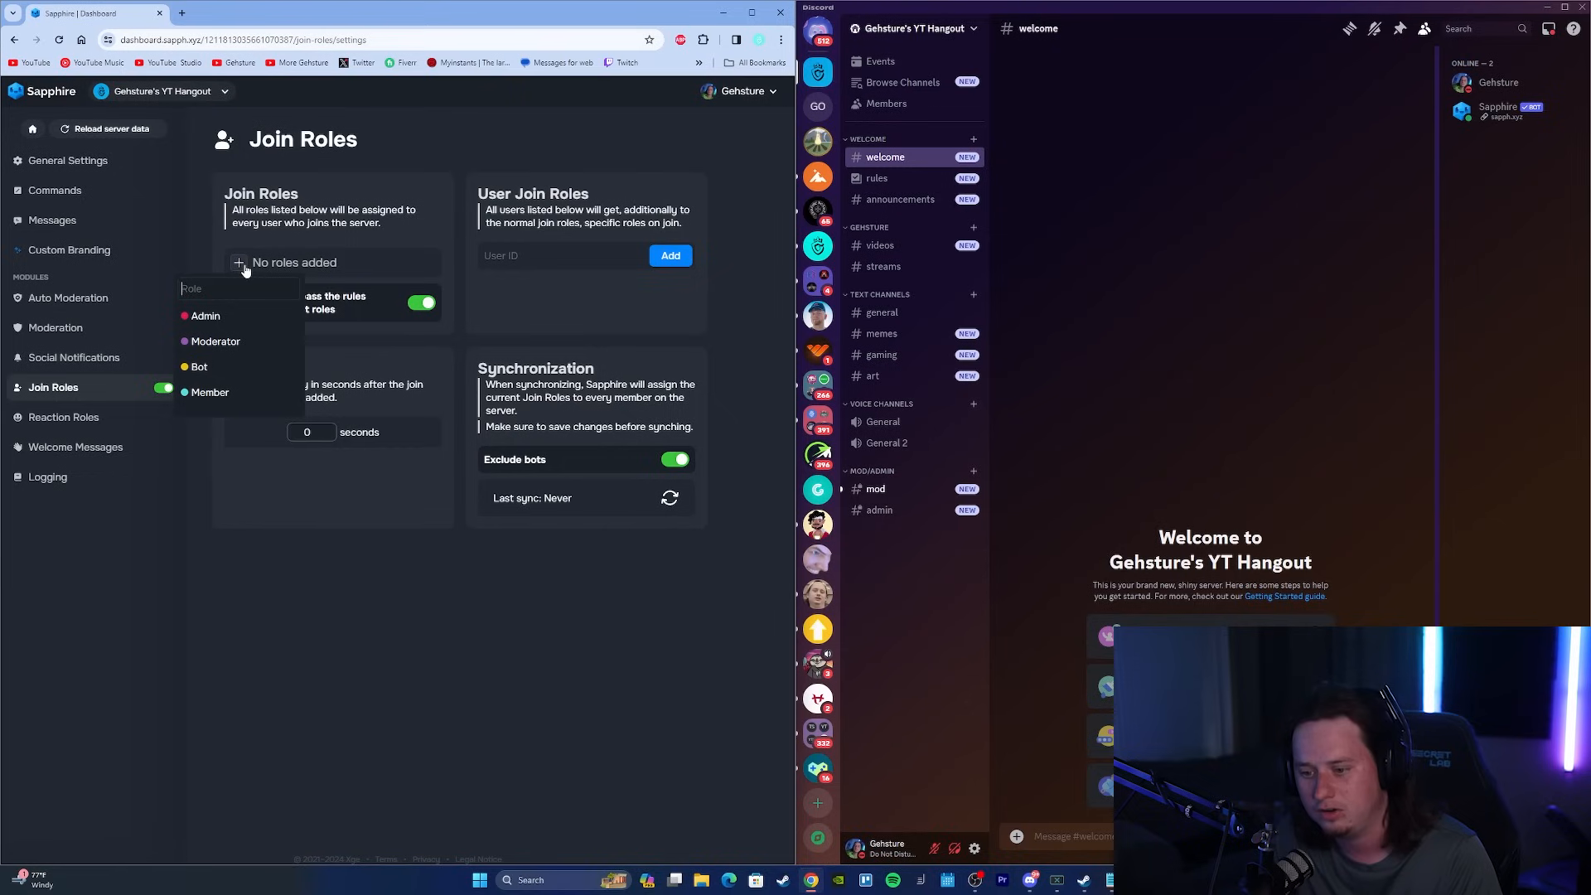
click(245, 398)
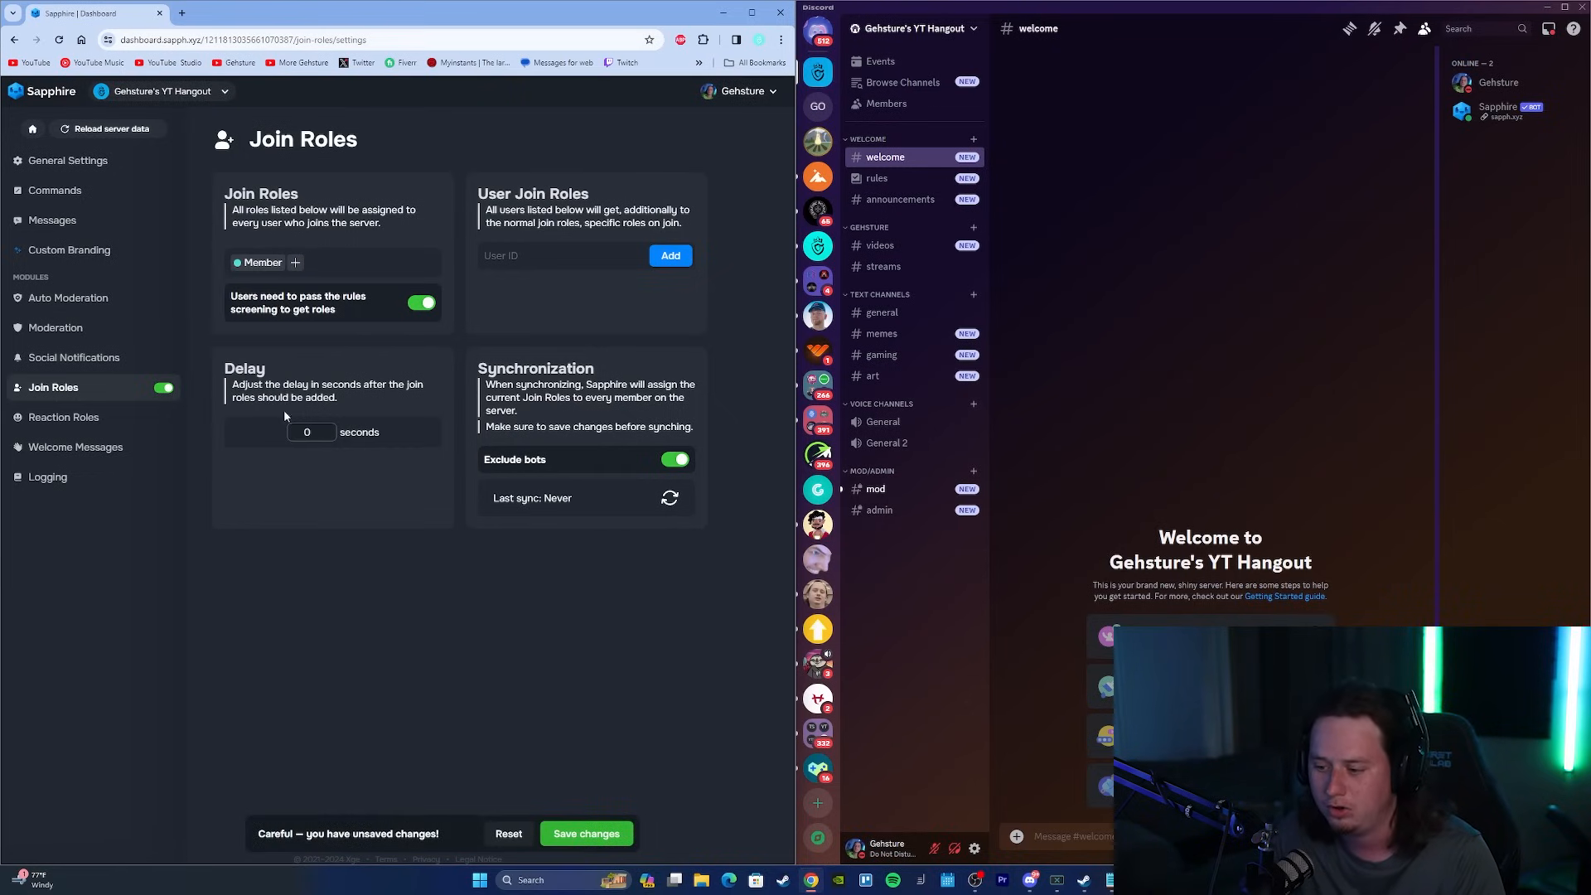
click(586, 833)
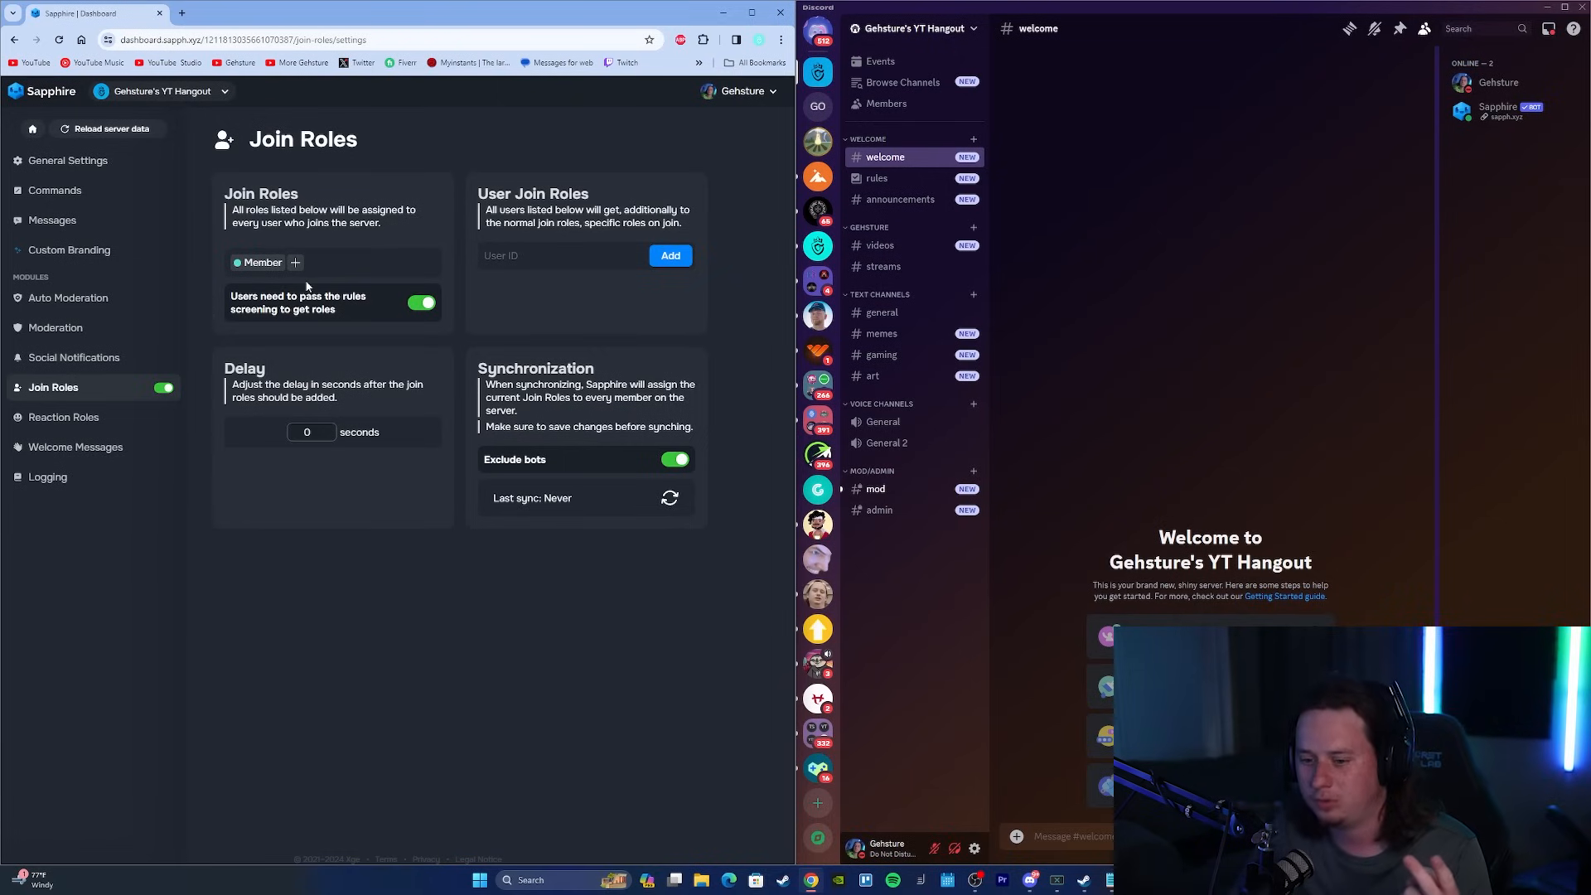
Add the YouTube channel GEHSTURE to Sapphire's social notifications, posting to the server's #videos channel.
click(95, 360)
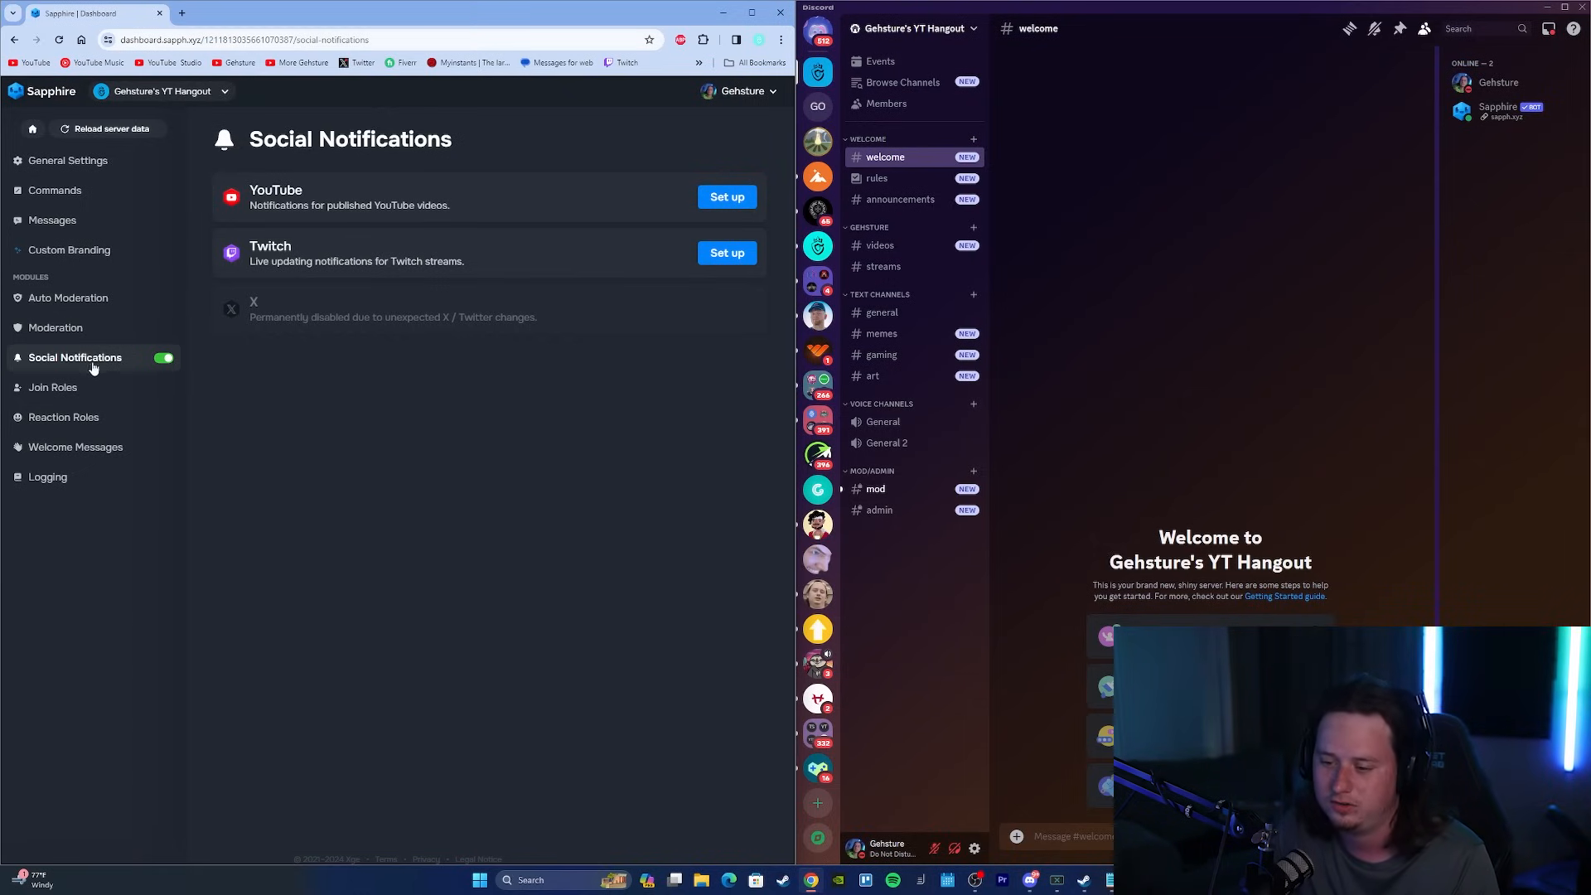
click(726, 200)
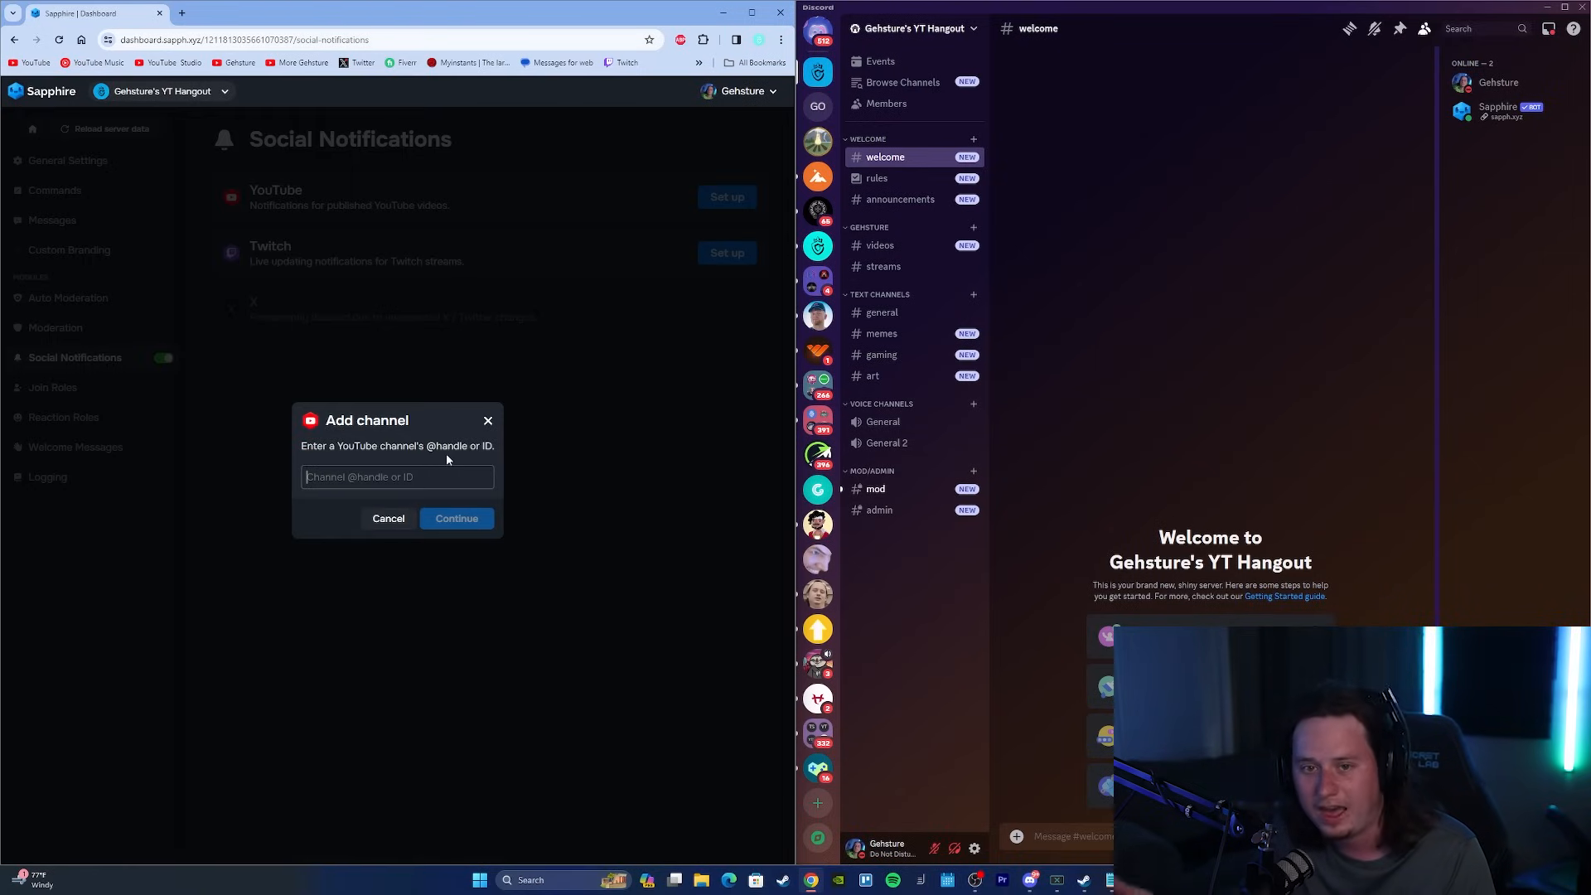
text(GEHSTURE)
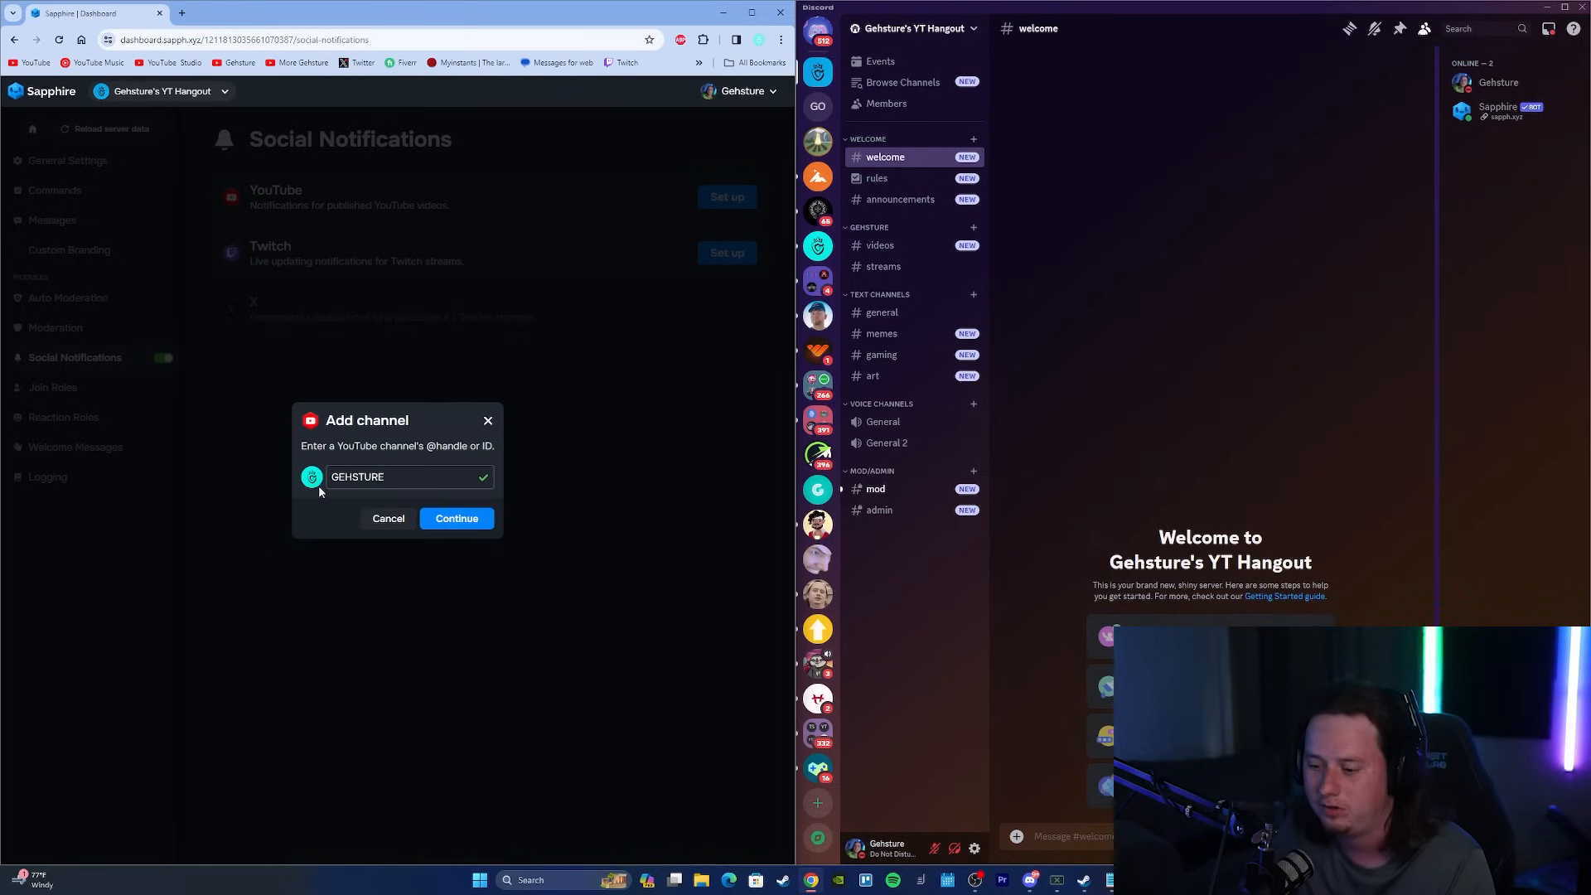
click(484, 527)
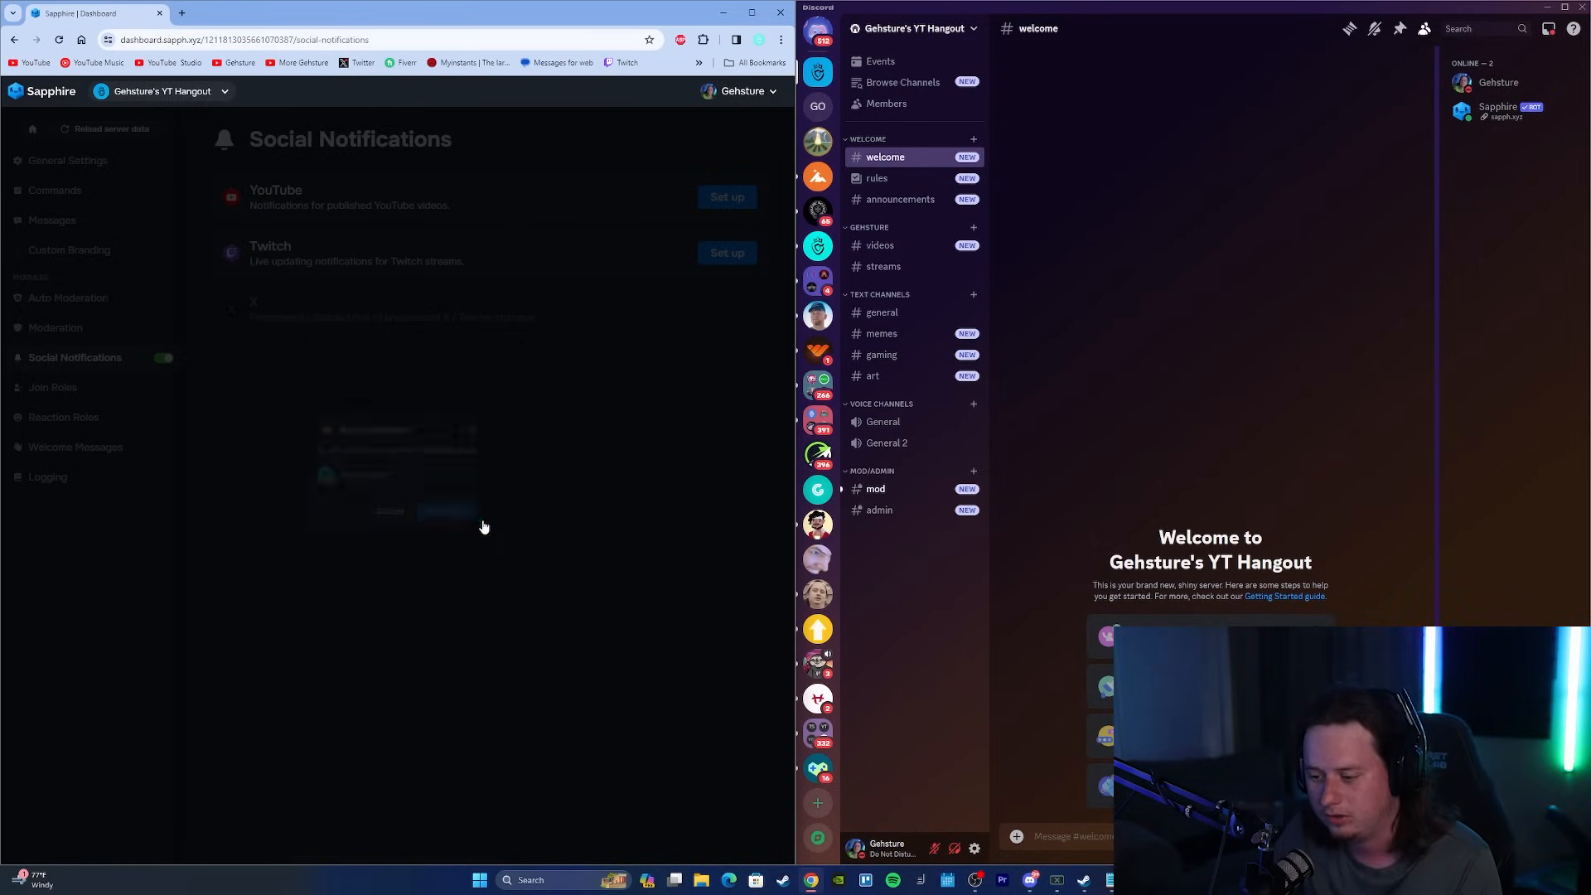
scroll(462, 480, down, 1)
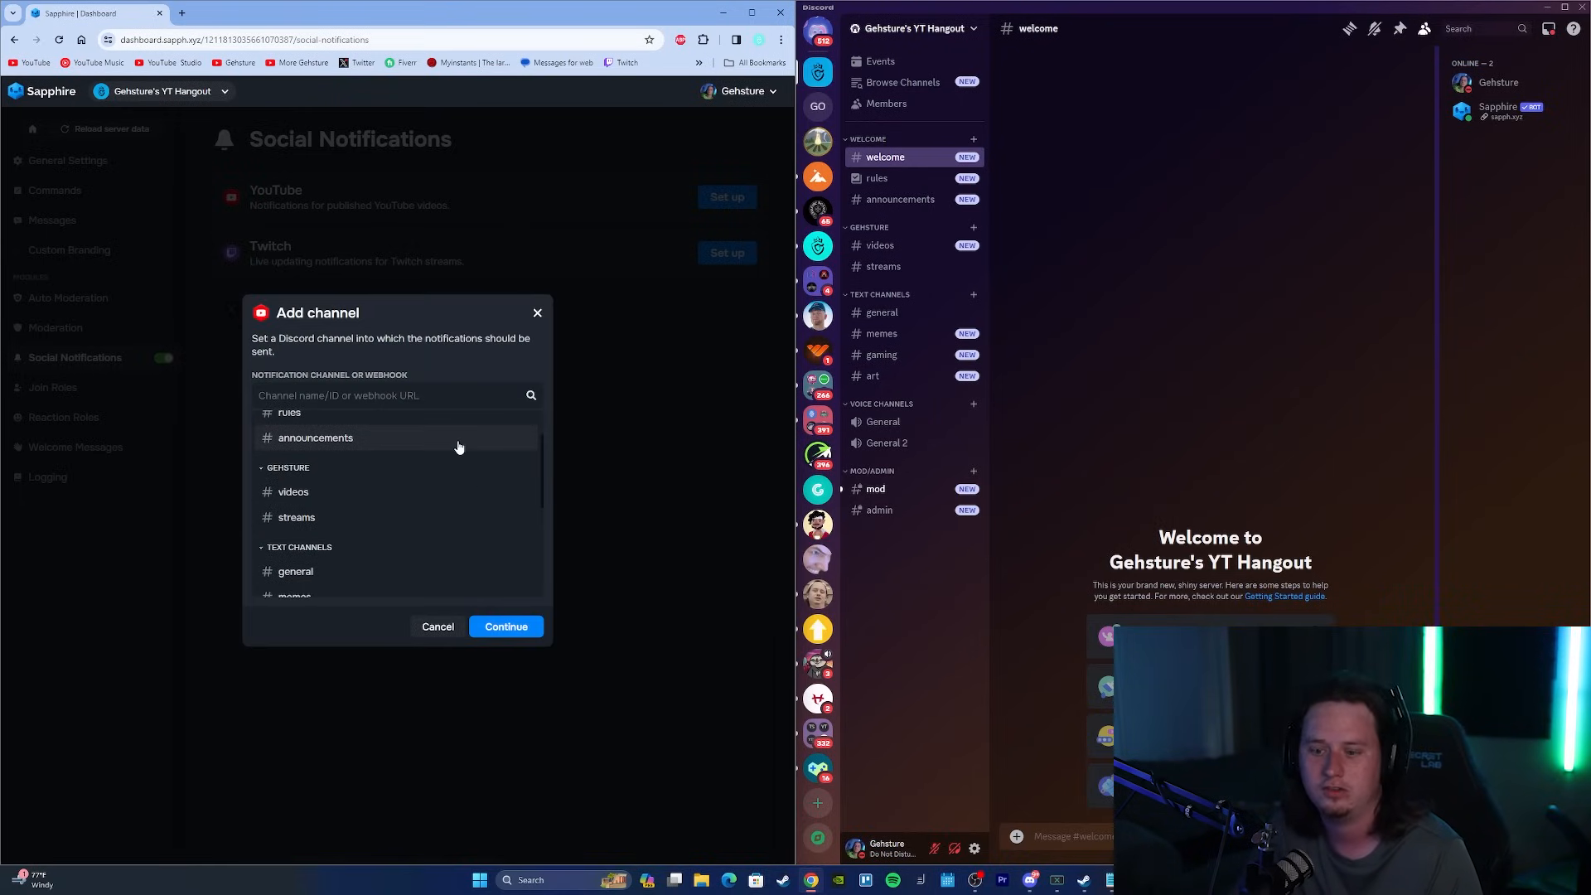
scroll(455, 447, up, 1)
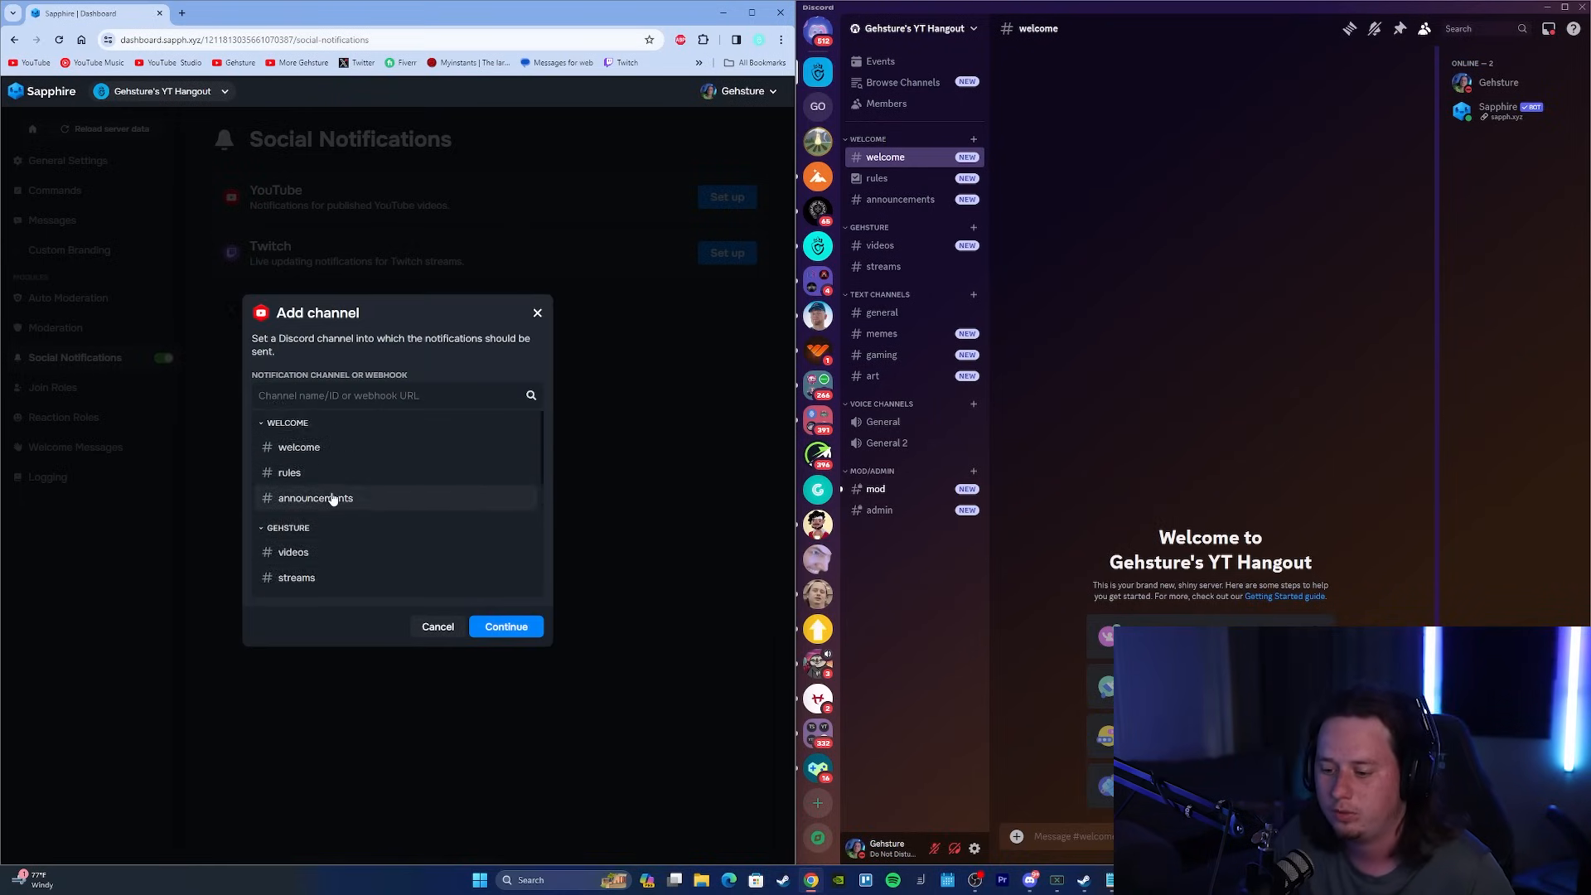
click(315, 556)
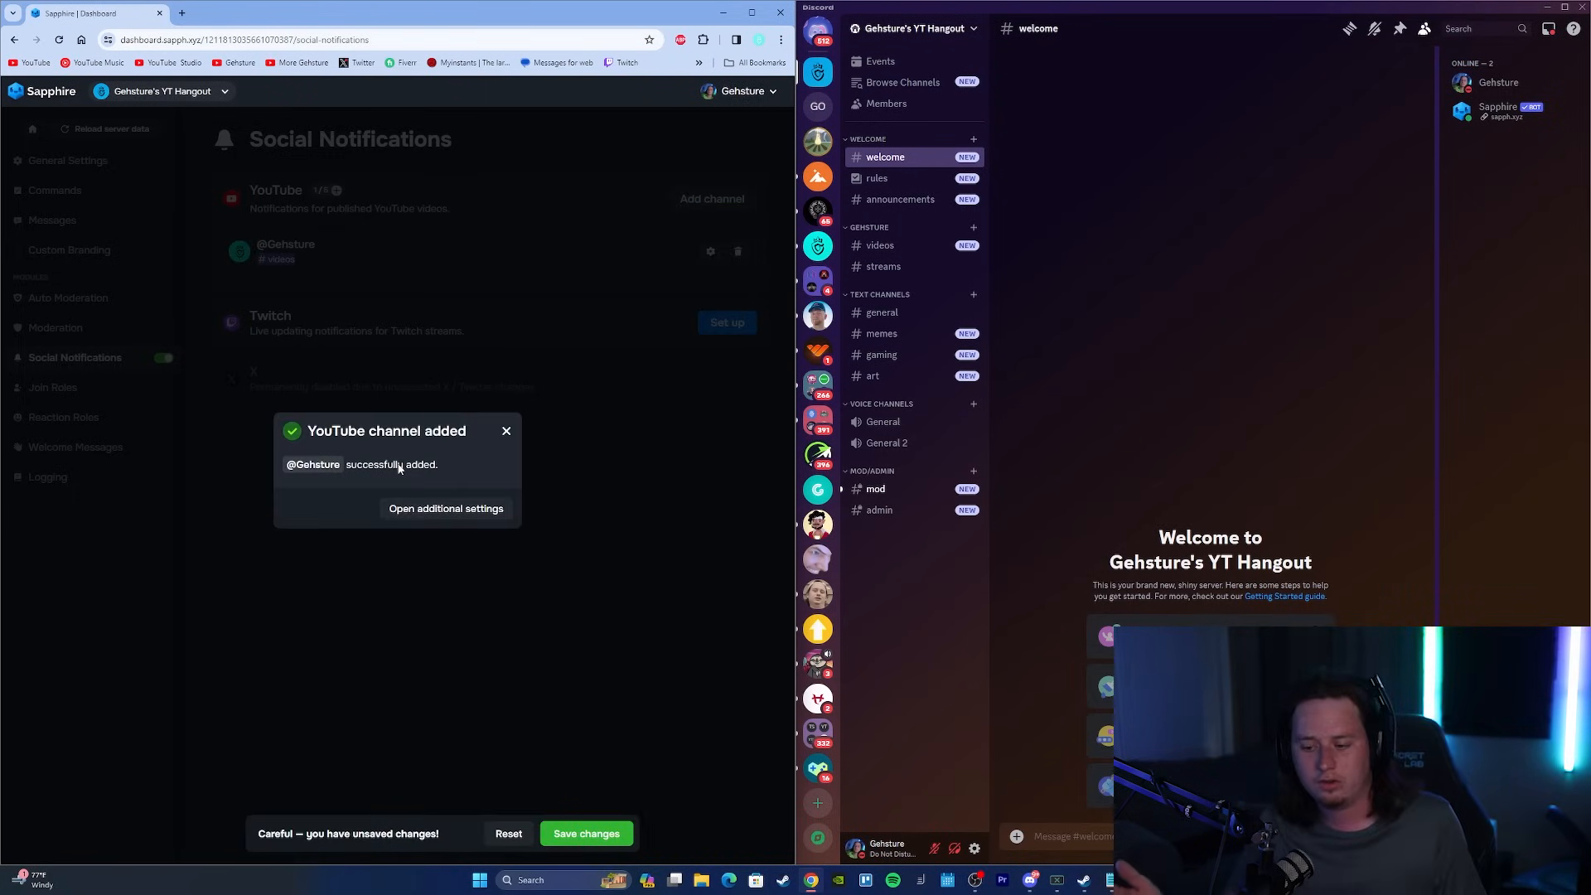
click(476, 508)
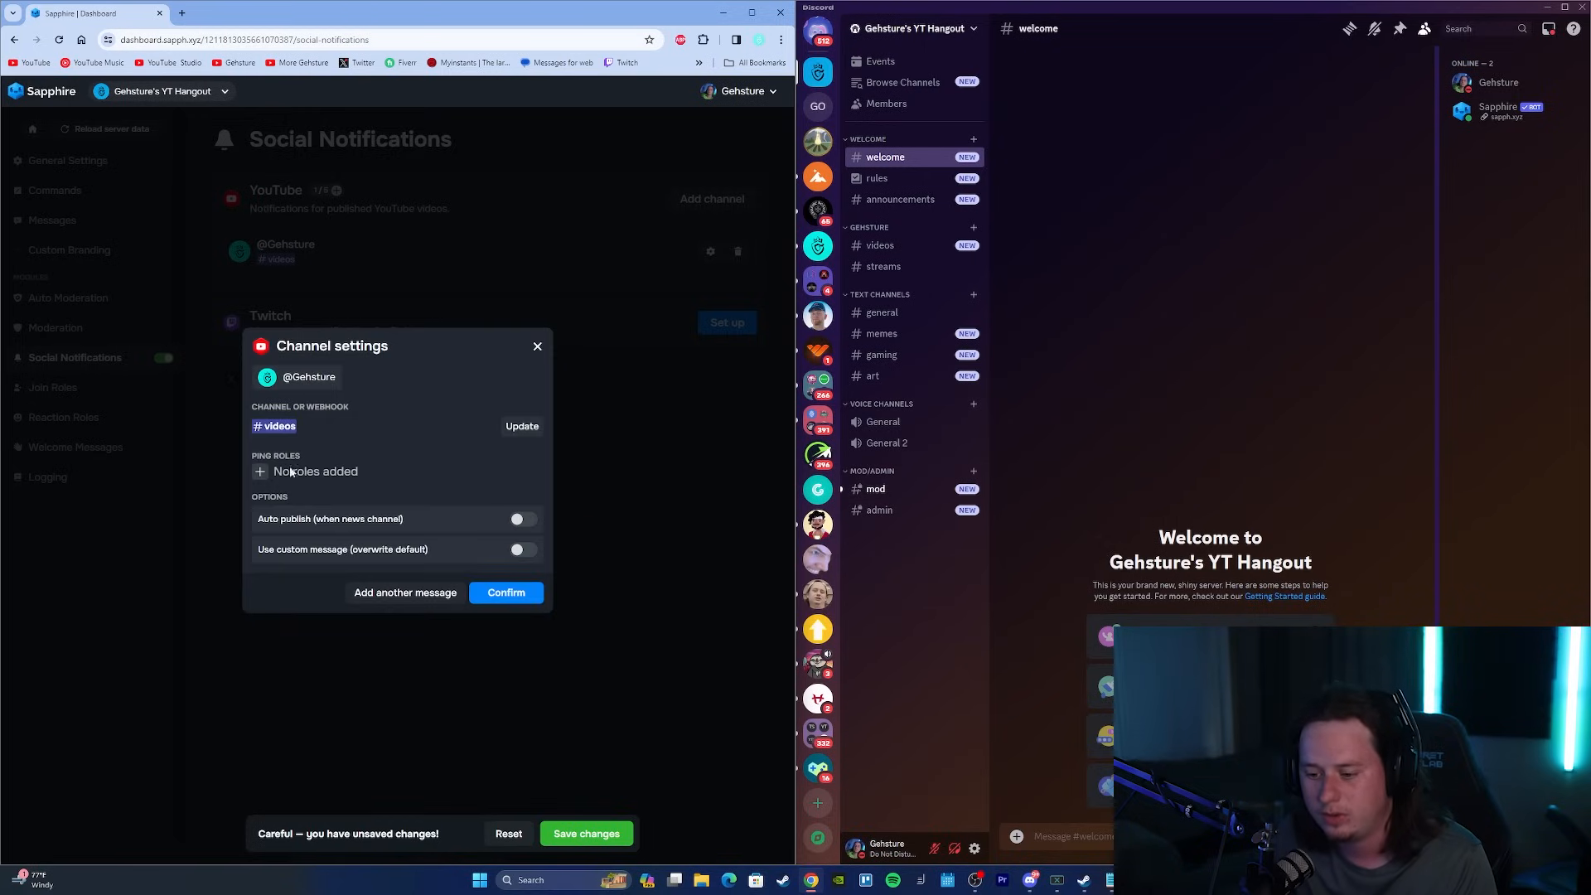
click(264, 471)
scroll(325, 545, down, 2)
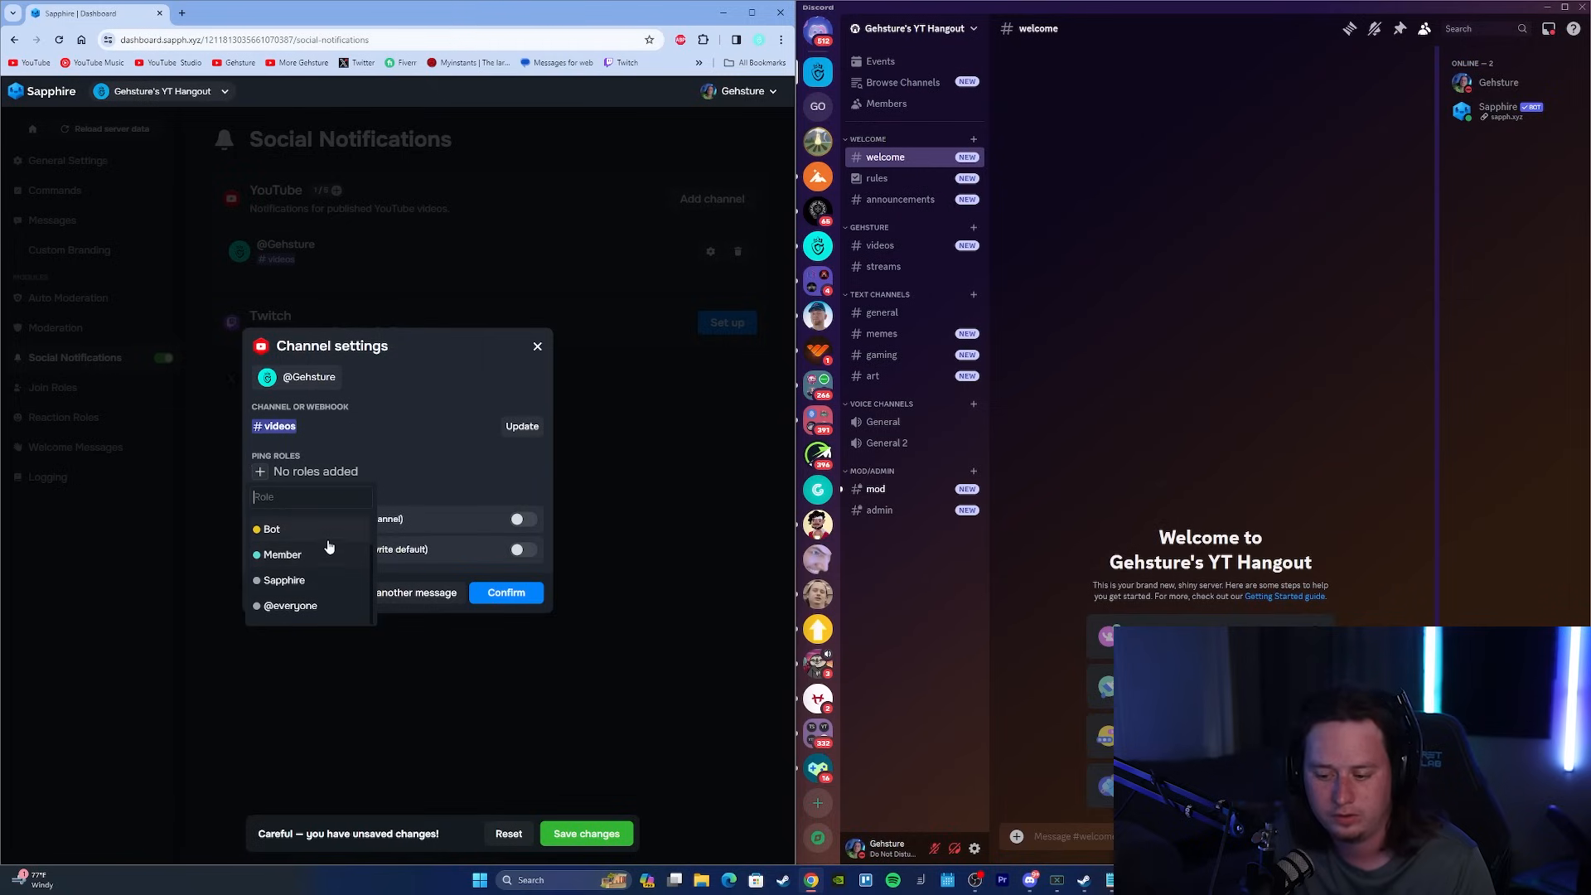
click(319, 610)
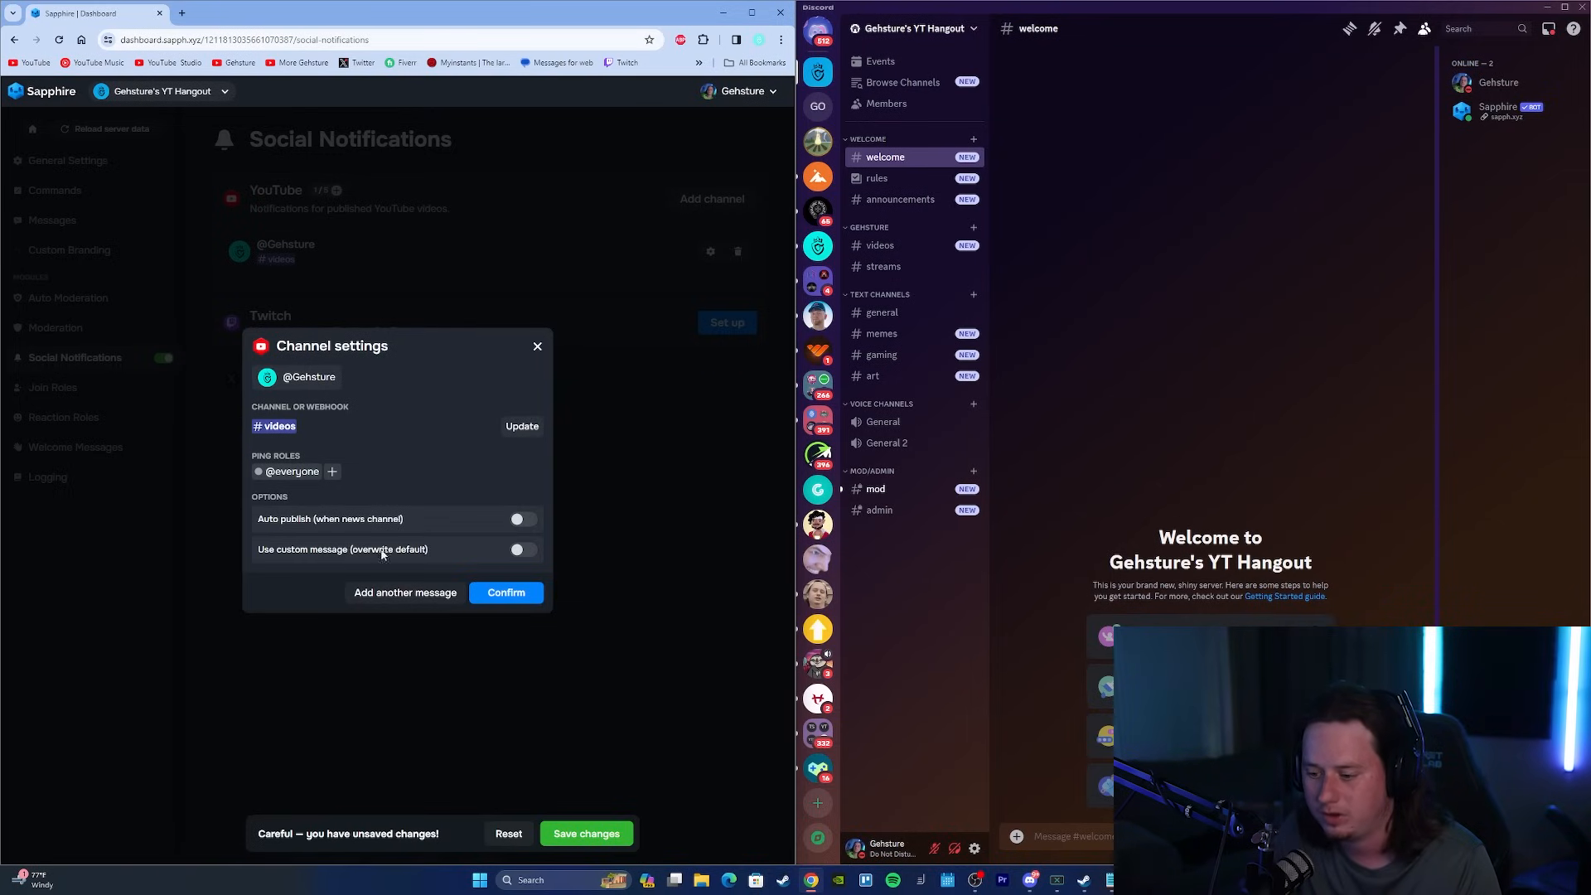
Enable a custom message for the YouTube notification and preview its default layout in the message editor.
click(520, 552)
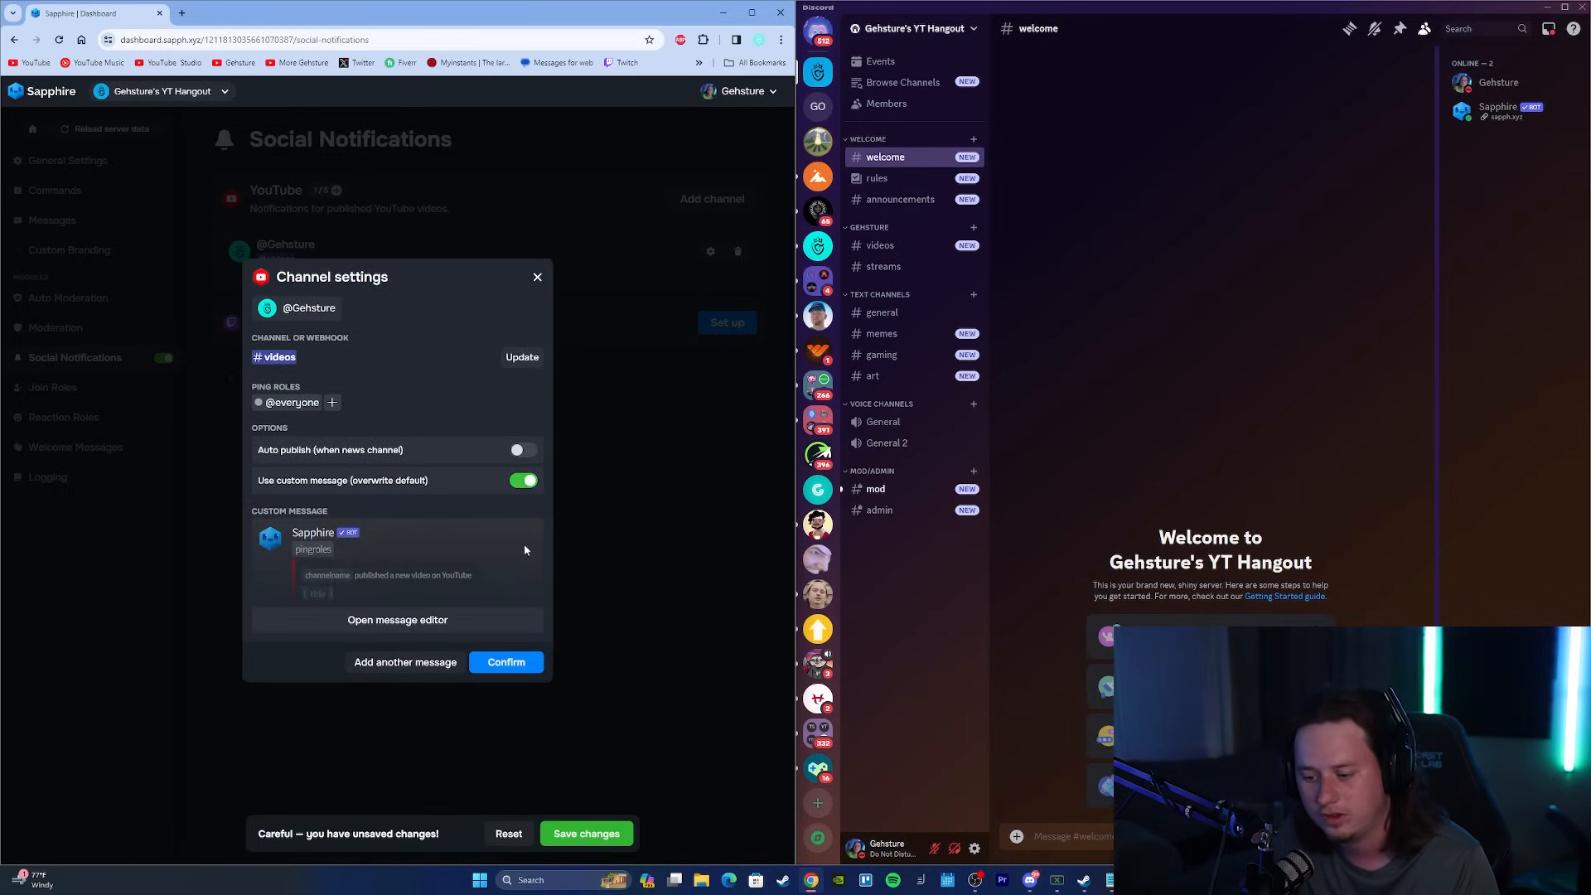
click(488, 623)
click(293, 424)
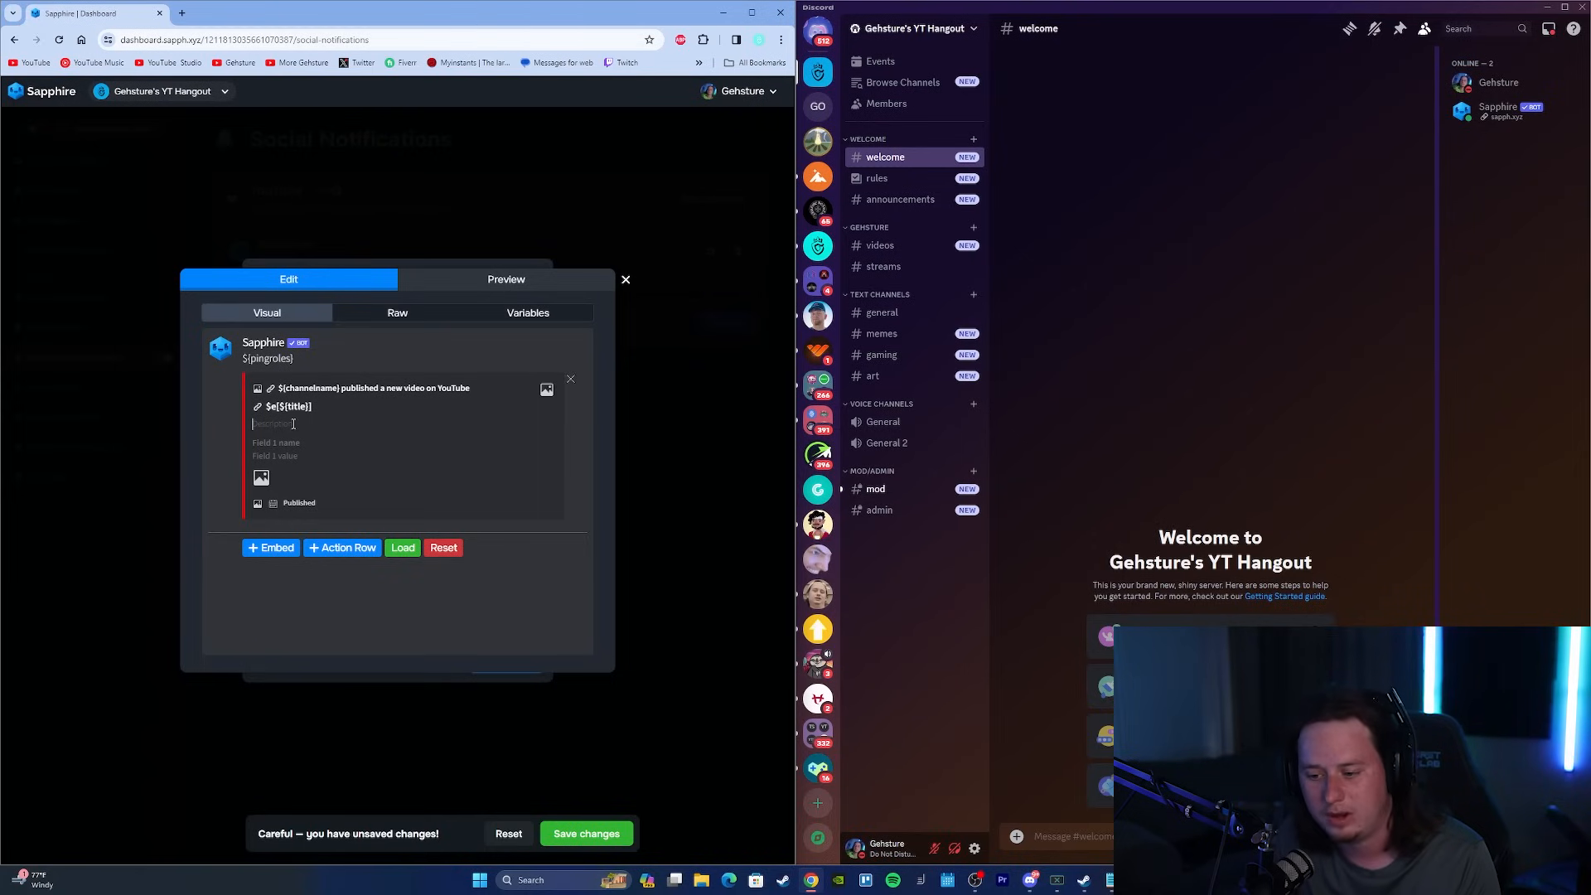
click(423, 281)
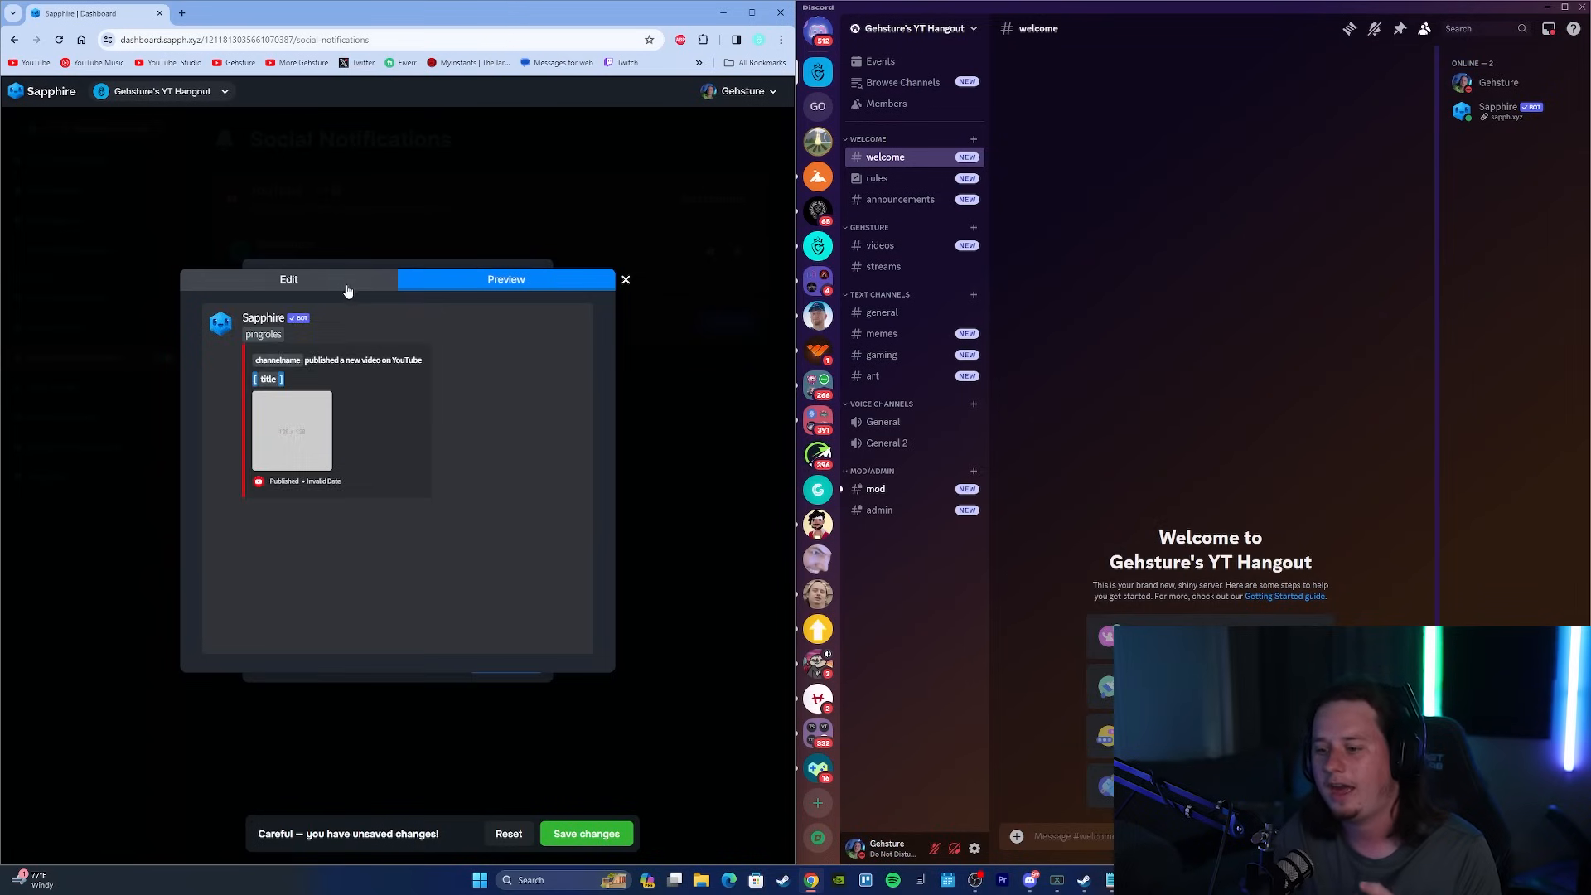
click(348, 285)
click(423, 283)
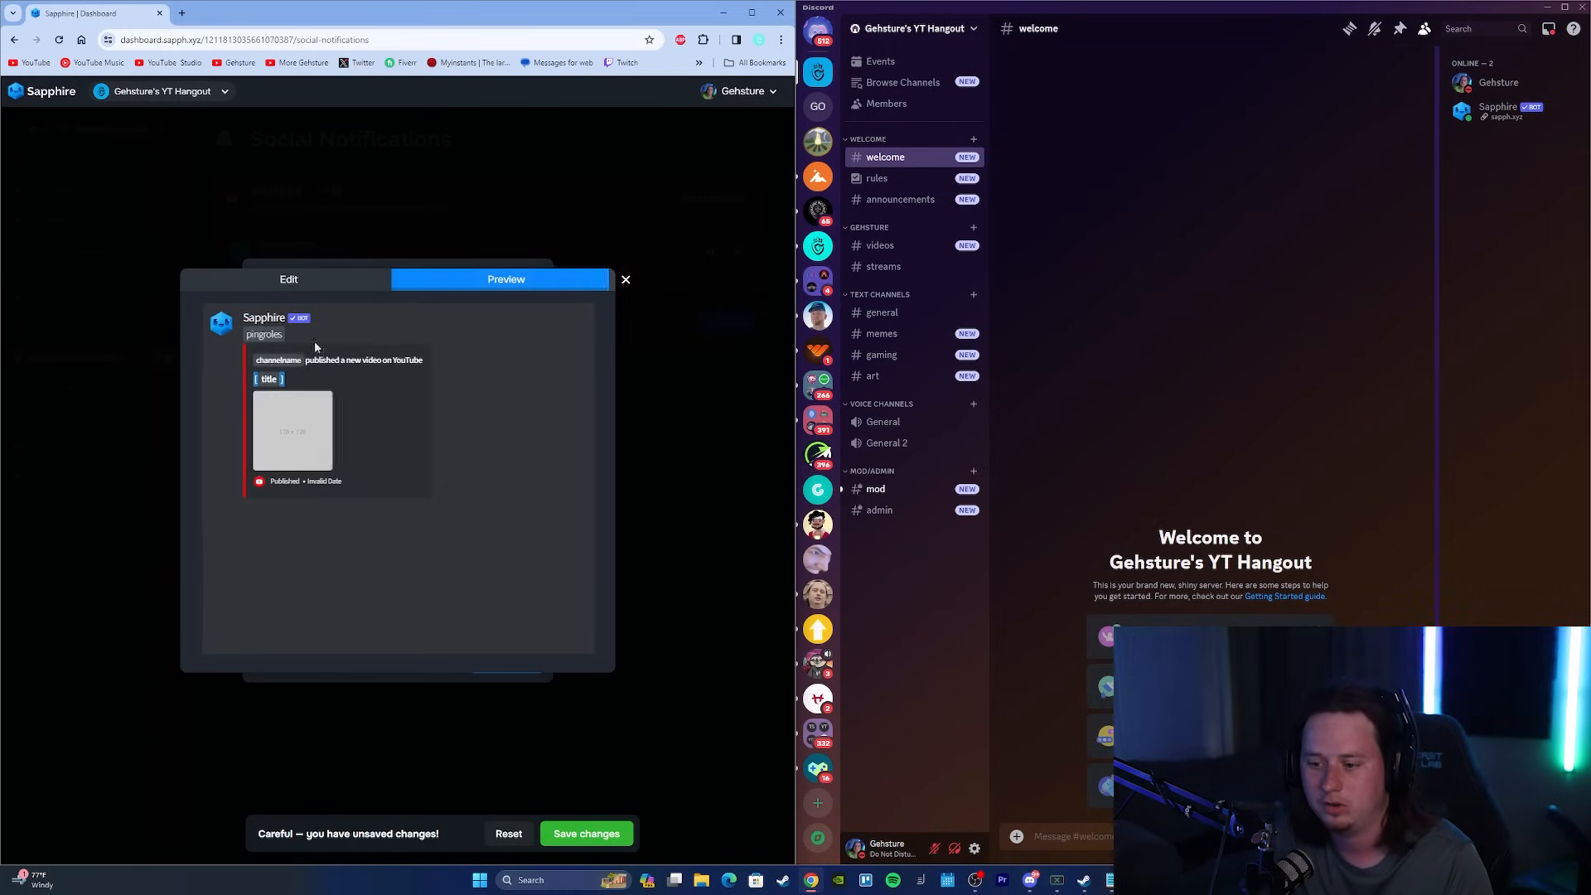
Add "Gehsture just uploaded a new video to YouTube!" after ${pingroles}, preview the message and close the channel settings.
click(336, 286)
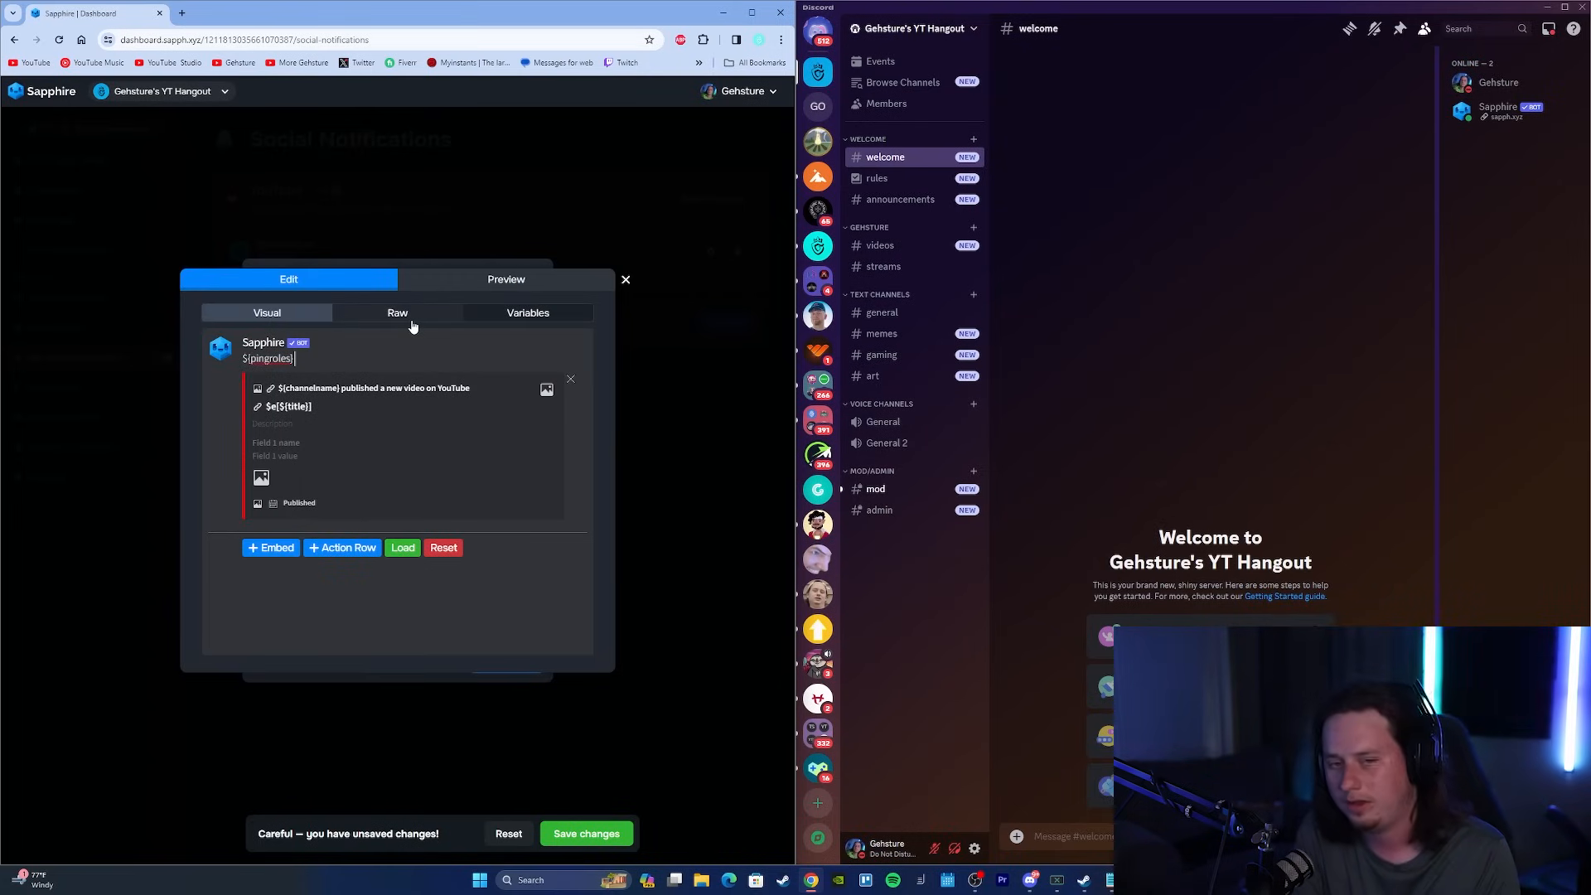
text(Gehsture just uploaded a new video to YouTube!)
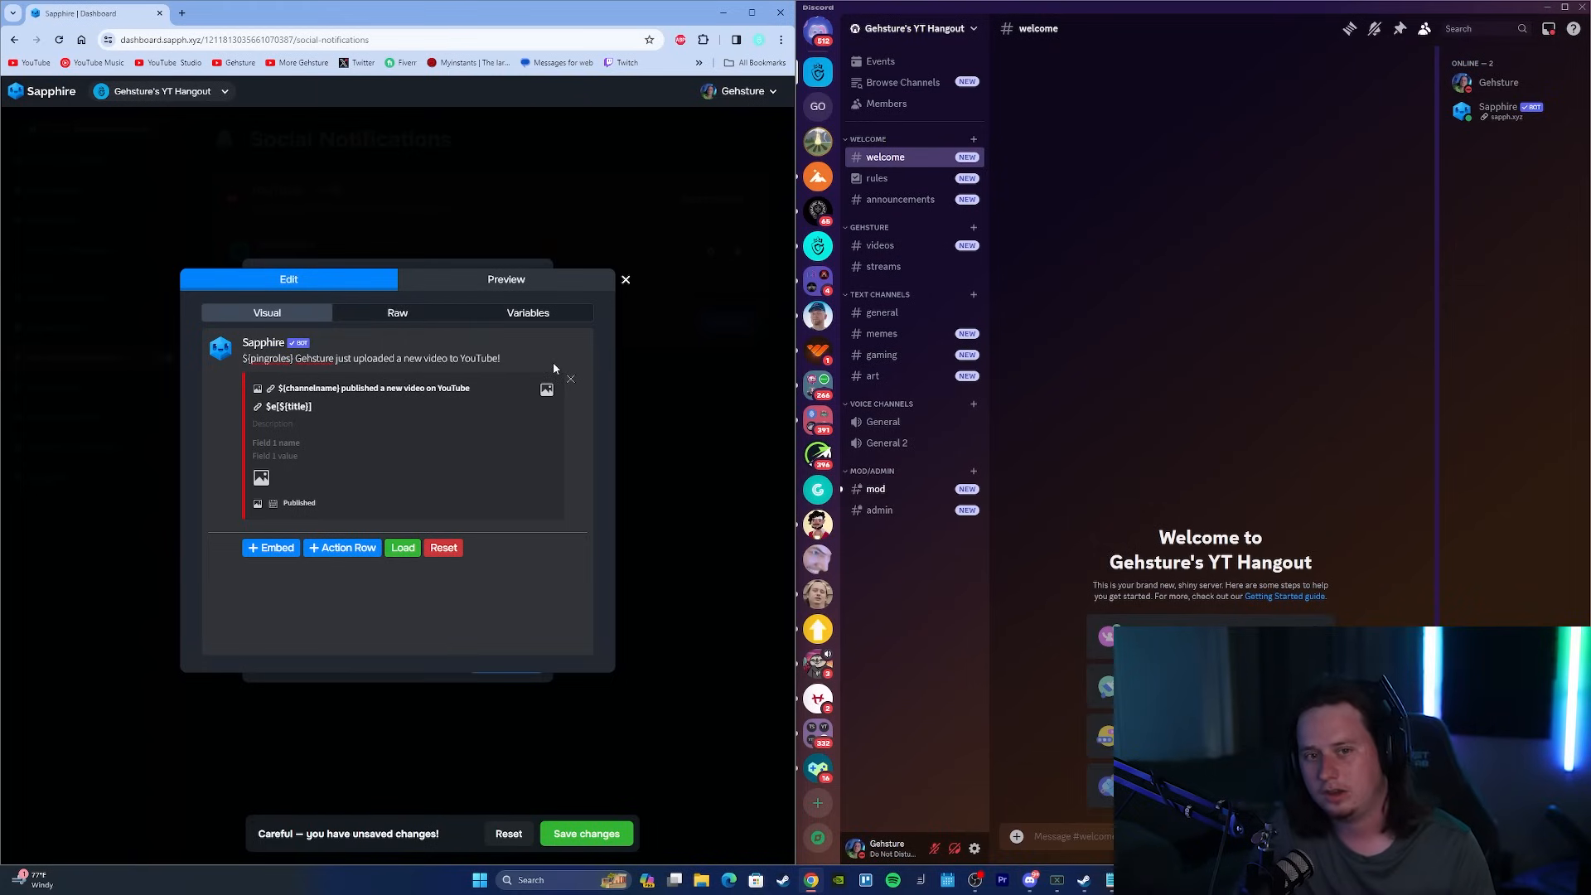
click(295, 358)
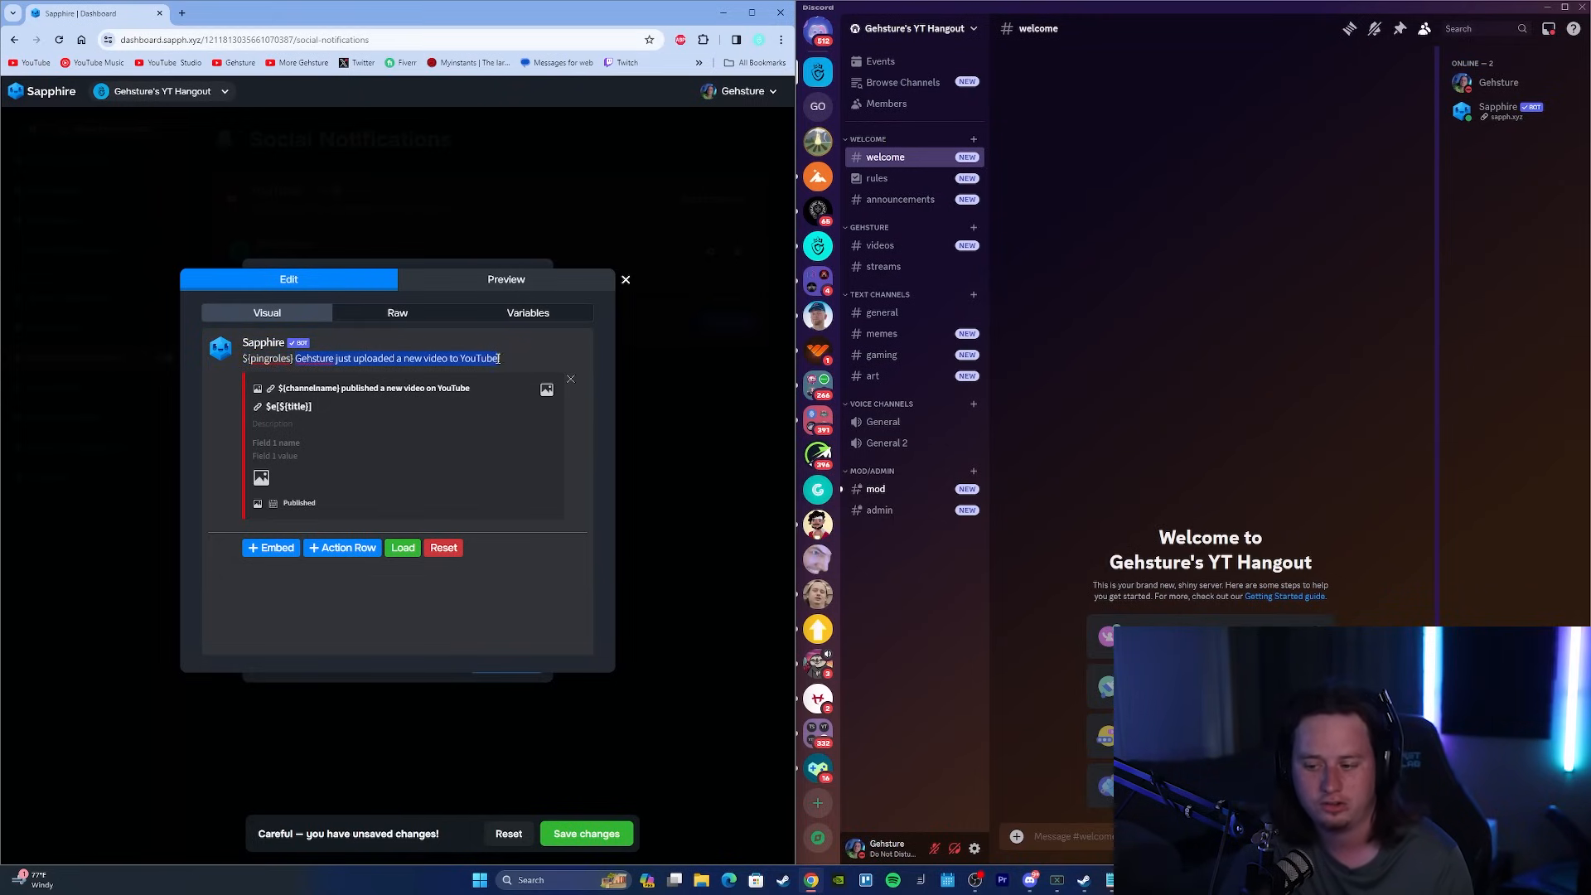
click(486, 284)
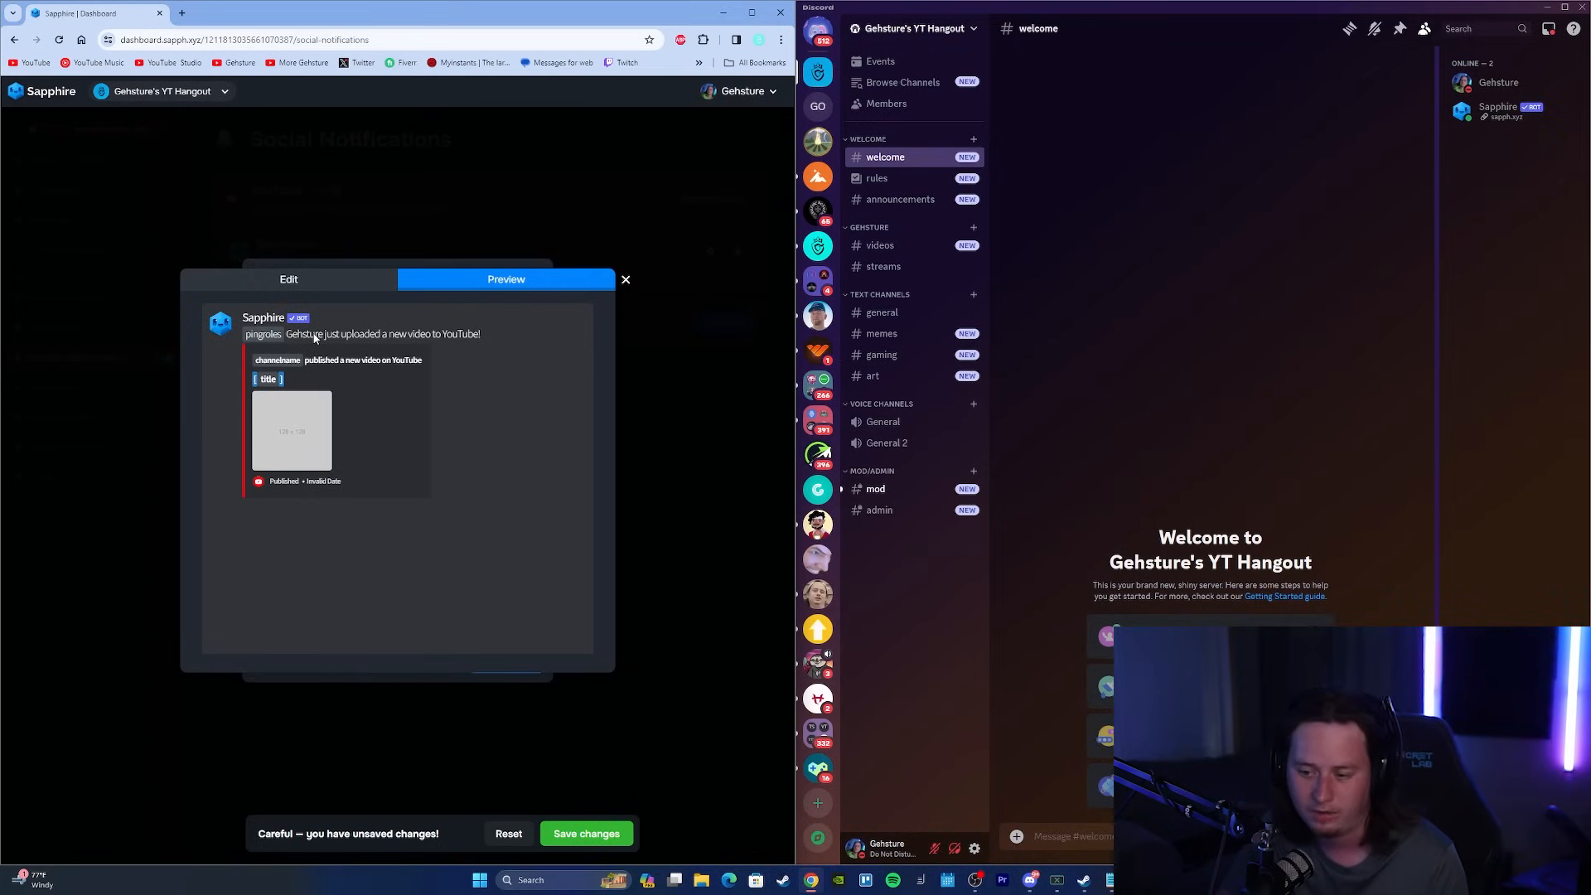
click(625, 279)
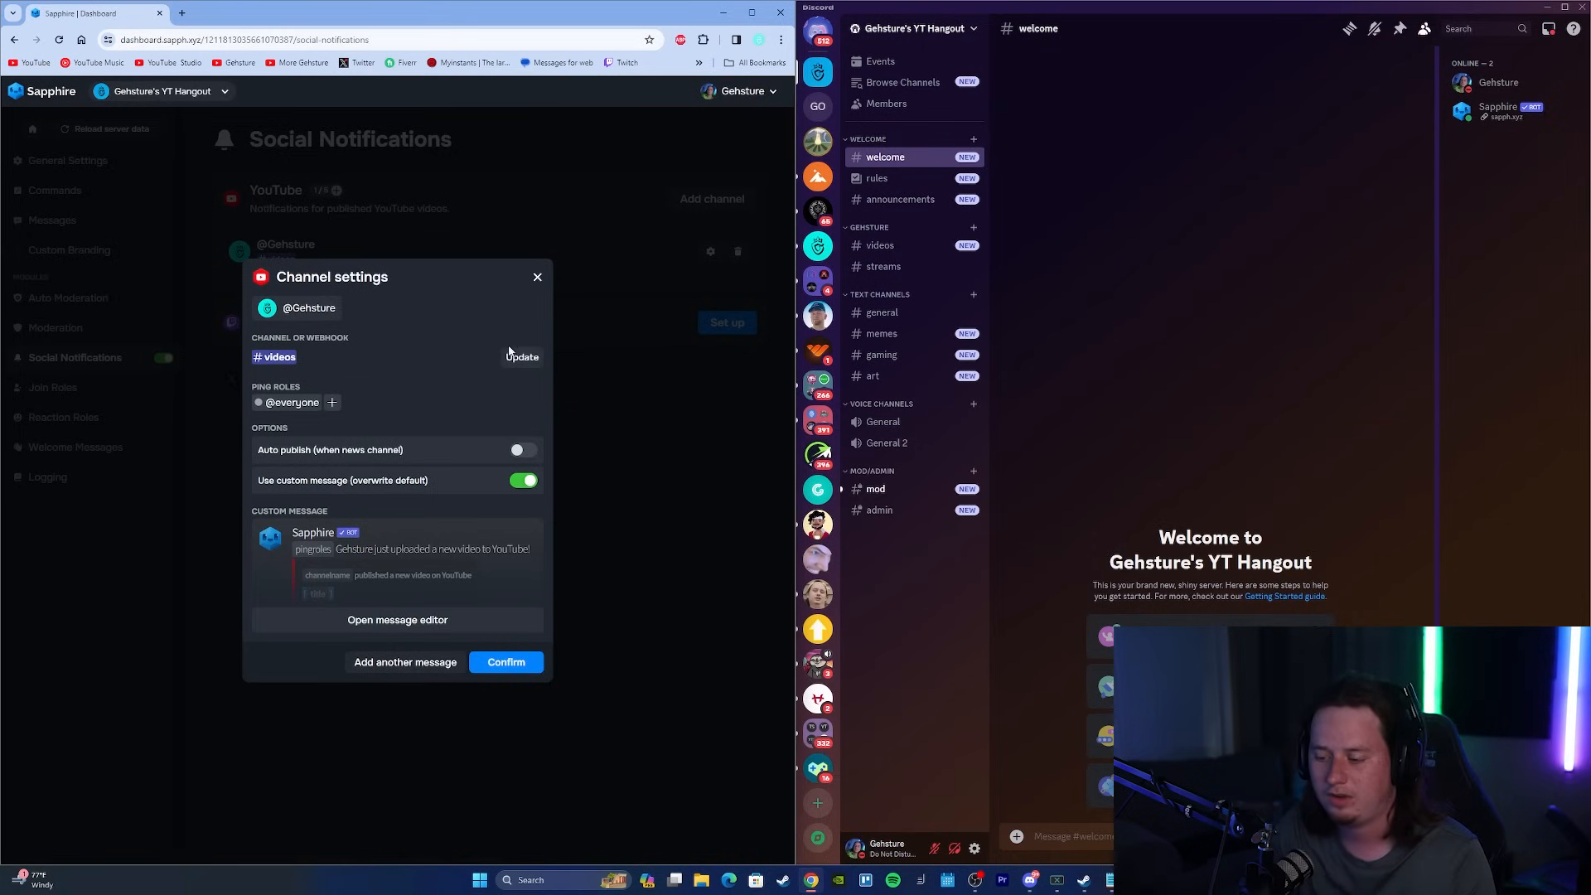
click(535, 279)
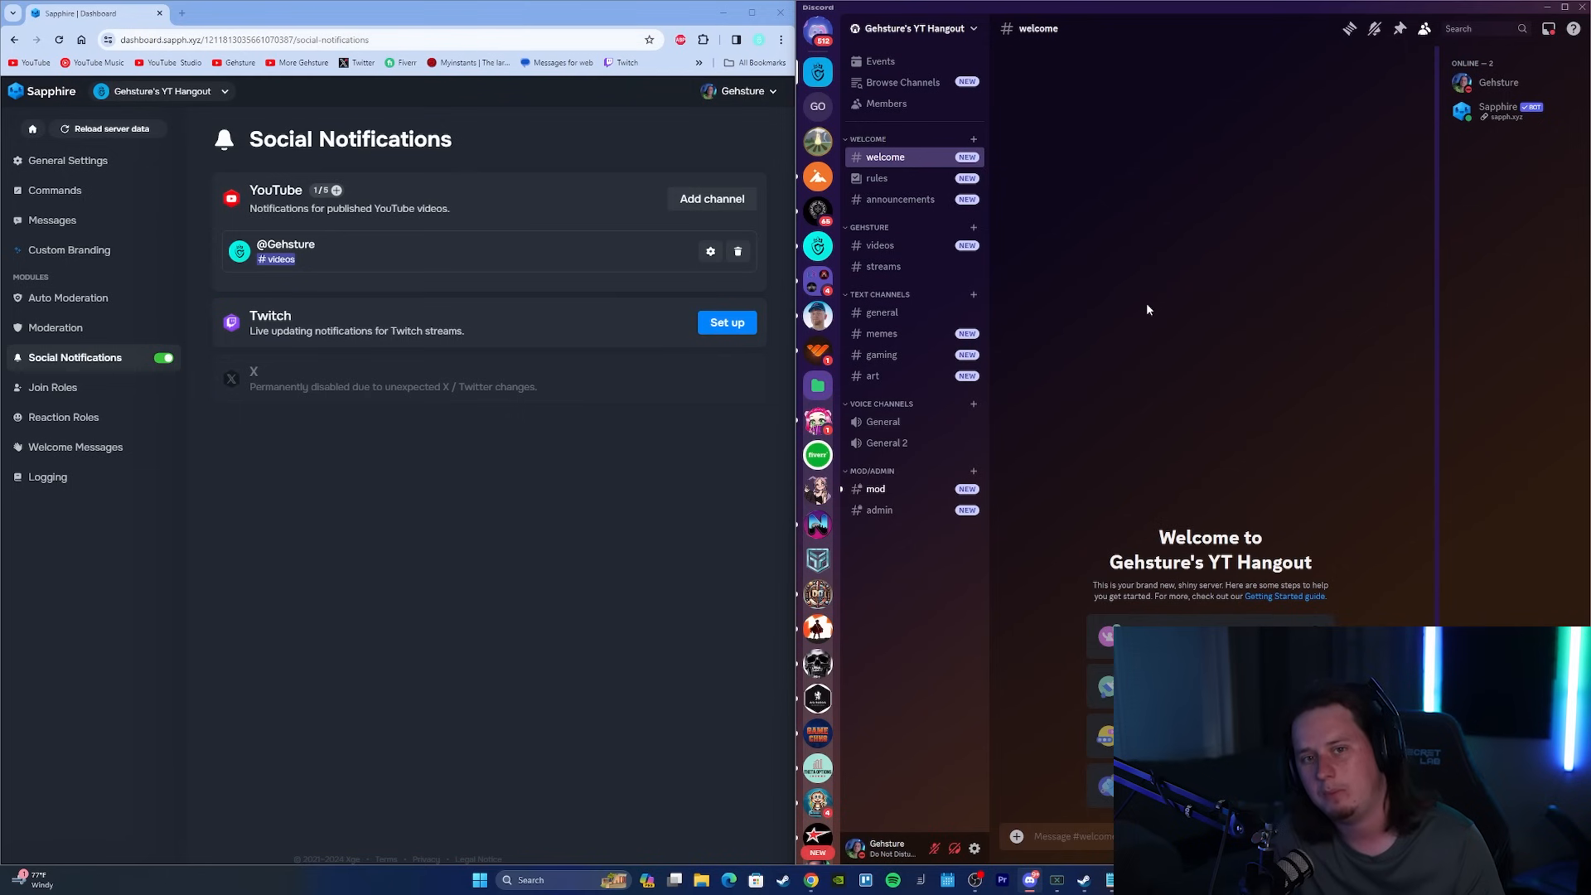
Examine the example server rules embed in the rules channel of Gehsture's Hangout.
click(818, 246)
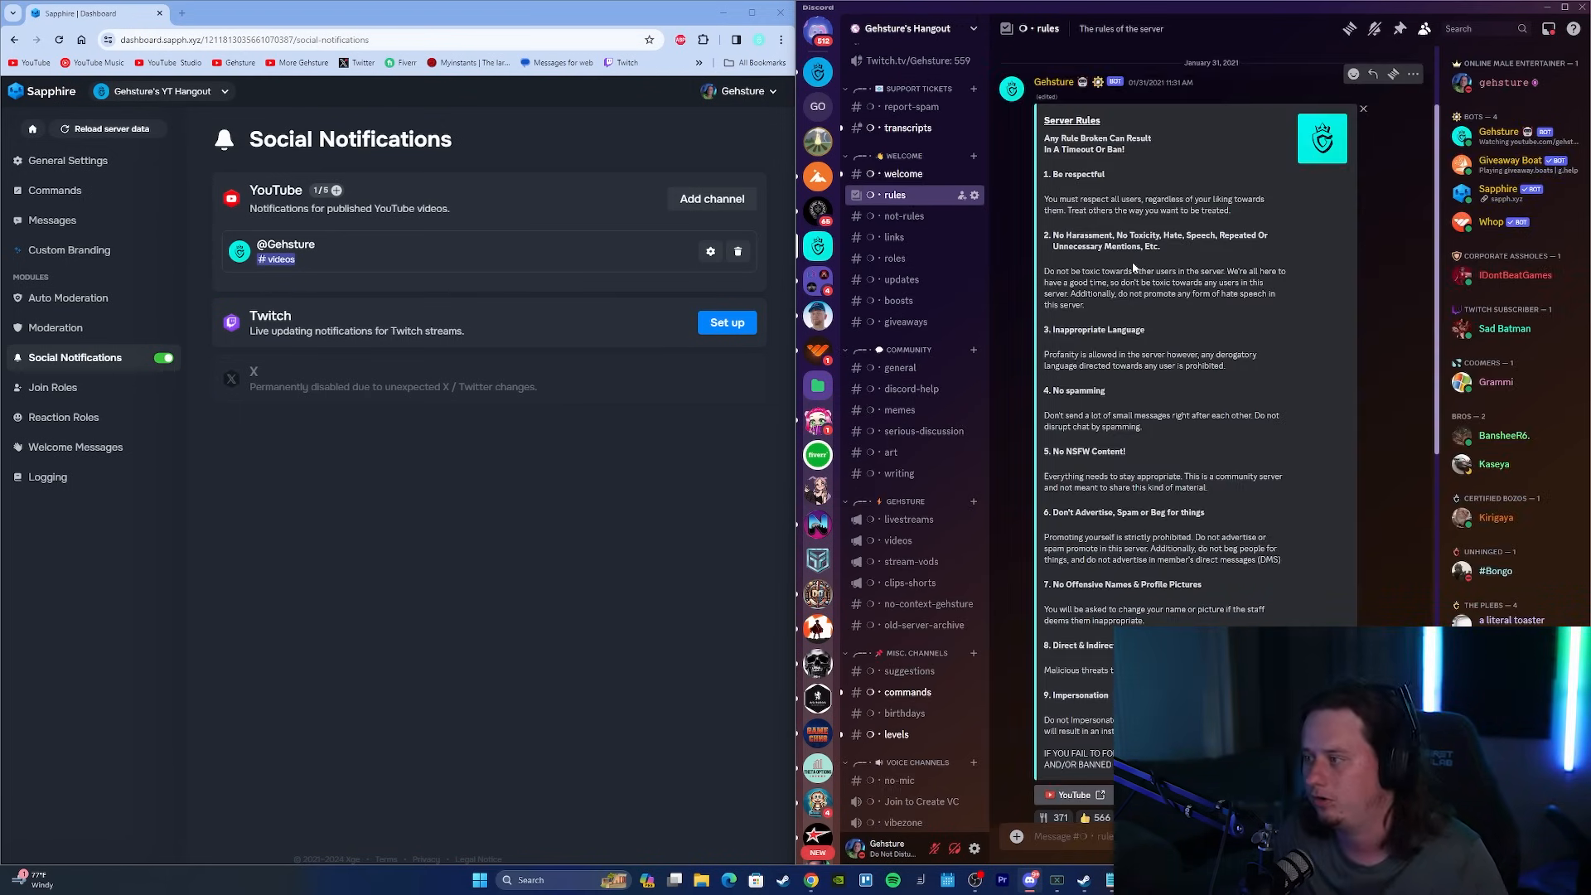
drag(1042, 123, 1225, 470)
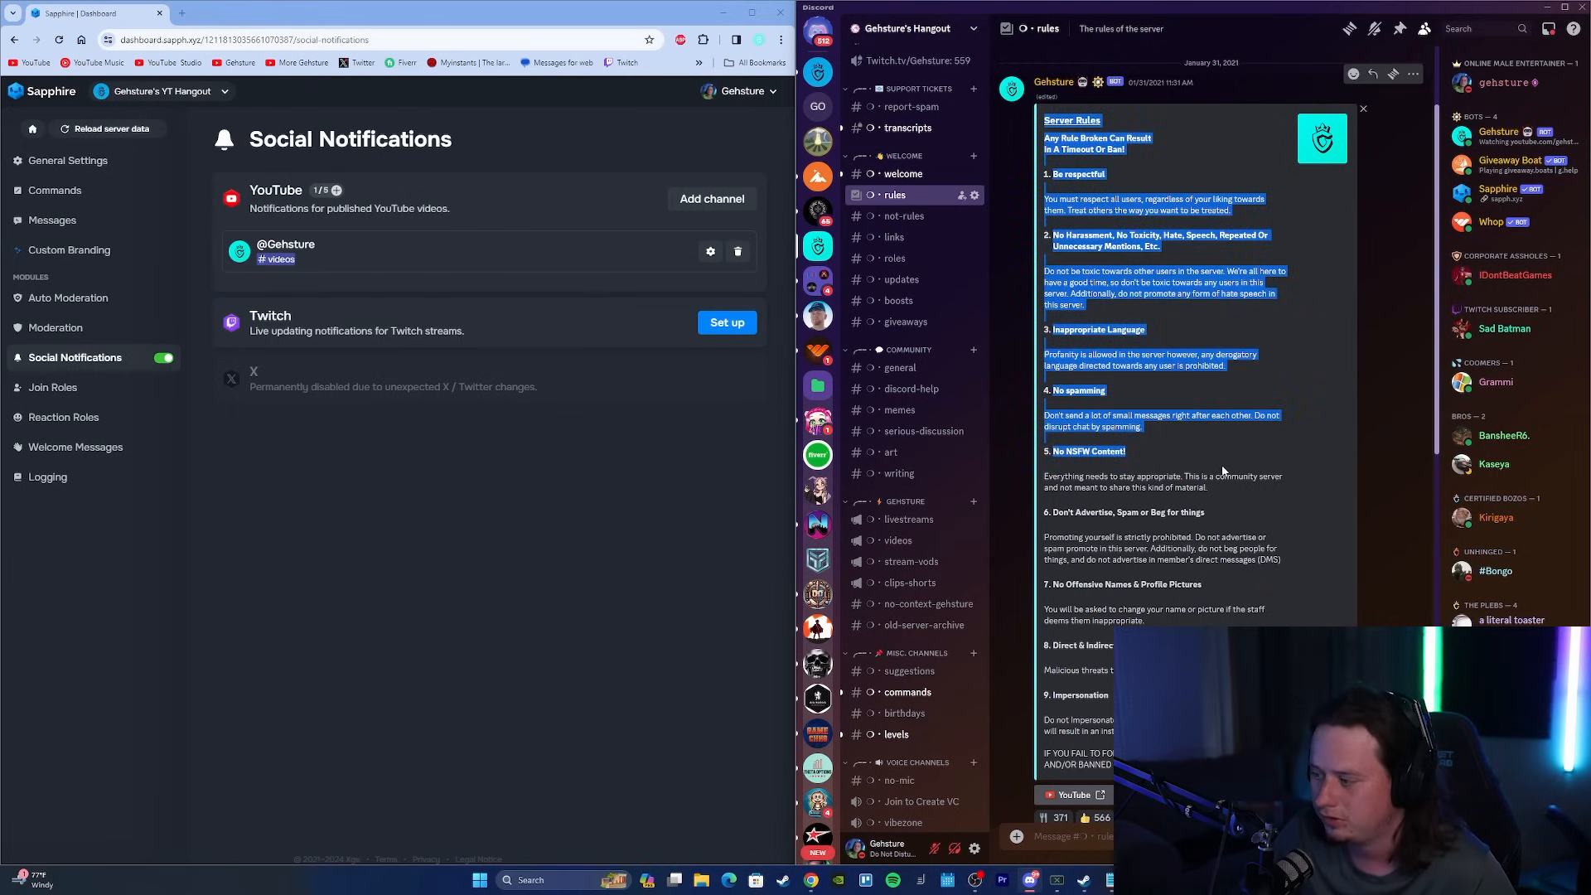
click(1212, 462)
drag(1046, 138, 1193, 252)
click(1201, 303)
scroll(1176, 364, down, 10)
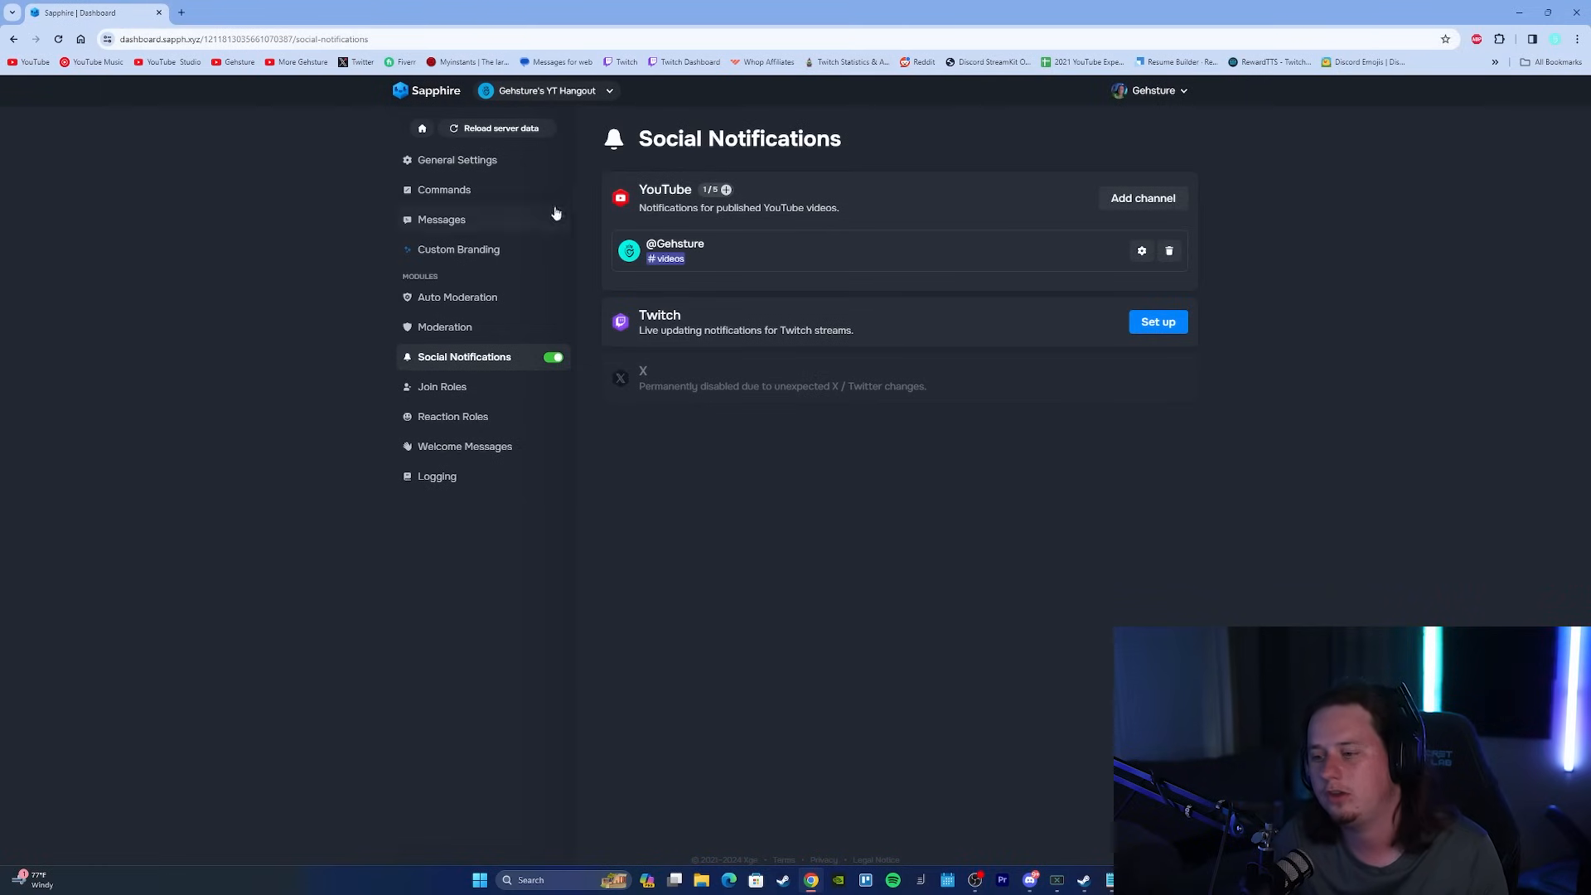
Create a new Sapphire message template named "rules".
click(485, 229)
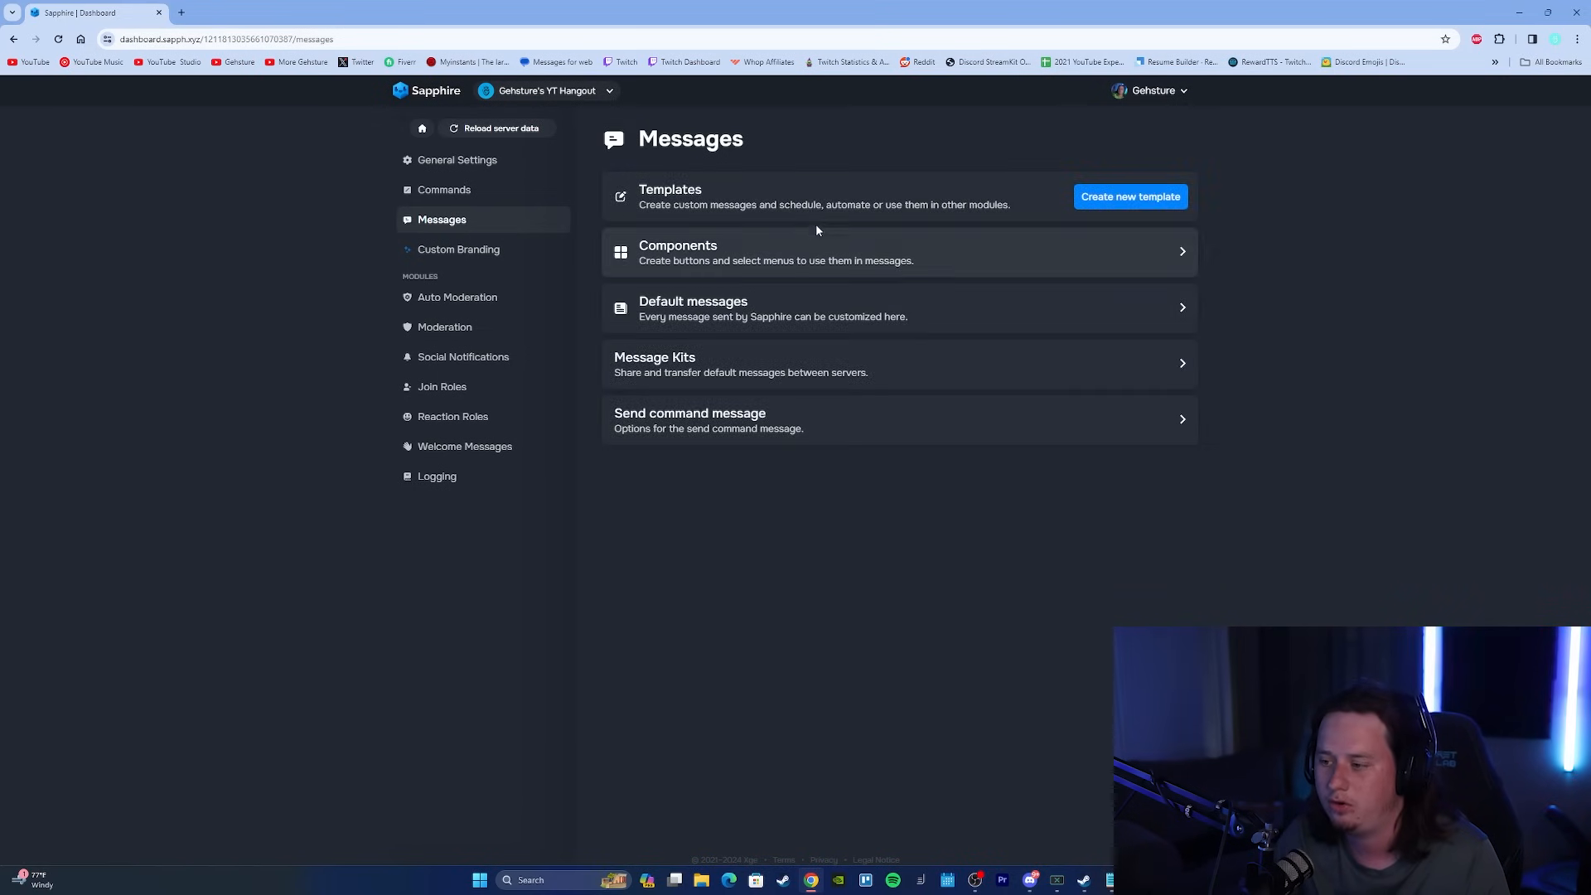
click(1112, 199)
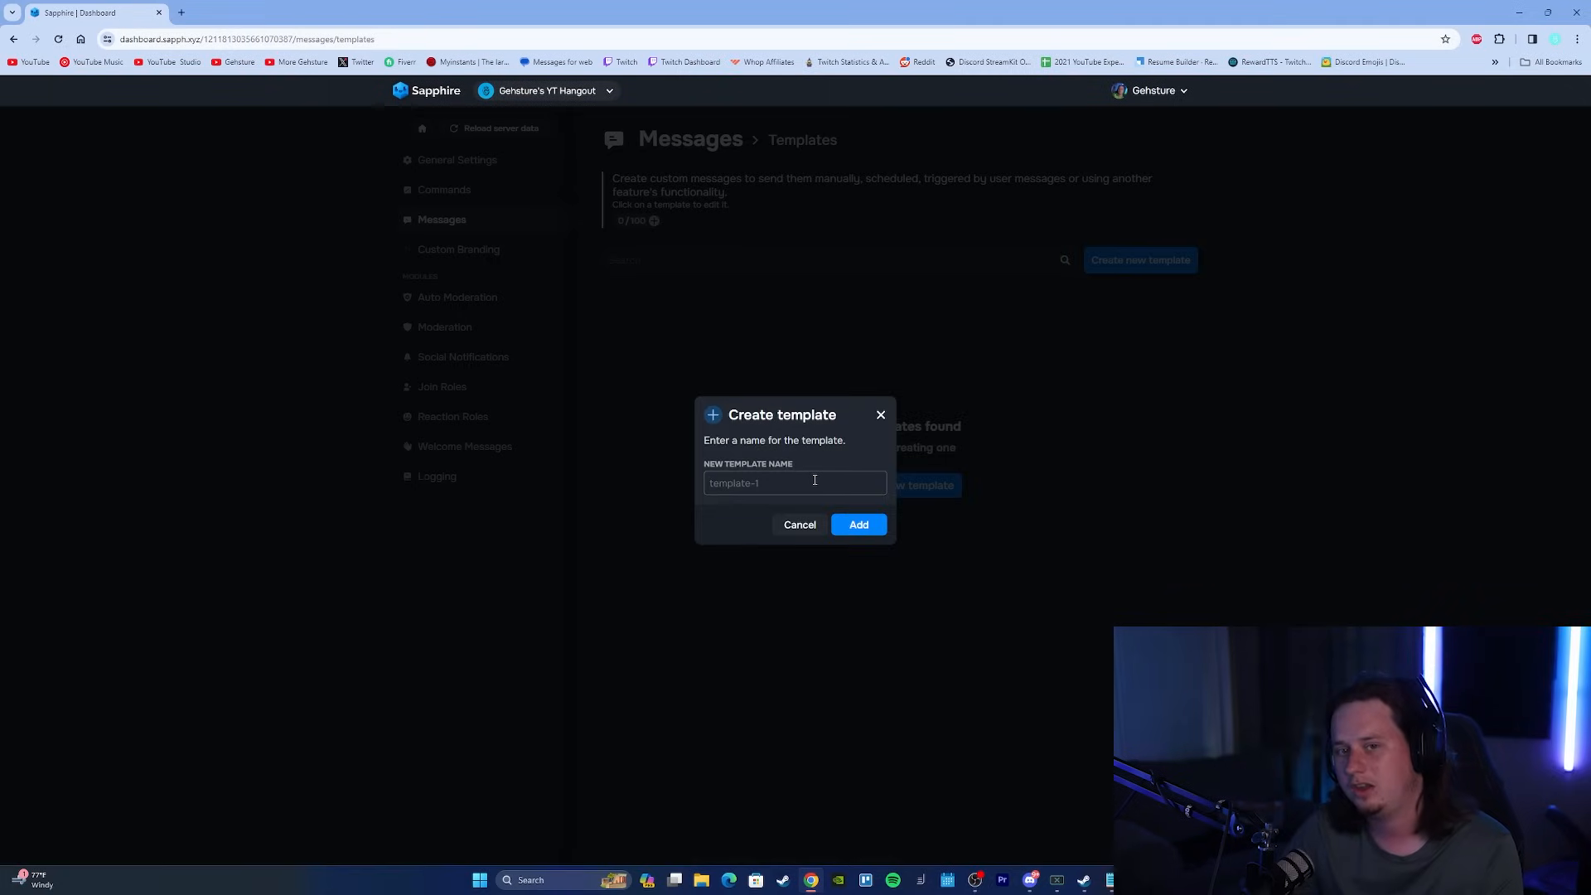
text(rules)
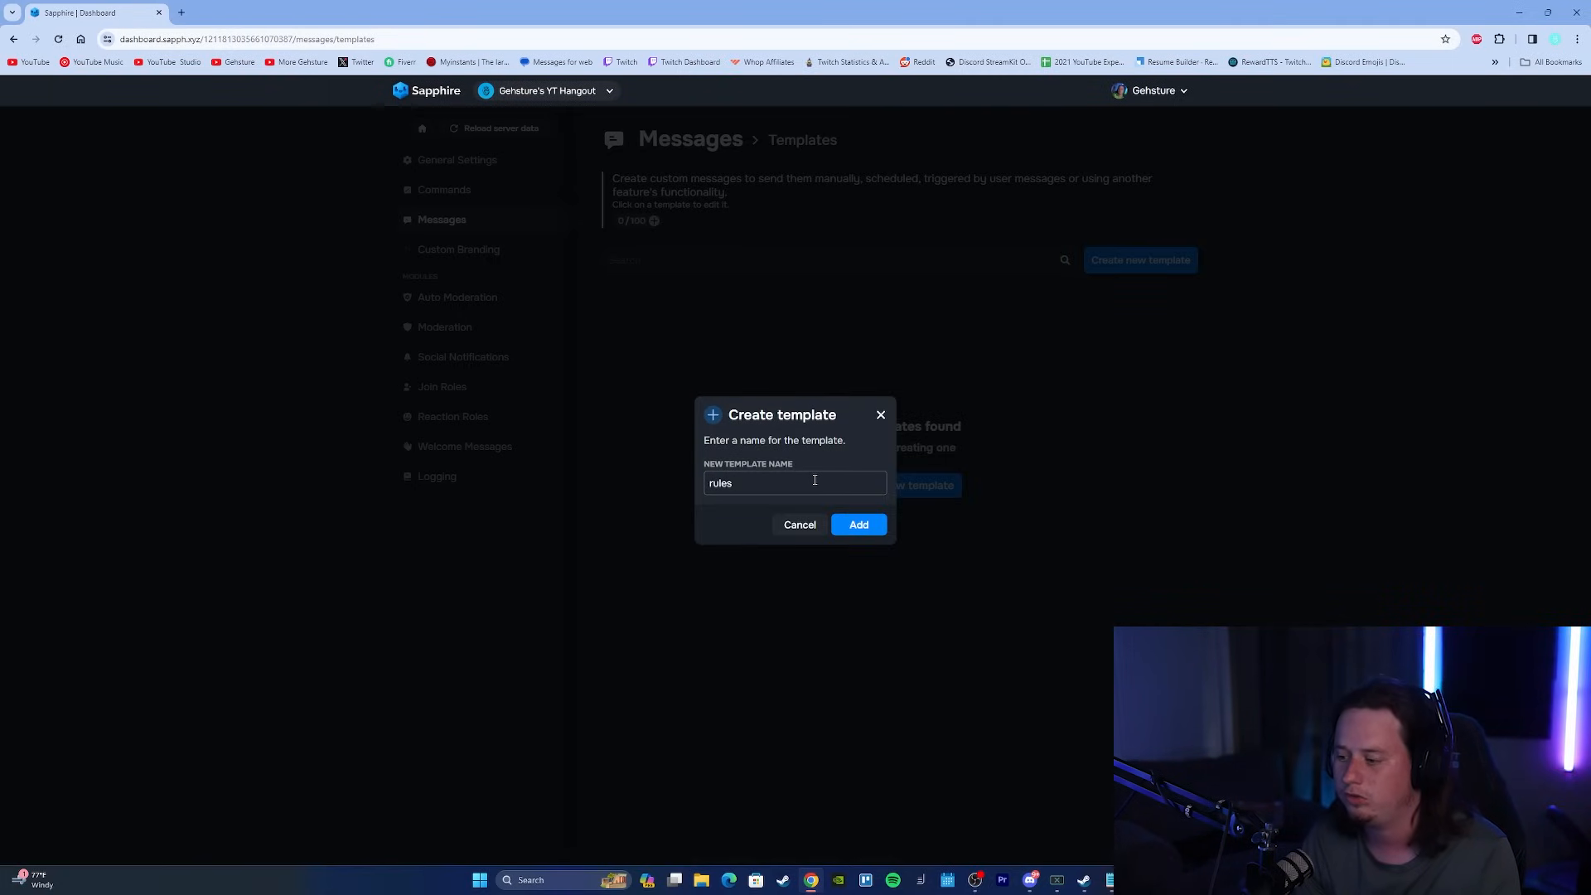
key(Return)
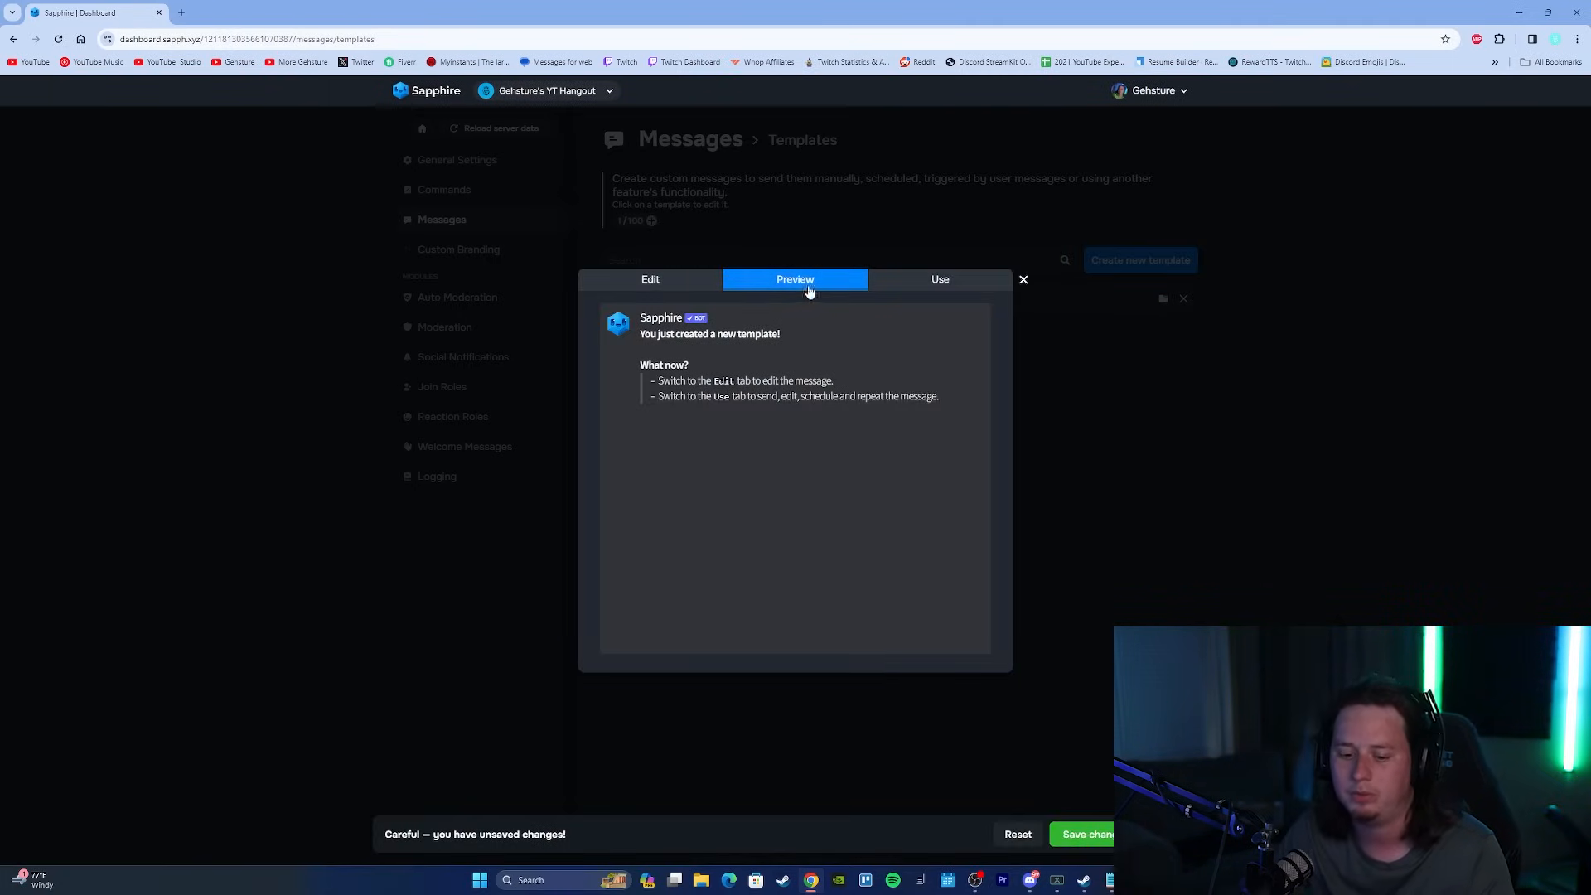
Clear the default text of the rules template and add an empty embed to the message.
click(708, 286)
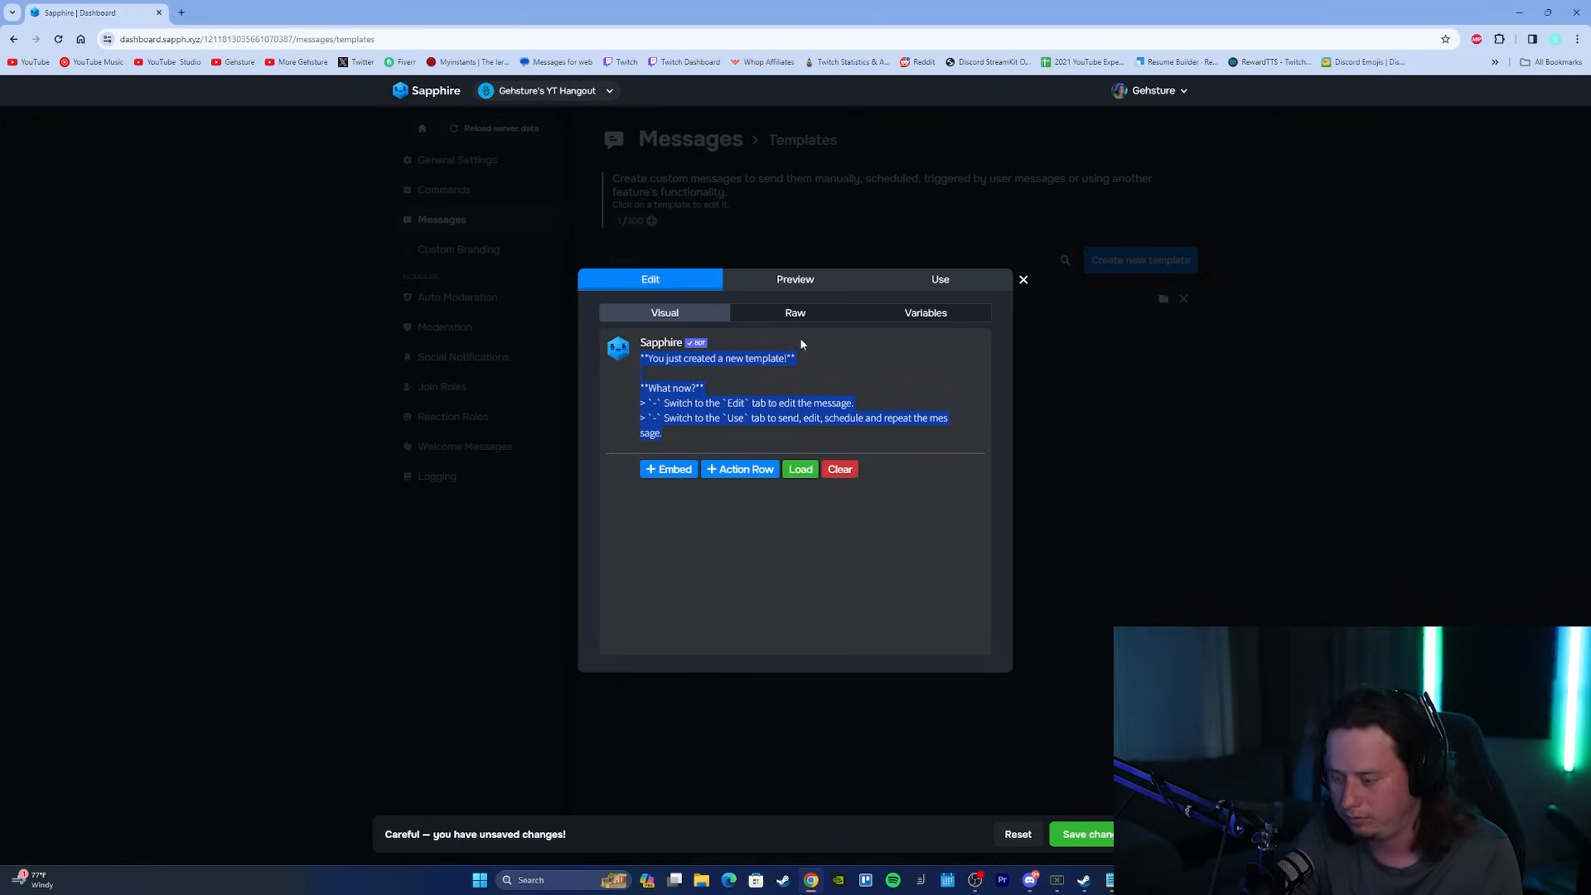
key(BackSpace)
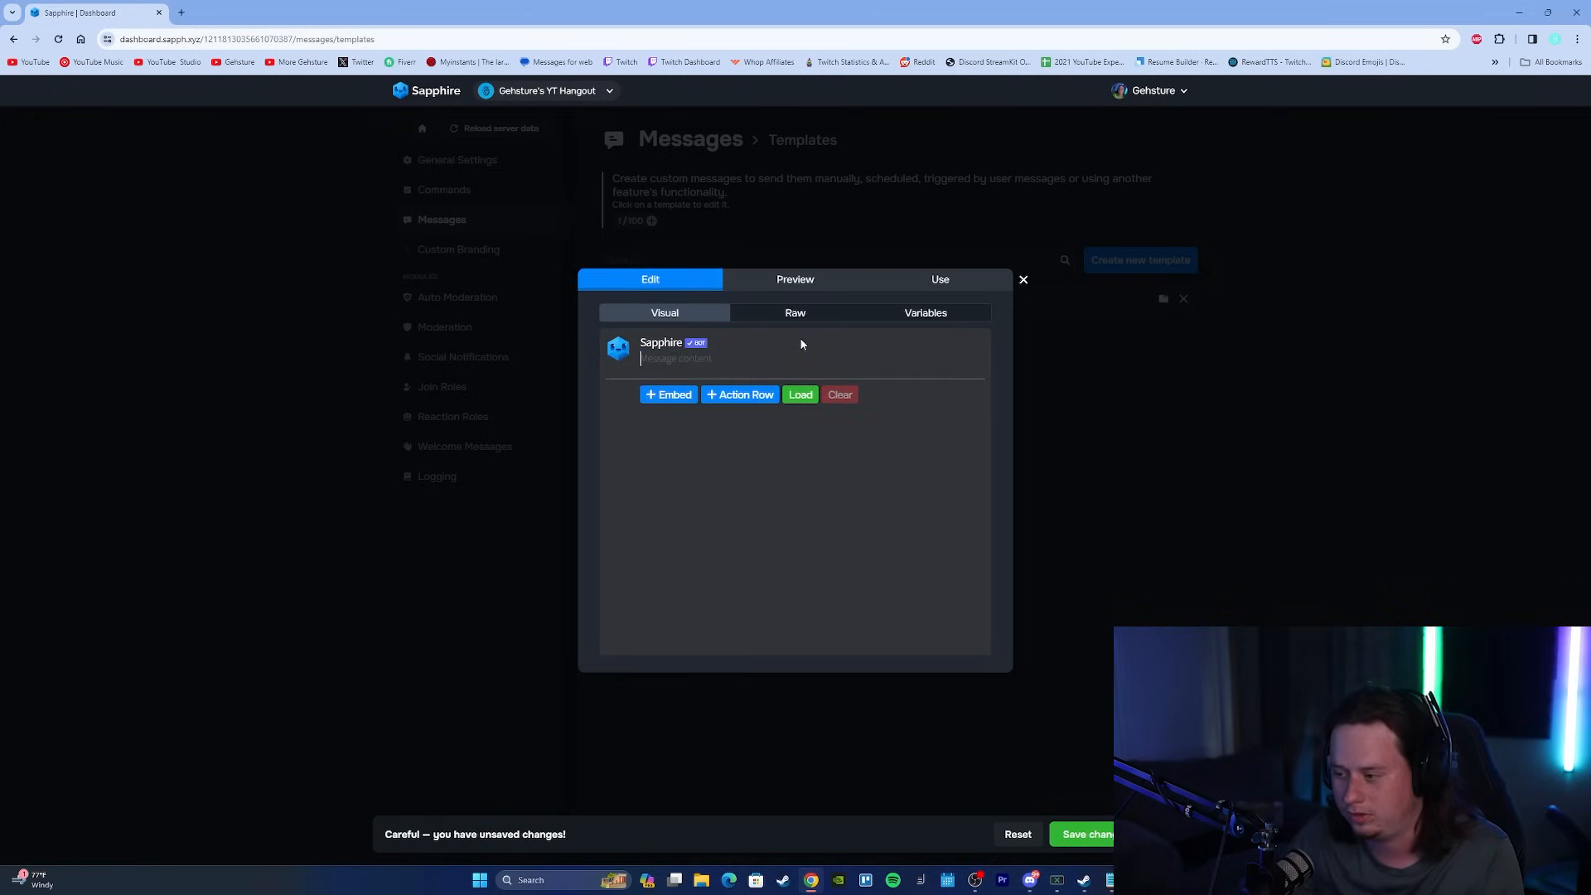
click(679, 401)
click(682, 407)
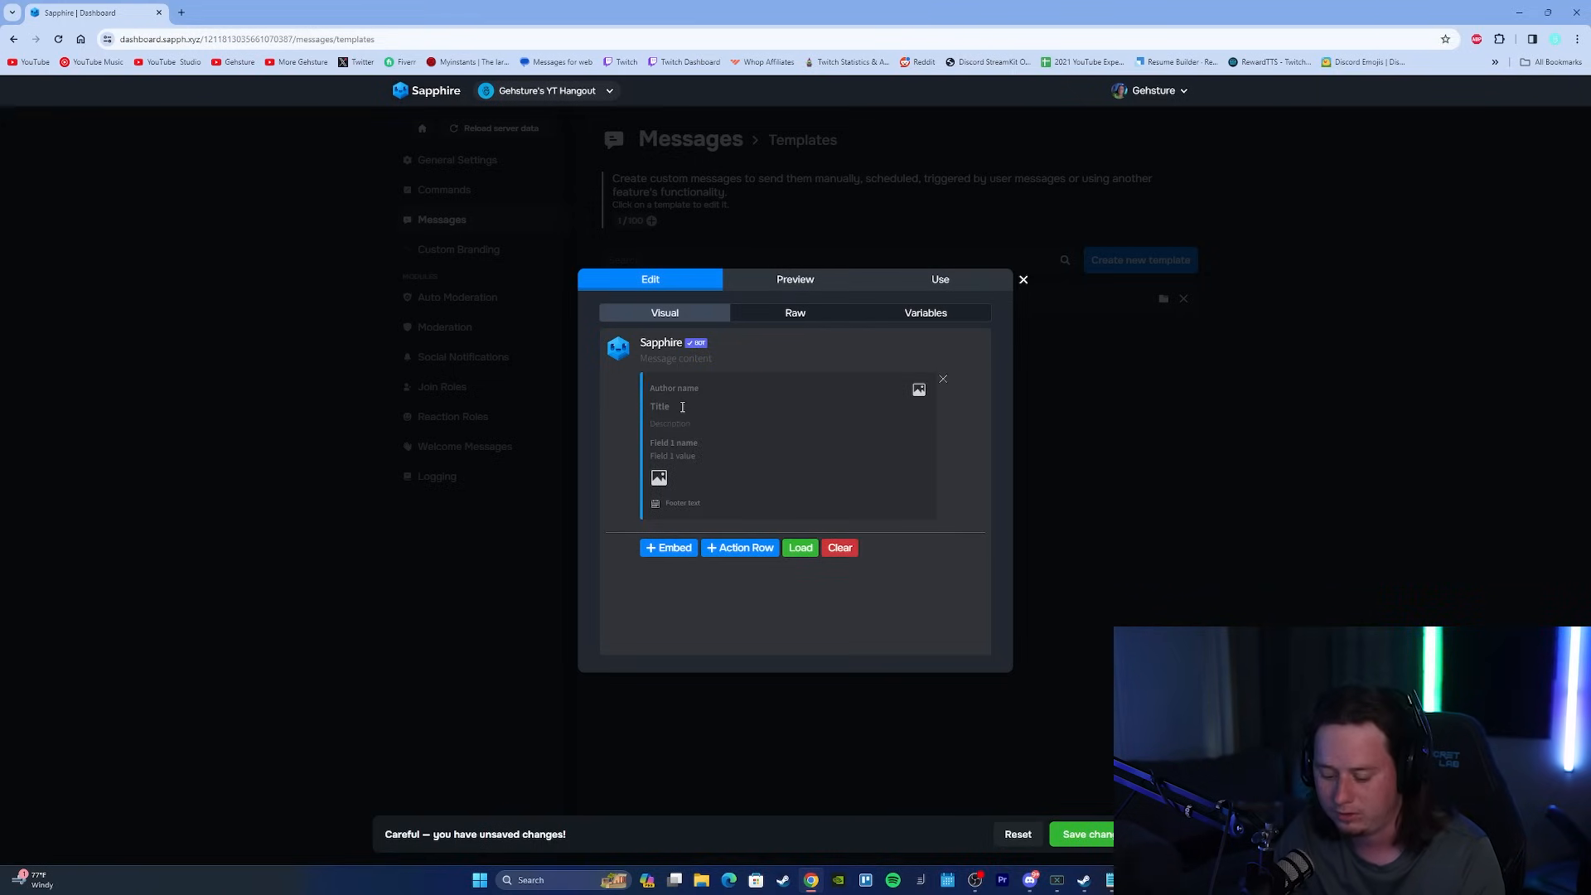
Title the embed "Server Rules" and paste the formatted list of Rule No.1 to Rule No.9 as its description.
text(Server Rules)
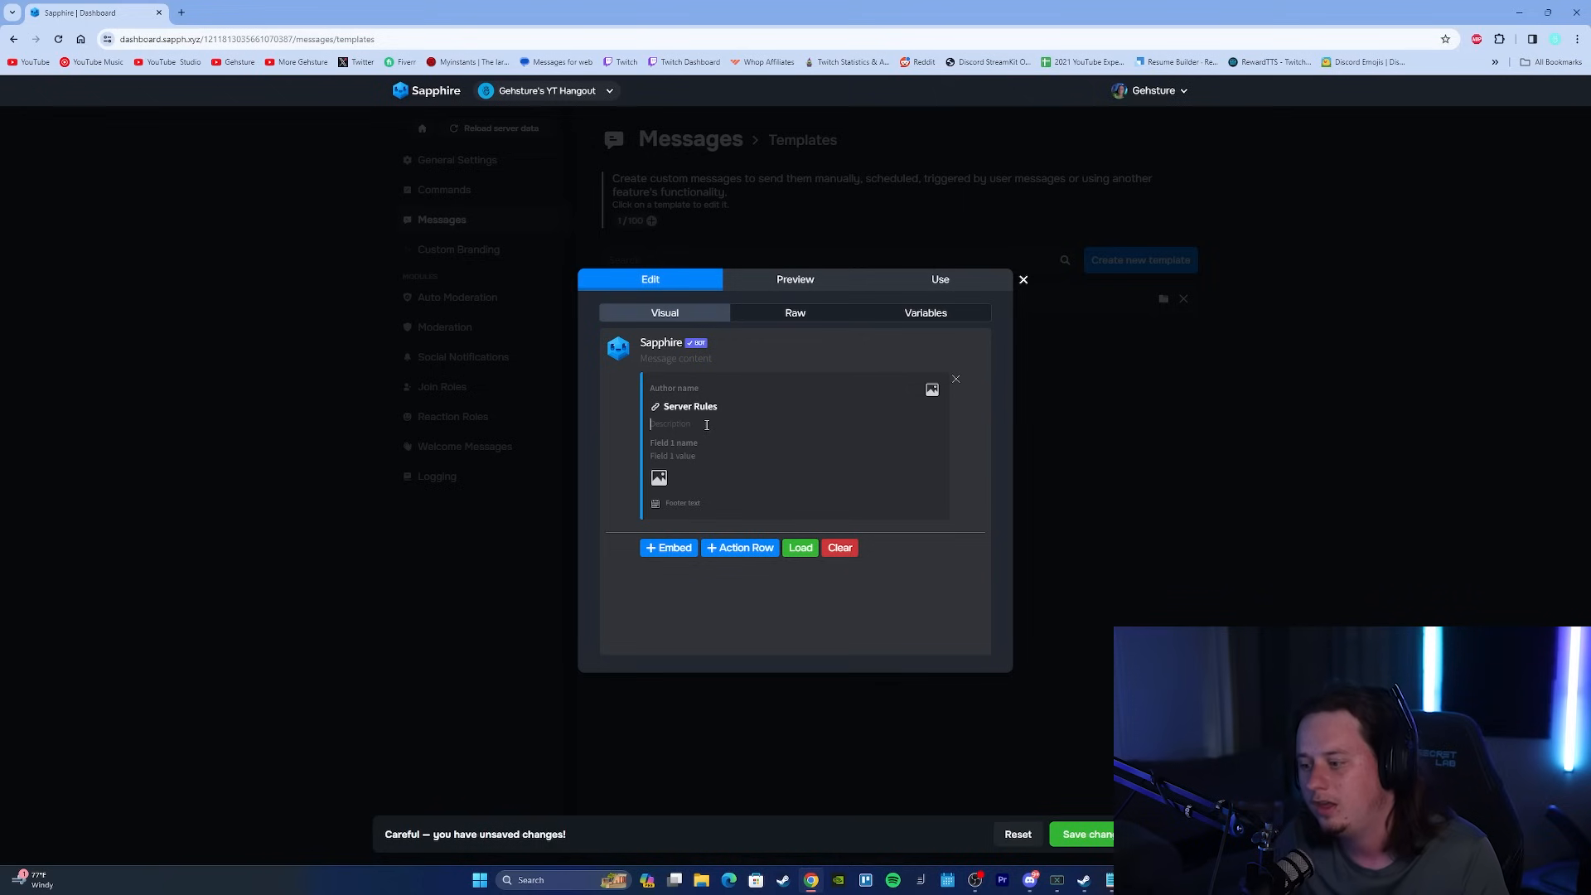
key(ctrl+v)
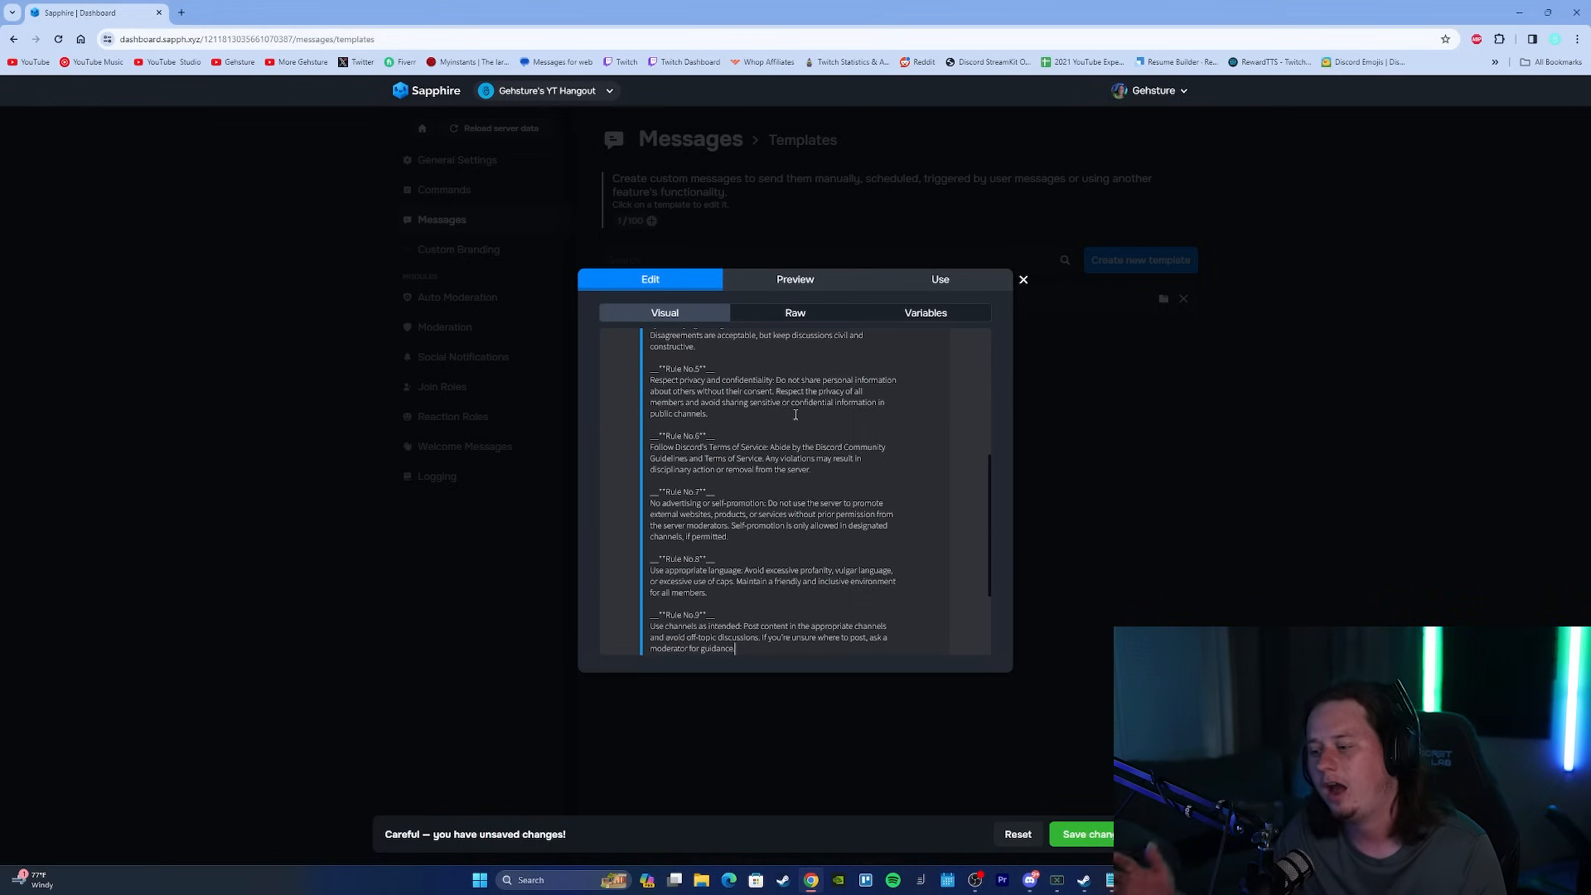
scroll(742, 430, up, 10)
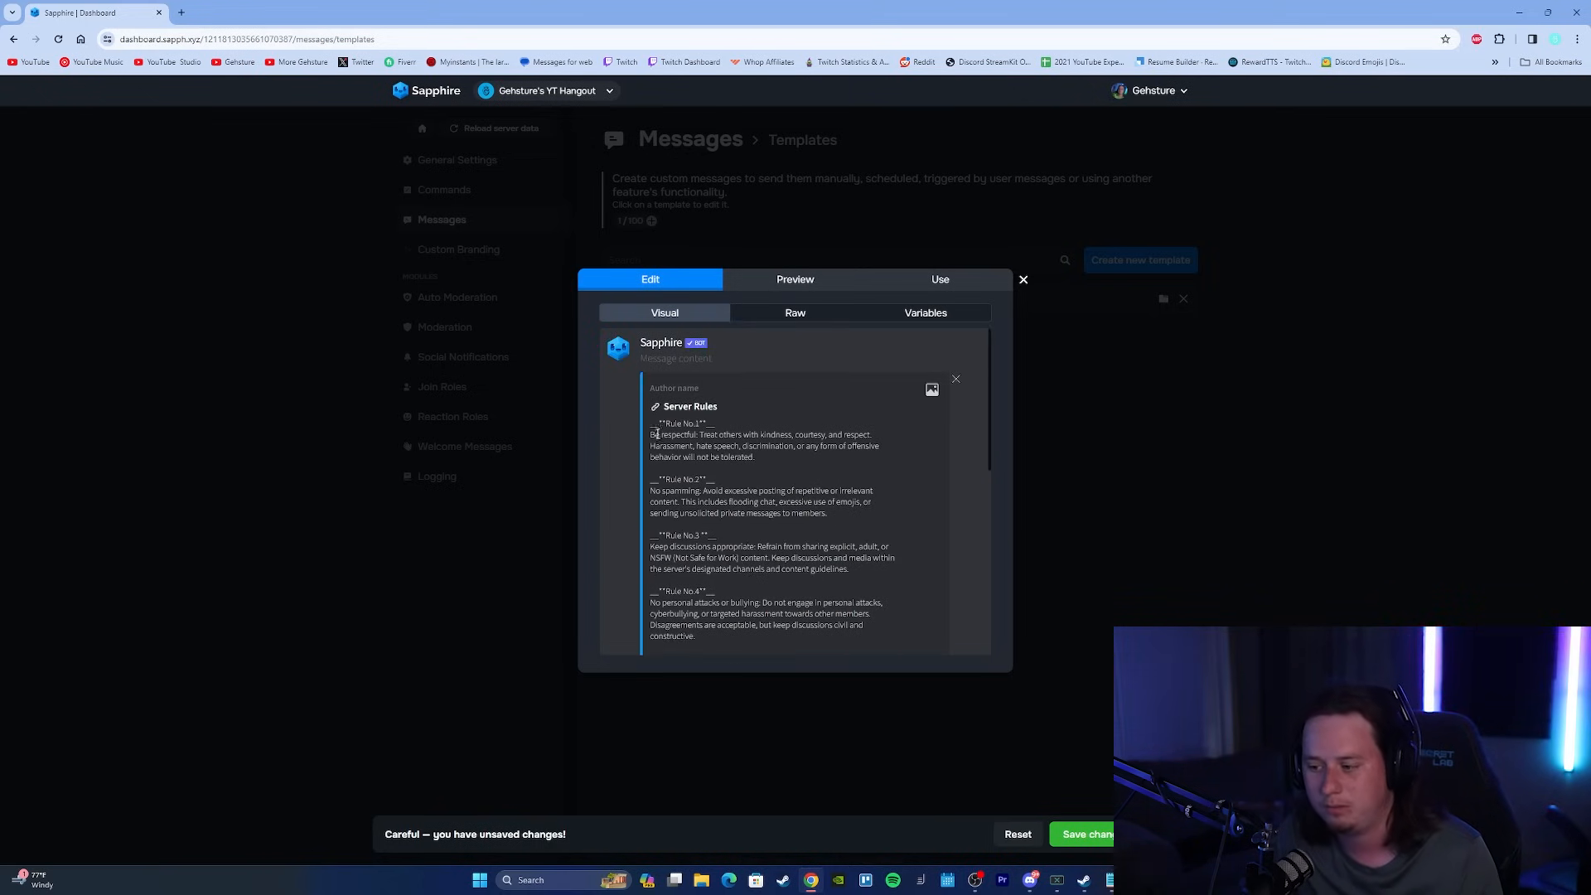
scroll(674, 437, down, 5)
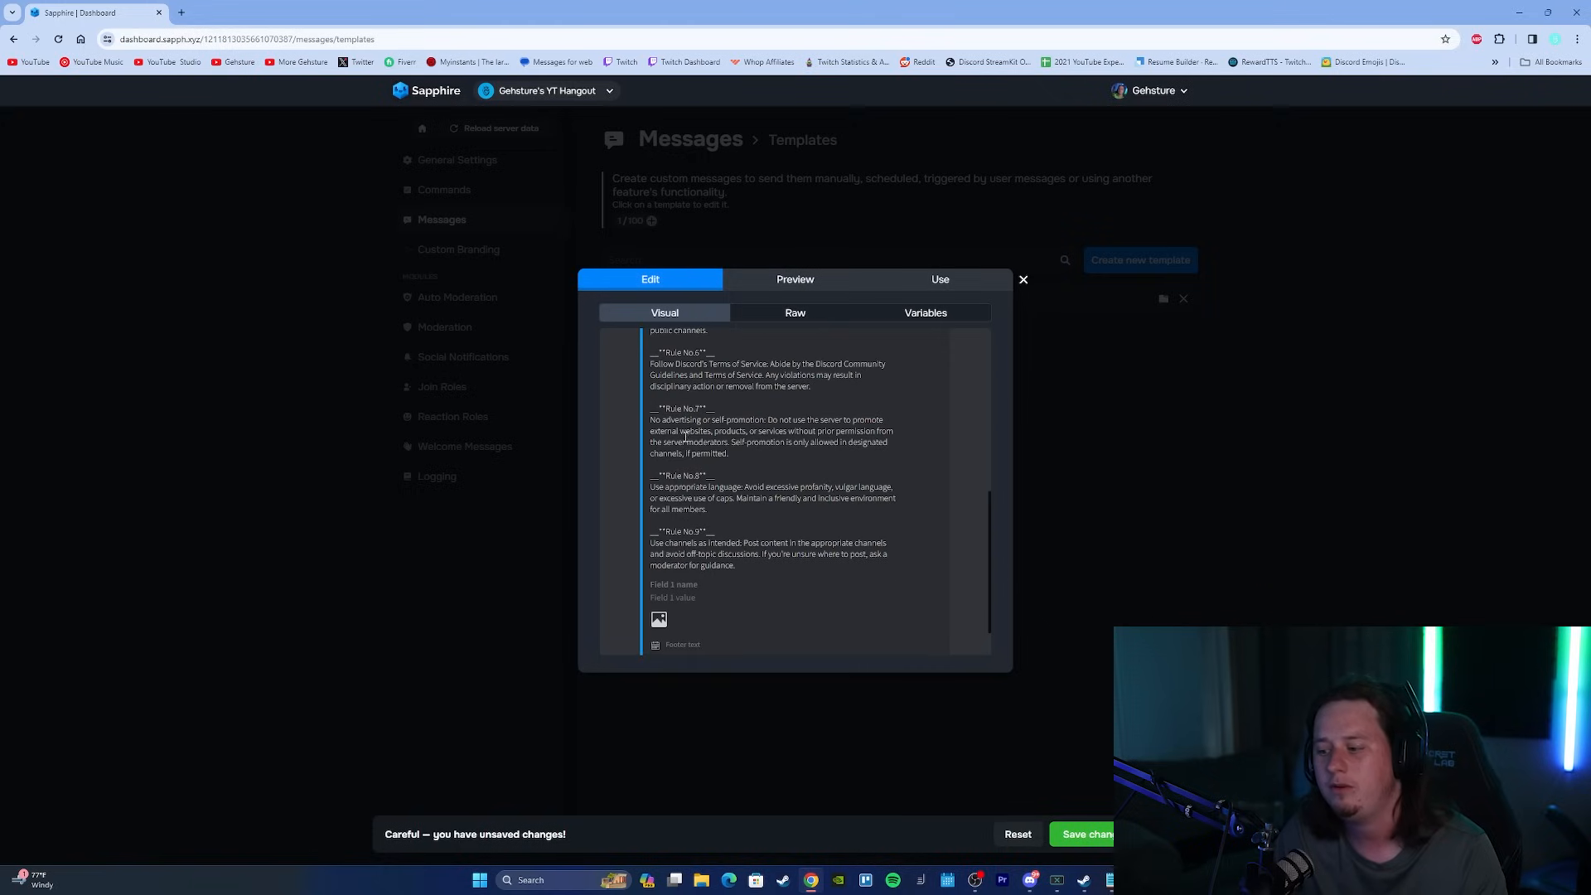
drag(762, 565, 662, 374)
scroll(721, 419, up, 4)
click(694, 387)
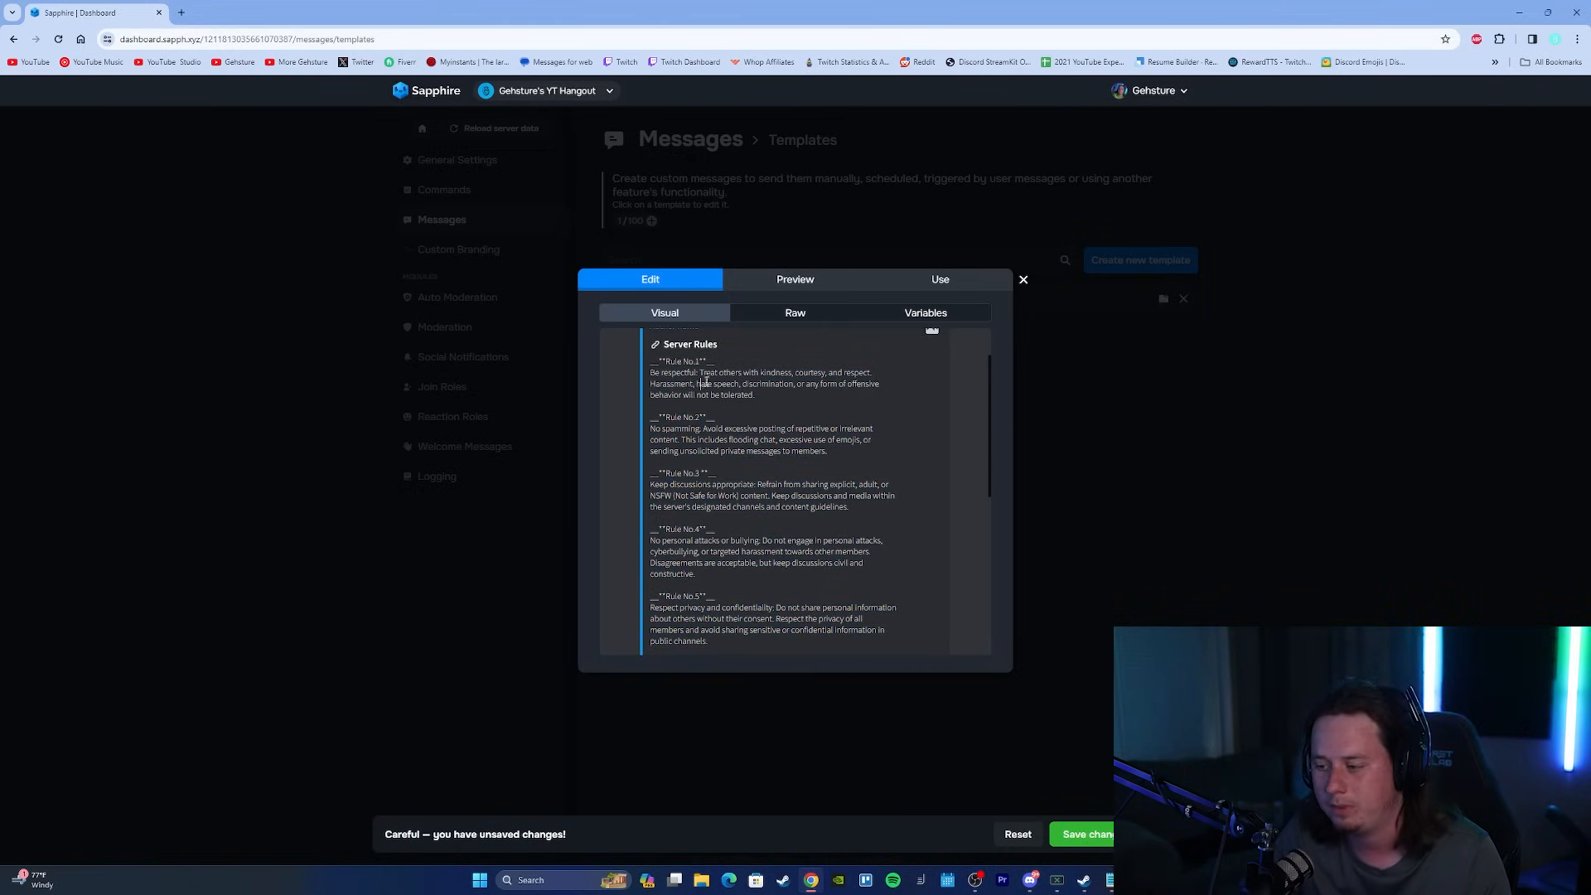
Preview the rules message and check the formatting of the rules from start to end.
click(797, 282)
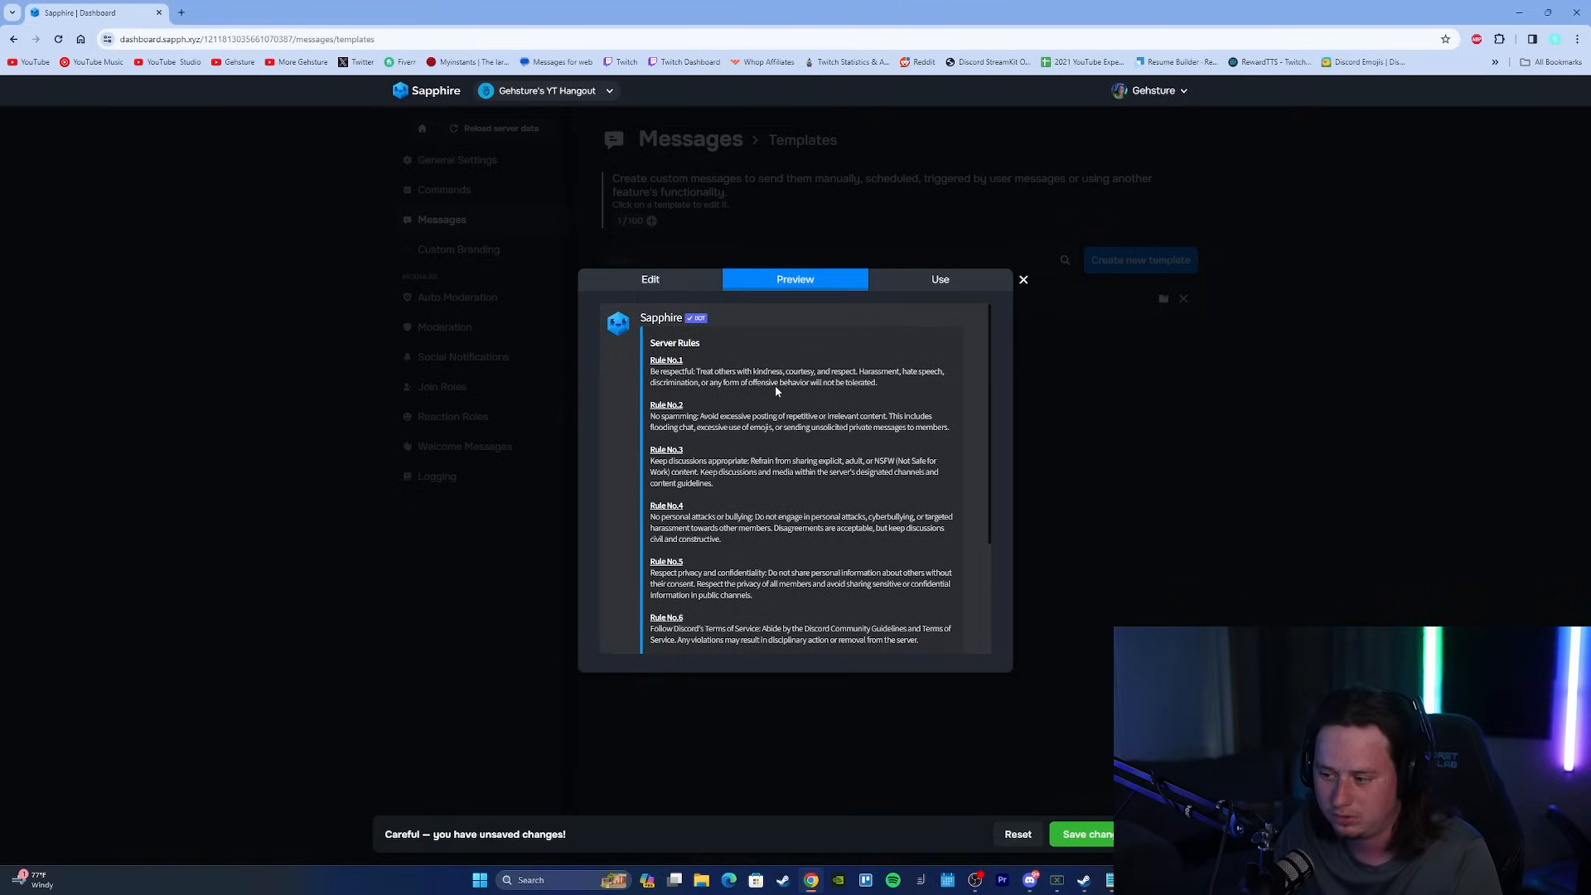
scroll(776, 389, down, 4)
scroll(779, 382, up, 4)
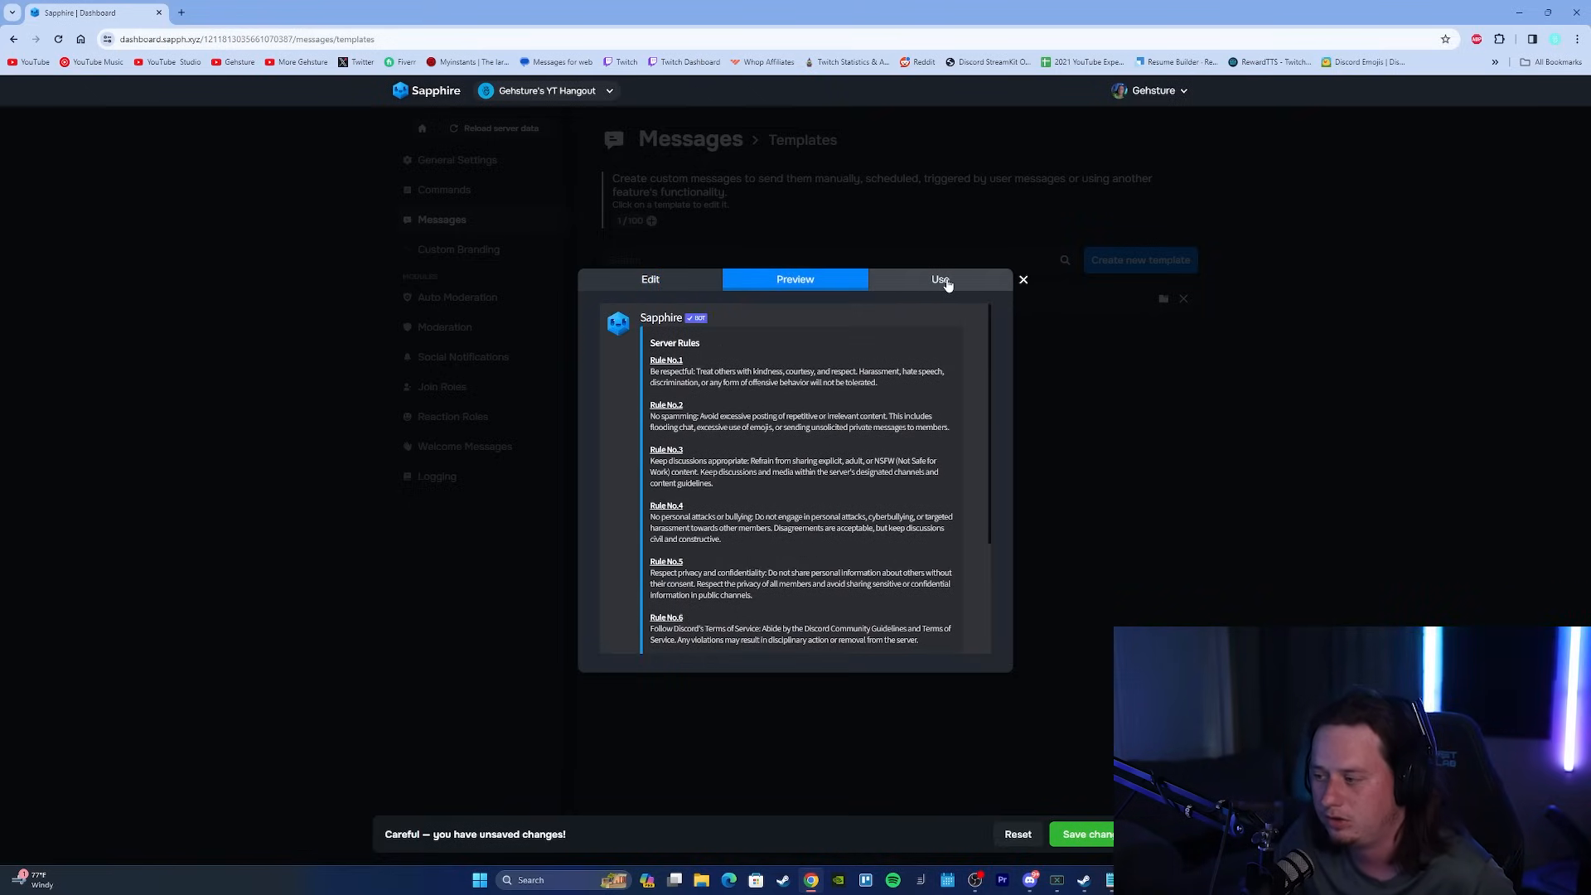
Send the rules template to the #rules channel and save the changes.
click(942, 282)
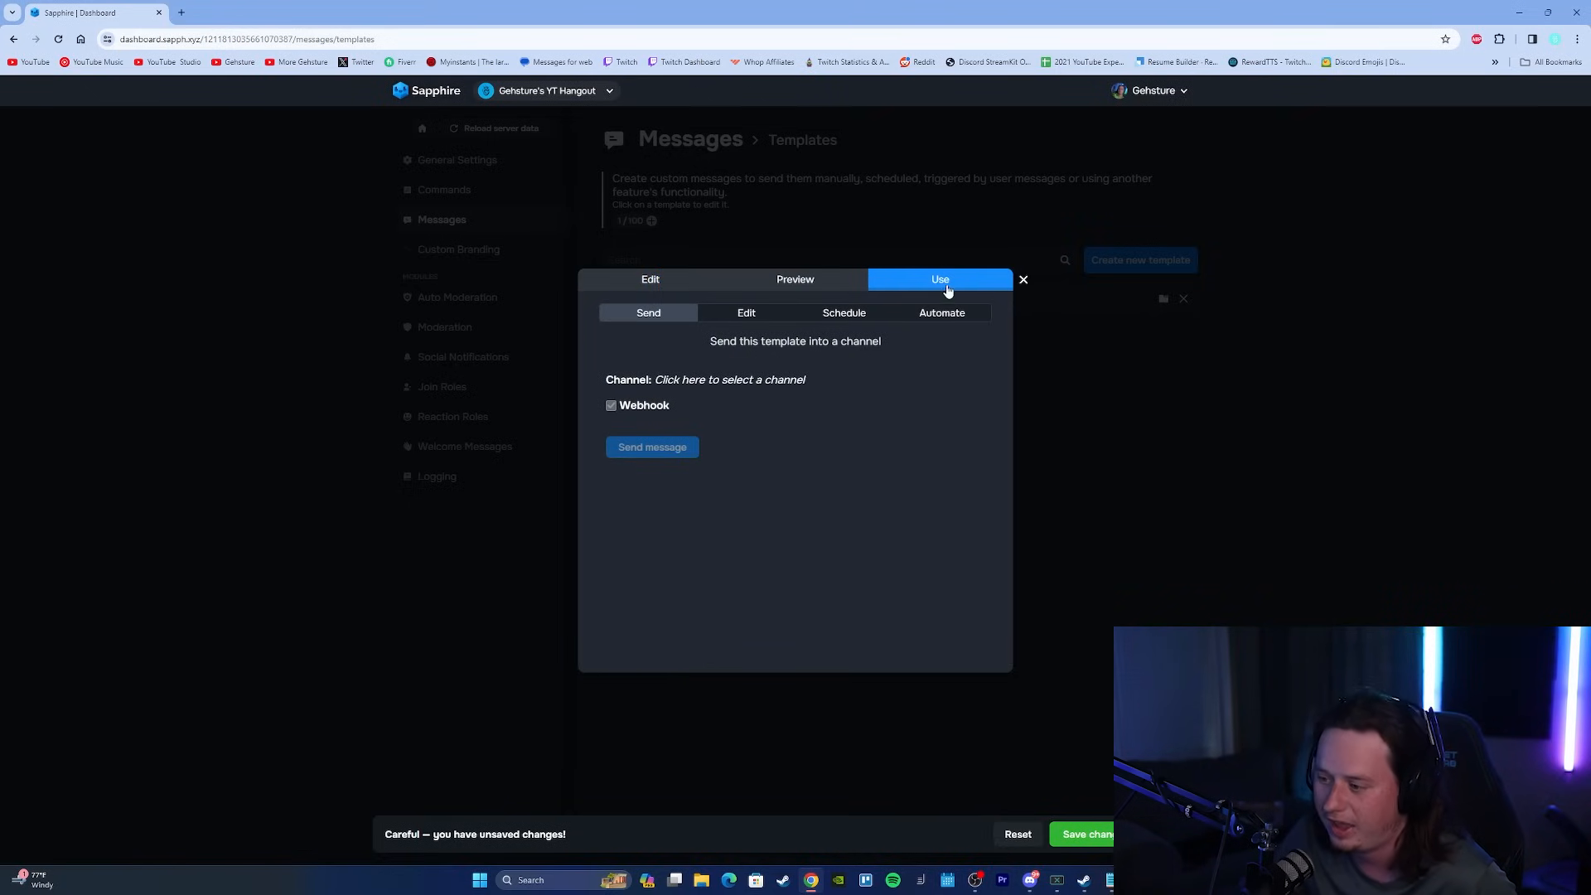
click(743, 380)
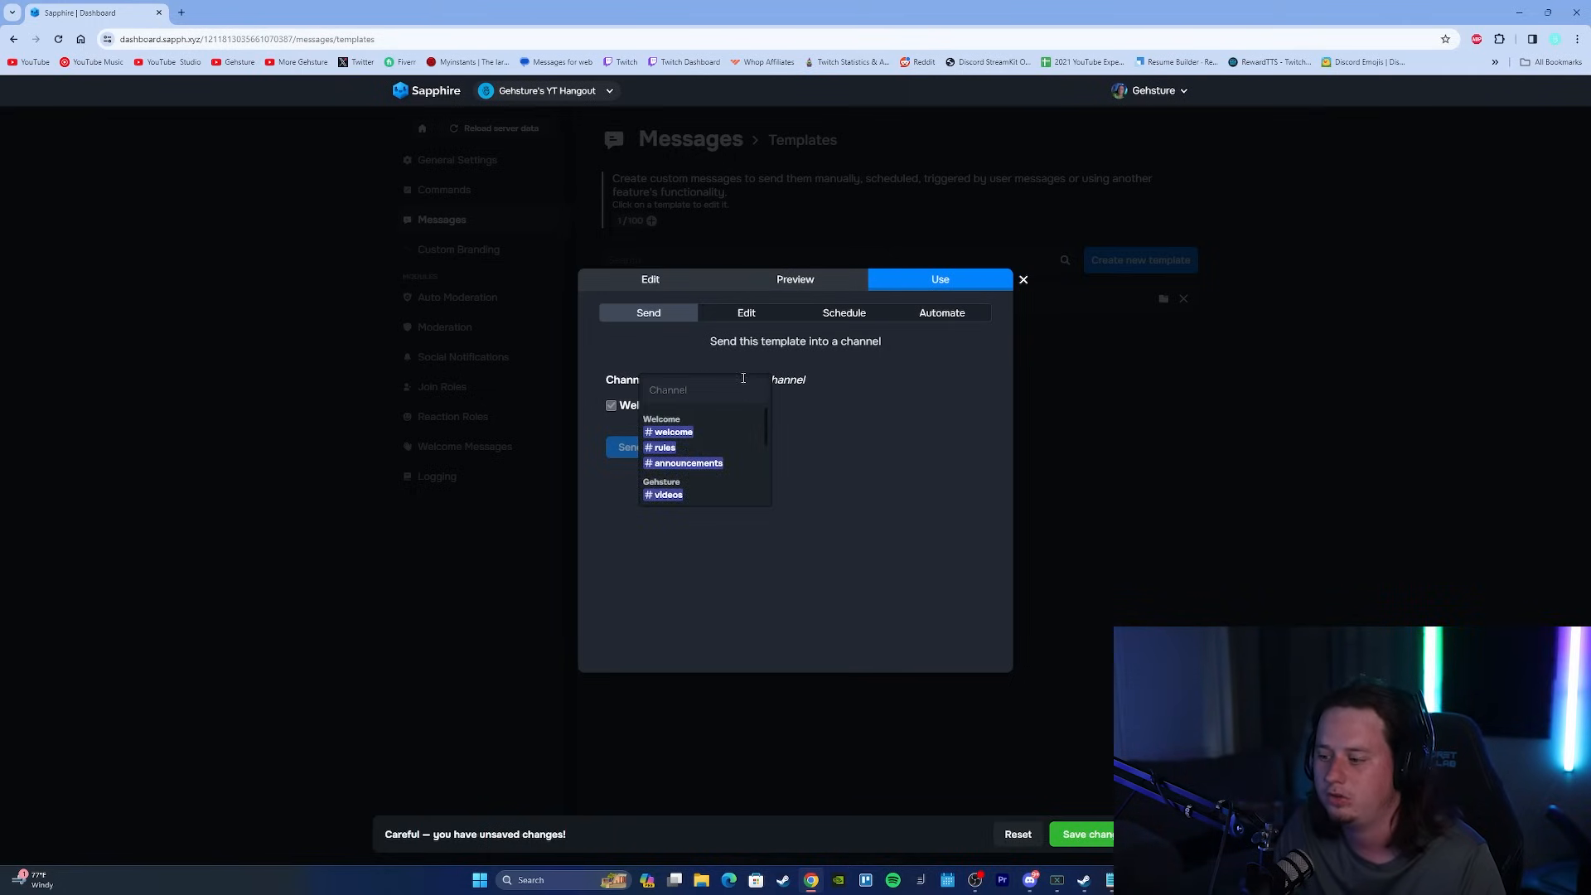
click(673, 454)
click(684, 454)
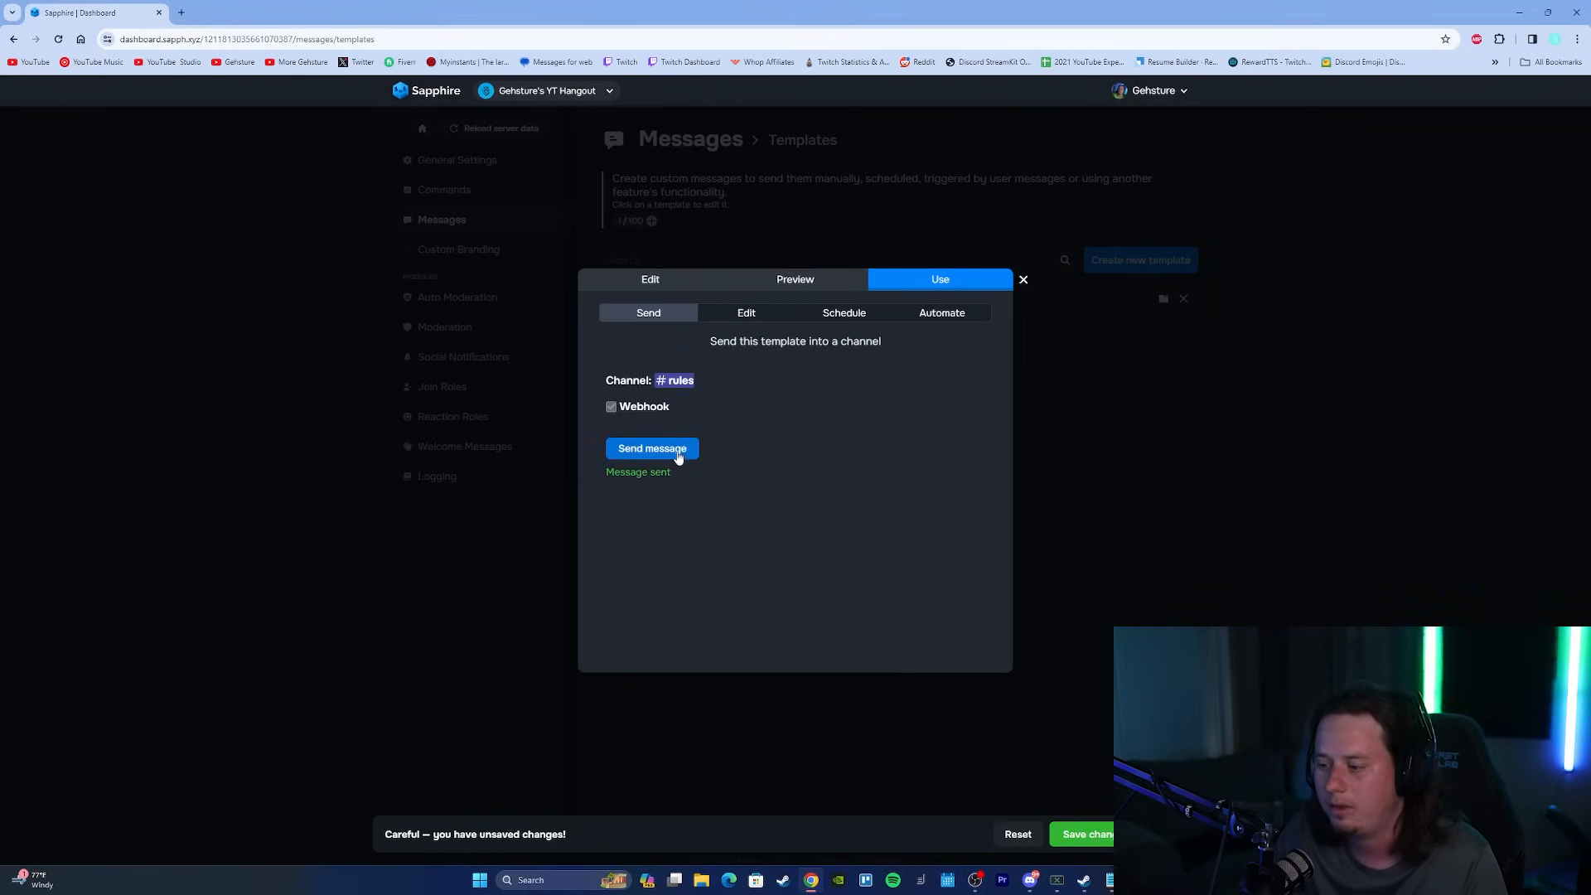
click(1085, 834)
Place the dashboard beside Discord, check the posted embed in the #rules channel and close the template editor.
drag(128, 12, 2, 95)
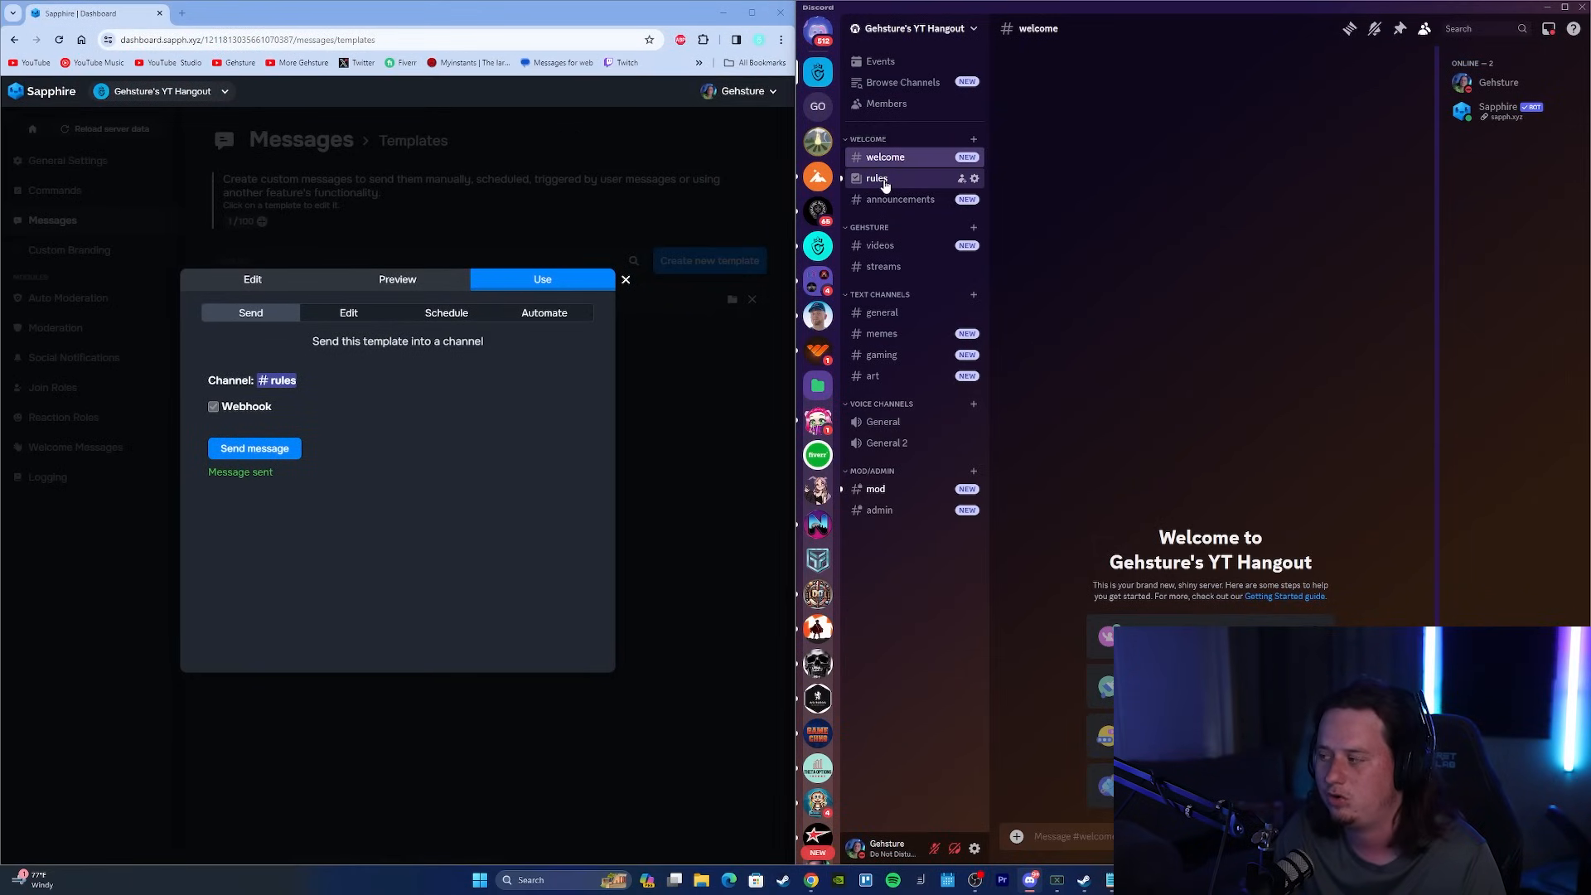
click(883, 181)
drag(1050, 319, 1277, 457)
click(1277, 457)
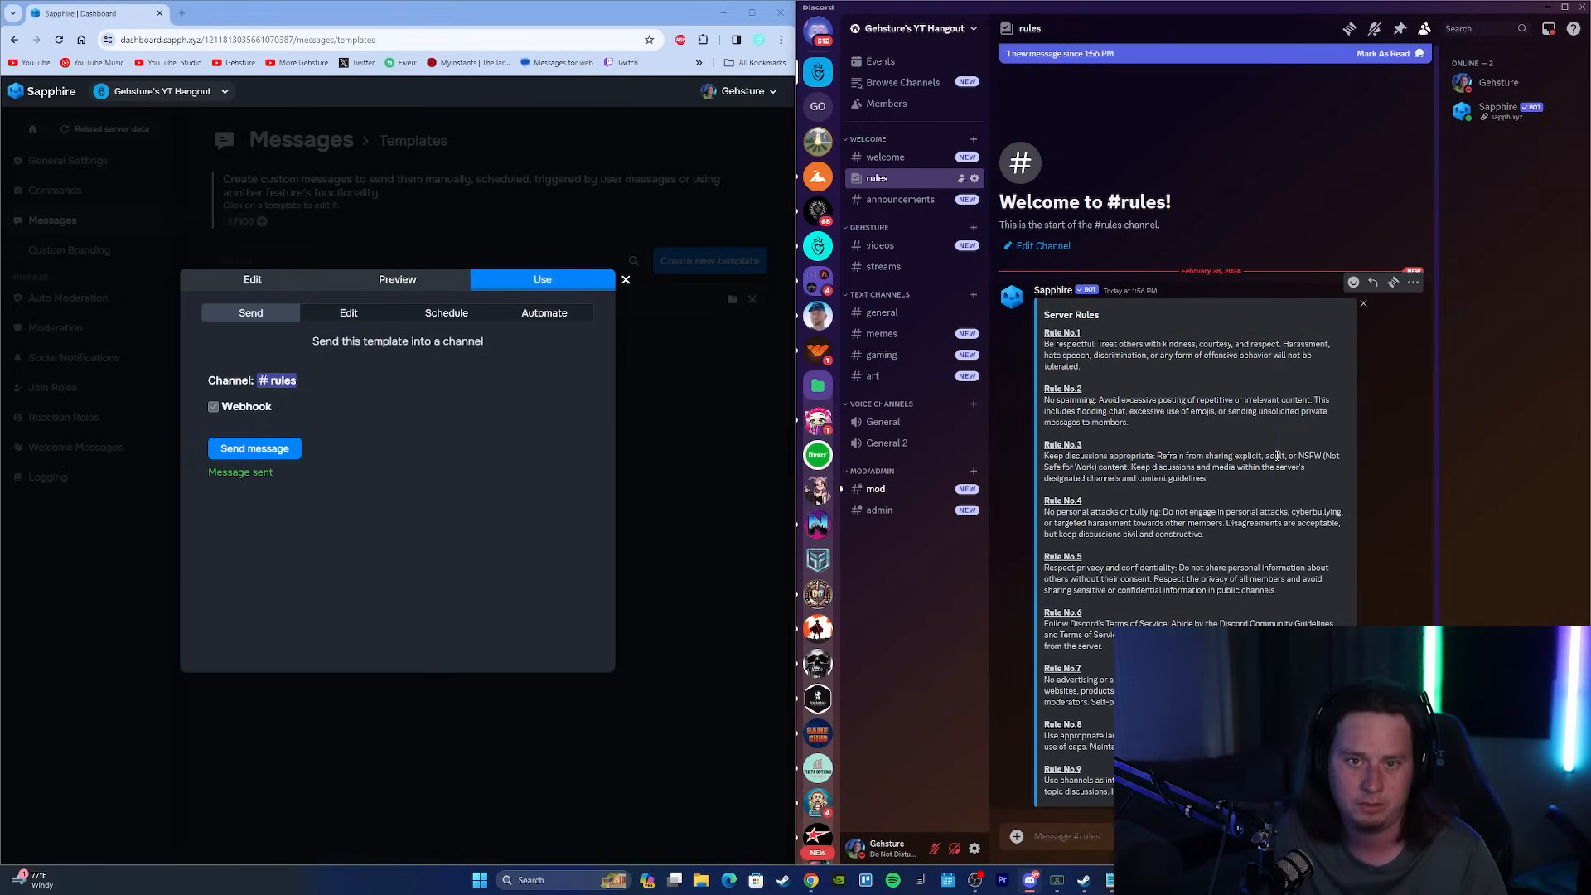
click(761, 116)
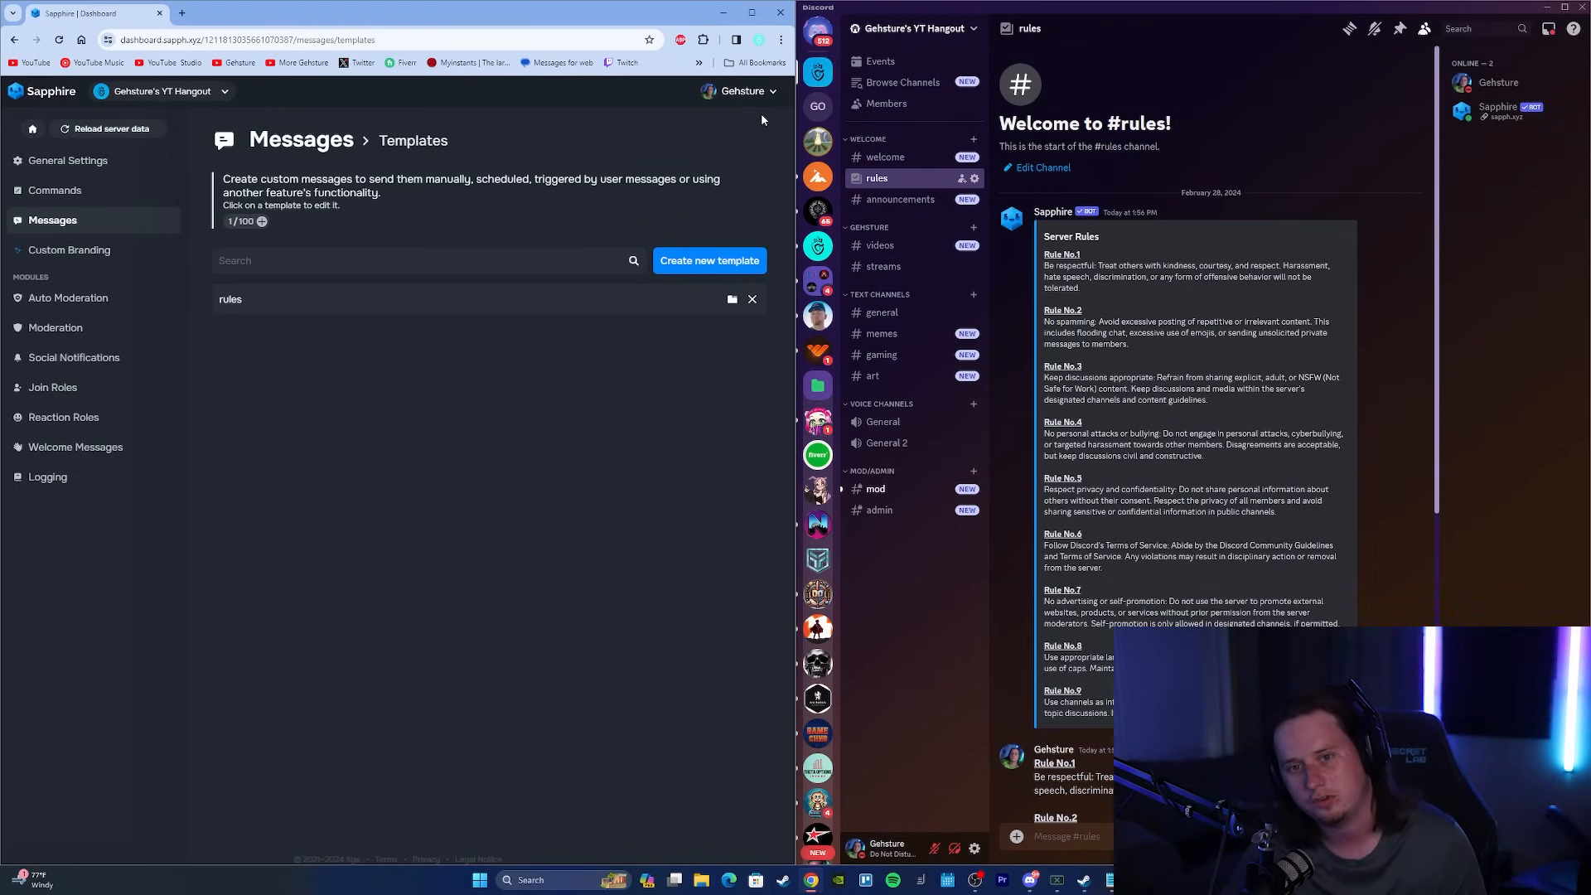
click(1248, 141)
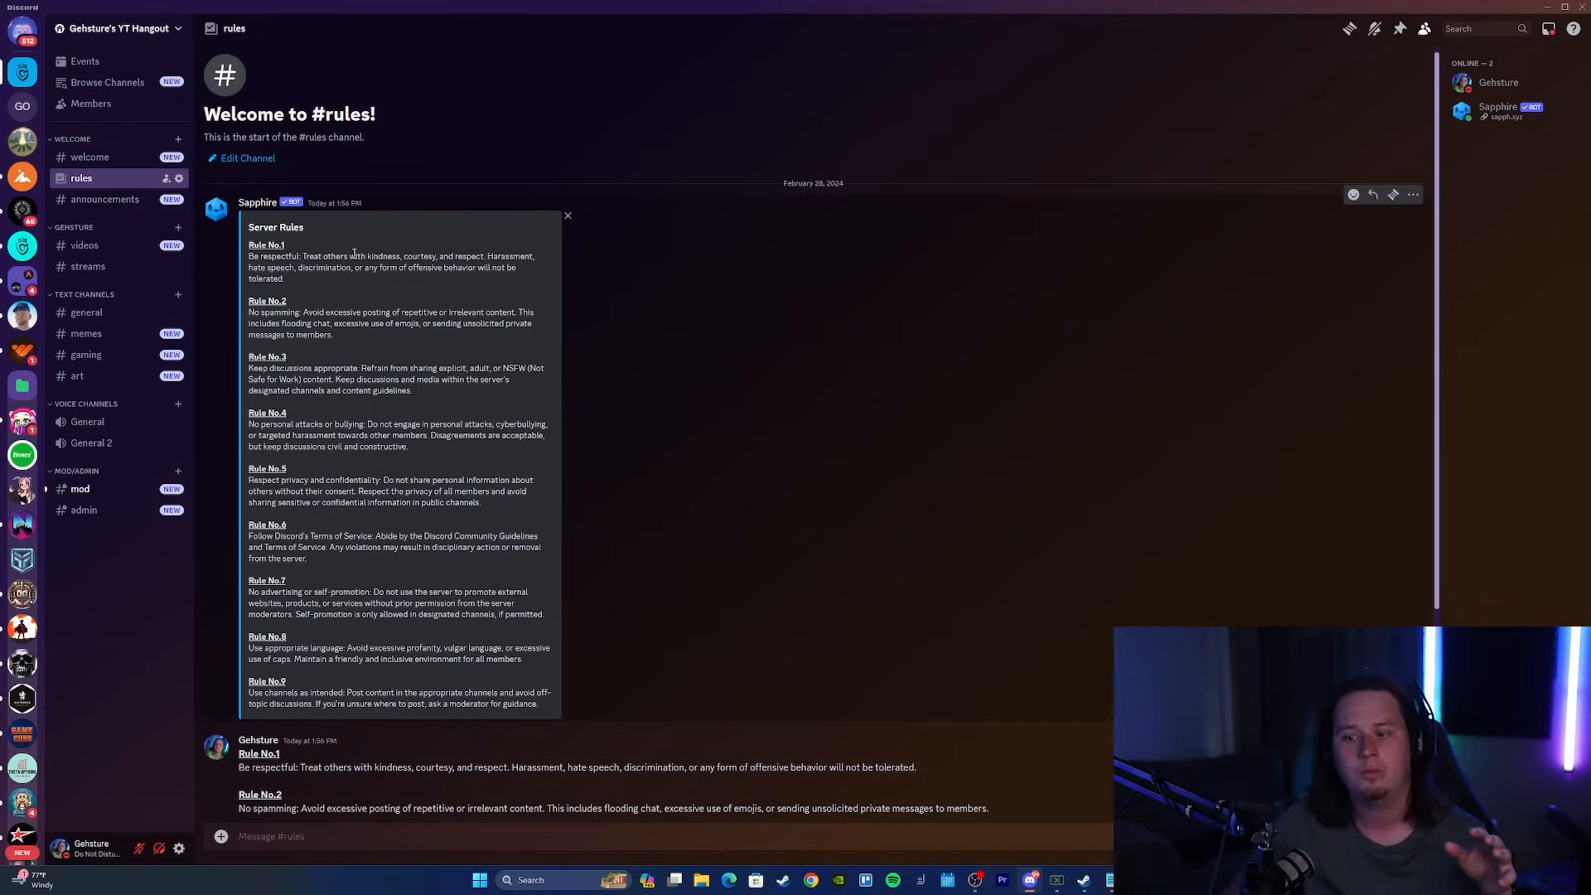
Assign the Bot role to Sapphire from its profile in the #rules channel.
click(211, 217)
click(546, 131)
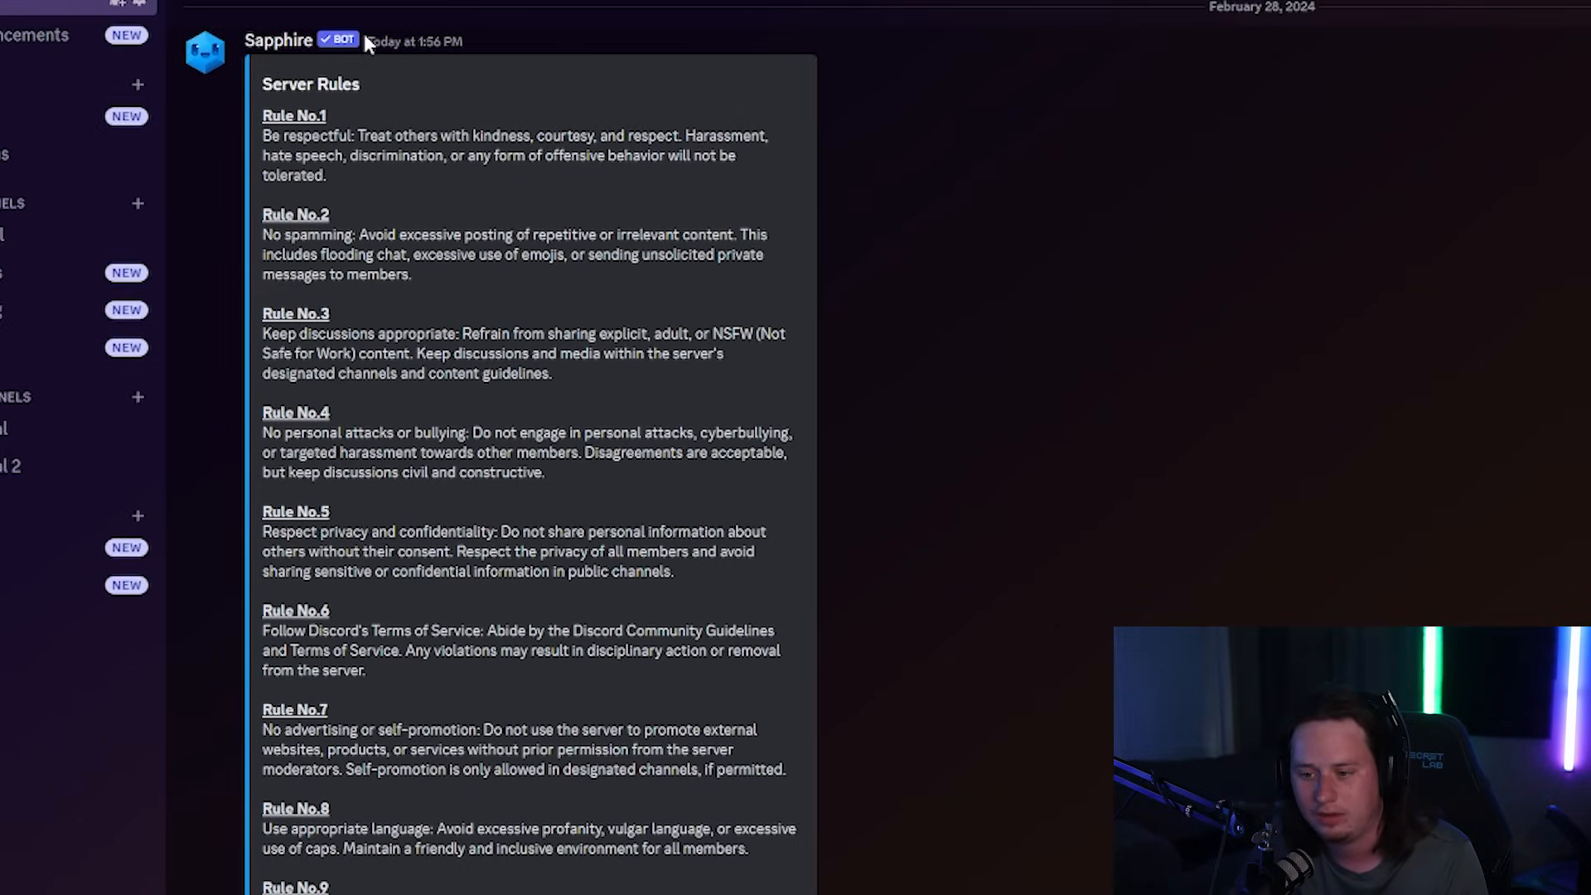
click(222, 62)
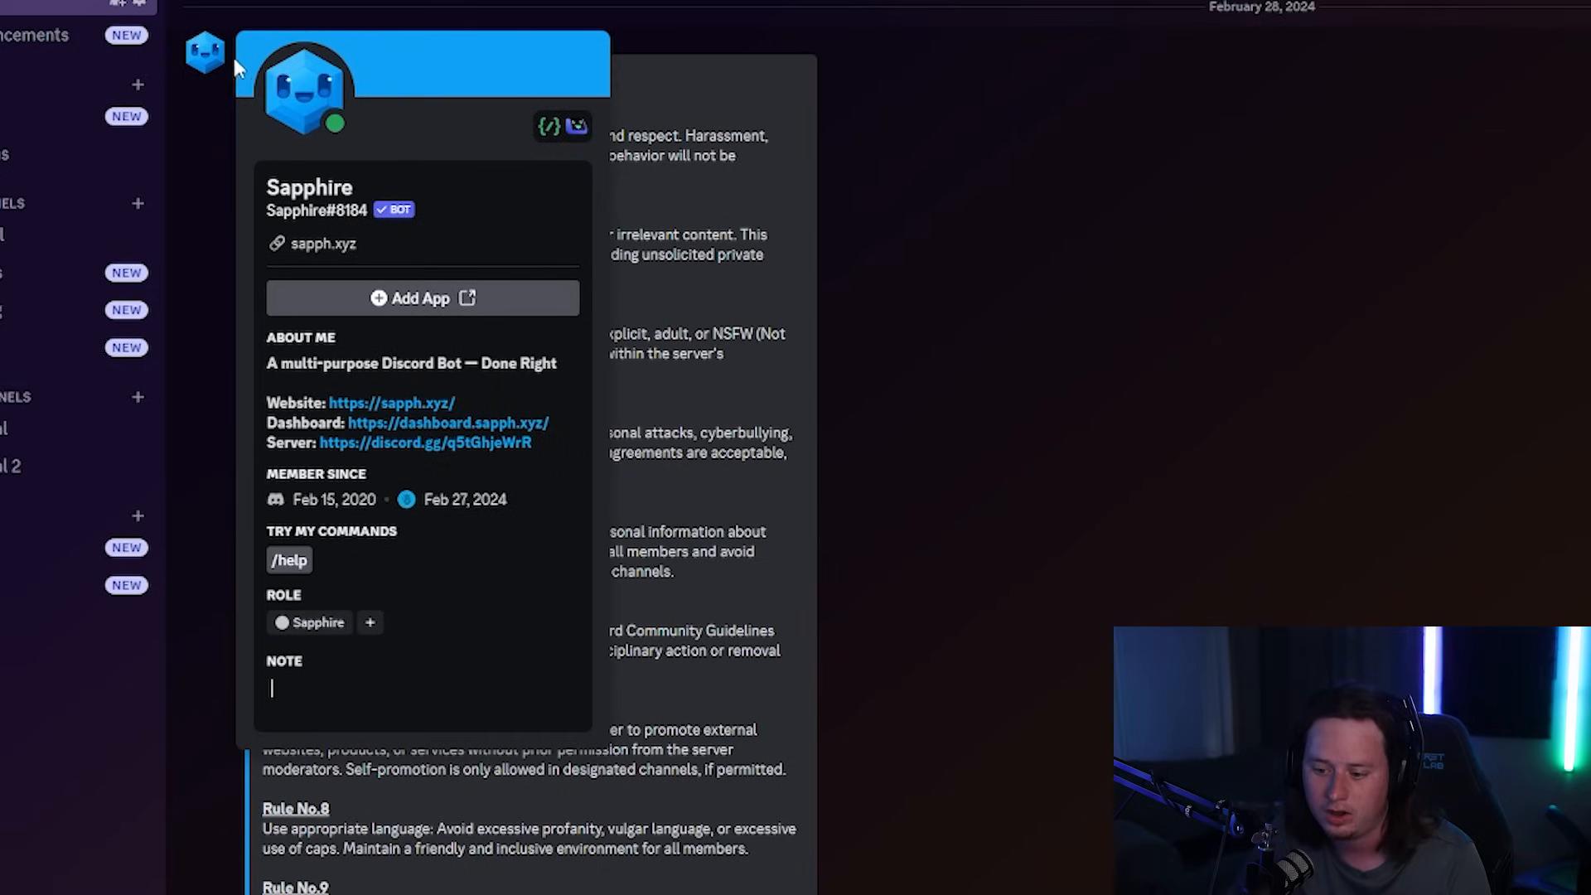
click(371, 627)
click(292, 816)
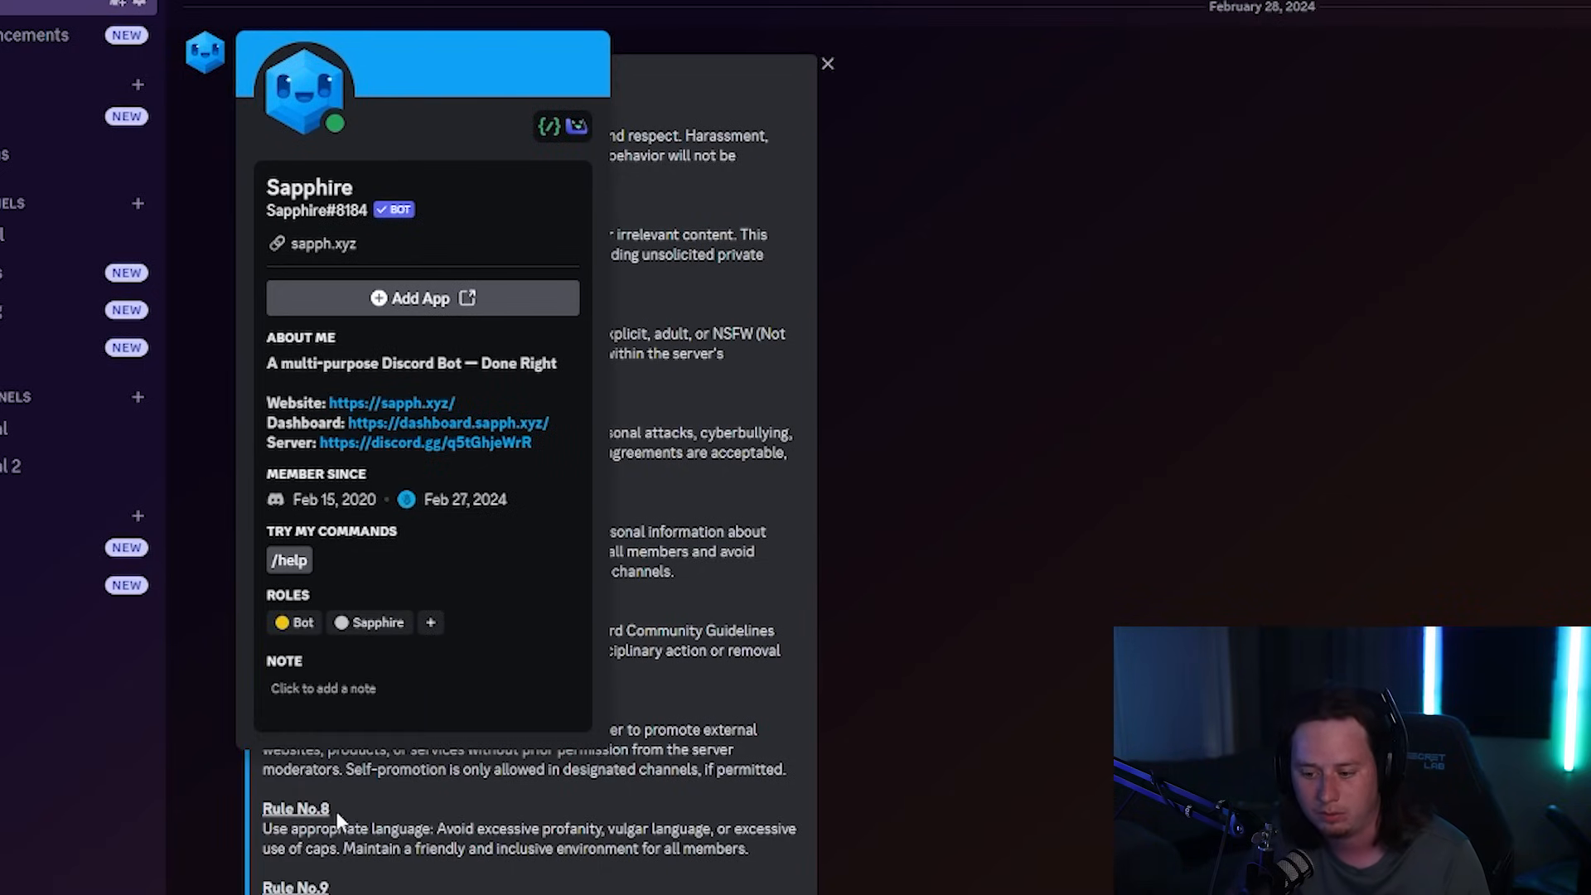
click(513, 769)
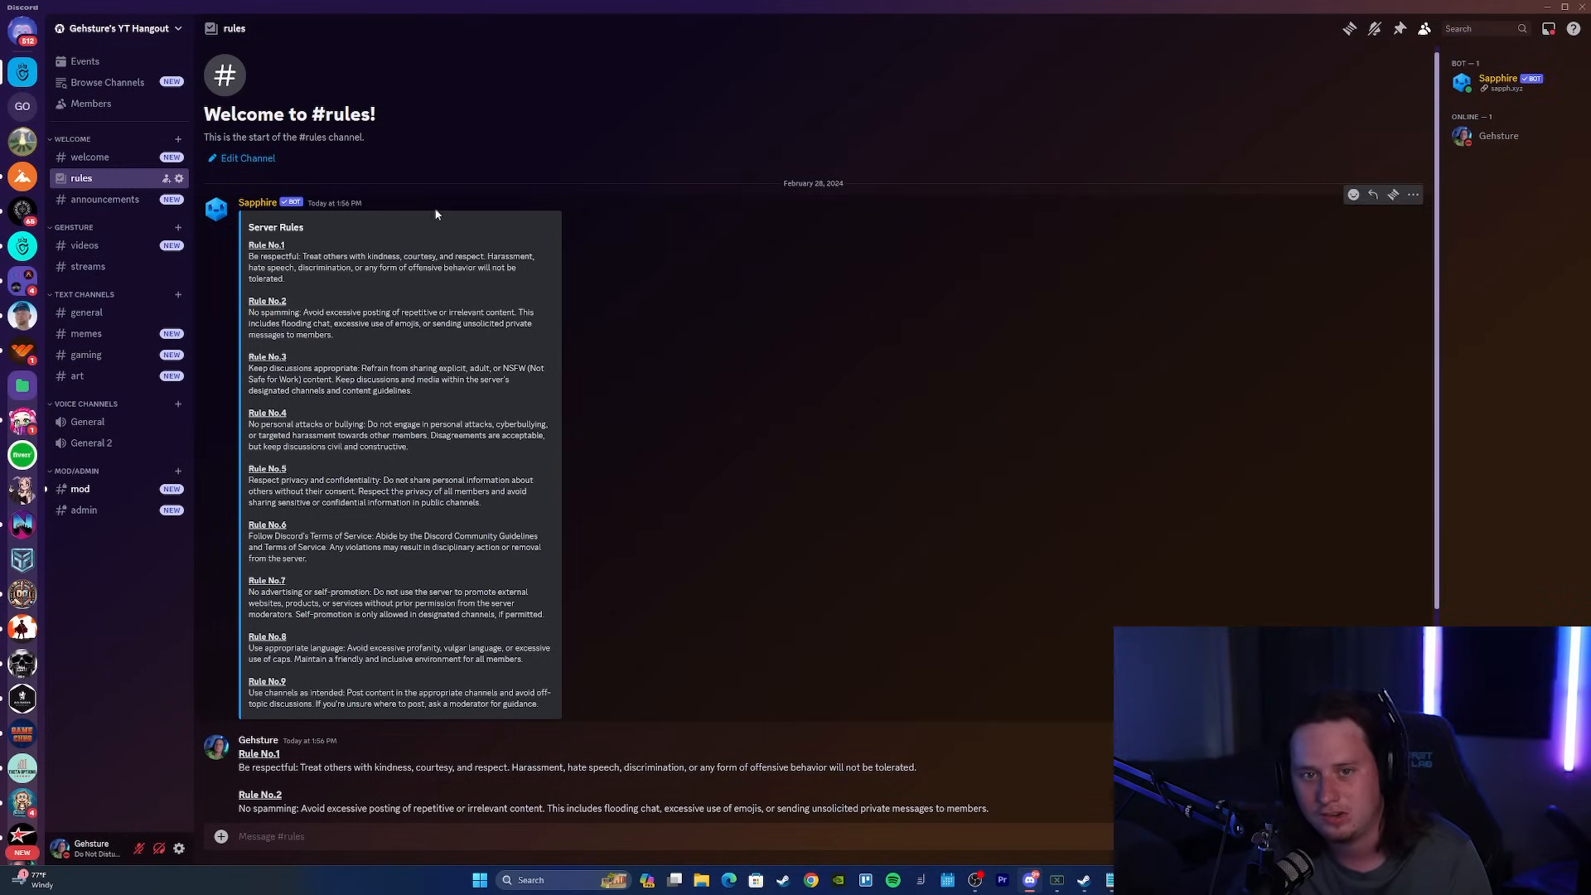
Switch to coolsymbol.com in the browser and examine its symbol categories, from stars and arrows down to number symbols.
scroll(440, 216, down, 3)
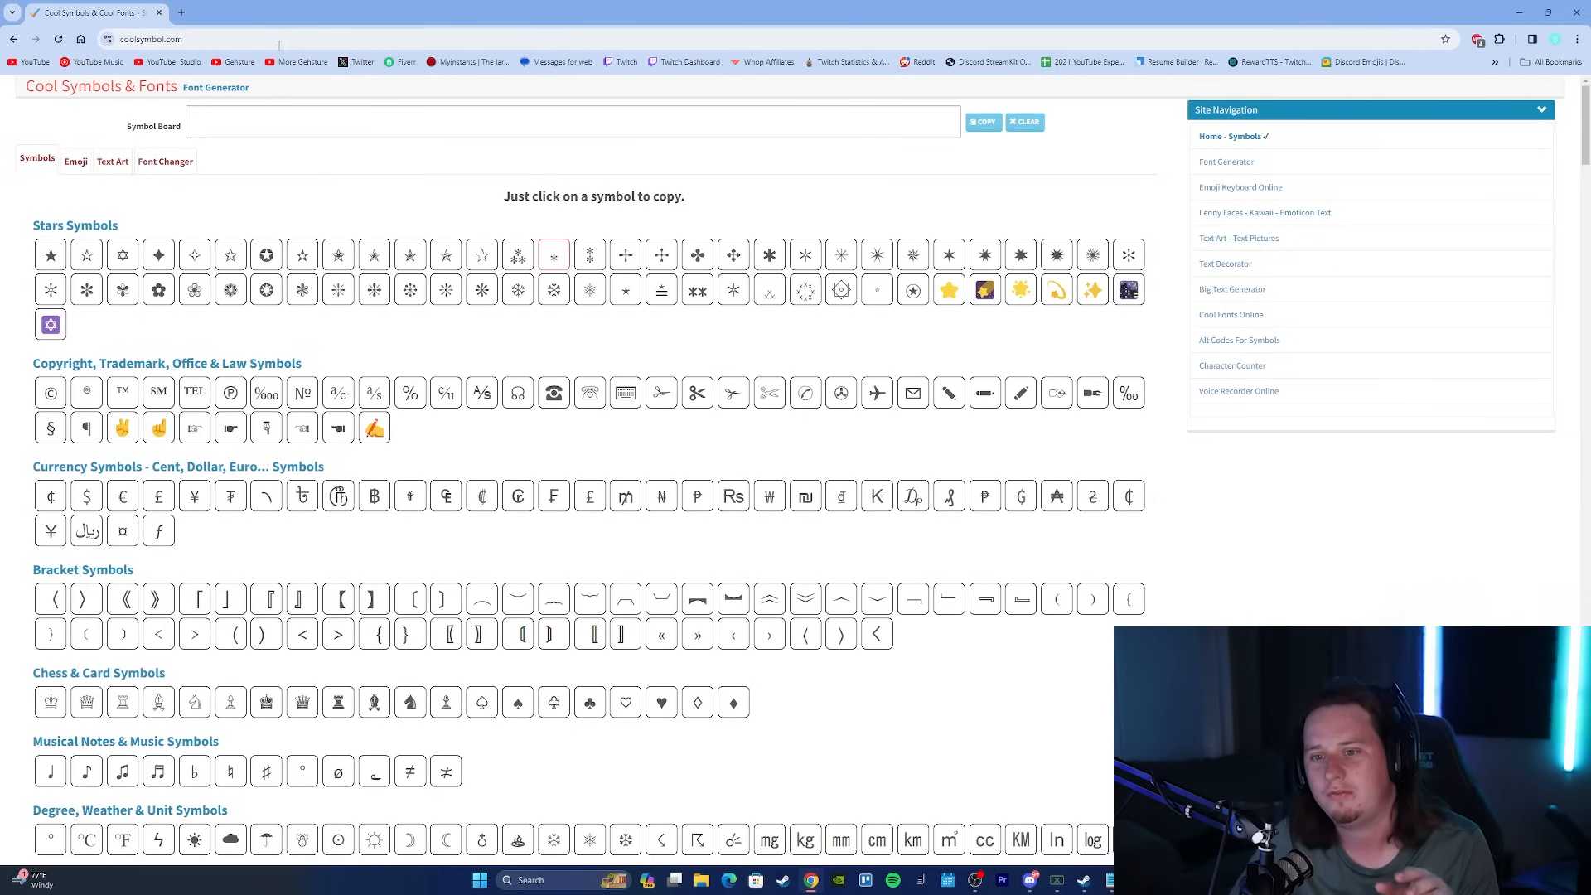
click(203, 40)
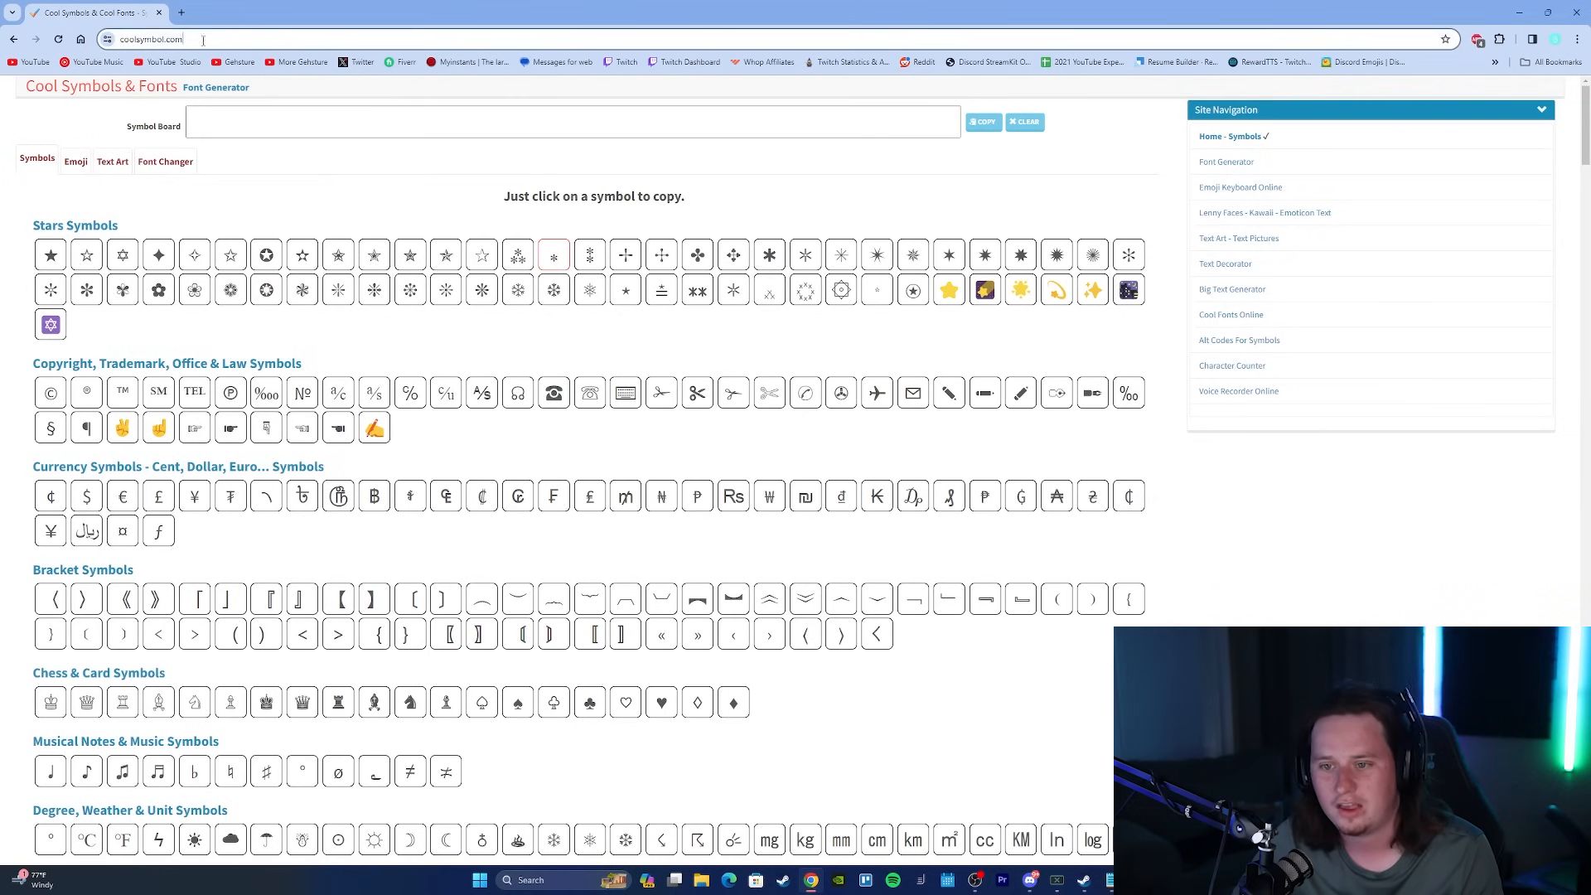
click(223, 192)
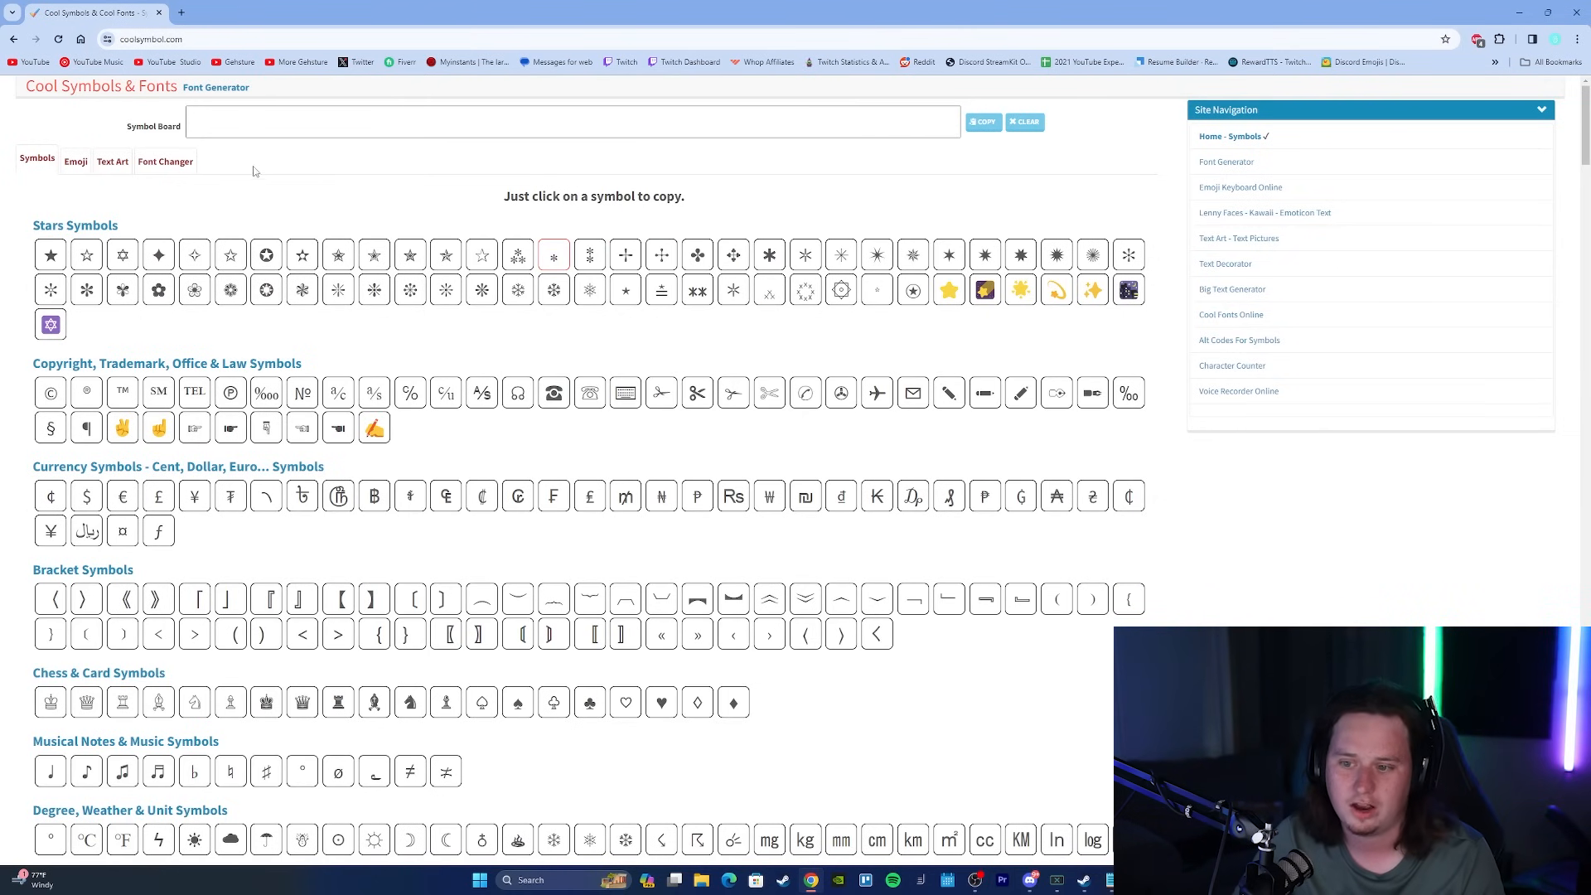
scroll(300, 166, down, 1)
click(303, 166)
scroll(862, 224, down, 7)
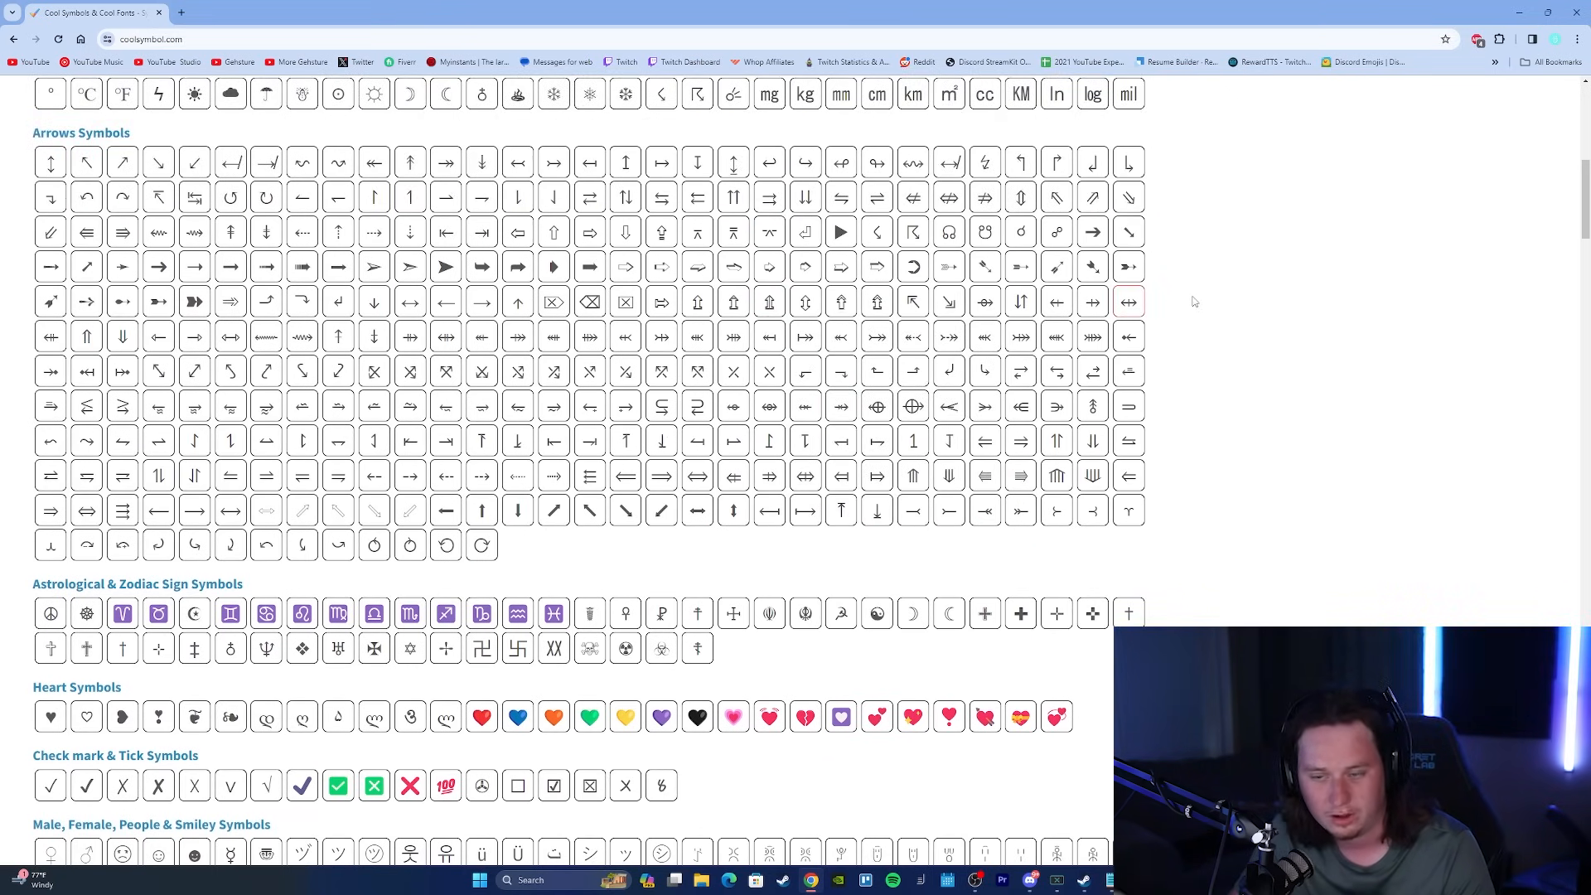
scroll(1194, 302, down, 1)
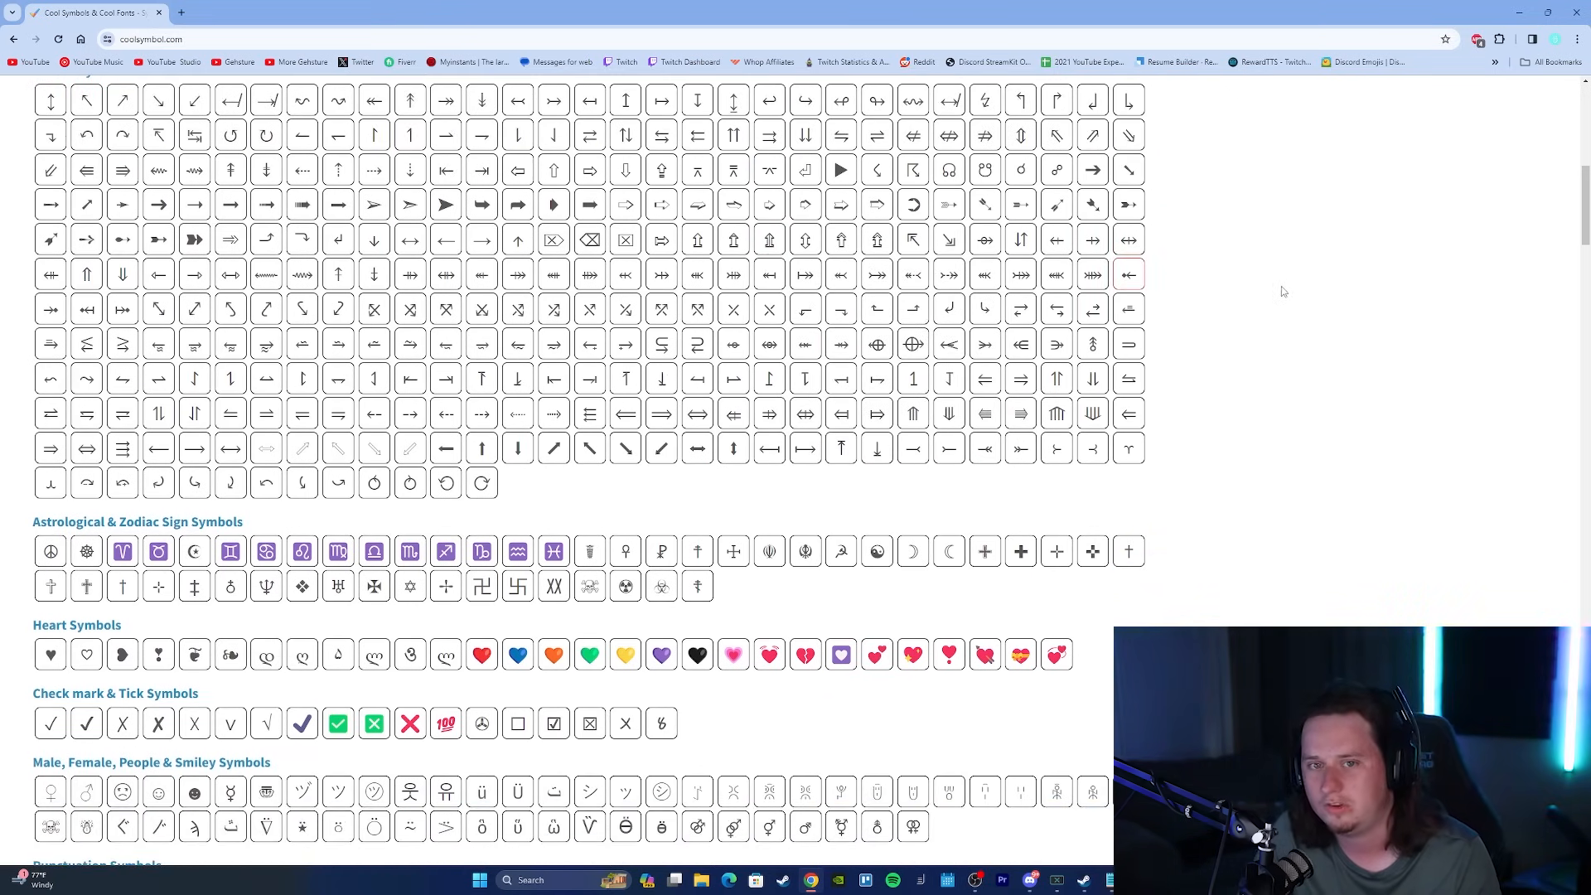
scroll(1284, 286, down, 9)
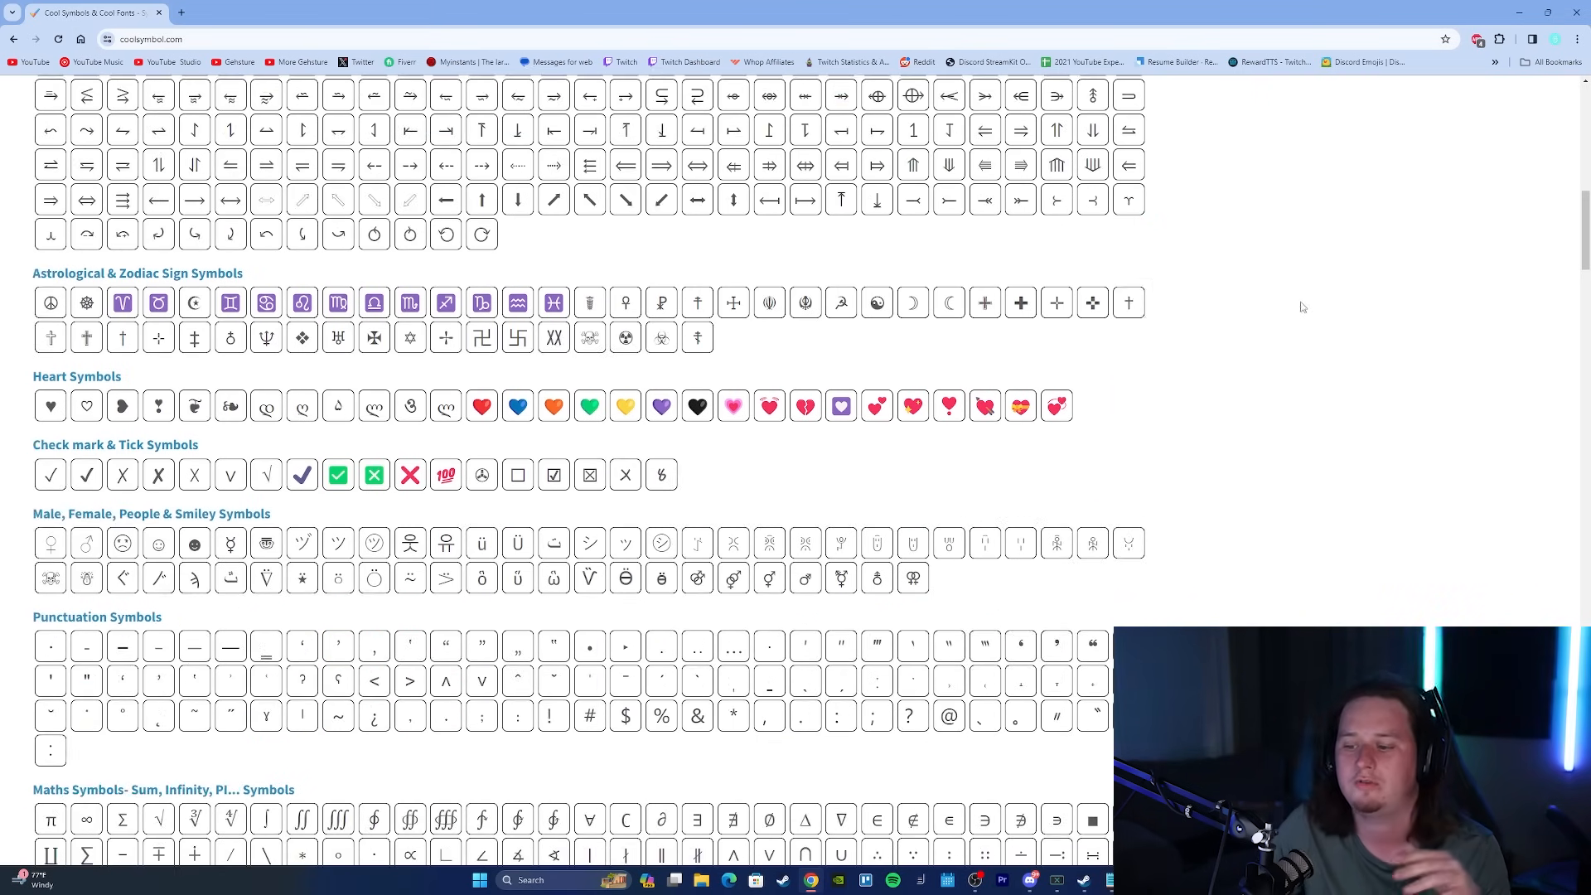
scroll(1243, 296, down, 9)
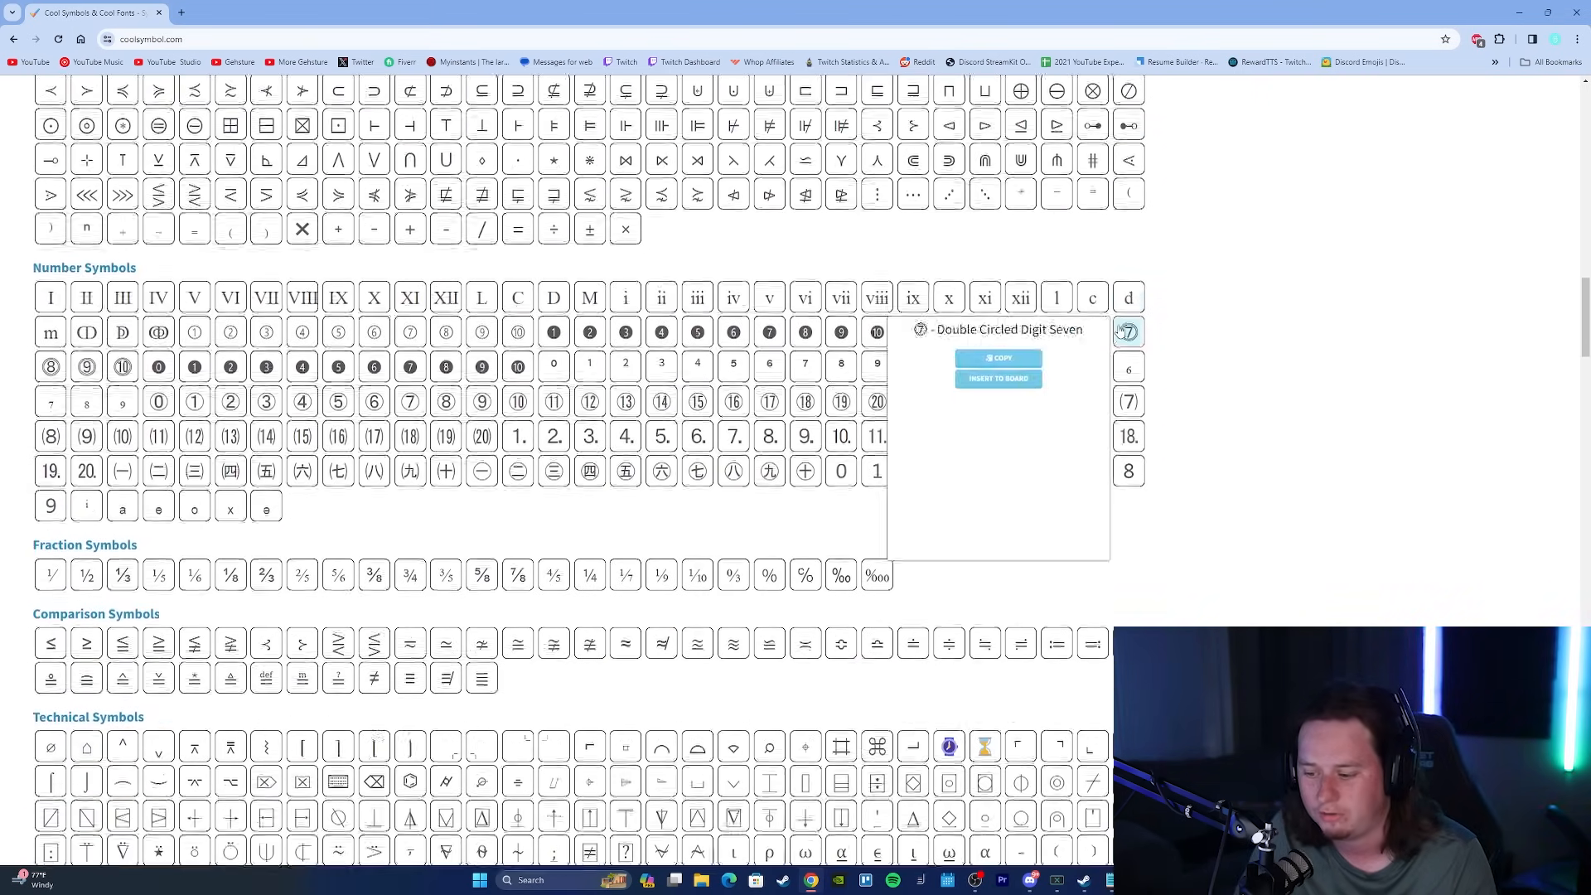
scroll(1123, 331, up, 3)
scroll(1160, 323, up, 3)
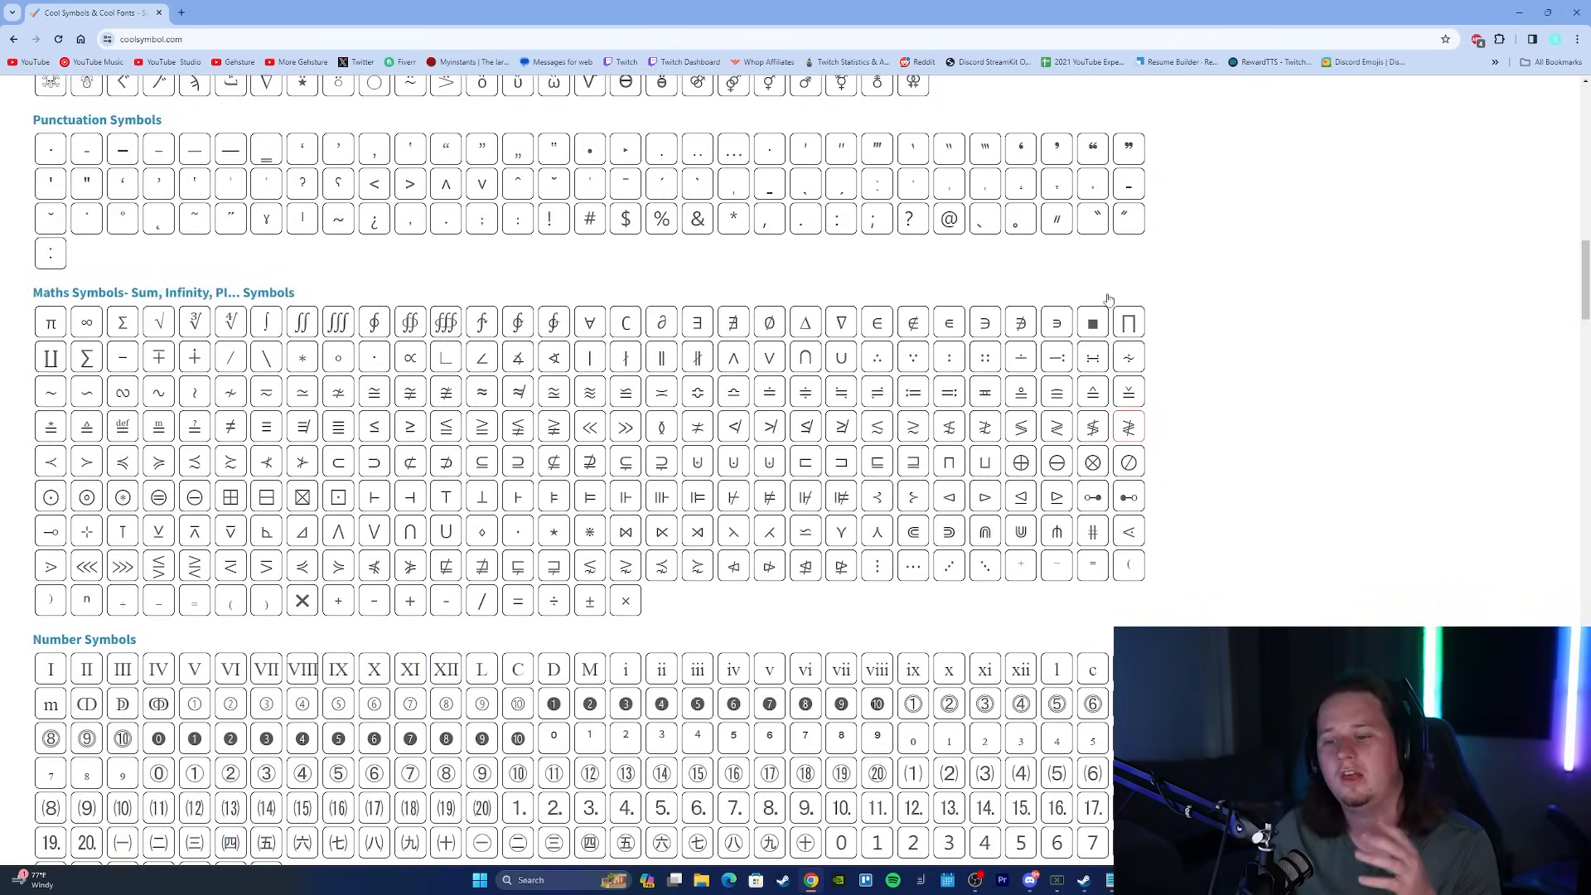
scroll(959, 332, up, 3)
Switch to Discord and try adding the prefix "╭── ·" to the Welcome category's name.
drag(77, 10, 0, 107)
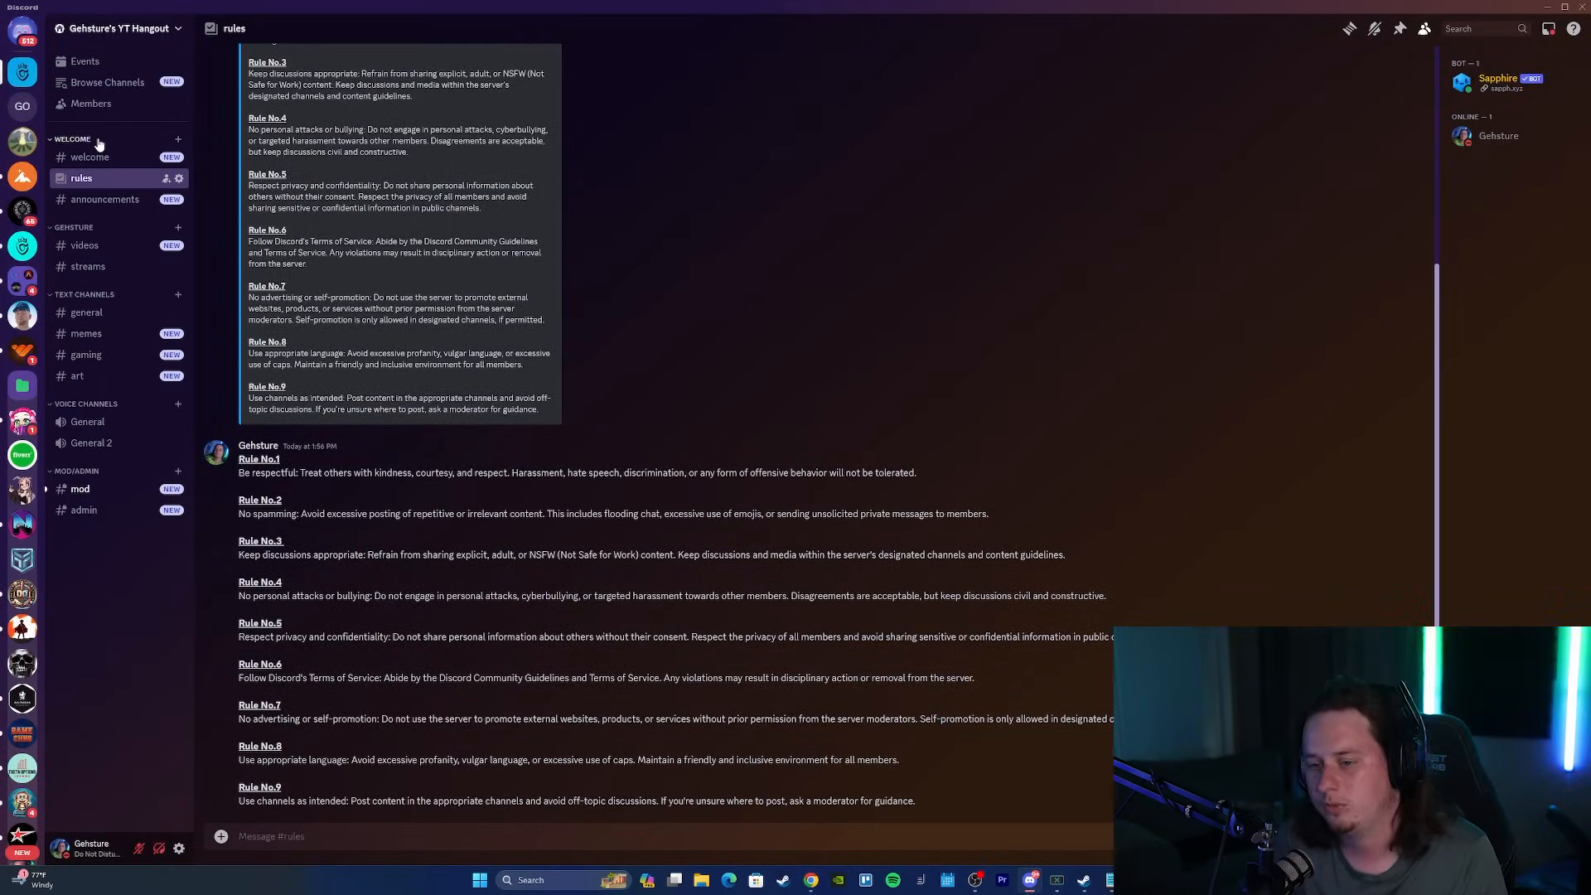
right_click(99, 139)
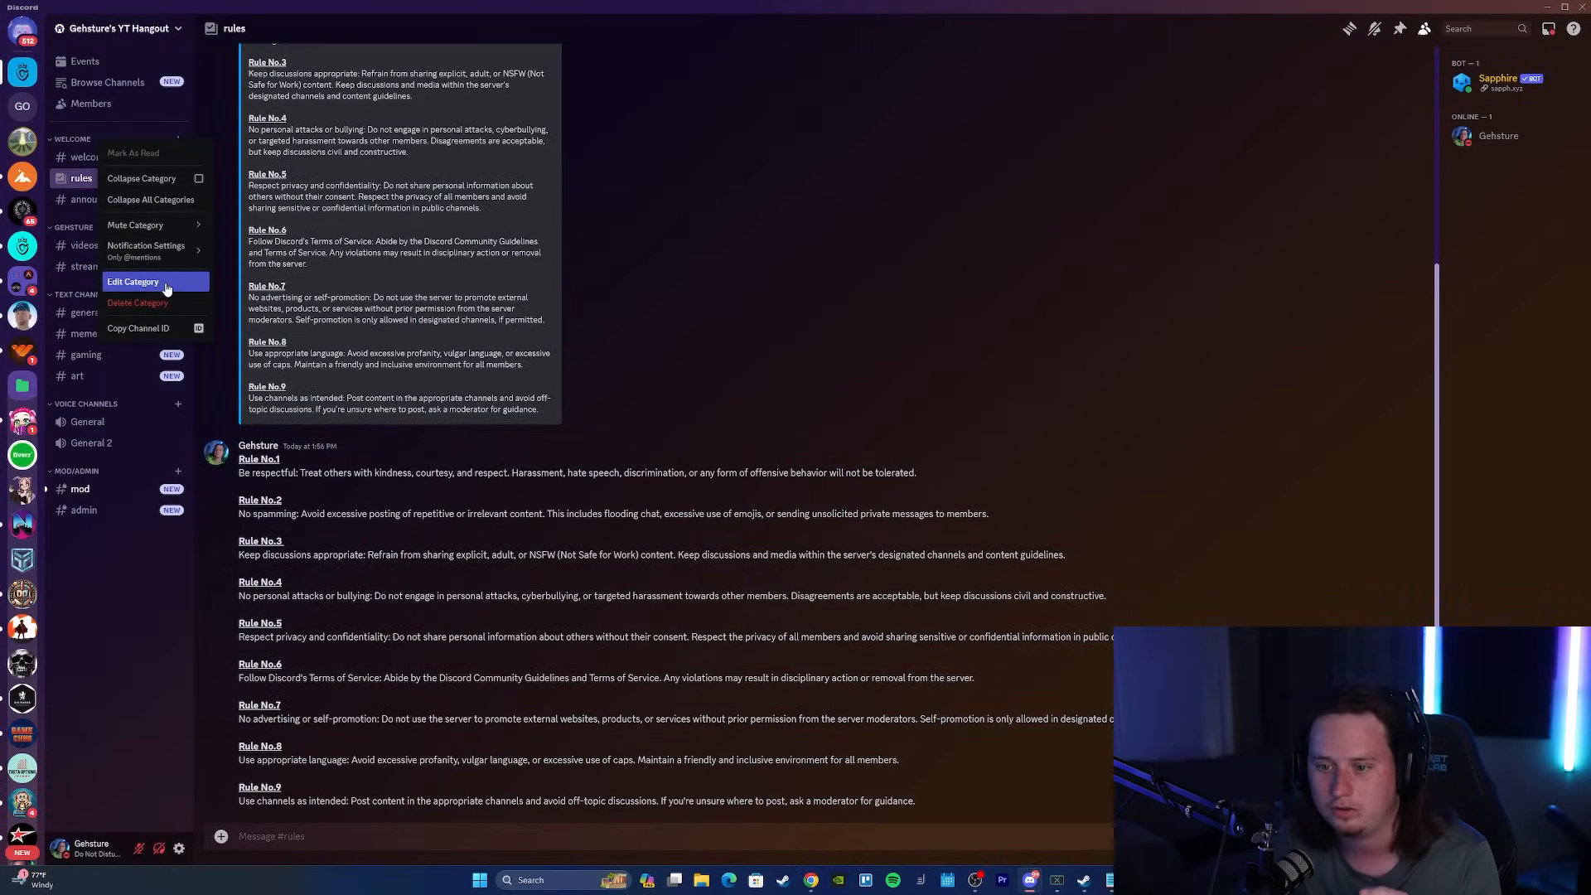
click(30, 258)
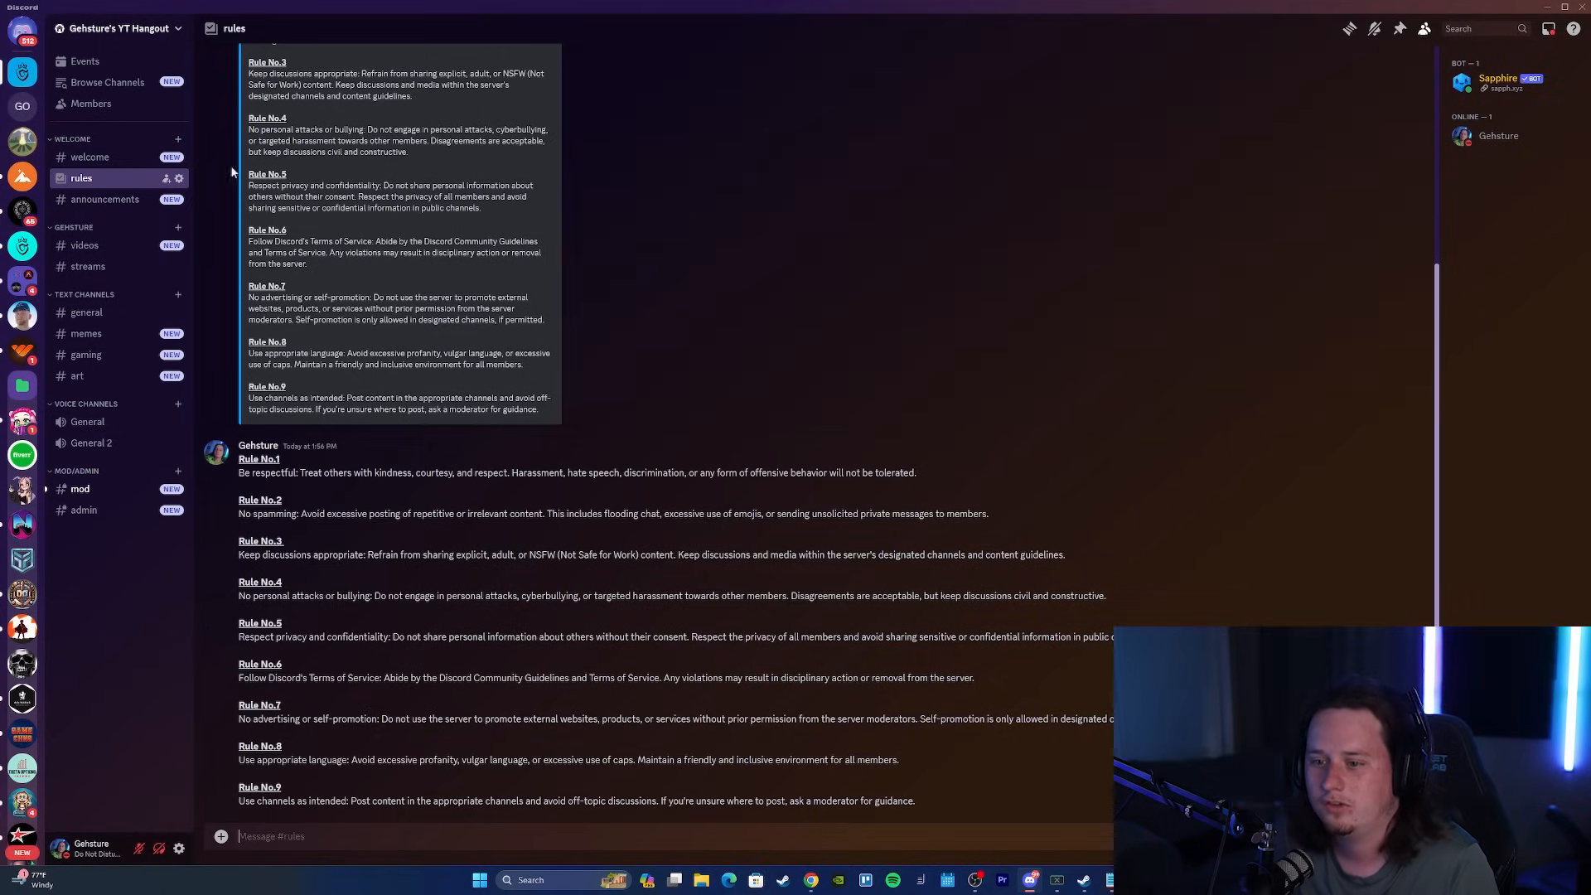
right_click(273, 278)
click(373, 605)
key(Home)
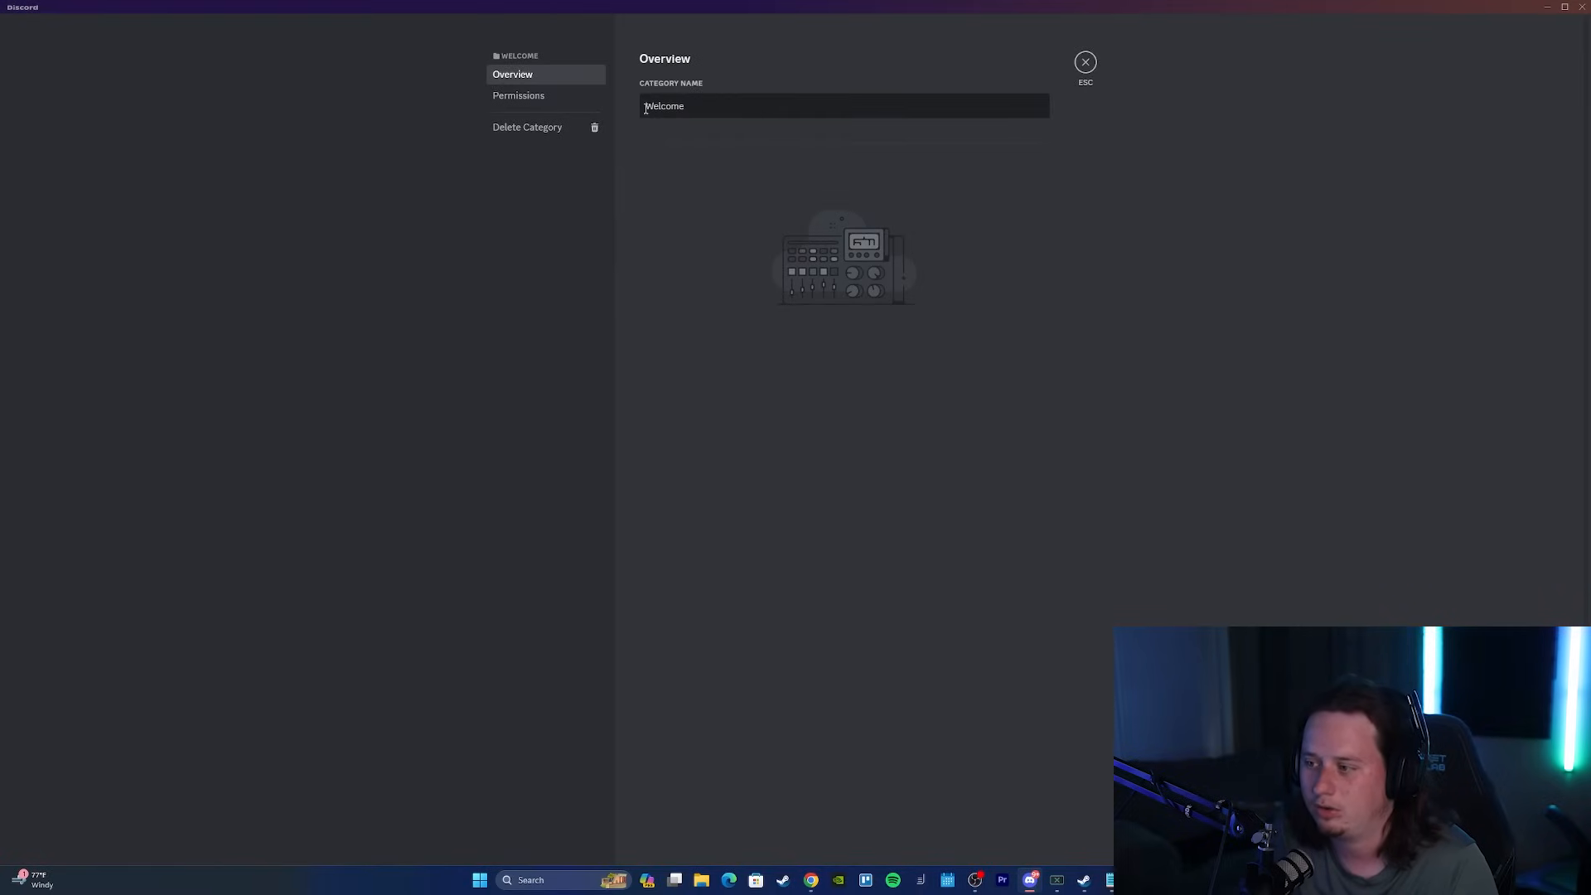
text(╭── ·)
drag(563, 167, 476, 177)
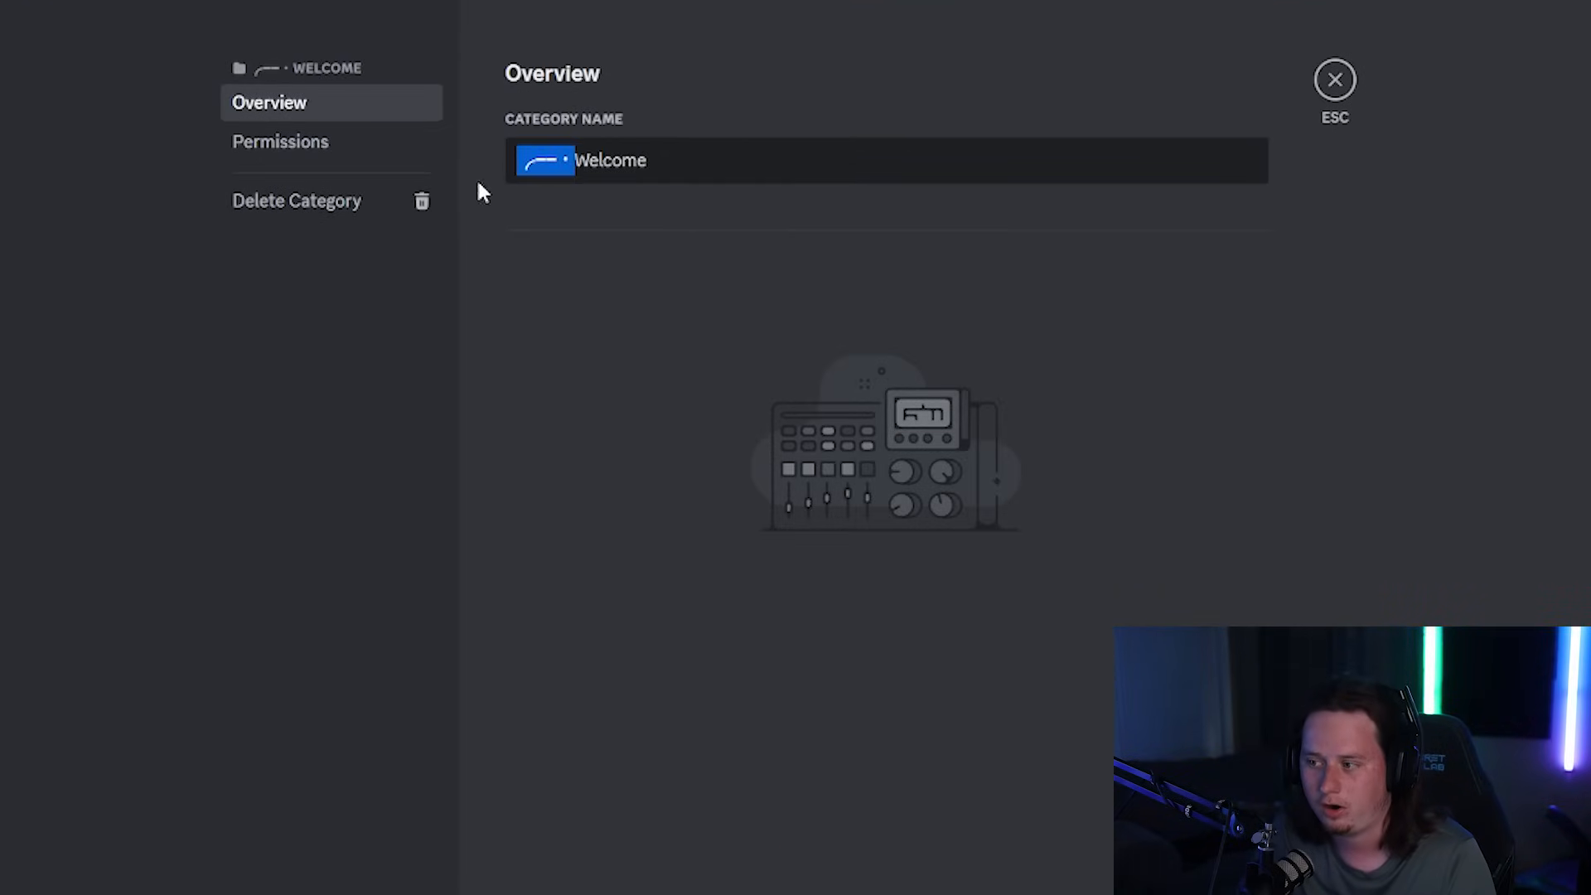
click(784, 154)
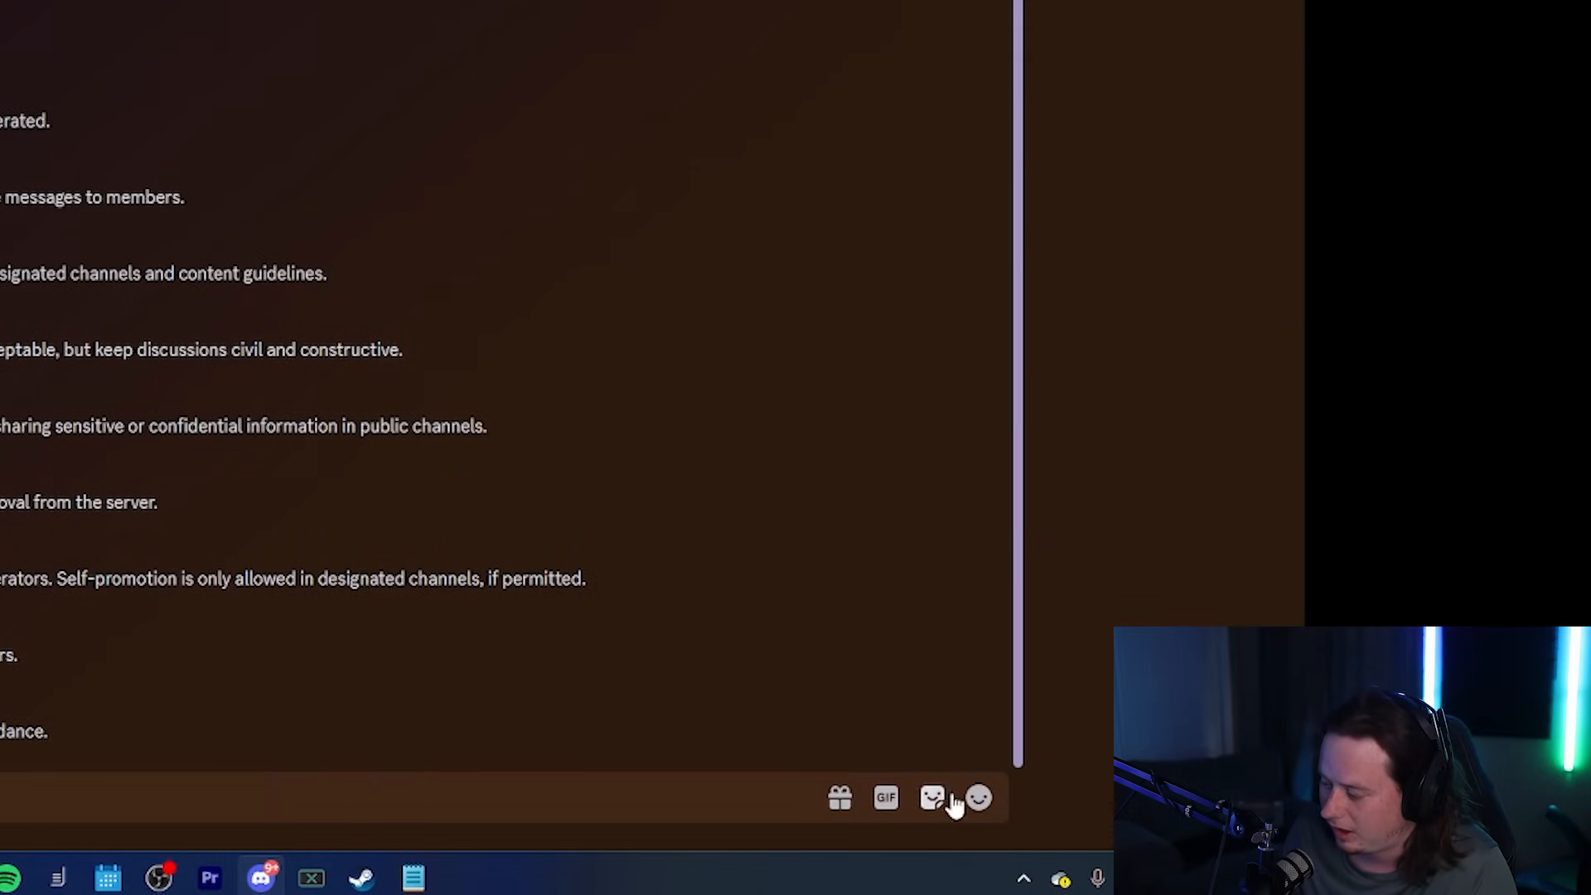
Open the emoji picker for the message field in the #rules channel and look through the frequently used emoji.
click(979, 799)
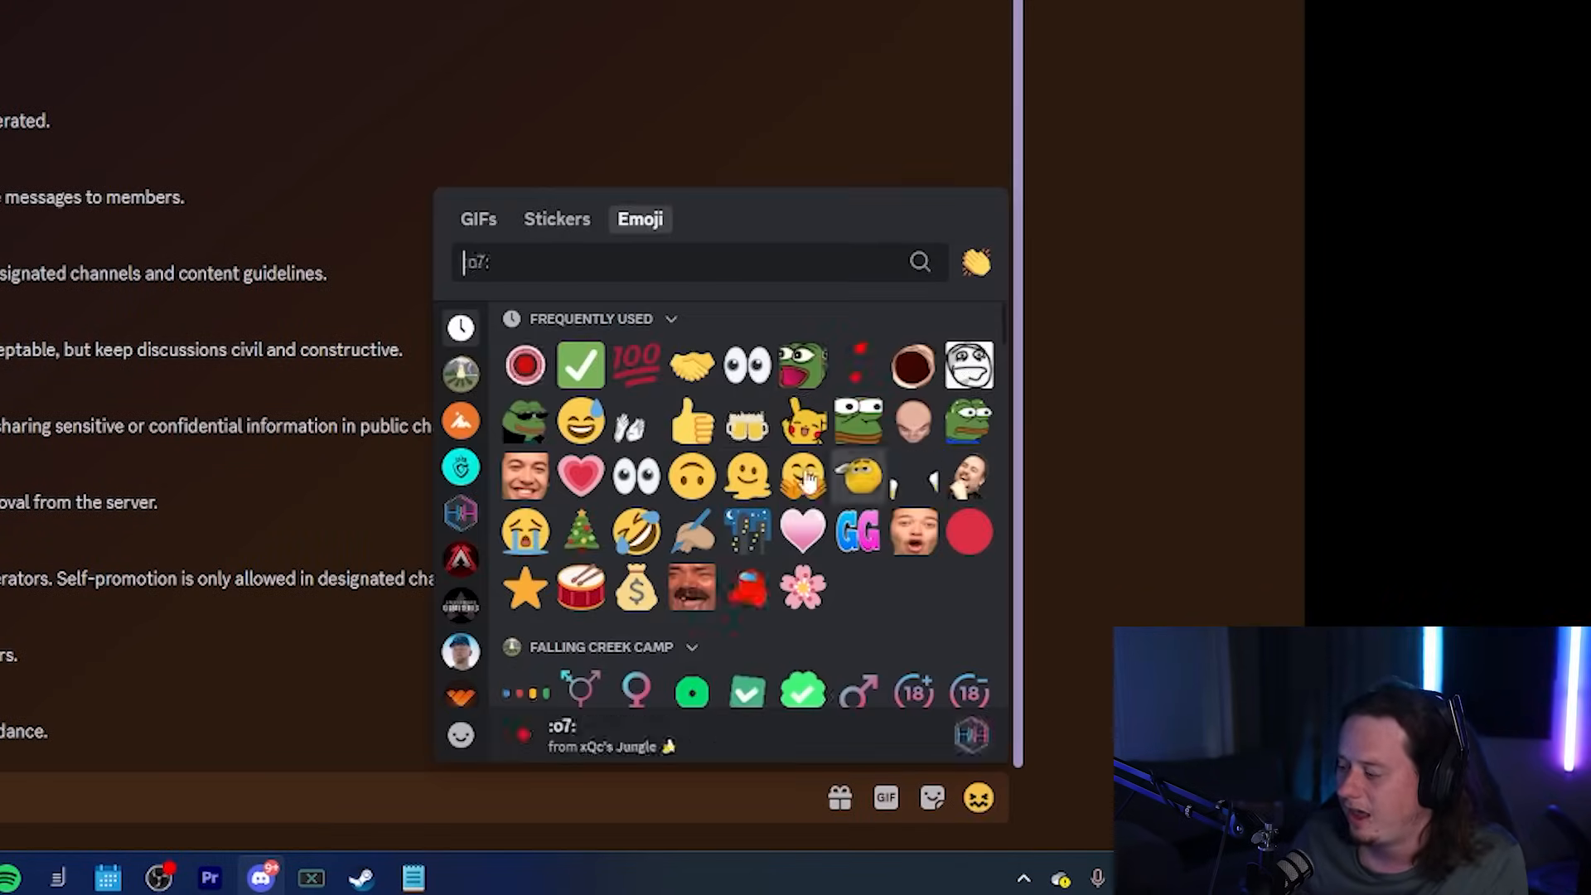
click(580, 474)
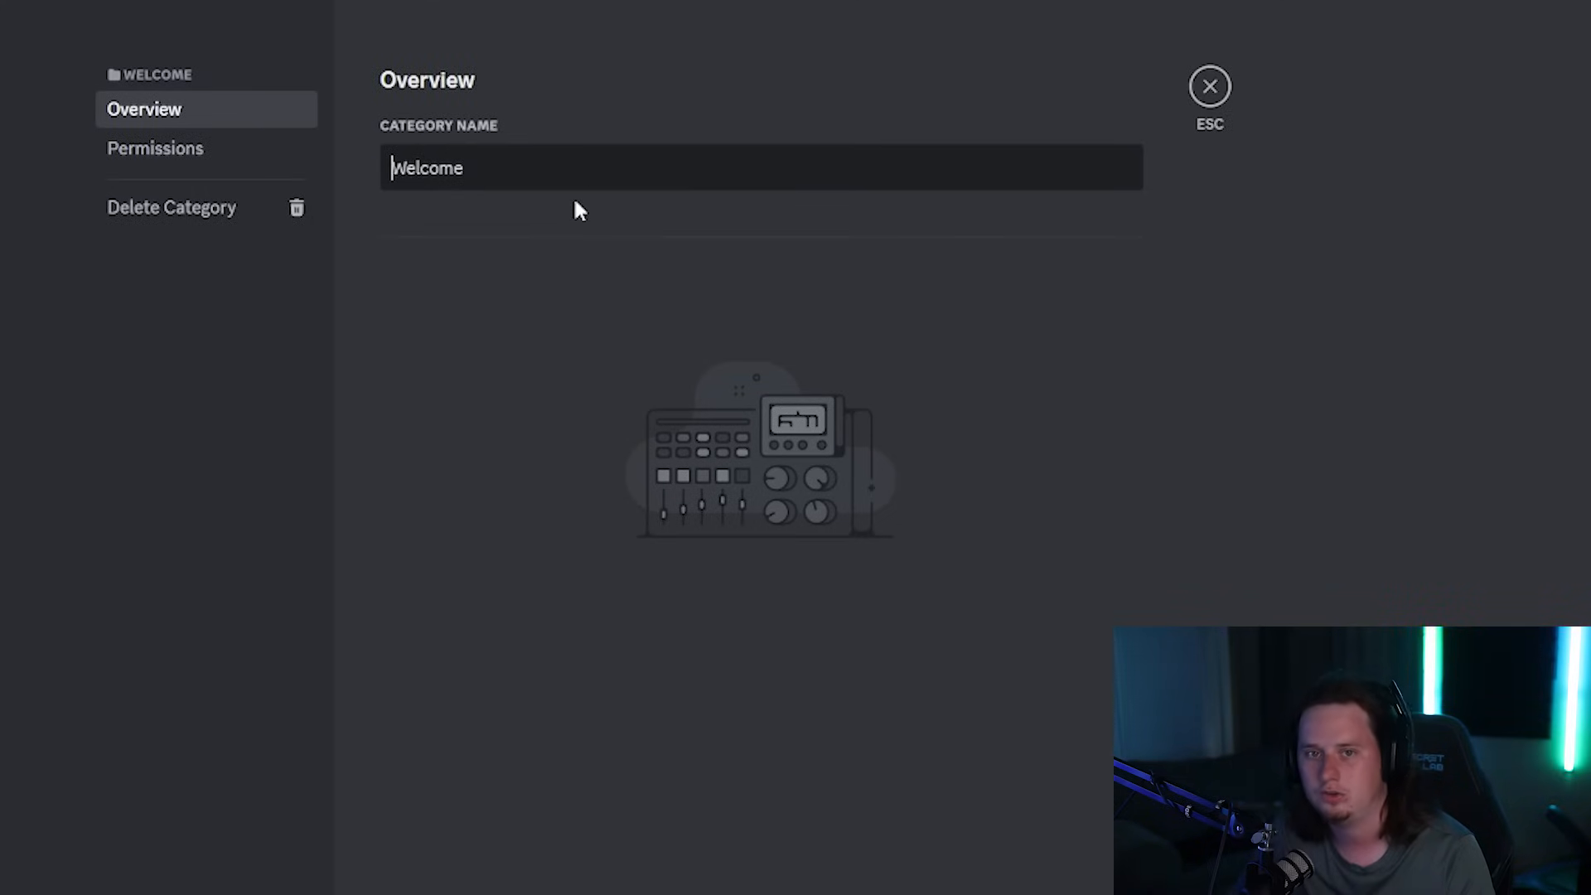
Rename the Welcome category to "╭── · 👋 Welcome", adding the line symbol, dot and waving hand emoji before its name.
text(╭── •)
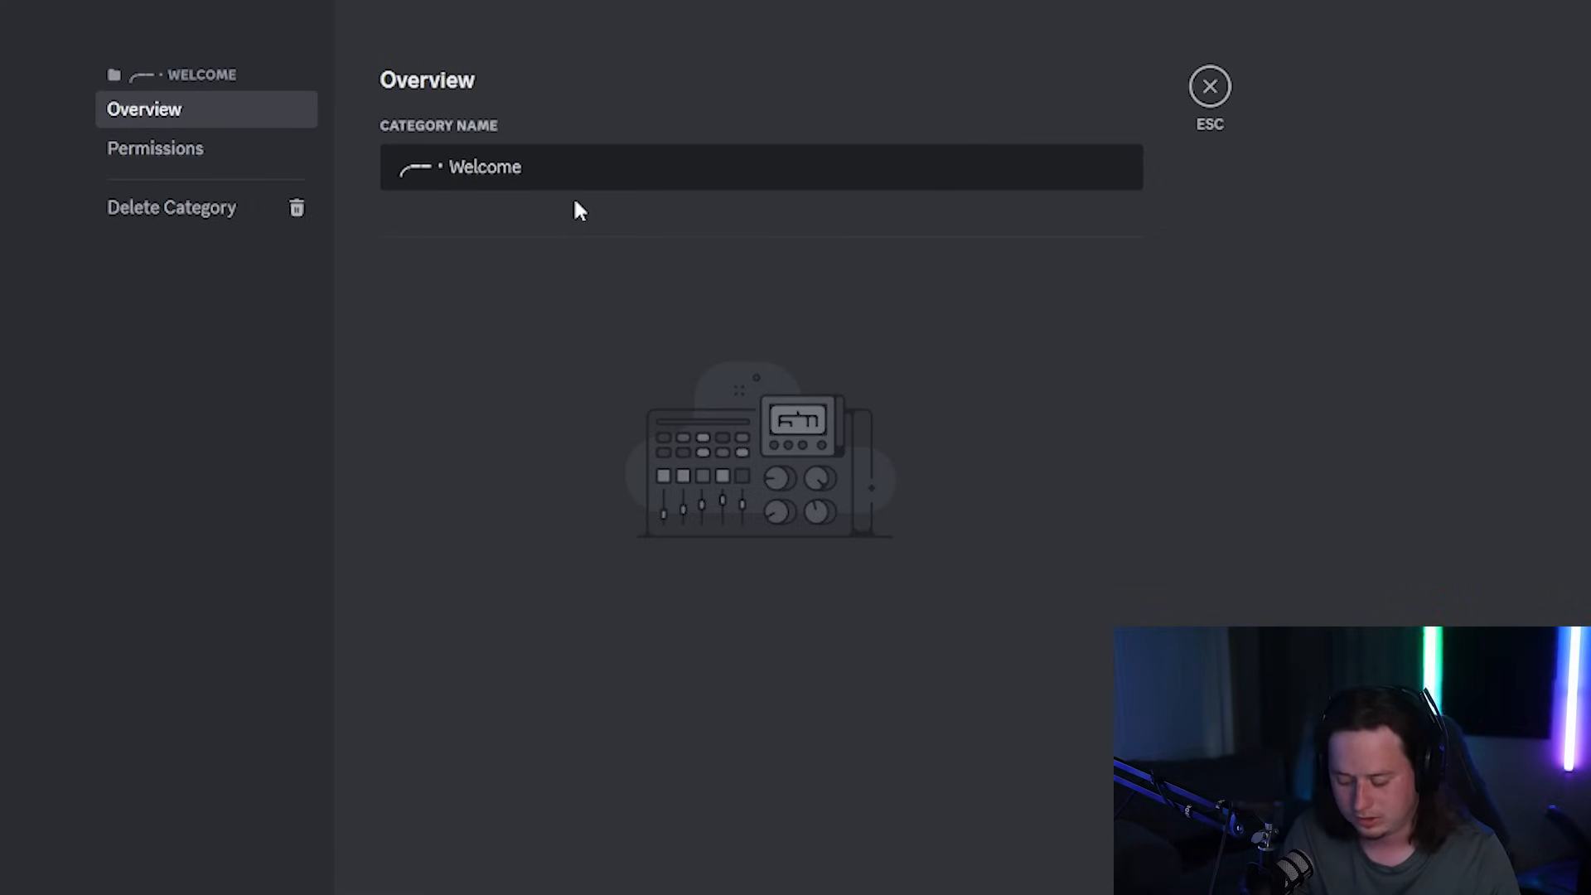
key(super+period)
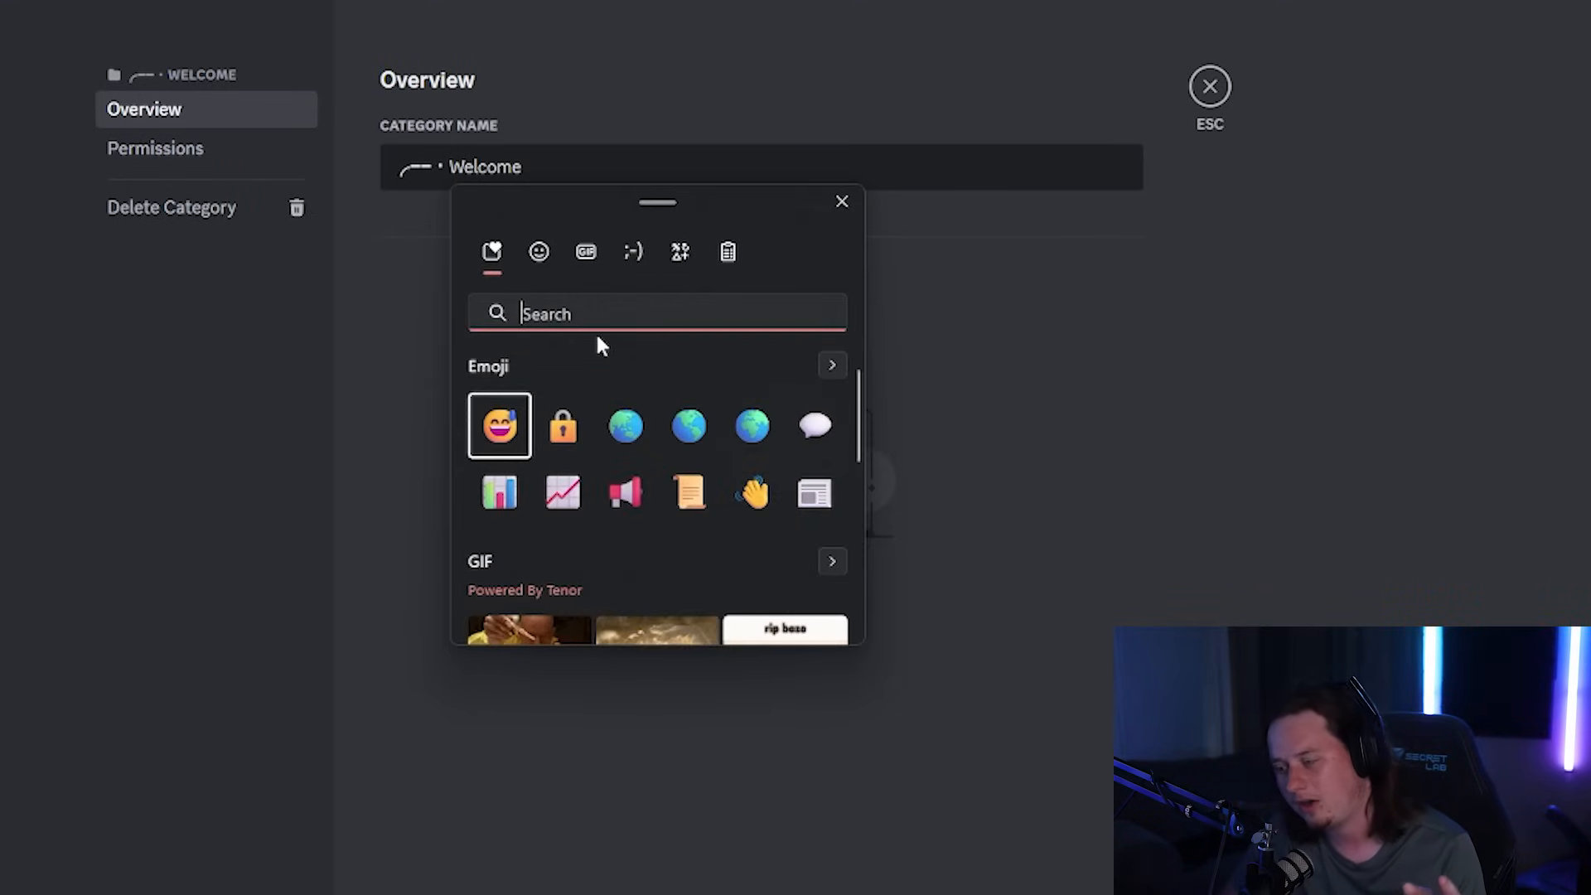
click(644, 315)
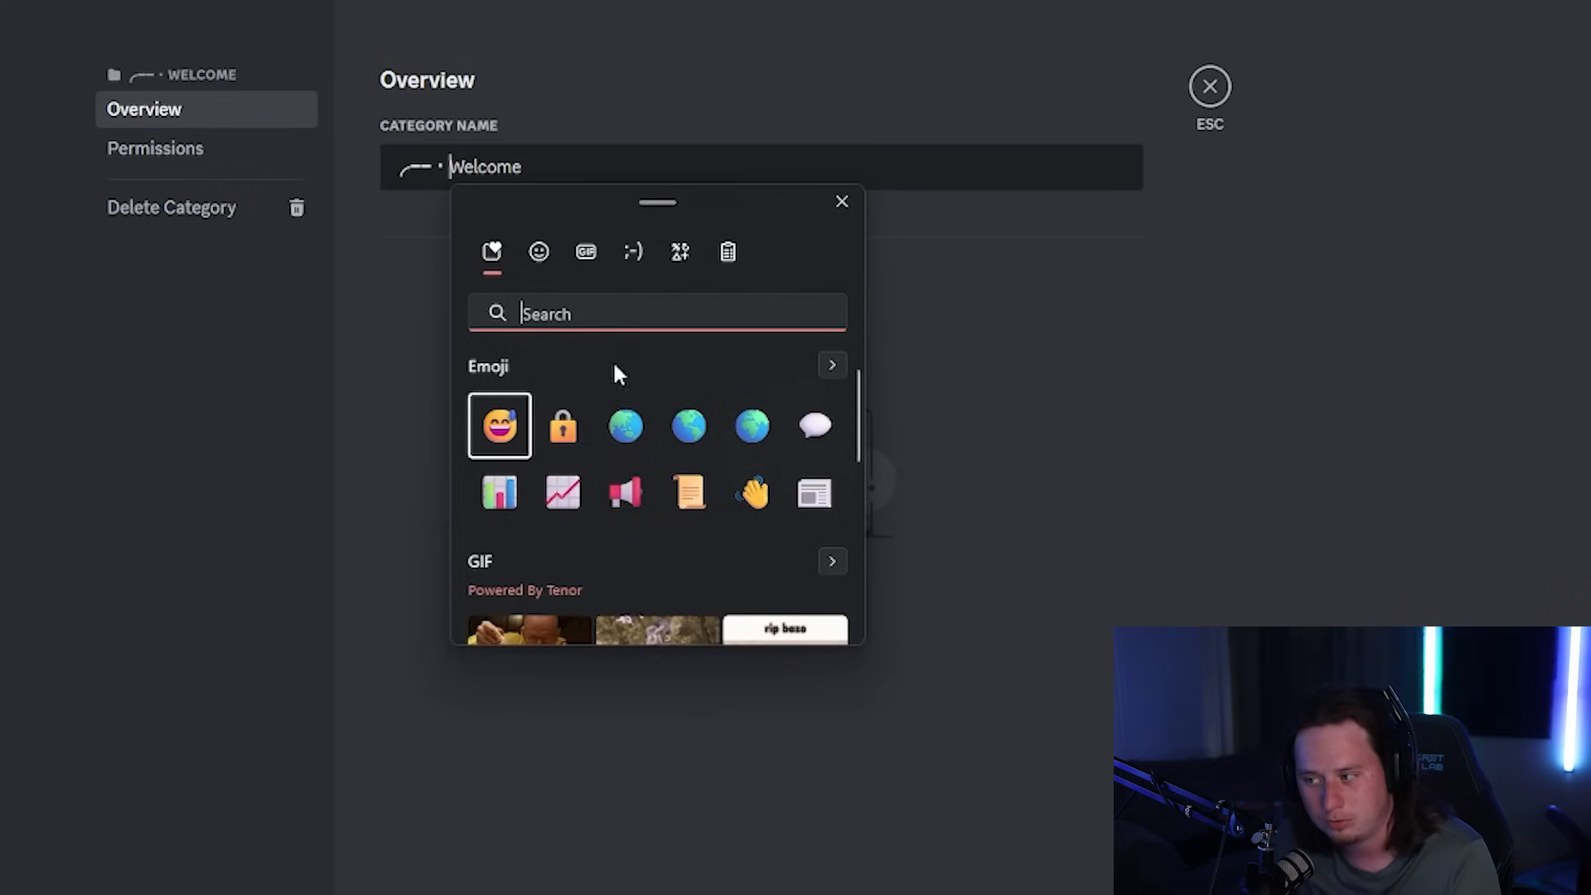
click(540, 251)
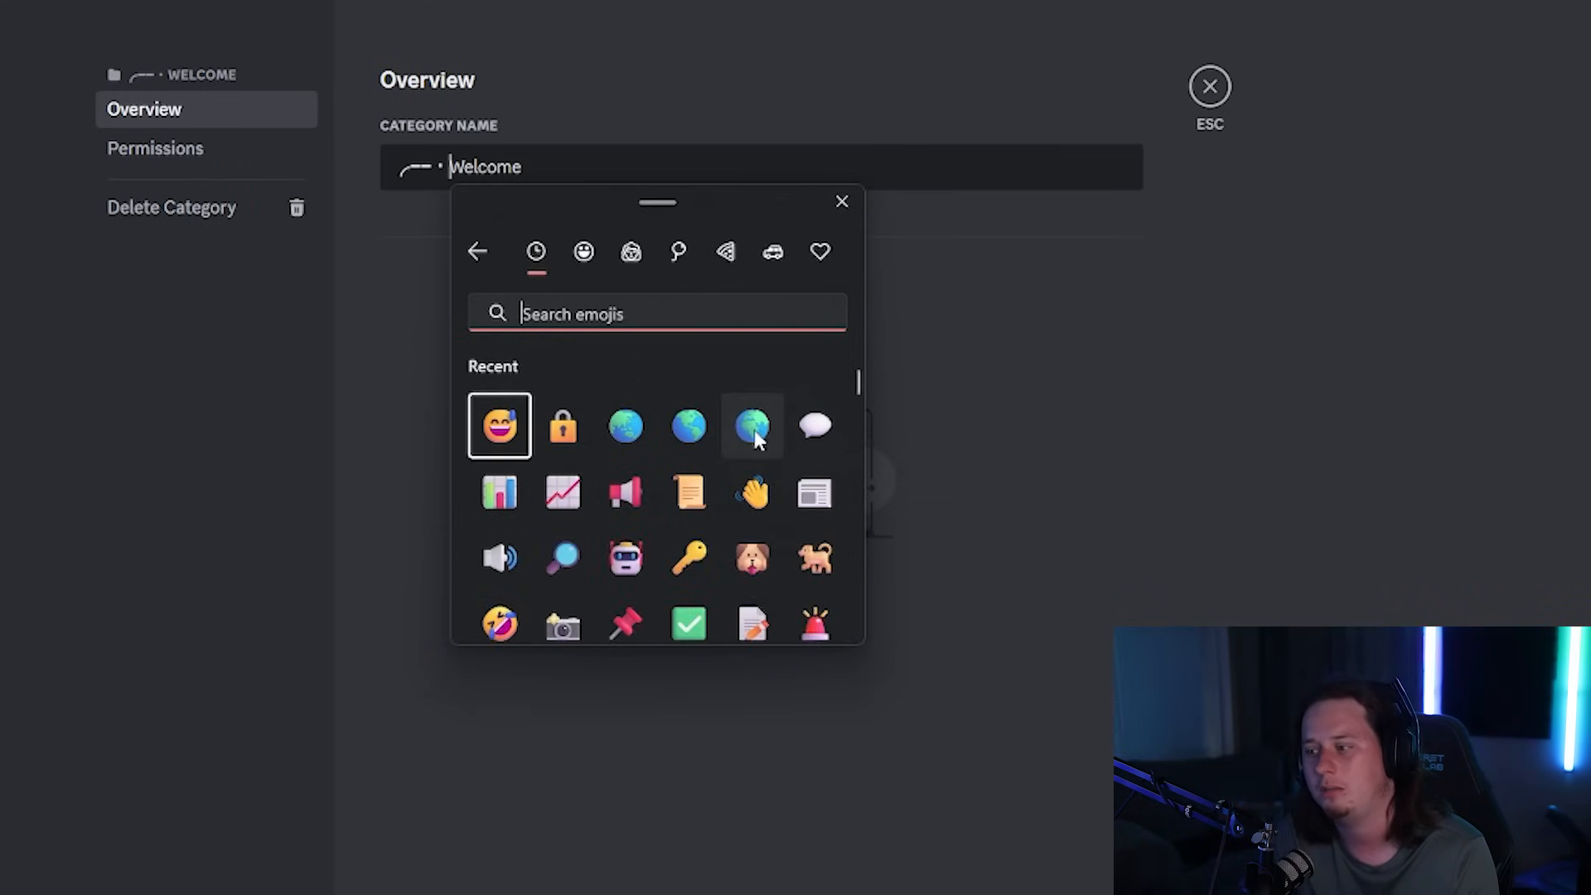
scroll(754, 439, down, 1)
scroll(787, 468, up, 1)
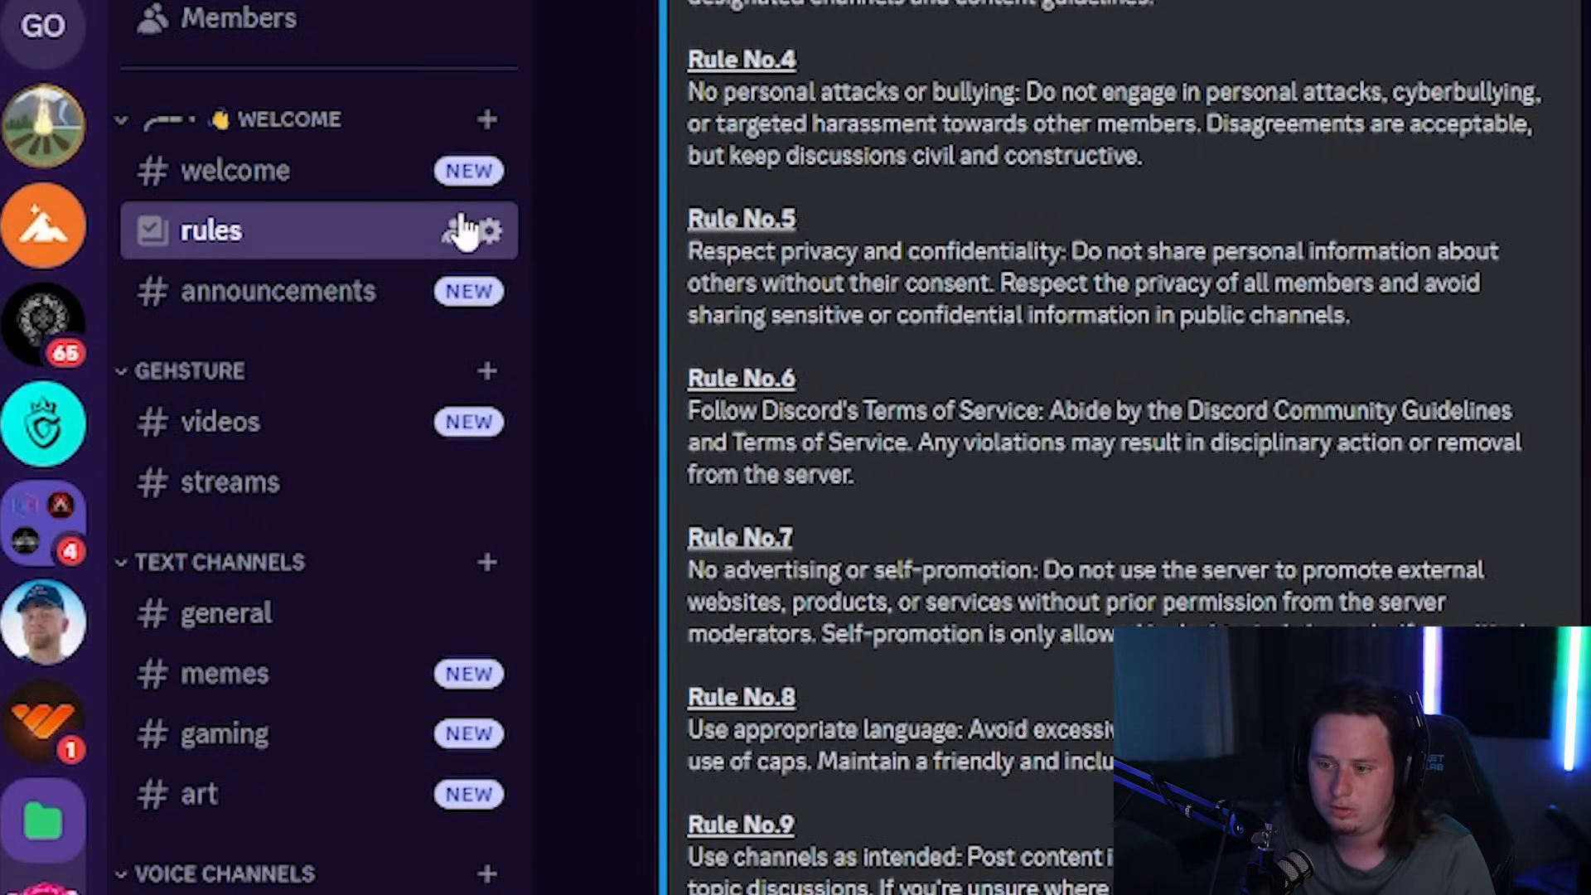
Edit the welcome channel's name, adding a waving hand emoji and a dot separator so it reads "👋 · welcome".
click(489, 173)
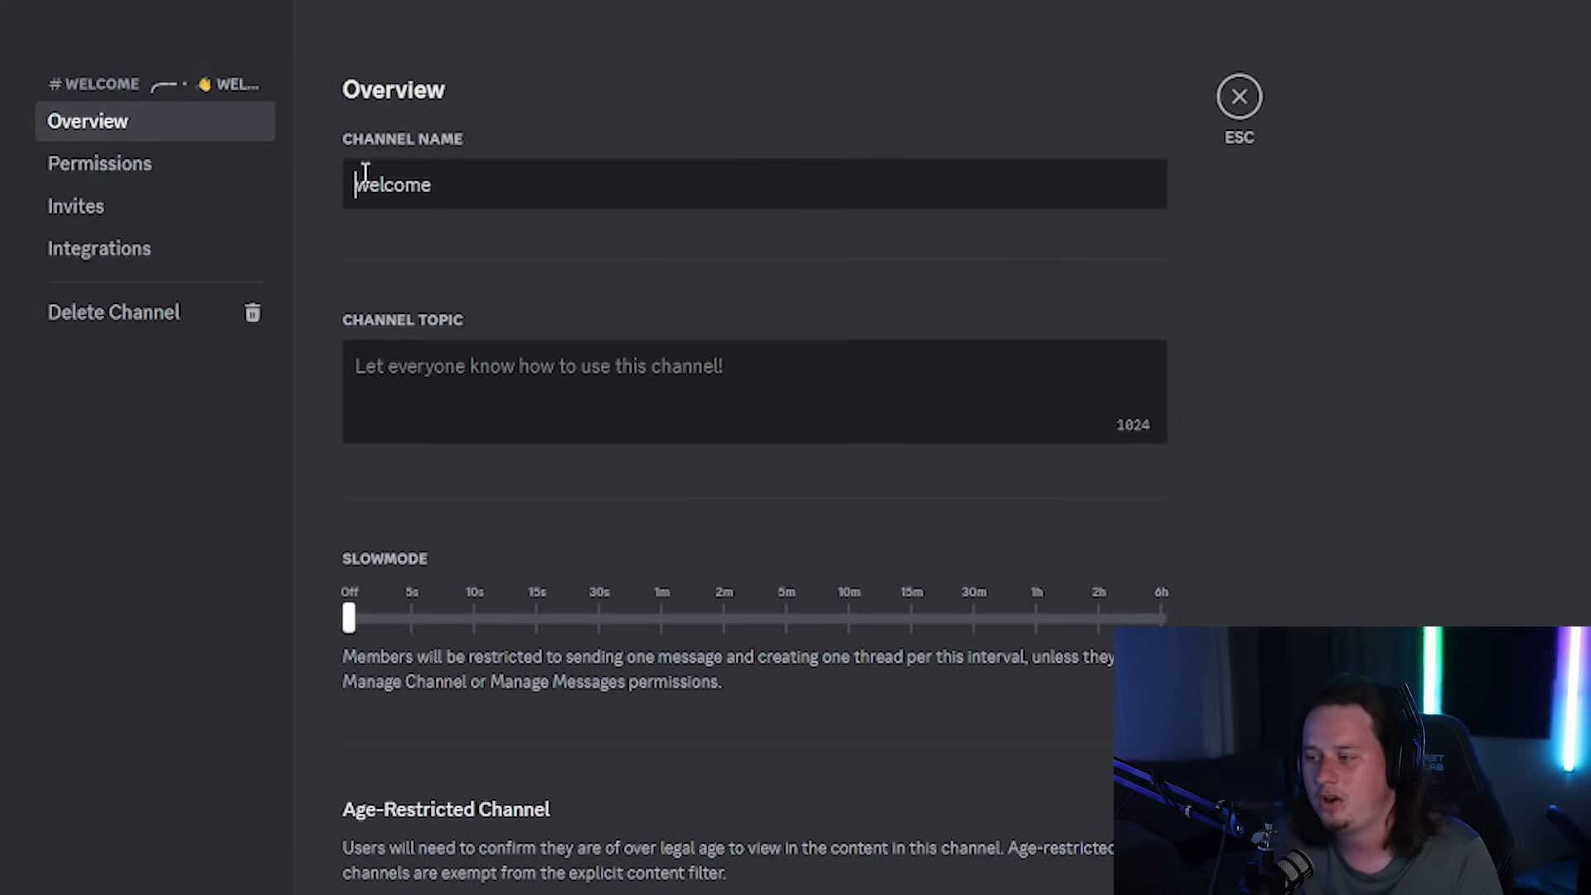
text(╭──・)
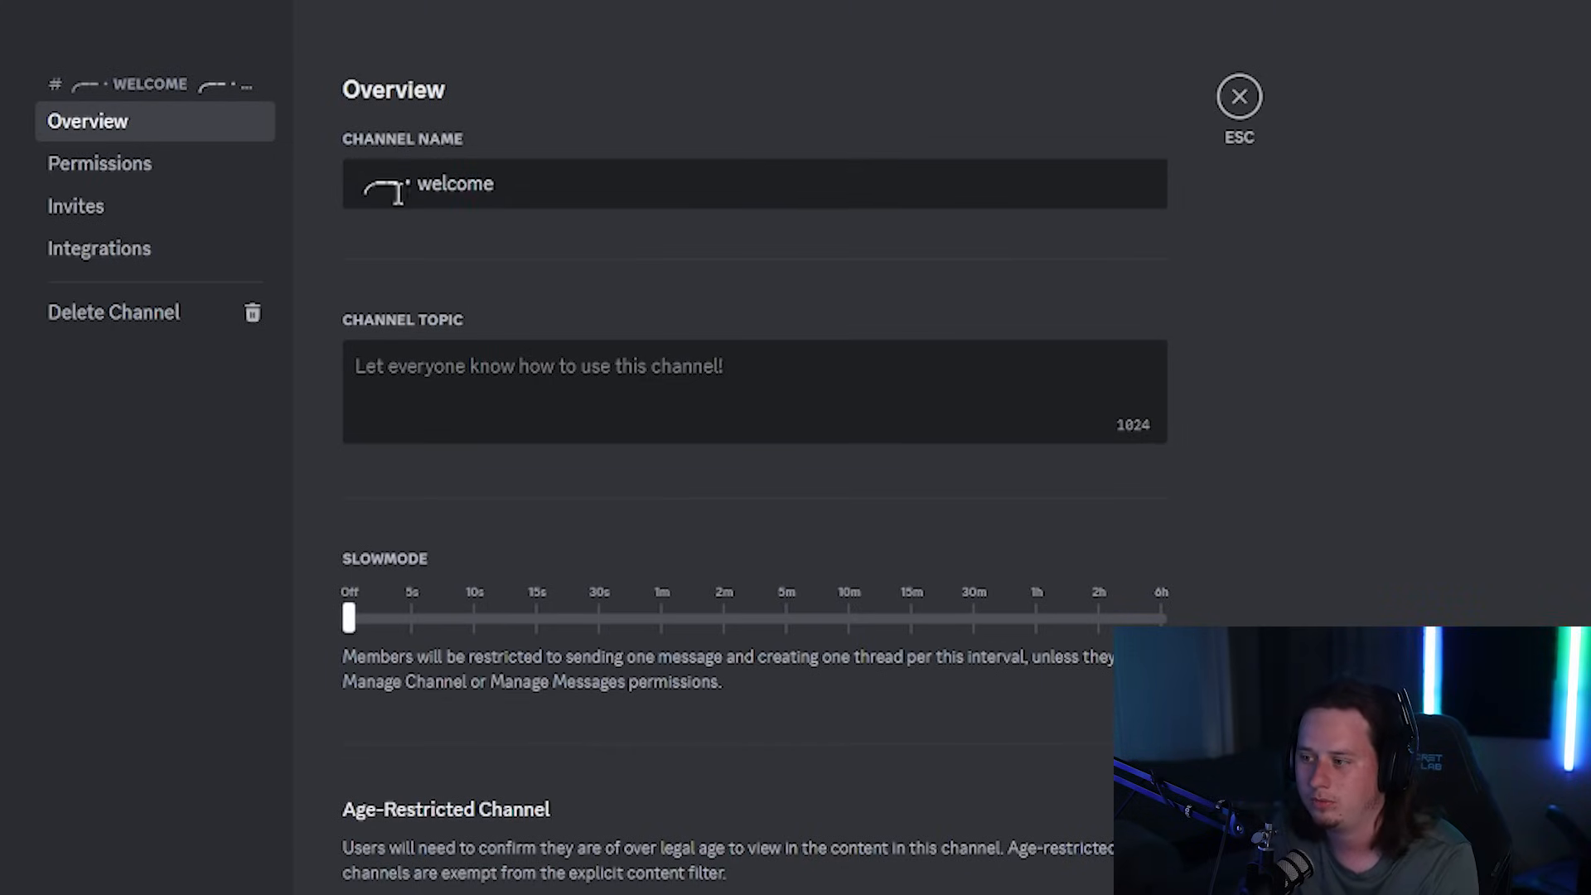
drag(398, 186, 368, 195)
key(BackSpace)
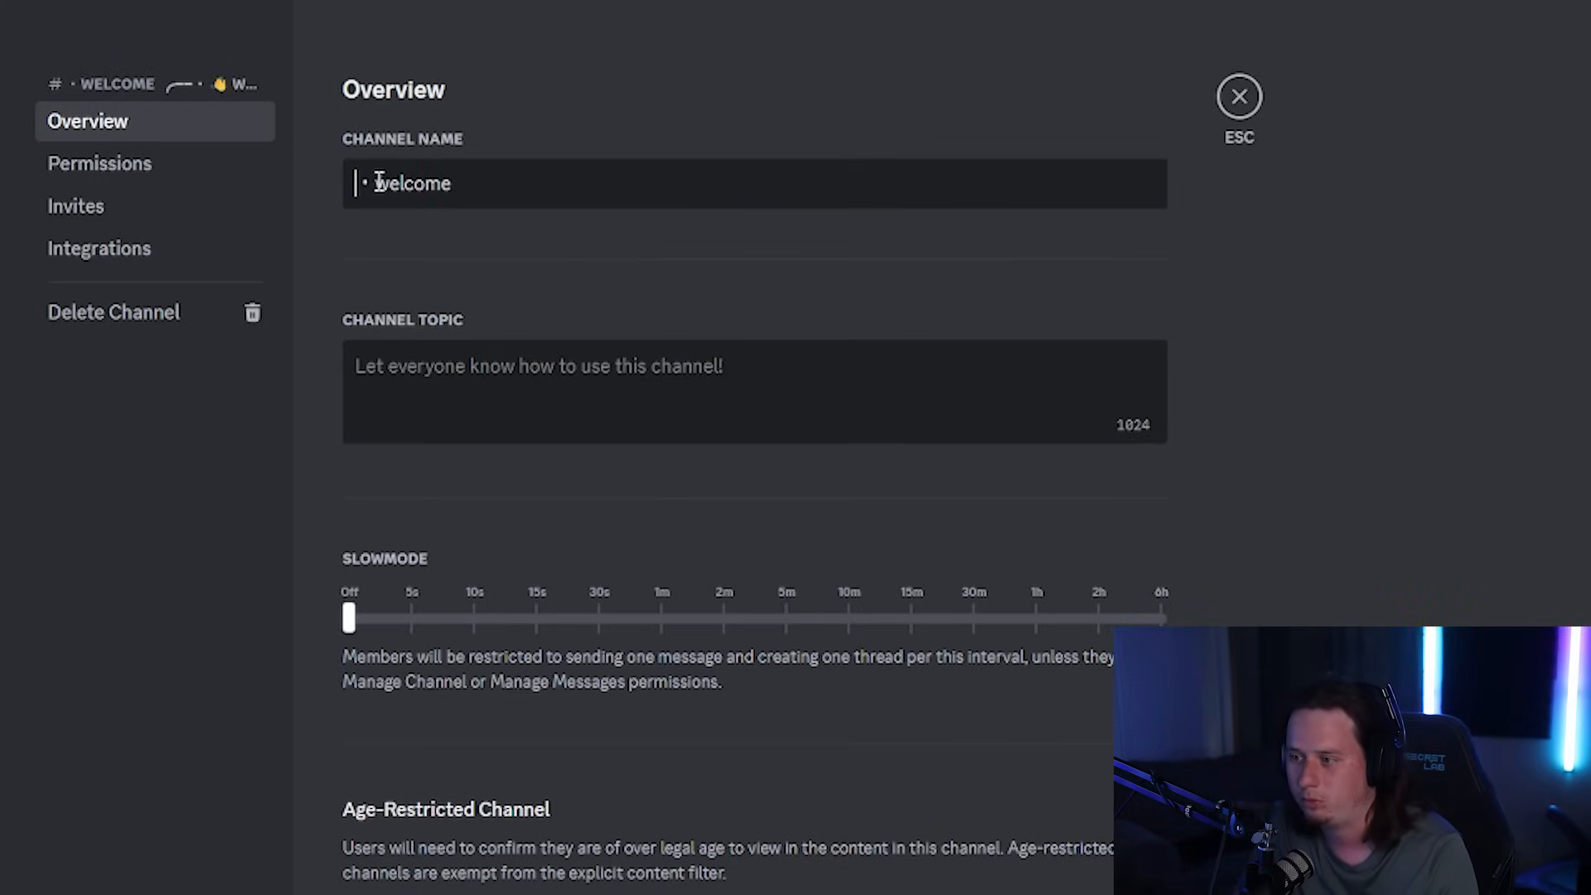
key(super+period)
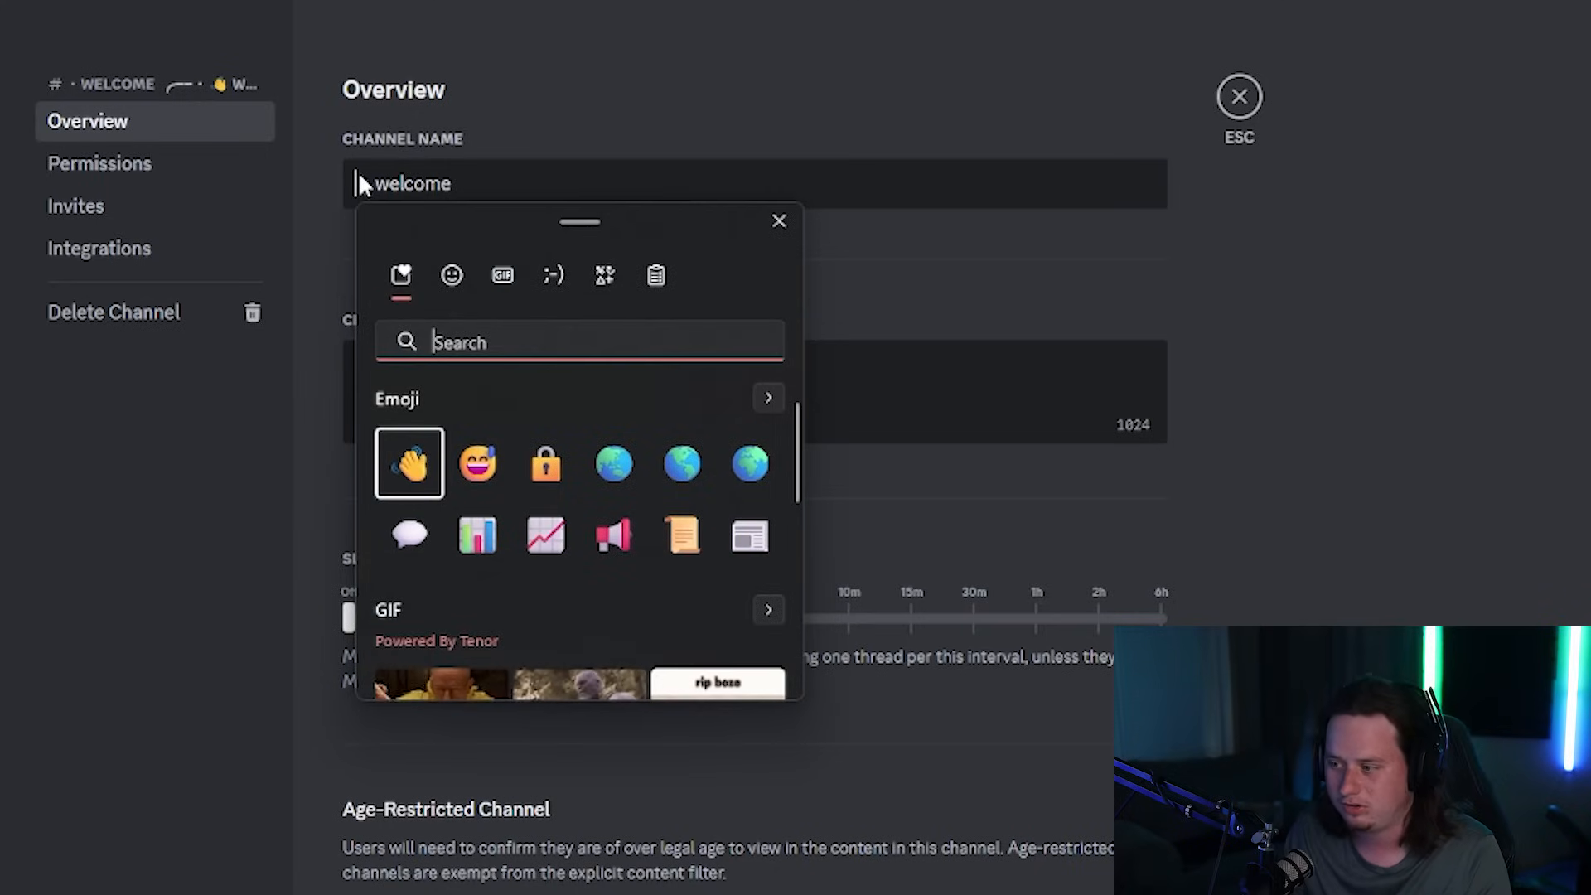
click(414, 472)
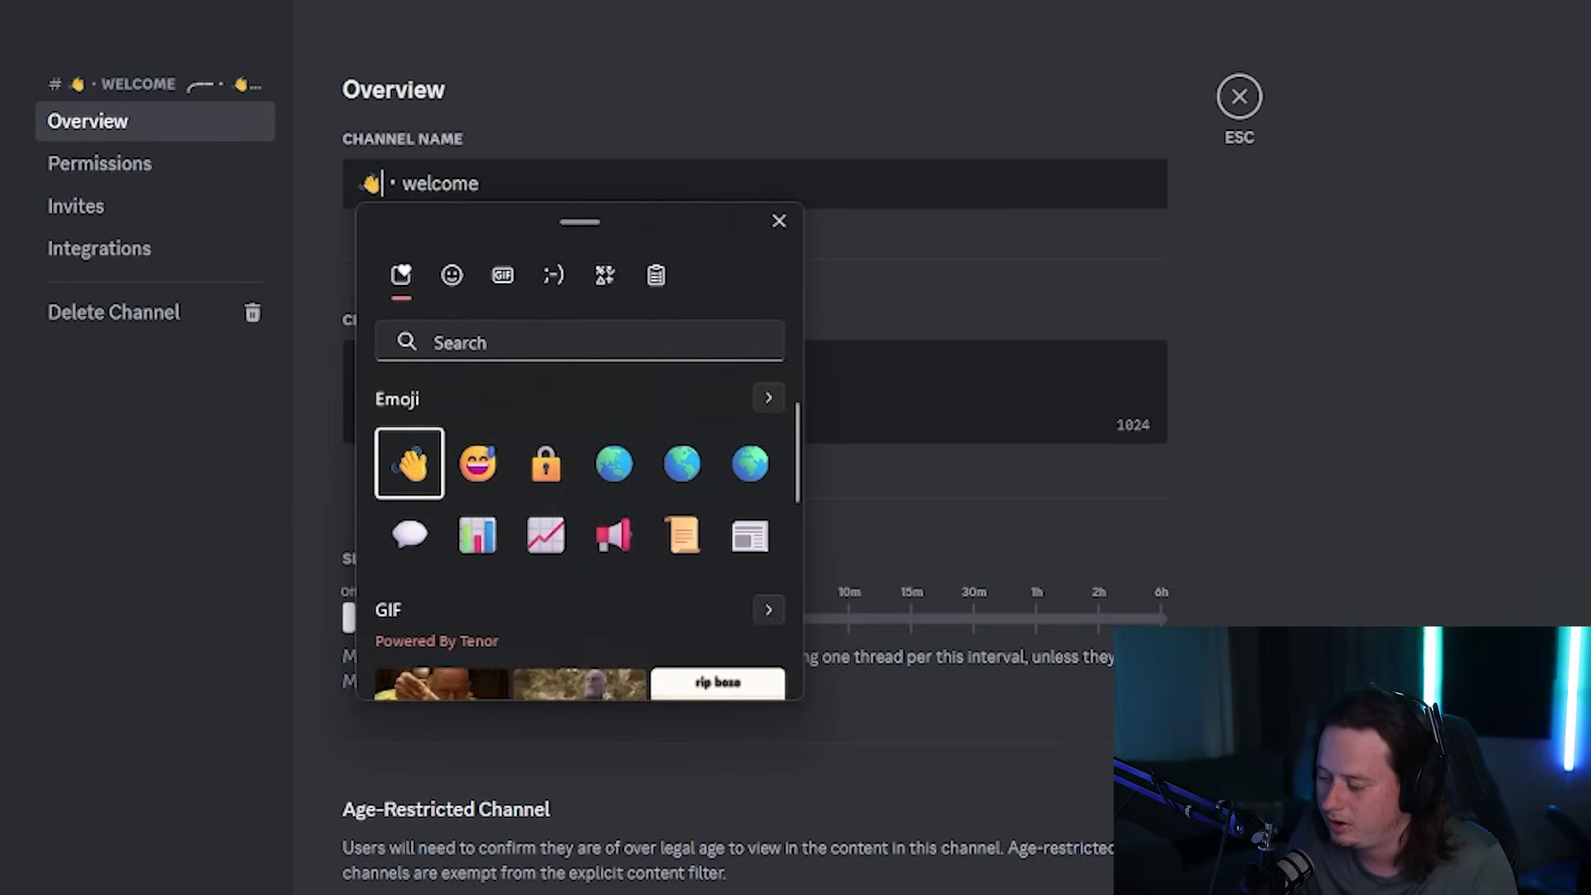
key(Escape)
key(Right)
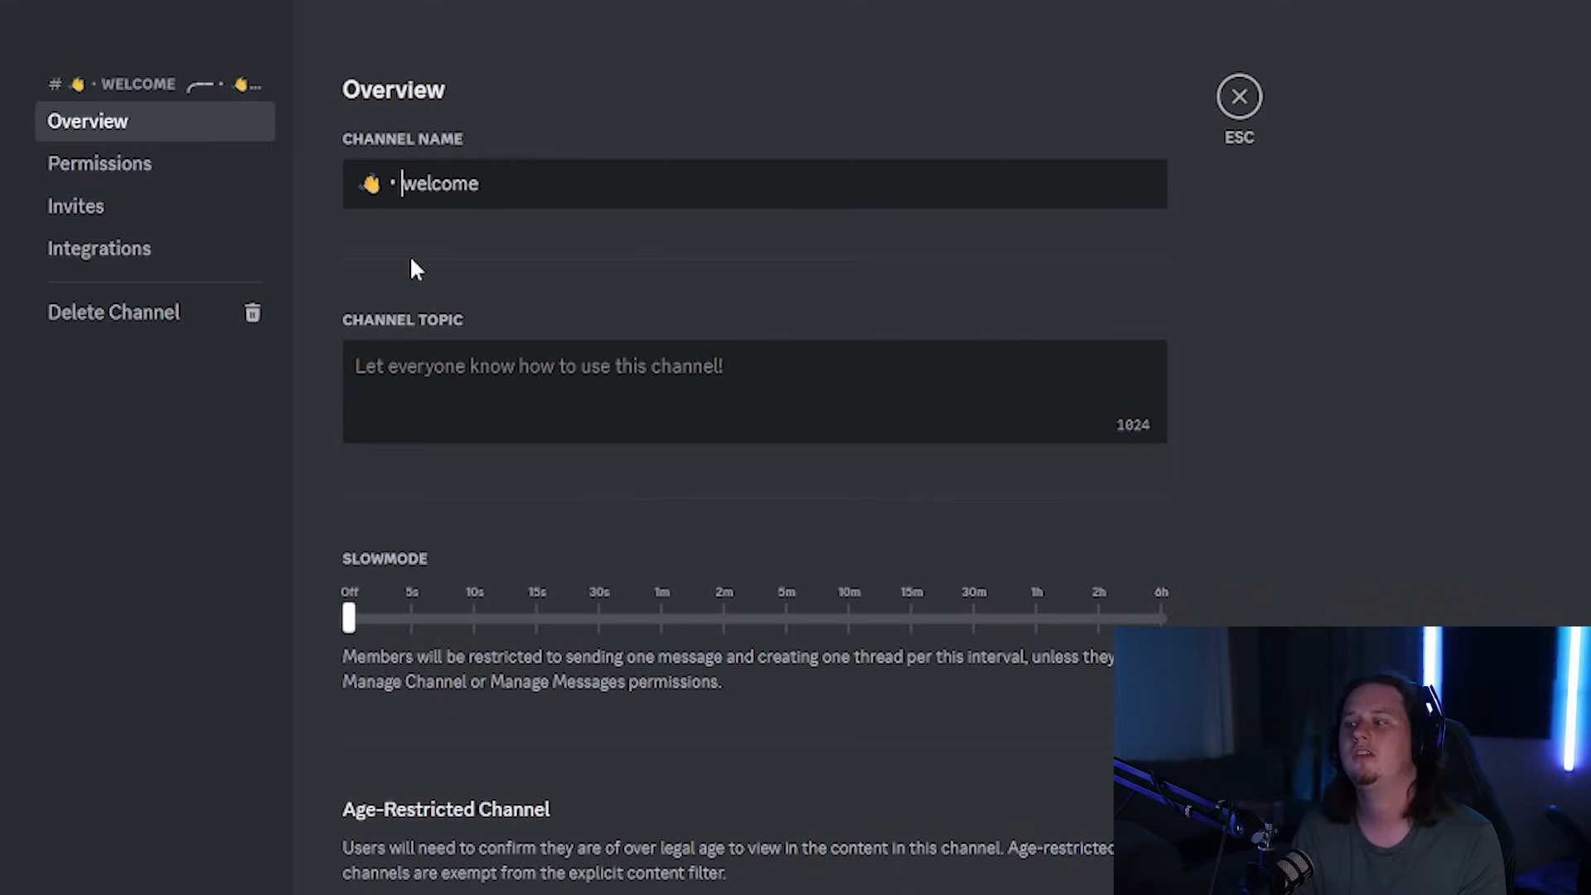
Try a hyphen in place of the dot separator and the trailing test text "-sd-sd-" in the welcome channel's name.
key(BackSpace)
text(-)
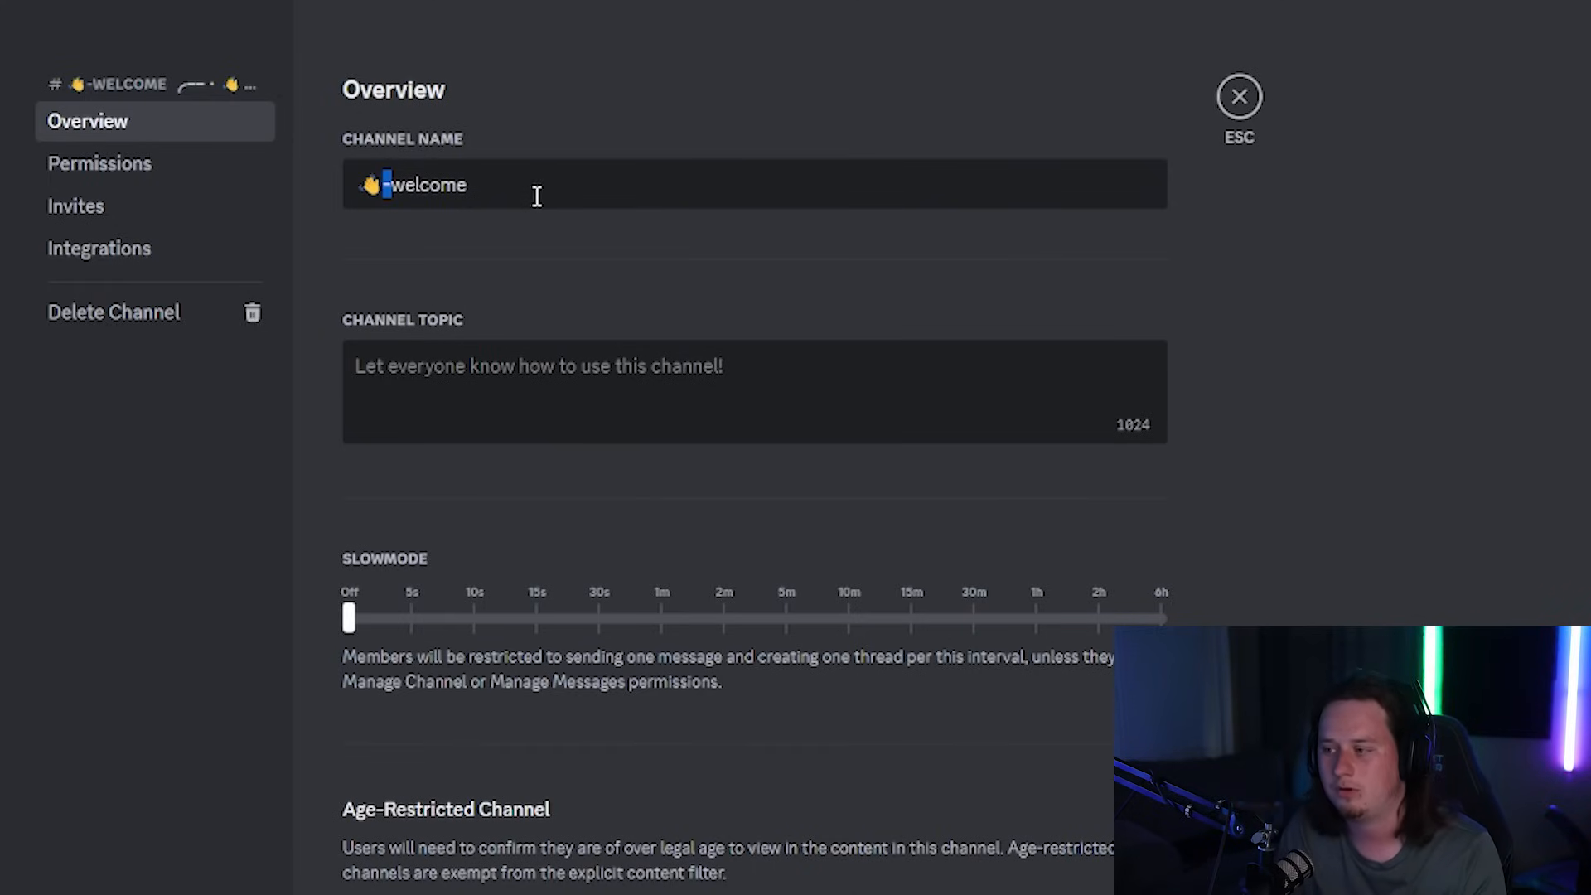
text(-sd-sd-)
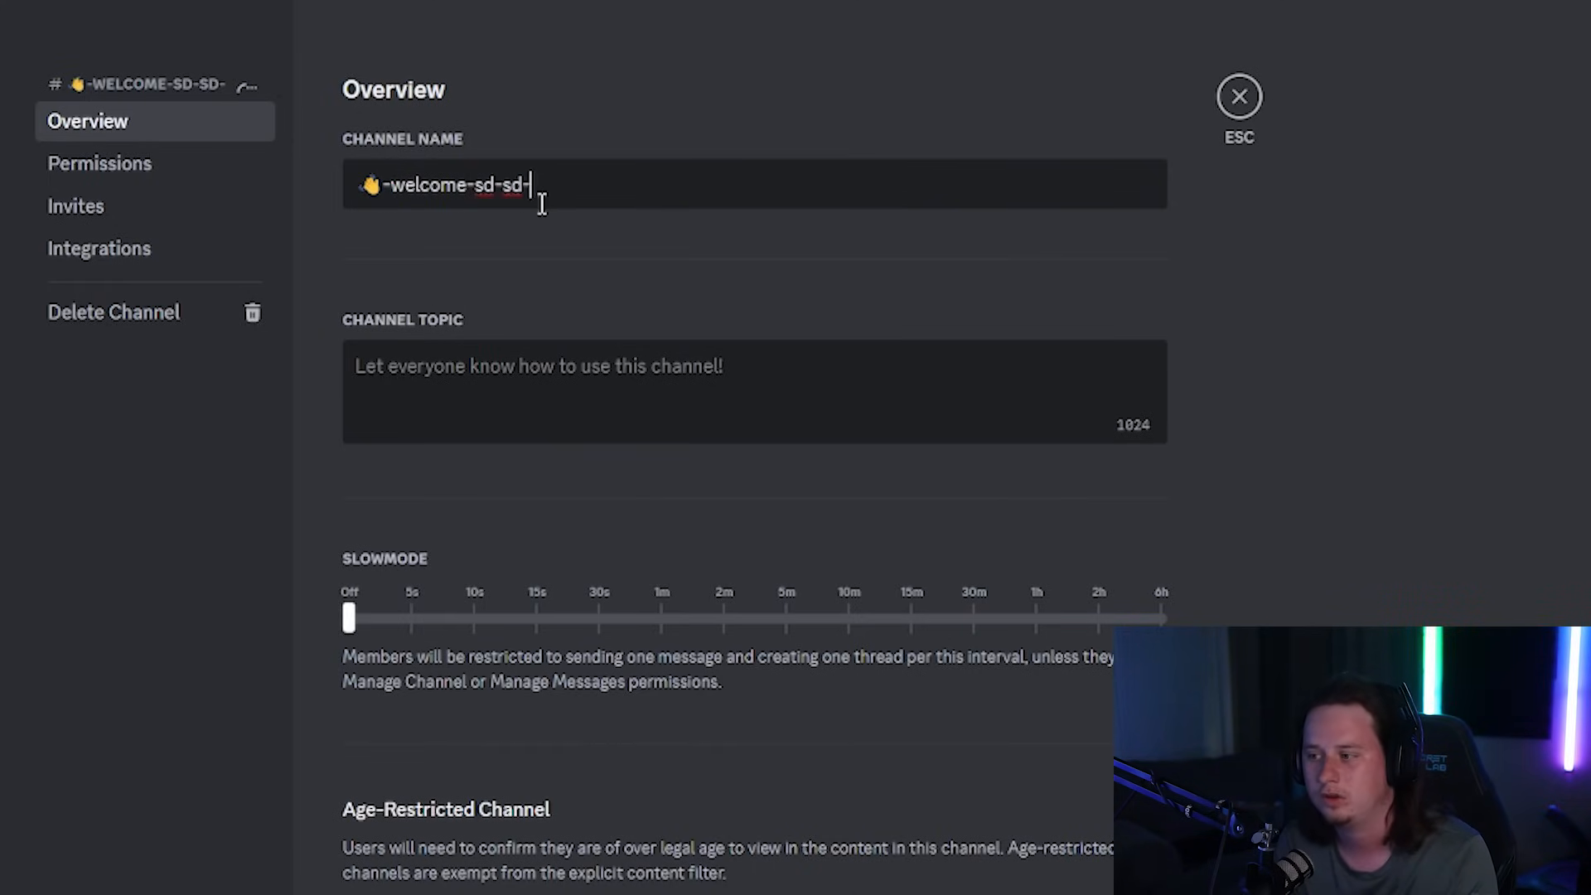
key(BackSpace)
key(BackSpace)
key(BackSpace)
key(BackSpace)
key(BackSpace)
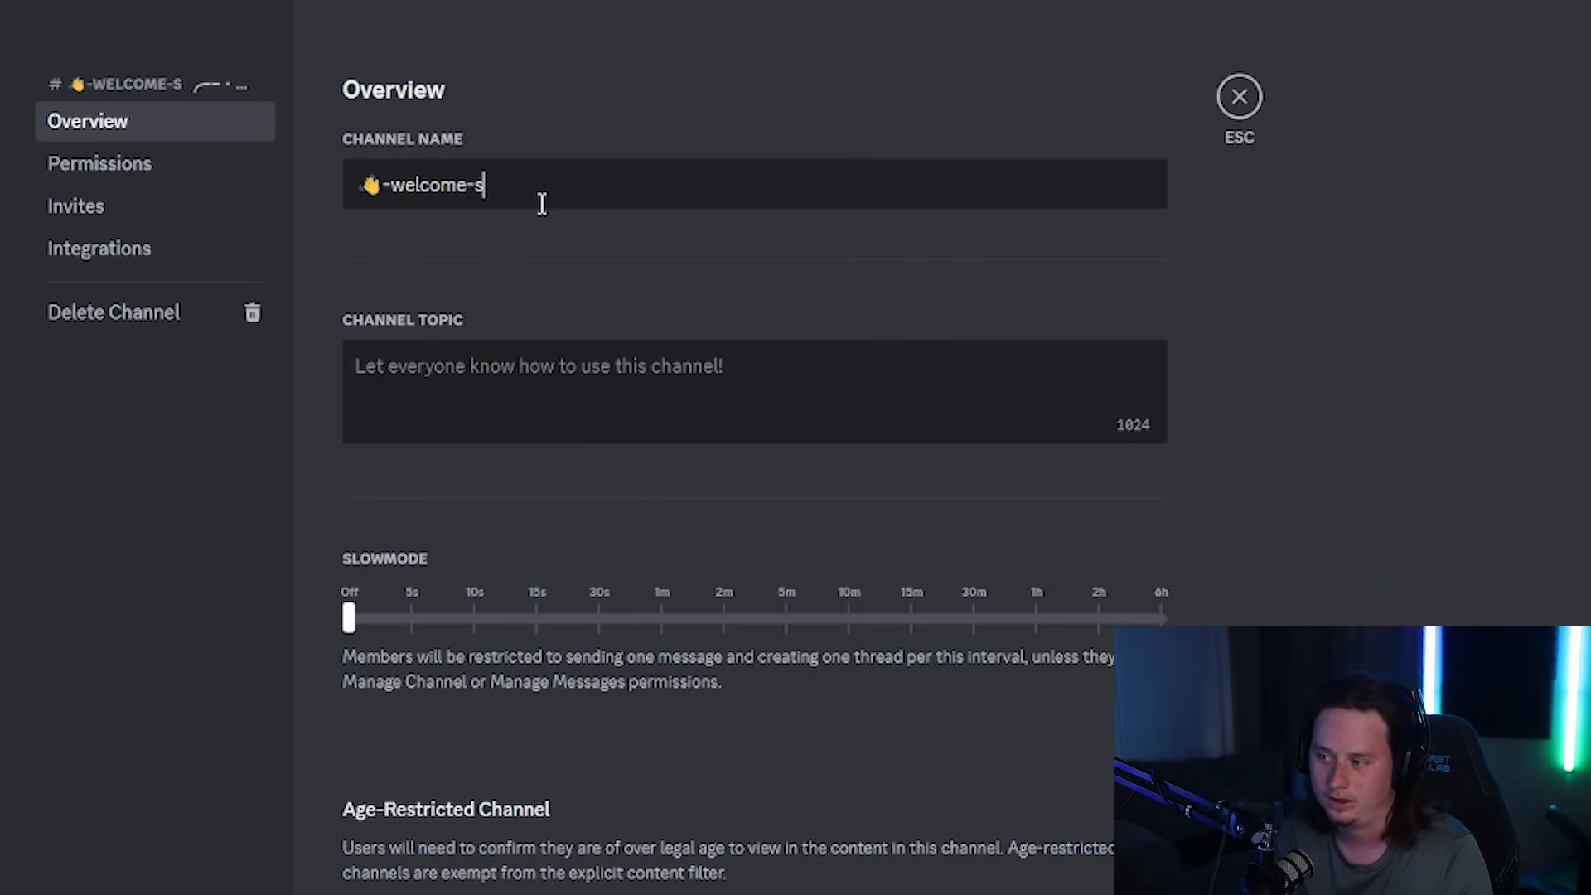
Restore the dot separator from the "╭── ·" prefix without its line symbol, naming the channel "👋 · welcome", and leave its settings.
key(ctrl+Left)
key(BackSpace)
text(╭── ・)
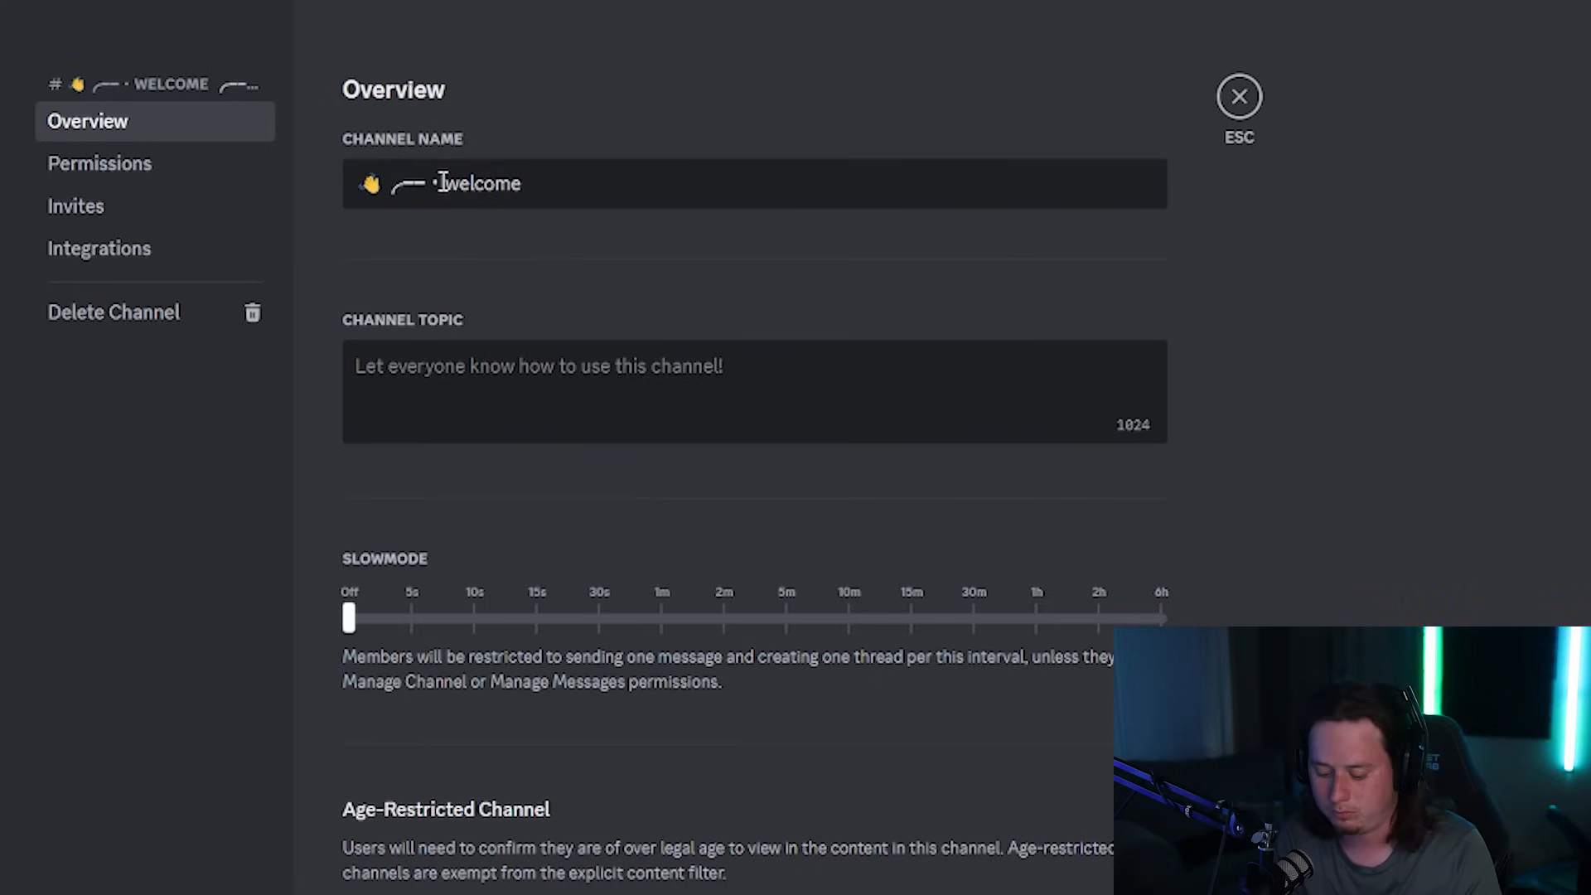
key(BackSpace)
key(BackSpace)
key(BackSpace)
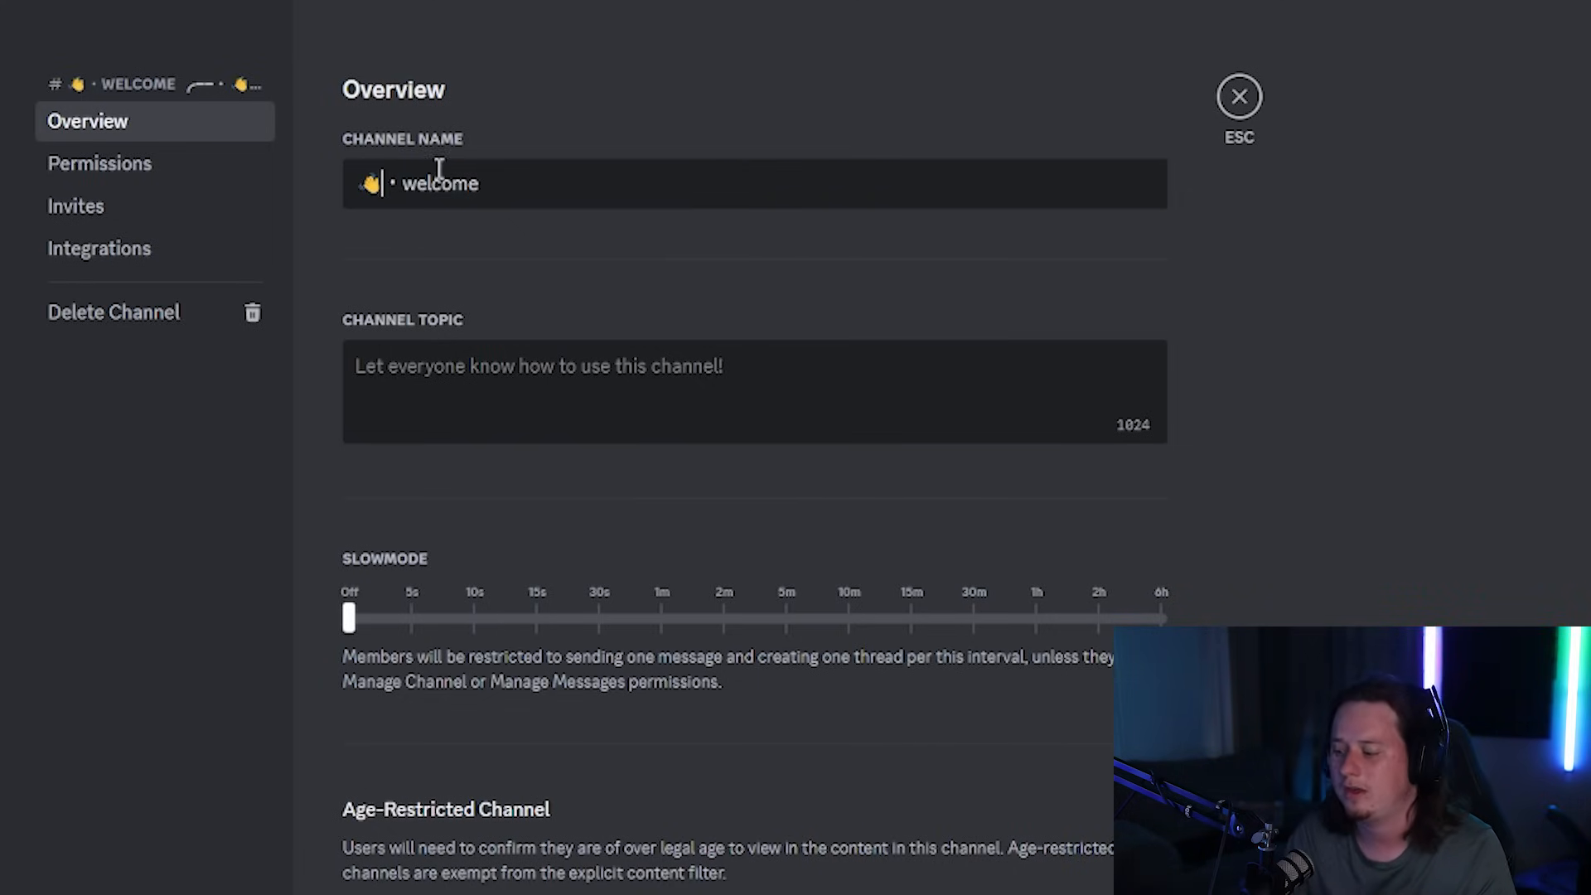
key(Escape)
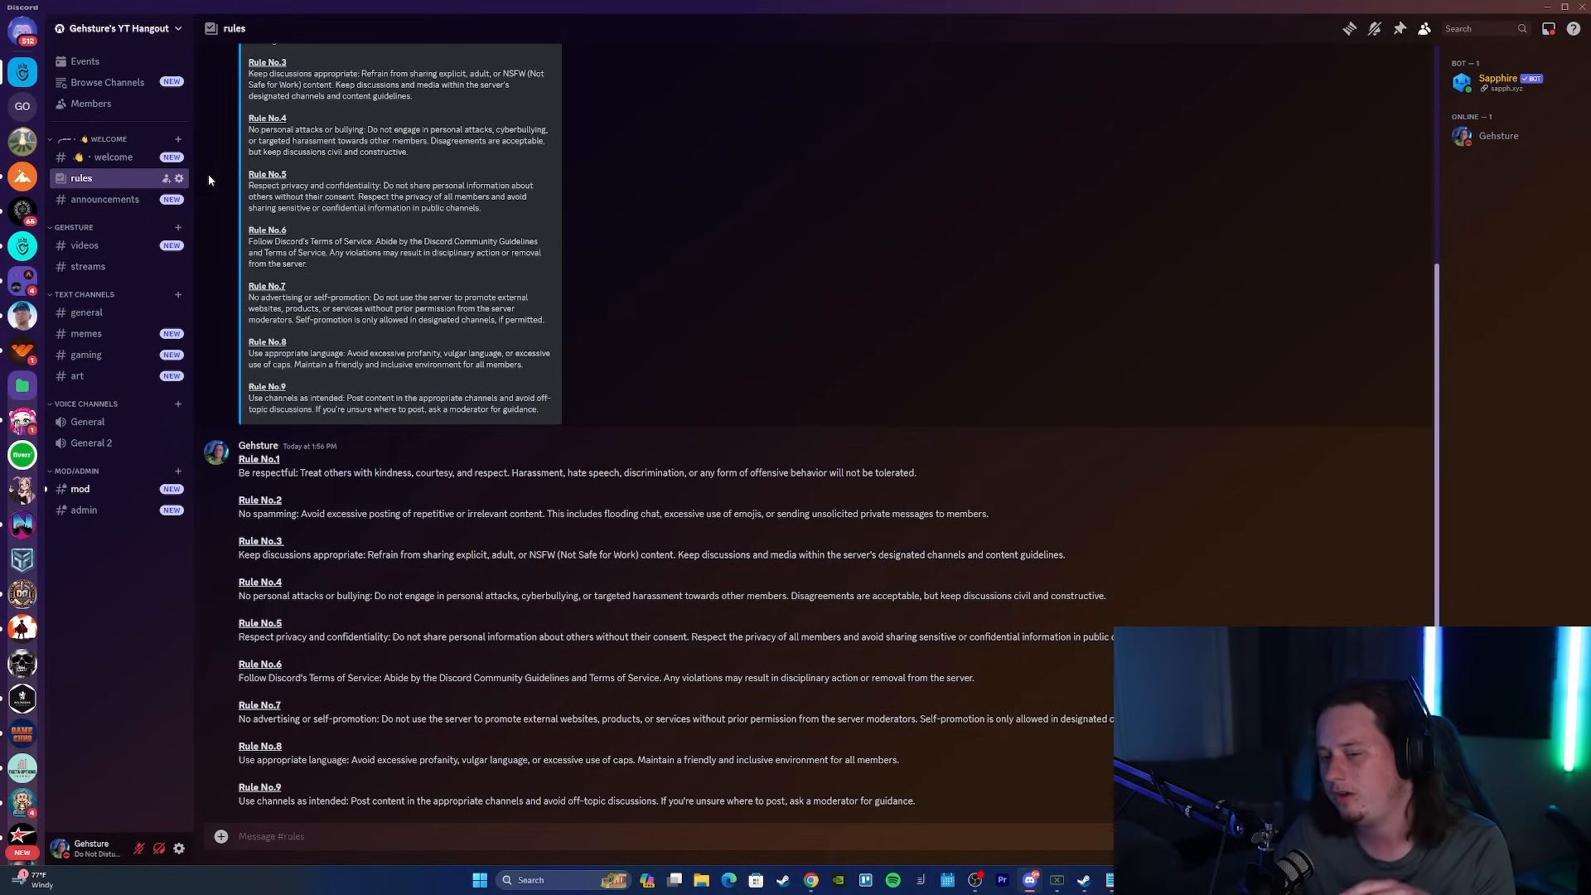